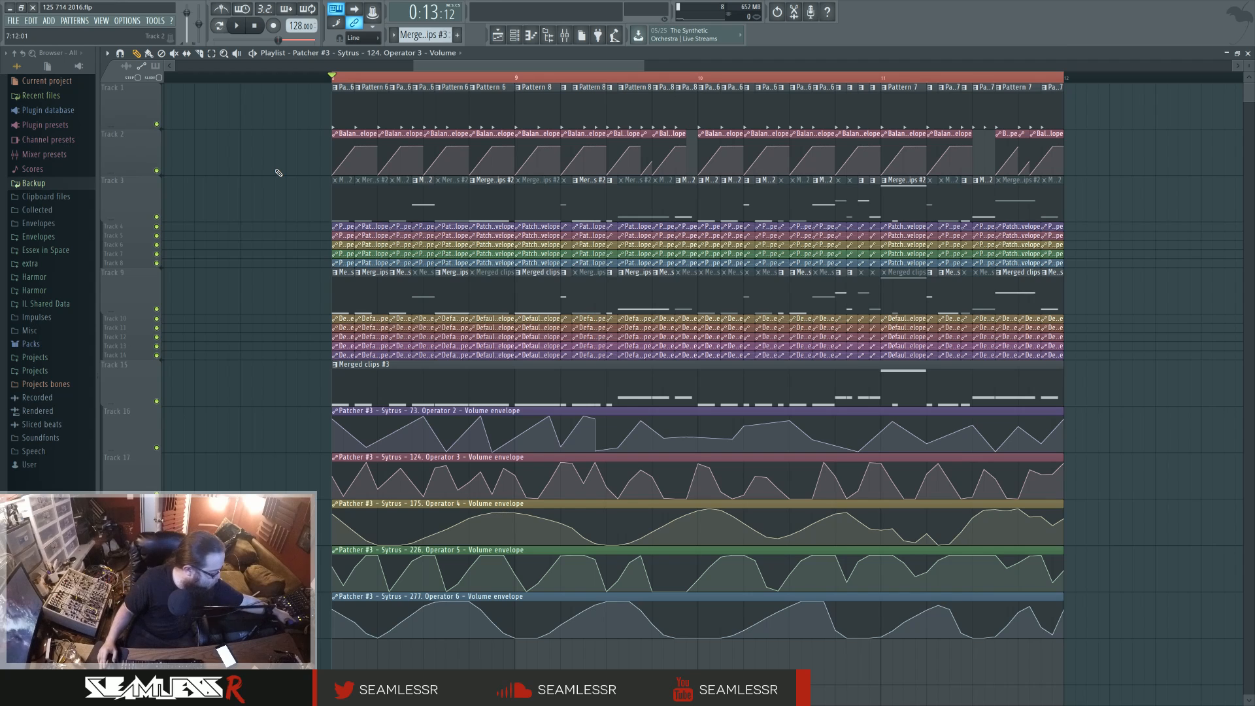
- Play back the whole arrangement in the playlist, check the mixer tracks, and restart playback
{"action": "key", "text": "space"}
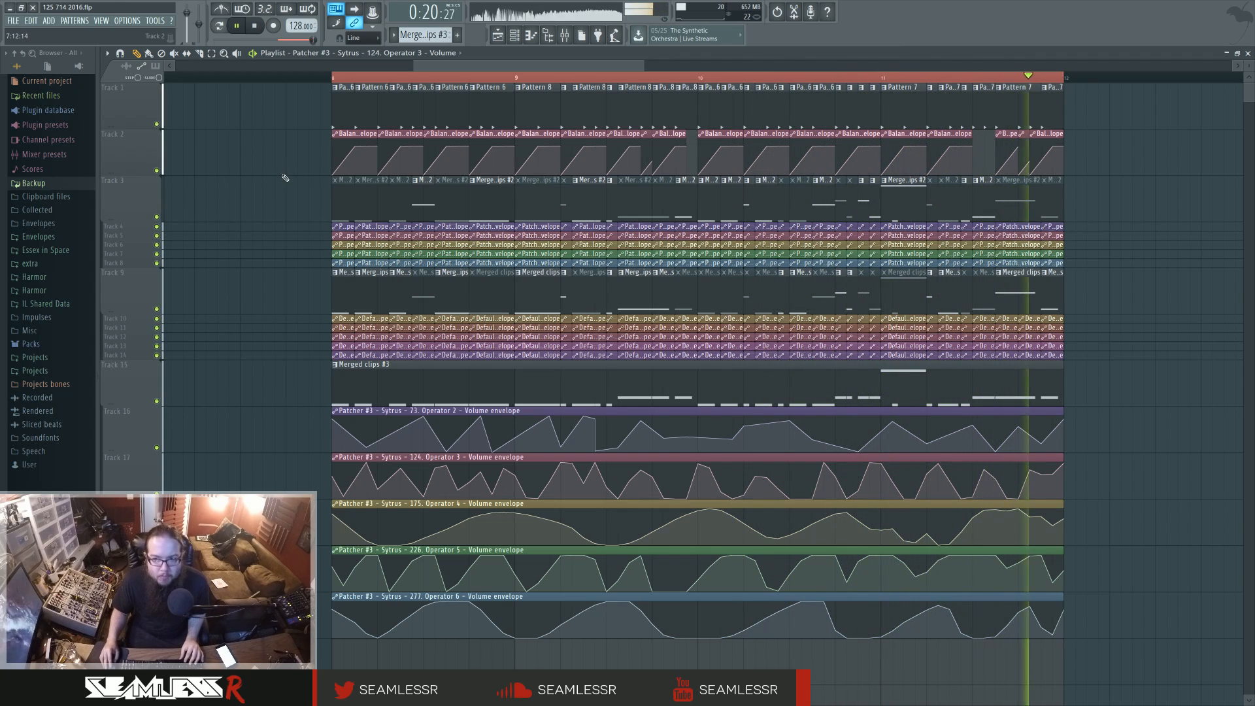
{"action": "key", "text": "space"}
{"action": "left_click", "coordinate": [570, 38]}
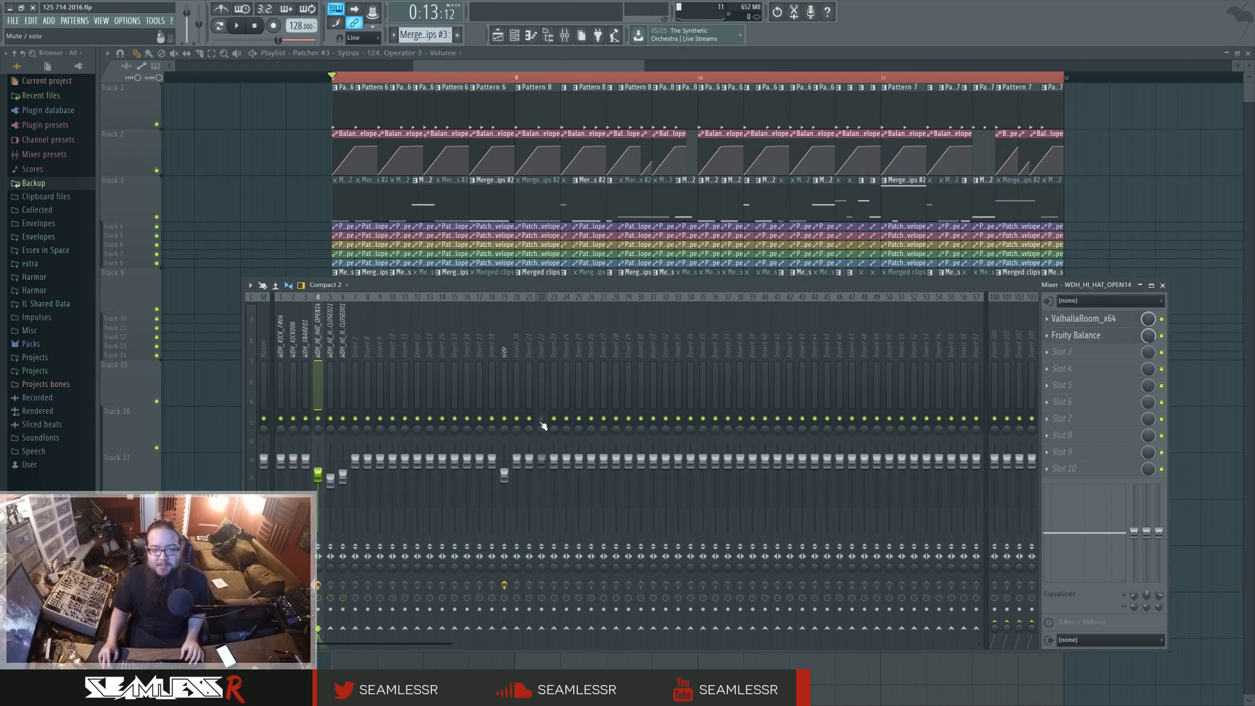
{"action": "key", "text": "F9"}
{"action": "key", "text": "space"}
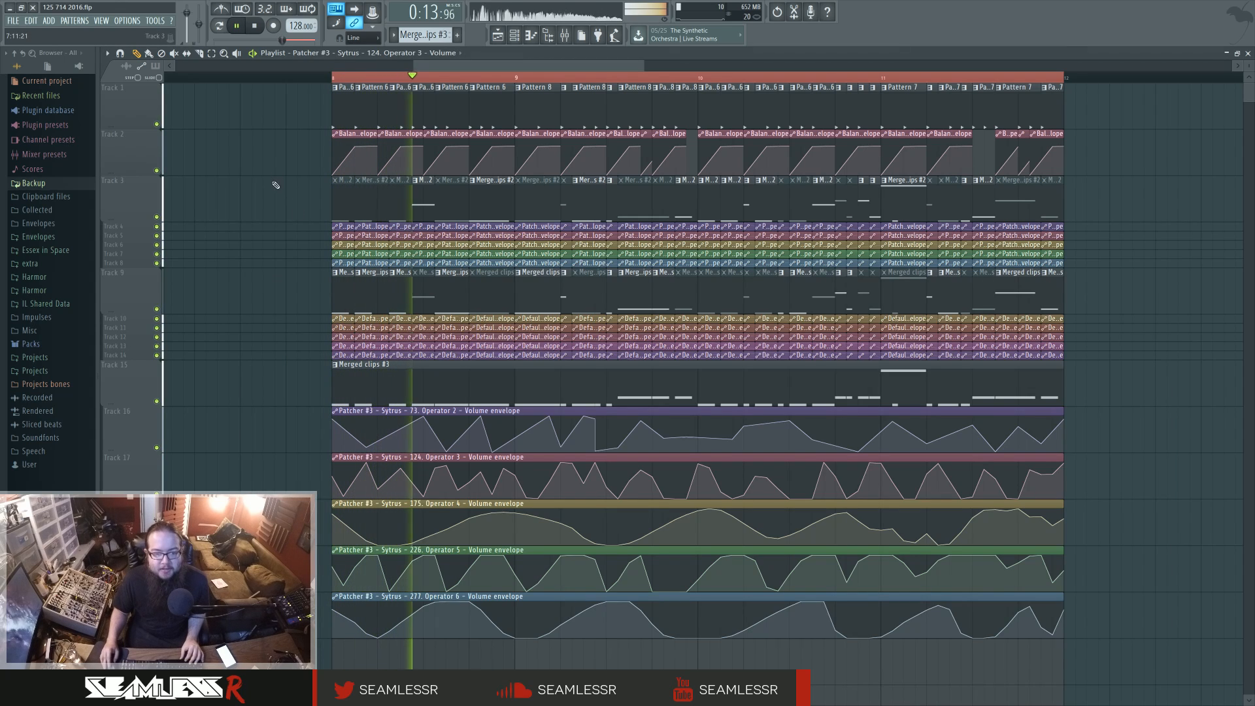
- Open the notes of Merged clips #3, then open the upper Sytrus in Patcher #3 and move its window clear of the notes
{"action": "double_click", "coordinate": [469, 376]}
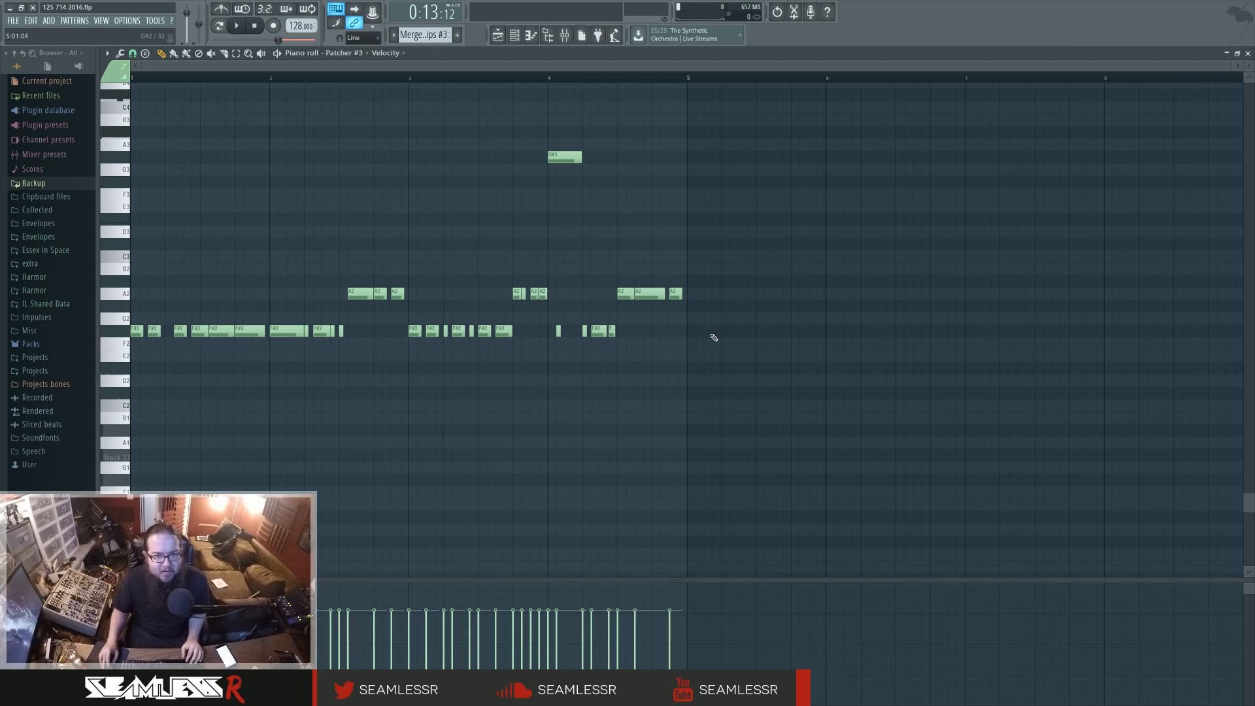
{"action": "left_click", "coordinate": [515, 35]}
{"action": "left_click", "coordinate": [680, 328]}
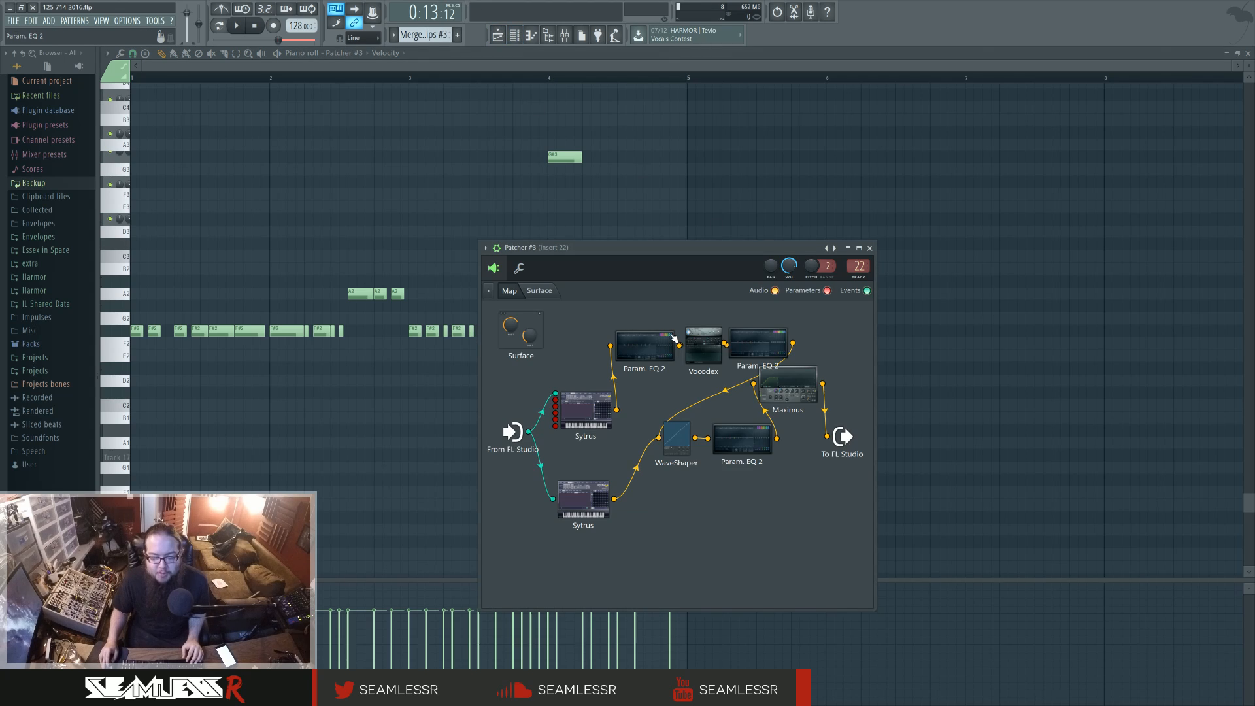
{"action": "left_click", "coordinate": [593, 410]}
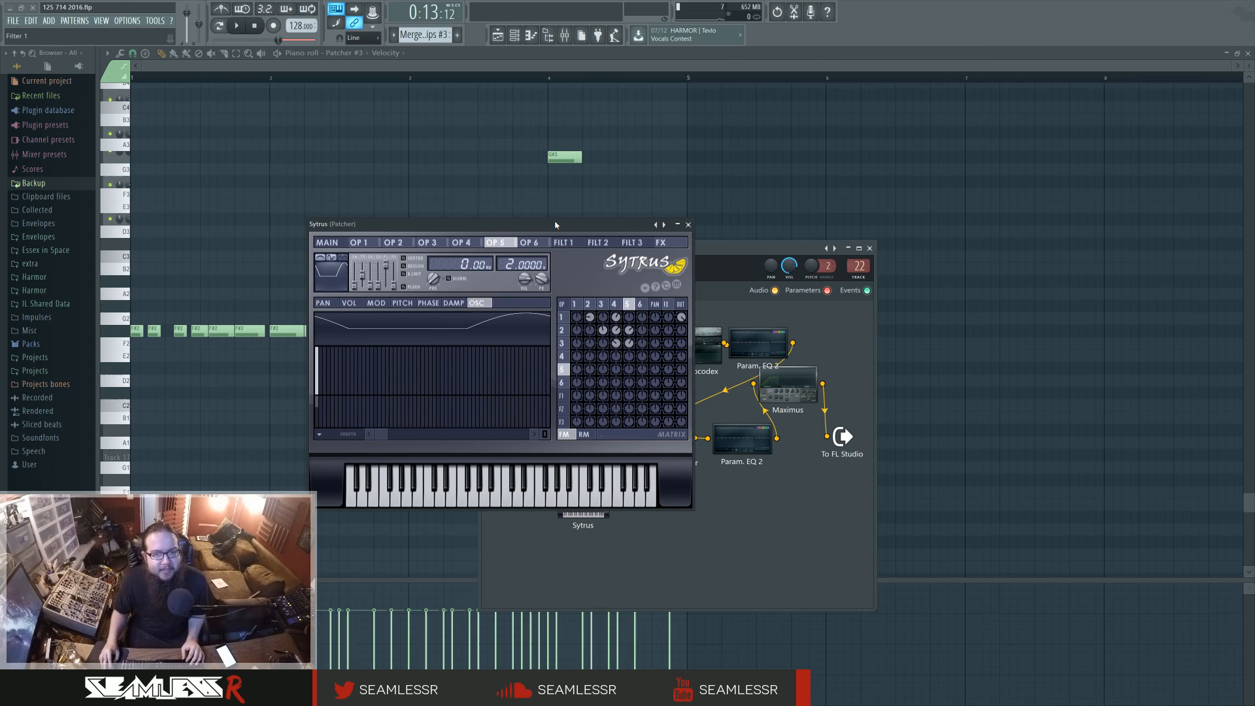
{"action": "left_click_drag", "start_coordinate": [556, 225], "coordinate": [814, 274]}
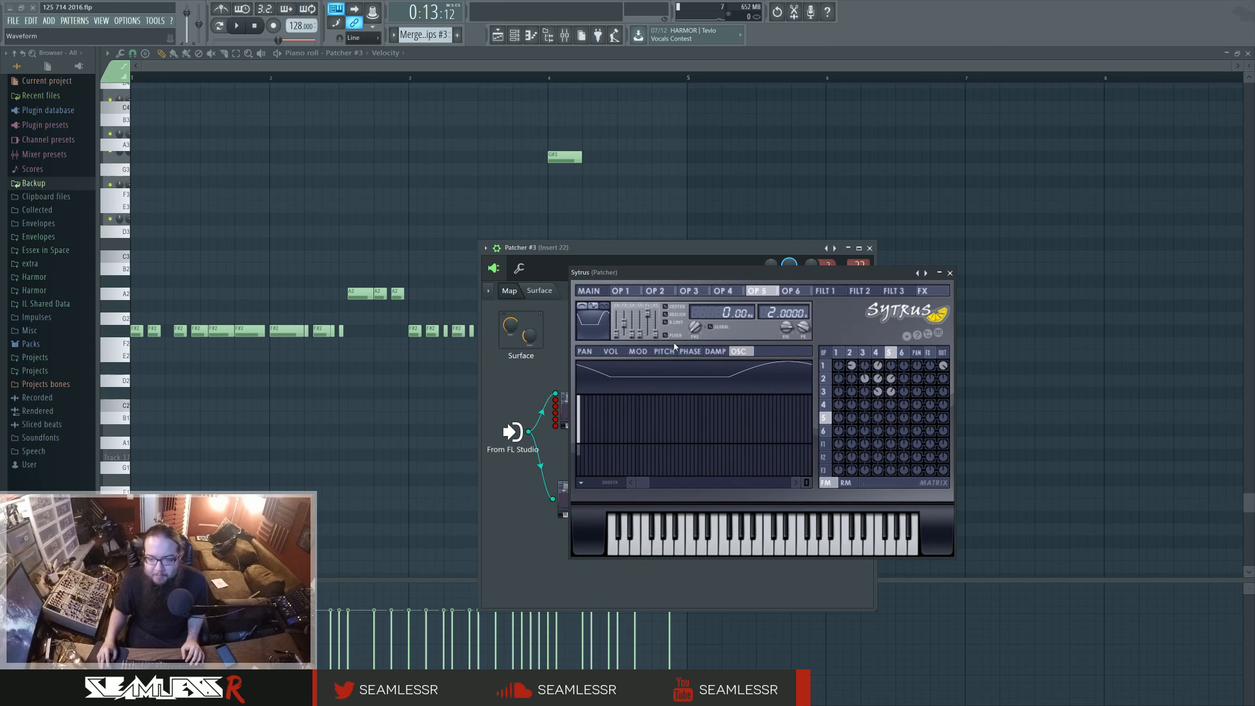
- Try frequency and ring modulation routings in the Sytrus operator matrix during playback, leaving operator 5 ring-modulating operator 2
{"action": "key", "text": "space"}
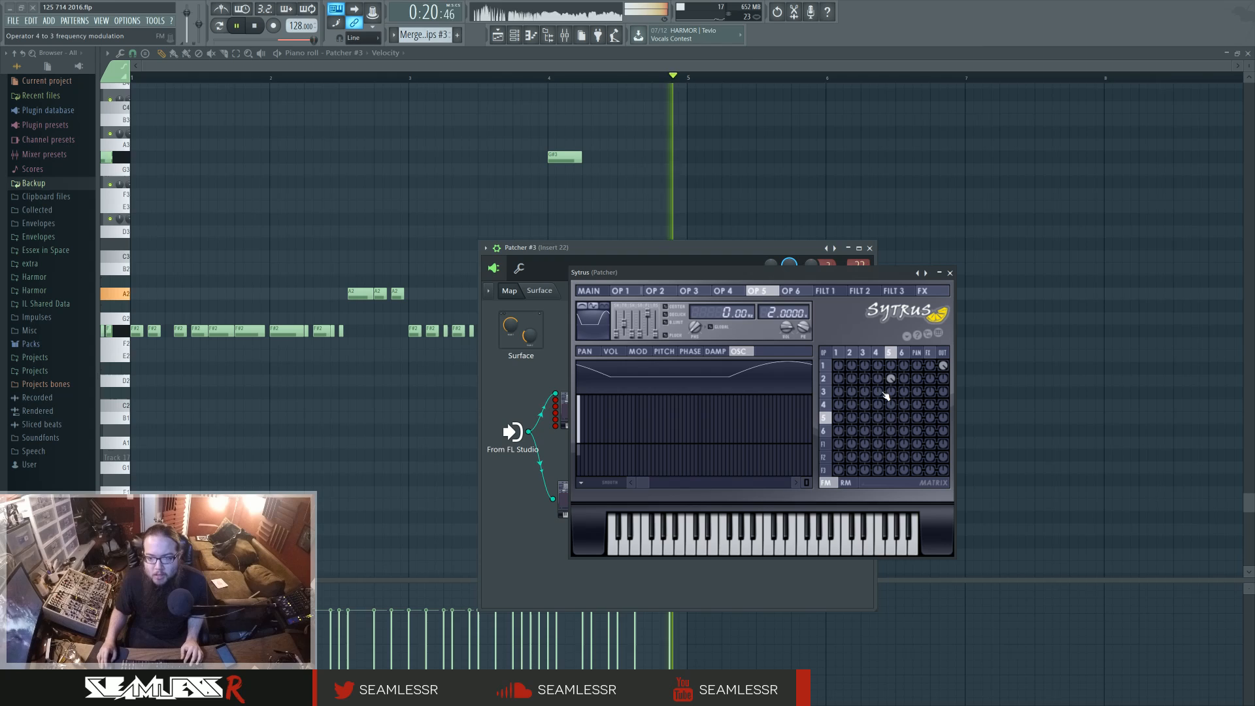
{"action": "key", "text": "space"}
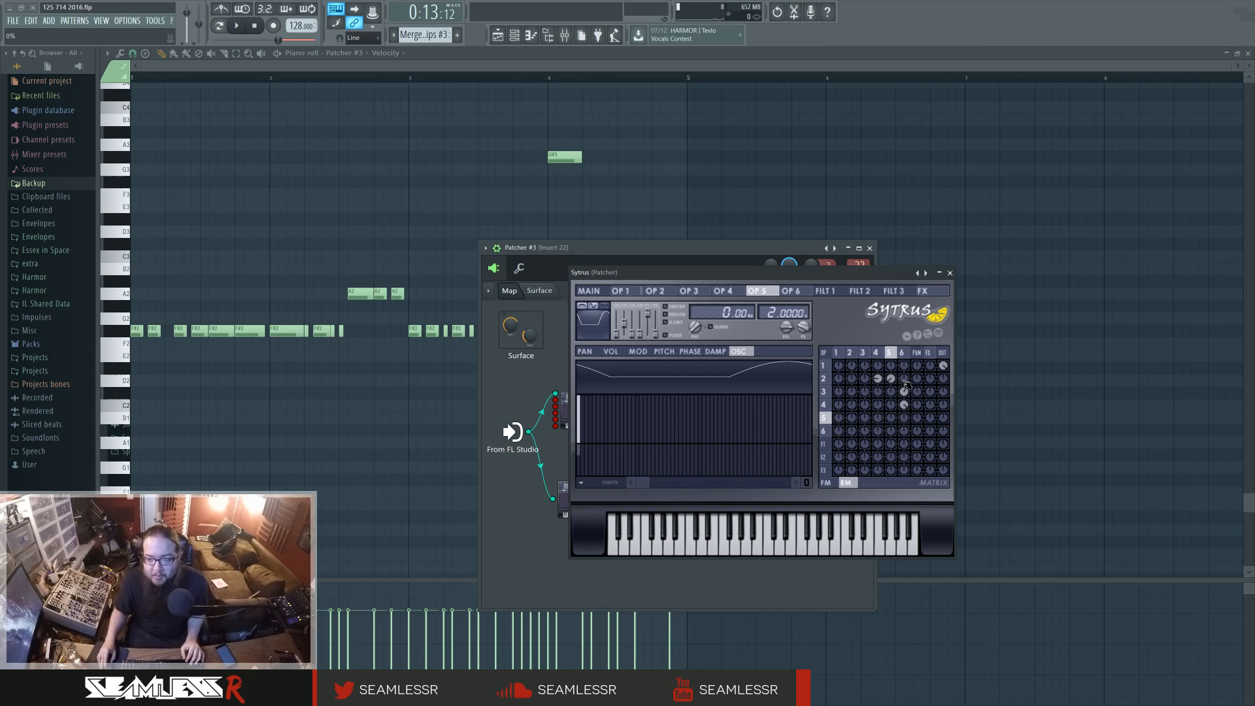
{"action": "left_click", "coordinate": [240, 26]}
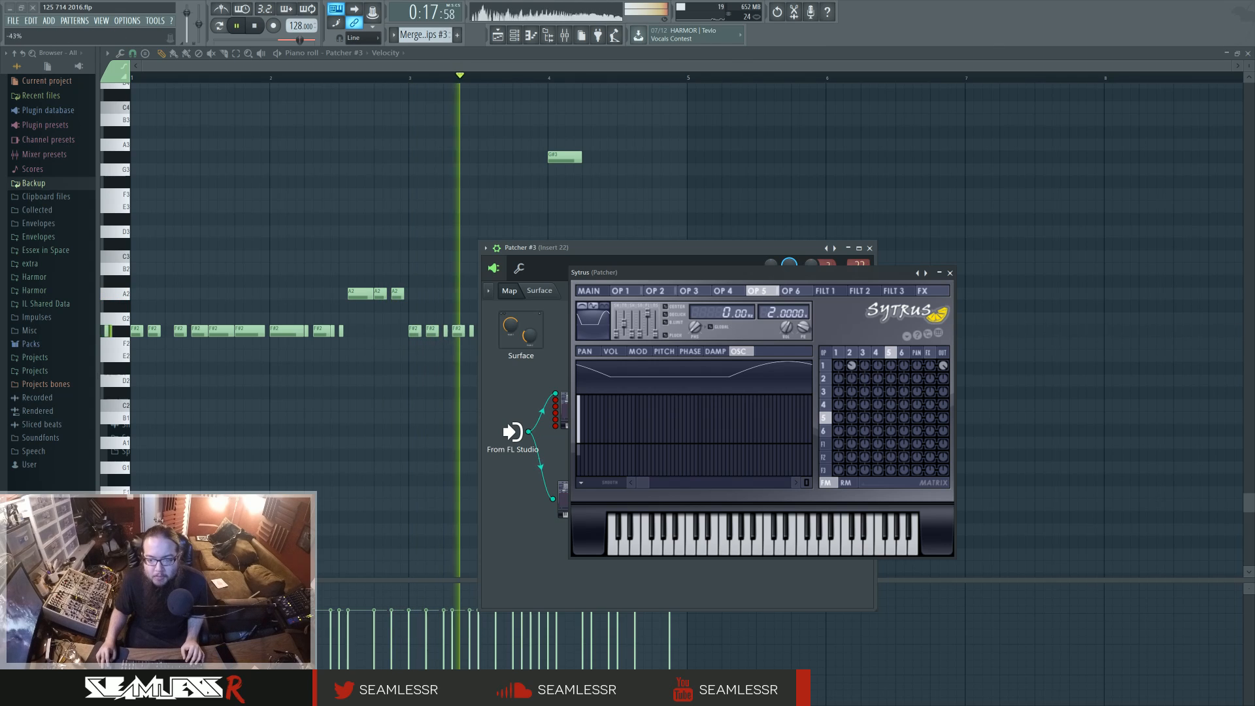
{"action": "left_click_drag", "start_coordinate": [852, 367], "coordinate": [854, 369]}
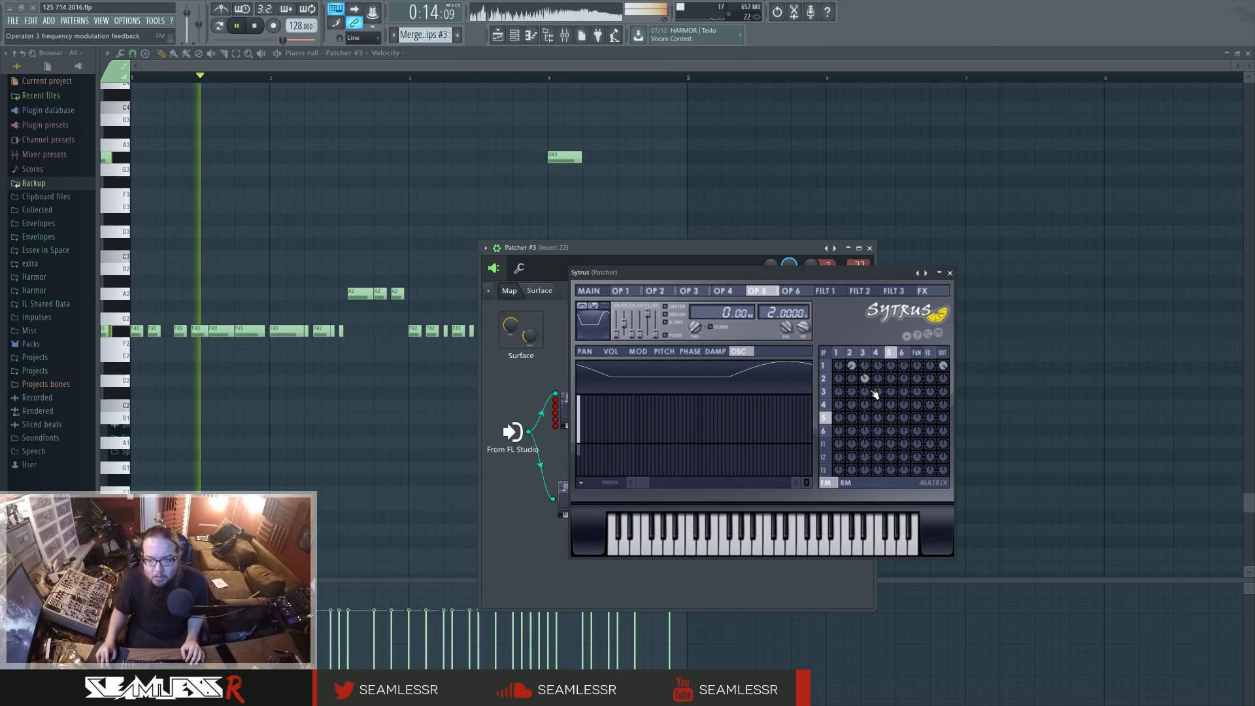
{"action": "mouse_move", "coordinate": [891, 405]}
{"action": "left_mouse_down"}
{"action": "mouse_move", "coordinate": [865, 375]}
{"action": "mouse_move", "coordinate": [892, 403]}
{"action": "left_mouse_up"}
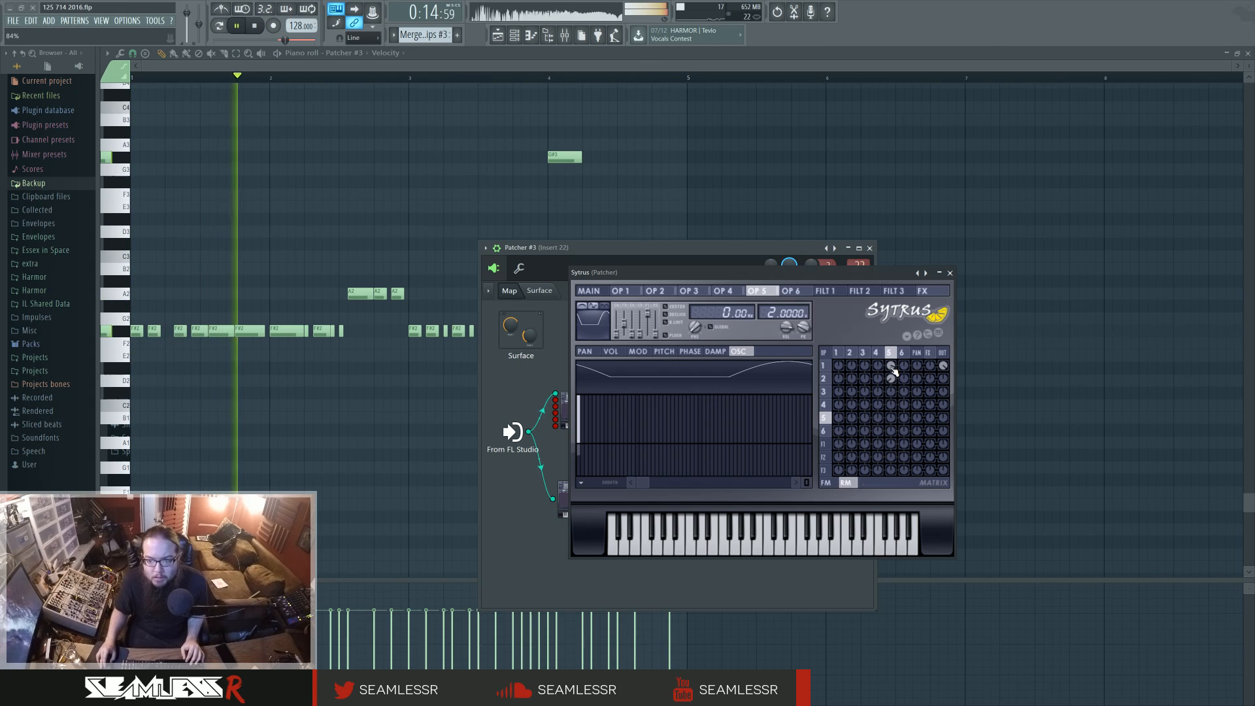
- Tune the frequency ratios of operators 1, 2 and 5 during playback, with operators 2 and 5 at 4.0000
{"action": "left_click", "coordinate": [593, 291]}
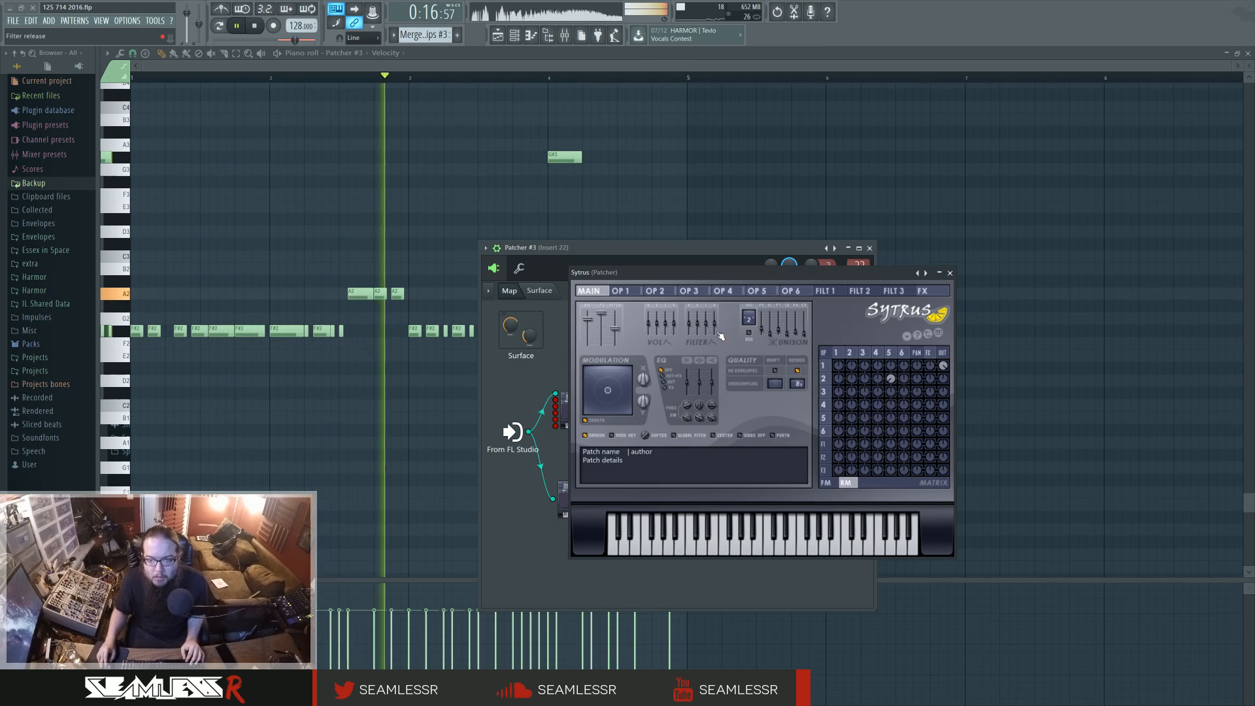
{"action": "left_click", "coordinate": [622, 291]}
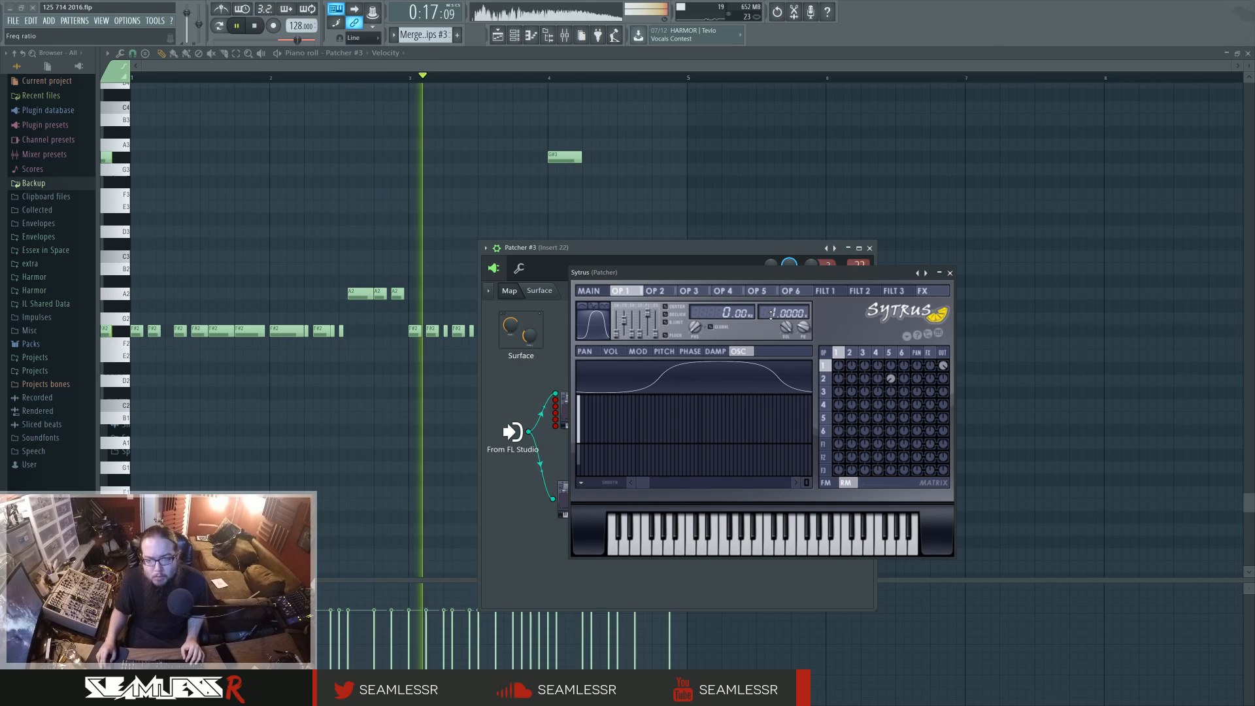
{"action": "left_click", "coordinate": [852, 353]}
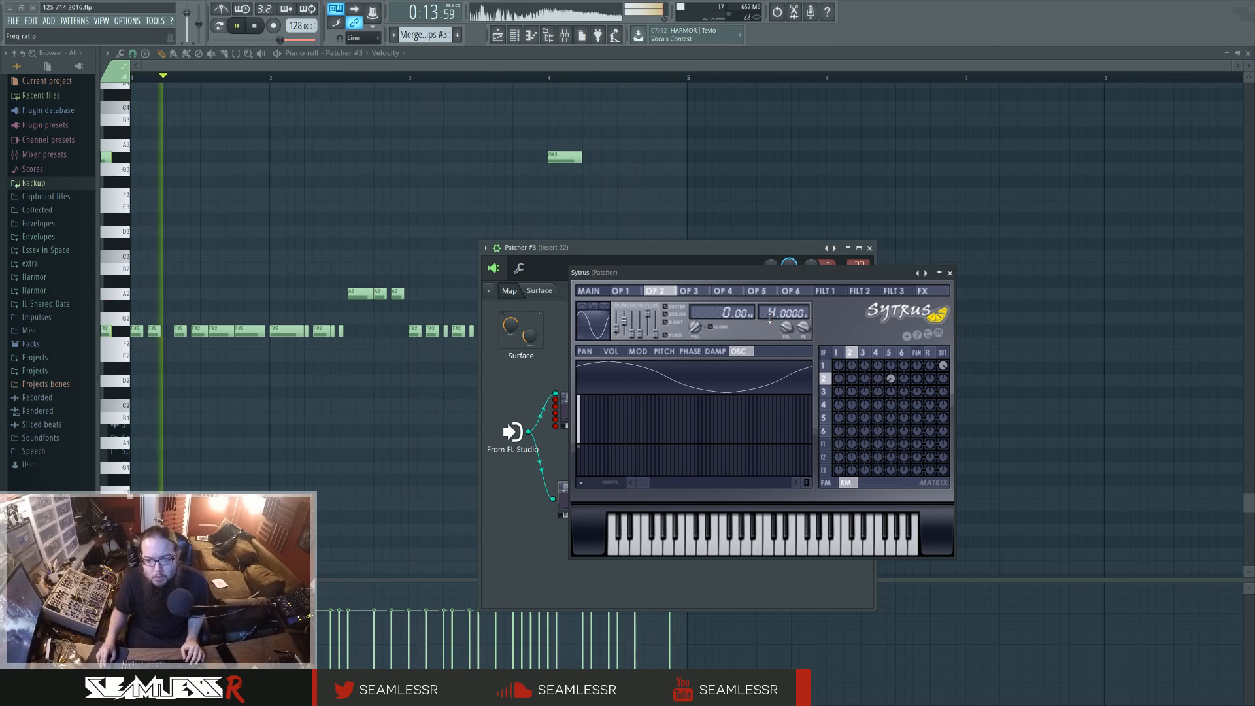
{"action": "left_click", "coordinate": [891, 353]}
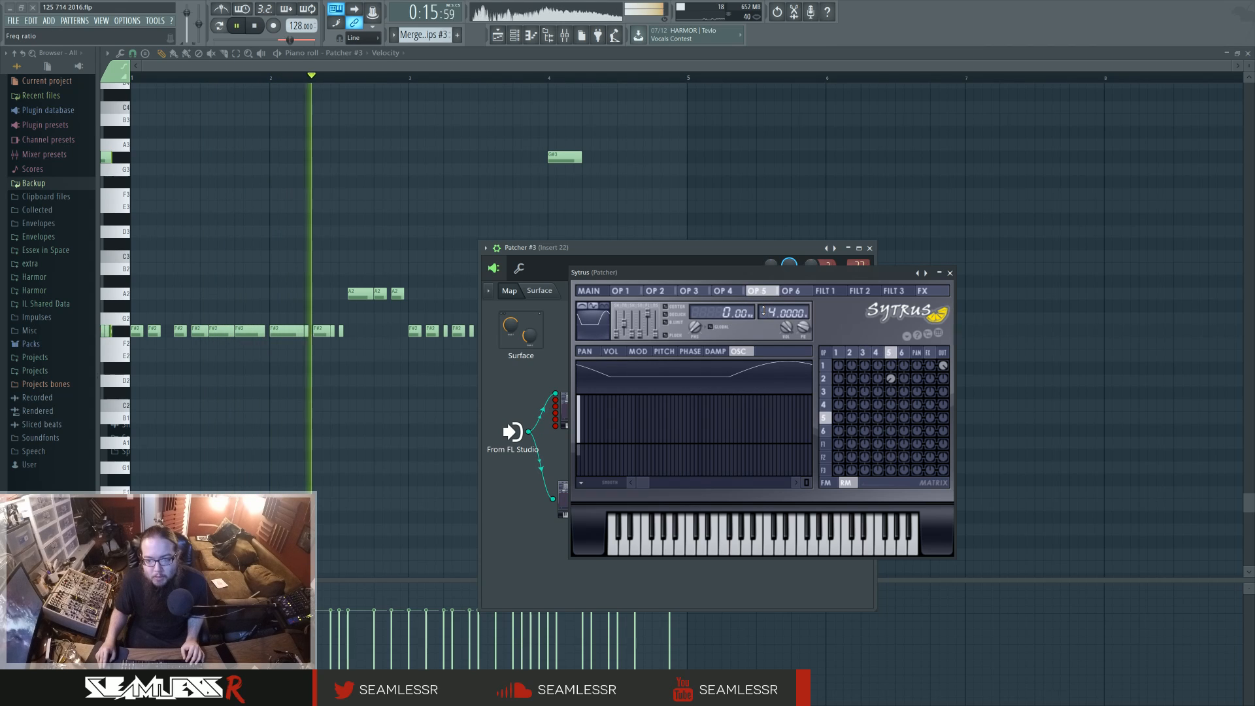
- Close the plugin windows, audition all the notes one octave lower, and move them back up an octave
{"action": "right_click", "coordinate": [362, 207]}
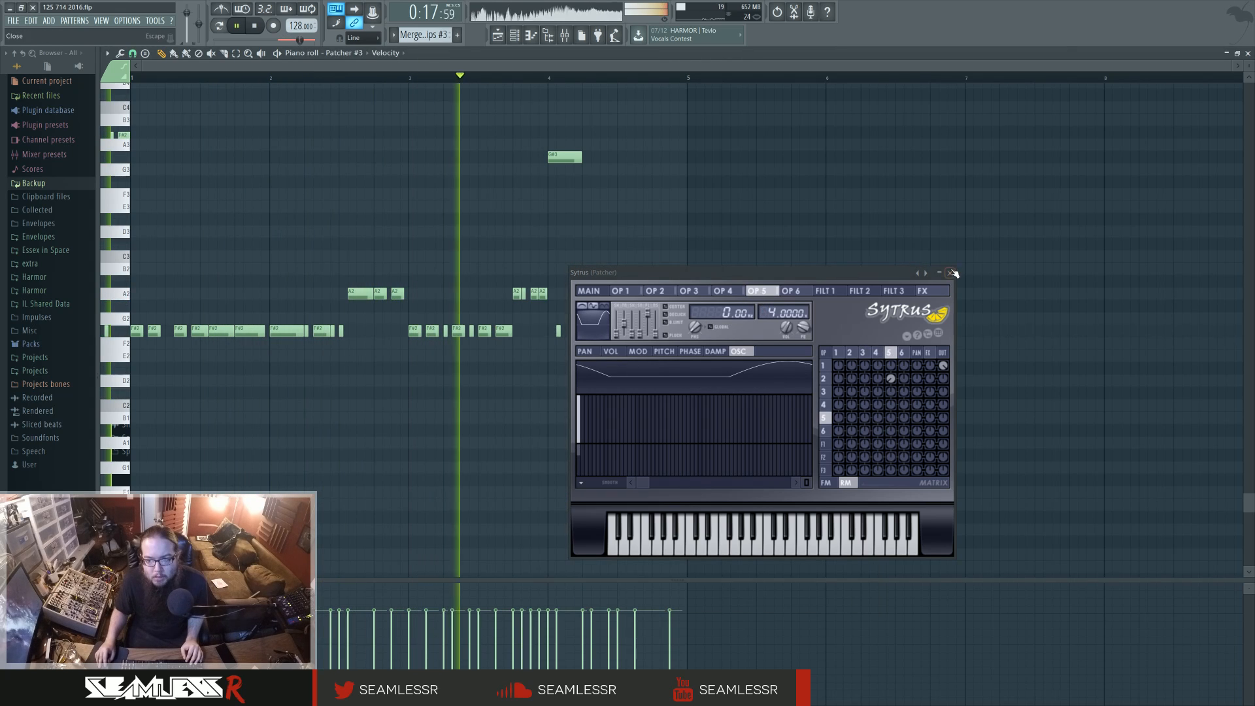
{"action": "left_click", "coordinate": [953, 273]}
{"action": "key", "text": "ctrl+a"}
{"action": "left_click_drag", "start_coordinate": [227, 351], "coordinate": [202, 505]}
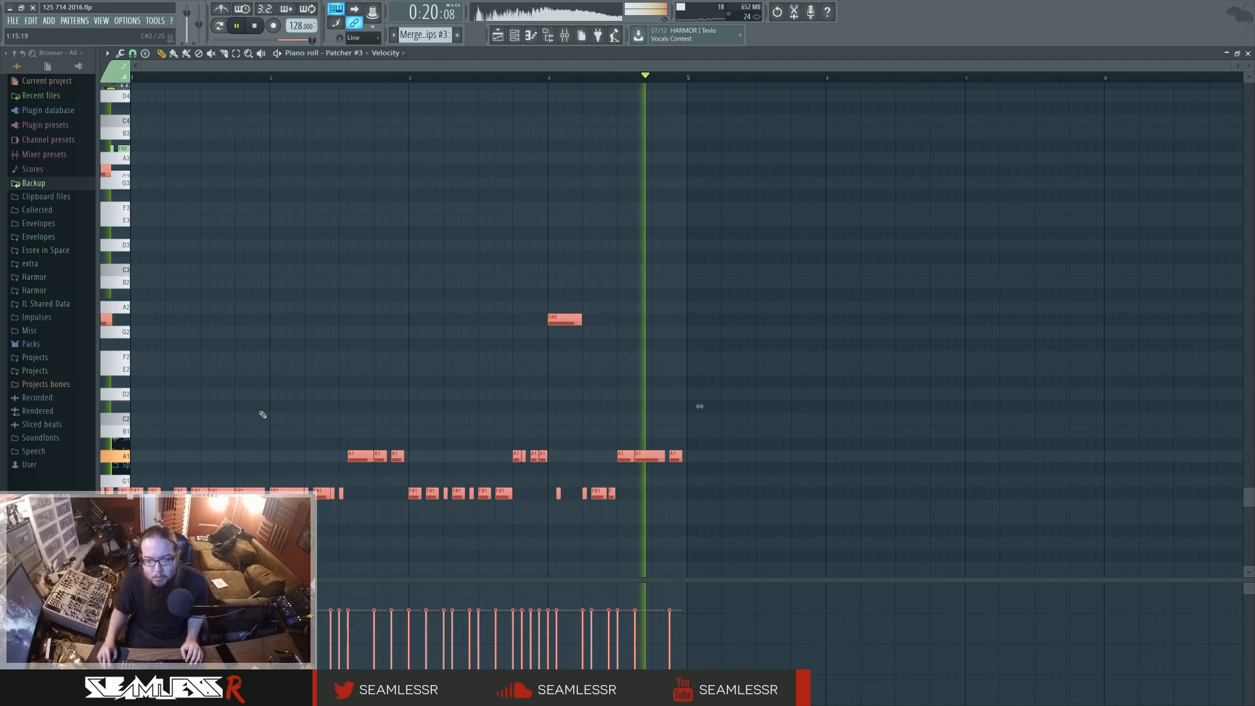
{"action": "key", "text": "space"}
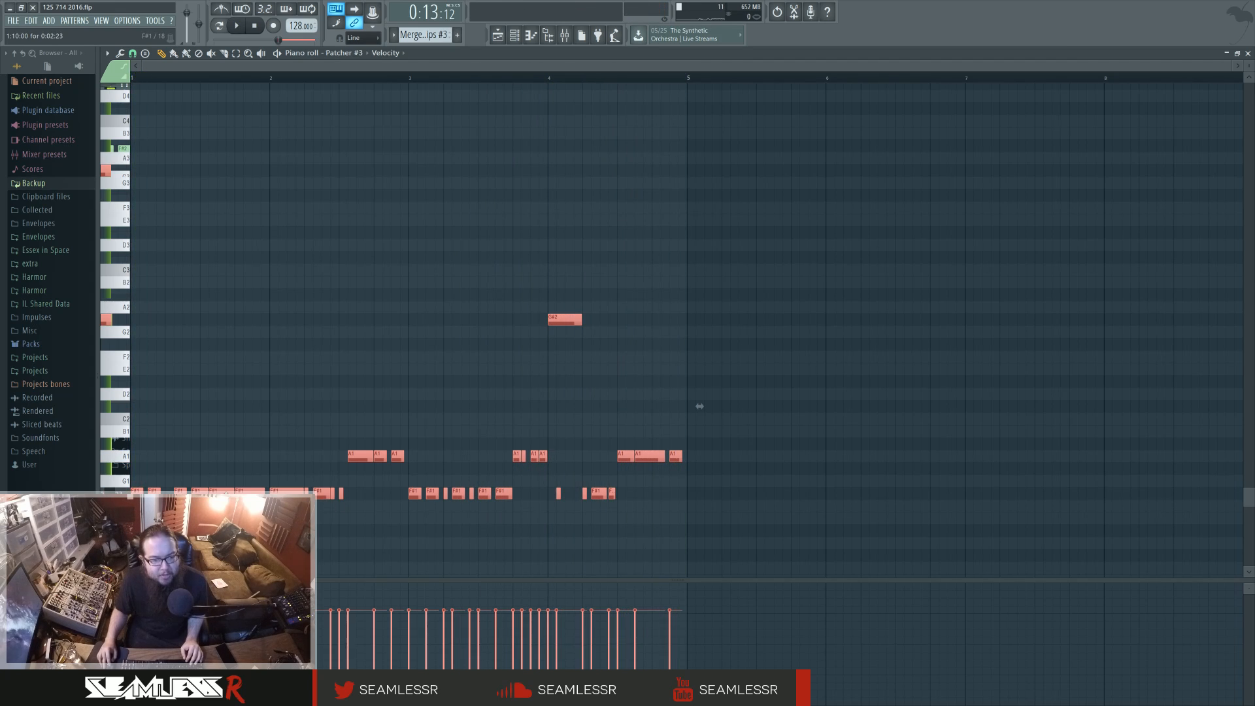
{"action": "left_click_drag", "start_coordinate": [700, 406], "coordinate": [699, 258]}
{"action": "key", "text": "ctrl+d"}
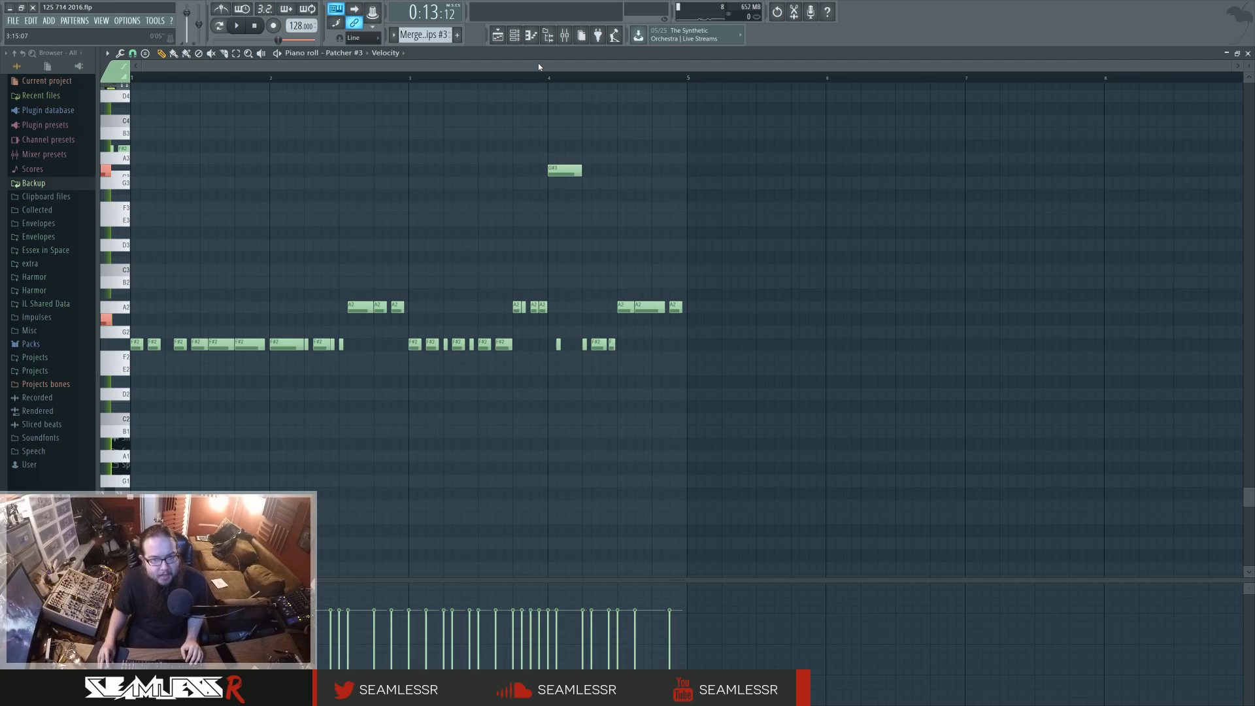
- Reopen Sytrus in Patcher #3, set operator 1's frequency ratio to 2.0000 during playback, and stop and close the plugins
{"action": "left_click", "coordinate": [515, 36]}
{"action": "key", "text": "space"}
{"action": "left_click", "coordinate": [674, 328]}
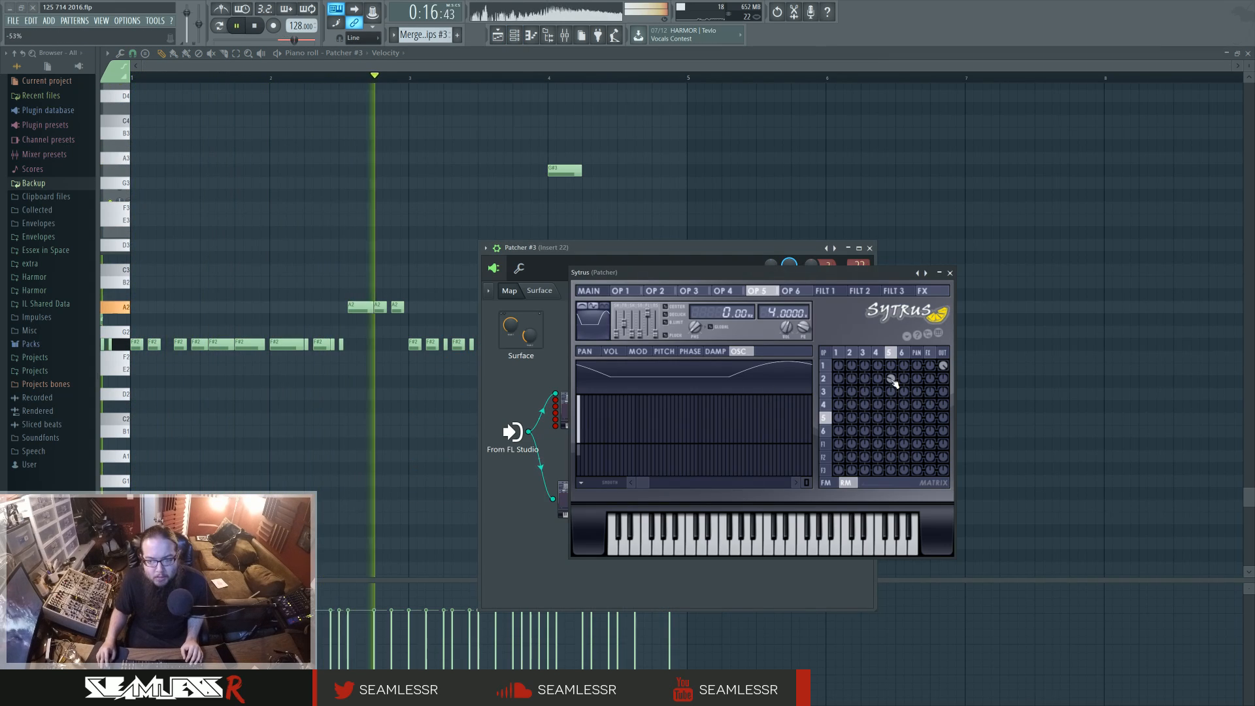
{"action": "left_click", "coordinate": [839, 354]}
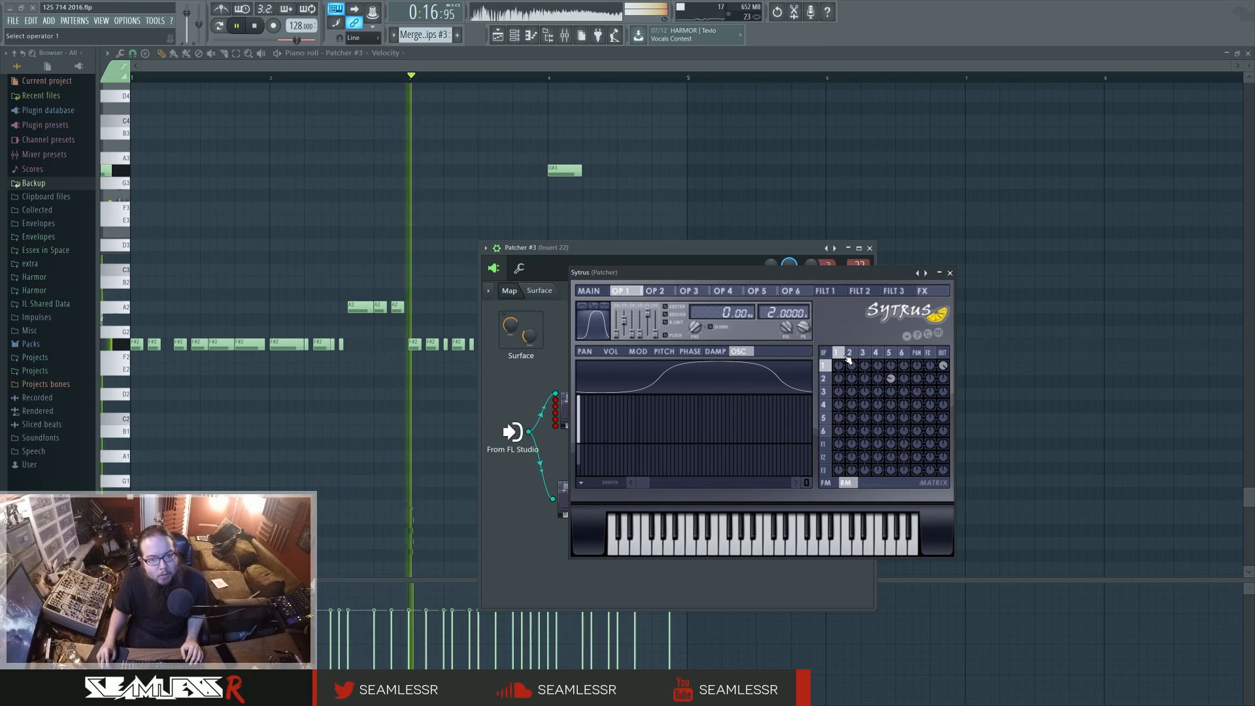
{"action": "right_click", "coordinate": [361, 415]}
{"action": "key", "text": "space"}
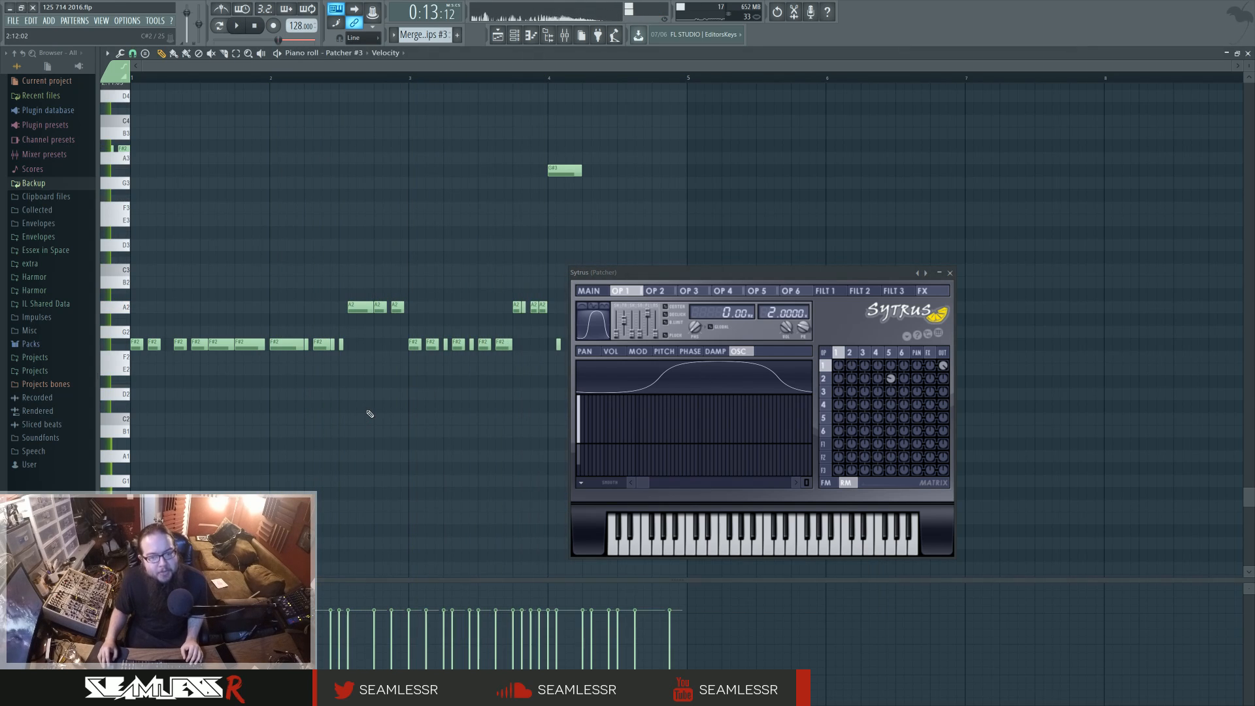
{"action": "left_click", "coordinate": [950, 273]}
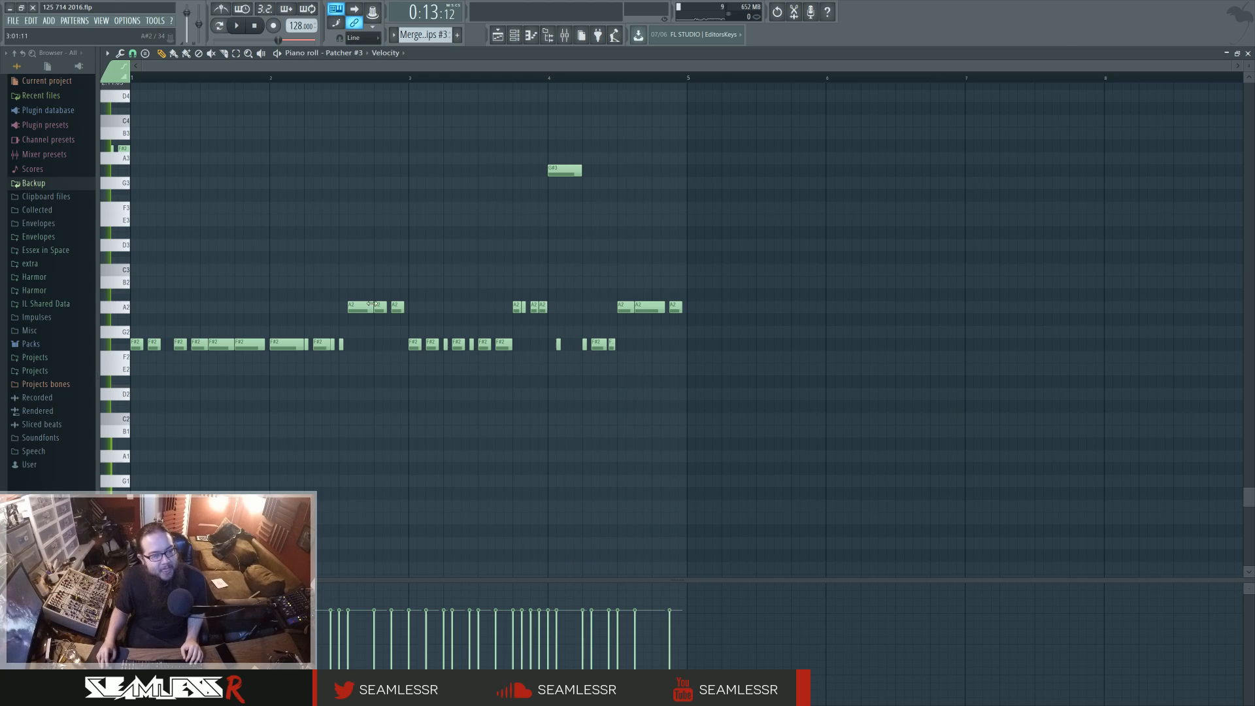
- Start playback of the enlarged note pattern and reopen the upper Sytrus in Patcher #3
{"action": "scroll", "coordinate": [145, 404], "scroll_direction": "up", "scroll_amount": 1}
{"action": "left_click_drag", "start_coordinate": [242, 414], "coordinate": [356, 425]}
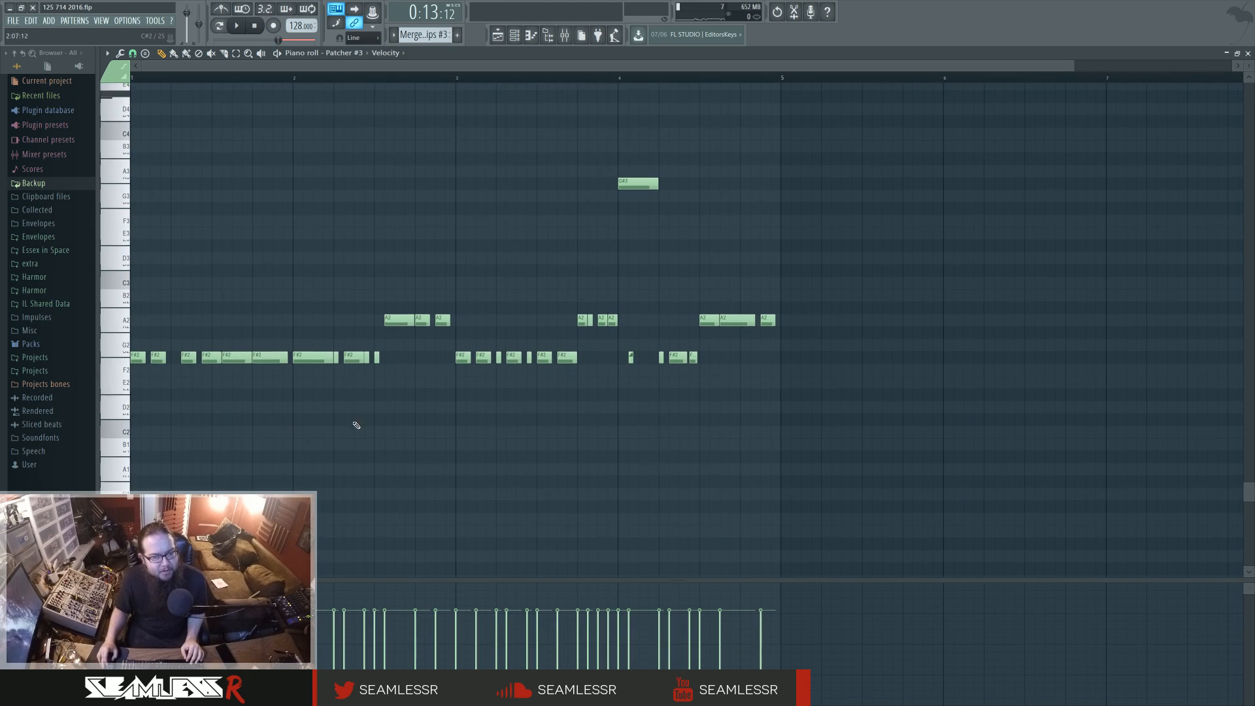
{"action": "scroll", "coordinate": [174, 416], "scroll_direction": "up", "scroll_amount": 2}
{"action": "left_click_drag", "start_coordinate": [246, 414], "coordinate": [352, 419]}
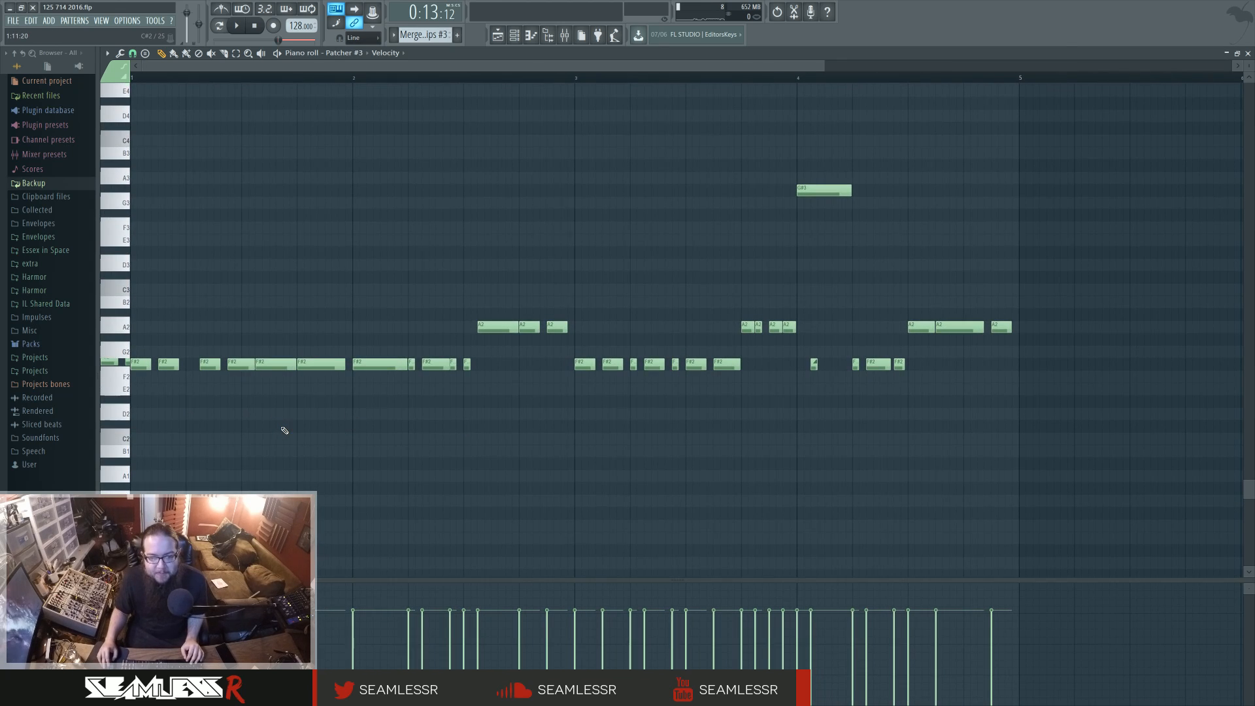
{"action": "scroll", "coordinate": [285, 435], "scroll_direction": "up", "scroll_amount": 1}
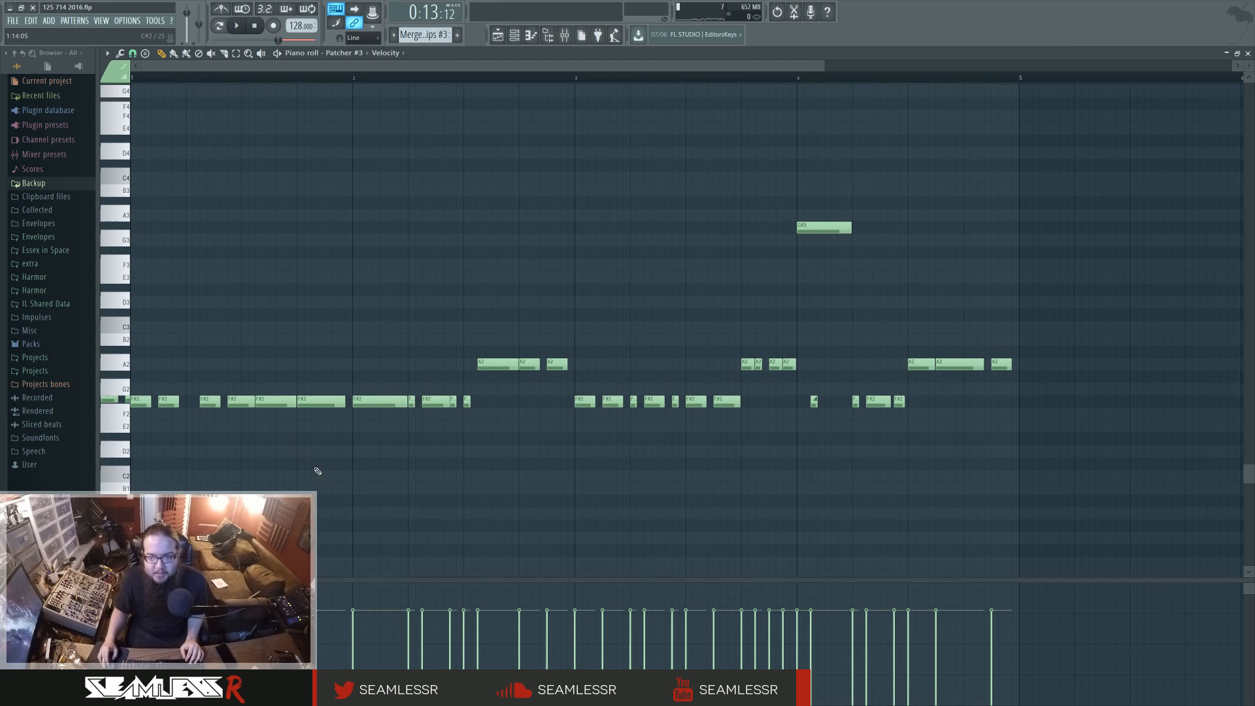
{"action": "scroll", "coordinate": [378, 471], "scroll_direction": "up", "scroll_amount": 1}
{"action": "key", "text": "space"}
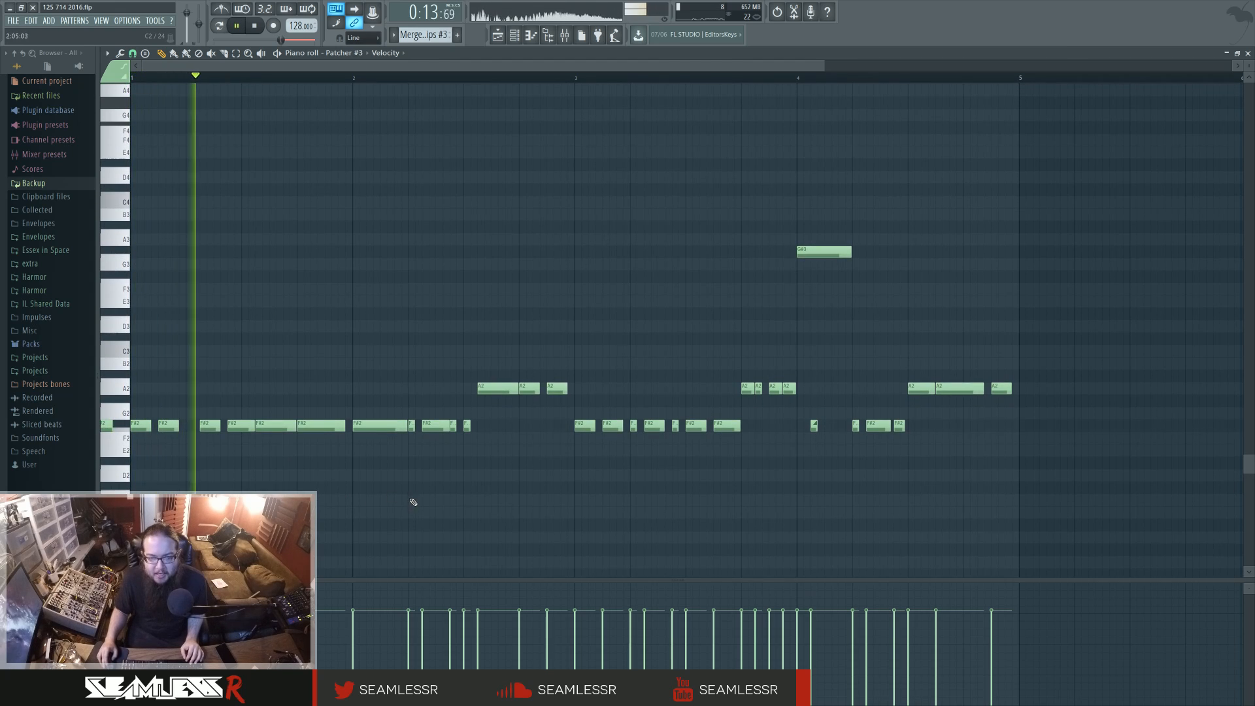
{"action": "left_click", "coordinate": [516, 35]}
{"action": "left_click", "coordinate": [690, 331]}
{"action": "double_click", "coordinate": [593, 411]}
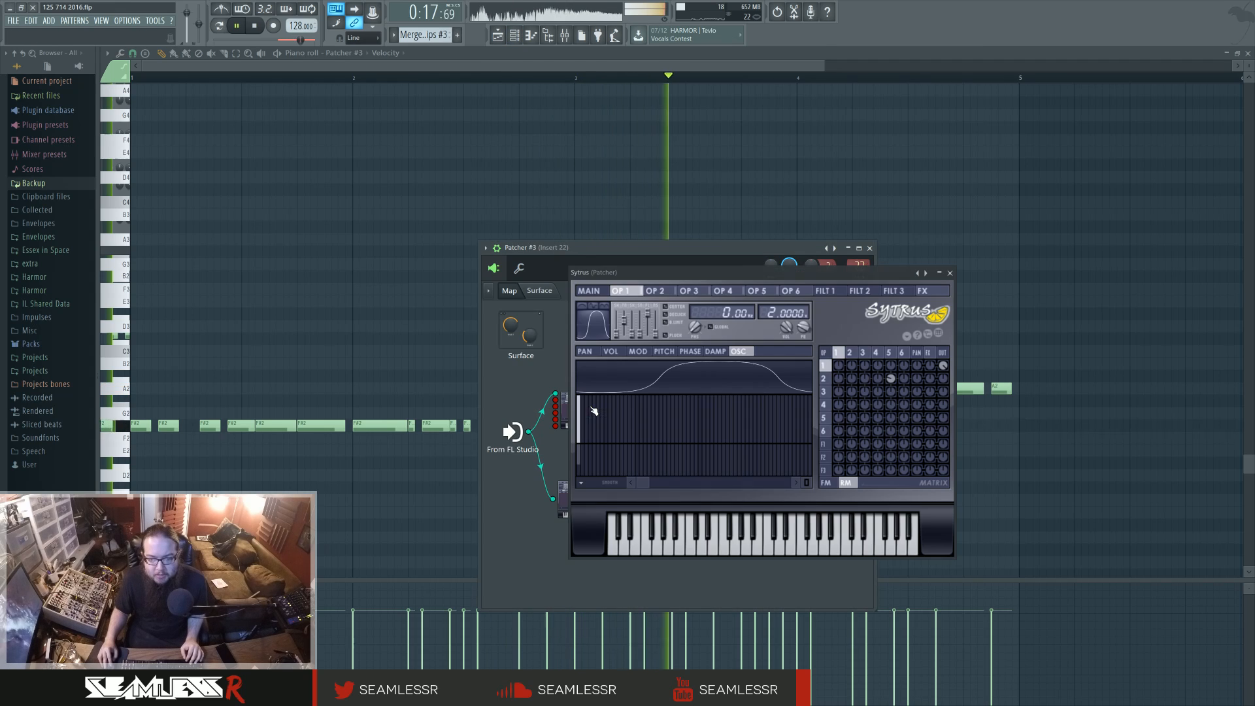
- Adjust the ring modulation from operator 5 to 2 up to 100% and set operator 5's frequency ratio to 2.0000
{"action": "left_click", "coordinate": [597, 292]}
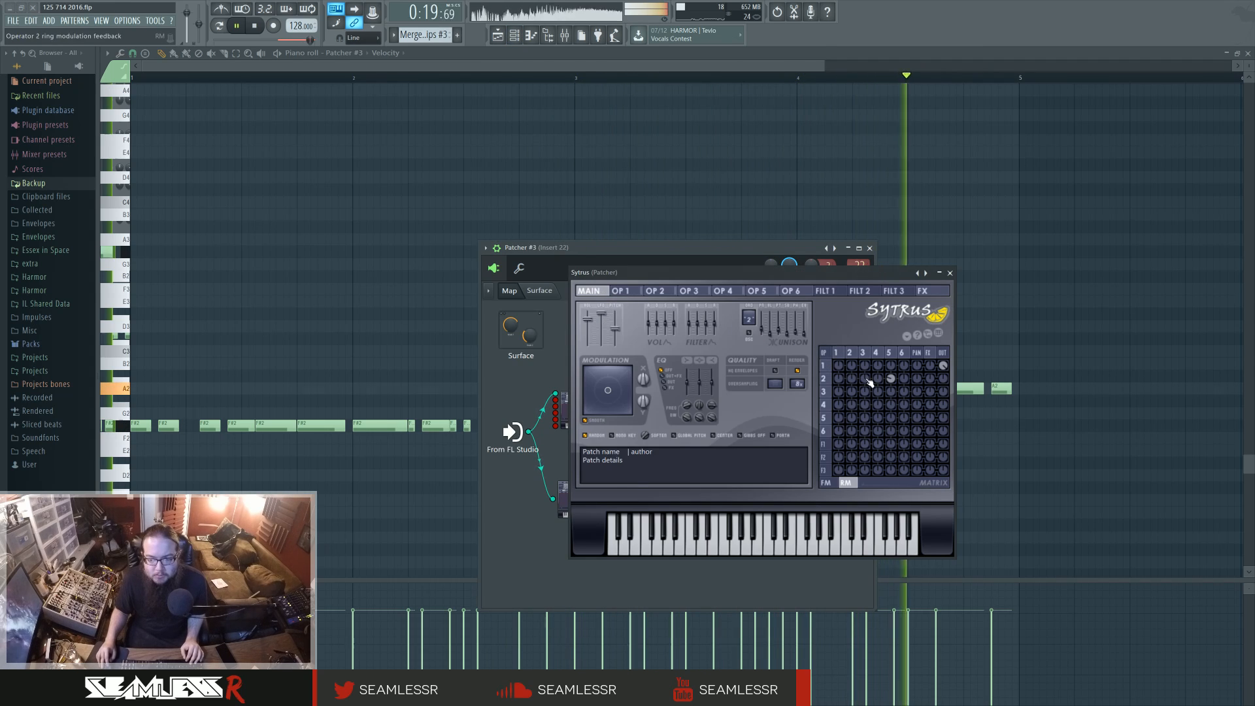
{"action": "left_click_drag", "start_coordinate": [892, 379], "coordinate": [893, 383]}
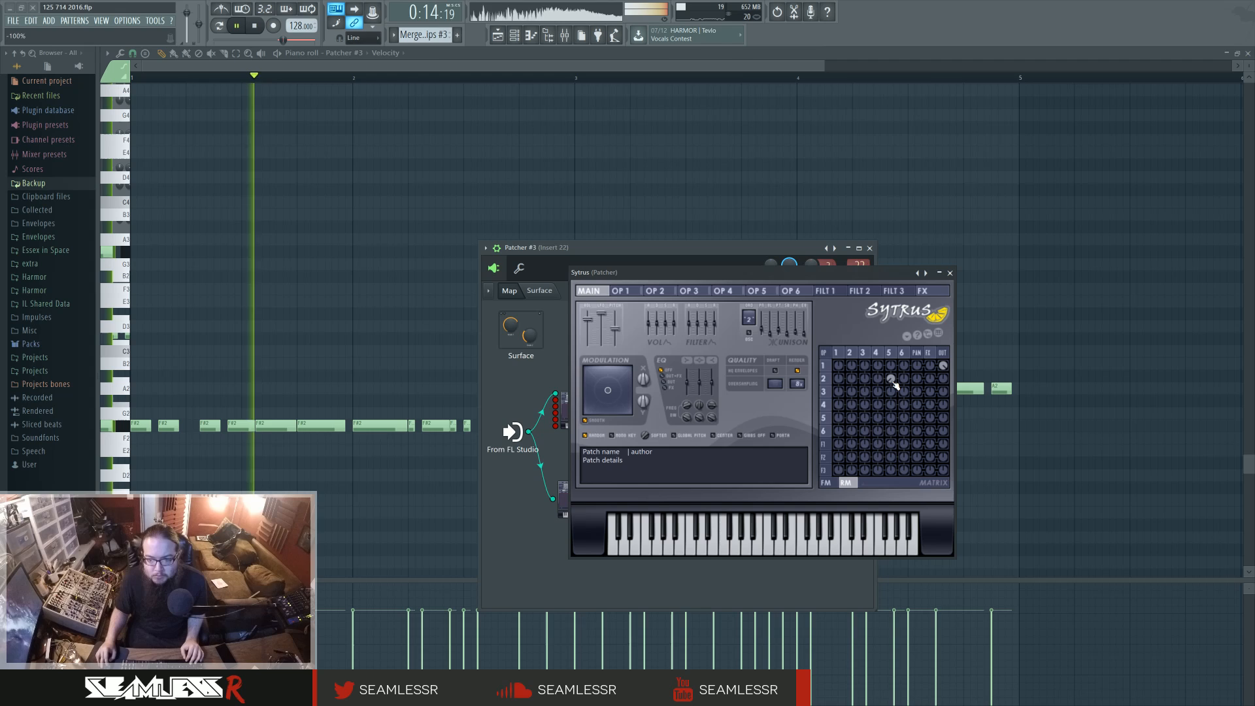
{"action": "left_click", "coordinate": [891, 352]}
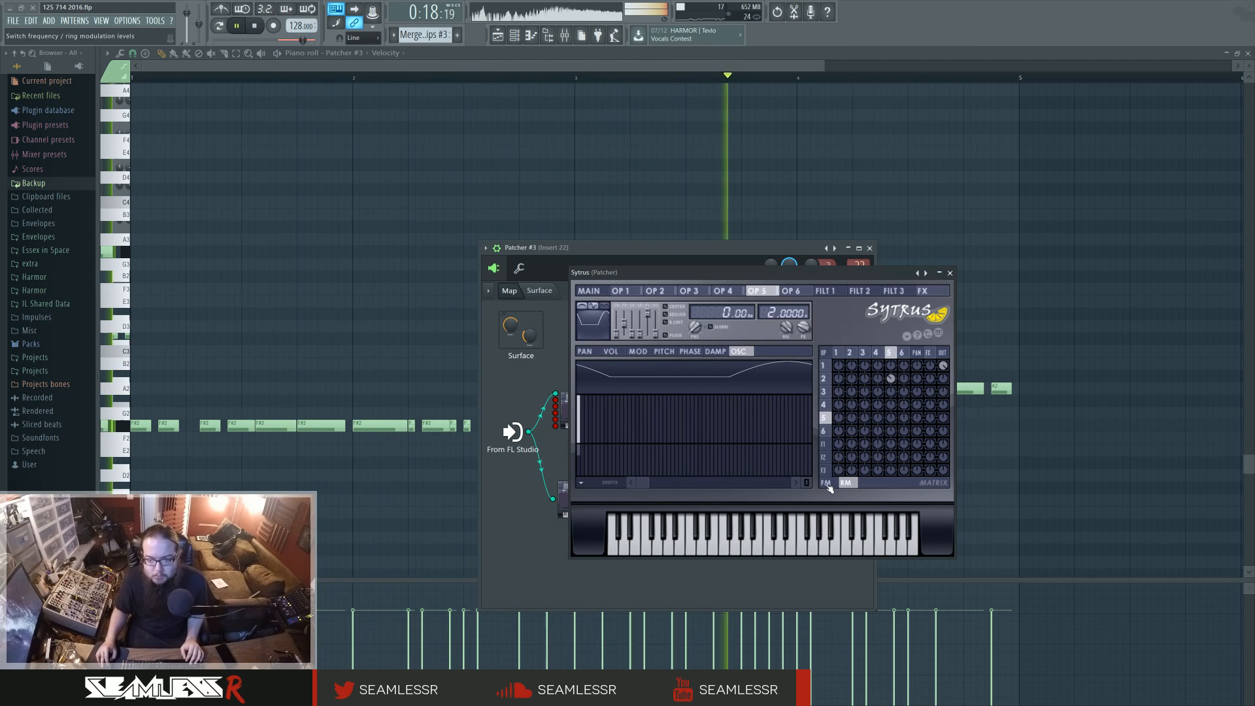
- Adjust the FM amounts between successive operators in Sytrus, tweak its unison panning and pitch, and close the plugin windows
{"action": "left_click_drag", "start_coordinate": [863, 379], "coordinate": [904, 412]}
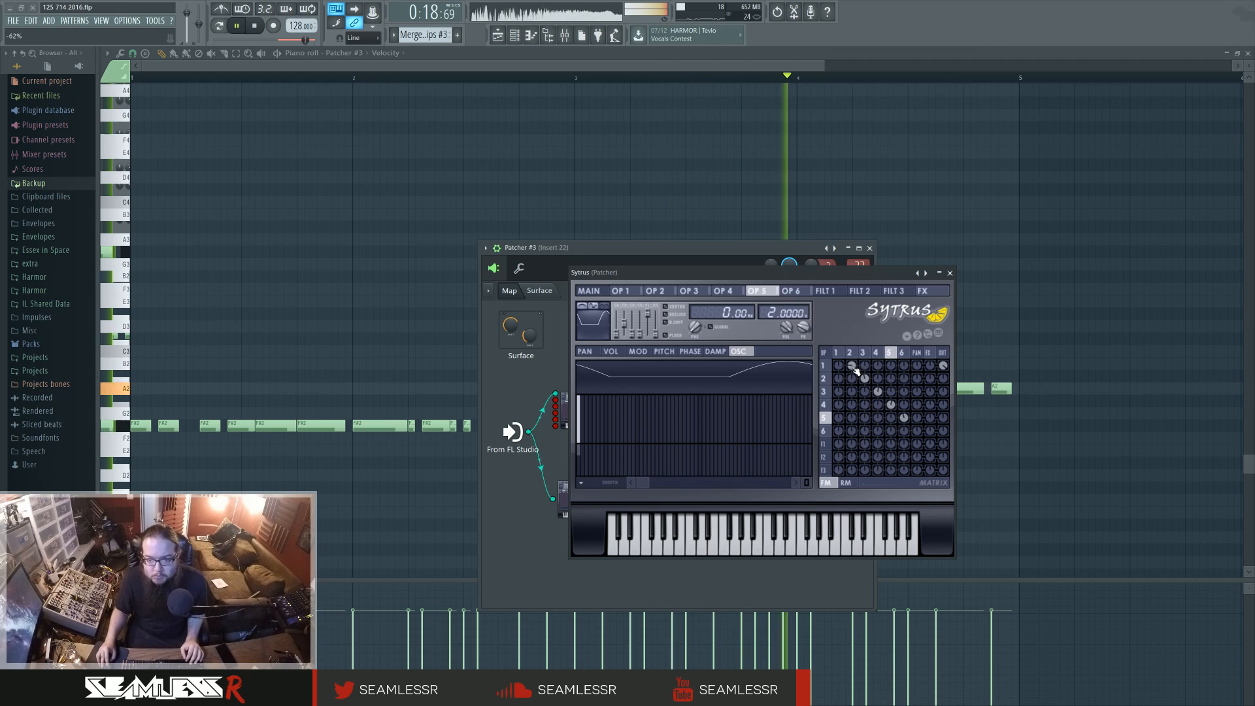
{"action": "left_click", "coordinate": [596, 291]}
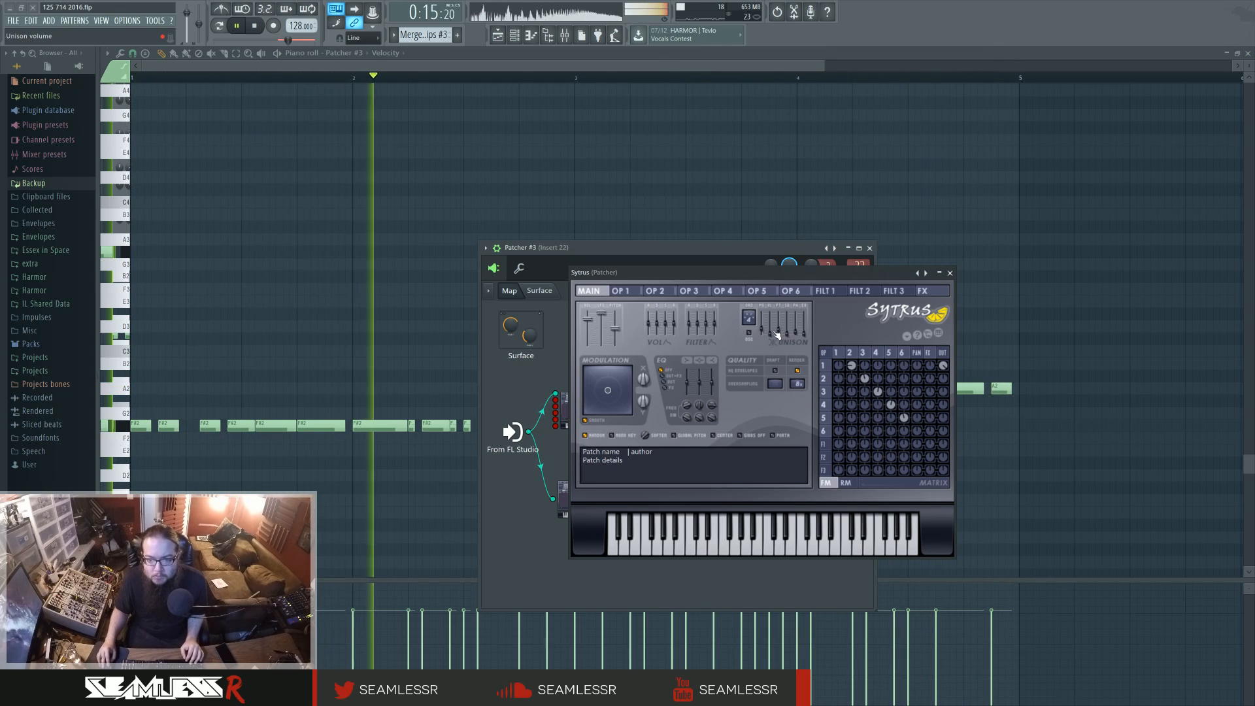
{"action": "left_click_drag", "start_coordinate": [762, 330], "coordinate": [763, 324]}
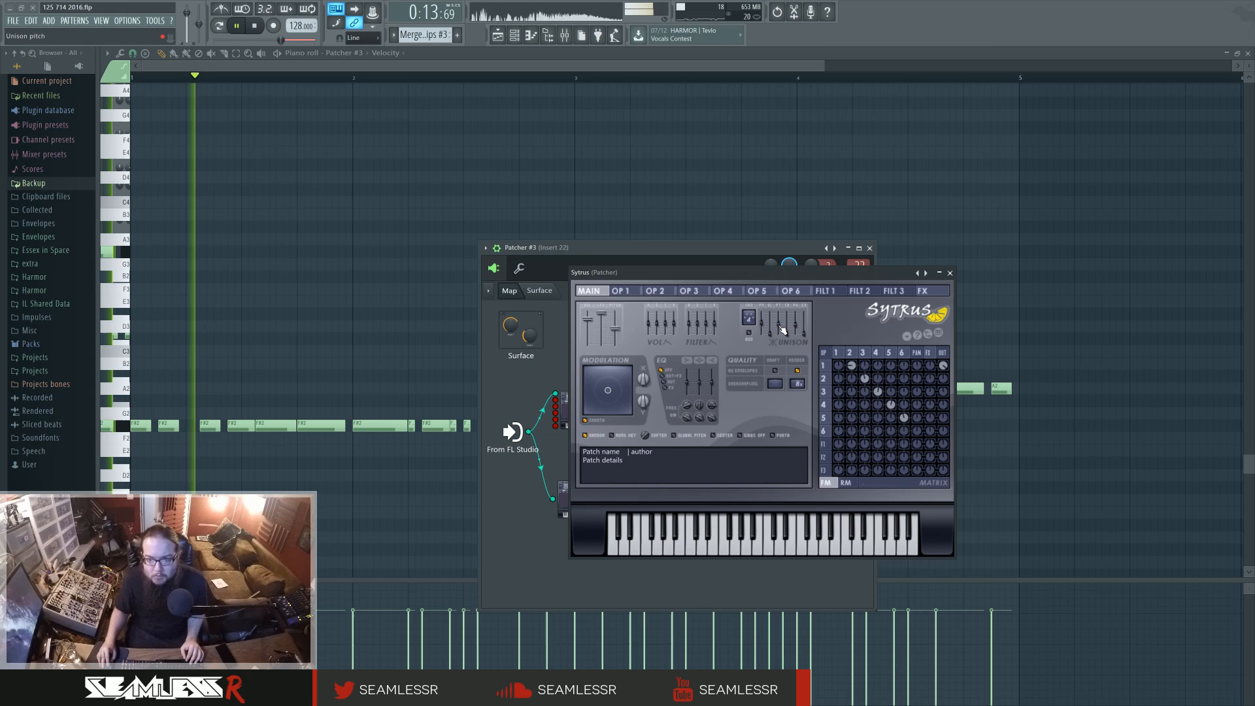
{"action": "left_click_drag", "start_coordinate": [782, 331], "coordinate": [783, 329]}
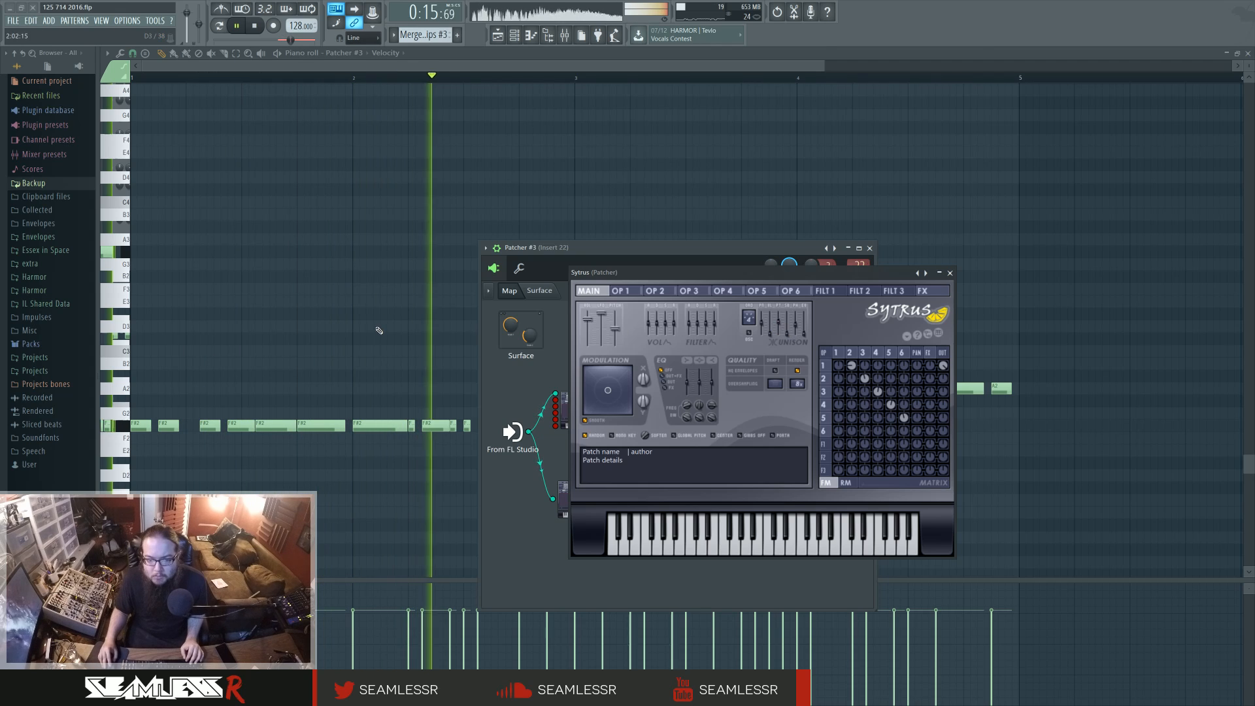
{"action": "left_click", "coordinate": [870, 248]}
{"action": "left_click", "coordinate": [951, 273]}
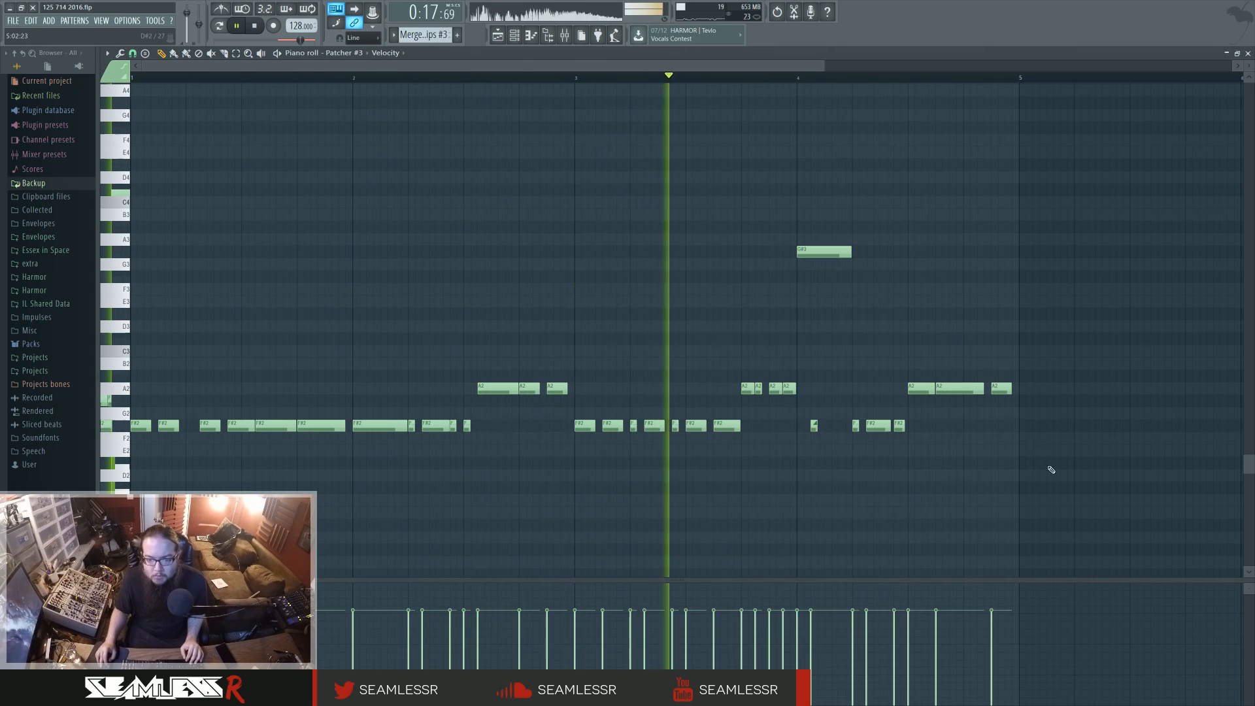
- Lower all the pattern's notes by 11 semitones, and all but the last note by one semitone more
{"action": "left_click_drag", "start_coordinate": [1049, 467], "coordinate": [115, 133]}
{"action": "left_click_drag", "start_coordinate": [240, 425], "coordinate": [240, 562]}
{"action": "mouse_move", "coordinate": [1029, 476]}
{"action": "left_mouse_down"}
{"action": "mouse_move", "coordinate": [1027, 339]}
{"action": "mouse_move", "coordinate": [1029, 476]}
{"action": "left_mouse_up"}
{"action": "key", "text": "ctrl+d"}
{"action": "scroll", "coordinate": [1029, 475], "scroll_direction": "down", "scroll_amount": 1}
{"action": "scroll", "coordinate": [193, 569], "scroll_direction": "down", "scroll_amount": 3}
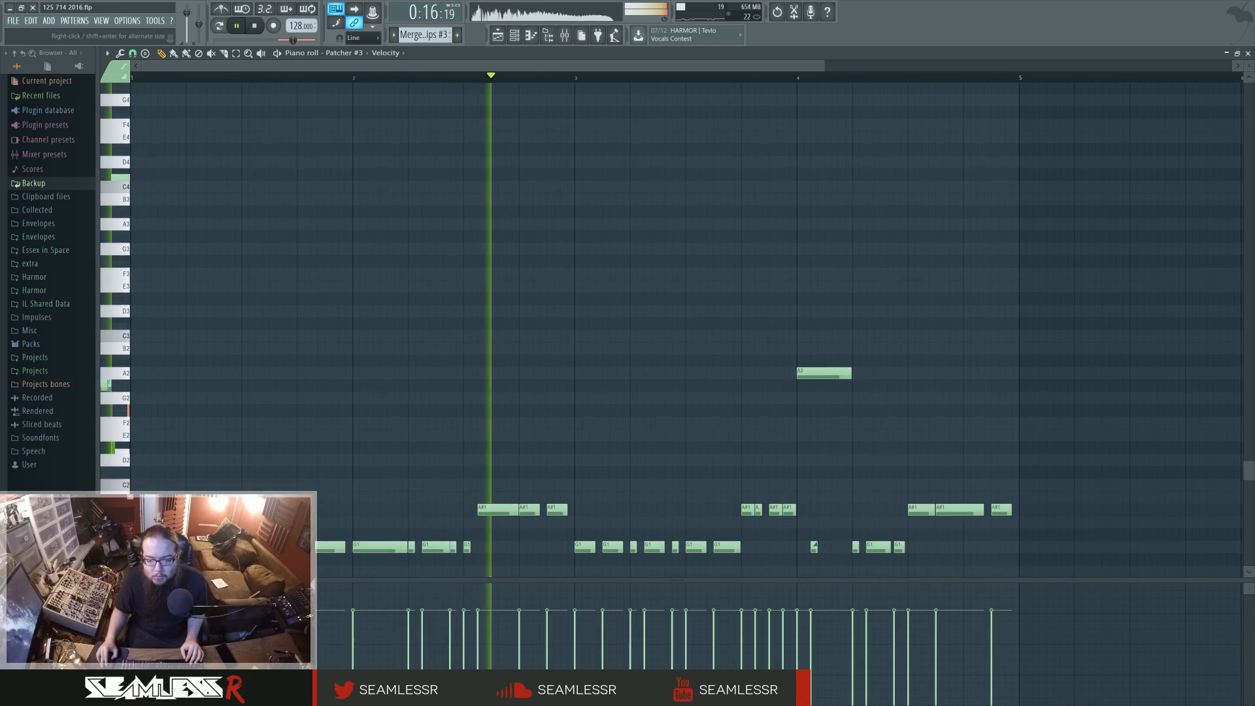
{"action": "left_click_drag", "start_coordinate": [1000, 245], "coordinate": [119, 487]}
{"action": "key", "text": "Down"}
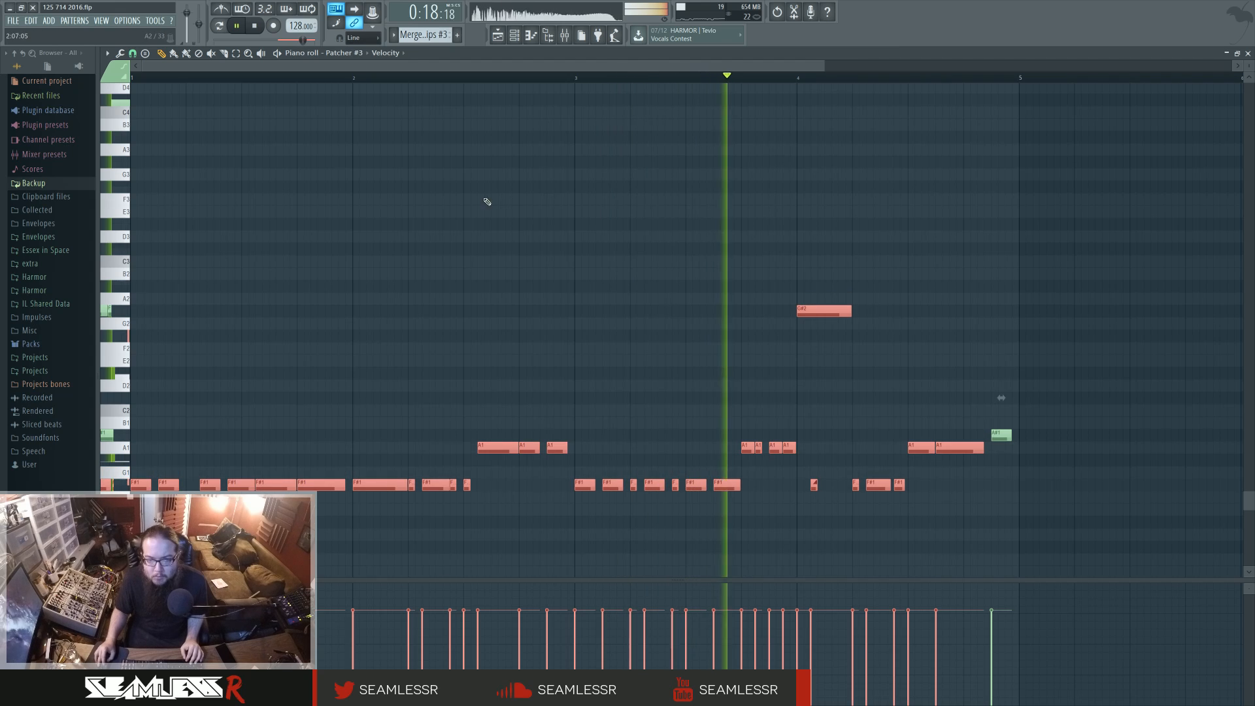
- Reopen the upper Sytrus in Patcher #3 and set operator 5's frequency ratio to 4.0000
{"action": "key", "text": "F6"}
{"action": "left_click", "coordinate": [700, 330]}
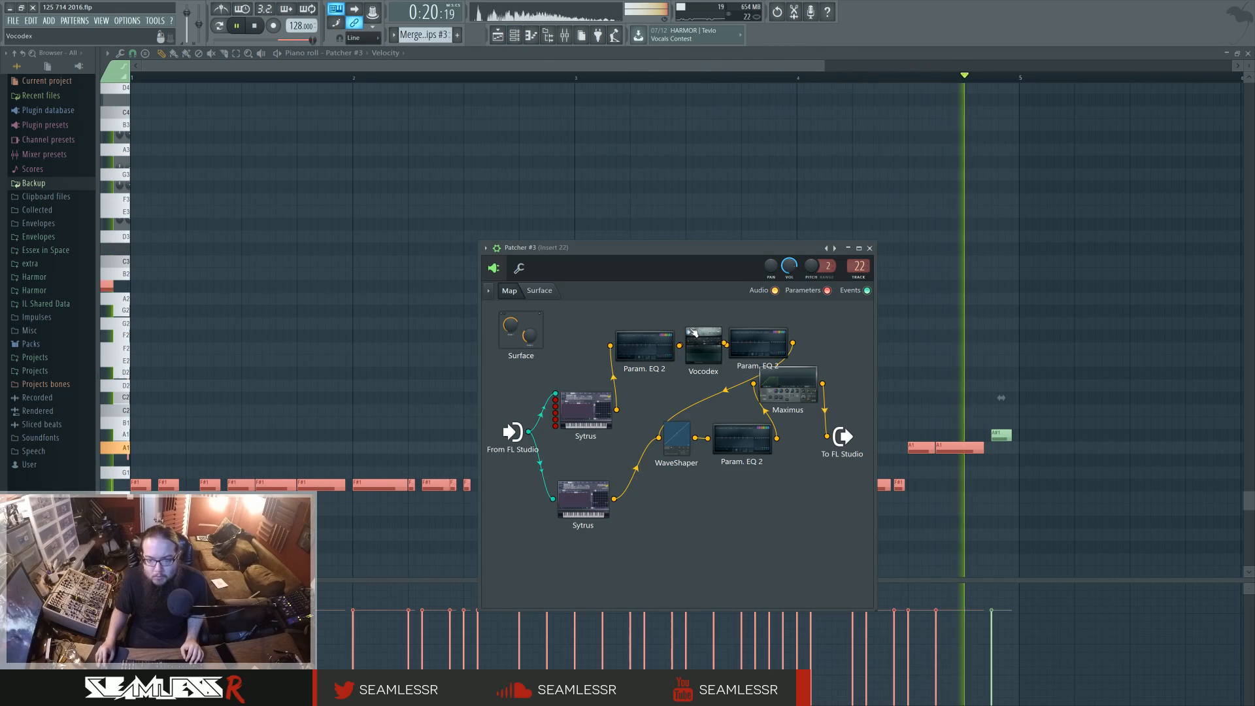
{"action": "double_click", "coordinate": [585, 407]}
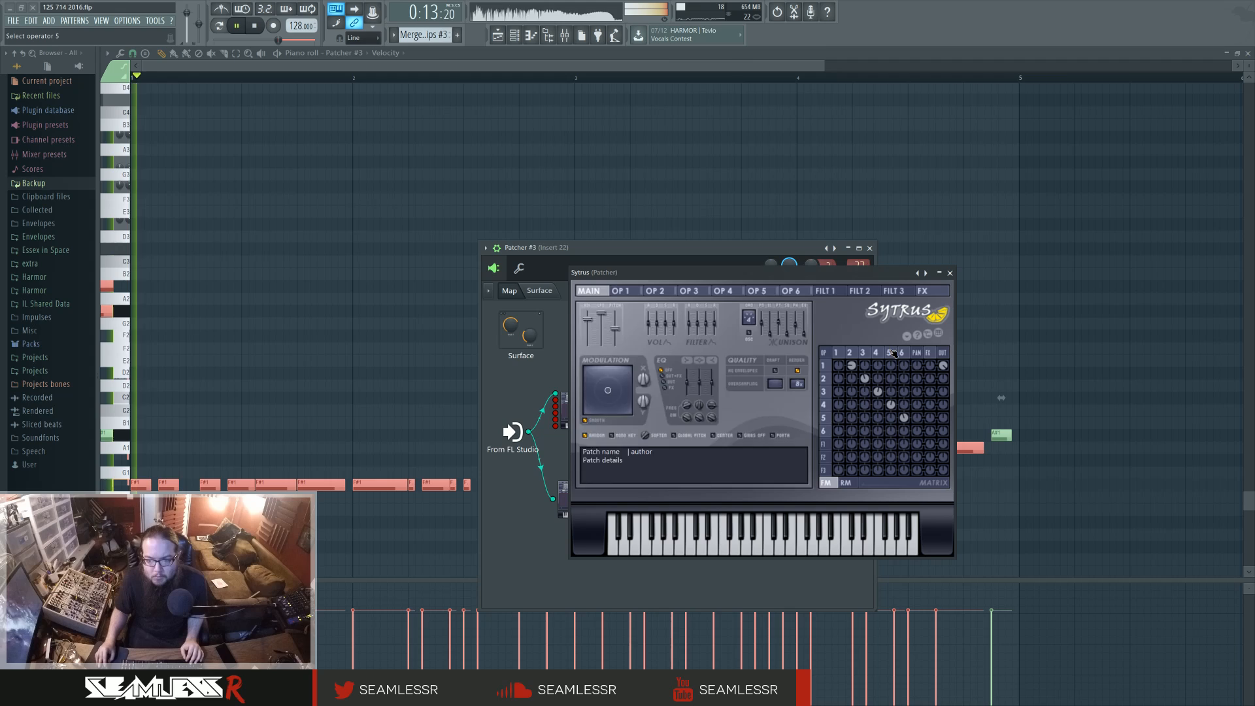
{"action": "left_click", "coordinate": [757, 291]}
{"action": "left_click", "coordinate": [903, 353]}
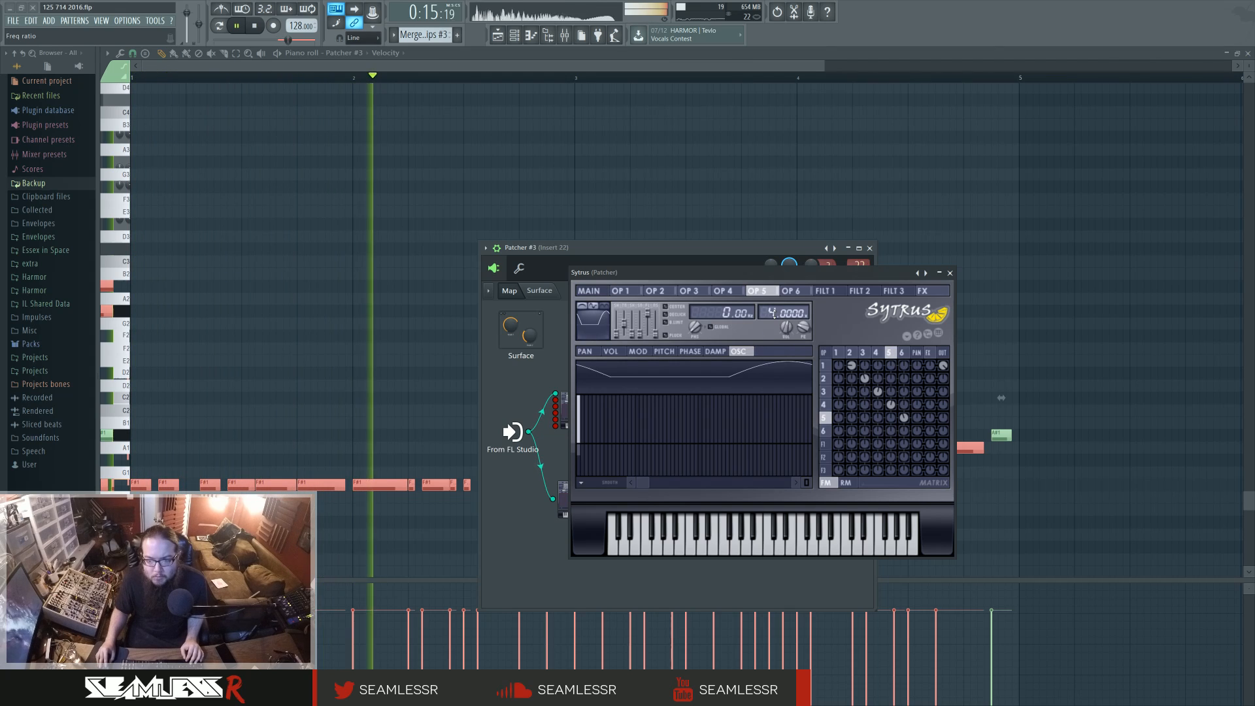
- Adjust the FM amount from operator 2 to 1, set operator 2's frequency ratio to 6.0000, and close the plugin windows
{"action": "left_click", "coordinate": [863, 353]}
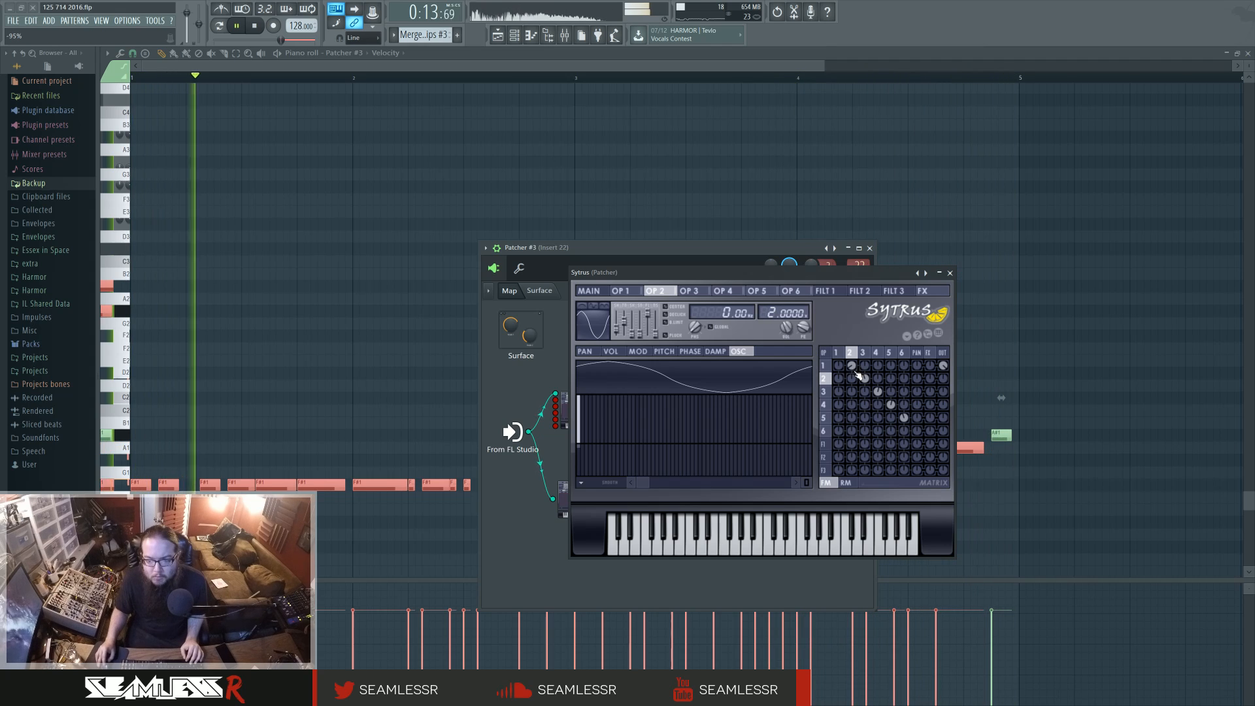
{"action": "left_click_drag", "start_coordinate": [853, 367], "coordinate": [854, 373]}
{"action": "left_click_drag", "start_coordinate": [774, 314], "coordinate": [774, 304]}
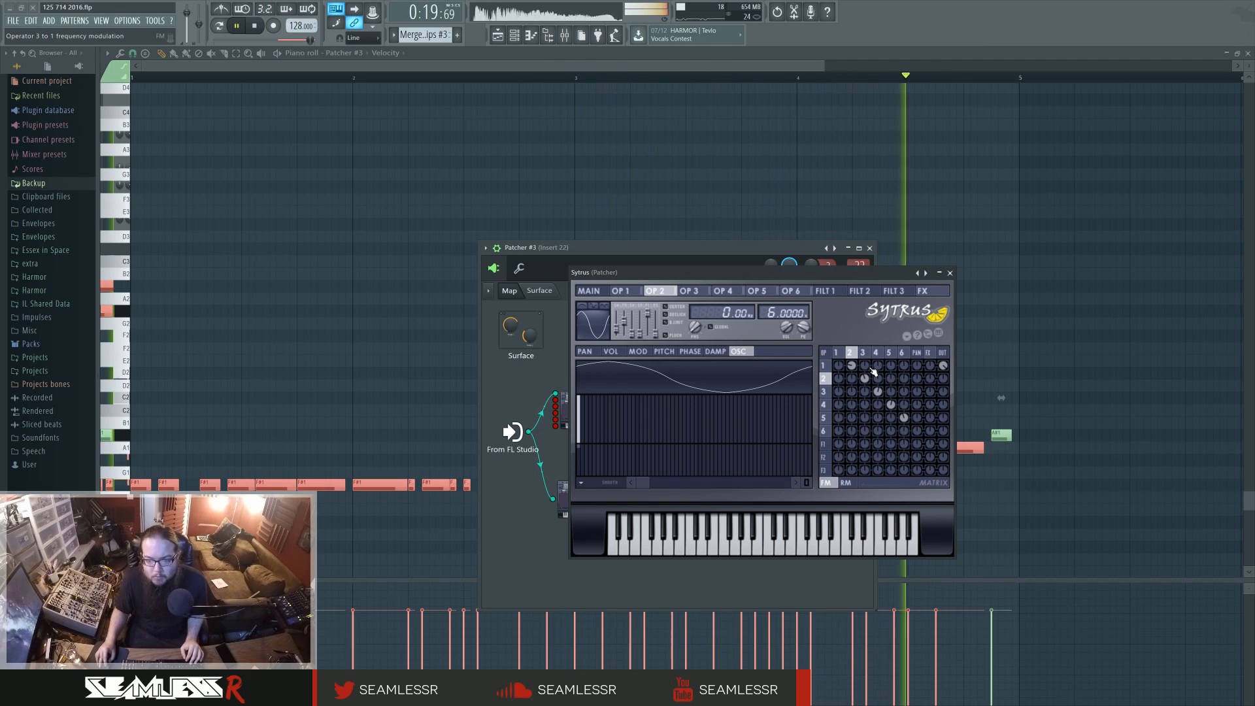
{"action": "left_click", "coordinate": [870, 248]}
{"action": "left_click", "coordinate": [950, 272]}
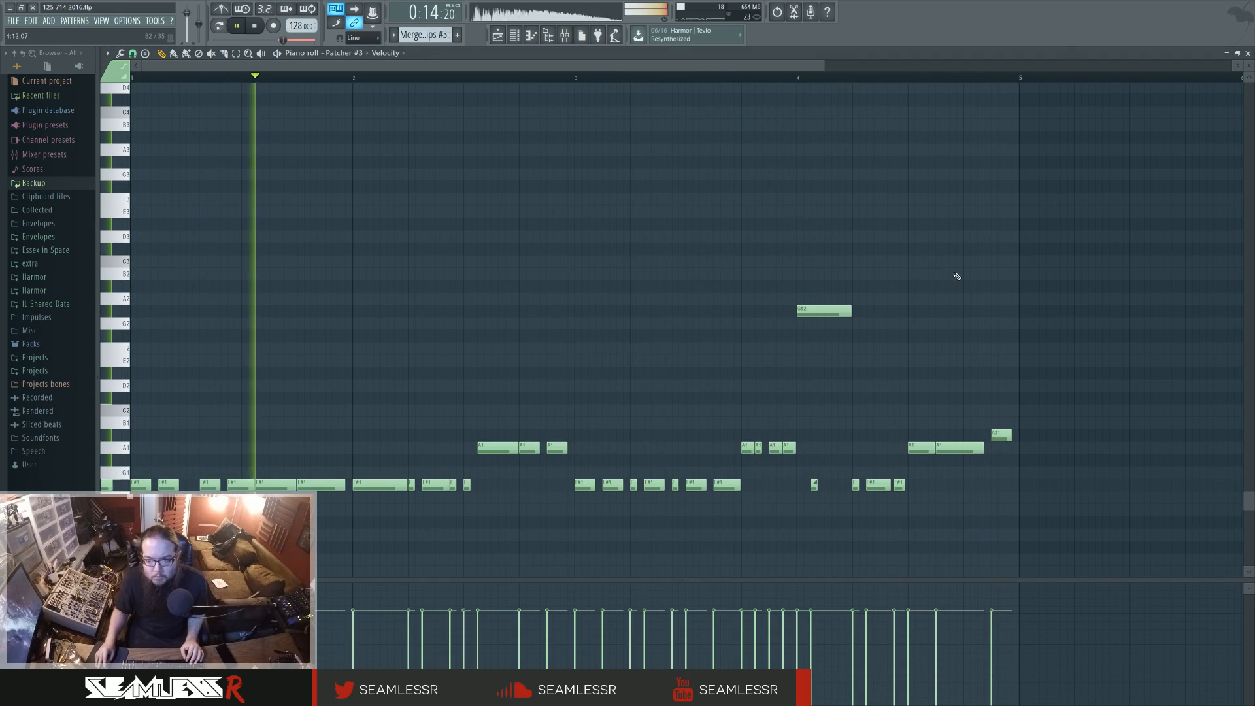
- Raise every note except the high G#2 by one octave and clear the note selection
{"action": "left_click_drag", "start_coordinate": [1043, 511], "coordinate": [132, 409]}
{"action": "left_click_drag", "start_coordinate": [166, 489], "coordinate": [166, 340]}
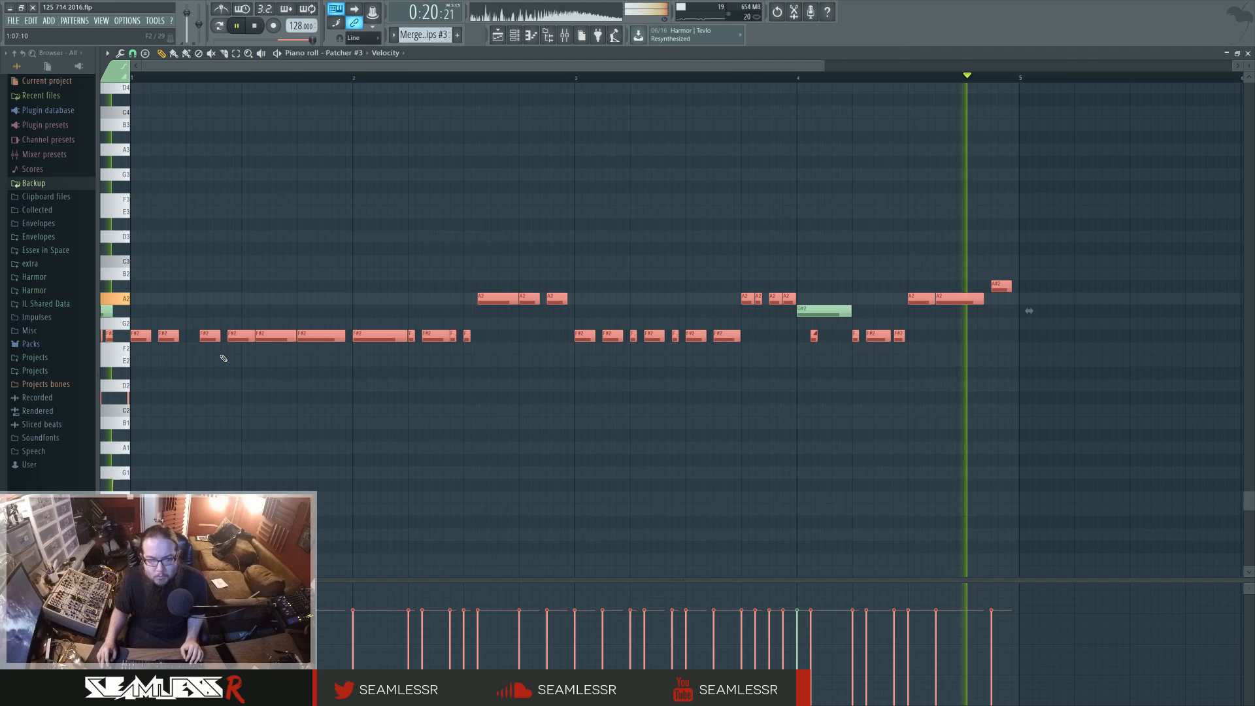
{"action": "key", "text": "ctrl+d"}
- Return to the playlist and adjust the unison pitch of the upper Sytrus in Patcher #3
{"action": "left_click", "coordinate": [499, 36]}
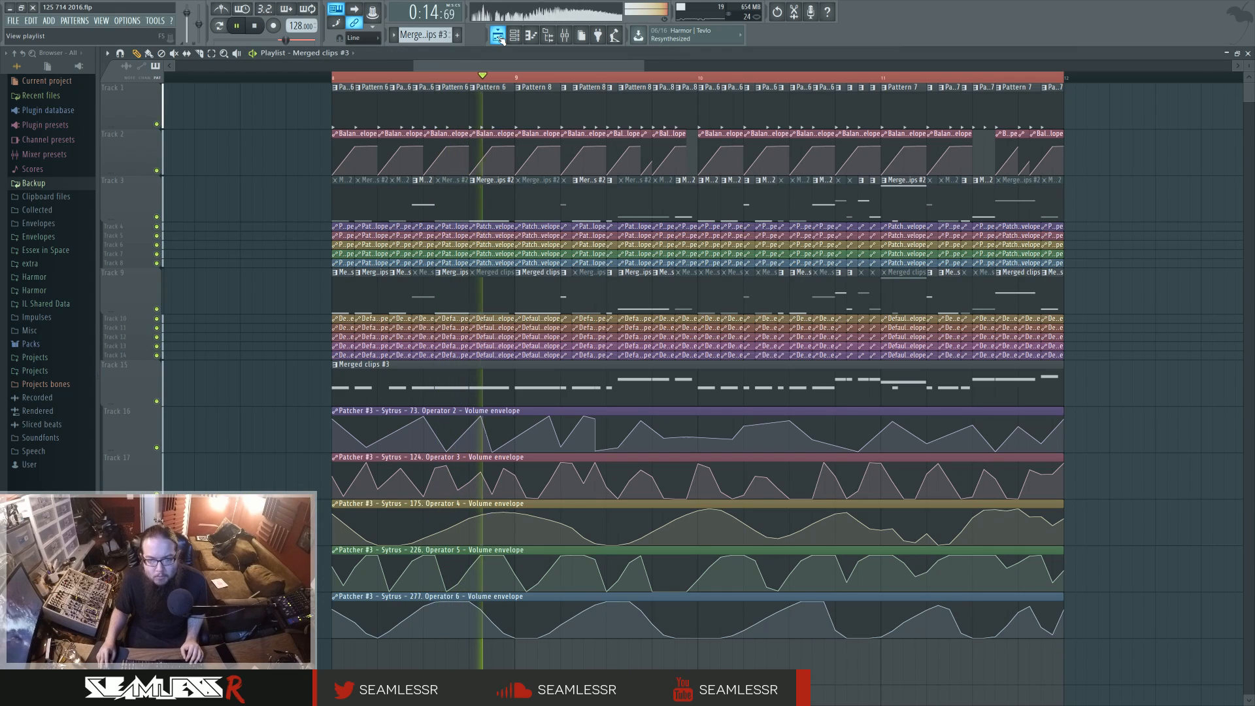
{"action": "left_click", "coordinate": [516, 36]}
{"action": "left_click", "coordinate": [676, 334]}
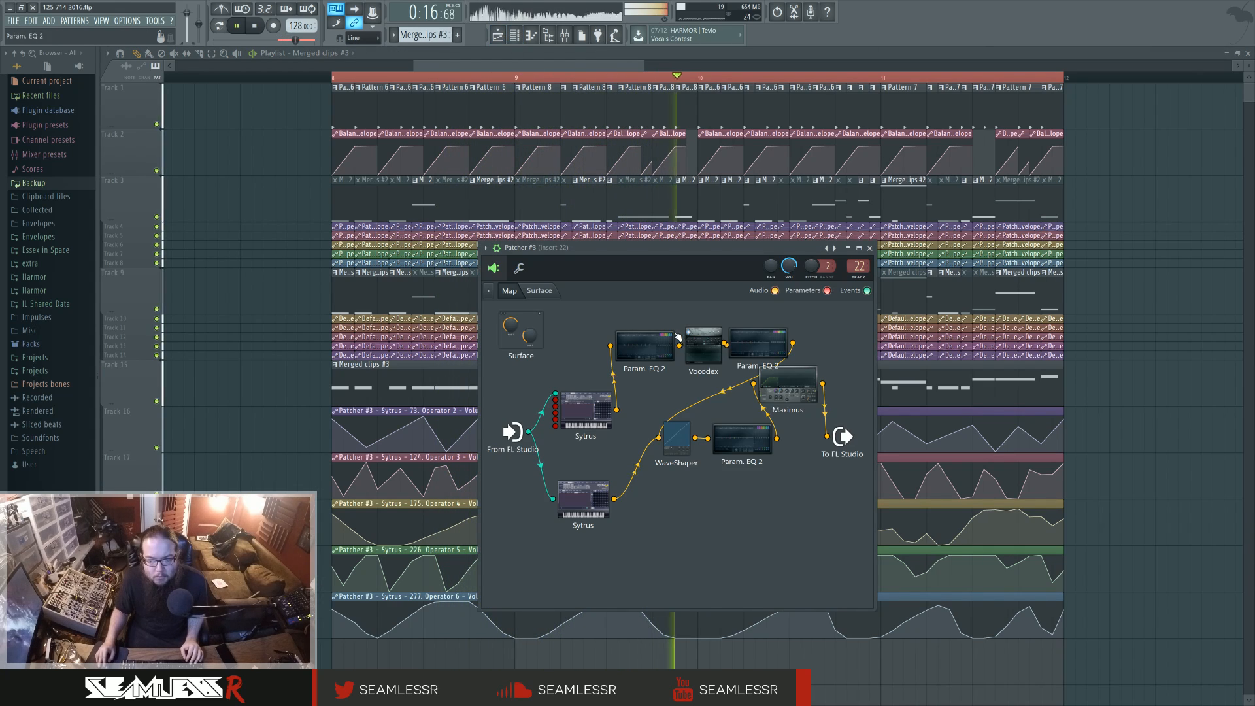
{"action": "left_click", "coordinate": [565, 410]}
{"action": "left_click", "coordinate": [592, 292]}
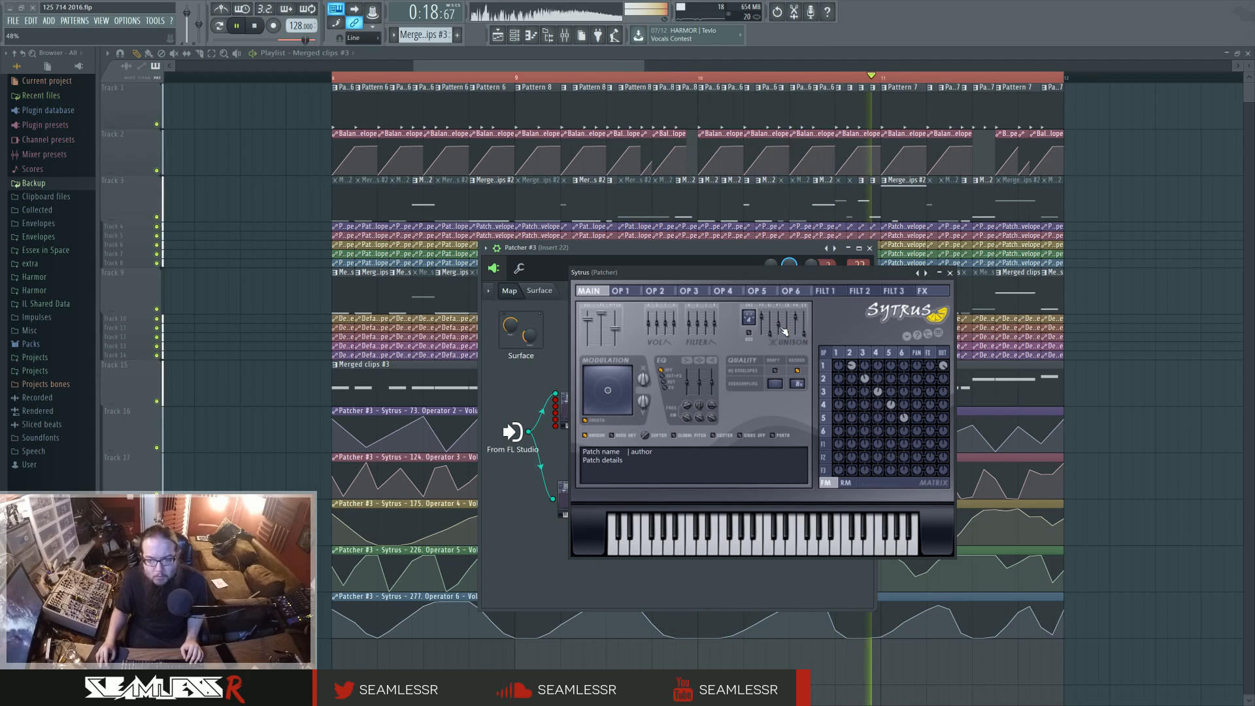
{"action": "left_click", "coordinate": [950, 273]}
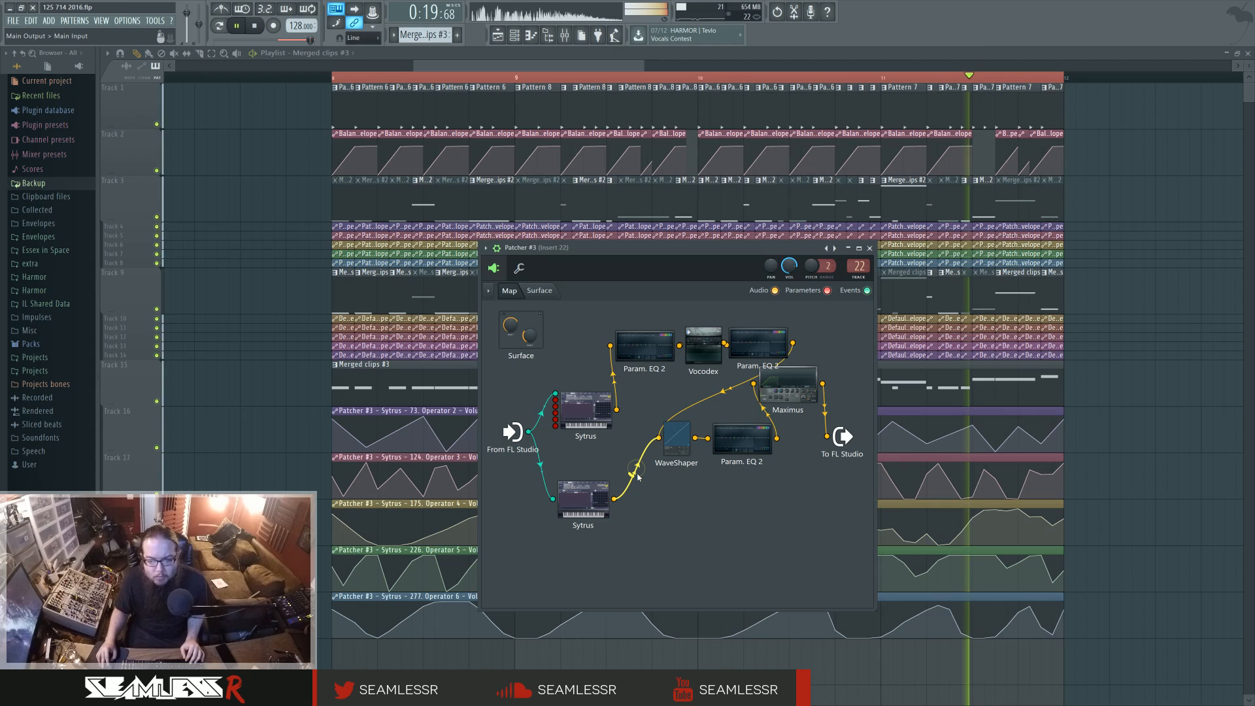
- In the lower Sytrus, give operator 1 a sine shape with a frequency ratio of 1.0000, and close its window
{"action": "left_click", "coordinate": [611, 431]}
{"action": "left_click", "coordinate": [373, 242]}
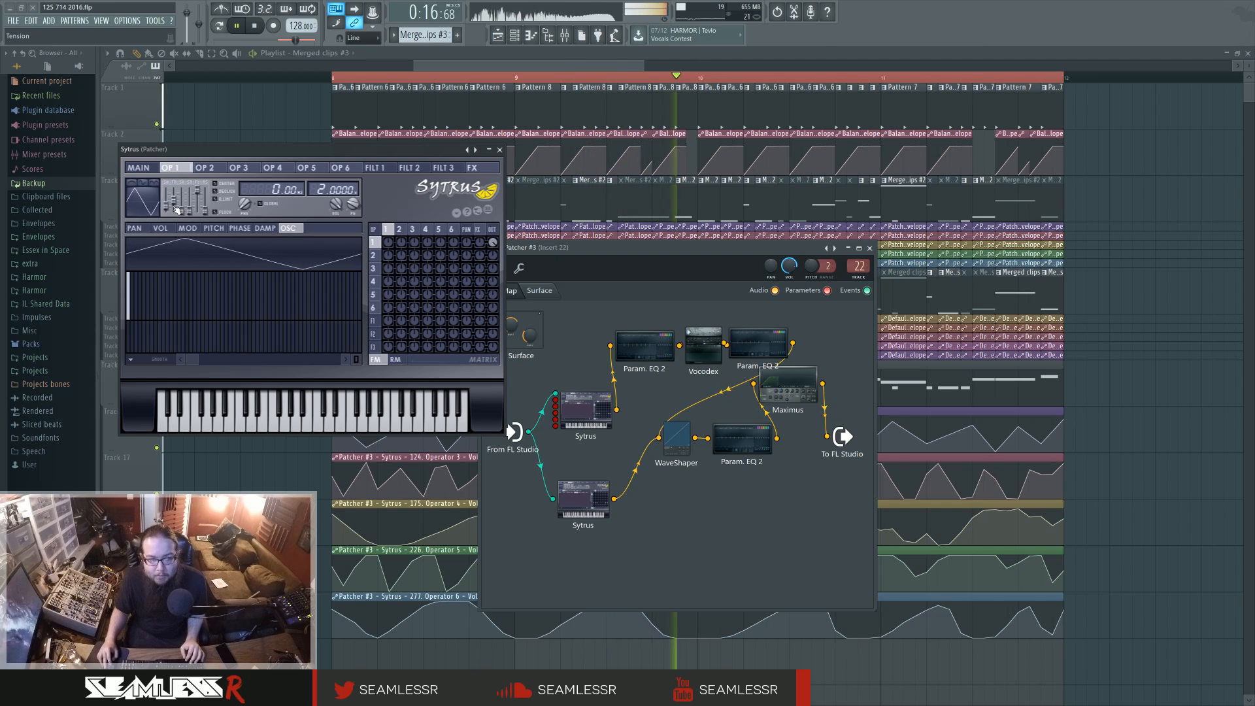
{"action": "left_click_drag", "start_coordinate": [176, 216], "coordinate": [175, 200]}
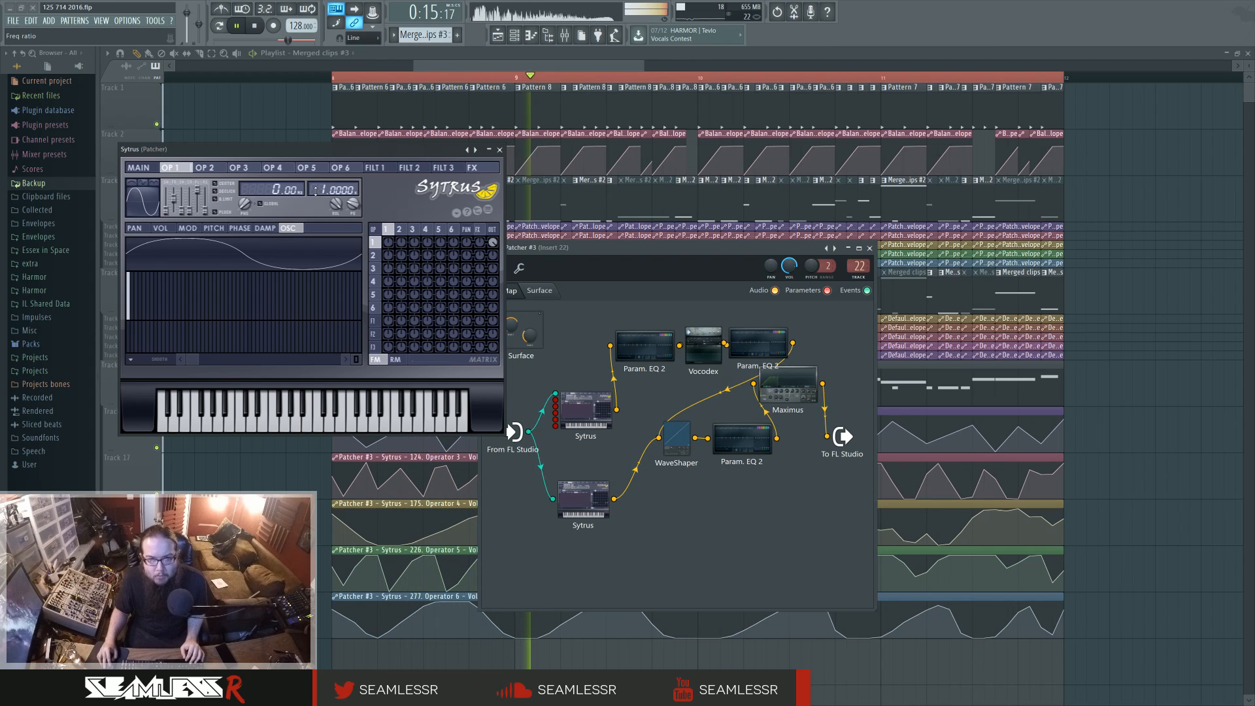
{"action": "left_click", "coordinate": [501, 151]}
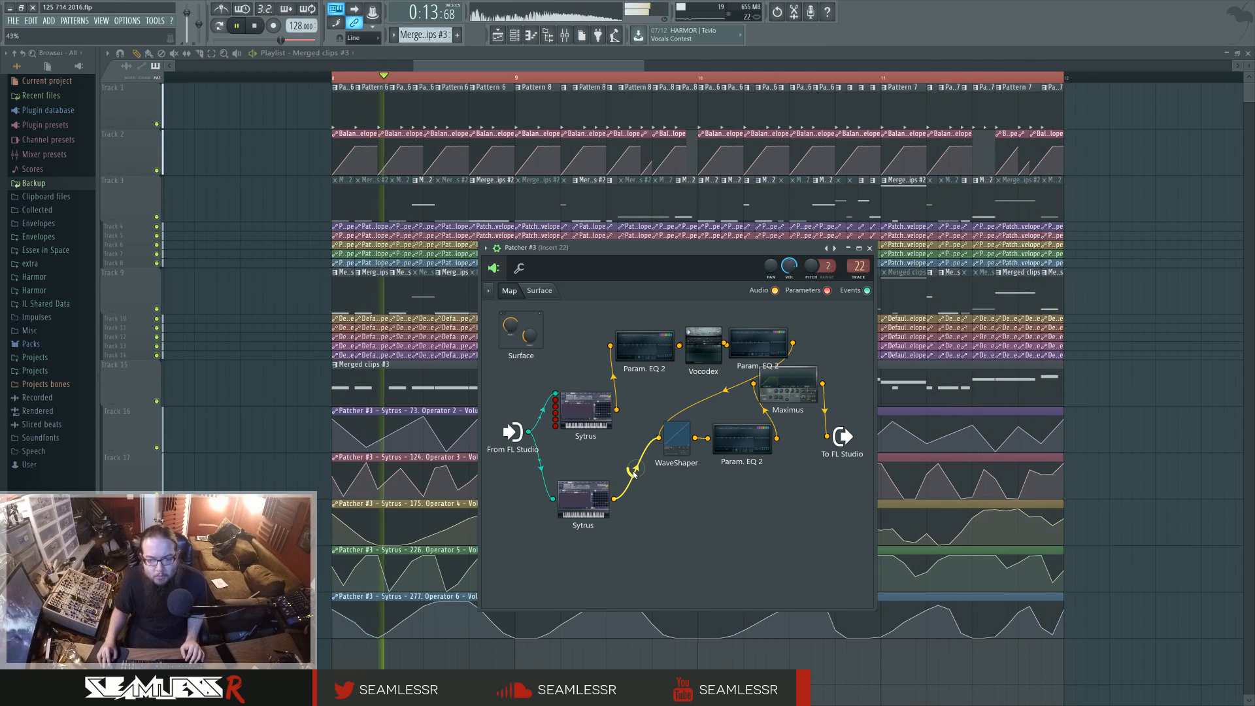
- Adjust the upper Sytrus's FM amounts from operator 5 to 4 and from 6 to 5, and close its window
{"action": "left_click", "coordinate": [592, 410]}
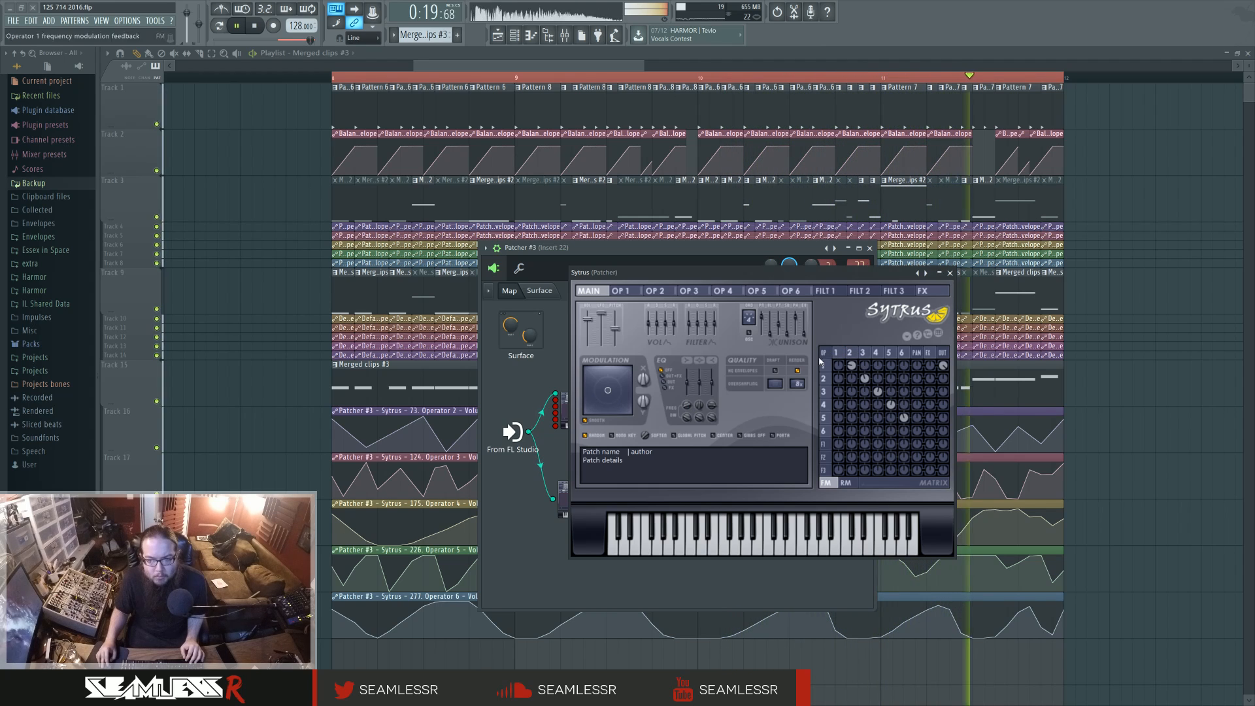
{"action": "left_click_drag", "start_coordinate": [887, 403], "coordinate": [887, 413]}
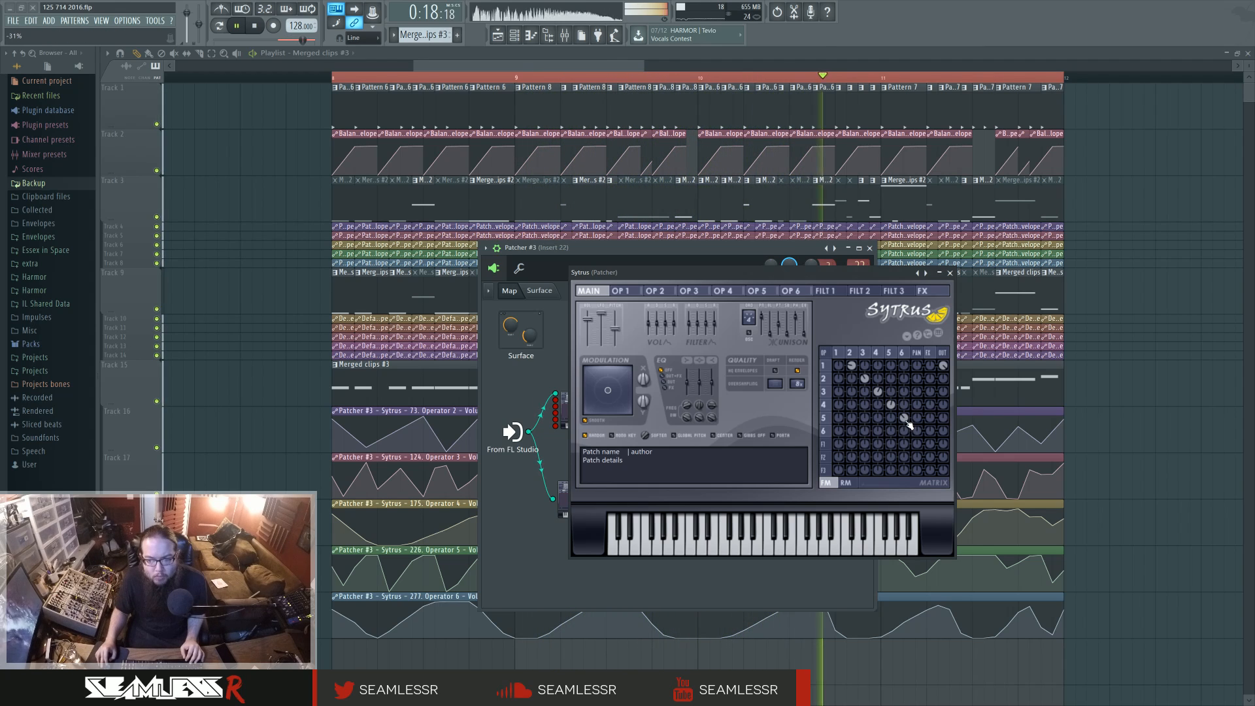
{"action": "left_click", "coordinate": [950, 273]}
- Open Vocodex in Patcher #3, adjust its overall band width, and set the band count to 100
{"action": "left_click", "coordinate": [687, 357]}
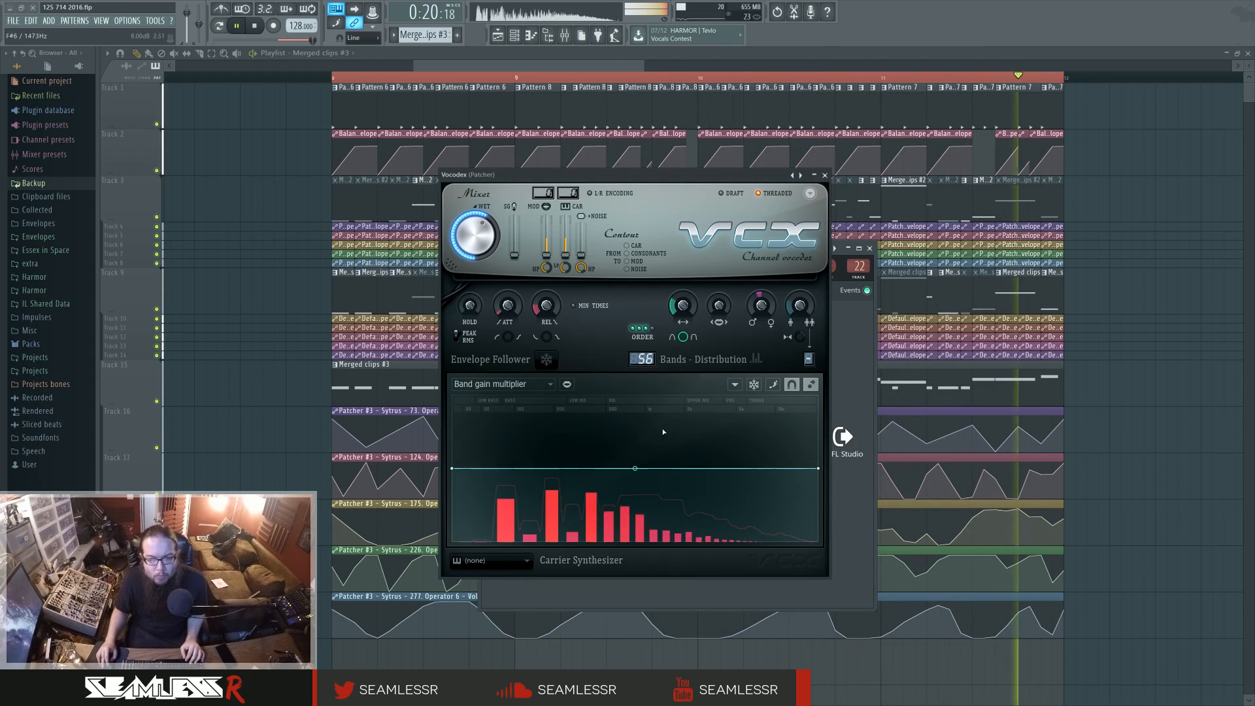
{"action": "mouse_move", "coordinate": [683, 305]}
{"action": "left_mouse_down"}
{"action": "mouse_move", "coordinate": [683, 288]}
{"action": "mouse_move", "coordinate": [680, 307]}
{"action": "left_mouse_up"}
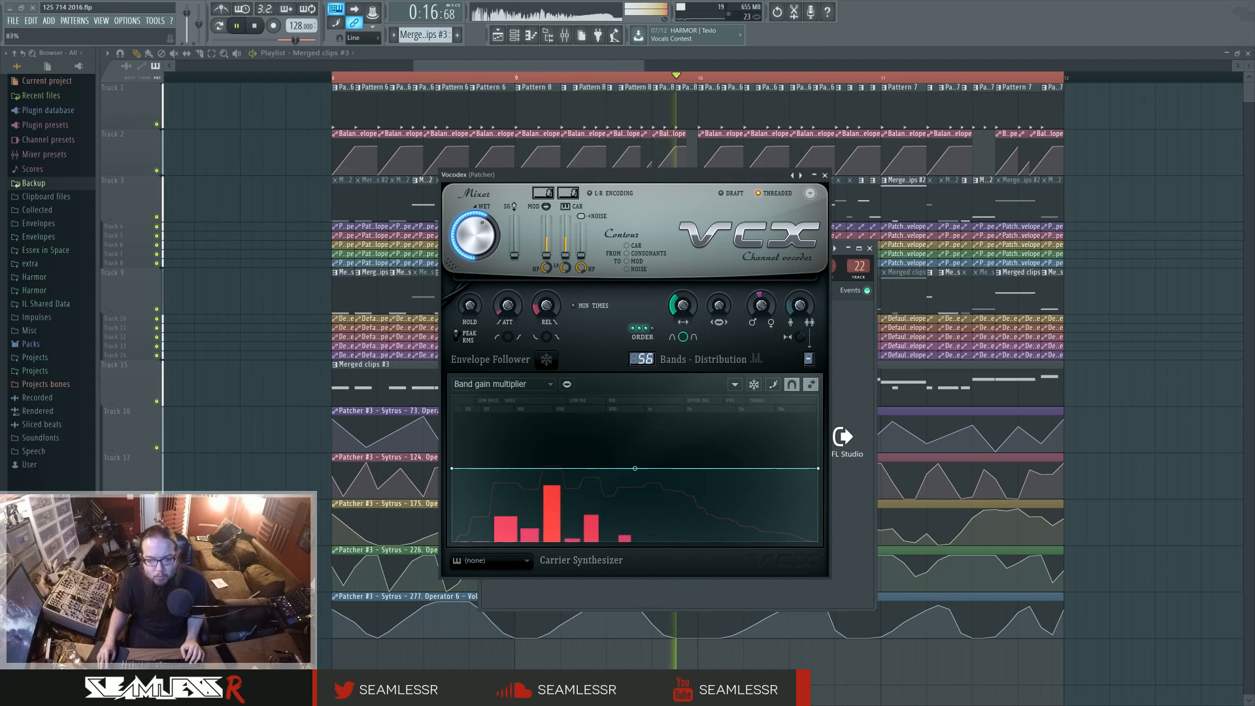
{"action": "mouse_move", "coordinate": [644, 359]}
{"action": "left_mouse_down"}
{"action": "mouse_move", "coordinate": [644, 338]}
{"action": "mouse_move", "coordinate": [682, 302]}
{"action": "mouse_move", "coordinate": [643, 352]}
{"action": "left_mouse_up"}
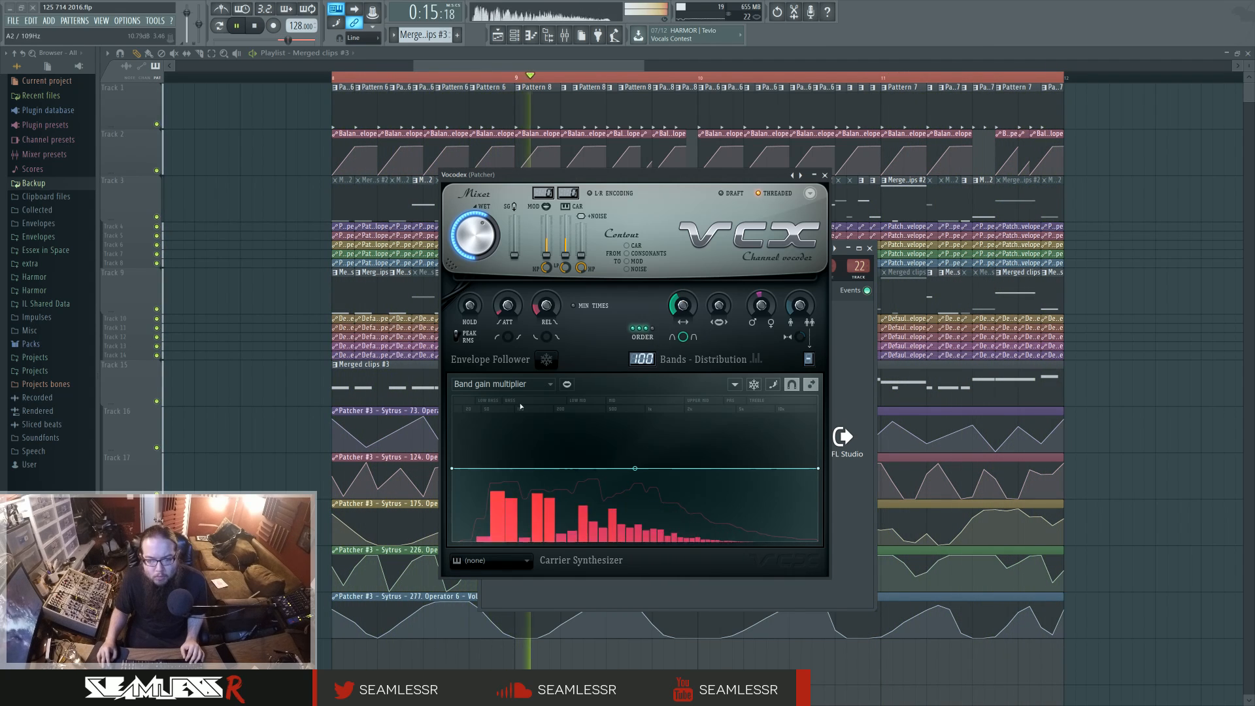
- Reshape the Vocodex Band width curve: raise the low-frequency point, add a high-frequency point, and level the two upper points below the midline
{"action": "left_click", "coordinate": [503, 383]}
{"action": "left_click", "coordinate": [502, 512]}
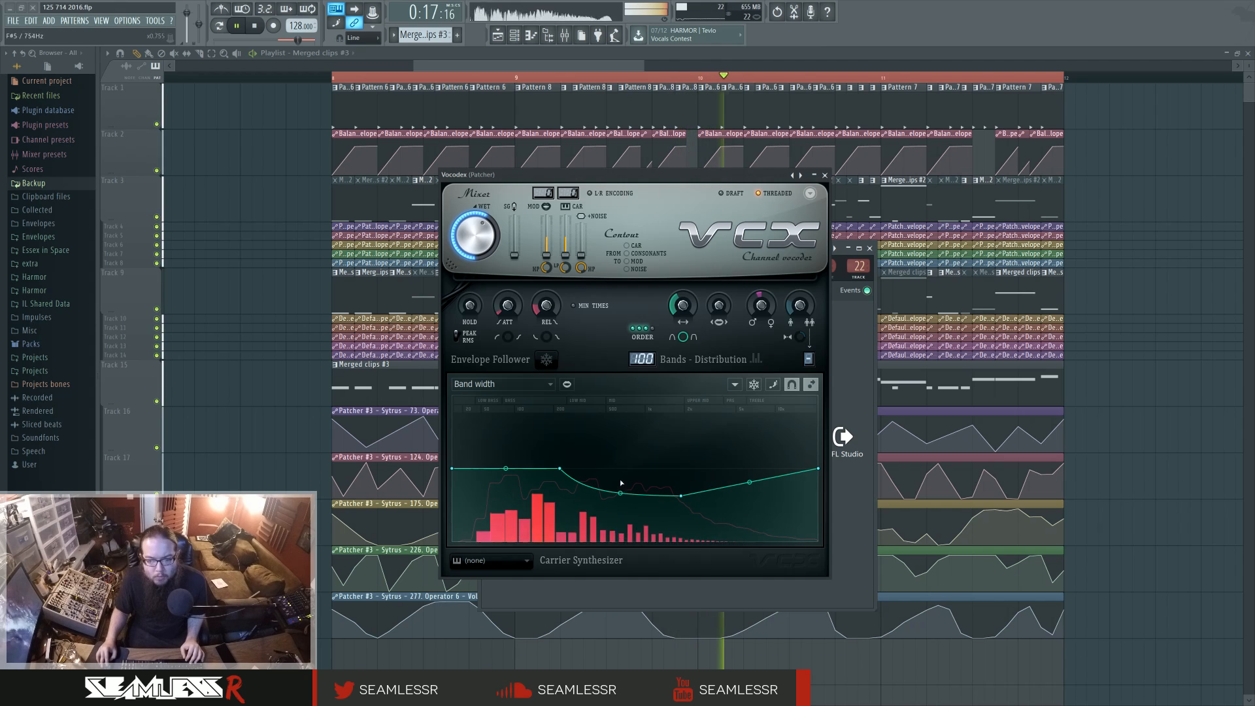
{"action": "left_click_drag", "start_coordinate": [561, 469], "coordinate": [557, 428]}
{"action": "right_click", "coordinate": [779, 504]}
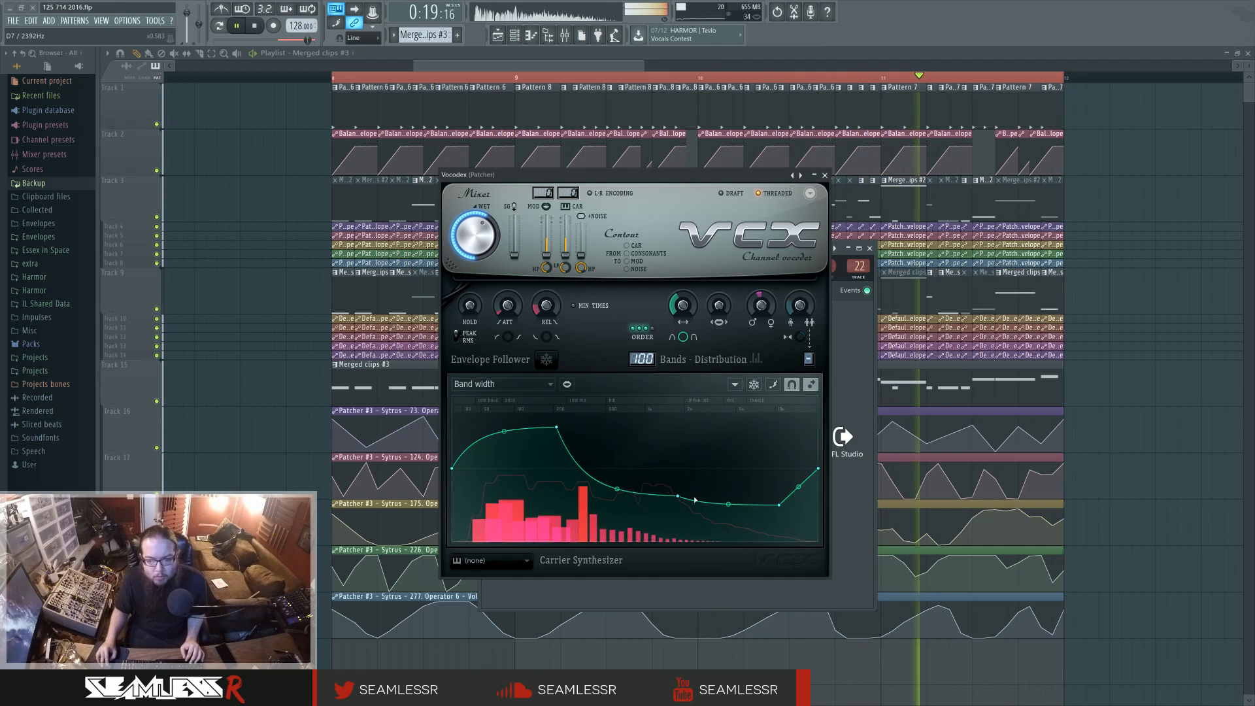
{"action": "left_click_drag", "start_coordinate": [681, 496], "coordinate": [617, 436]}
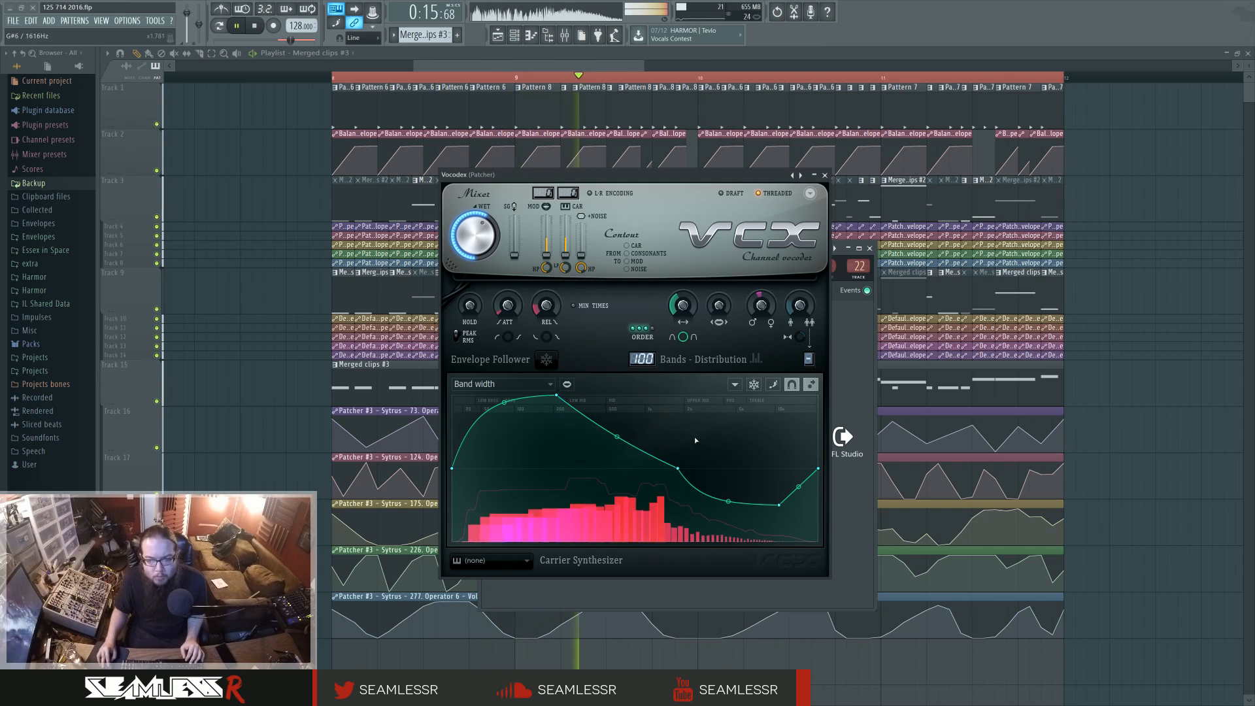
{"action": "left_click_drag", "start_coordinate": [779, 506], "coordinate": [757, 436]}
{"action": "left_click_drag", "start_coordinate": [679, 468], "coordinate": [691, 491]}
{"action": "left_click_drag", "start_coordinate": [764, 442], "coordinate": [759, 491]}
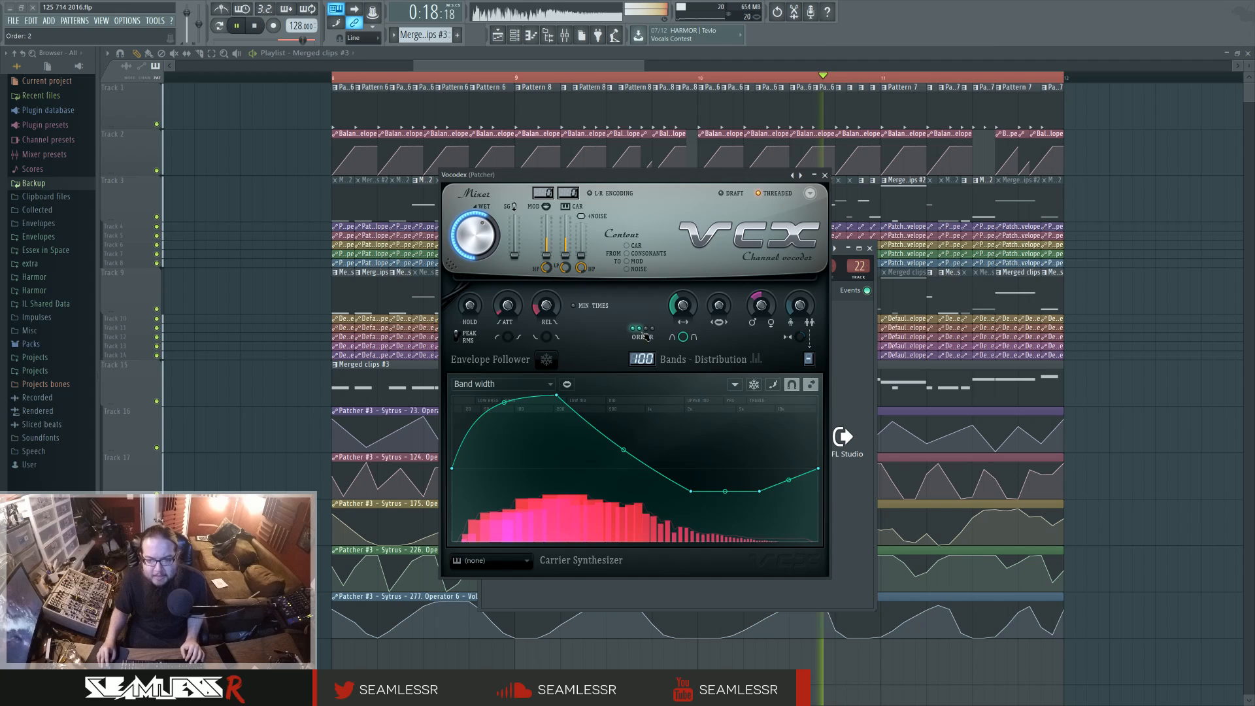
- Set the Vocodex band count to 66, lower the low-frequency point of the Band width curve, and close Vocodex
{"action": "left_click_drag", "start_coordinate": [642, 359], "coordinate": [640, 373]}
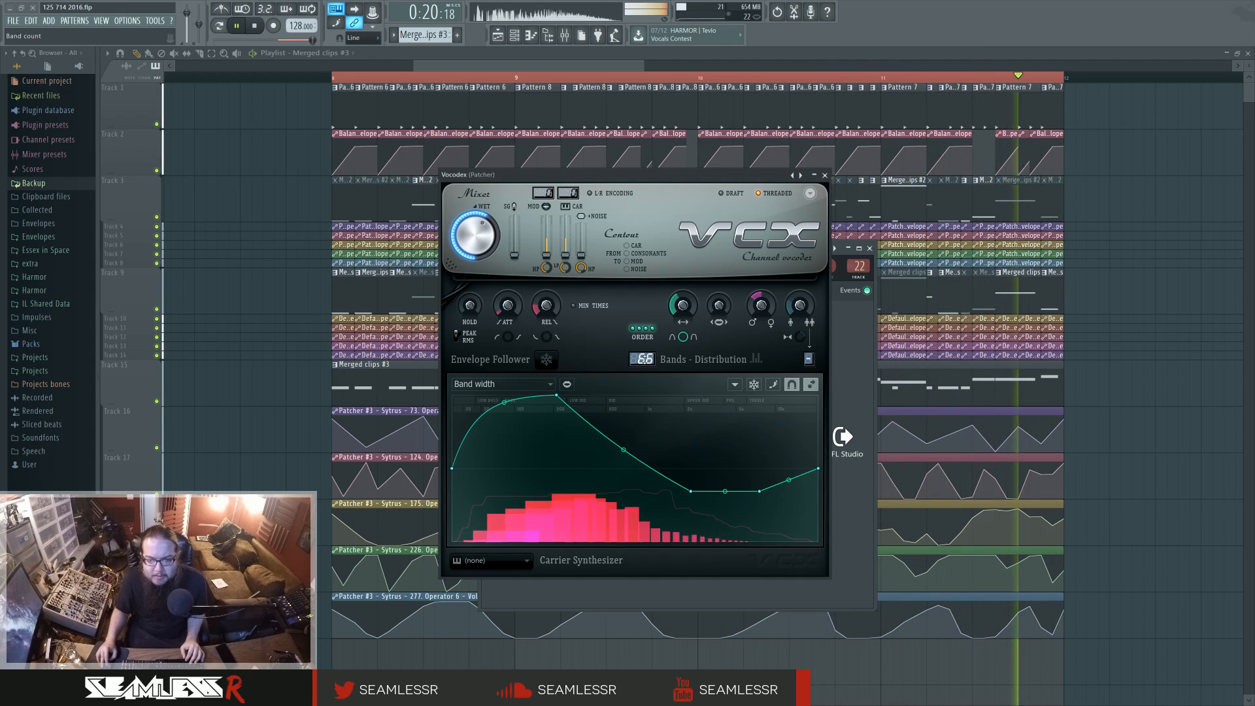
{"action": "left_click_drag", "start_coordinate": [559, 397], "coordinate": [560, 446]}
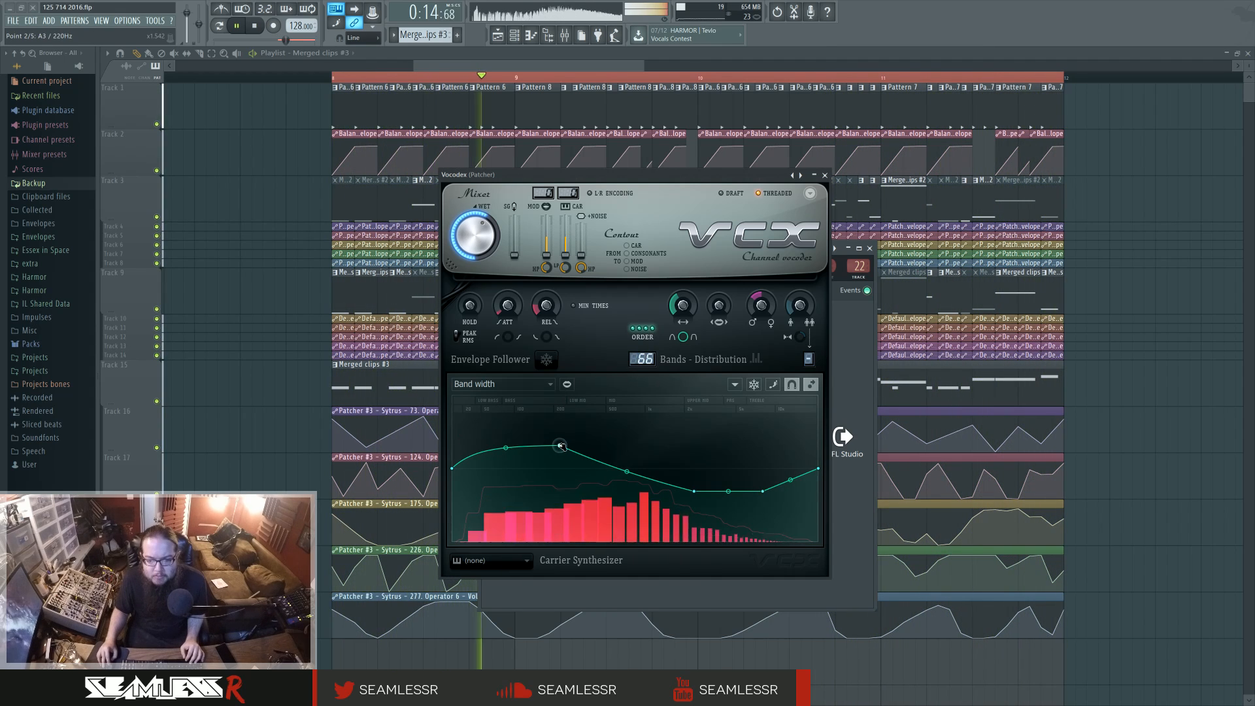
{"action": "left_click", "coordinate": [824, 175]}
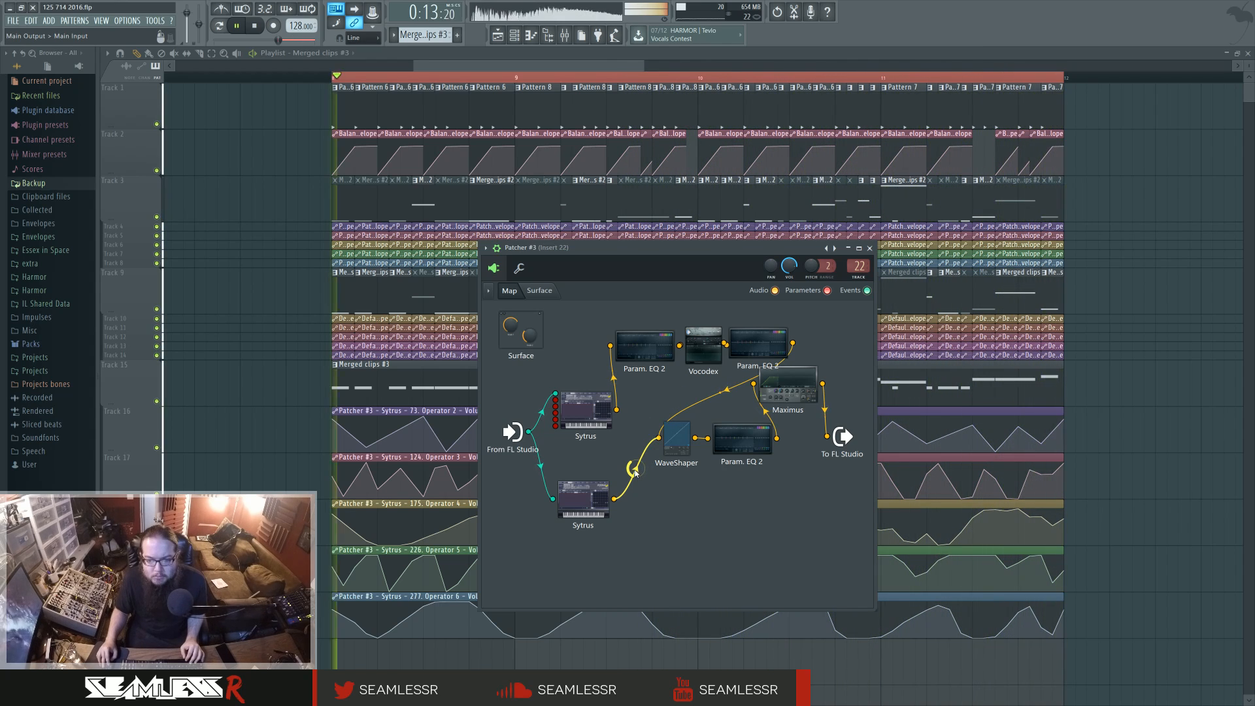
- Open the upper Sytrus, adjust its unison settings with the panning at 60%, and close its window
{"action": "left_click", "coordinate": [583, 500]}
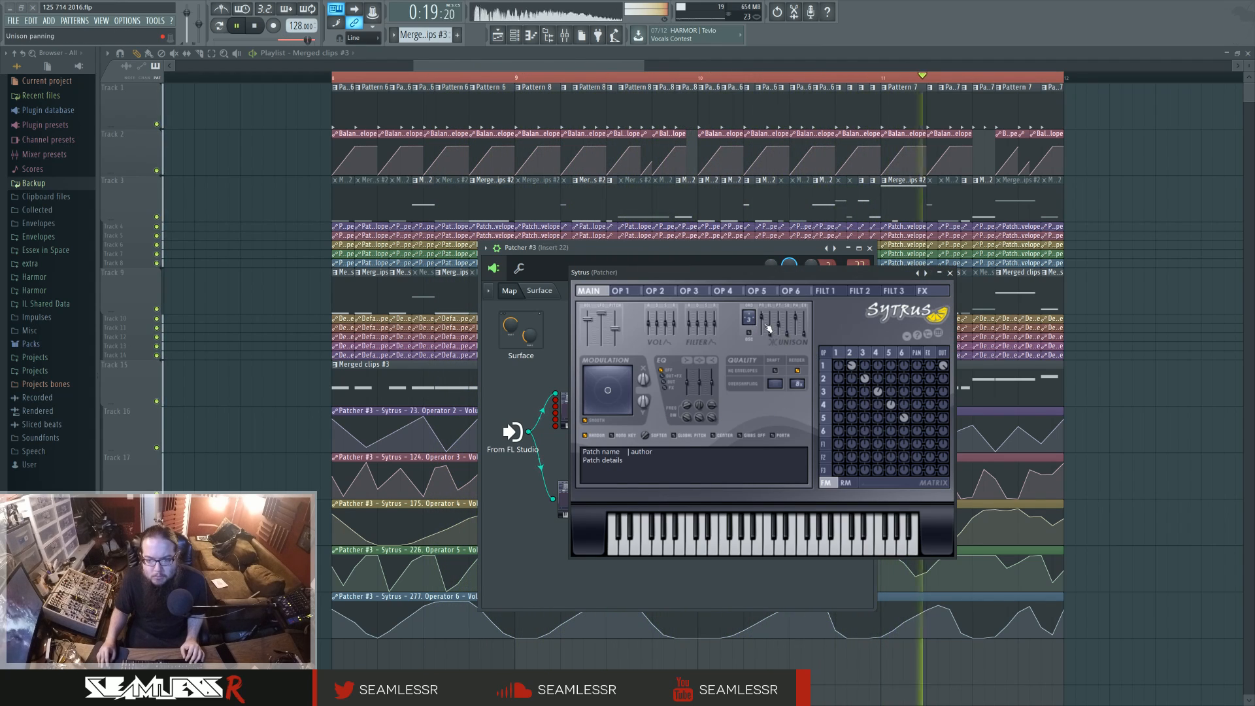
{"action": "left_click_drag", "start_coordinate": [749, 318], "coordinate": [767, 326]}
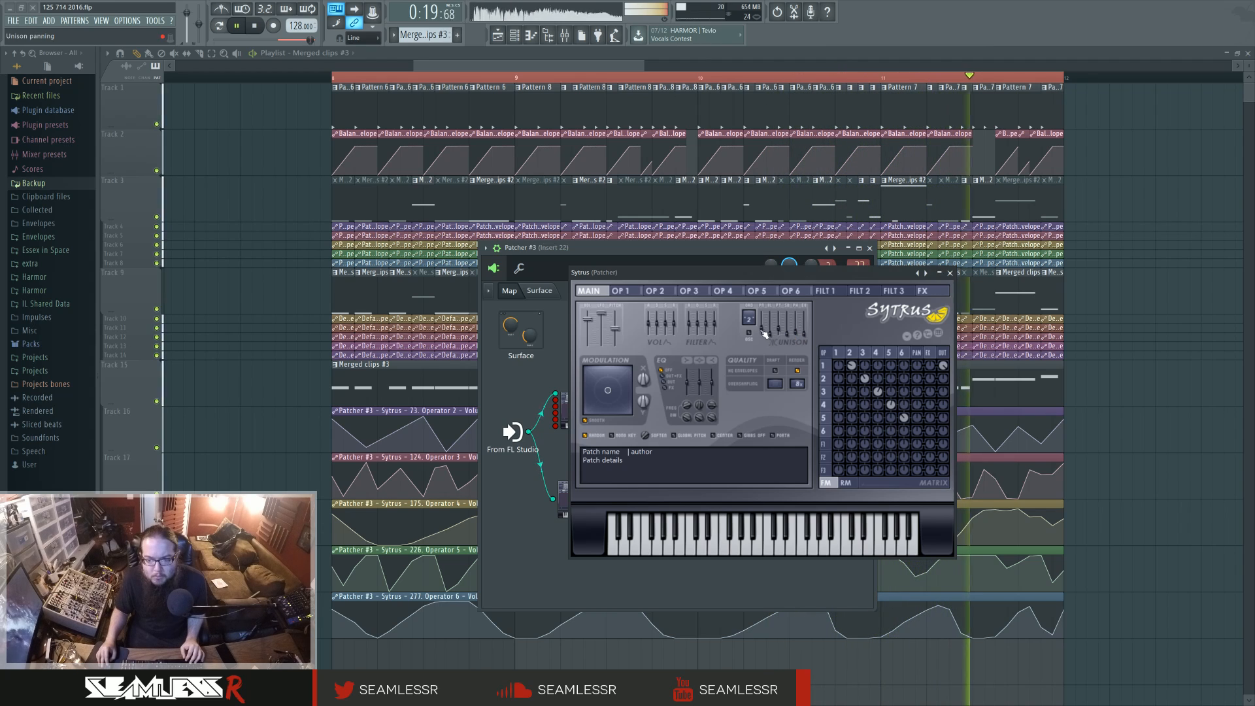
{"action": "left_click_drag", "start_coordinate": [763, 331], "coordinate": [764, 324]}
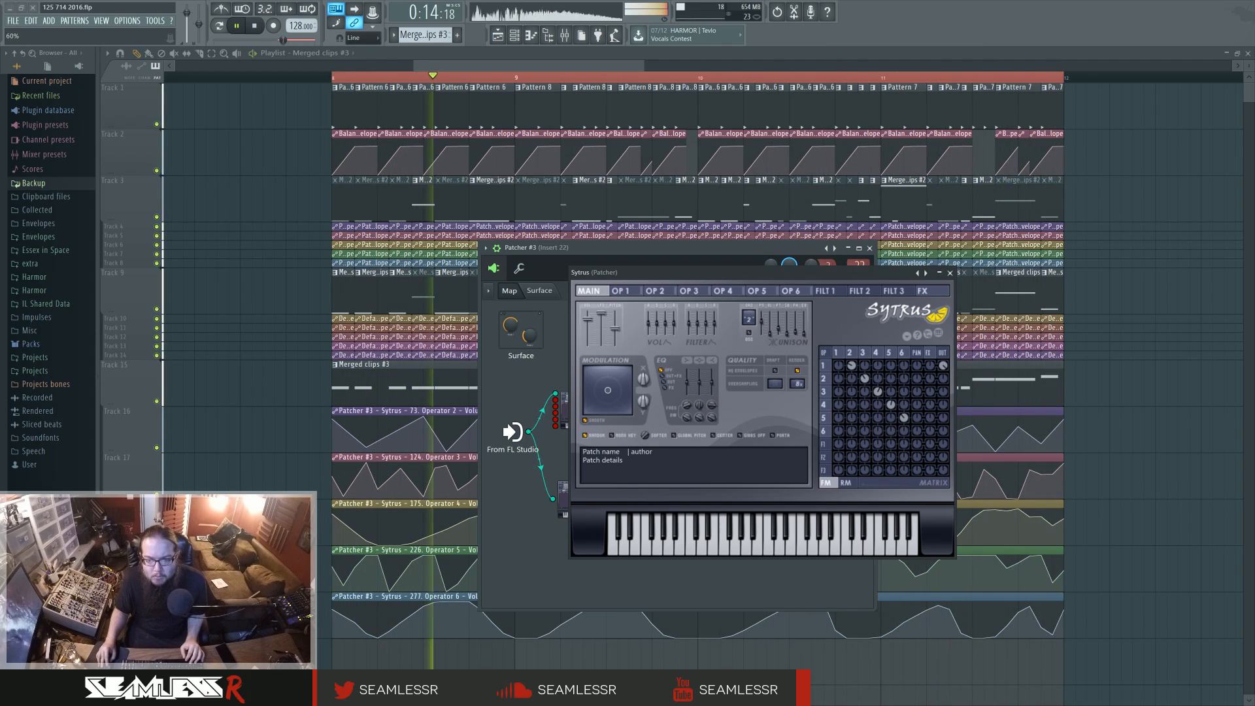
{"action": "left_click", "coordinate": [950, 272]}
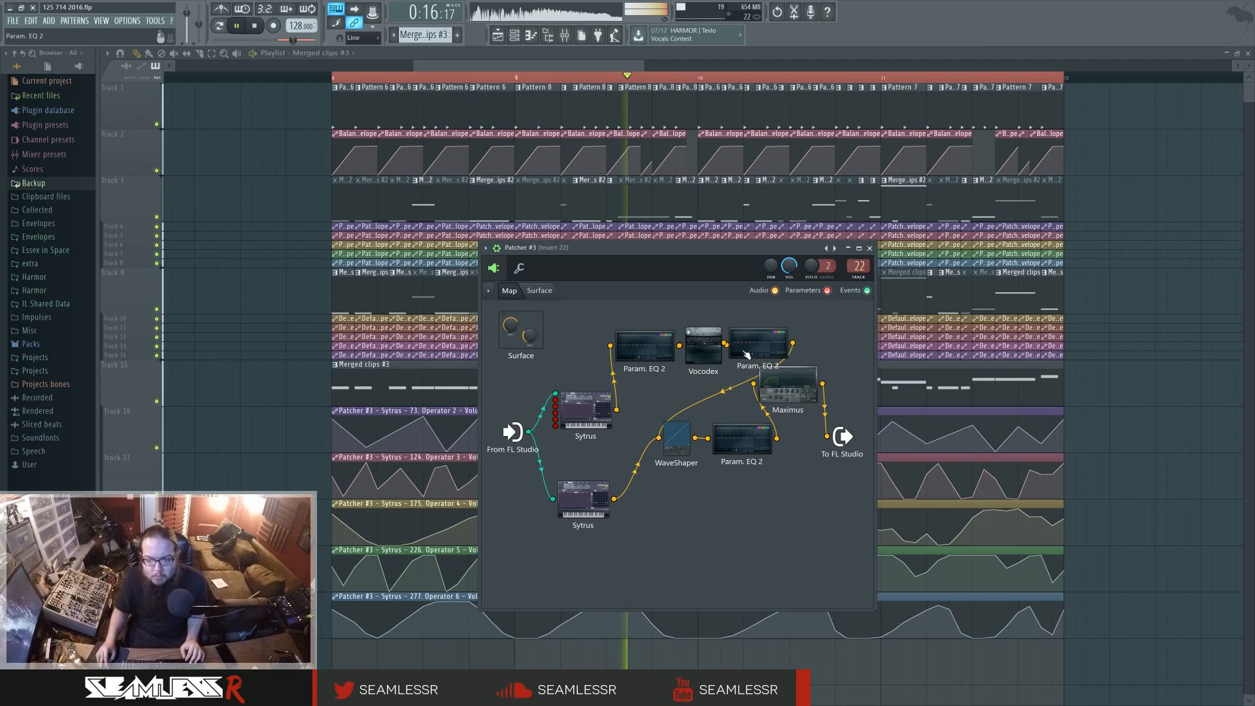
- Open Vocodex, set the band count to 51, and close it
{"action": "double_click", "coordinate": [701, 350]}
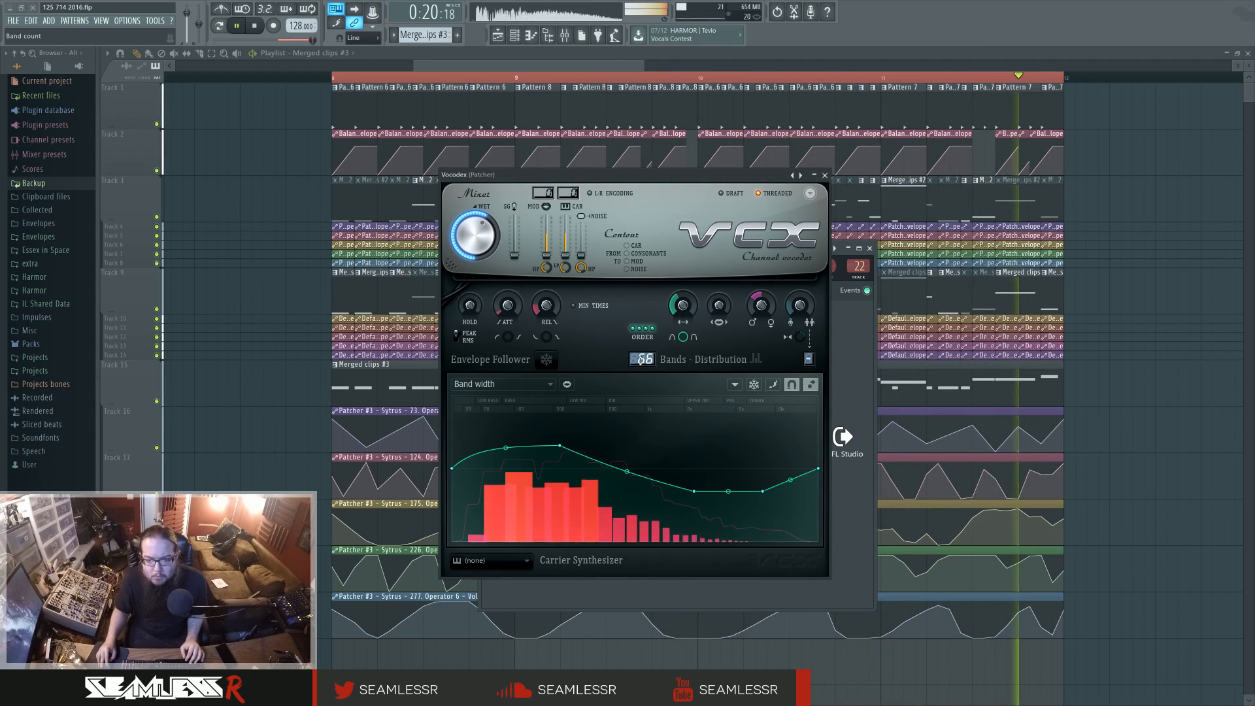
{"action": "left_click_drag", "start_coordinate": [632, 359], "coordinate": [631, 368]}
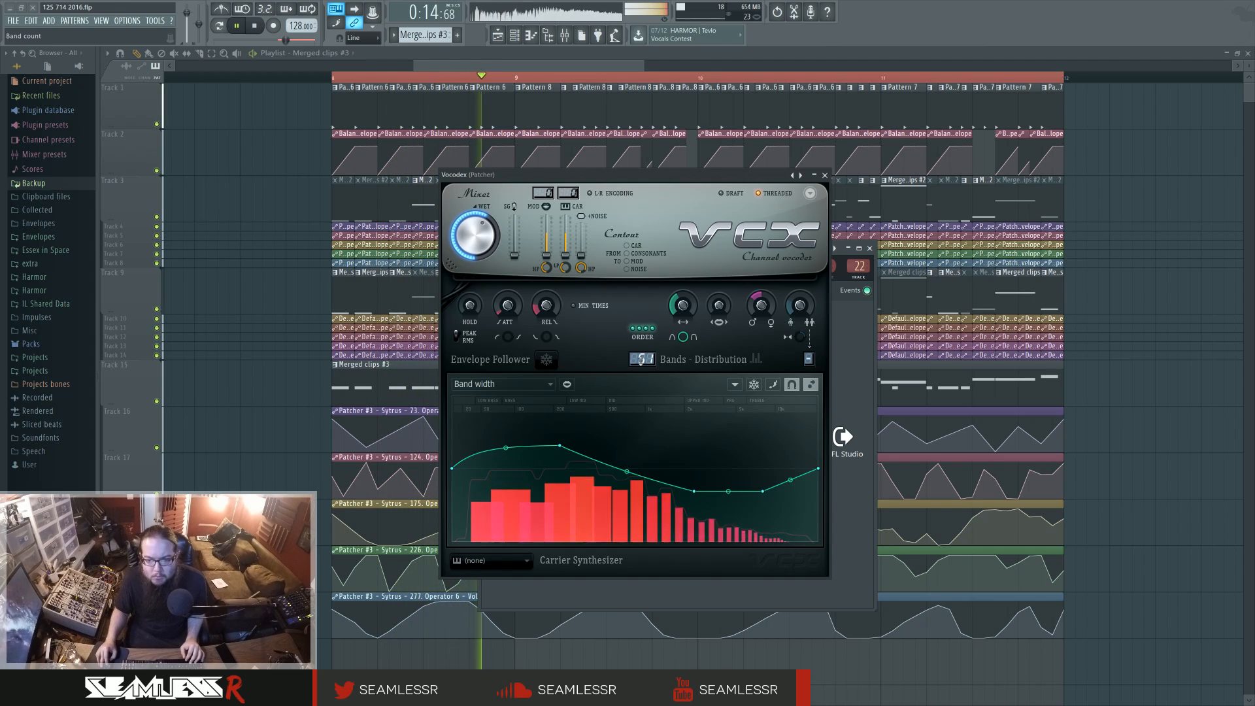
{"action": "key", "text": "Escape"}
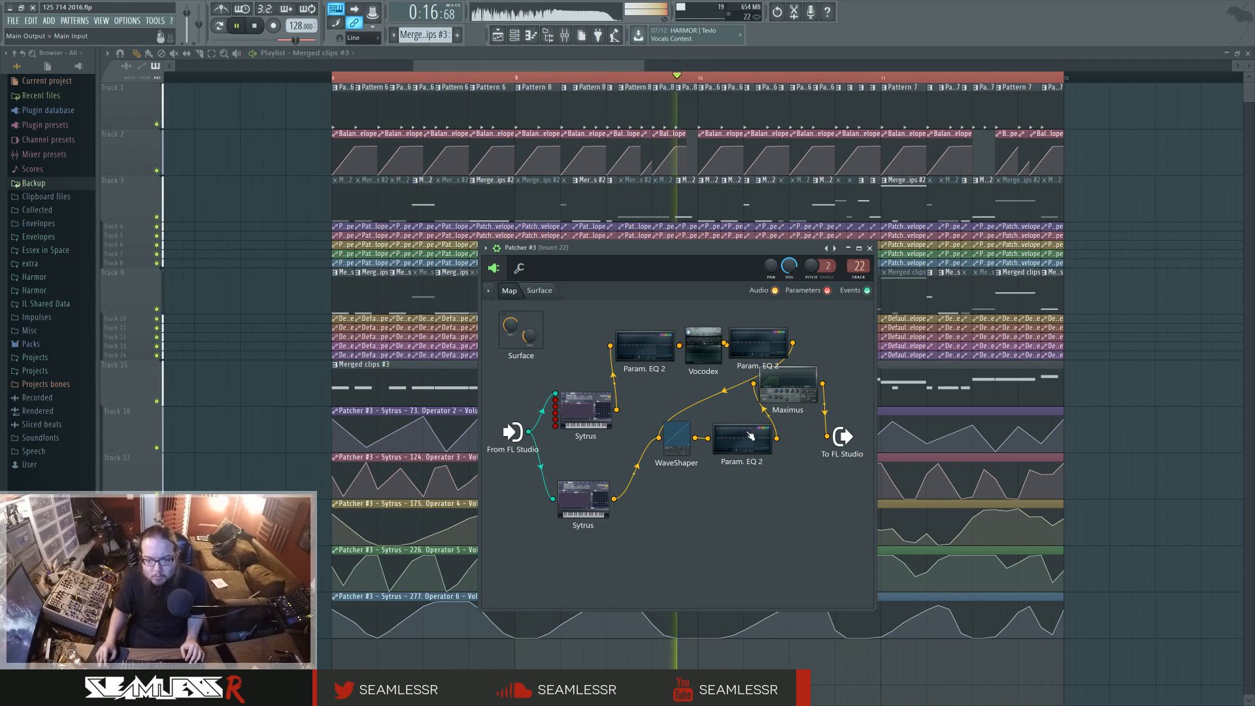
- Open the WaveShaper and reshape the low end of its curve by moving the dip and the small peak towards the origin
{"action": "double_click", "coordinate": [679, 447]}
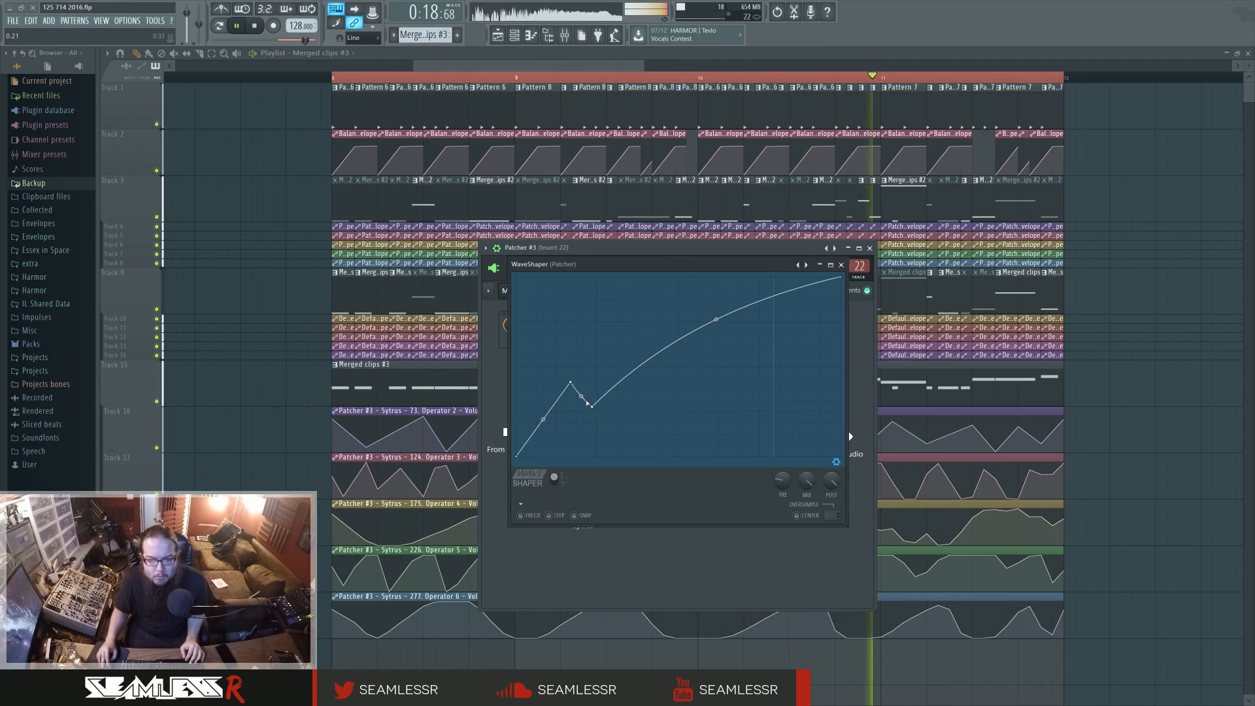
{"action": "left_click_drag", "start_coordinate": [553, 359], "coordinate": [559, 429]}
{"action": "left_click_drag", "start_coordinate": [534, 385], "coordinate": [542, 363]}
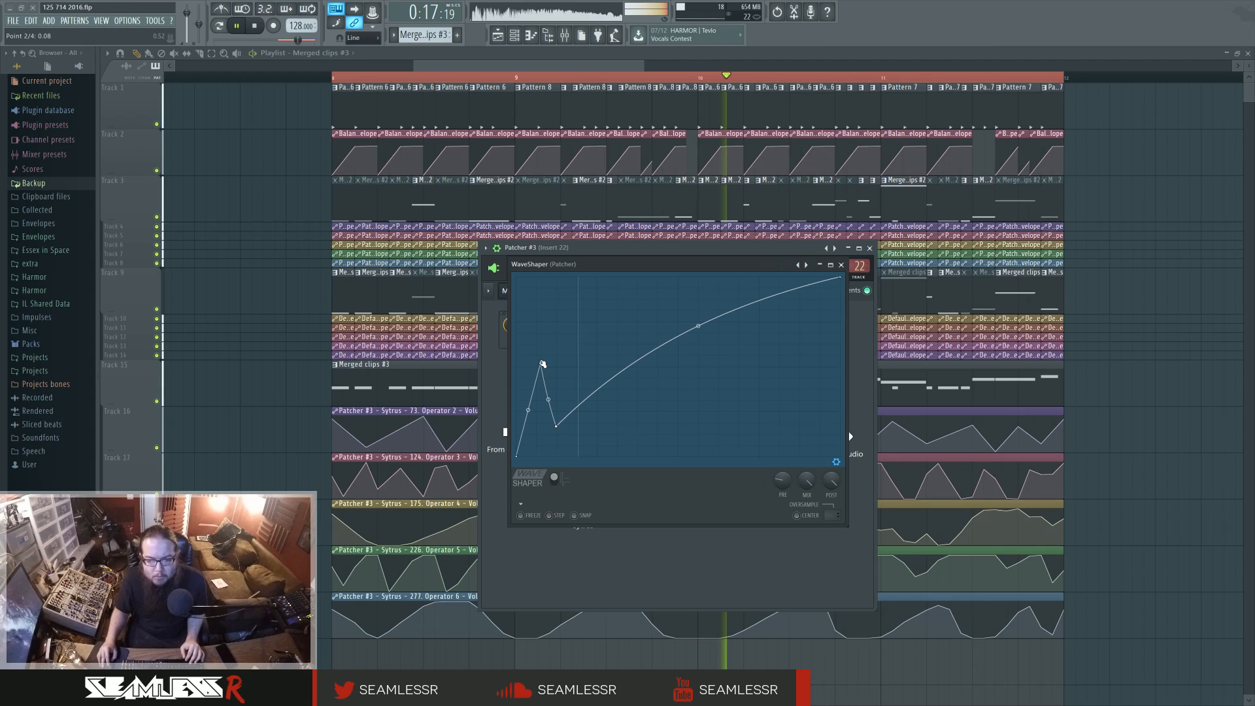
{"action": "mouse_move", "coordinate": [528, 410]}
{"action": "left_mouse_down"}
{"action": "mouse_move", "coordinate": [528, 446]}
{"action": "mouse_move", "coordinate": [528, 372]}
{"action": "mouse_move", "coordinate": [546, 404]}
{"action": "left_mouse_up"}
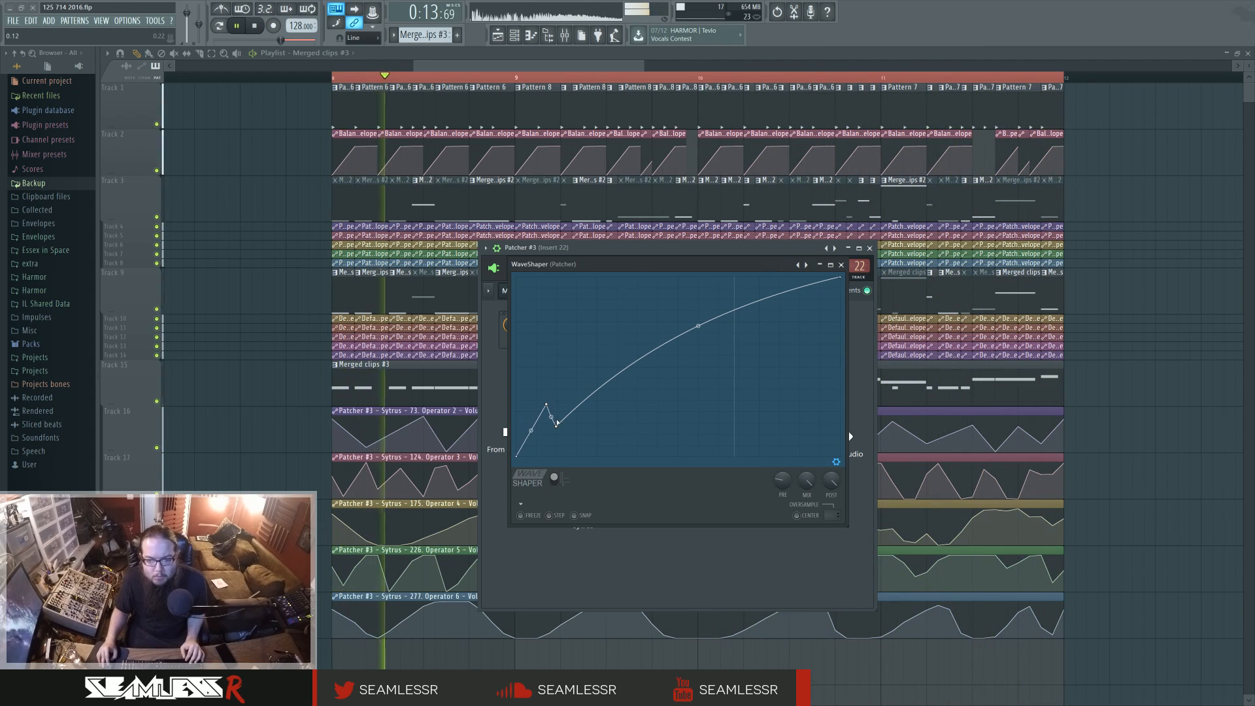
- Add a point to the upper part of the WaveShaper curve, set its mode to Wave, and reduce the number of wave cycles
{"action": "right_click", "coordinate": [629, 318]}
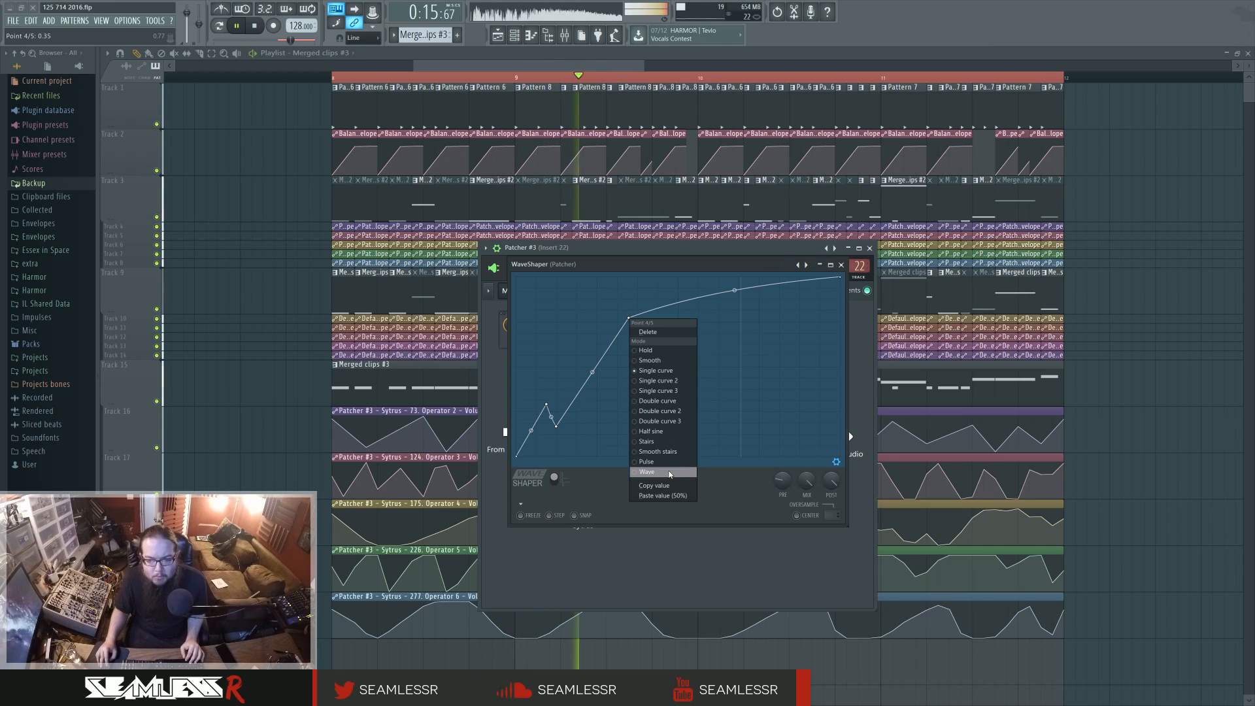
{"action": "left_click", "coordinate": [667, 472]}
{"action": "mouse_move", "coordinate": [592, 372]}
{"action": "left_mouse_down"}
{"action": "mouse_move", "coordinate": [593, 340]}
{"action": "mouse_move", "coordinate": [592, 393]}
{"action": "mouse_move", "coordinate": [593, 372]}
{"action": "left_mouse_up"}
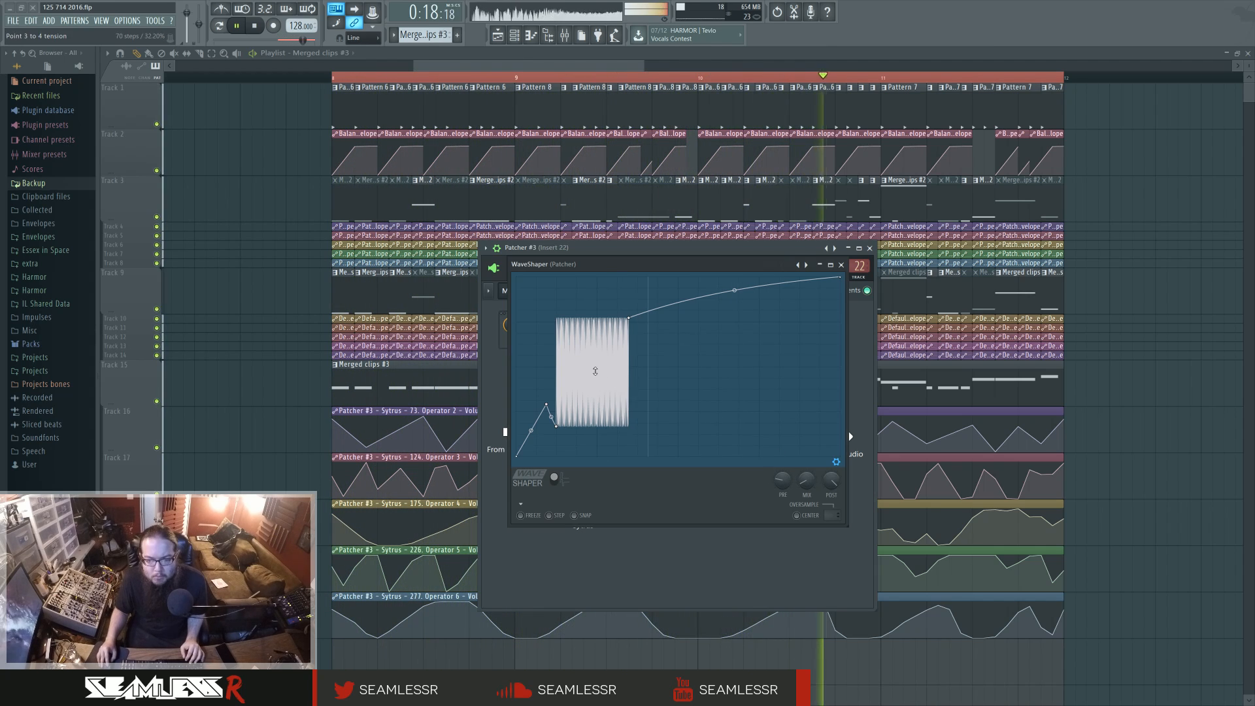
{"action": "left_click_drag", "start_coordinate": [592, 372], "coordinate": [593, 340]}
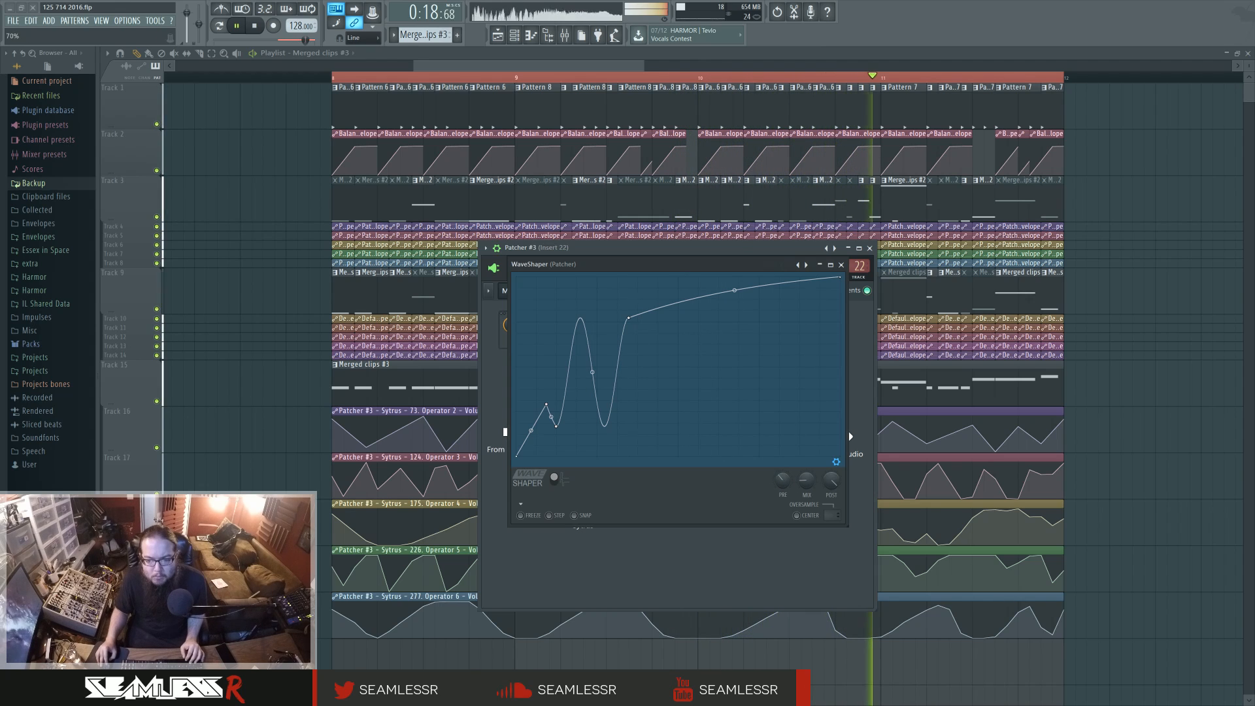
- Remove the two low points of the WaveShaper curve so the wave segment starts at the origin, and close the WaveShaper
{"action": "right_click", "coordinate": [546, 405]}
{"action": "left_click", "coordinate": [558, 417]}
{"action": "left_click_drag", "start_coordinate": [556, 427], "coordinate": [516, 457]}
{"action": "mouse_move", "coordinate": [572, 387]}
{"action": "left_mouse_down"}
{"action": "mouse_move", "coordinate": [572, 406]}
{"action": "mouse_move", "coordinate": [572, 387]}
{"action": "left_mouse_up"}
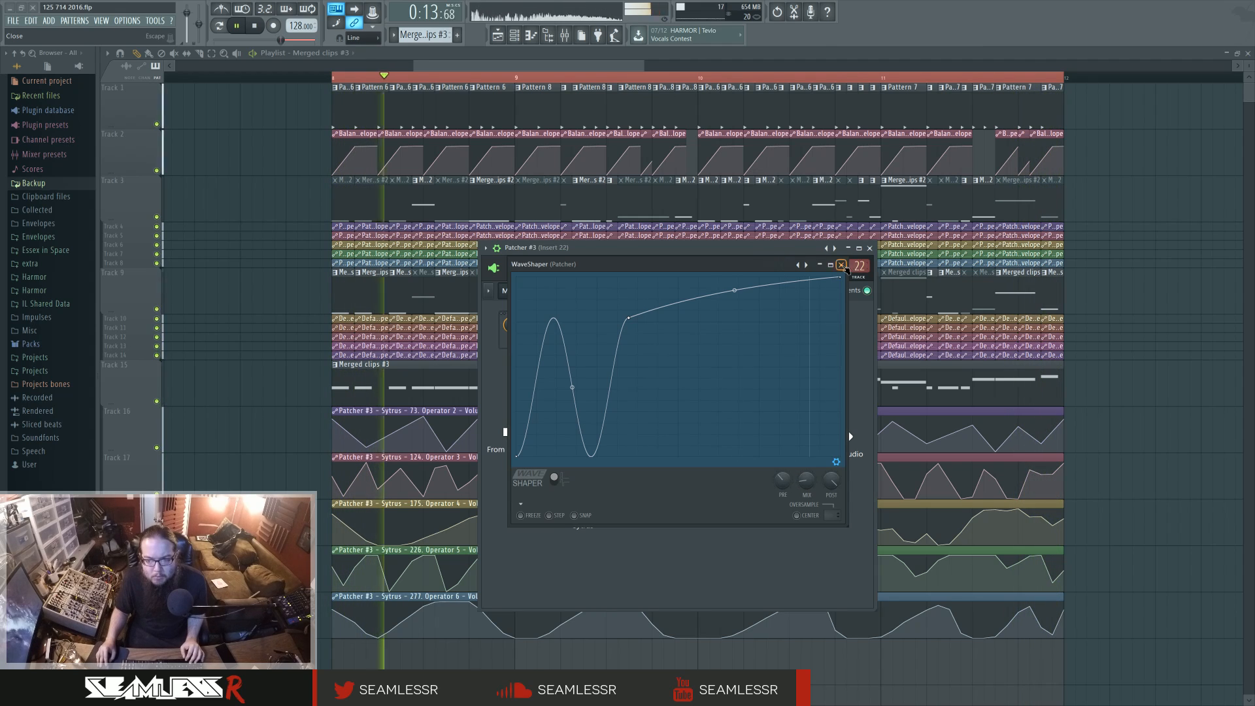
{"action": "left_click", "coordinate": [842, 266]}
- Open the Param. EQ 2 that follows the WaveShaper and examine its equalizer curve
{"action": "left_click", "coordinate": [747, 445]}
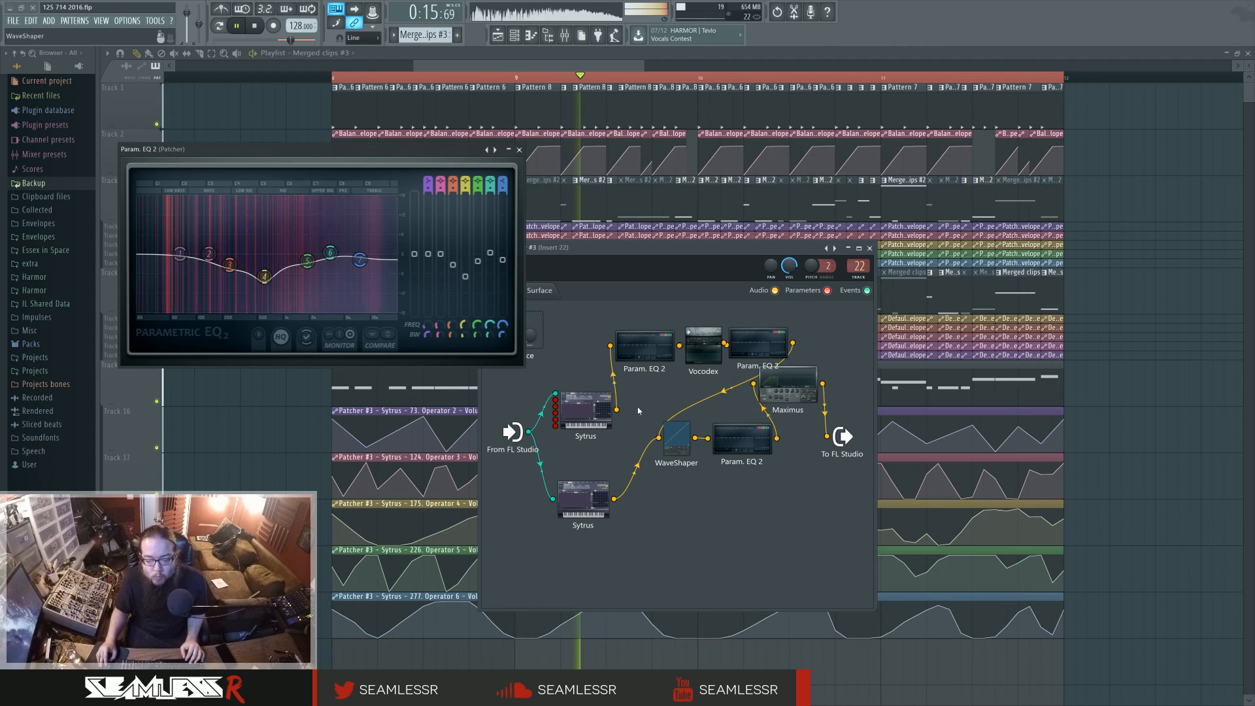
{"action": "left_click_drag", "start_coordinate": [313, 270], "coordinate": [368, 259]}
- Adjust the first harmonic's phase in the upper Sytrus's oscillators, working from operator 1 through operator 5
{"action": "left_click", "coordinate": [598, 421]}
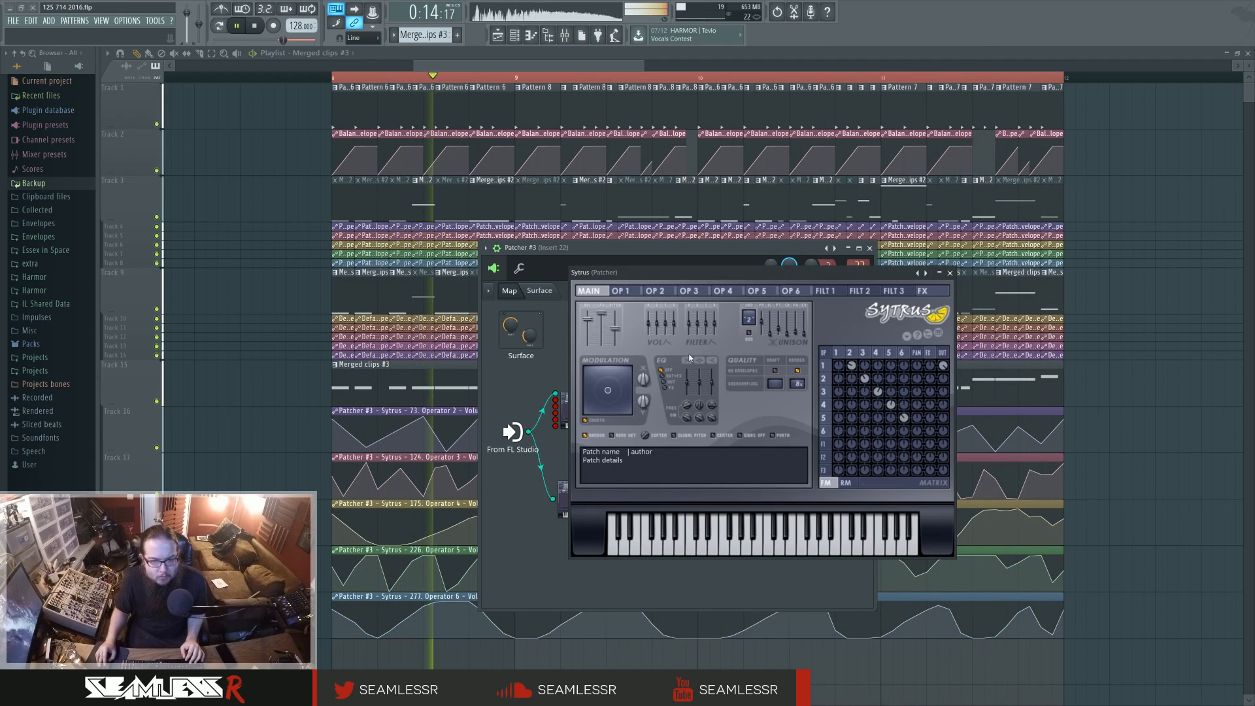
{"action": "left_click", "coordinate": [580, 446]}
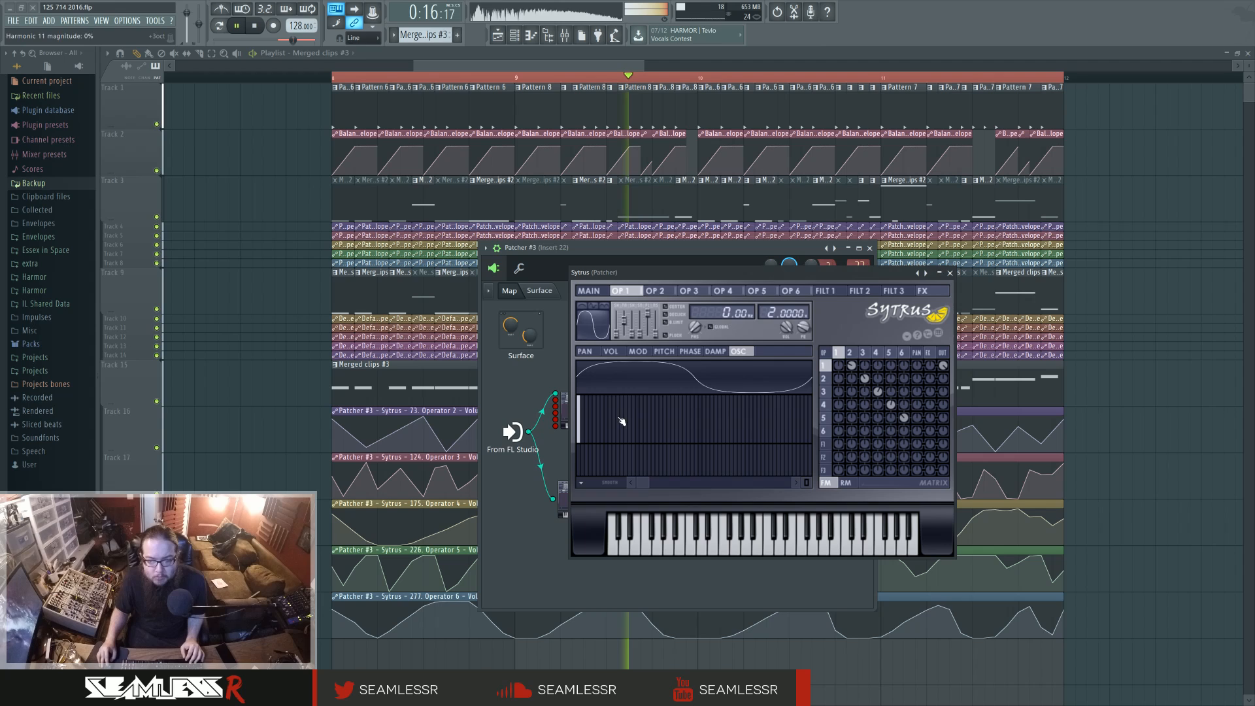
{"action": "left_click", "coordinate": [853, 353]}
{"action": "left_click_drag", "start_coordinate": [580, 450], "coordinate": [580, 445]}
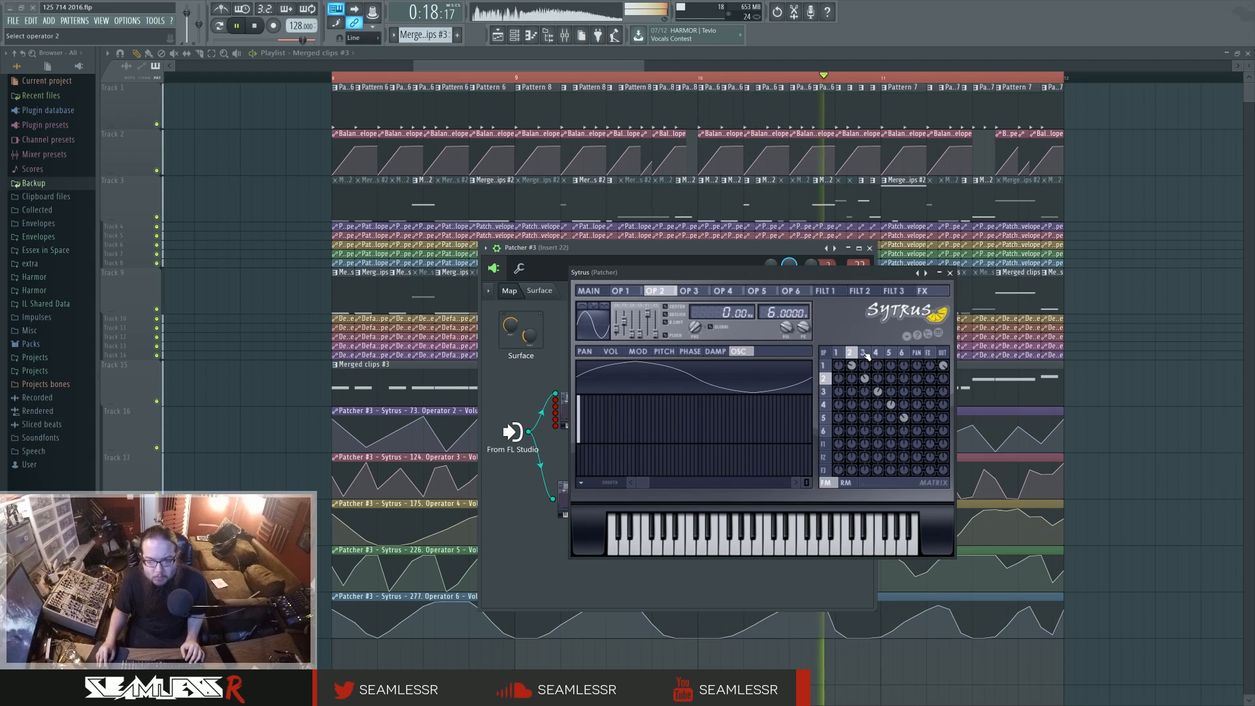
{"action": "left_click", "coordinate": [865, 353]}
{"action": "left_click", "coordinate": [587, 444]}
{"action": "left_click", "coordinate": [876, 353]}
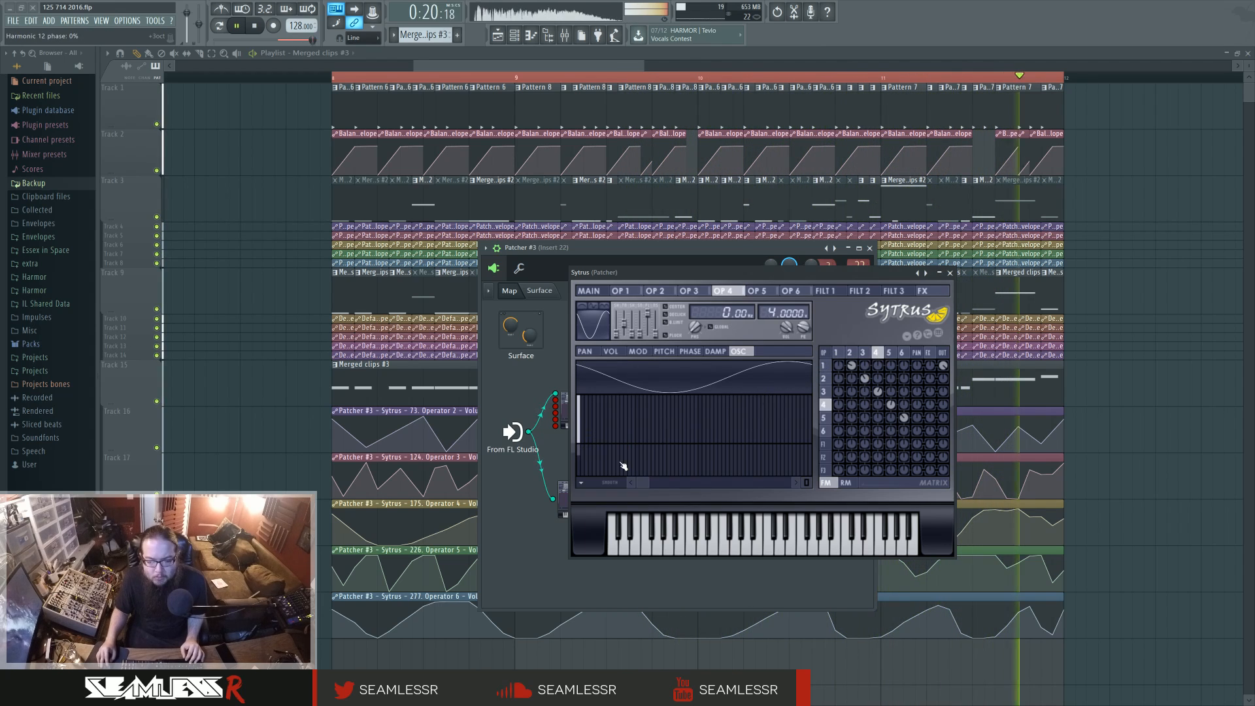
{"action": "left_click", "coordinate": [891, 353]}
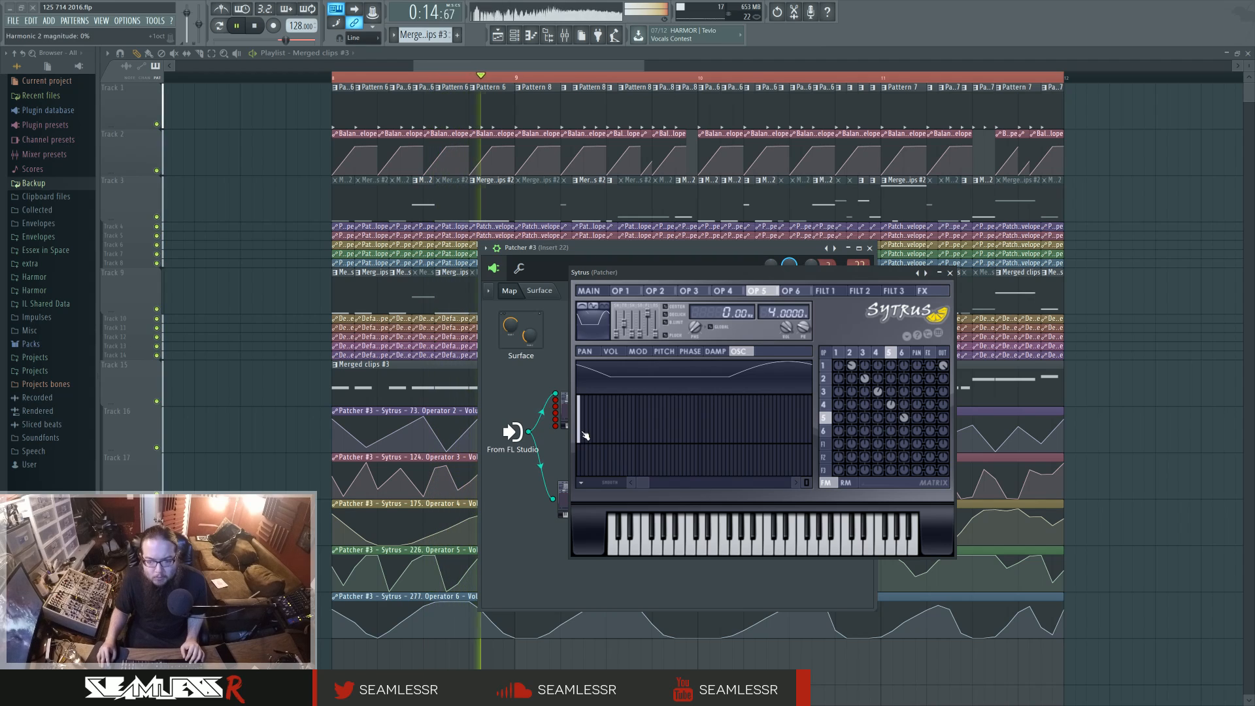
- Set the ring modulation from operator 5 to 2 to 100%, and reshape operator 5's waveform with its harmonic phase and shape controls
{"action": "left_click", "coordinate": [846, 483]}
{"action": "left_click_drag", "start_coordinate": [891, 378], "coordinate": [893, 382]}
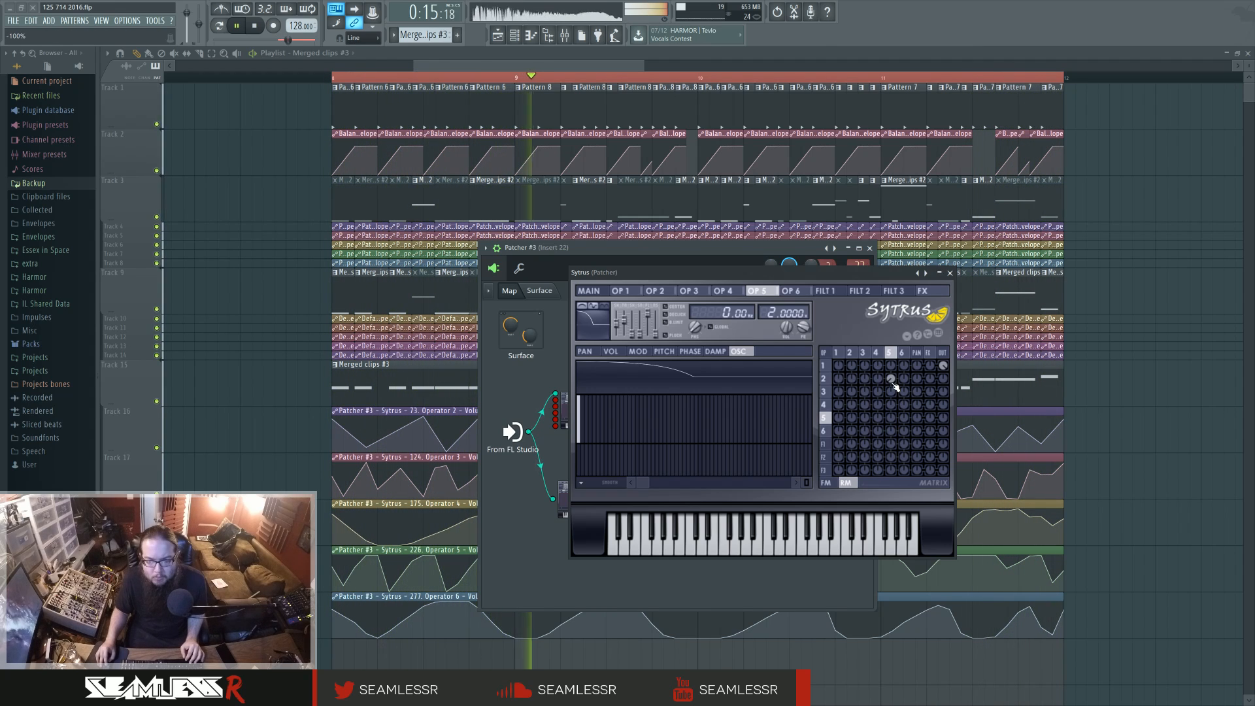
{"action": "left_click_drag", "start_coordinate": [581, 459], "coordinate": [582, 465]}
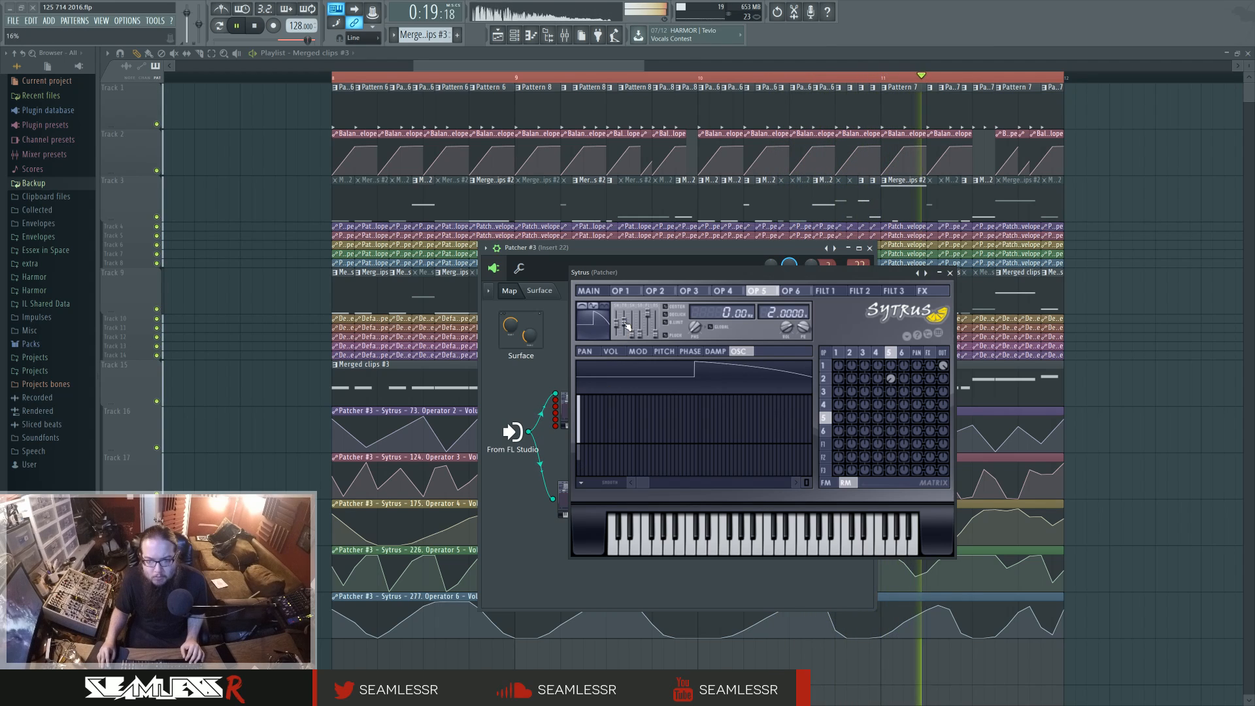
{"action": "left_click_drag", "start_coordinate": [618, 323], "coordinate": [620, 330]}
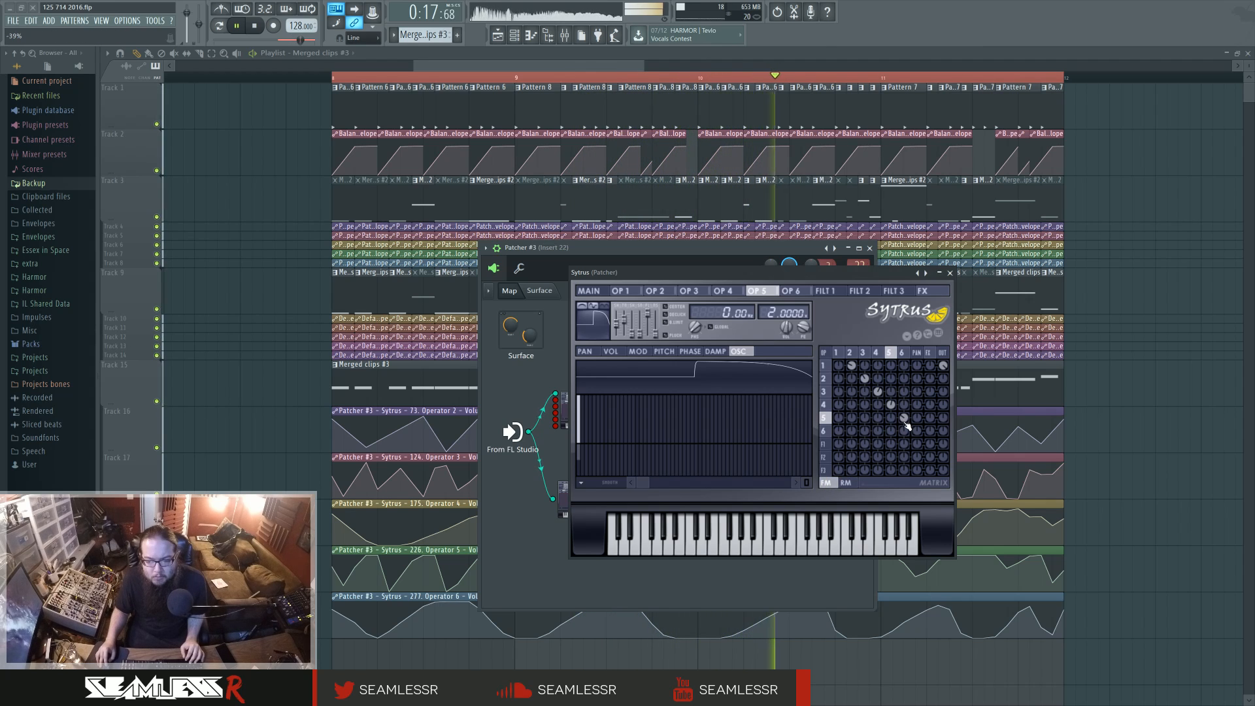
- Zero the FM amount from operator 6 to 5, add FM from operator 5 to 2, and close Sytrus
{"action": "left_click_drag", "start_coordinate": [907, 423], "coordinate": [902, 415]}
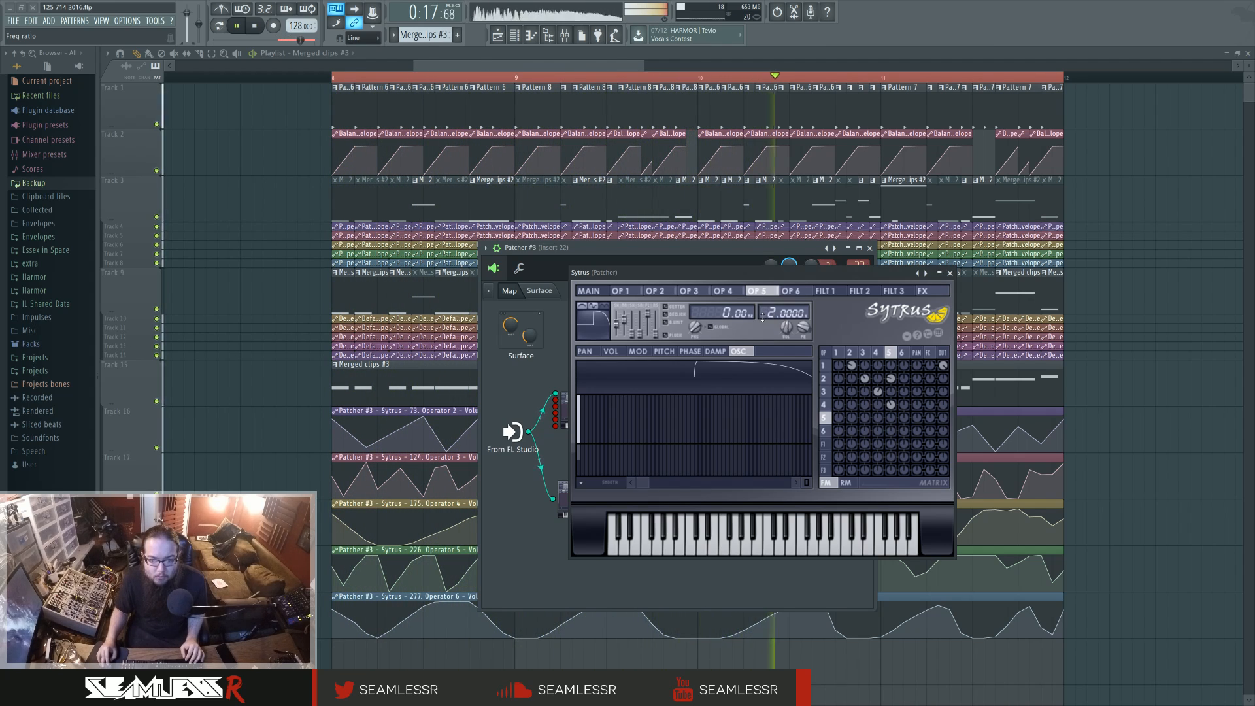
{"action": "left_click", "coordinate": [950, 273]}
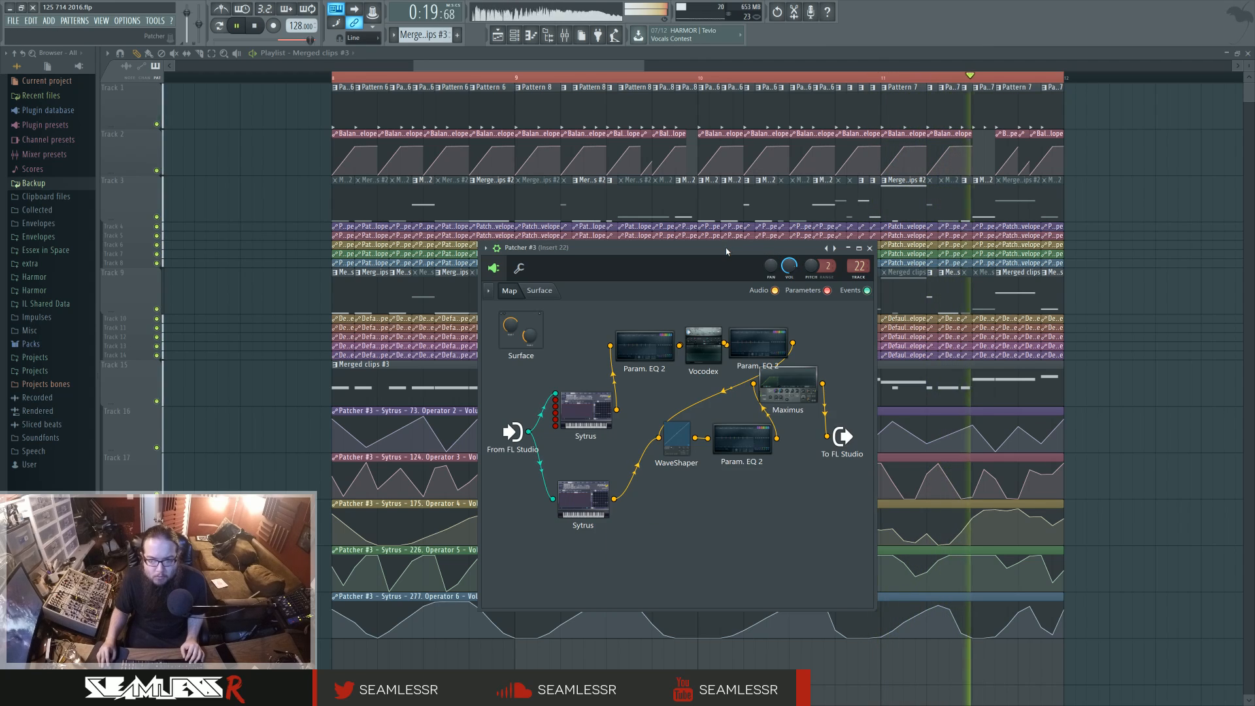
- Set the Vocodex overall band width to 94% and its male/female shift to +461 cents, and close Vocodex
{"action": "left_click", "coordinate": [692, 338]}
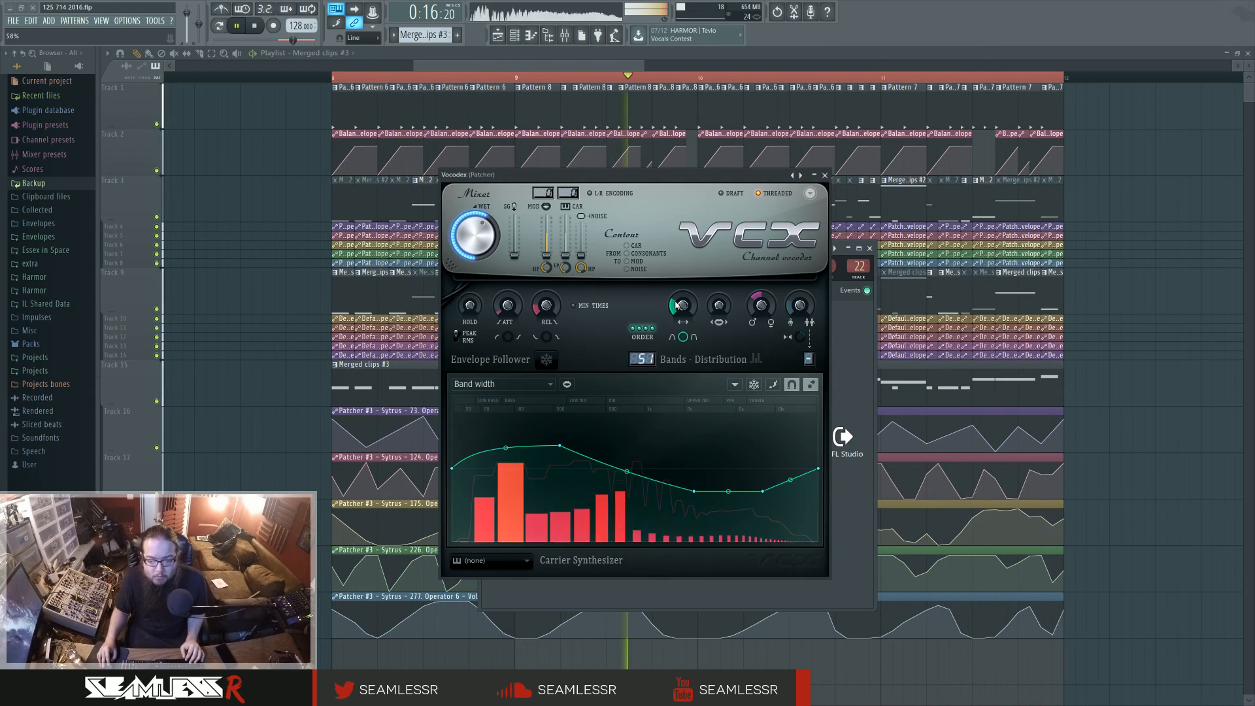
{"action": "mouse_move", "coordinate": [677, 306]}
{"action": "left_mouse_down"}
{"action": "mouse_move", "coordinate": [677, 268]}
{"action": "mouse_move", "coordinate": [677, 308]}
{"action": "left_mouse_up"}
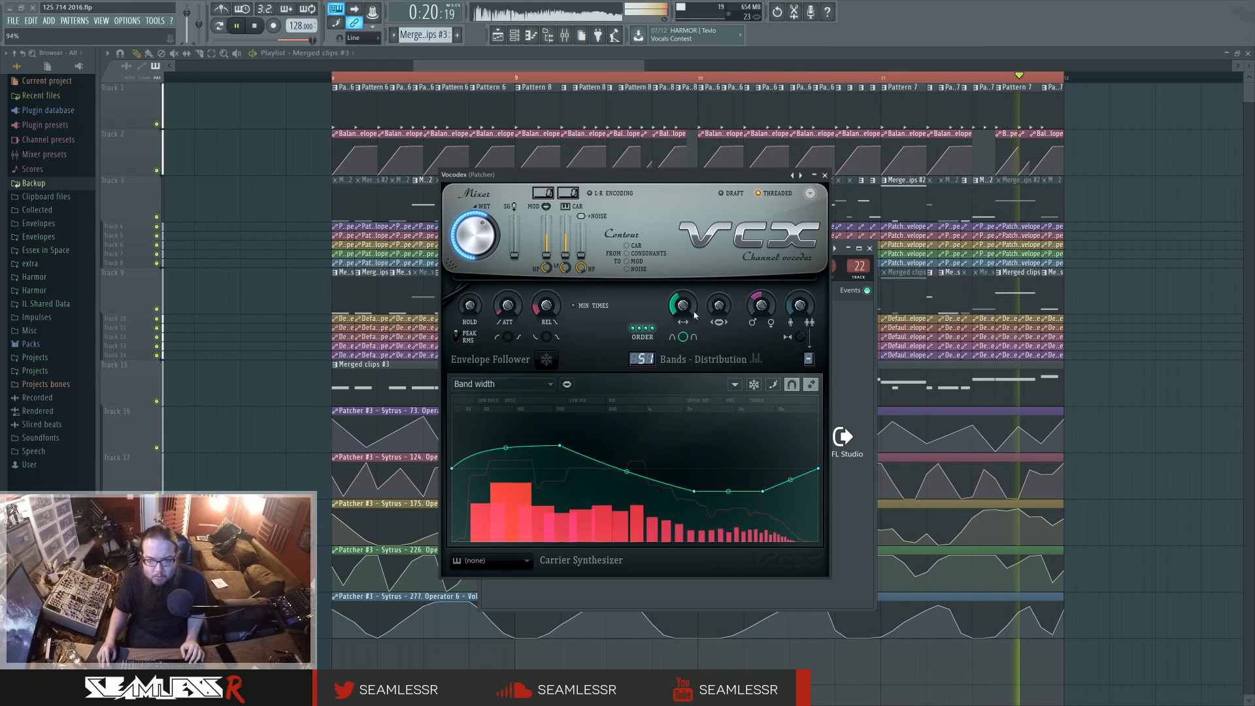
{"action": "mouse_move", "coordinate": [765, 306]}
{"action": "left_mouse_down"}
{"action": "mouse_move", "coordinate": [765, 267]}
{"action": "mouse_move", "coordinate": [766, 323]}
{"action": "left_mouse_up"}
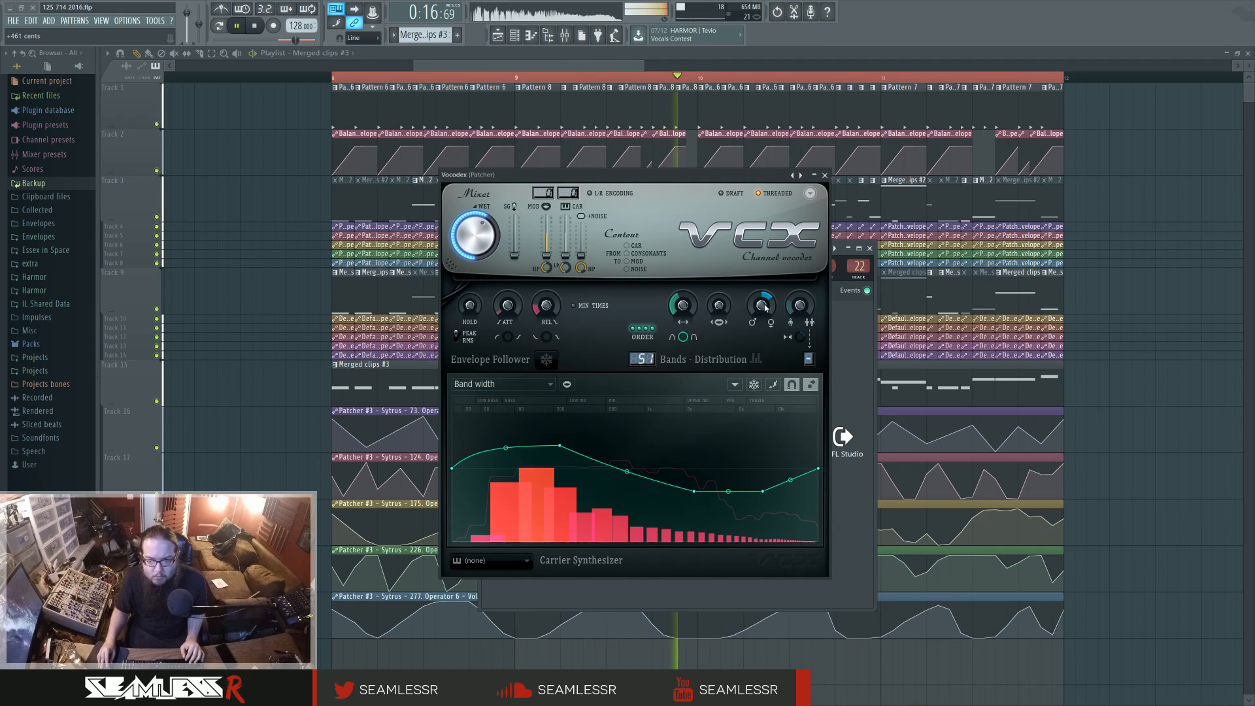
{"action": "left_click", "coordinate": [825, 175]}
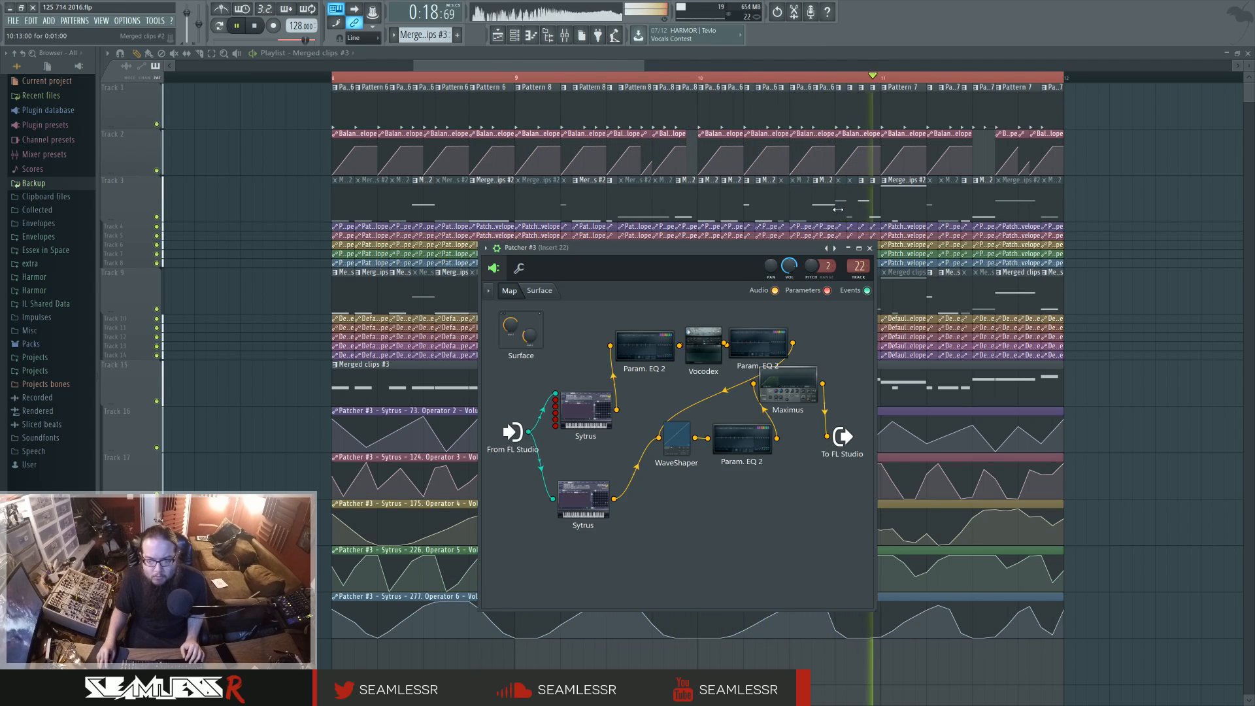
- Close and reopen Patcher #3, and set the level of the link from the lower Sytrus to the WaveShaper to 28%
{"action": "left_click", "coordinate": [870, 247]}
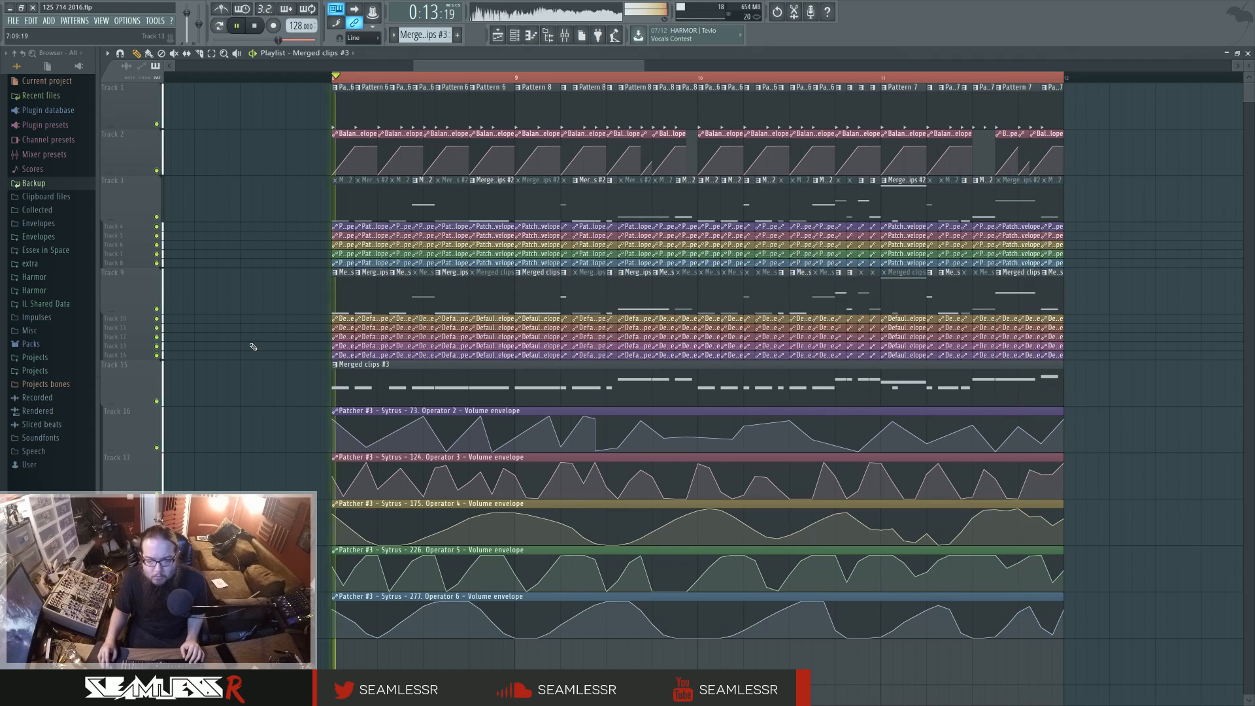
{"action": "left_click", "coordinate": [872, 268]}
{"action": "left_click", "coordinate": [516, 37]}
{"action": "left_click", "coordinate": [678, 329]}
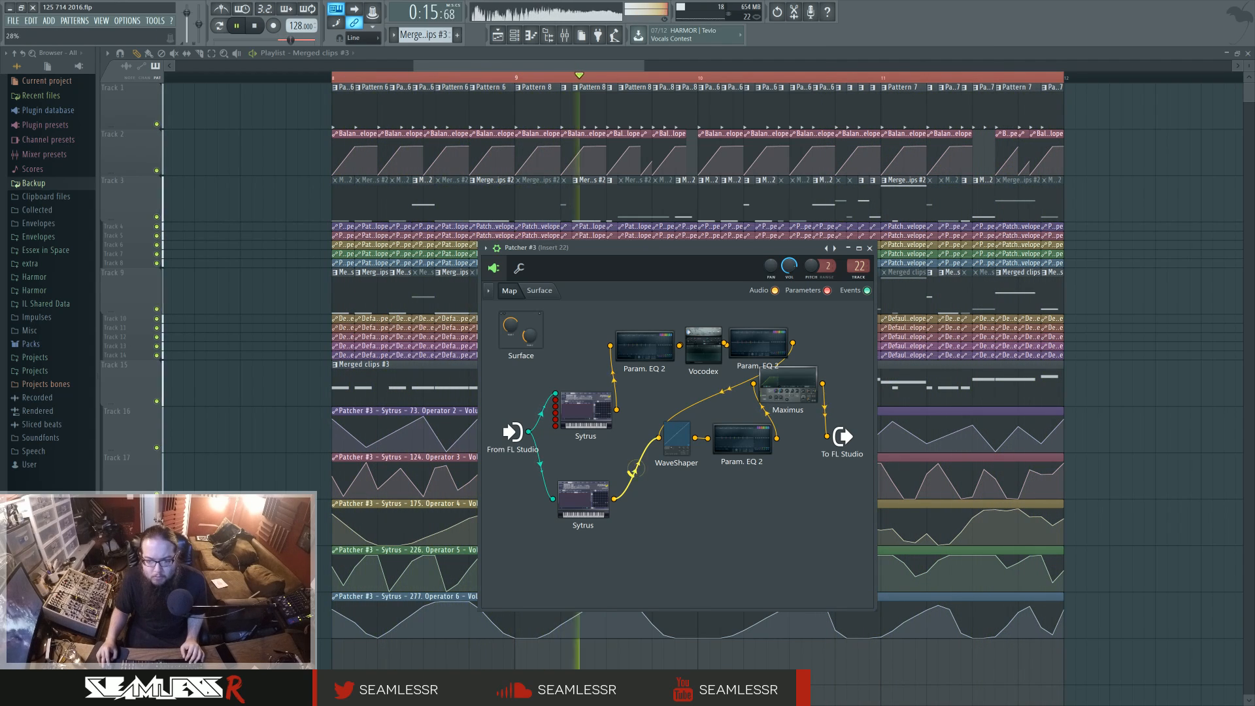
- View the lower Sytrus's operator 1 settings, and close both Sytrus and Patcher #3
{"action": "left_click", "coordinate": [601, 491]}
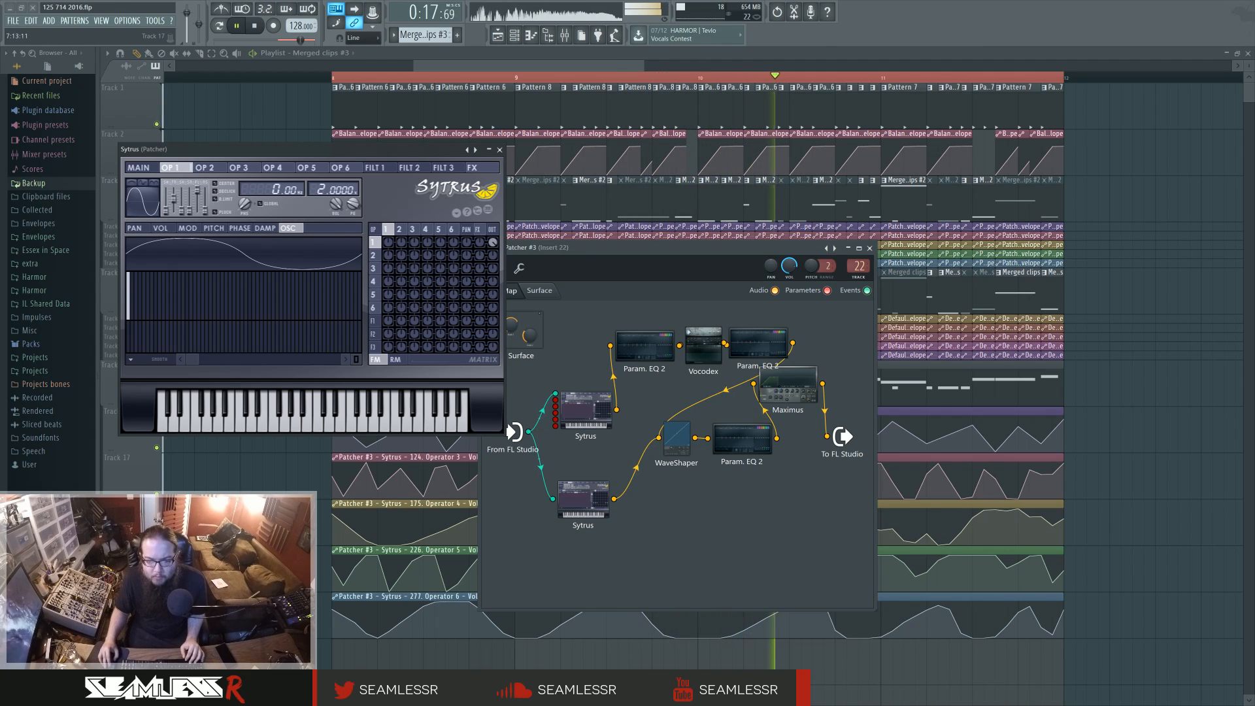
{"action": "left_click", "coordinate": [870, 248]}
{"action": "double_click", "coordinate": [584, 394]}
{"action": "left_click", "coordinate": [500, 151]}
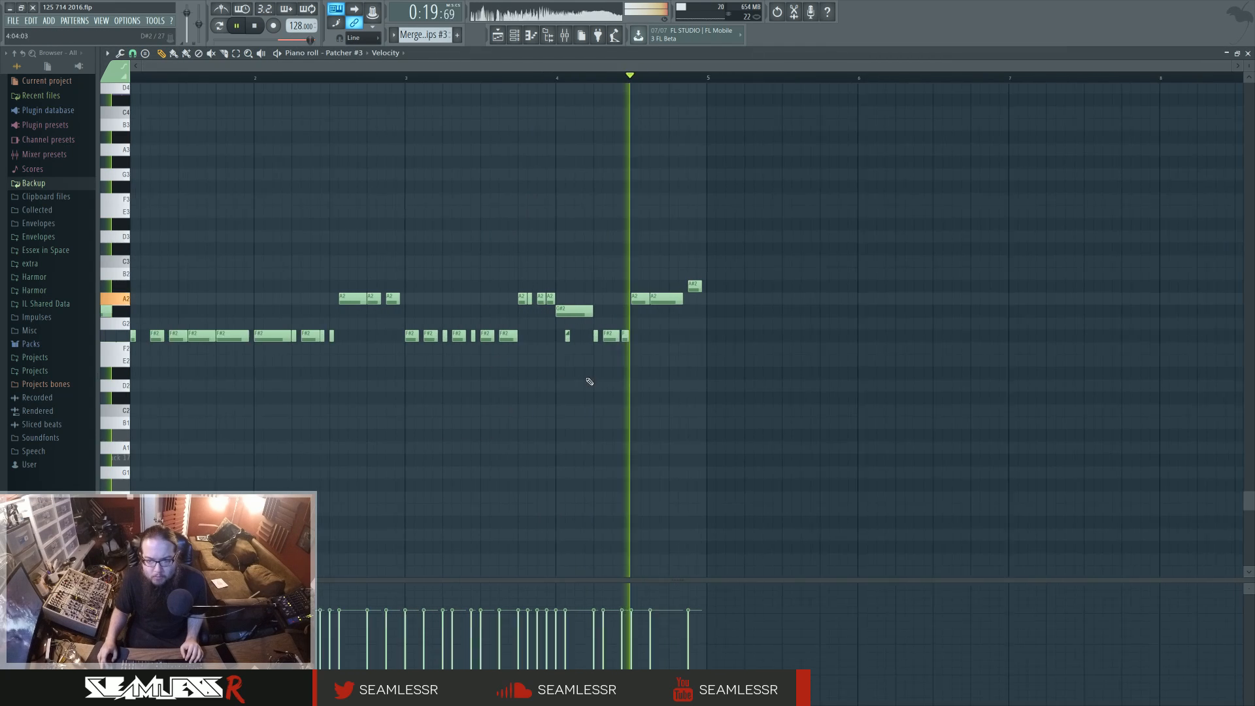
- Transpose all Patcher #3 notes in the piano roll down one octave and deselect them
{"action": "key", "text": "ctrl+a"}
{"action": "left_click_drag", "start_coordinate": [198, 338], "coordinate": [198, 493]}
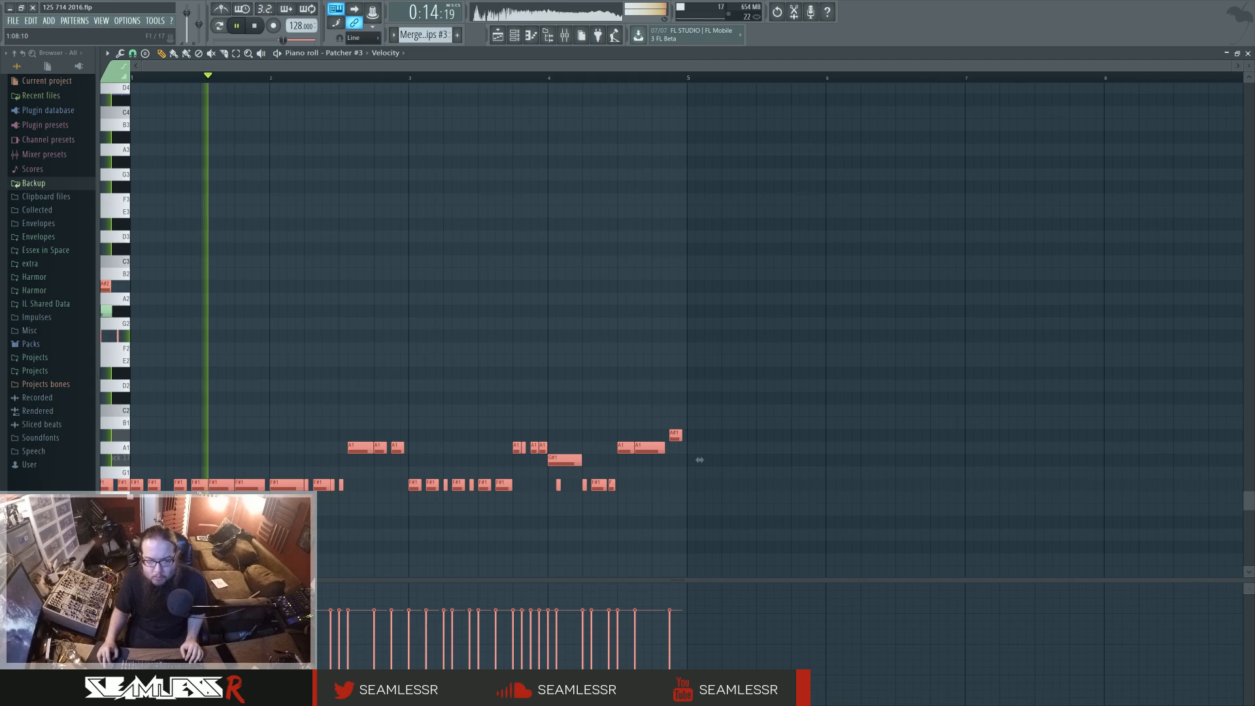
{"action": "left_click", "coordinate": [277, 389], "text": "ctrl"}
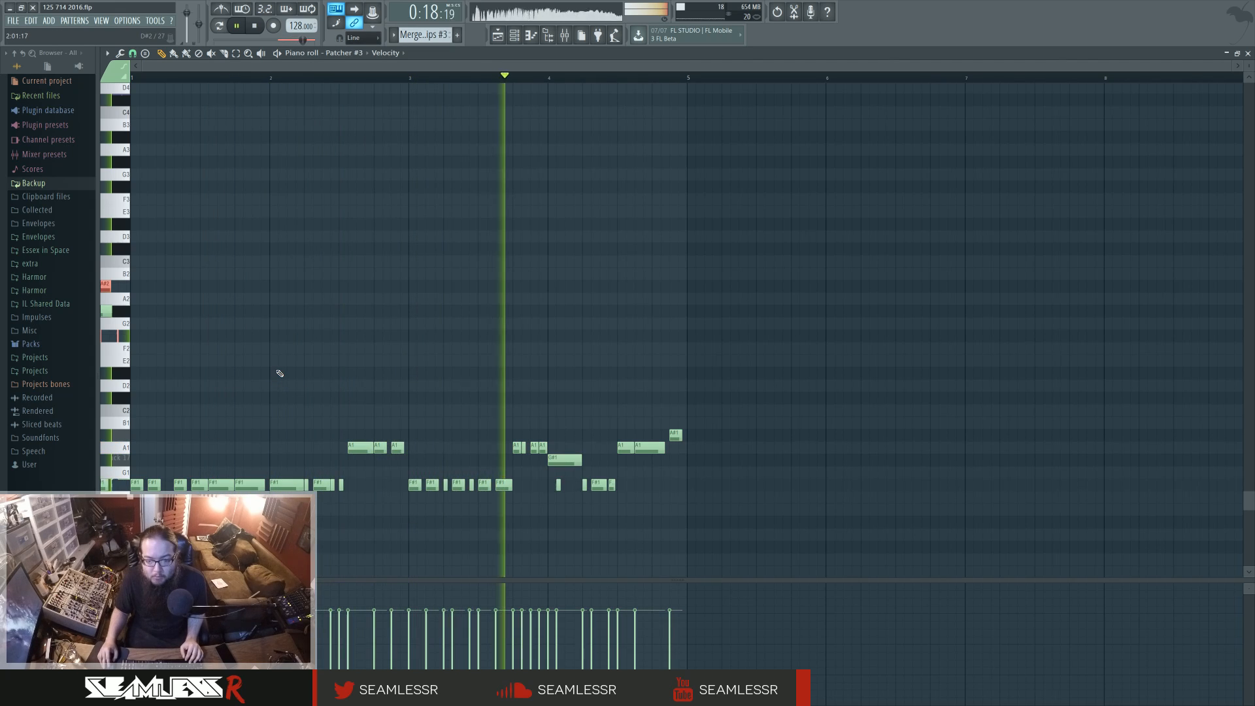
- Select all Patcher #3 notes in the piano roll and open the upper Sytrus in Patcher #3
{"action": "key", "text": "ctrl+a"}
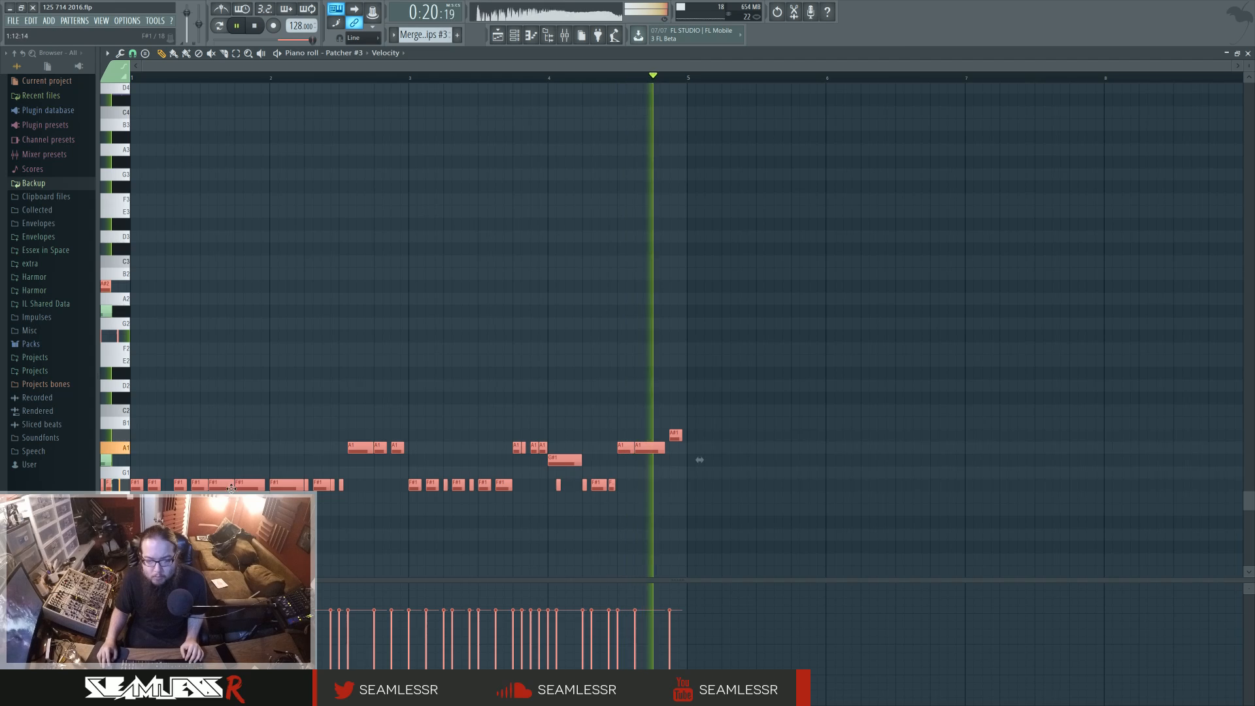
{"action": "left_click_drag", "start_coordinate": [231, 489], "coordinate": [203, 487]}
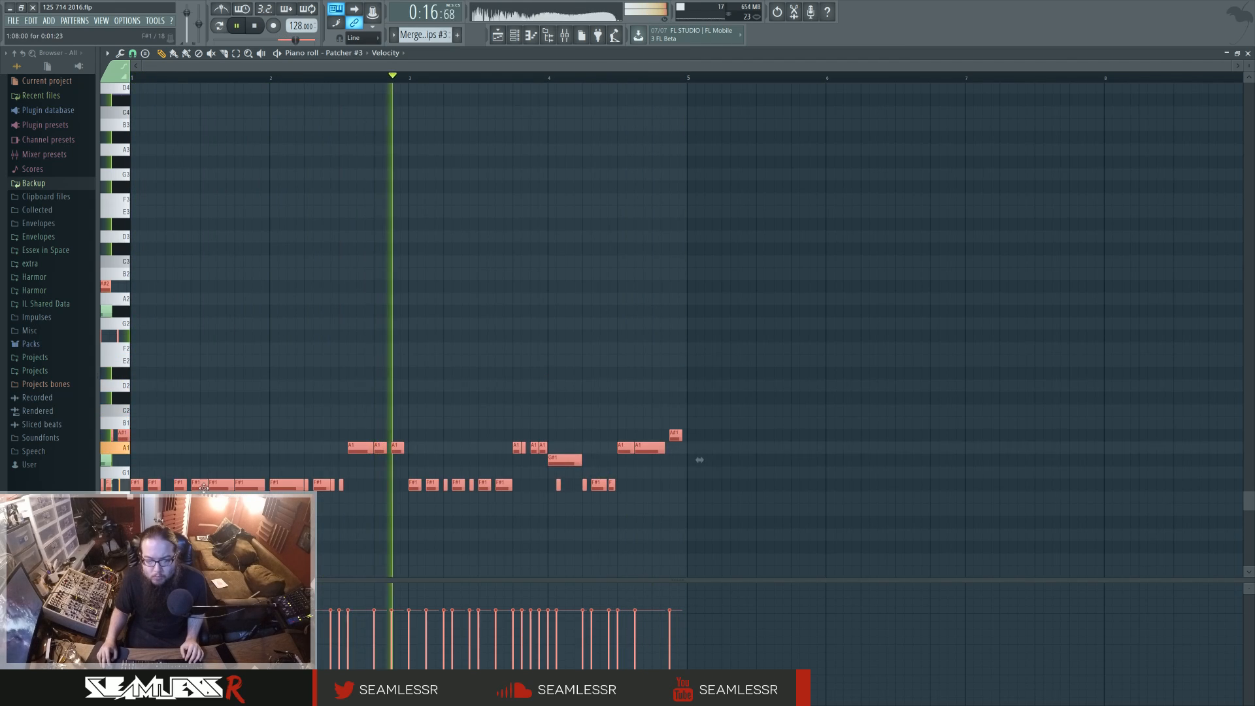
{"action": "left_click", "coordinate": [513, 39]}
{"action": "left_click", "coordinate": [678, 329]}
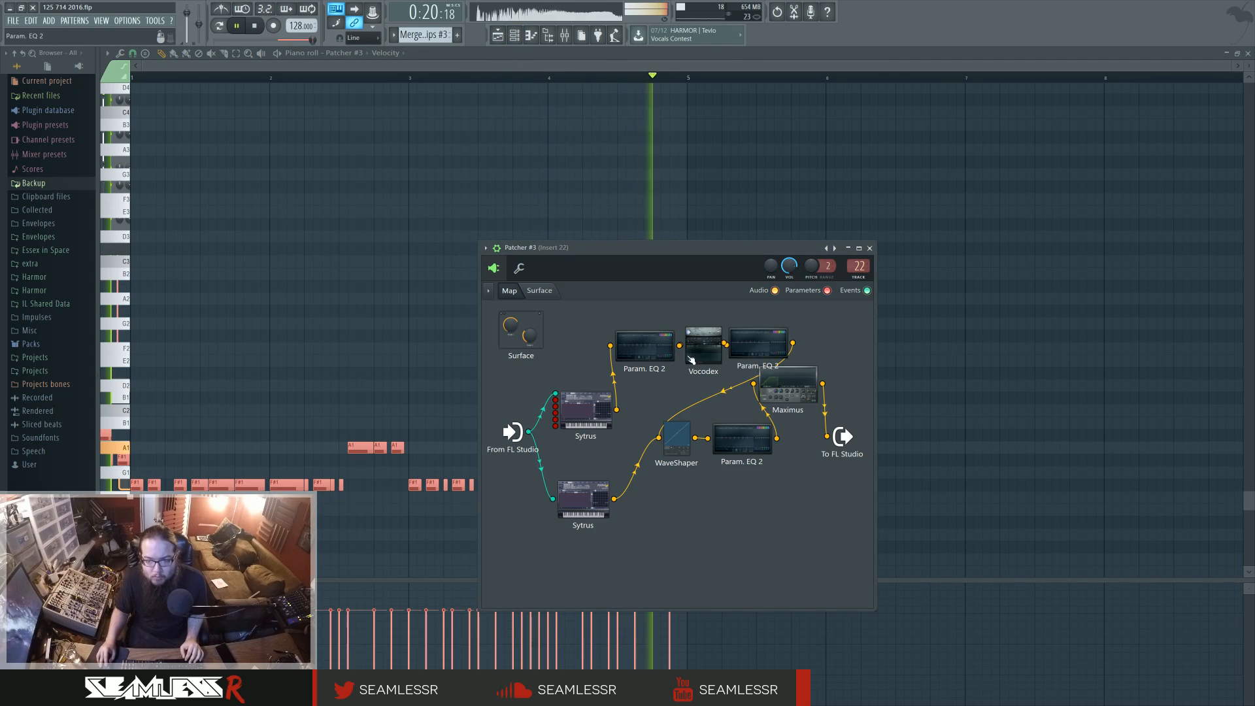
{"action": "left_click", "coordinate": [595, 413]}
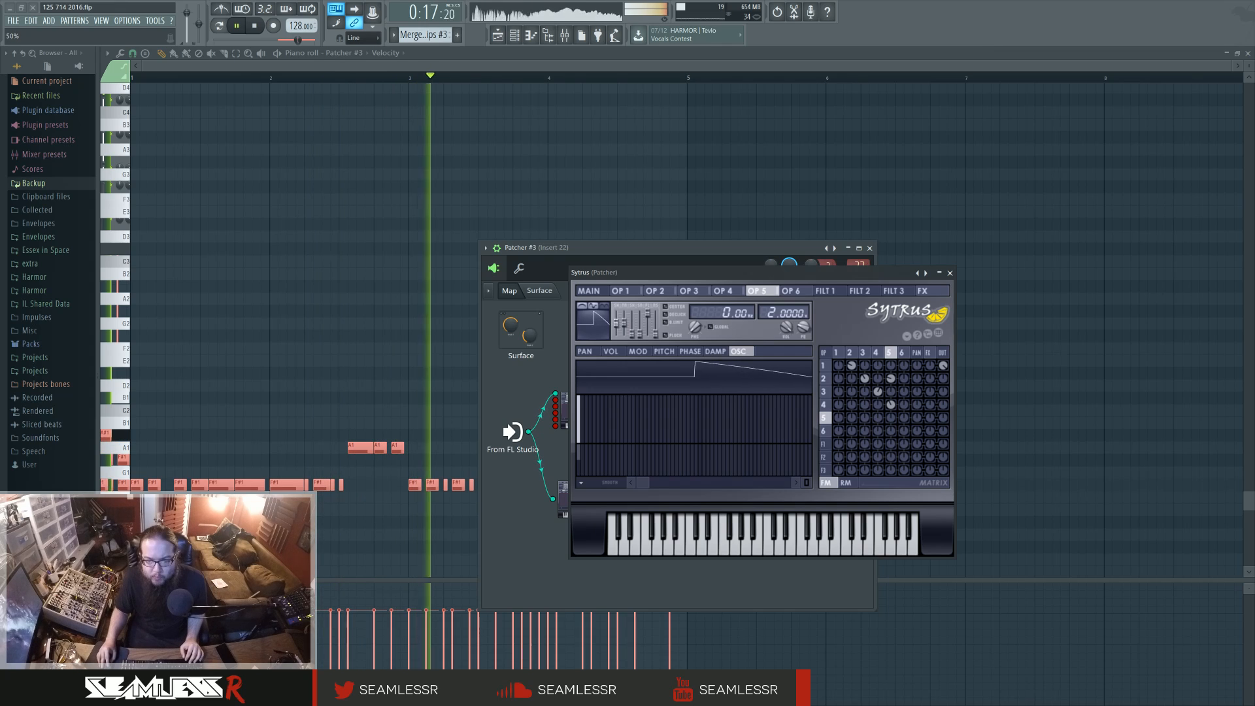
- Reshape operator 5's waveform and adjust the frequency modulation of operator 1 by operator 2
{"action": "left_click", "coordinate": [599, 308]}
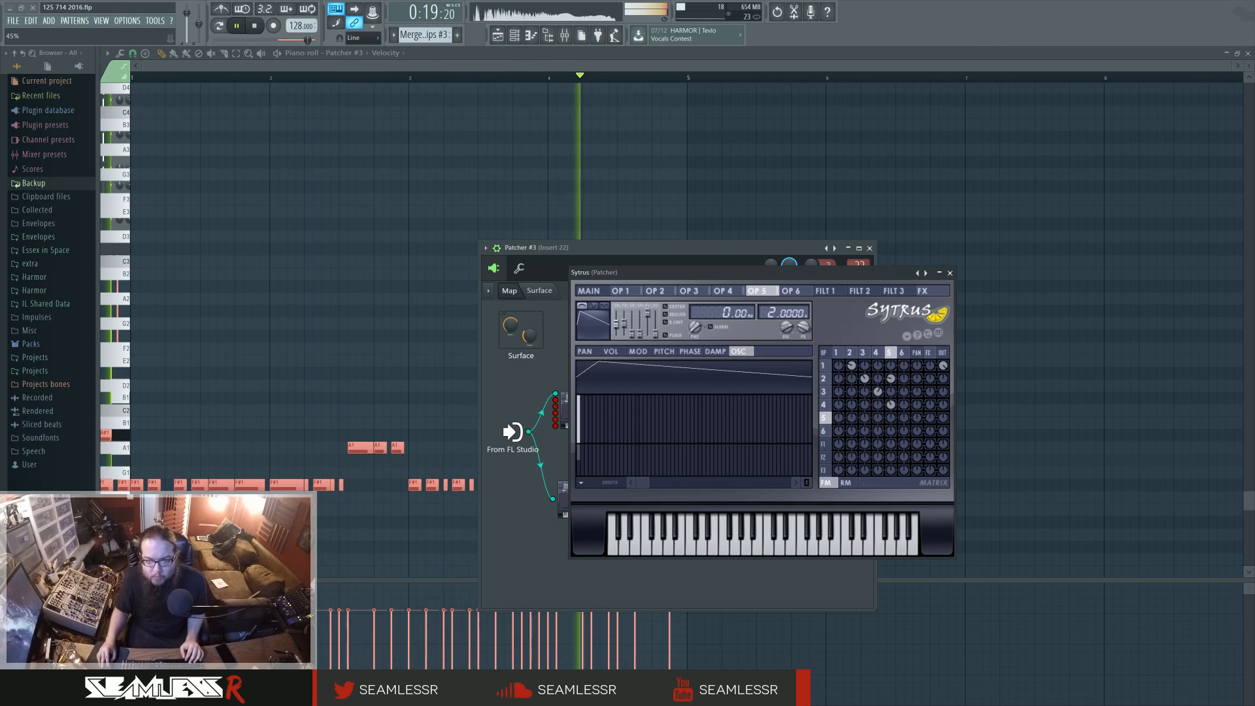
{"action": "left_click_drag", "start_coordinate": [623, 328], "coordinate": [624, 326]}
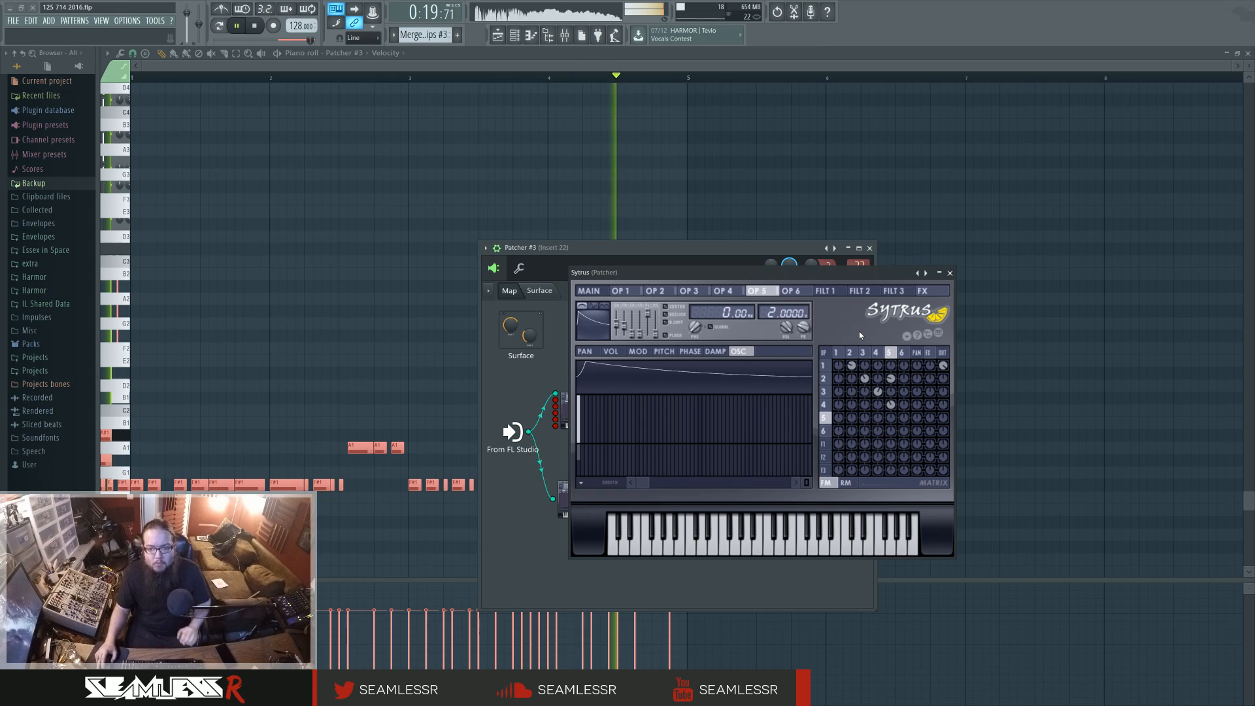
{"action": "left_click_drag", "start_coordinate": [853, 365], "coordinate": [854, 368]}
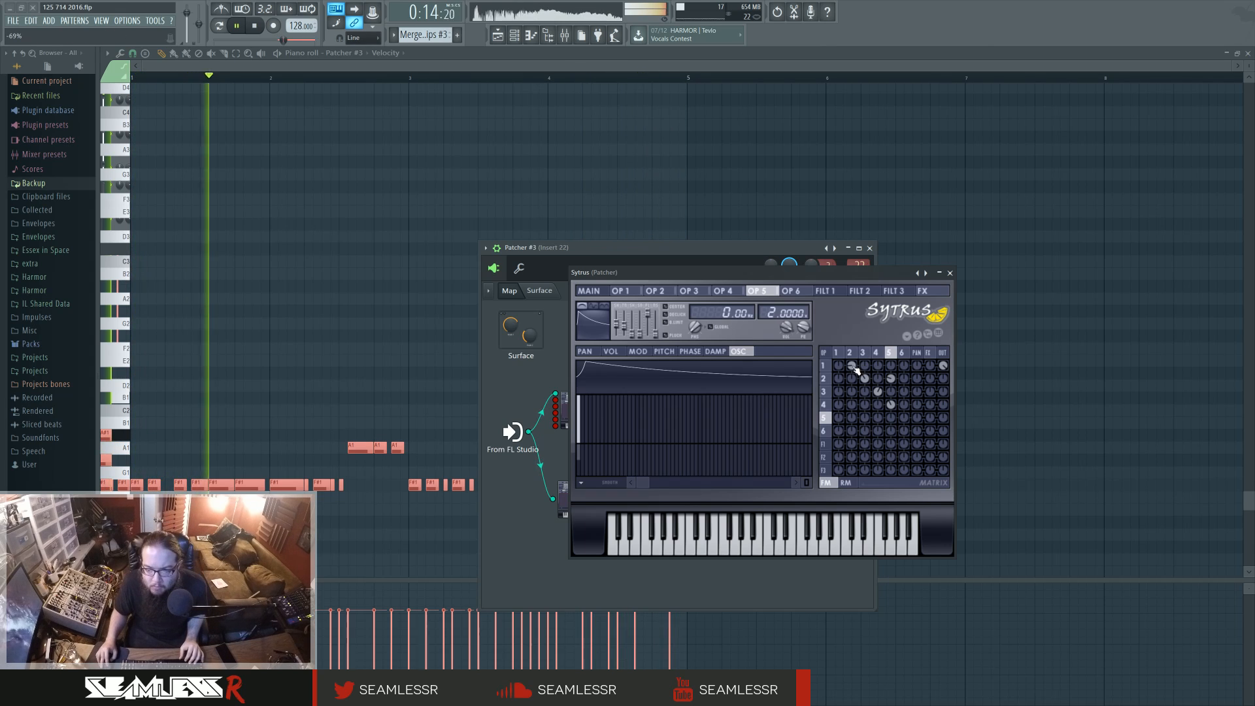
{"action": "left_click", "coordinate": [851, 354]}
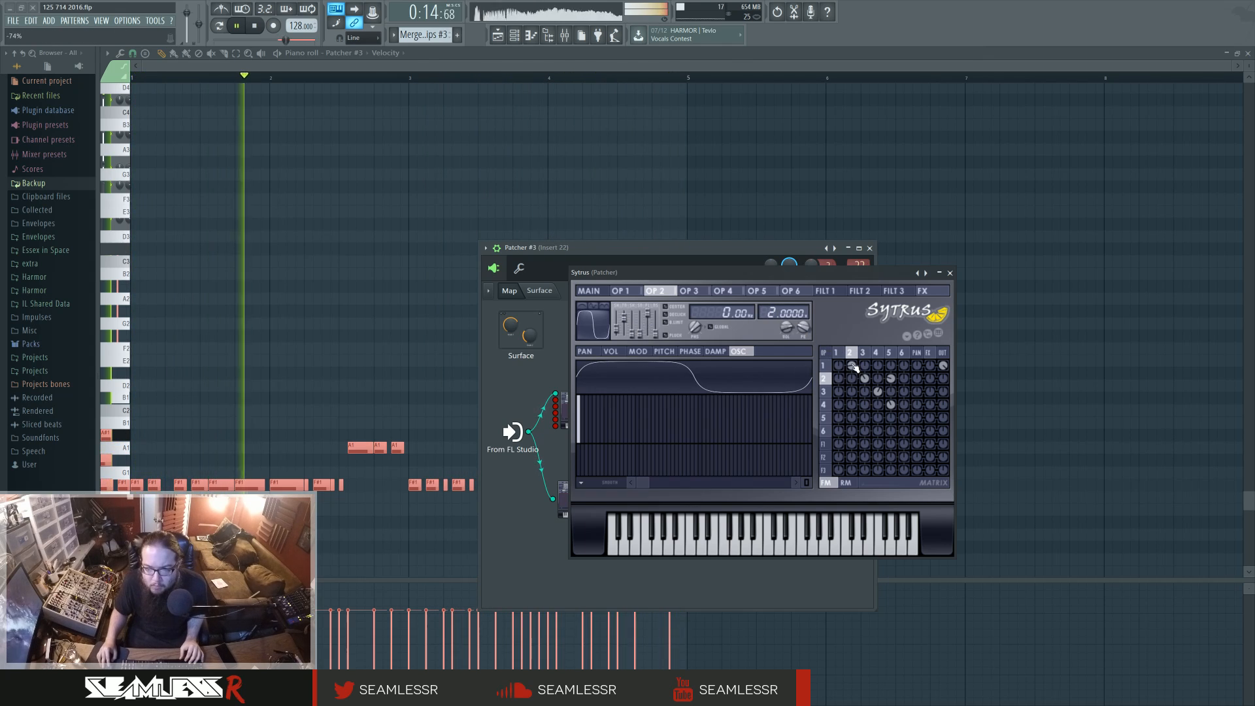
{"action": "left_click_drag", "start_coordinate": [853, 365], "coordinate": [854, 367]}
- Clear the FM routings, ring-modulate operator 2 with operator 5, and draw new harmonic magnitudes for operator 2
{"action": "left_click", "coordinate": [890, 353]}
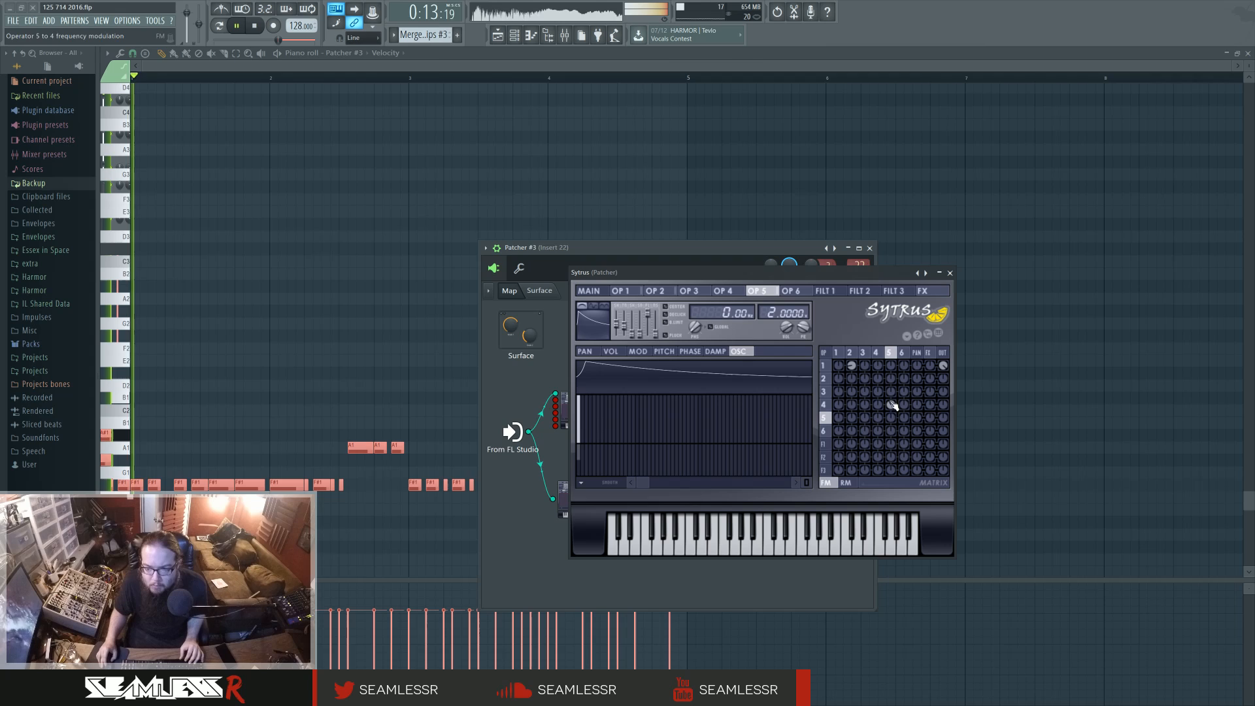
{"action": "left_click", "coordinate": [847, 483]}
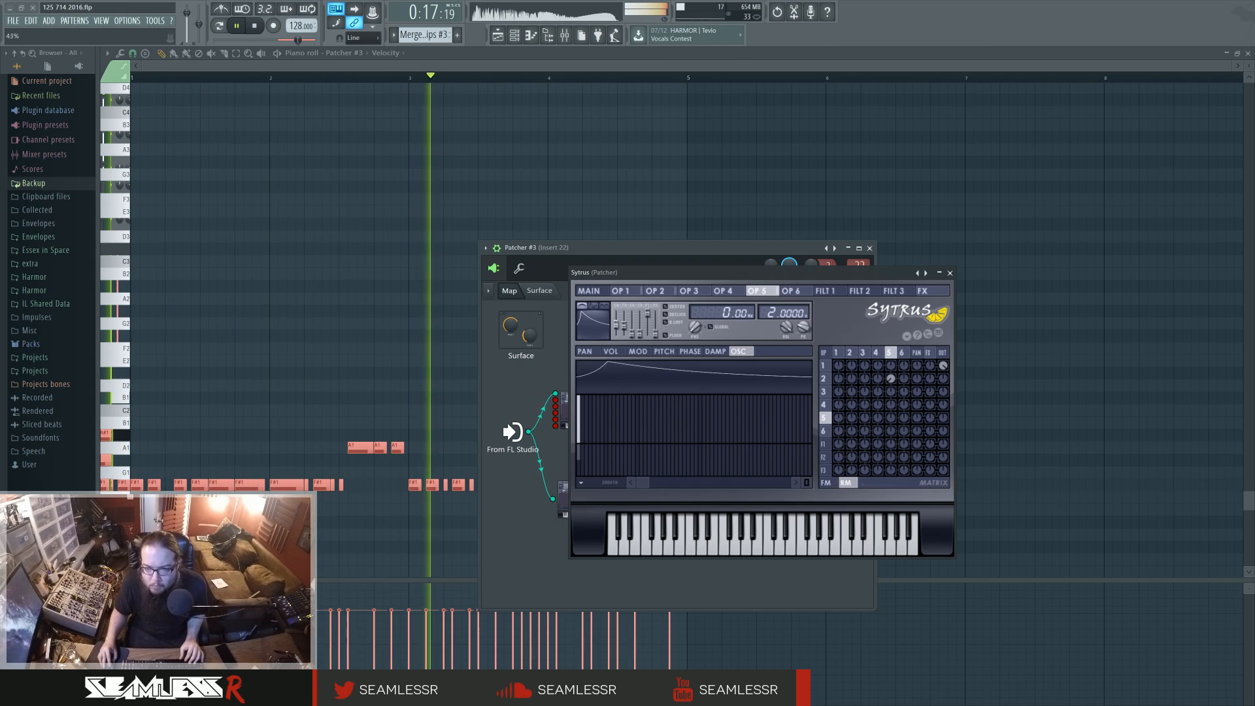
{"action": "left_click", "coordinate": [852, 352]}
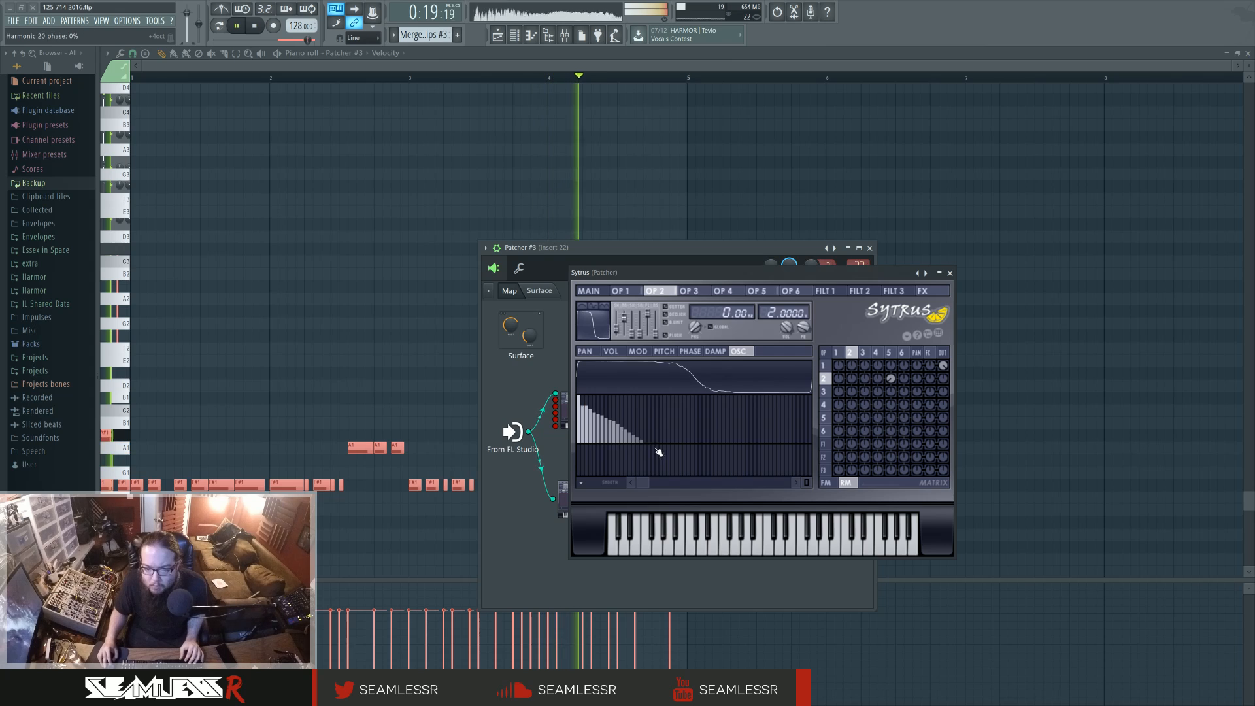
{"action": "left_click_drag", "start_coordinate": [658, 437], "coordinate": [692, 427]}
{"action": "mouse_move", "coordinate": [757, 449]}
{"action": "left_mouse_down"}
{"action": "mouse_move", "coordinate": [735, 434]}
{"action": "mouse_move", "coordinate": [625, 429]}
{"action": "mouse_move", "coordinate": [742, 446]}
{"action": "mouse_move", "coordinate": [663, 420]}
{"action": "mouse_move", "coordinate": [792, 439]}
{"action": "left_mouse_up"}
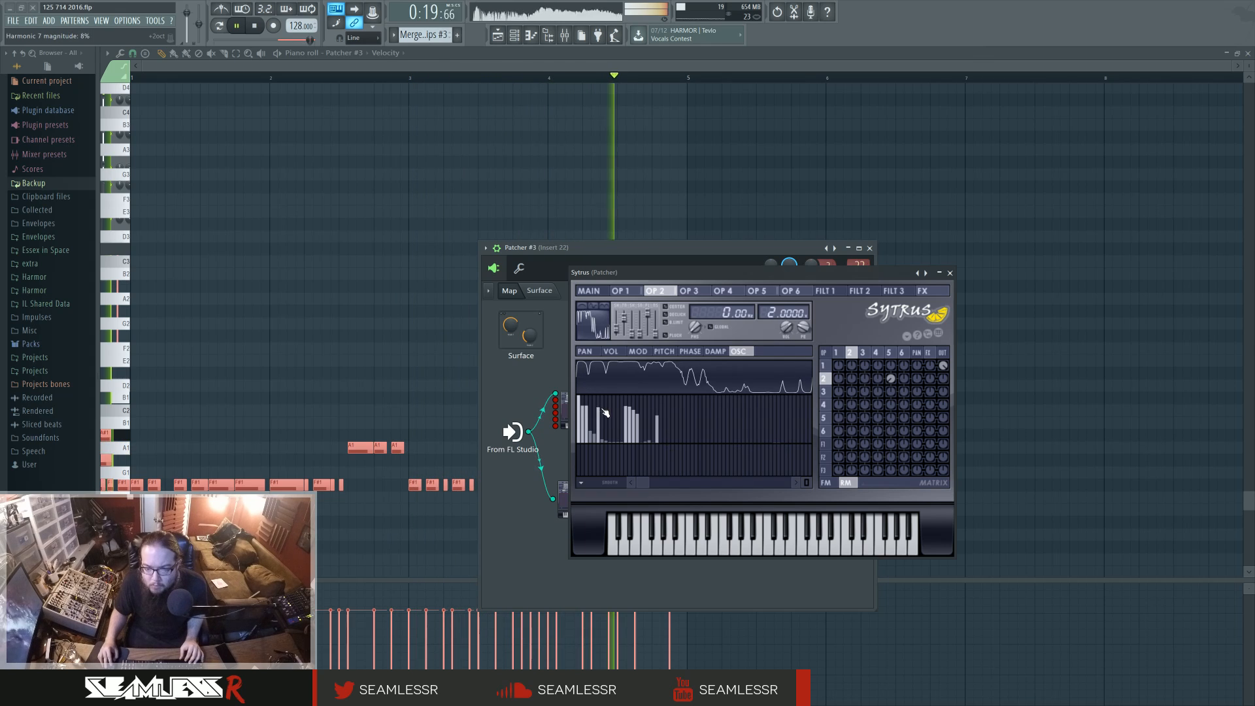
{"action": "left_click", "coordinate": [599, 437]}
- Move the Sytrus window clear of the notes and transpose all Patcher #3 notes up one octave
{"action": "right_click", "coordinate": [423, 373]}
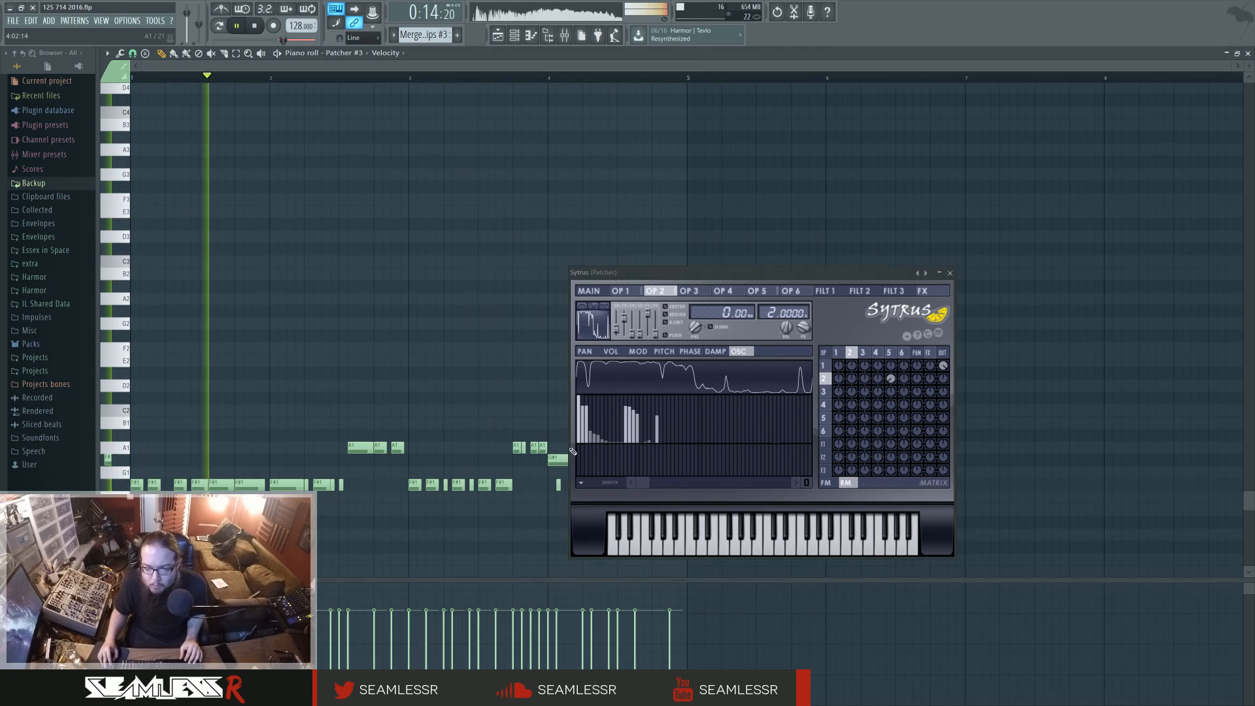
{"action": "left_click_drag", "start_coordinate": [852, 281], "coordinate": [1000, 304]}
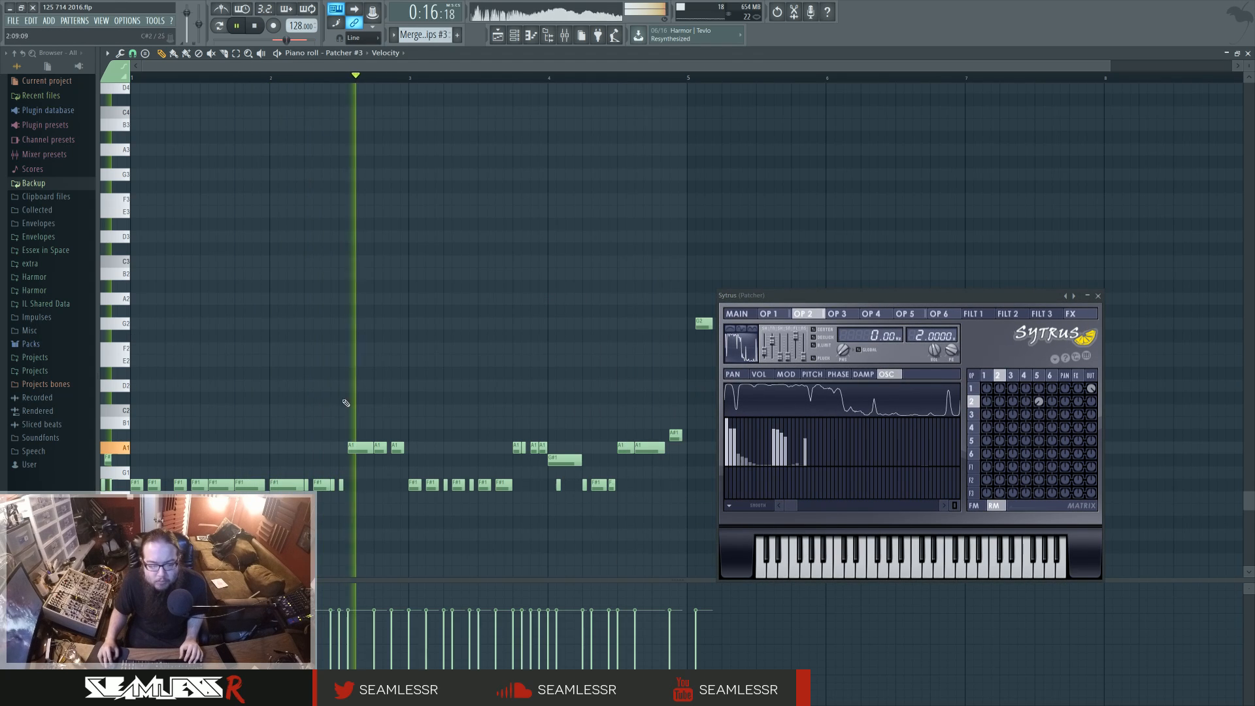
{"action": "key", "text": "ctrl+a"}
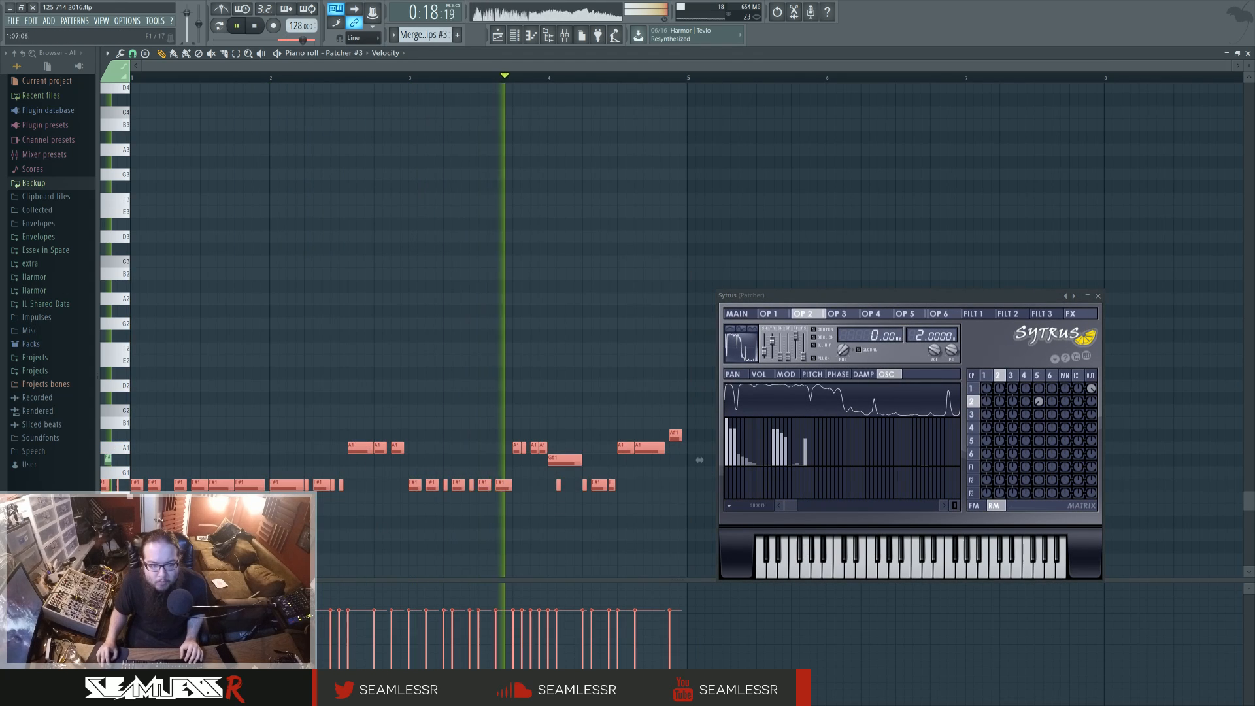
{"action": "left_click_drag", "start_coordinate": [221, 481], "coordinate": [216, 331]}
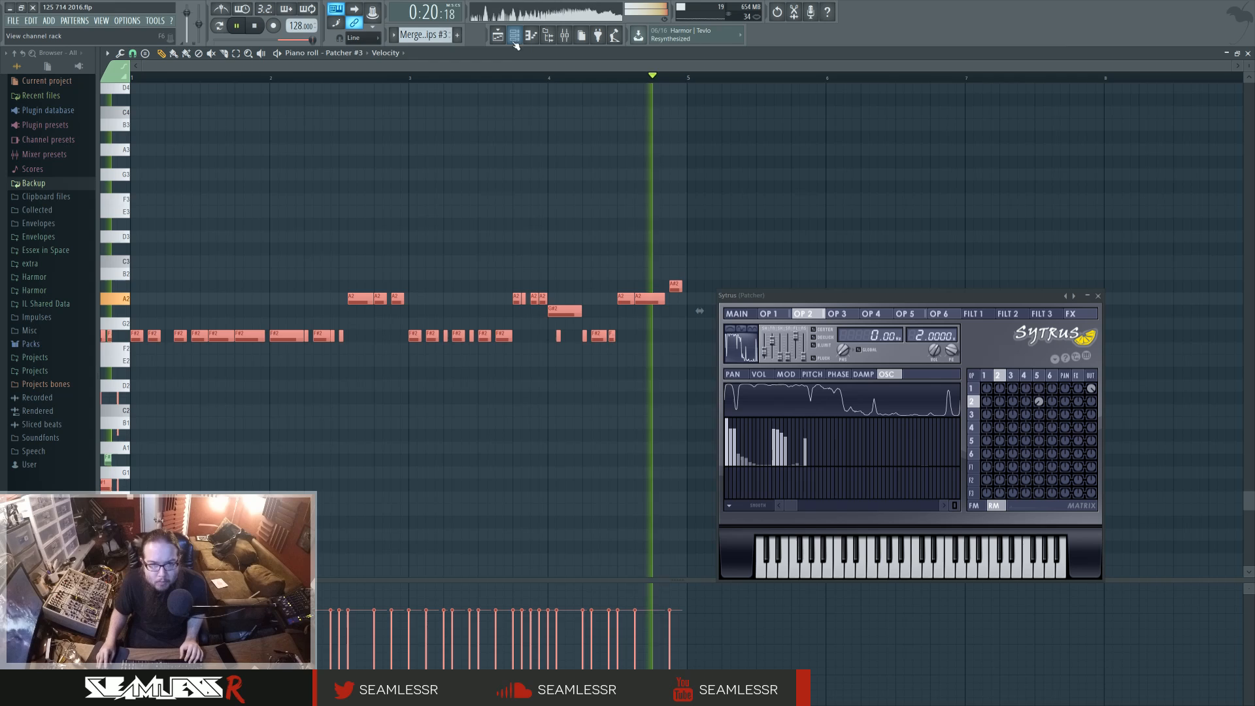
- Close the upper Sytrus, reopen Patcher #3, inspect the lower Sytrus's operator settings, and close it
{"action": "key", "text": "F6"}
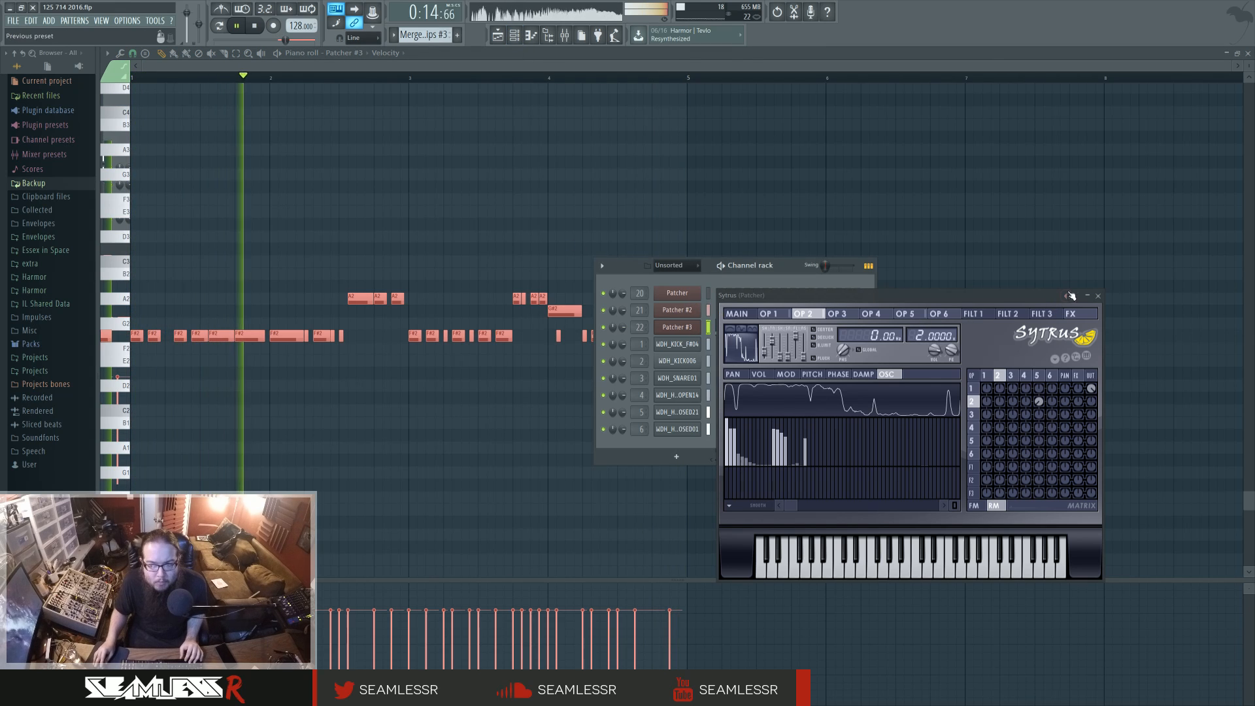
{"action": "left_click", "coordinate": [1099, 296]}
{"action": "left_click", "coordinate": [677, 327]}
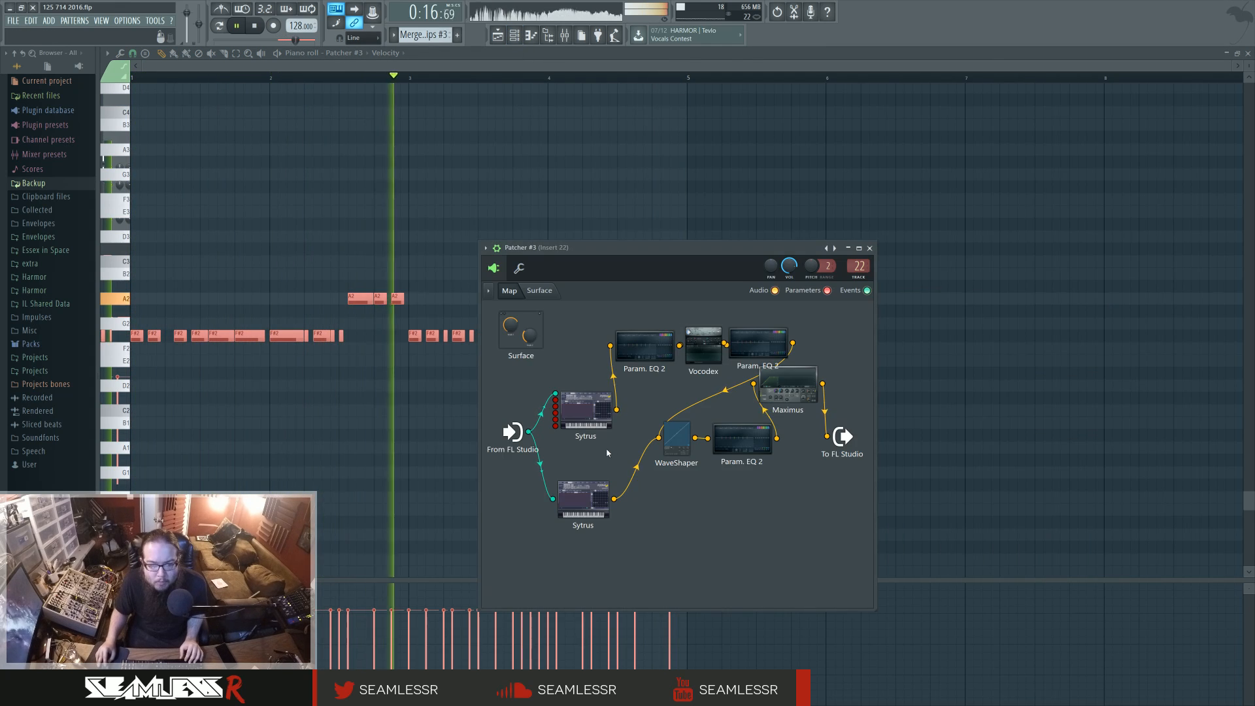
{"action": "left_click", "coordinate": [601, 489]}
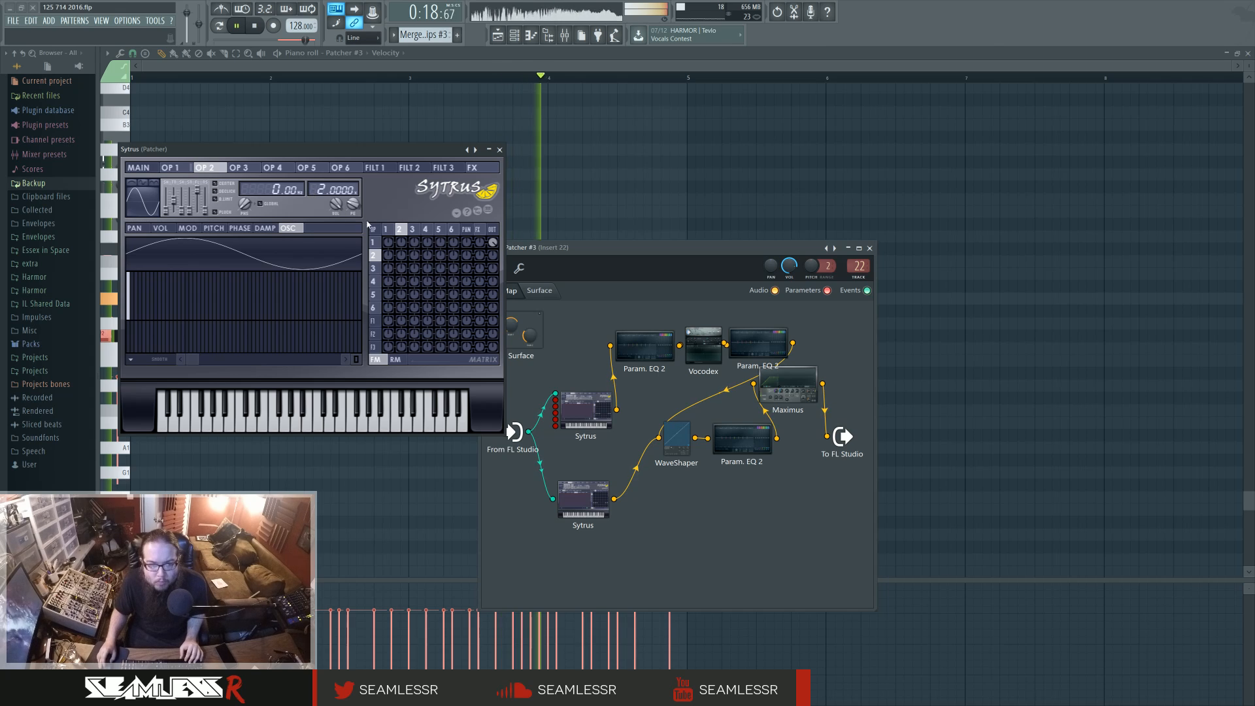
{"action": "left_click", "coordinate": [388, 234]}
{"action": "left_click", "coordinate": [500, 150]}
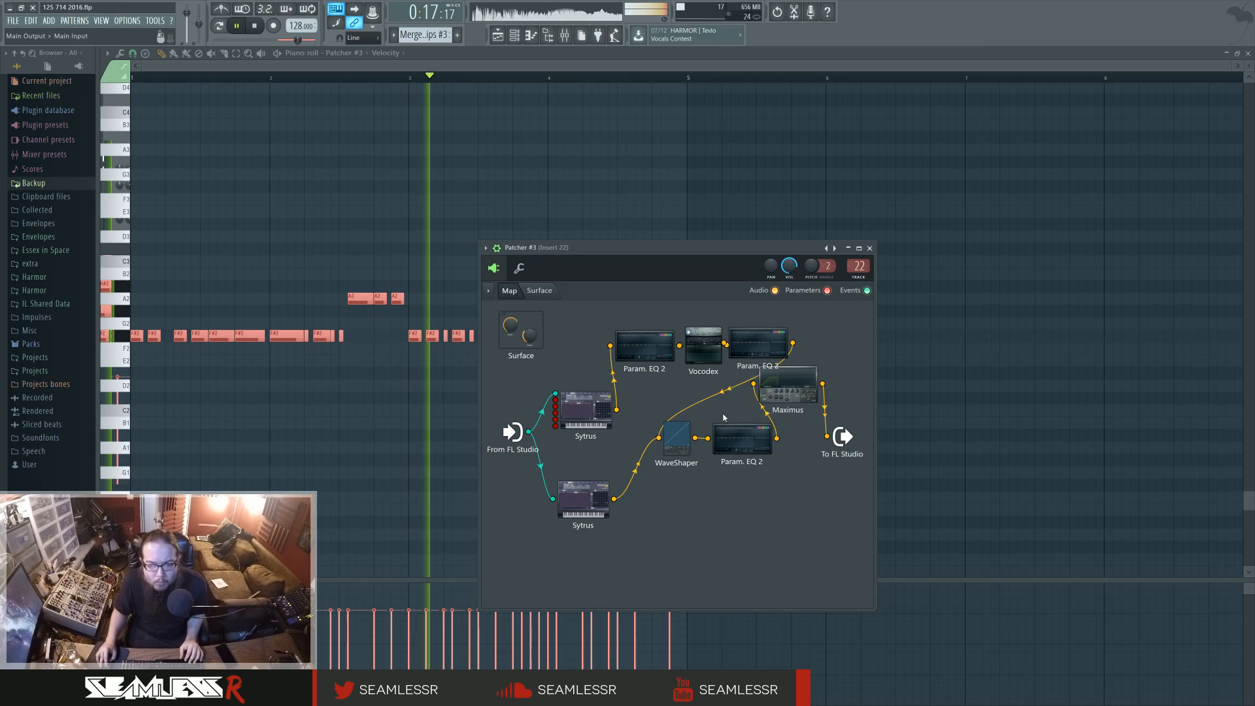
- Redraw the harmonic magnitudes and phases of operator 2 in the upper Sytrus, concentrating them in the lower harmonics
{"action": "left_click", "coordinate": [604, 409]}
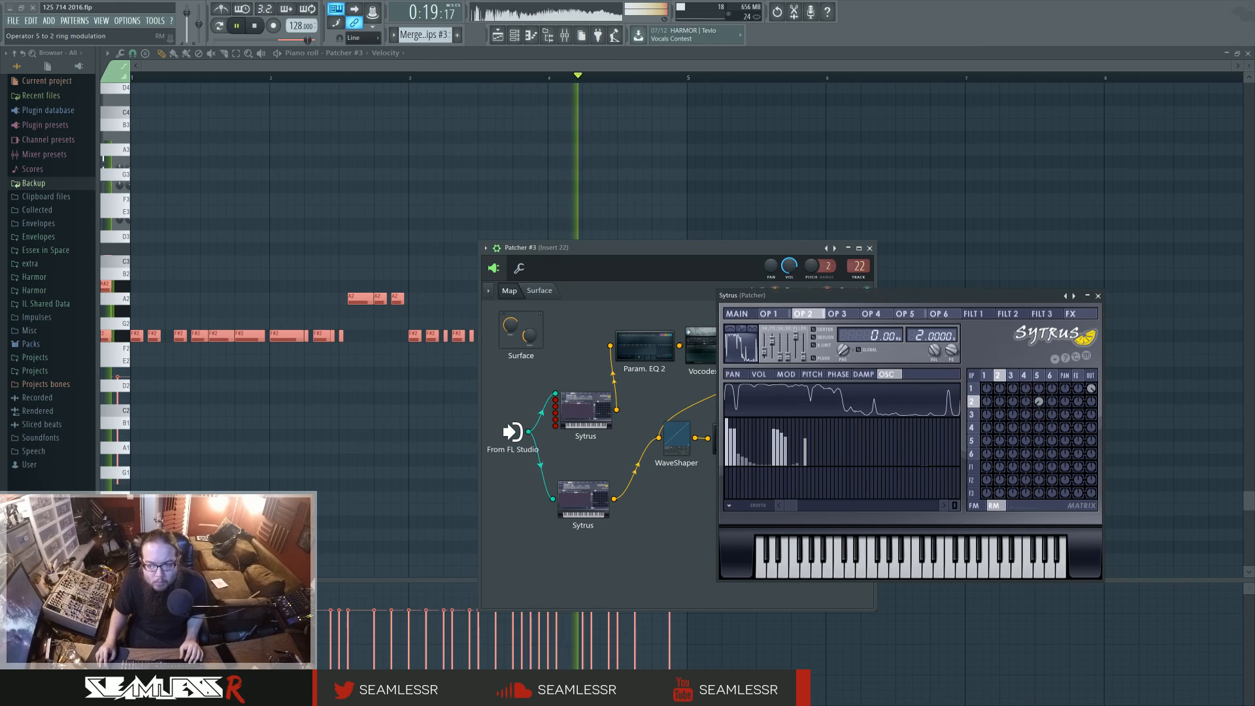
{"action": "left_click_drag", "start_coordinate": [1041, 405], "coordinate": [941, 482]}
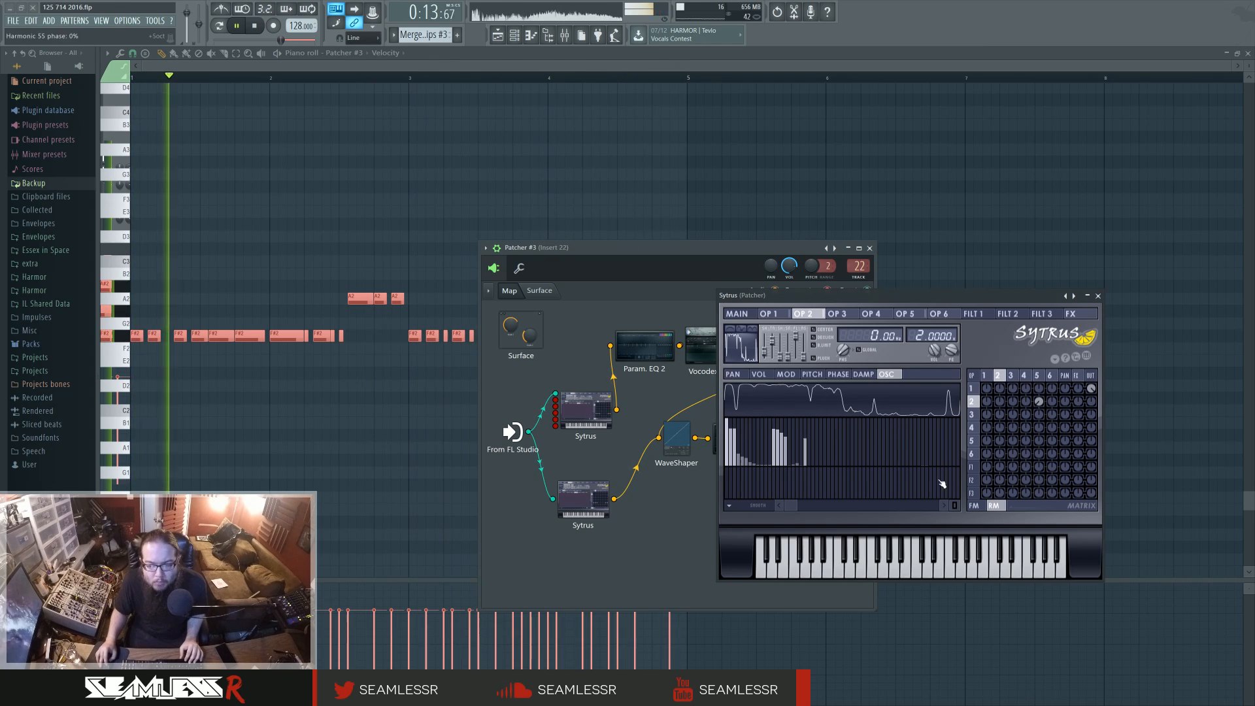
{"action": "left_click", "coordinate": [972, 389]}
{"action": "left_click", "coordinate": [972, 402]}
{"action": "left_click_drag", "start_coordinate": [778, 465], "coordinate": [790, 472]}
{"action": "mouse_move", "coordinate": [846, 502]}
{"action": "left_mouse_down"}
{"action": "mouse_move", "coordinate": [917, 471]}
{"action": "mouse_move", "coordinate": [741, 493]}
{"action": "left_mouse_up"}
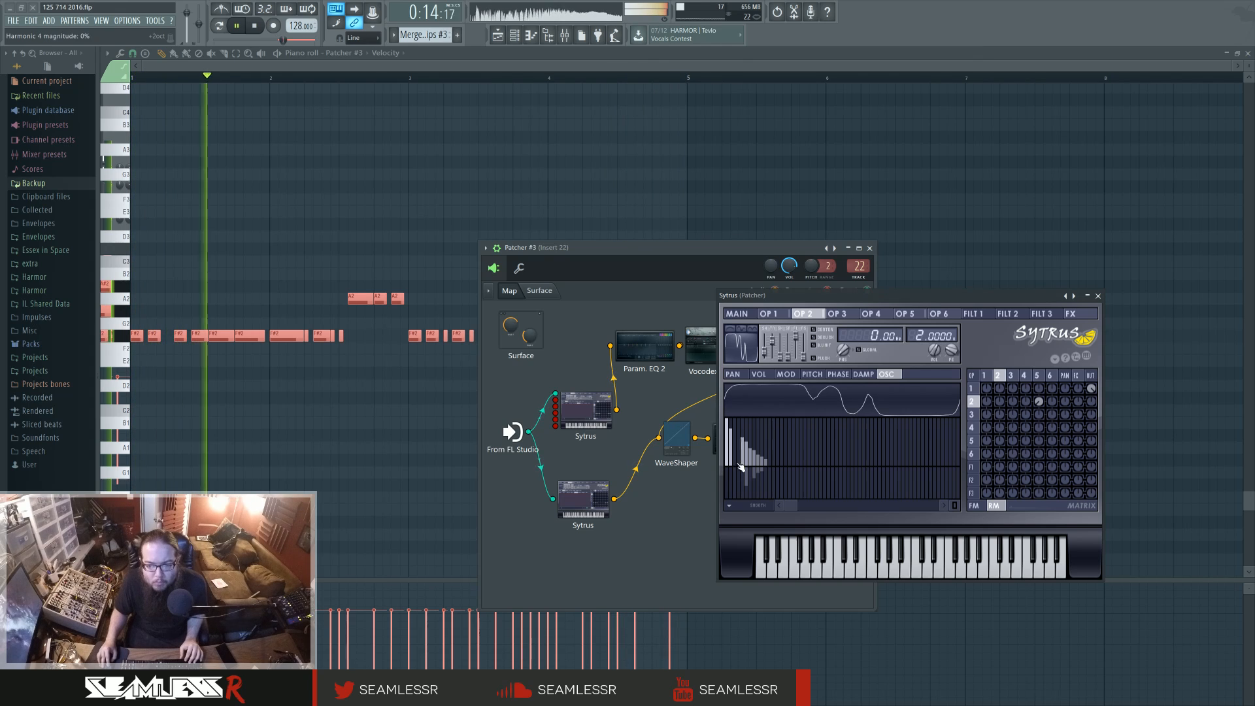
{"action": "mouse_move", "coordinate": [742, 470]}
{"action": "left_mouse_down"}
{"action": "mouse_move", "coordinate": [732, 484]}
{"action": "mouse_move", "coordinate": [736, 476]}
{"action": "left_mouse_up"}
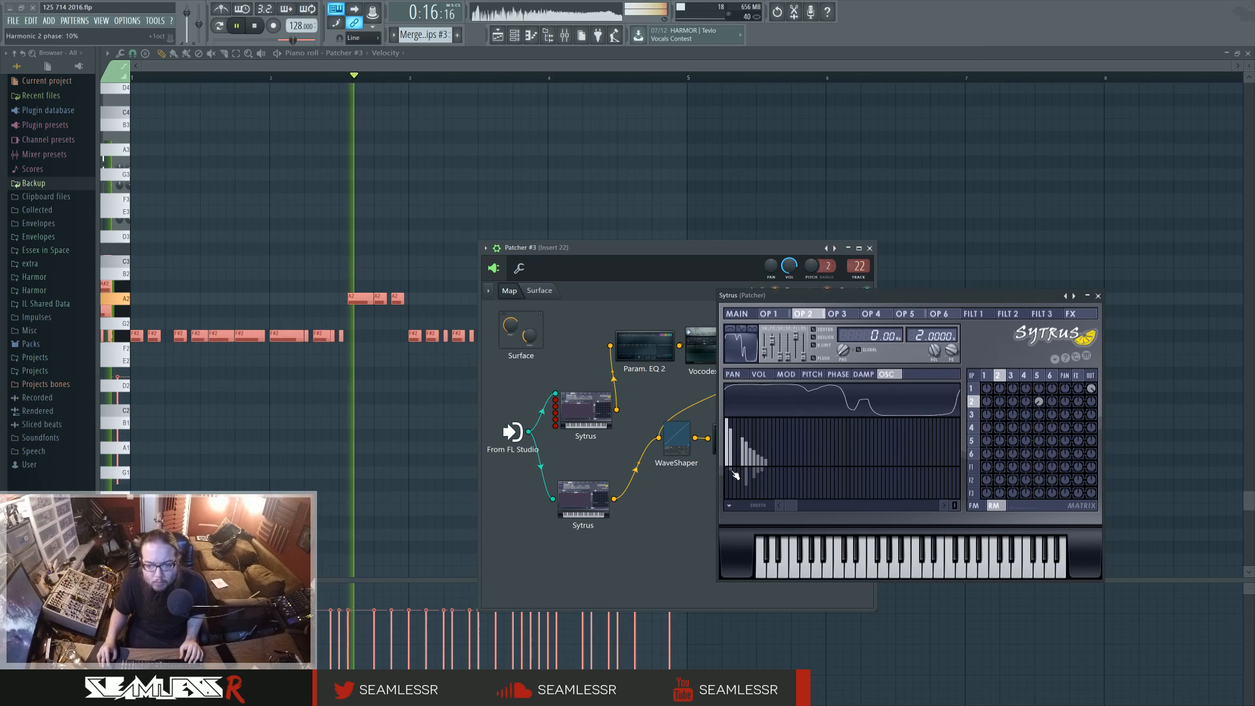
- Set operator 3's frequency ratio to 32.0000 and adjust its frequency modulation of operator 2
{"action": "left_click", "coordinate": [1011, 375]}
{"action": "left_click", "coordinate": [974, 506]}
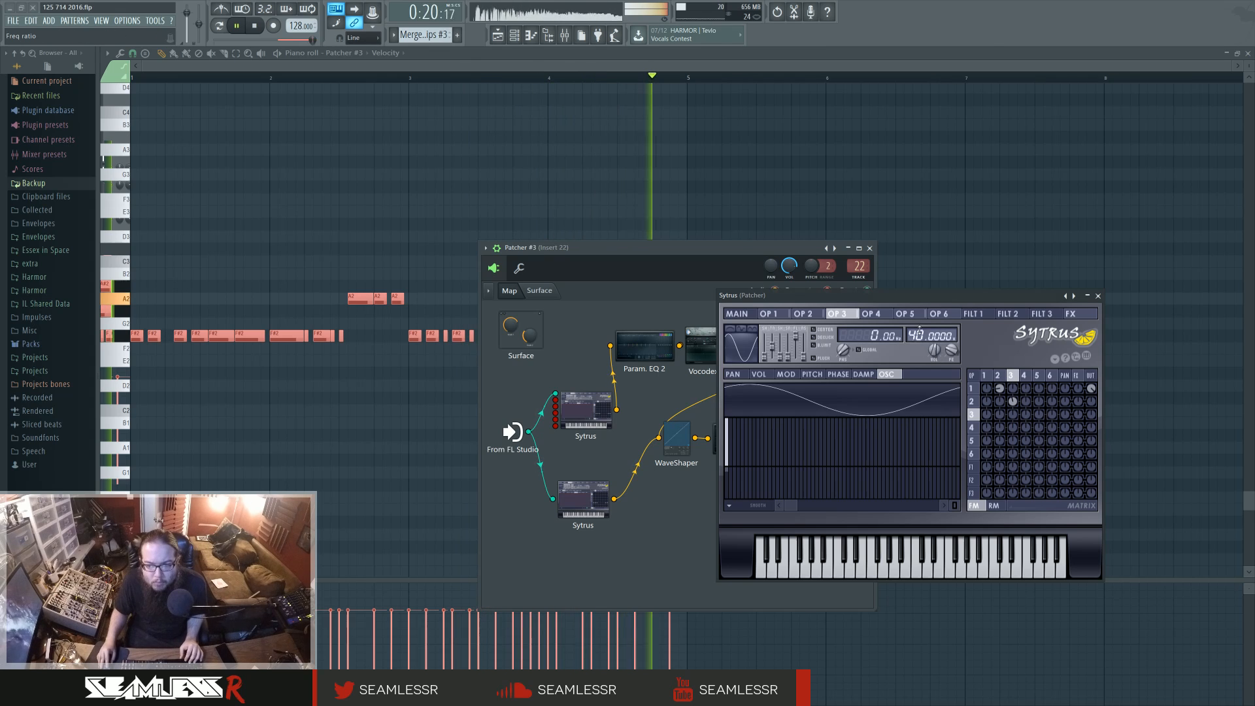
{"action": "scroll", "coordinate": [916, 334], "scroll_direction": "down", "scroll_amount": 15}
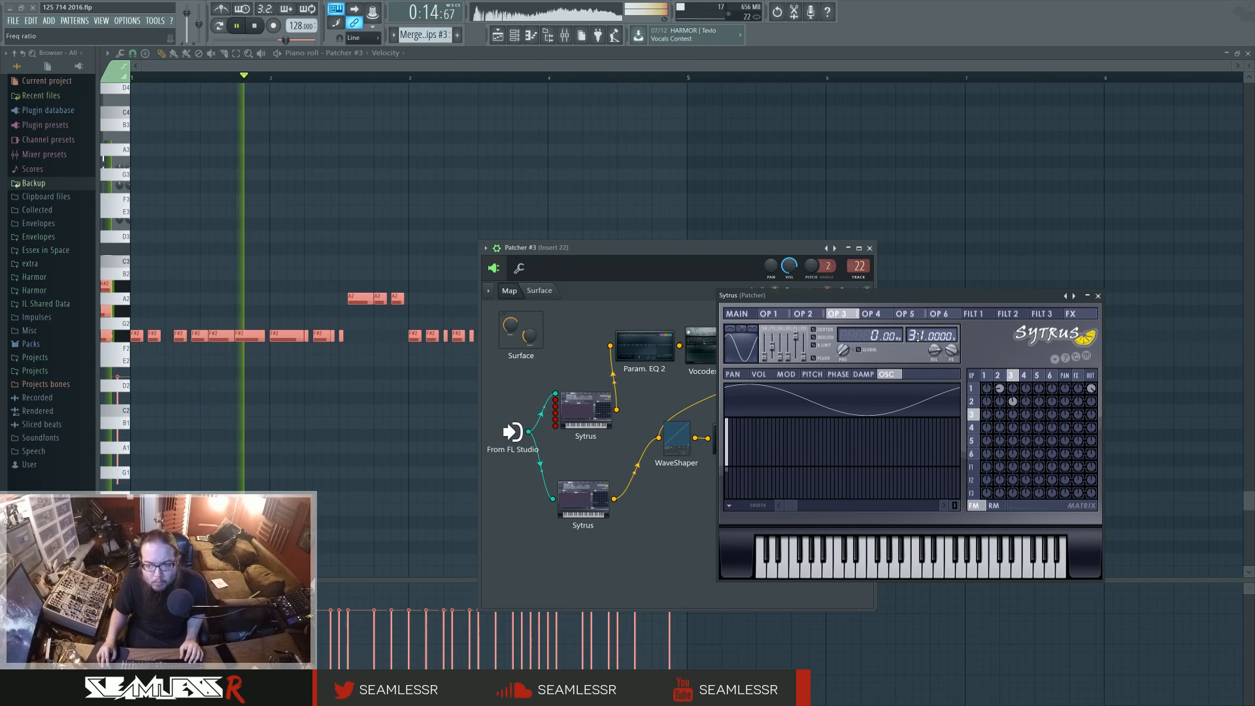
{"action": "scroll", "coordinate": [931, 334], "scroll_direction": "up", "scroll_amount": 7}
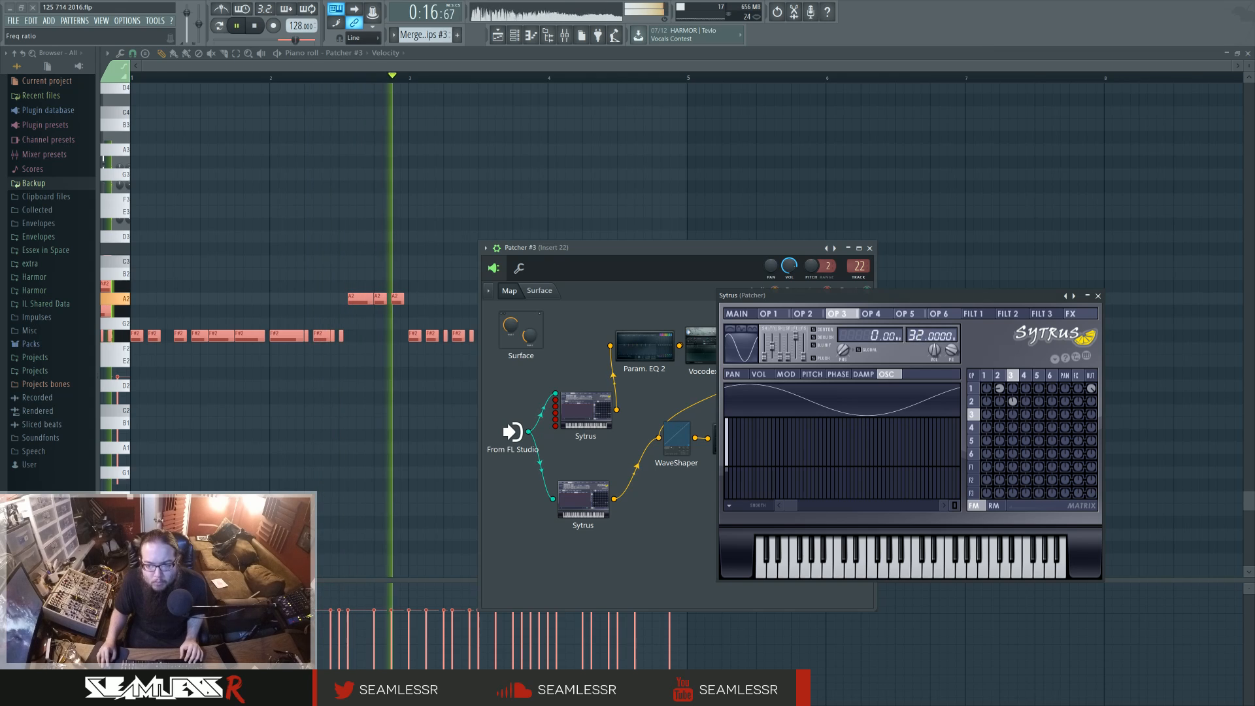
{"action": "left_click_drag", "start_coordinate": [1015, 402], "coordinate": [1016, 406]}
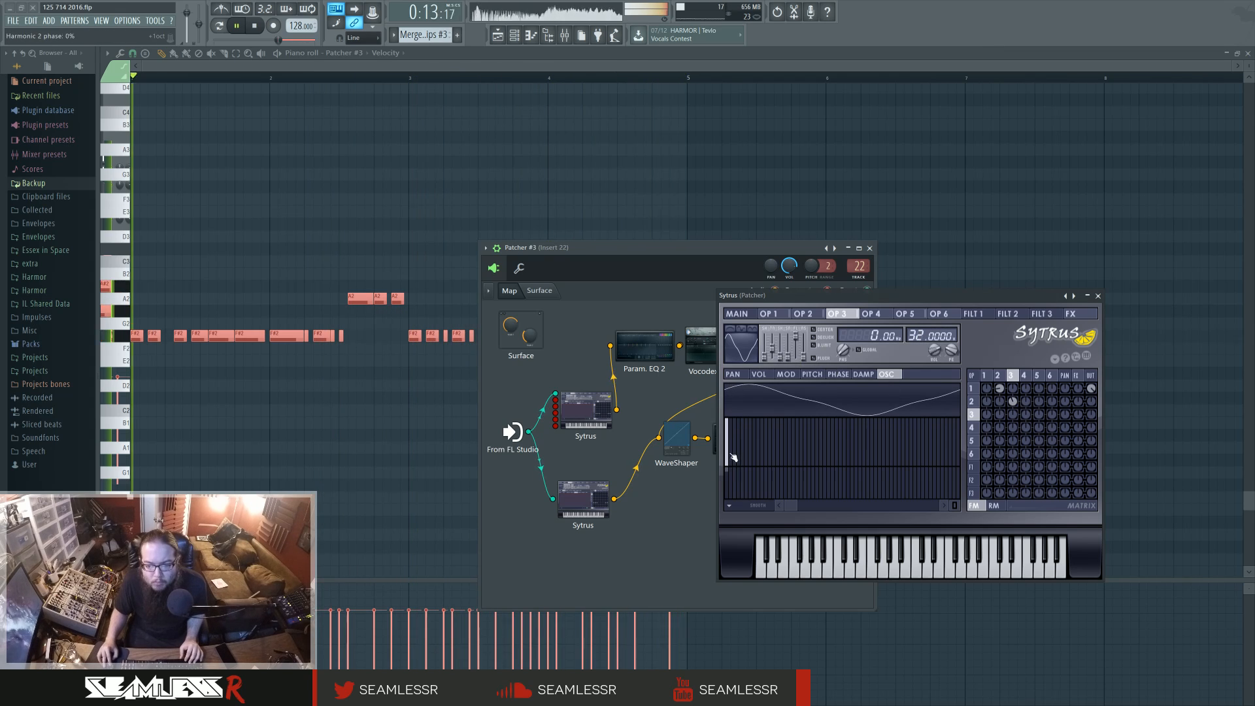
- Try different levels of operator 3's first two harmonics, and set its frequency ratio to 10.0000
{"action": "mouse_move", "coordinate": [731, 455]}
{"action": "left_mouse_down"}
{"action": "mouse_move", "coordinate": [731, 475]}
{"action": "mouse_move", "coordinate": [733, 420]}
{"action": "mouse_move", "coordinate": [737, 449]}
{"action": "left_mouse_up"}
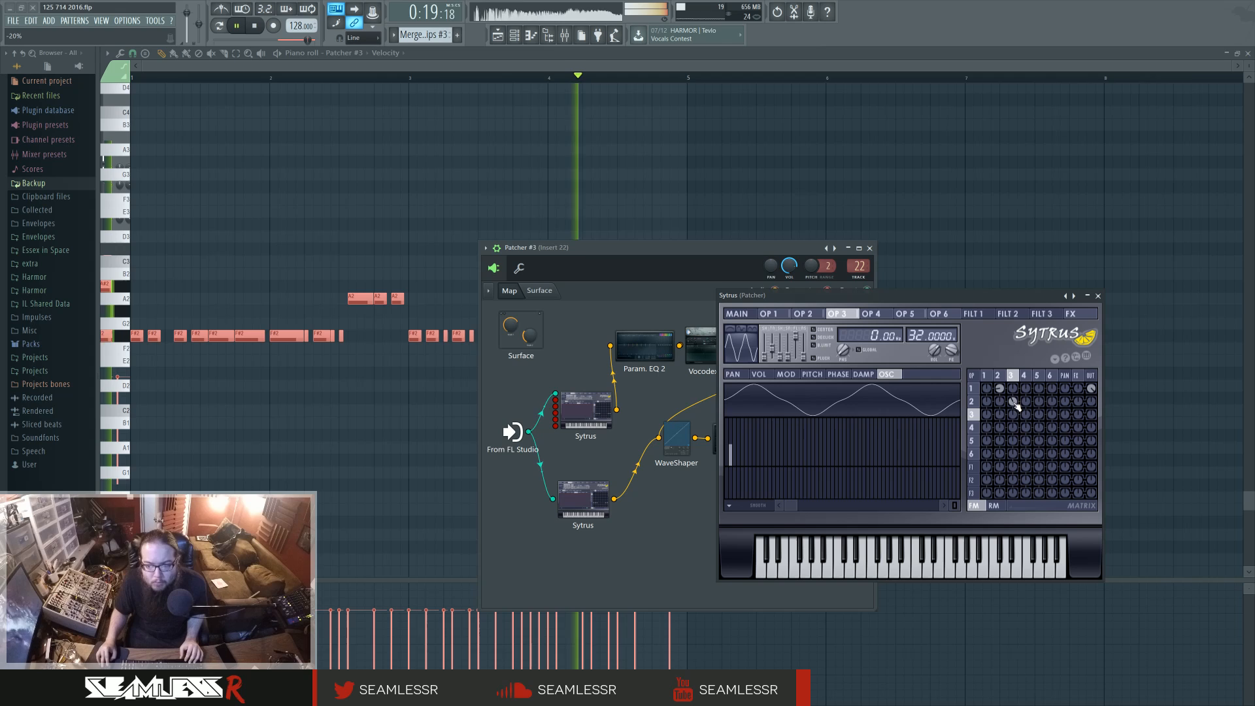
{"action": "left_click_drag", "start_coordinate": [727, 430], "coordinate": [732, 461]}
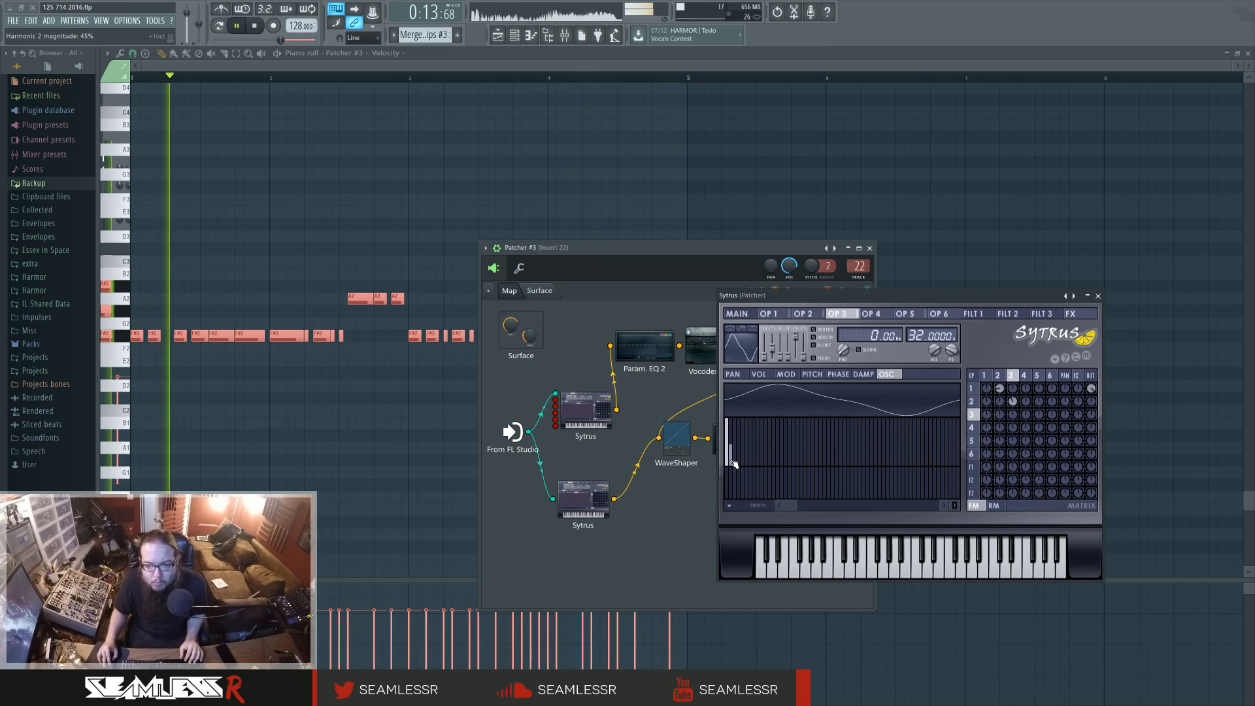
{"action": "left_click_drag", "start_coordinate": [914, 335], "coordinate": [914, 348]}
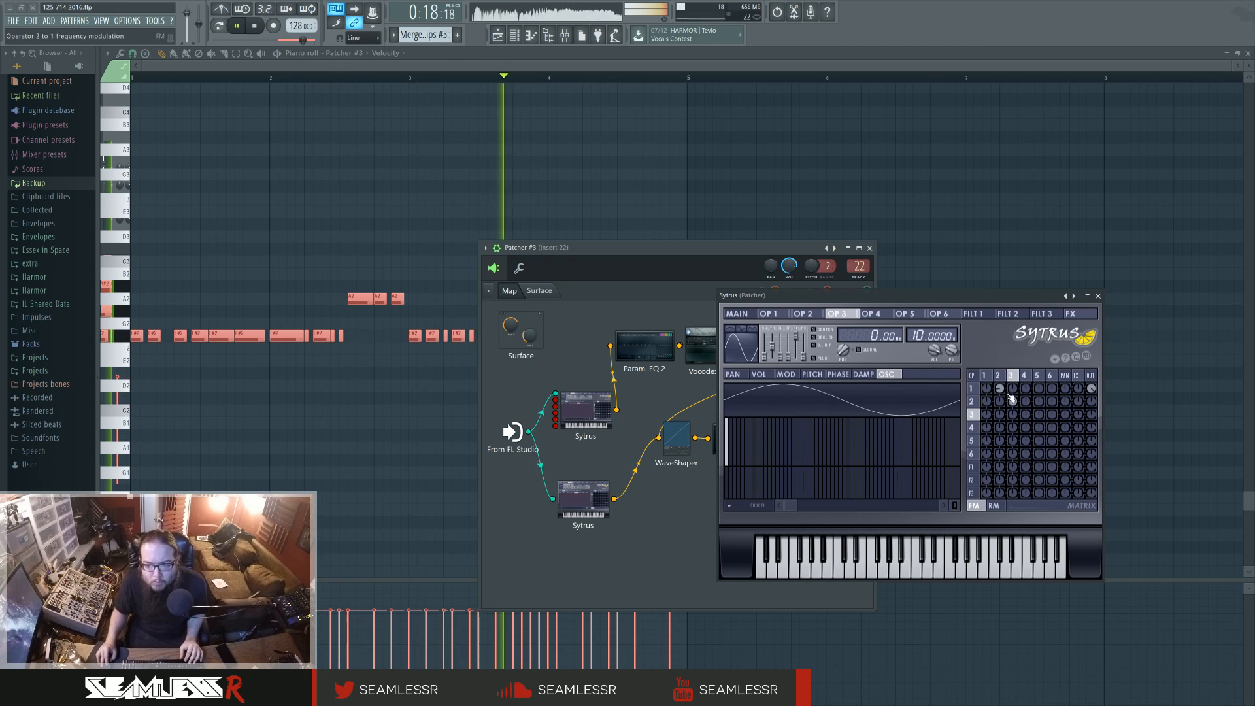
- Set operator 2's frequency ratio to 2.0200, adjust the unison settings of Sytrus, and return to operator 2
{"action": "left_click", "coordinate": [998, 376]}
{"action": "left_click", "coordinate": [987, 376]}
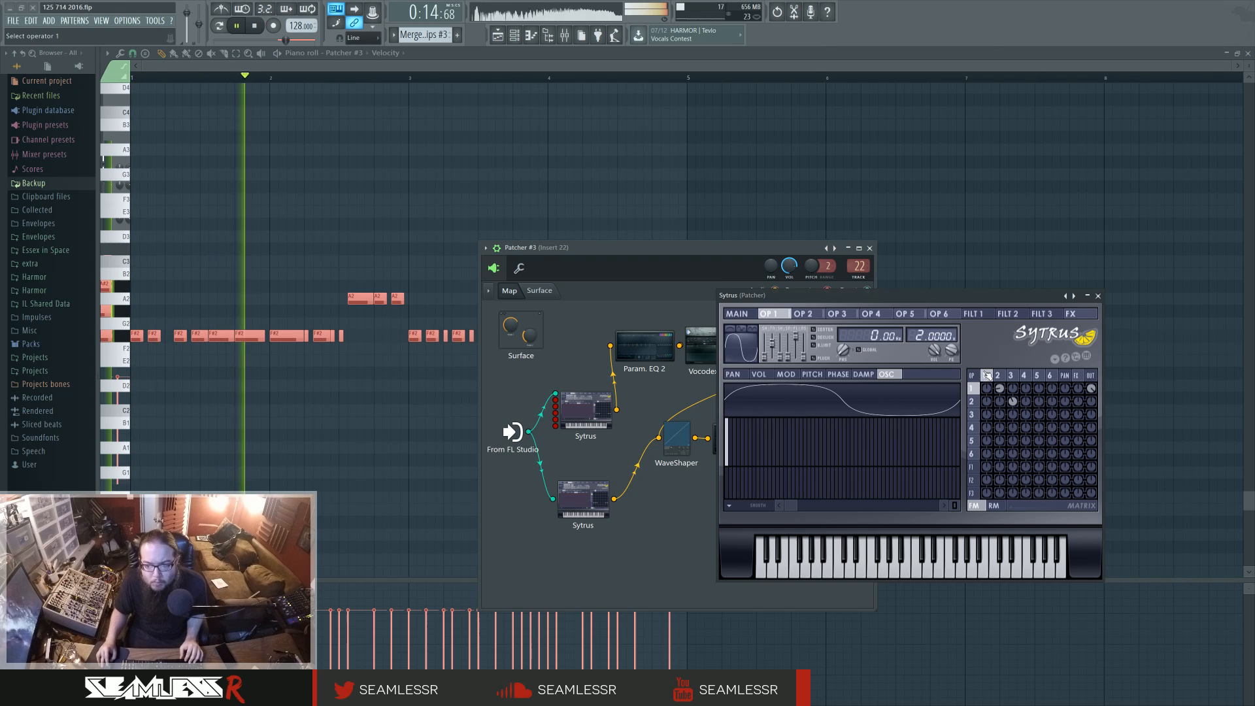
{"action": "left_click", "coordinate": [999, 376]}
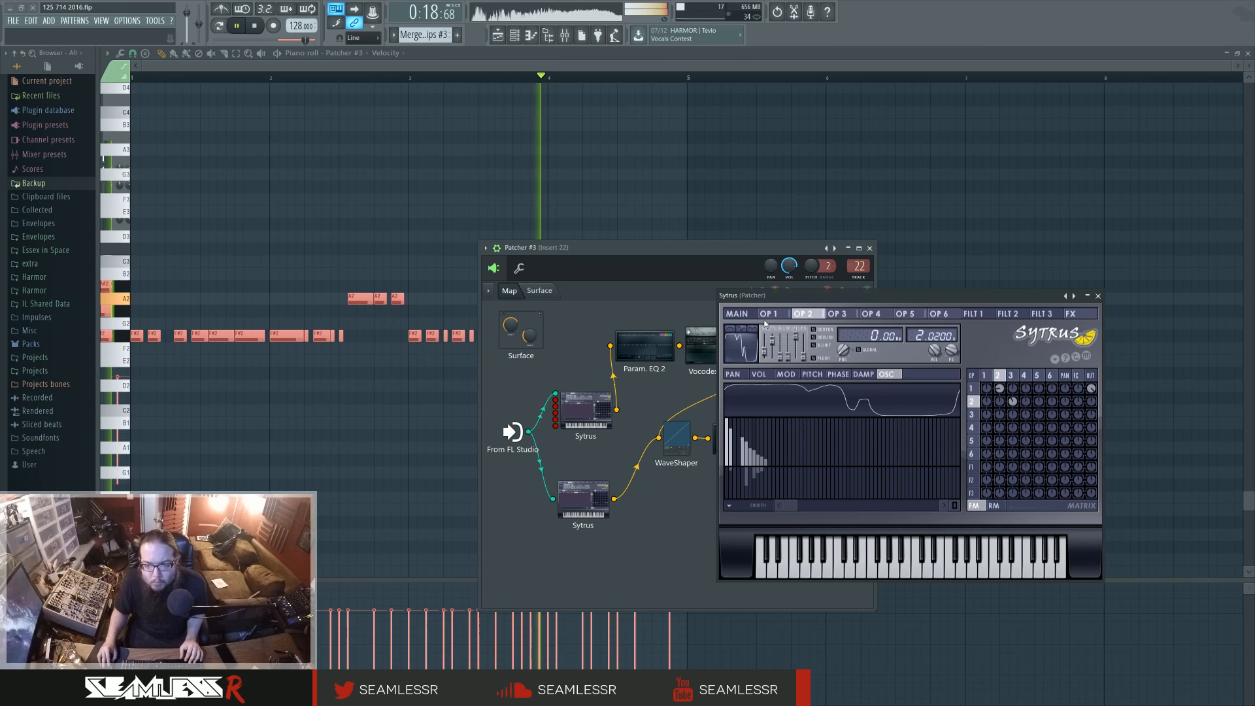
{"action": "left_click", "coordinate": [738, 314]}
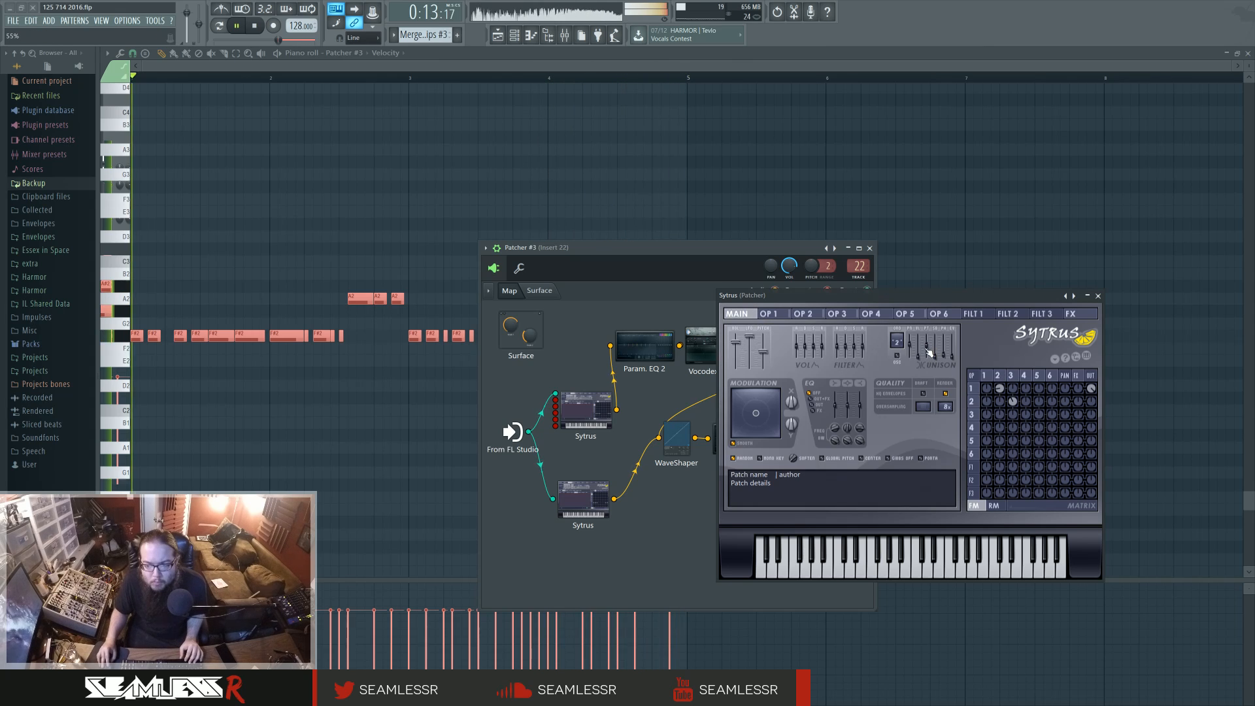
{"action": "left_click", "coordinate": [998, 376]}
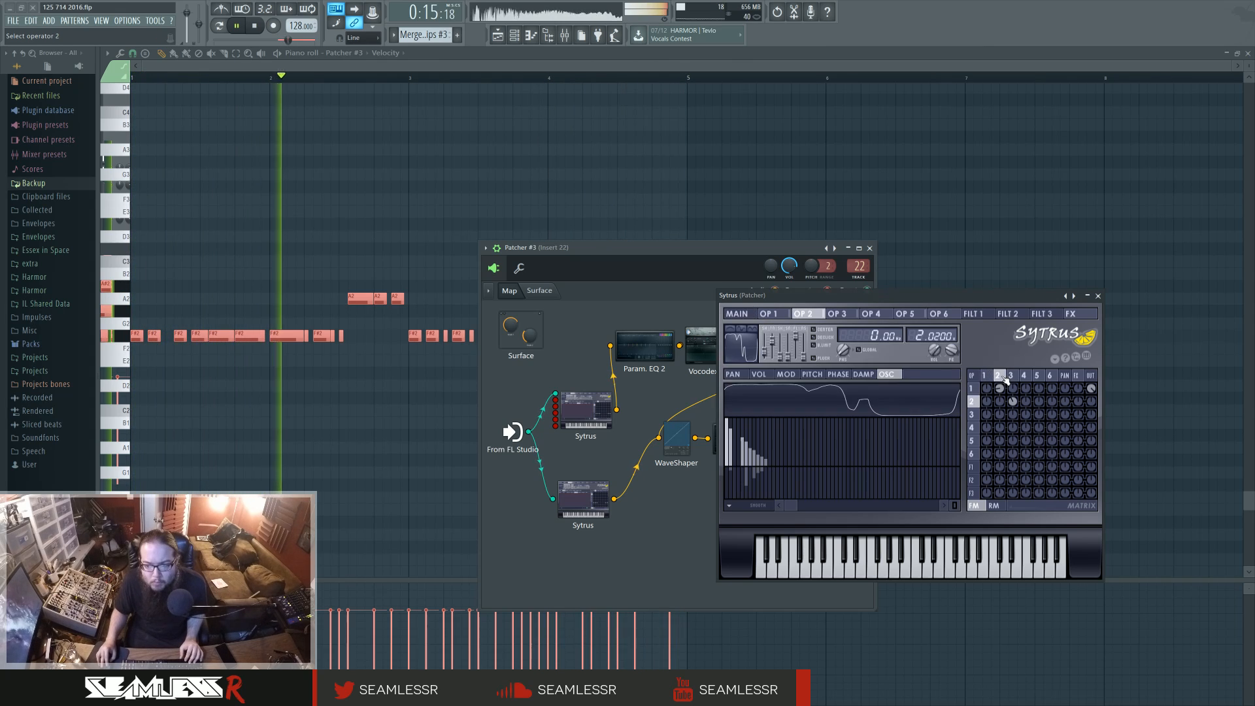
- Set operator 2's frequency ratio to 2.0000 in the upper Sytrus
{"action": "left_click", "coordinate": [1011, 376]}
{"action": "left_click", "coordinate": [999, 376]}
{"action": "left_click_drag", "start_coordinate": [937, 337], "coordinate": [938, 317]}
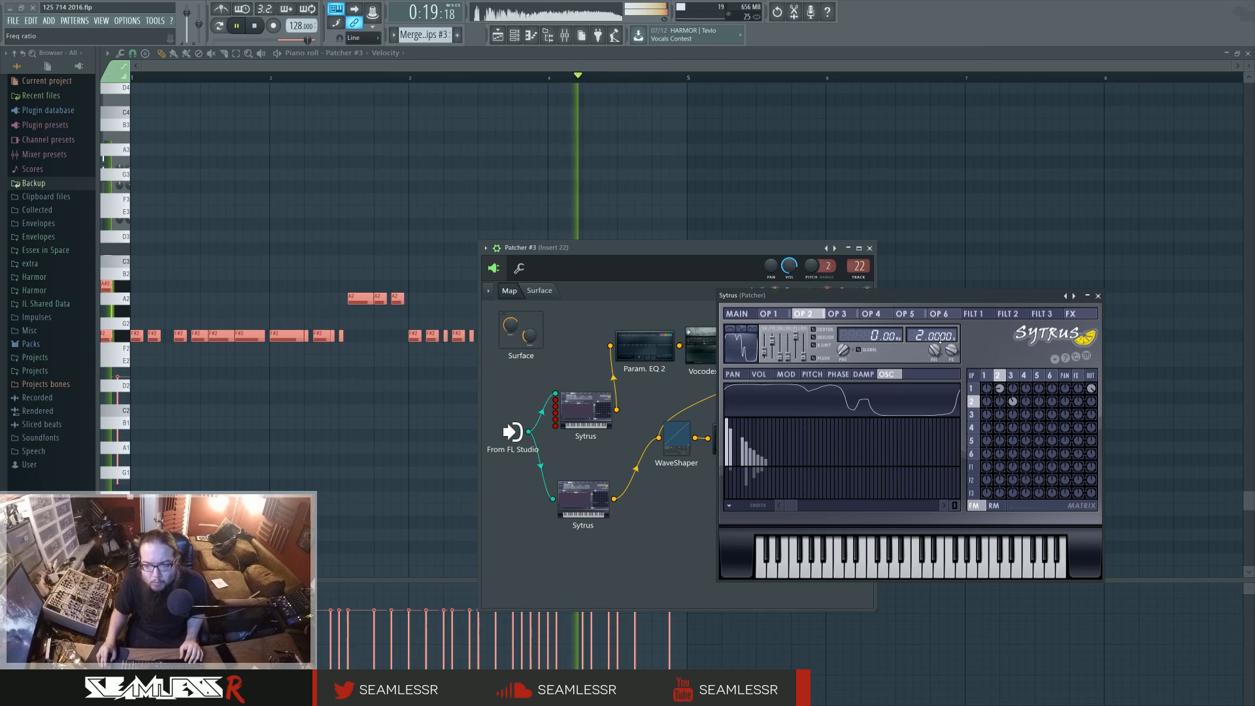
- Return Sytrus to its main settings and adjust the formant shift in Vocodex
{"action": "left_click", "coordinate": [732, 317]}
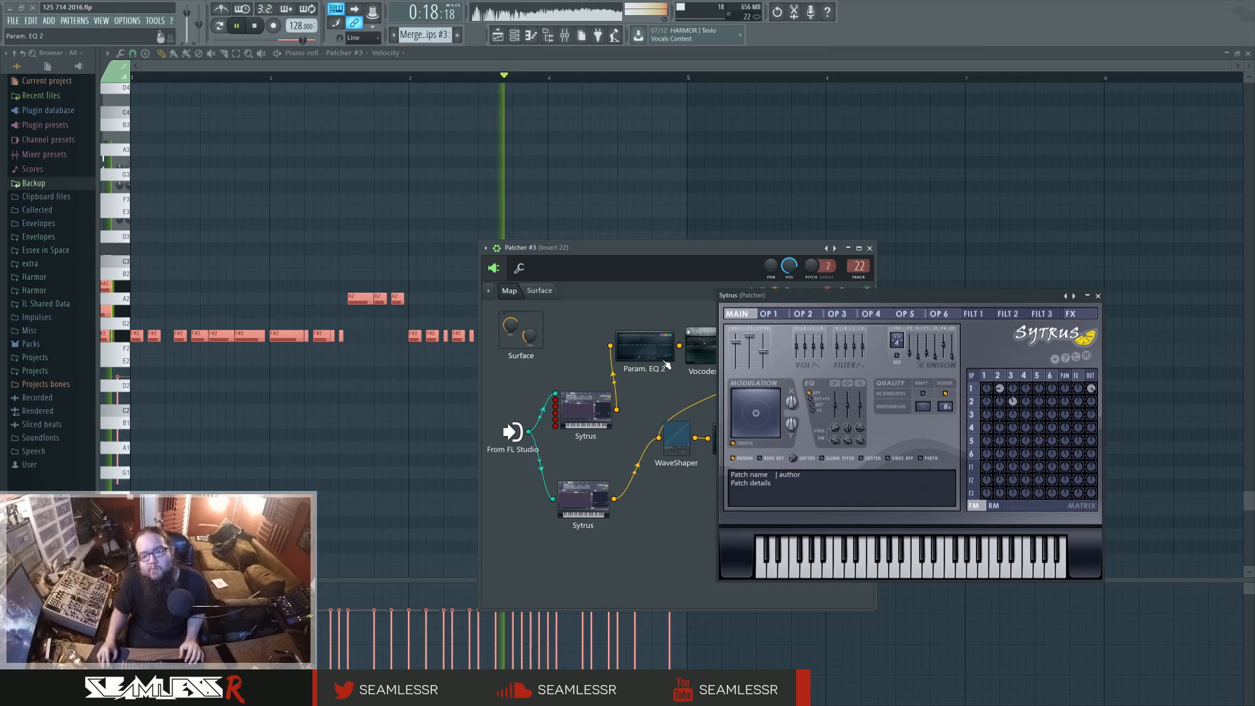
{"action": "left_click", "coordinate": [701, 346]}
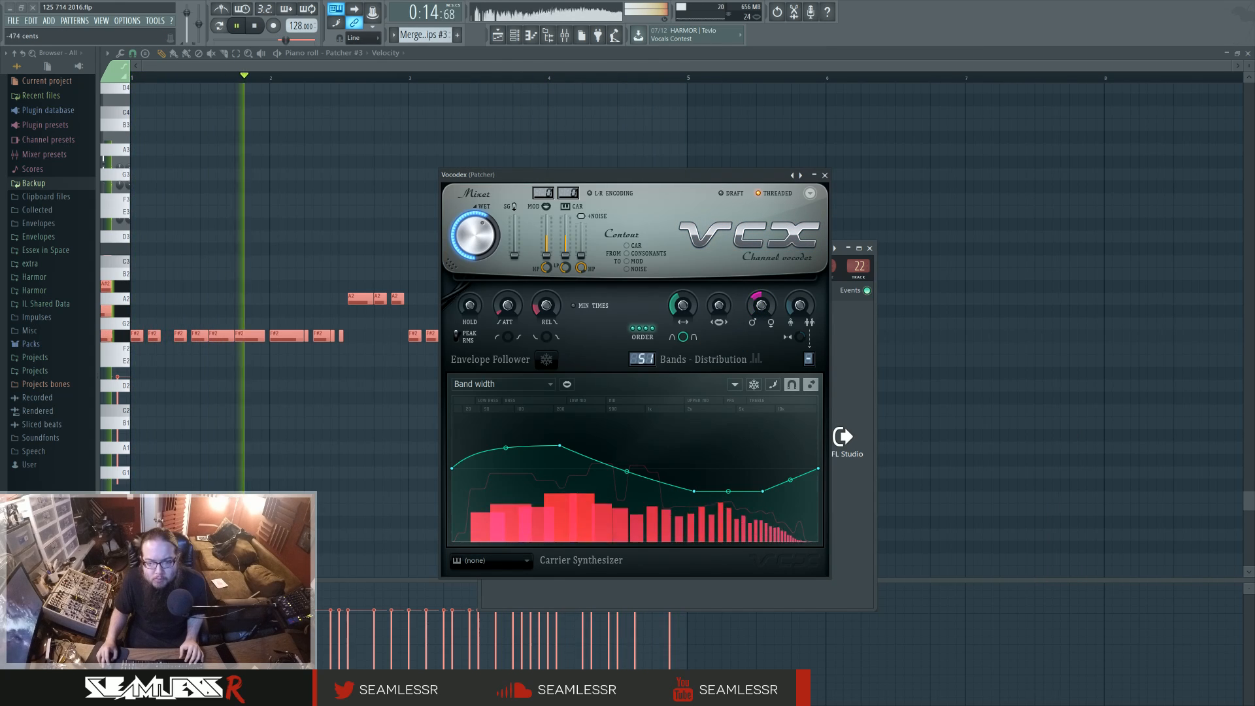
{"action": "left_click", "coordinate": [825, 175]}
- Try the upper Sytrus's main pitch at +12 semitones, return it to 0, and view operator 1
{"action": "left_click", "coordinate": [582, 415]}
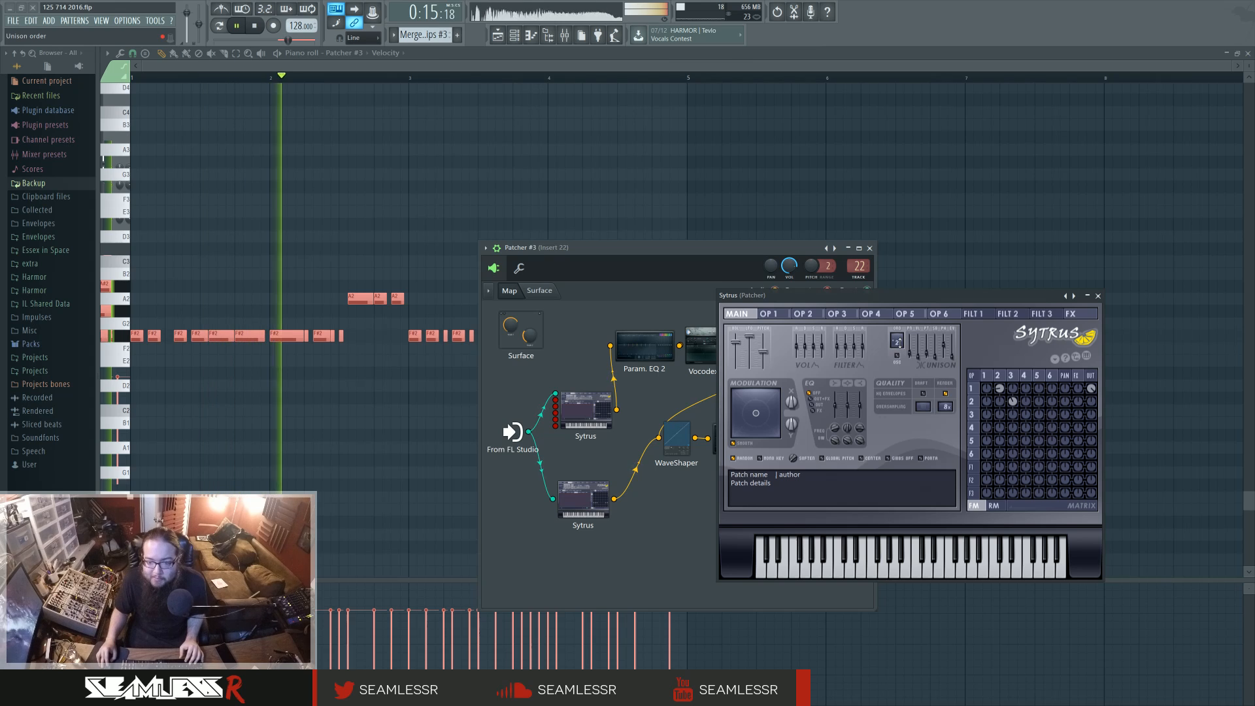
{"action": "left_click_drag", "start_coordinate": [763, 353], "coordinate": [765, 361]}
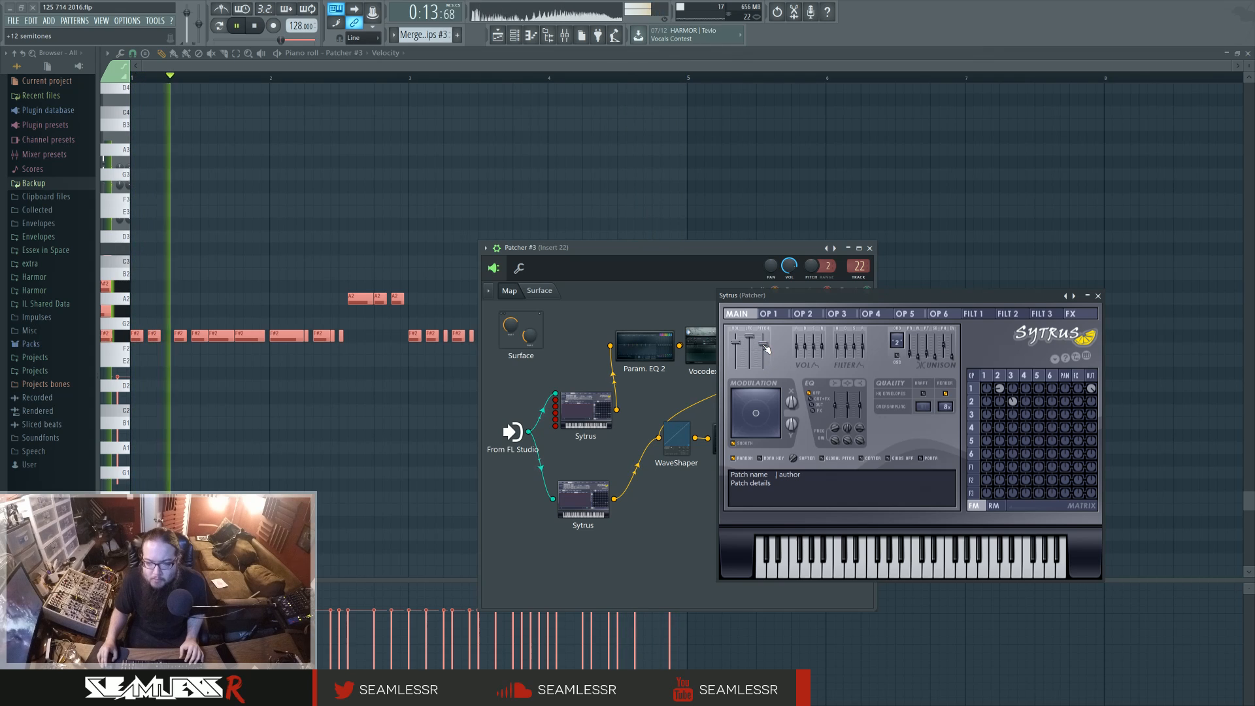
{"action": "left_click_drag", "start_coordinate": [763, 345], "coordinate": [764, 352]}
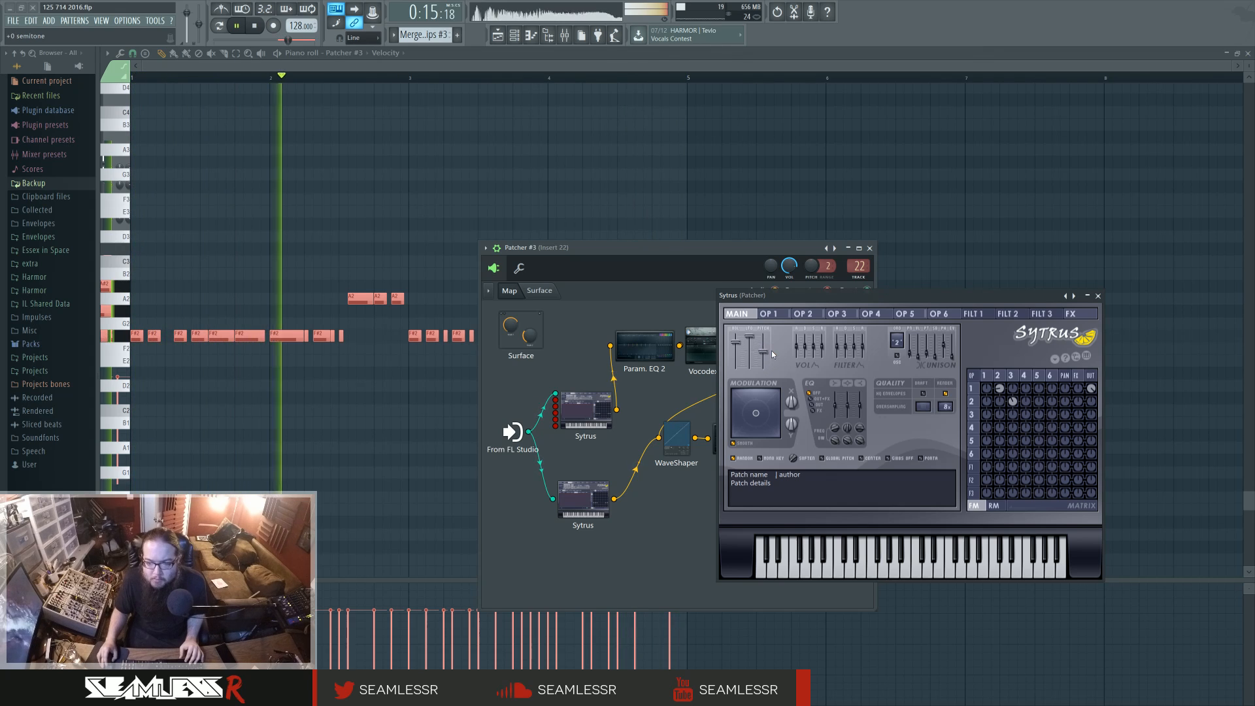
{"action": "left_click", "coordinate": [986, 378]}
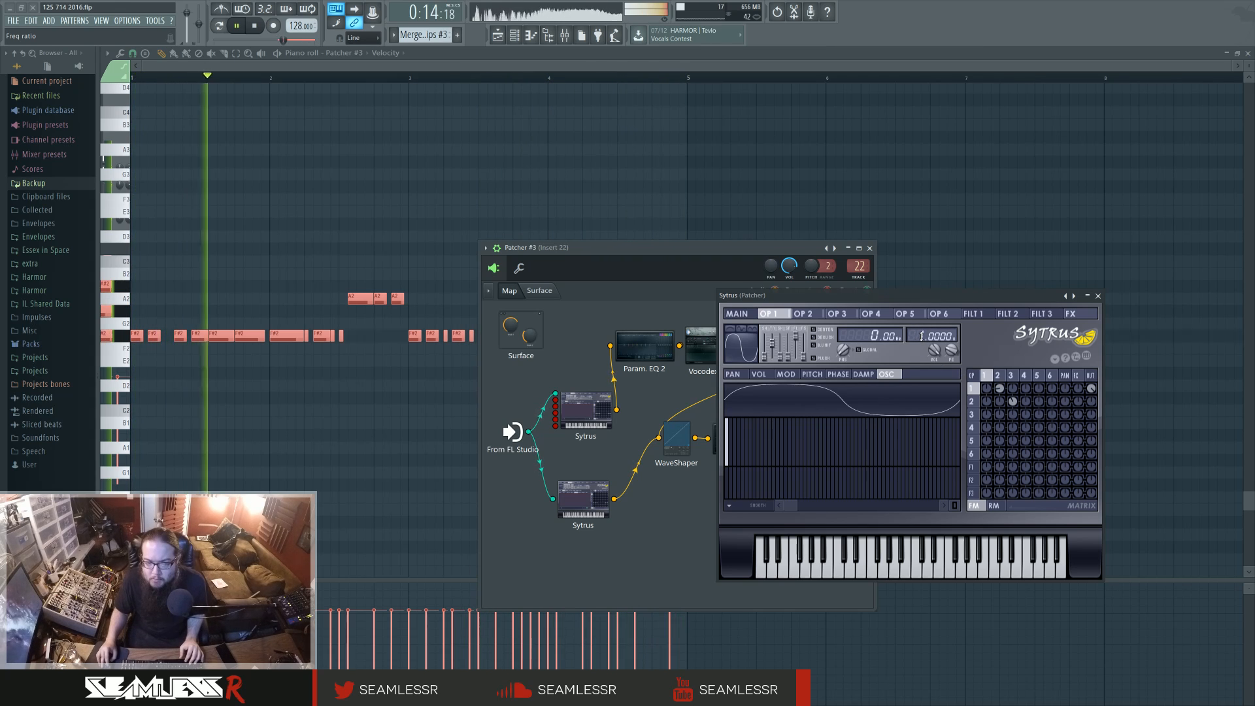
- Set Vocodex's envelope hold to about 68 ms and its overall band width to about 127%
{"action": "left_click", "coordinate": [699, 336]}
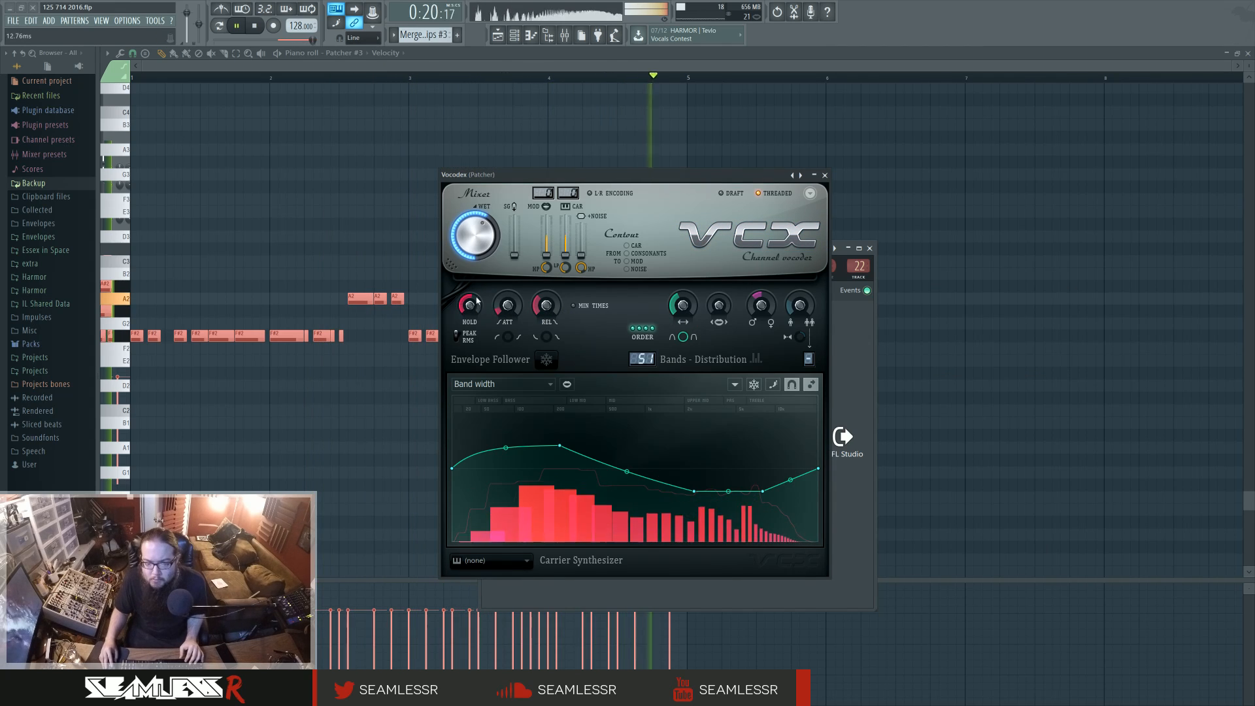
{"action": "left_click_drag", "start_coordinate": [476, 310], "coordinate": [478, 288]}
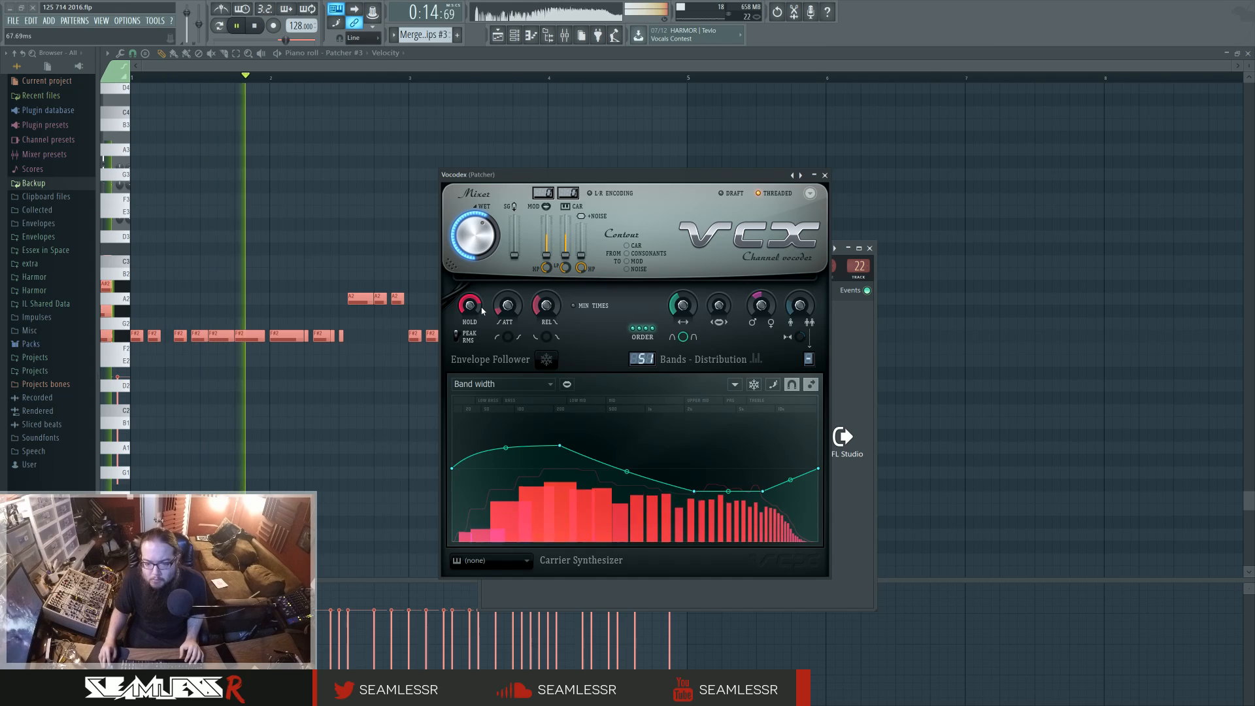
{"action": "left_click_drag", "start_coordinate": [683, 302], "coordinate": [683, 302]}
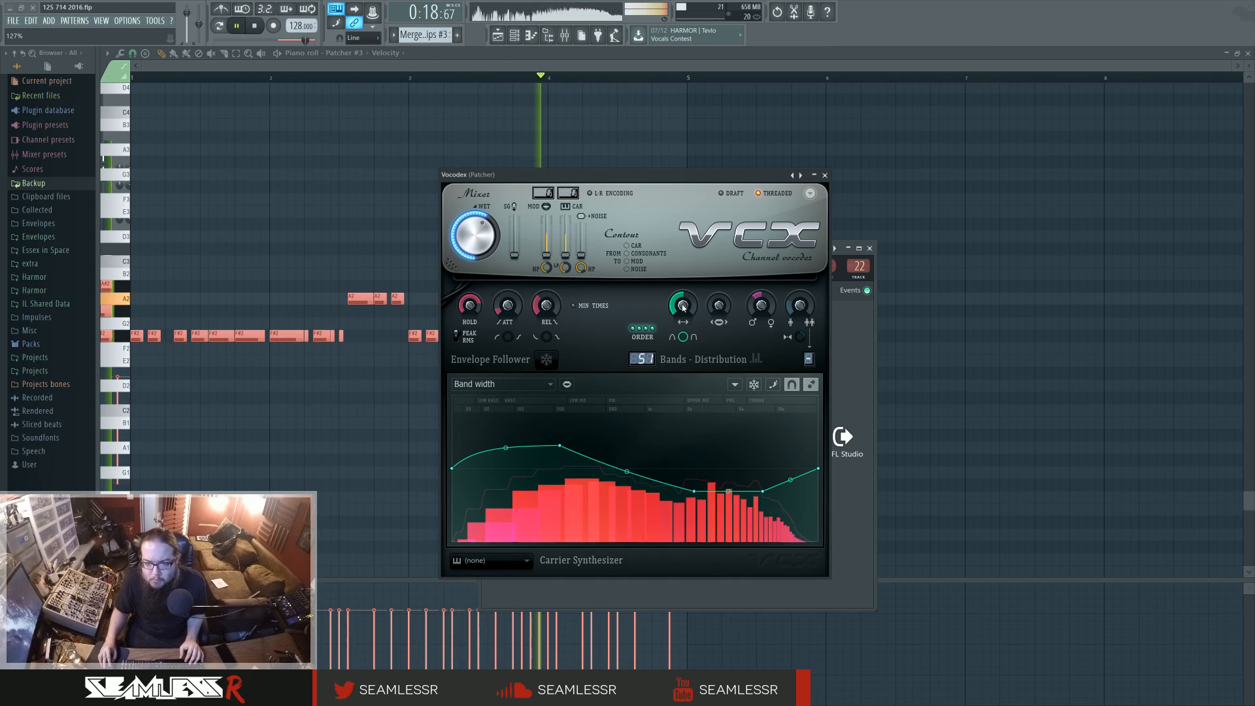
{"action": "left_click", "coordinate": [825, 176]}
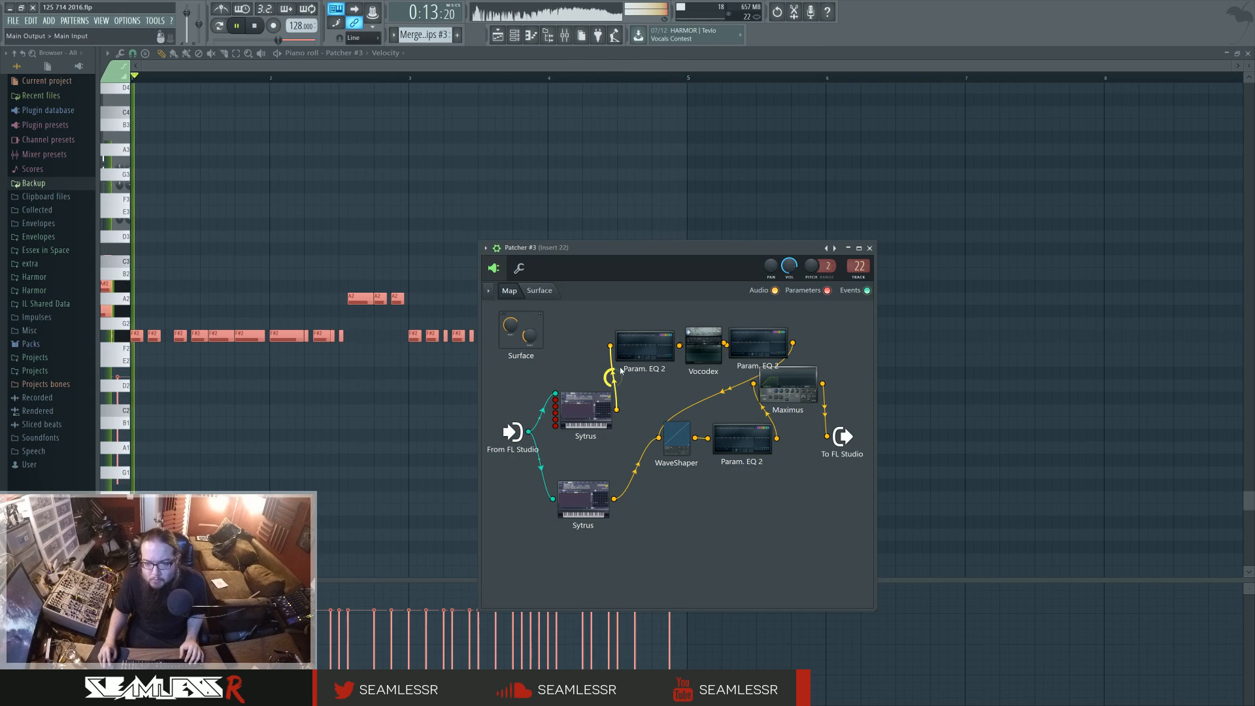
- Shift Maximus aside in the Patcher map and insert ValhallaRoom directly ahead of it
{"action": "double_click", "coordinate": [591, 407]}
{"action": "left_click", "coordinate": [1099, 298]}
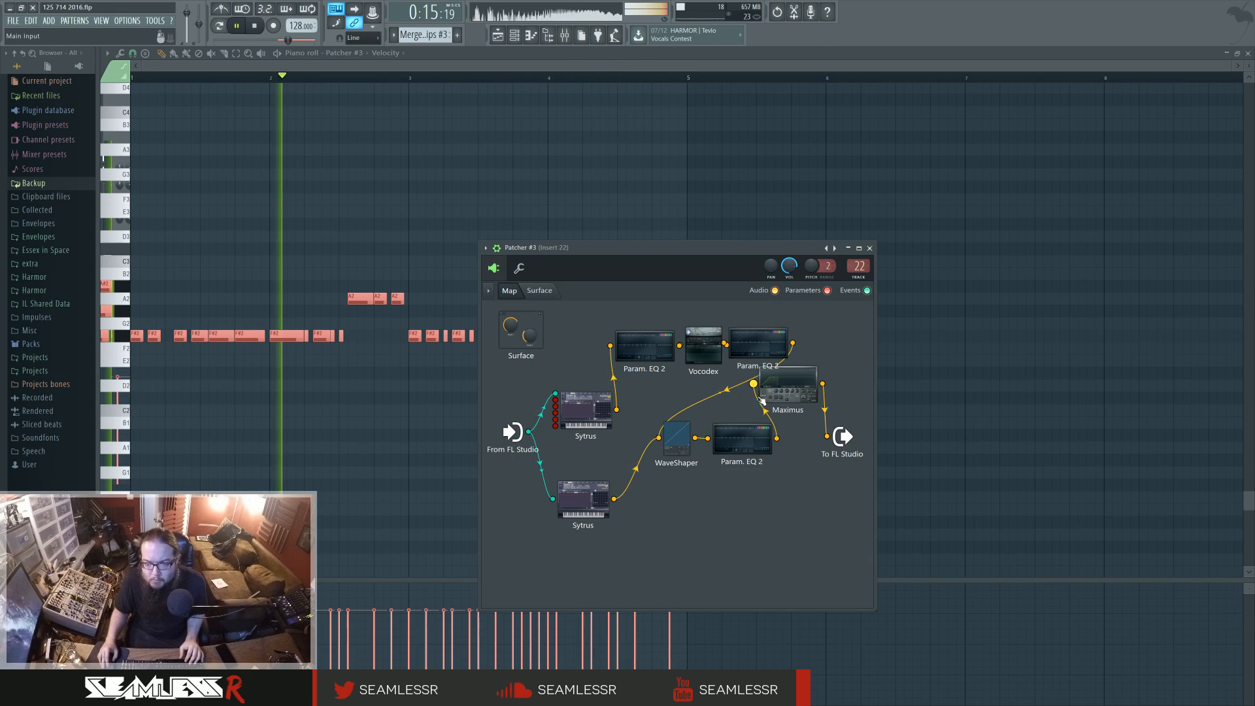
{"action": "left_click_drag", "start_coordinate": [789, 384], "coordinate": [809, 385]}
{"action": "key", "text": "F8"}
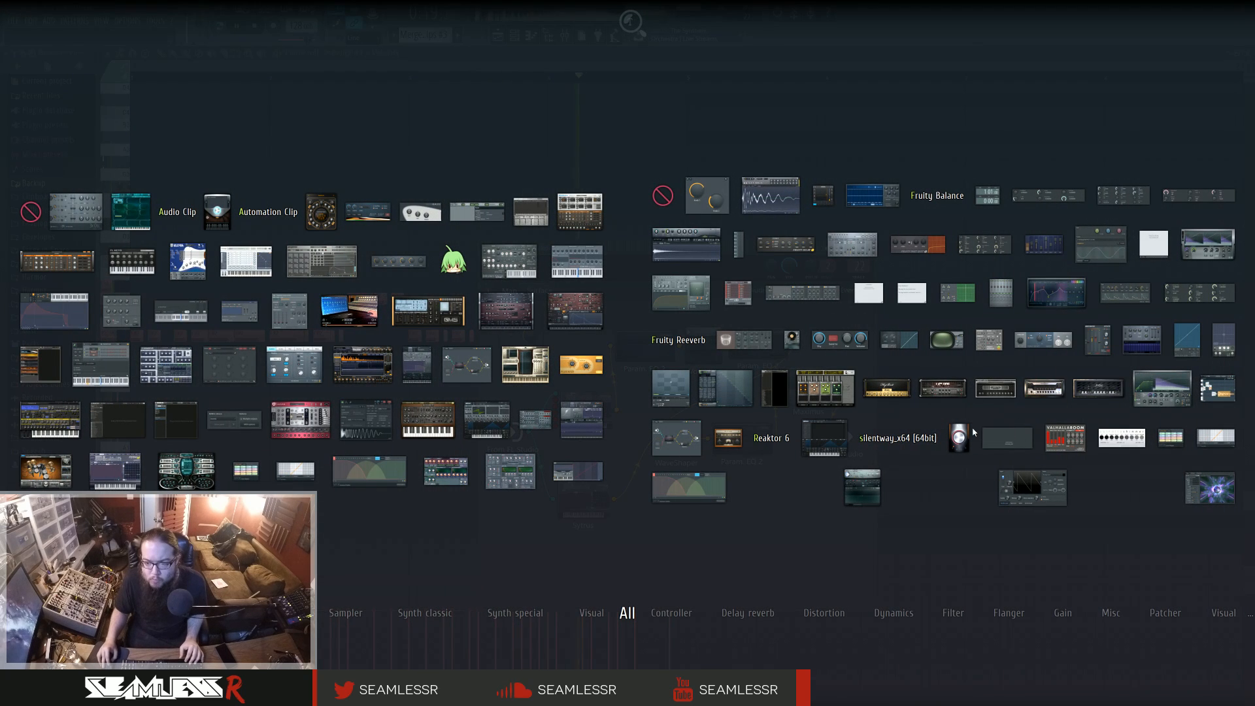
{"action": "left_click_drag", "start_coordinate": [1067, 447], "coordinate": [726, 388]}
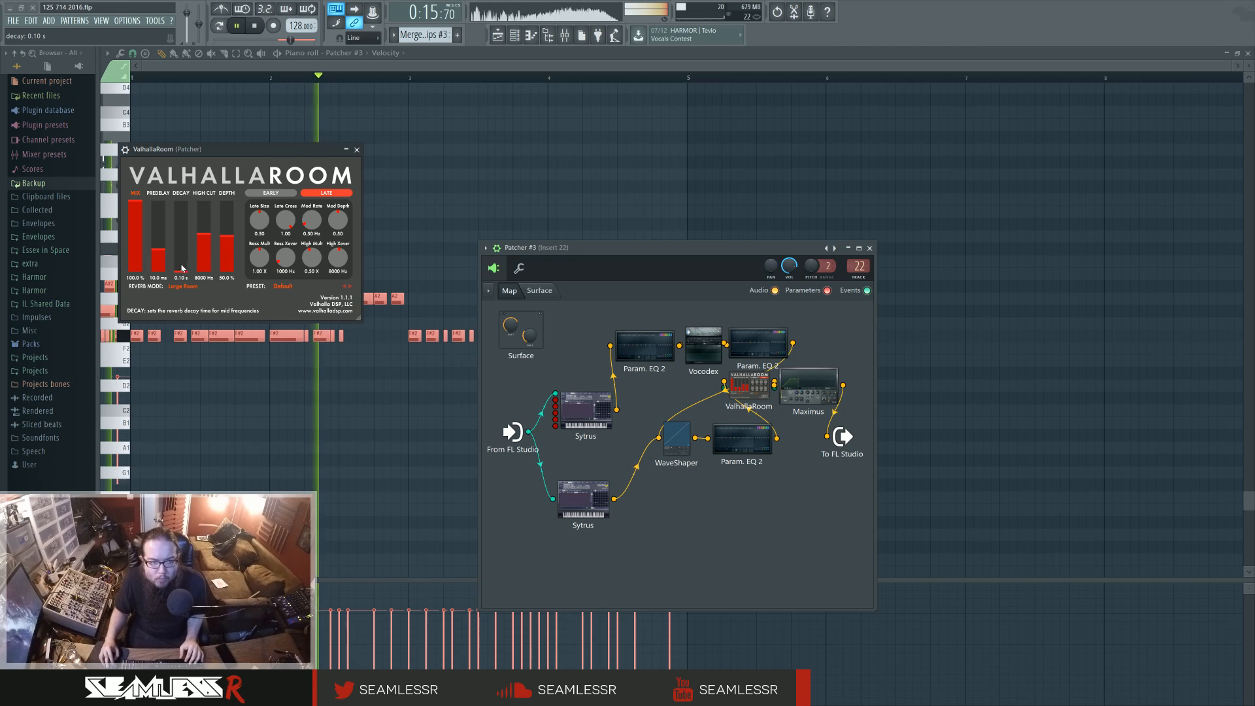
- Set ValhallaRoom to 14.7% mix, 0 ms predelay, 0.11 s decay, 16.1% depth and a 15000 Hz high cut
{"action": "left_click_drag", "start_coordinate": [202, 243], "coordinate": [226, 261]}
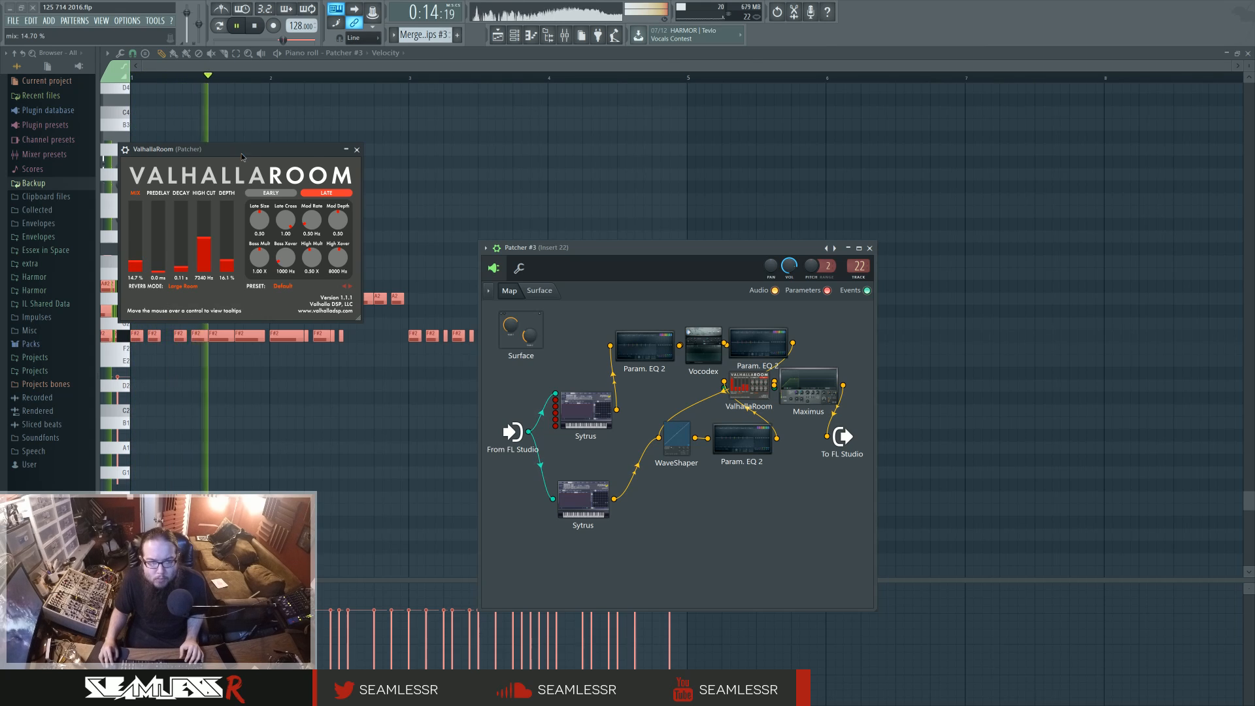
{"action": "left_click_drag", "start_coordinate": [241, 156], "coordinate": [800, 323]}
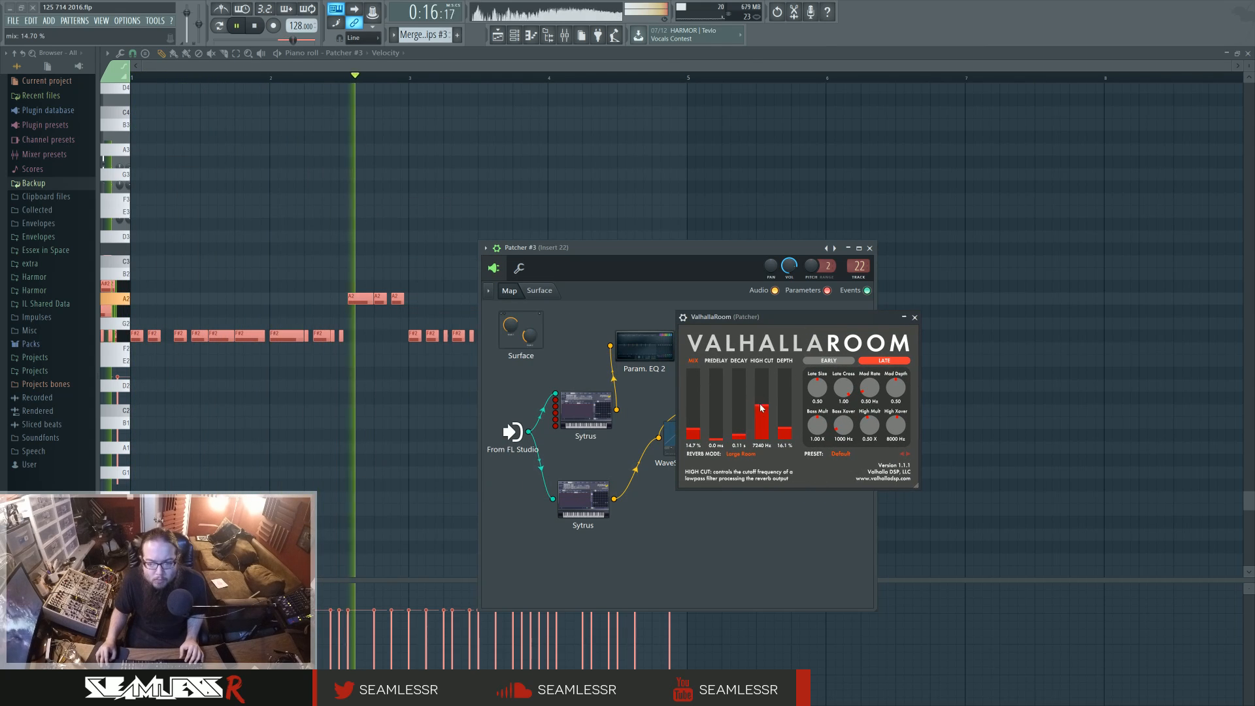
{"action": "left_click_drag", "start_coordinate": [760, 408], "coordinate": [761, 373]}
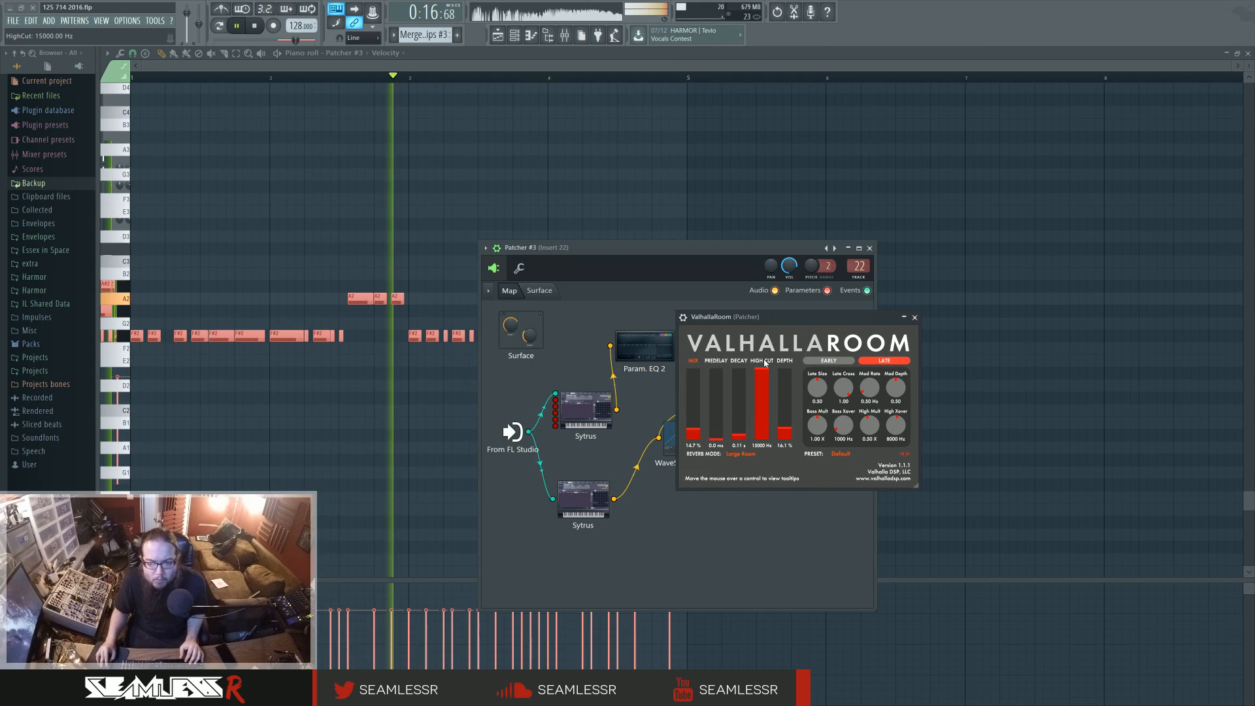
{"action": "left_click", "coordinate": [915, 318]}
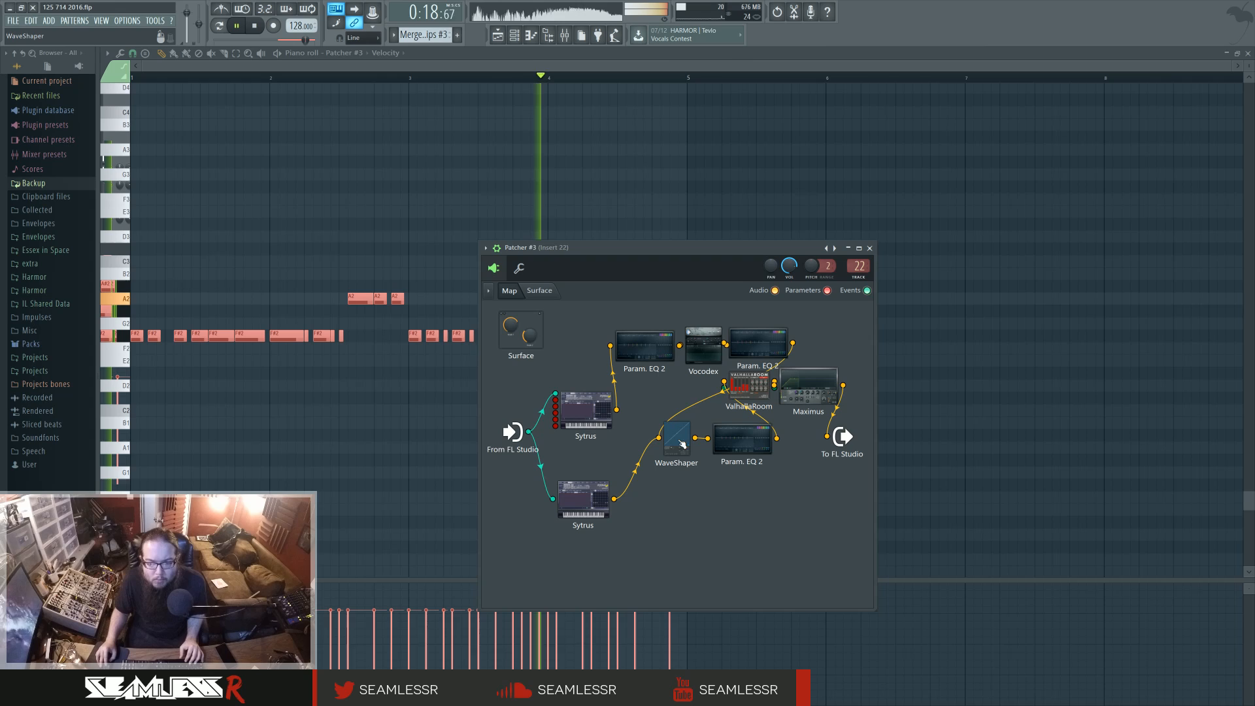
- In the playlist, mute Merged clips #3 and its five Patcher #3 automation clips, and collapse tracks 16 to 20
{"action": "left_click", "coordinate": [498, 37]}
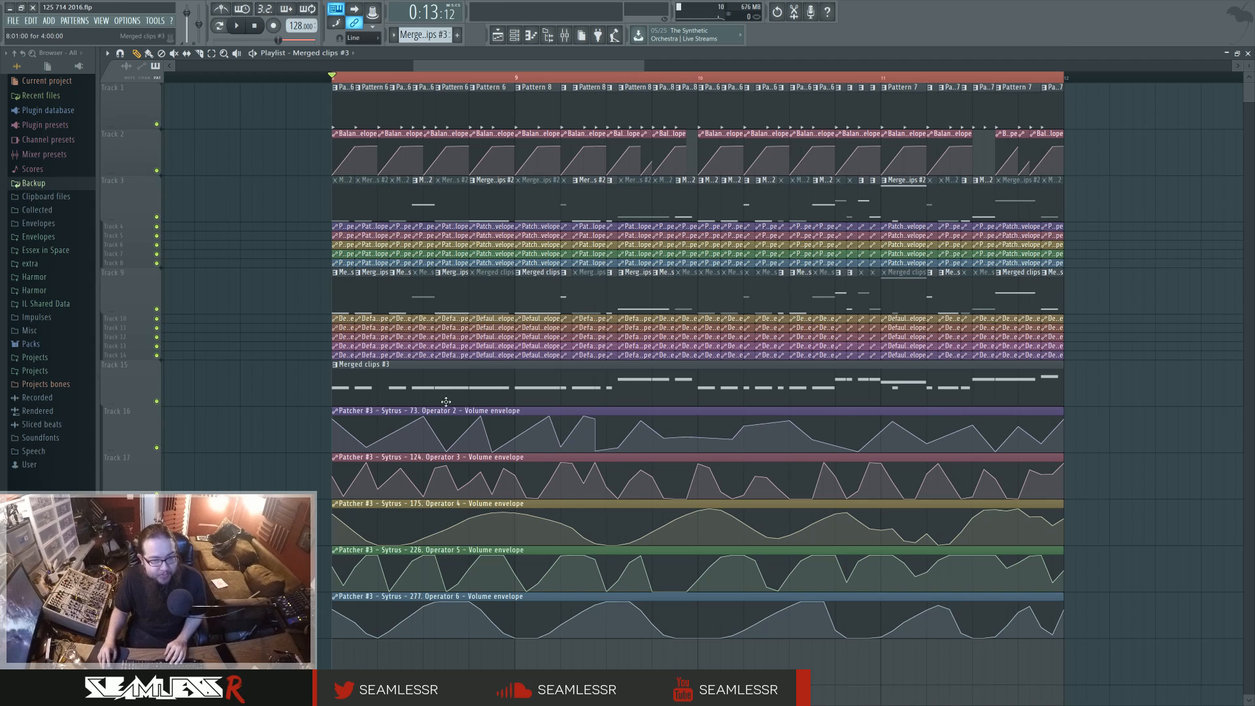
{"action": "left_click_drag", "start_coordinate": [445, 402], "coordinate": [462, 640]}
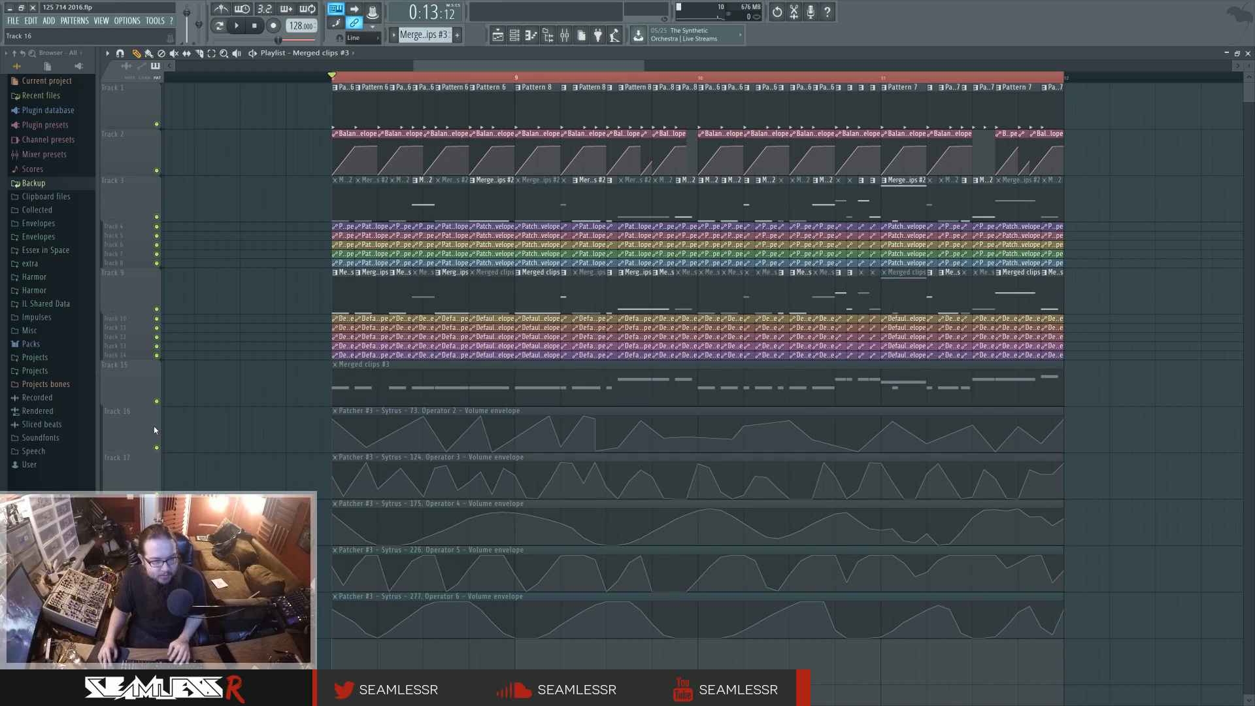
{"action": "right_click", "coordinate": [104, 446]}
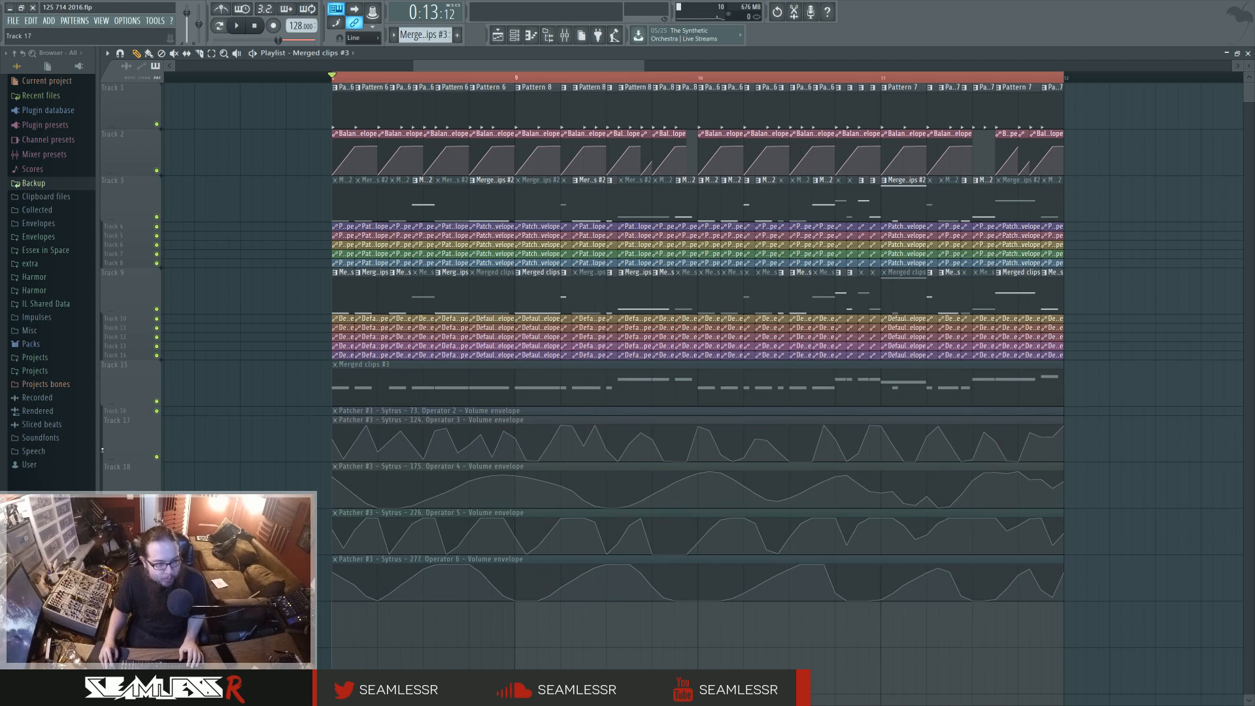
{"action": "right_click", "coordinate": [104, 456]}
{"action": "right_click", "coordinate": [104, 466]}
{"action": "right_click", "coordinate": [104, 476]}
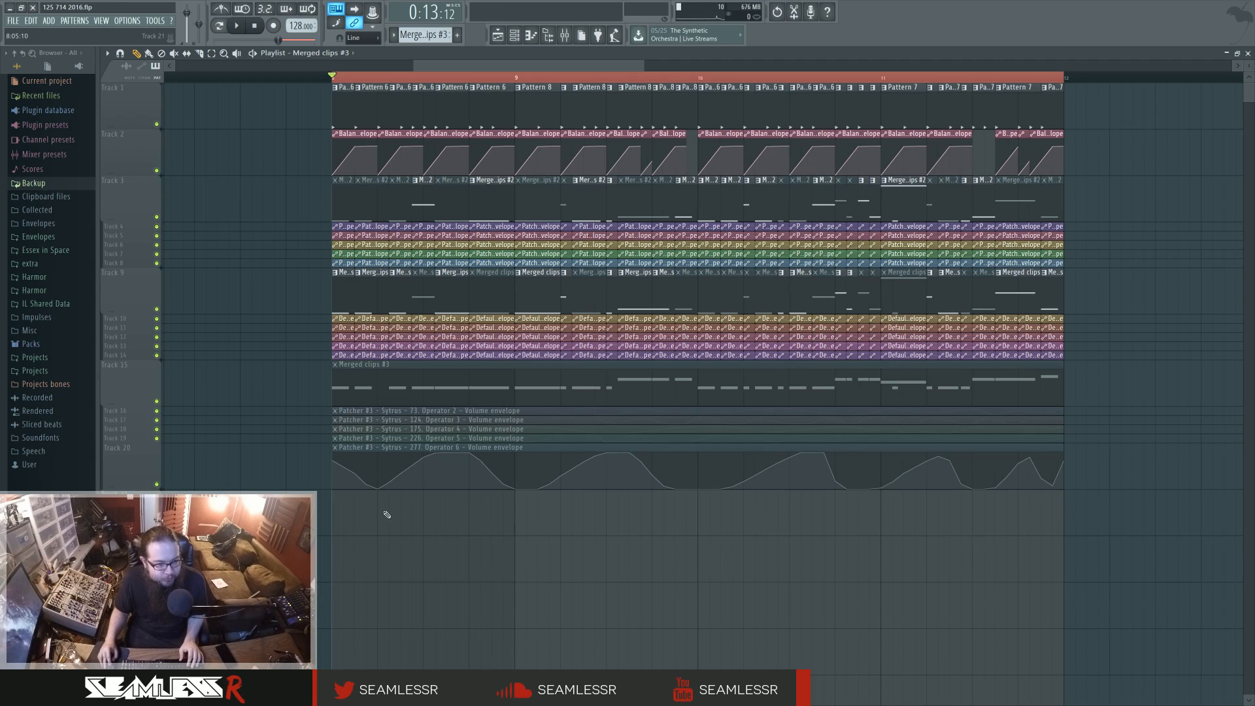
{"action": "right_click", "coordinate": [102, 485]}
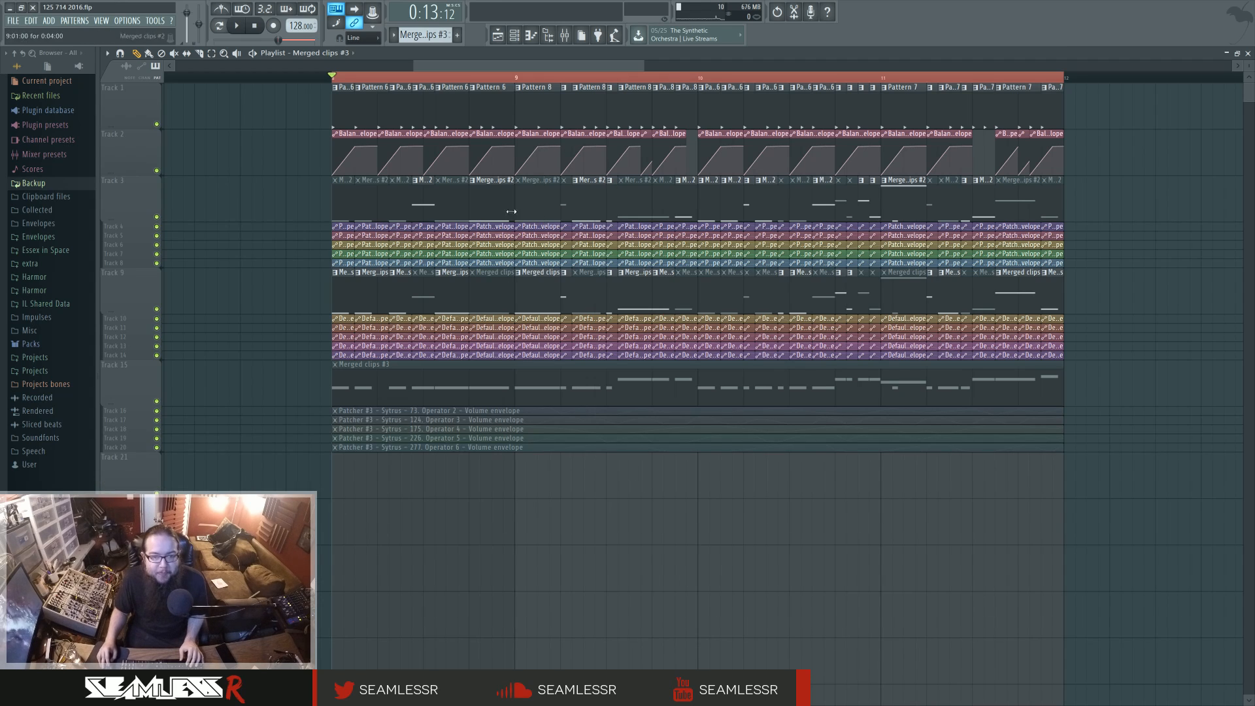
- Check the mixer routing of insert 22, return to the playlist and play the arrangement
{"action": "left_click", "coordinate": [570, 36]}
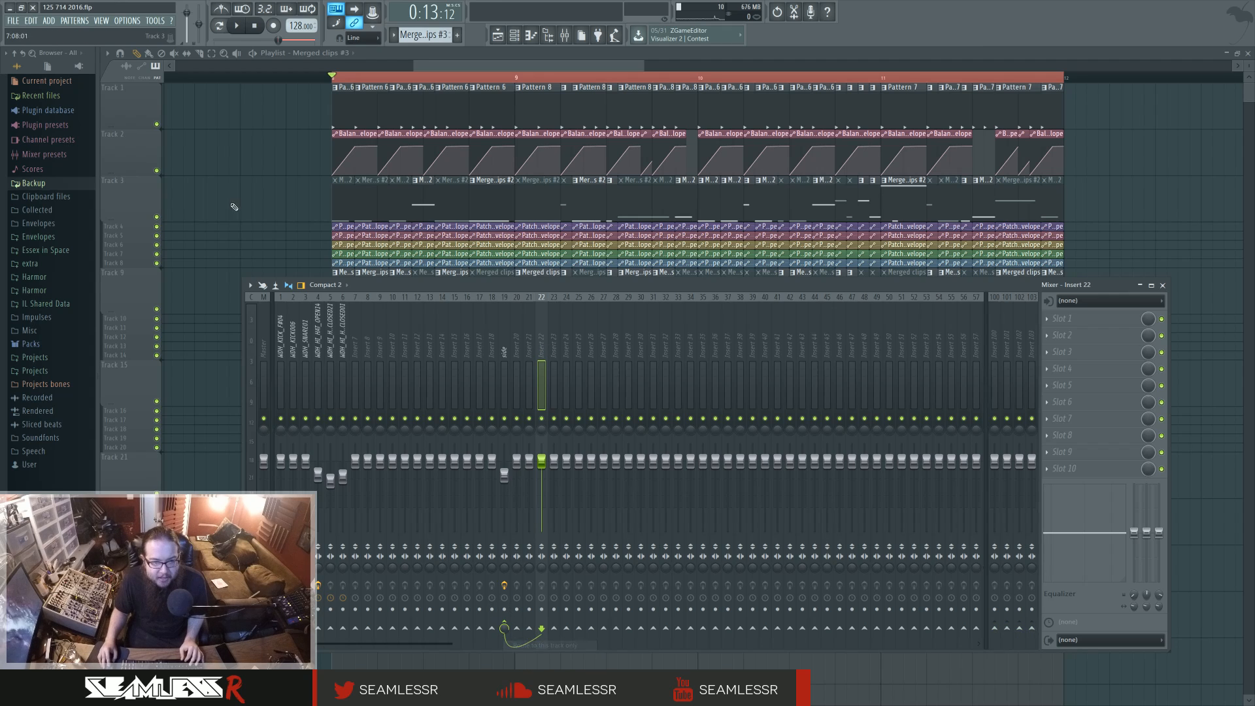
{"action": "key", "text": "F9"}
{"action": "key", "text": "space"}
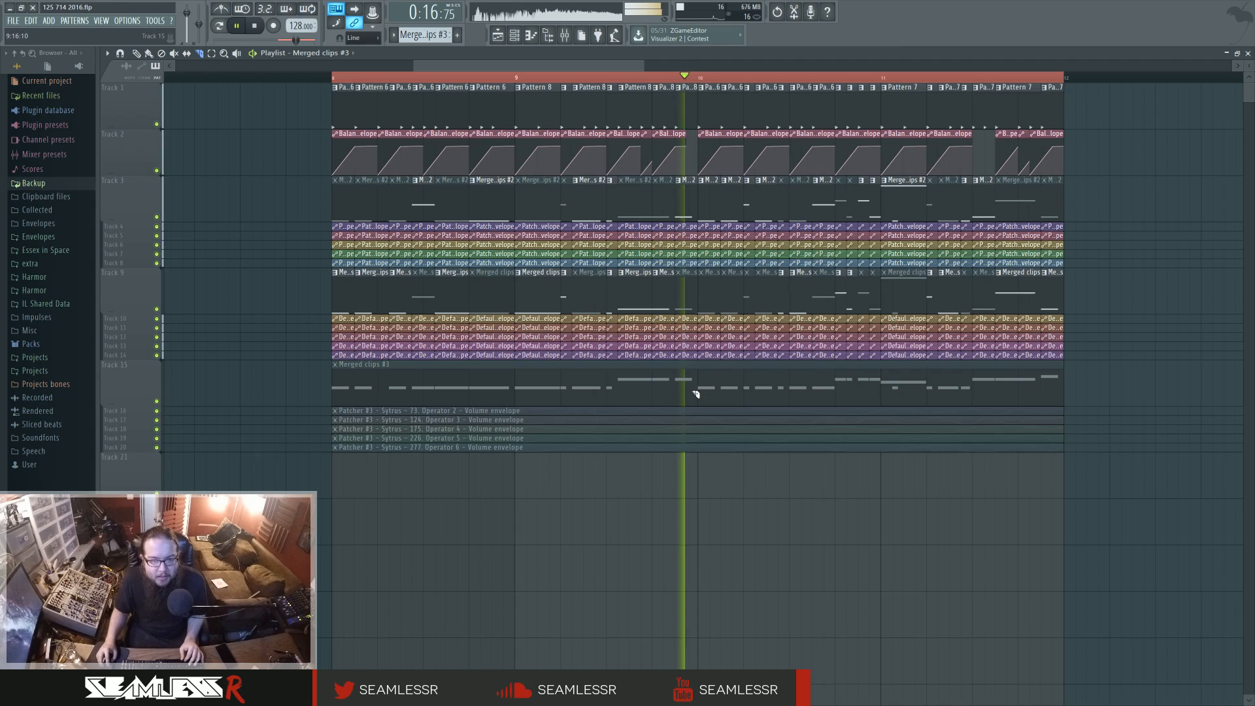
{"action": "key", "text": "space"}
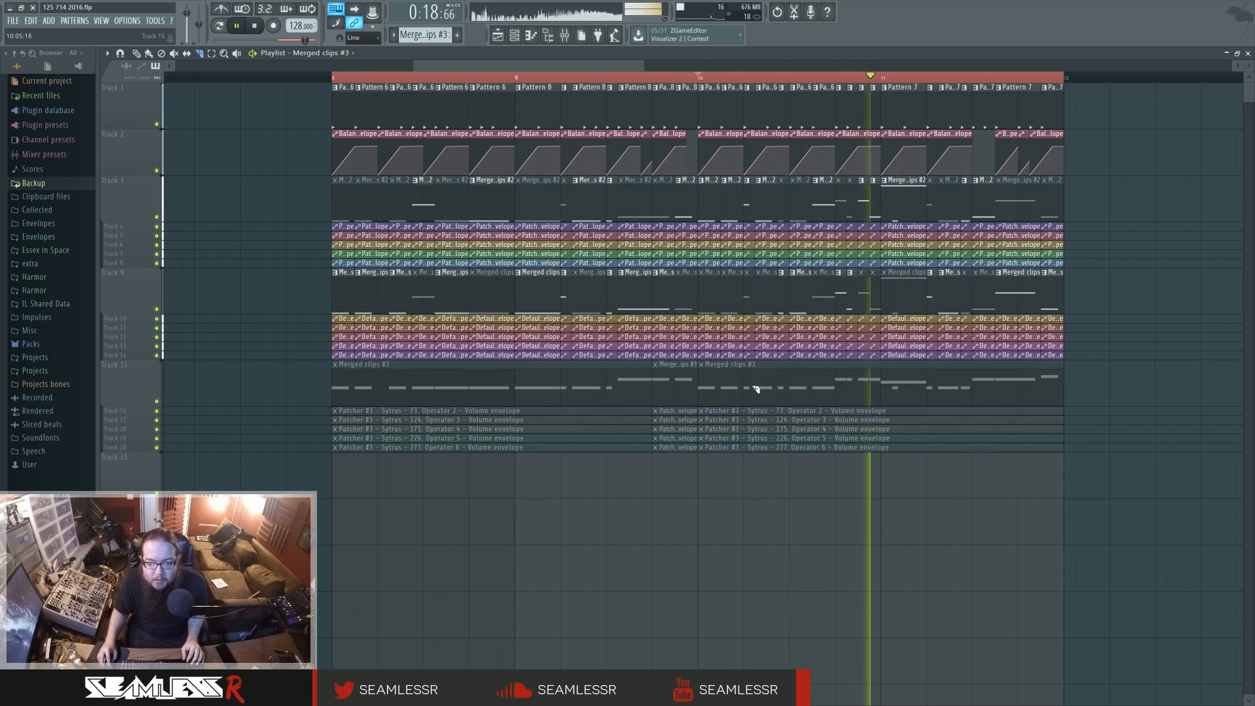
- Slice Merged clips #3 and its automation clips at beats 2 and 3 of bars 10 and 11
{"action": "left_click_drag", "start_coordinate": [754, 421], "coordinate": [752, 452]}
{"action": "left_click_drag", "start_coordinate": [793, 374], "coordinate": [792, 452]}
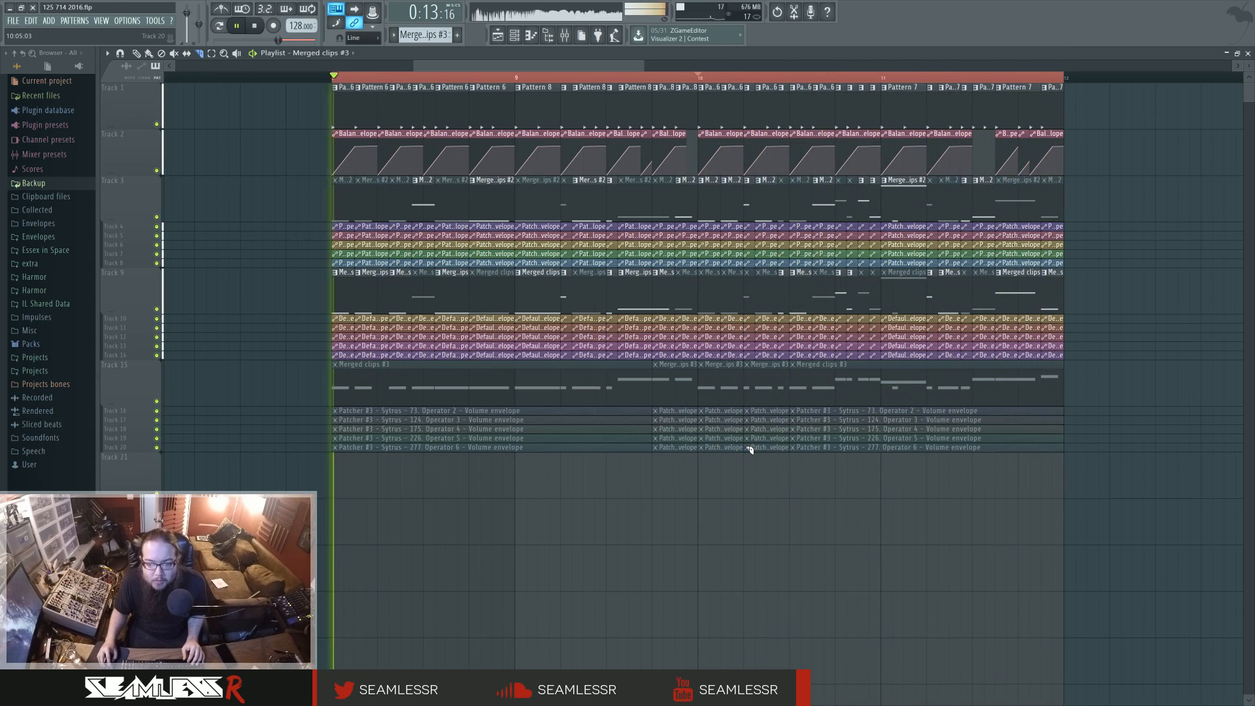
{"action": "left_click_drag", "start_coordinate": [937, 391], "coordinate": [936, 453]}
{"action": "left_click_drag", "start_coordinate": [978, 392], "coordinate": [977, 453]}
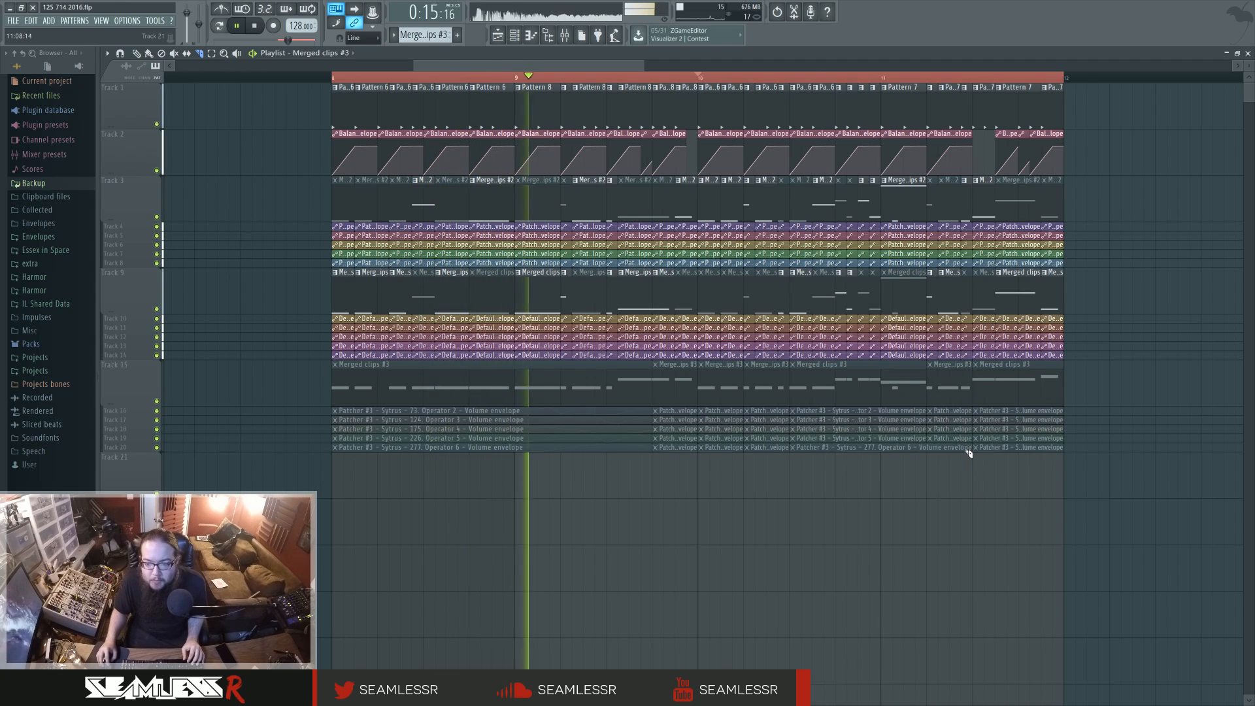
- Slice Merged clips #3 and its automation near the end of bar 11, and at beats 1 and 2 of bar 9
{"action": "left_click_drag", "start_coordinate": [1038, 410], "coordinate": [1041, 457]}
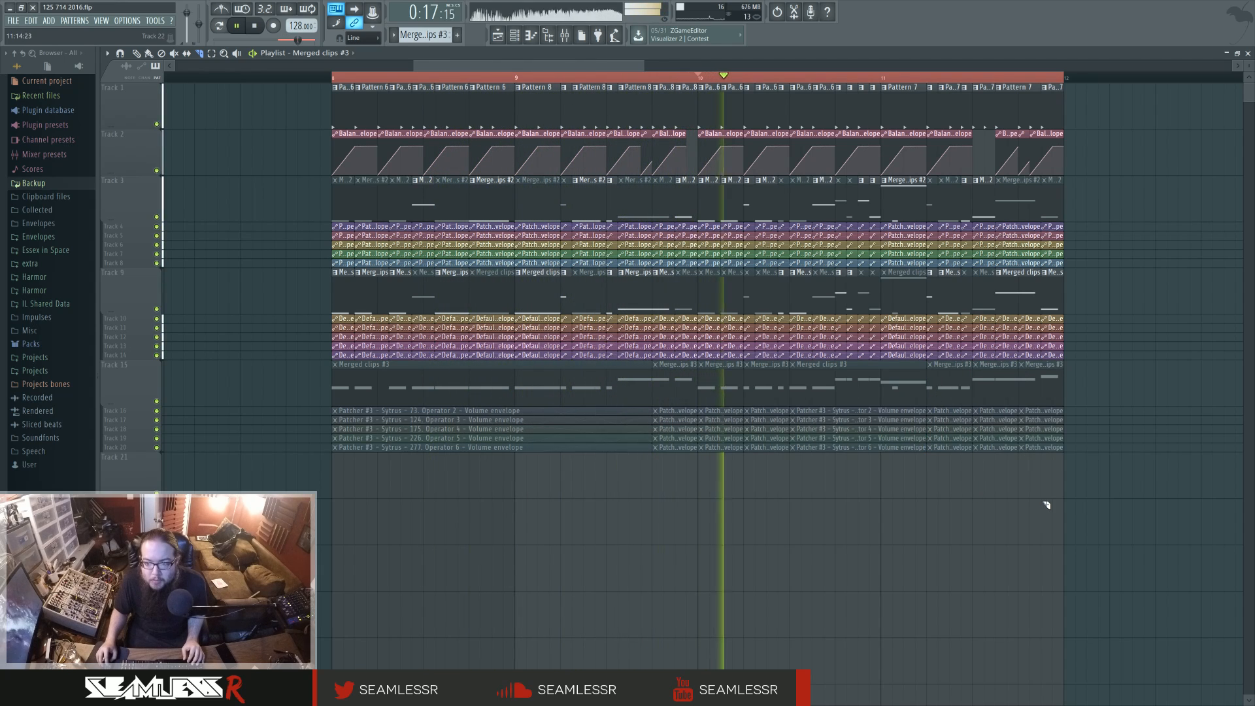
{"action": "key", "text": "ctrl+z"}
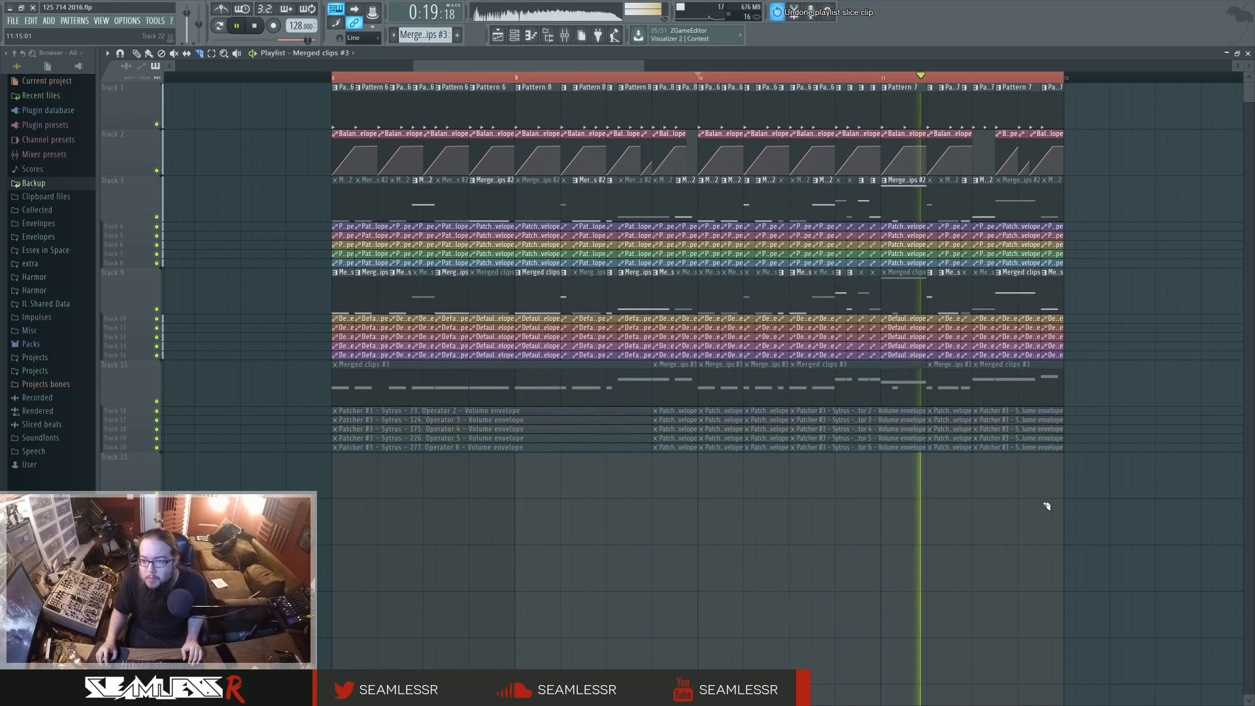
{"action": "left_click_drag", "start_coordinate": [1048, 382], "coordinate": [1051, 454]}
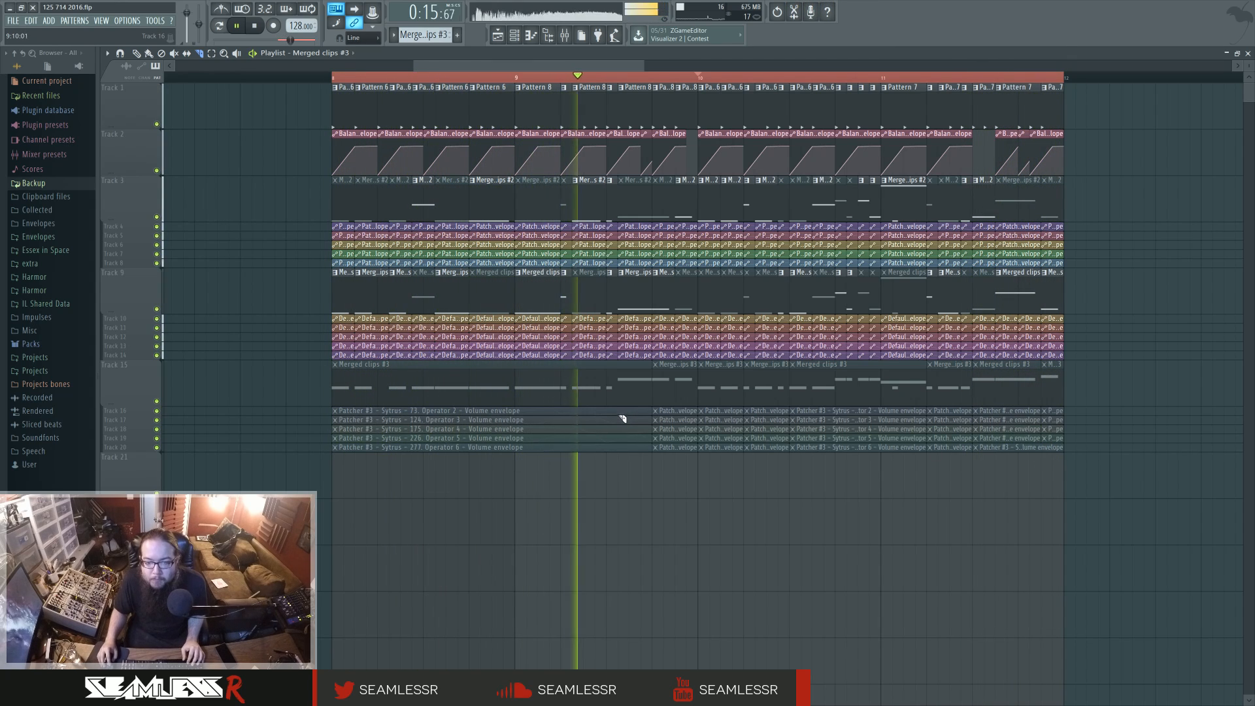
{"action": "left_click_drag", "start_coordinate": [517, 396], "coordinate": [517, 451]}
{"action": "left_click_drag", "start_coordinate": [562, 393], "coordinate": [561, 453]}
- Unmute the Patcher #3 automation slices beneath the active Merged clips #3 segments and play the arrangement
{"action": "left_click", "coordinate": [139, 53]}
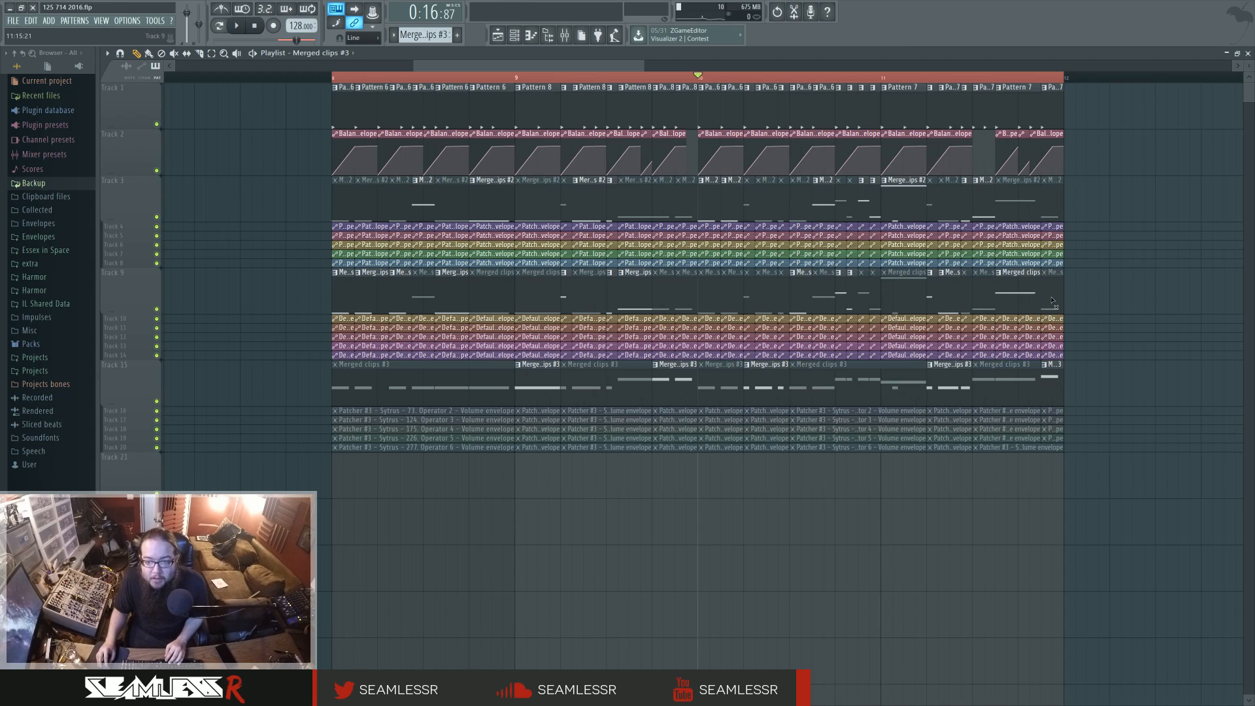
{"action": "key", "text": "space"}
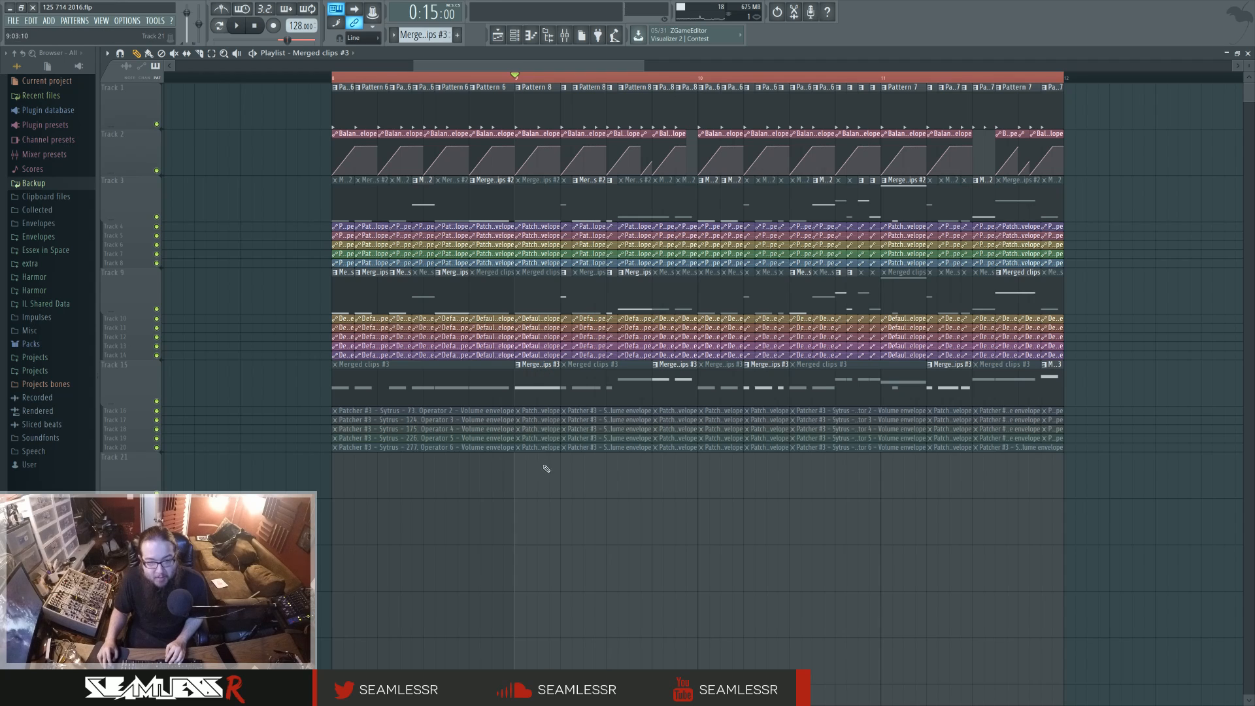
{"action": "left_click_drag", "start_coordinate": [683, 450], "coordinate": [678, 411]}
{"action": "left_click_drag", "start_coordinate": [772, 450], "coordinate": [768, 410]}
{"action": "left_click_drag", "start_coordinate": [950, 449], "coordinate": [950, 411]}
{"action": "left_click_drag", "start_coordinate": [1052, 449], "coordinate": [1053, 411]}
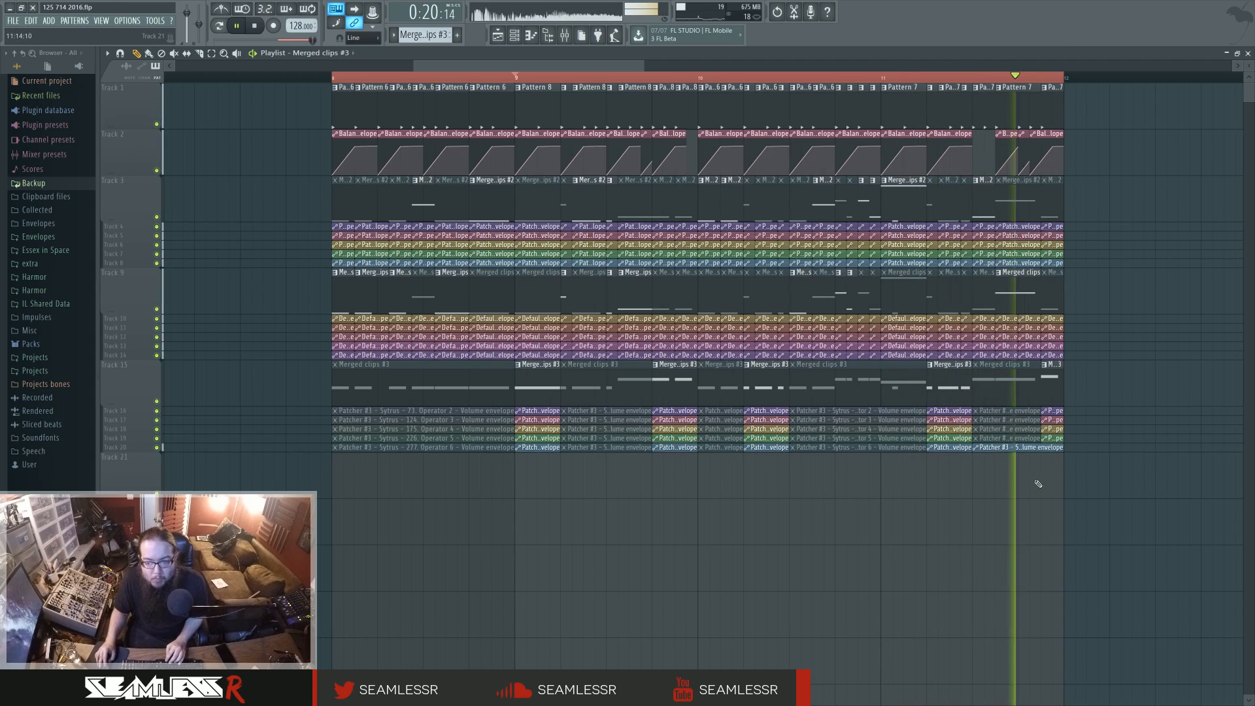
- Unmute all remaining muted Patcher #3 automation slices on the tracks beneath Merged clips #3
{"action": "left_click", "coordinate": [201, 56]}
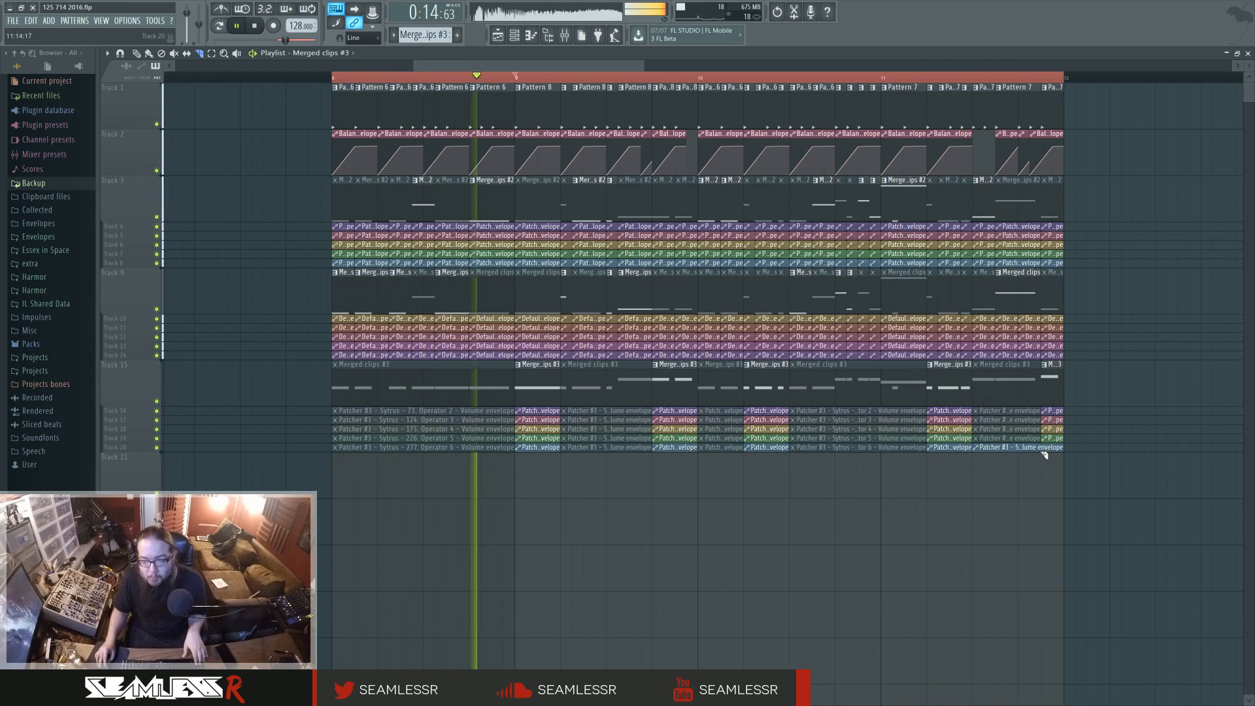
{"action": "left_click_drag", "start_coordinate": [1041, 452], "coordinate": [1042, 444]}
{"action": "left_click", "coordinate": [151, 54]}
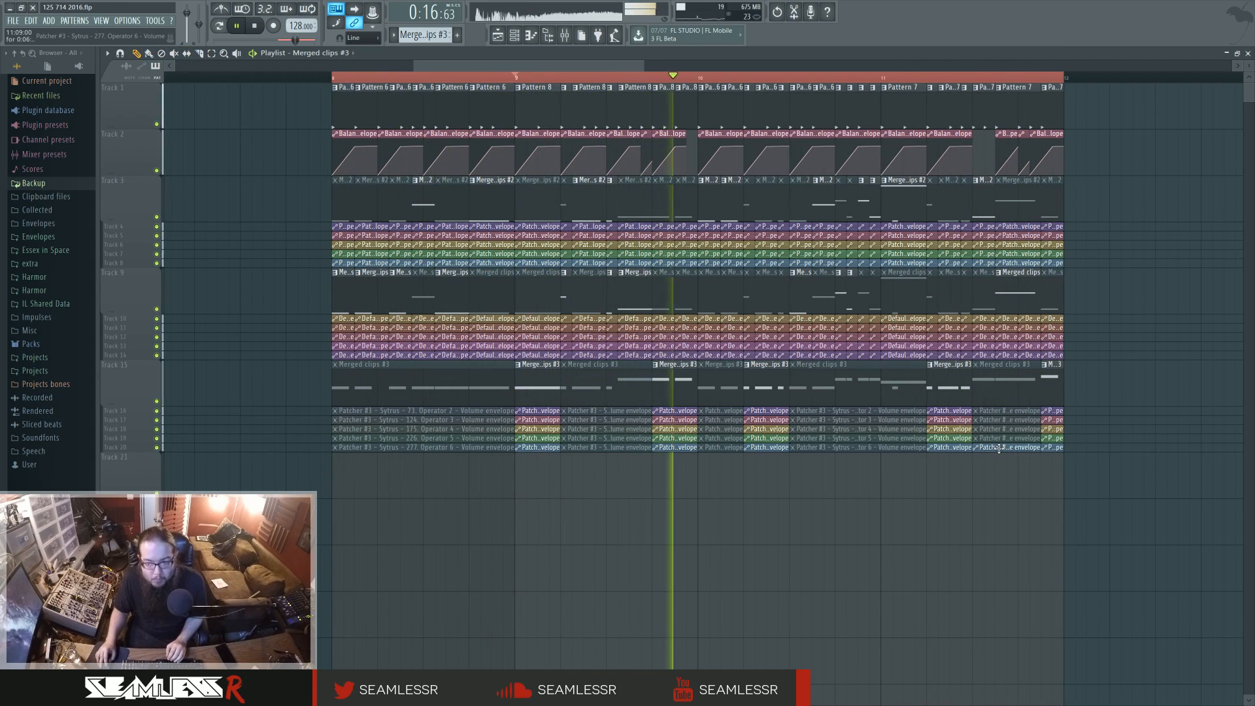
{"action": "mouse_move", "coordinate": [1005, 448]}
{"action": "left_mouse_down"}
{"action": "mouse_move", "coordinate": [994, 411]}
{"action": "mouse_move", "coordinate": [778, 447]}
{"action": "mouse_move", "coordinate": [707, 423]}
{"action": "mouse_move", "coordinate": [608, 438]}
{"action": "mouse_move", "coordinate": [484, 422]}
{"action": "mouse_move", "coordinate": [471, 495]}
{"action": "left_mouse_up"}
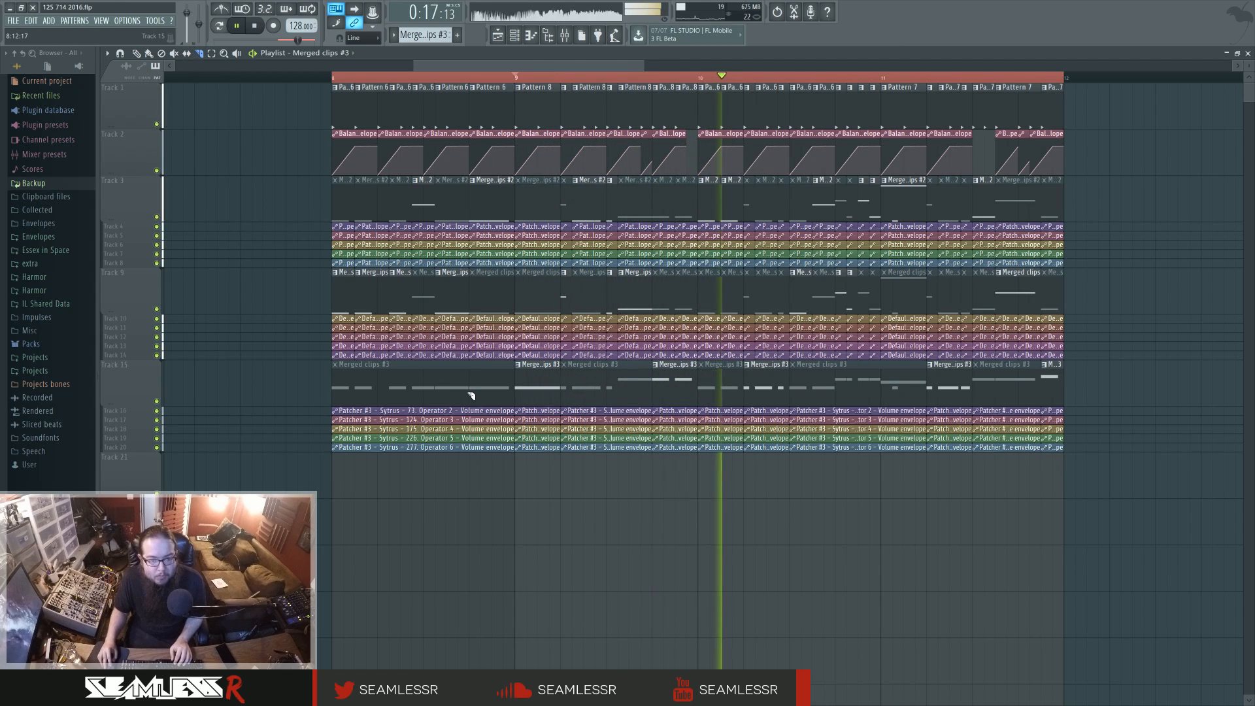
- Slice Merged clips #3 and its automation at beat 4 of bar 8, and activate that segment in place of the Merged clips #2 segment
{"action": "left_click_drag", "start_coordinate": [476, 418], "coordinate": [478, 458]}
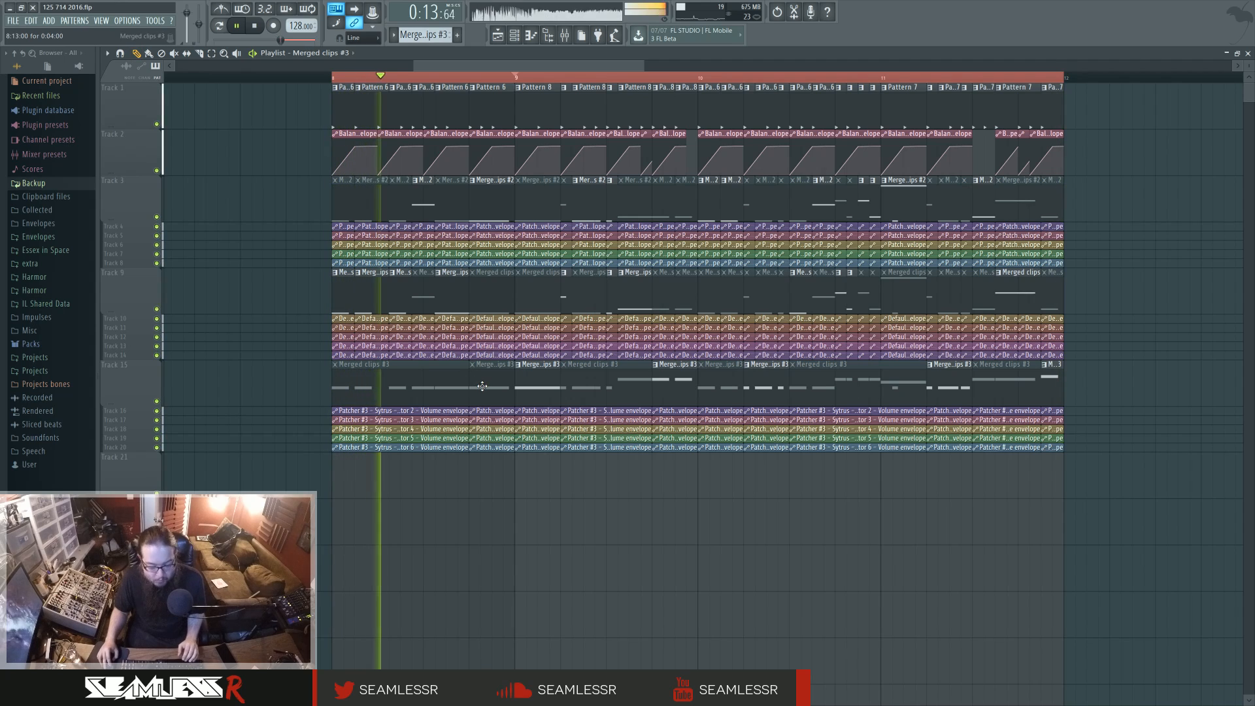
{"action": "right_click", "coordinate": [487, 209], "text": "alt"}
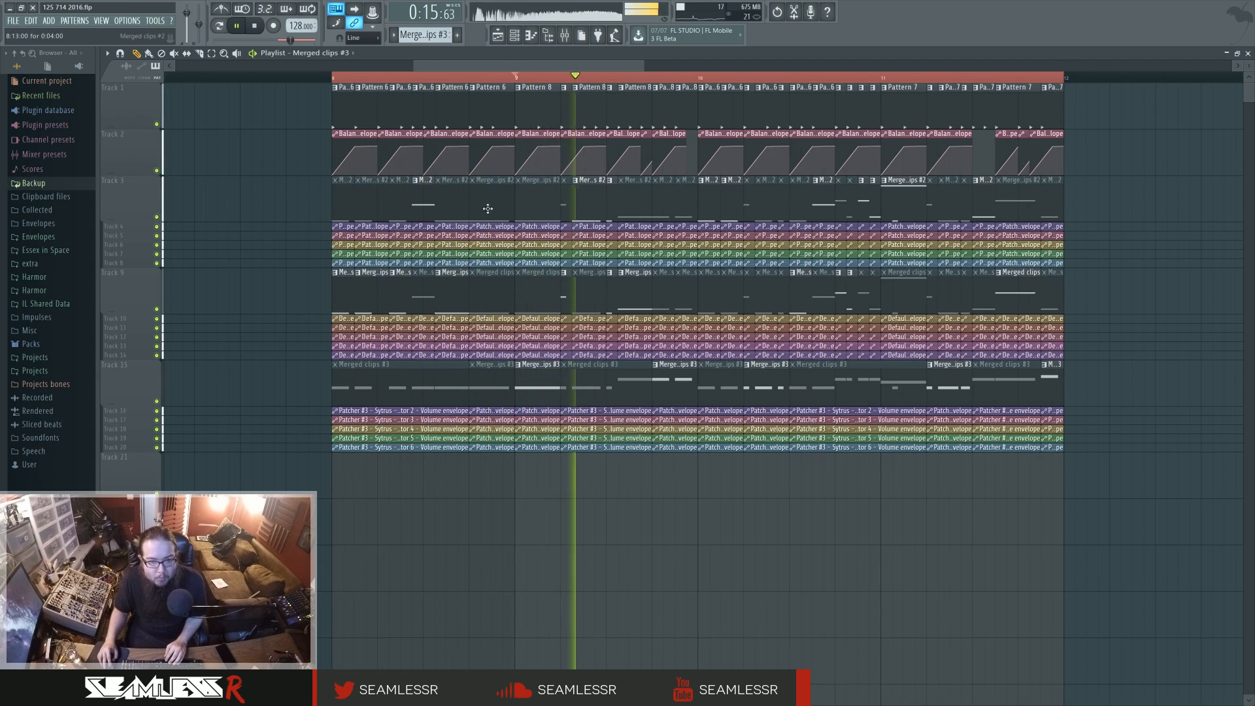
{"action": "right_click", "coordinate": [493, 386], "text": "alt"}
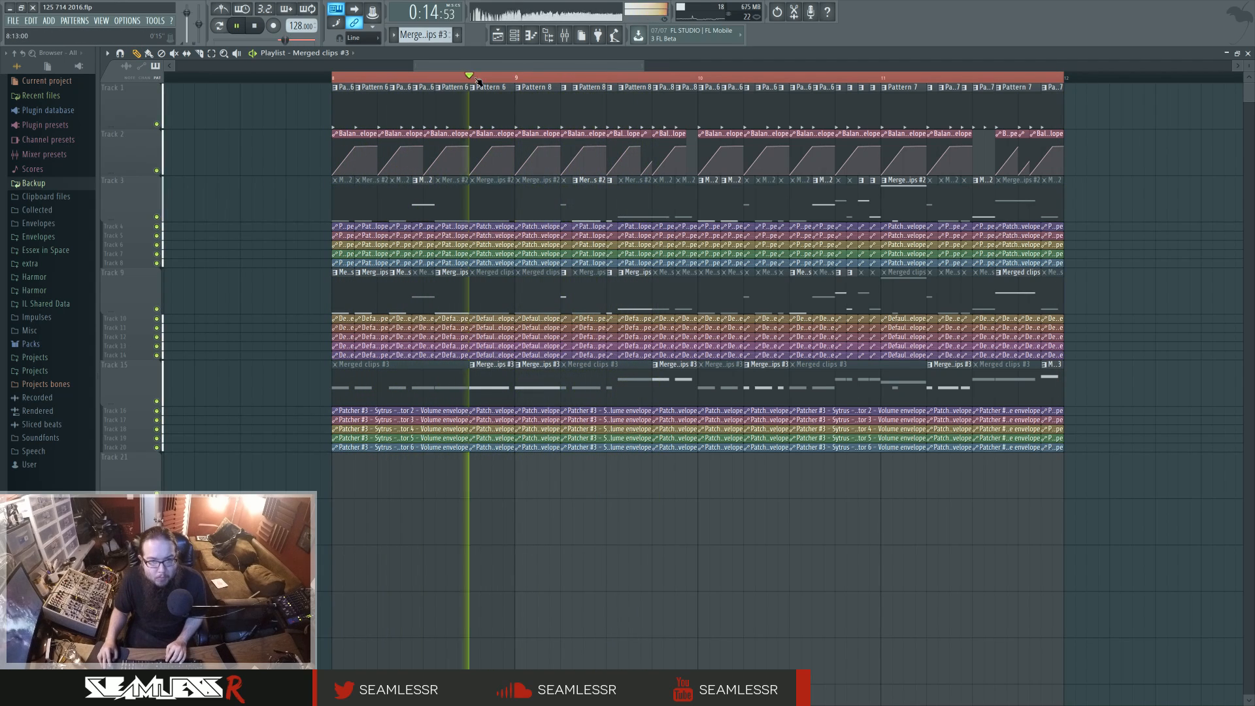
- Replace the active Merged clips #3 segments at beat 1 and the final half beat of bar 9 with the Merged clips #2 segments
{"action": "left_click", "coordinate": [335, 79]}
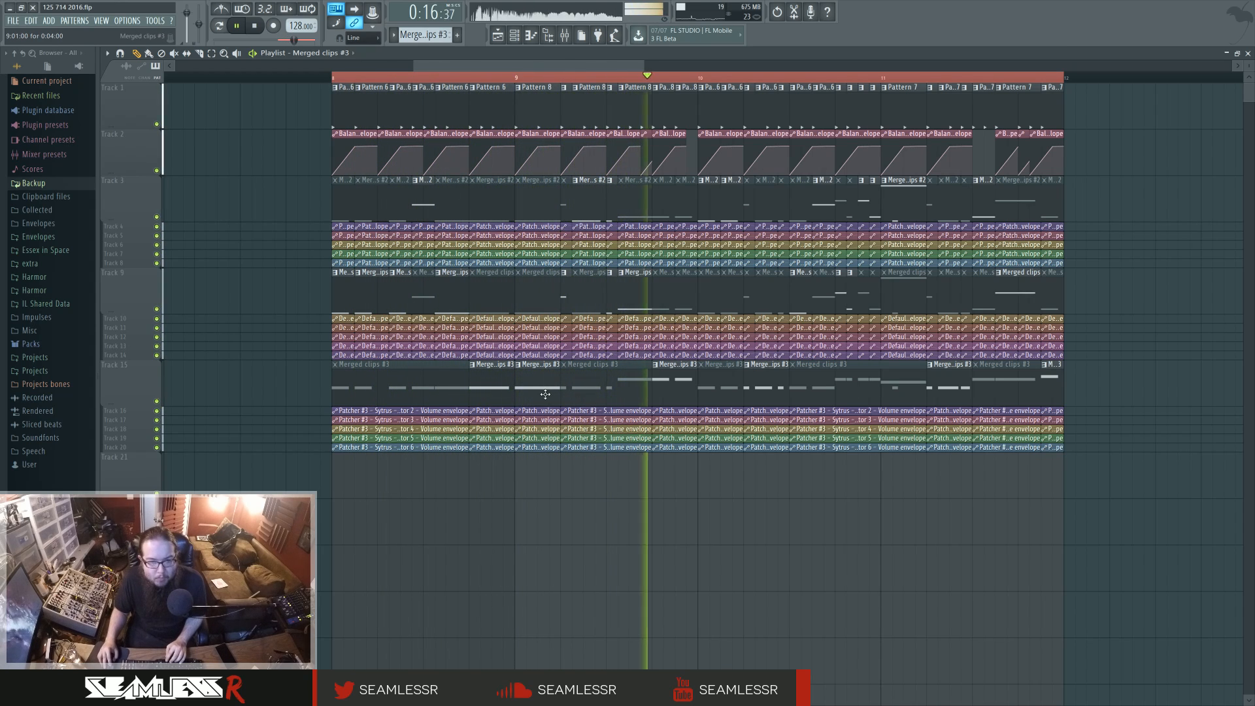
{"action": "left_click_drag", "start_coordinate": [545, 394], "coordinate": [543, 444]}
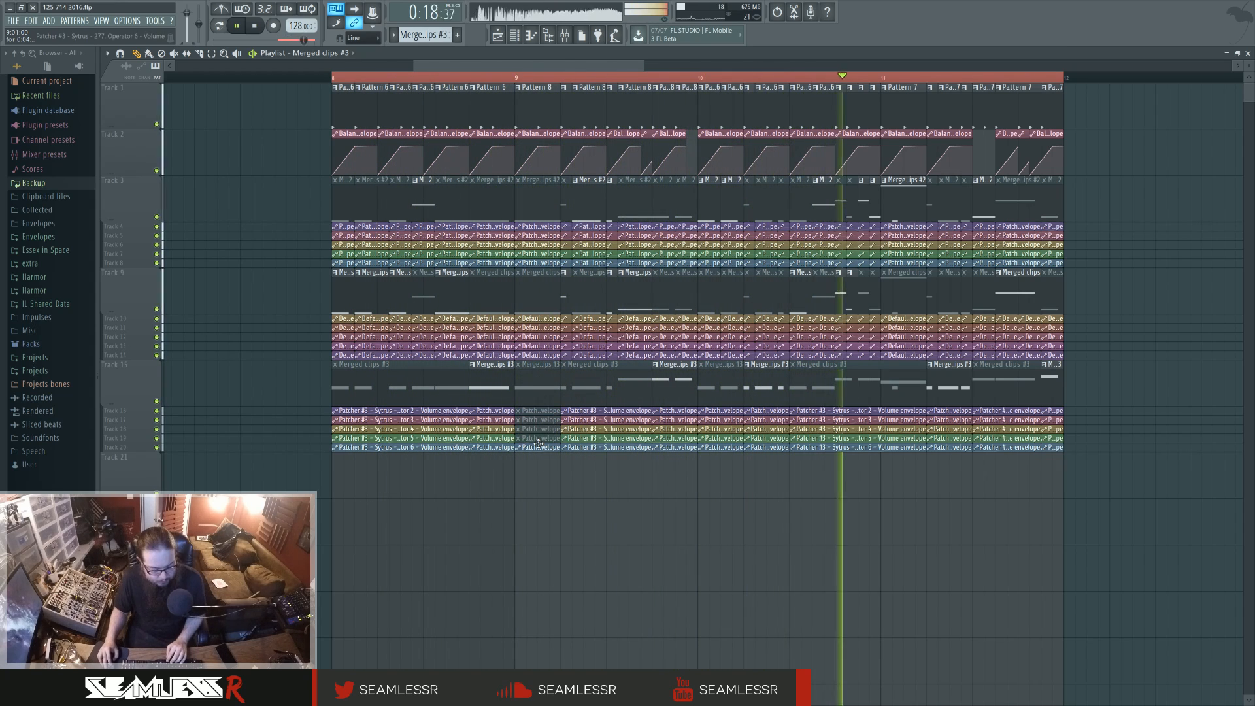
{"action": "key", "text": "ctrl+z"}
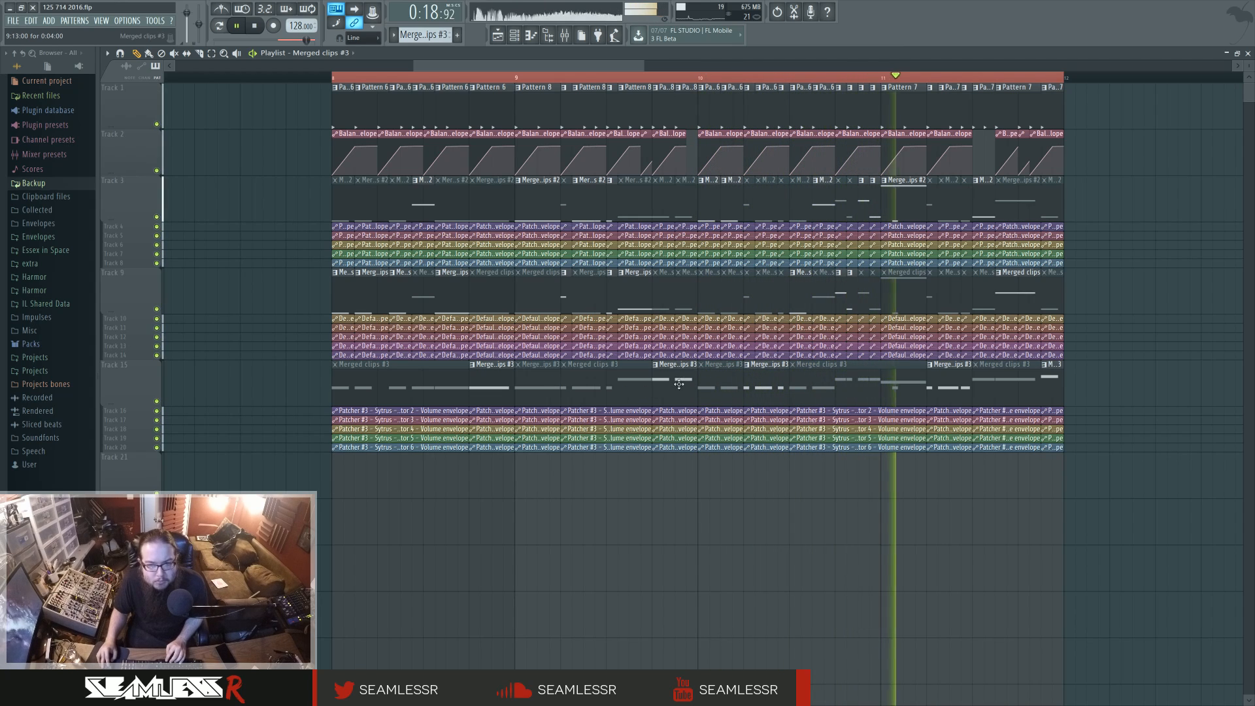
{"action": "left_click_drag", "start_coordinate": [696, 380], "coordinate": [677, 385]}
{"action": "right_click", "coordinate": [681, 202], "text": "alt"}
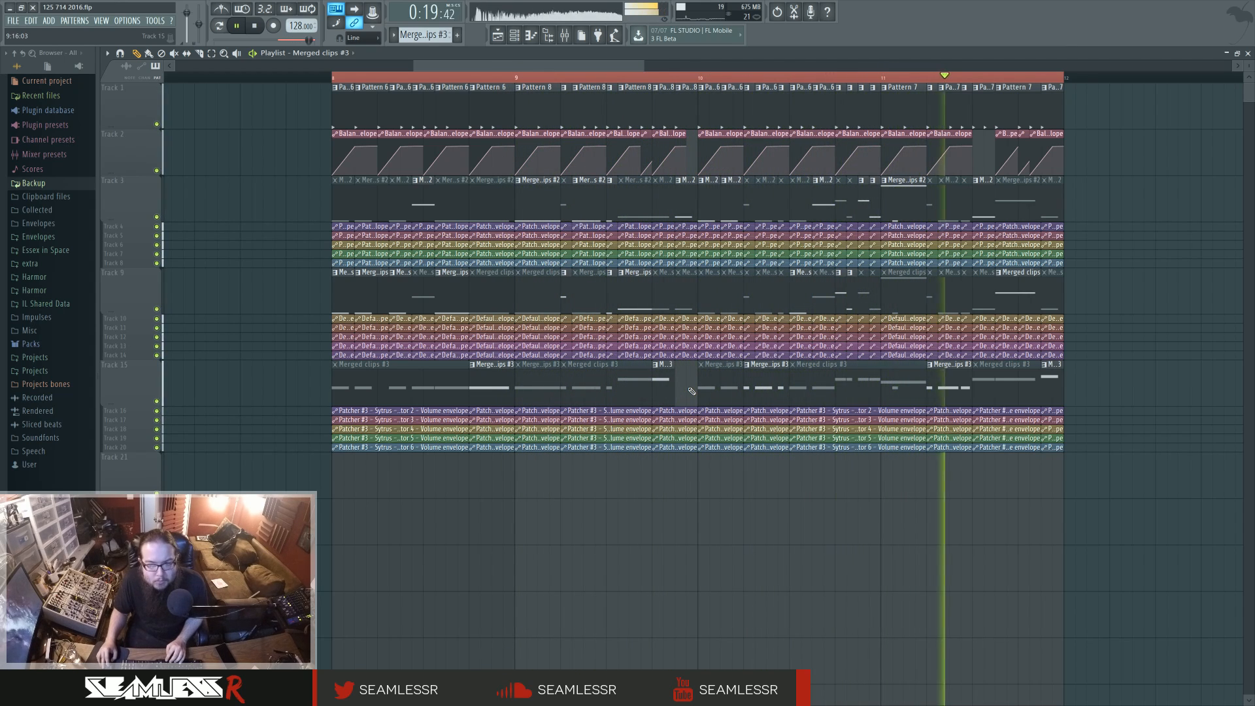
- Set the playback start to beat 2 of bar 11, stop playback after listening, and save the project
{"action": "left_click", "coordinate": [939, 78]}
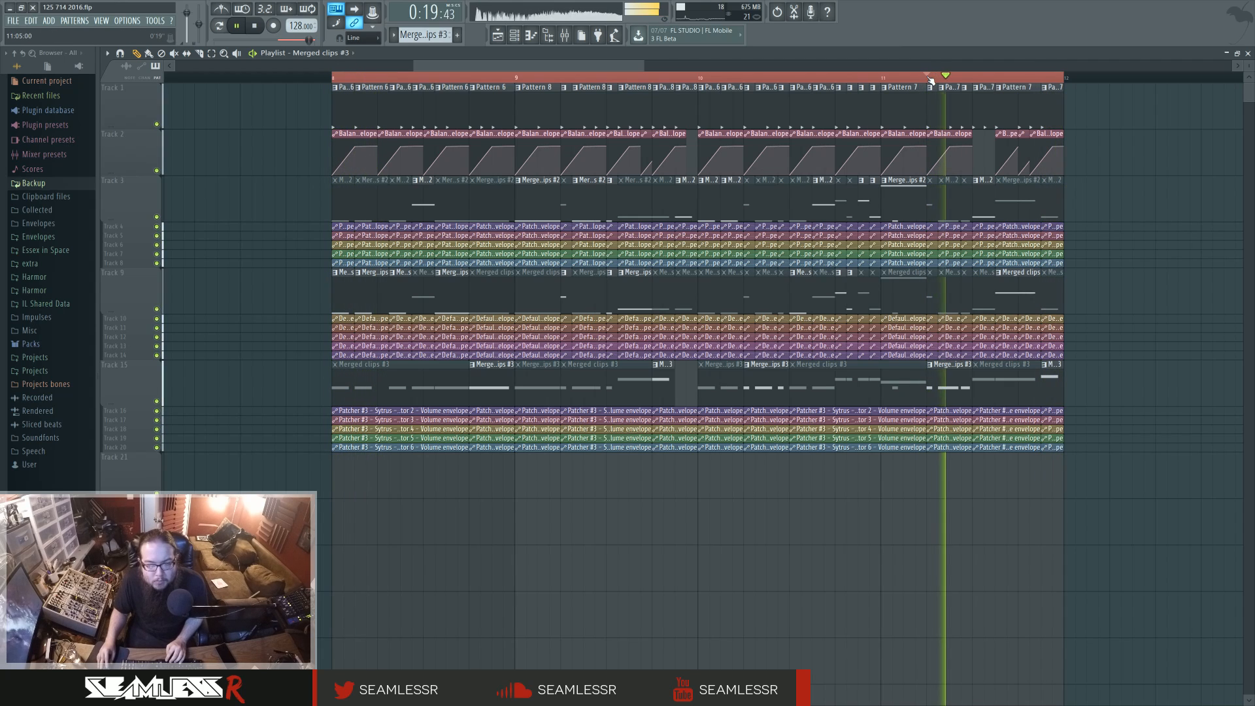
{"action": "left_click", "coordinate": [927, 77]}
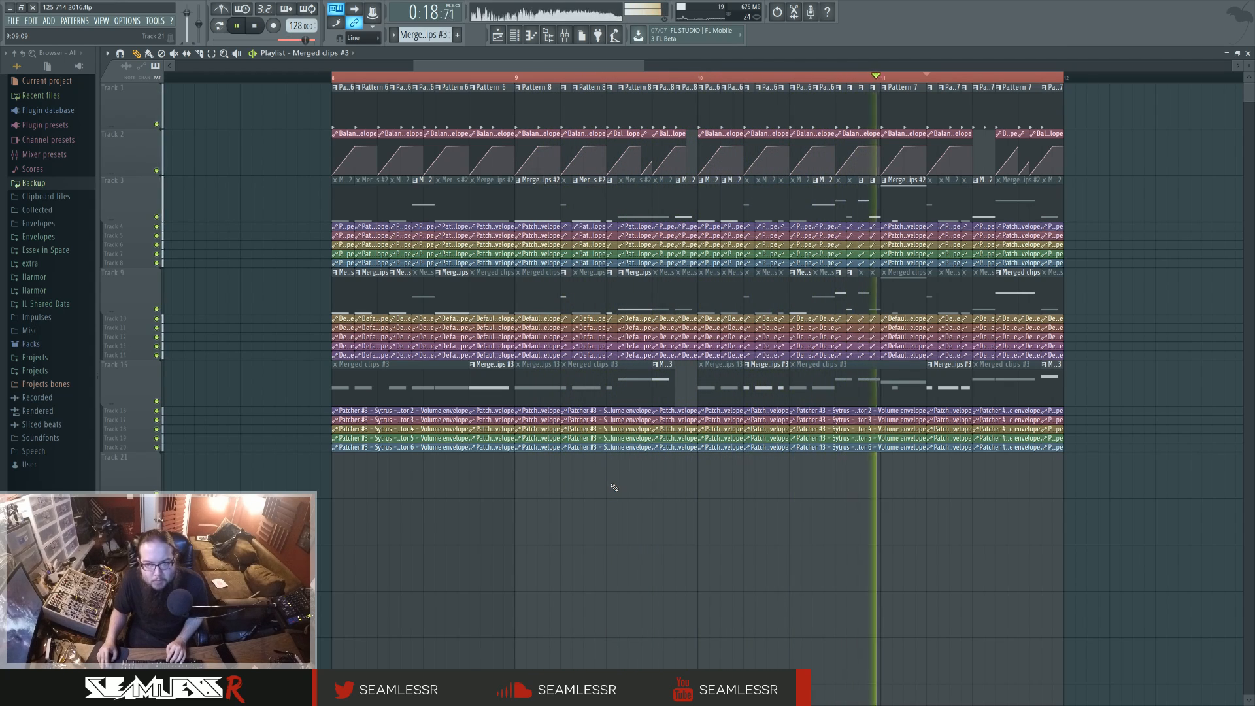
{"action": "key", "text": "space"}
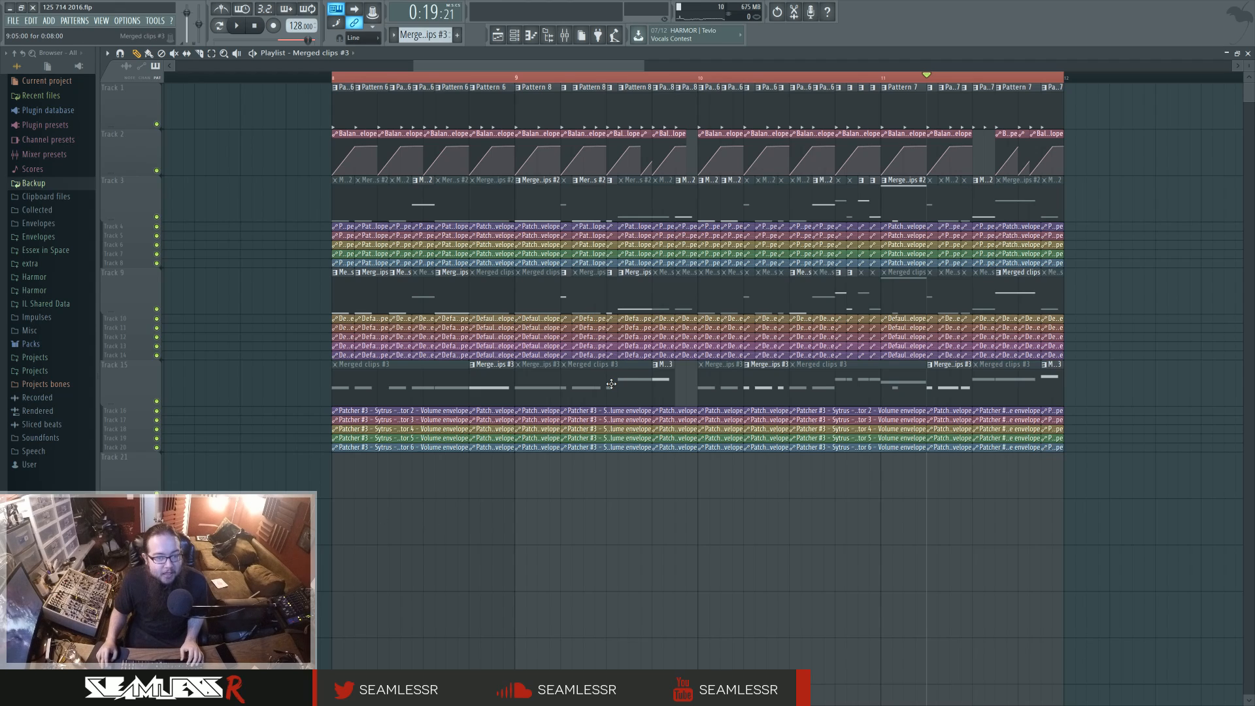
{"action": "left_click", "coordinate": [13, 21]}
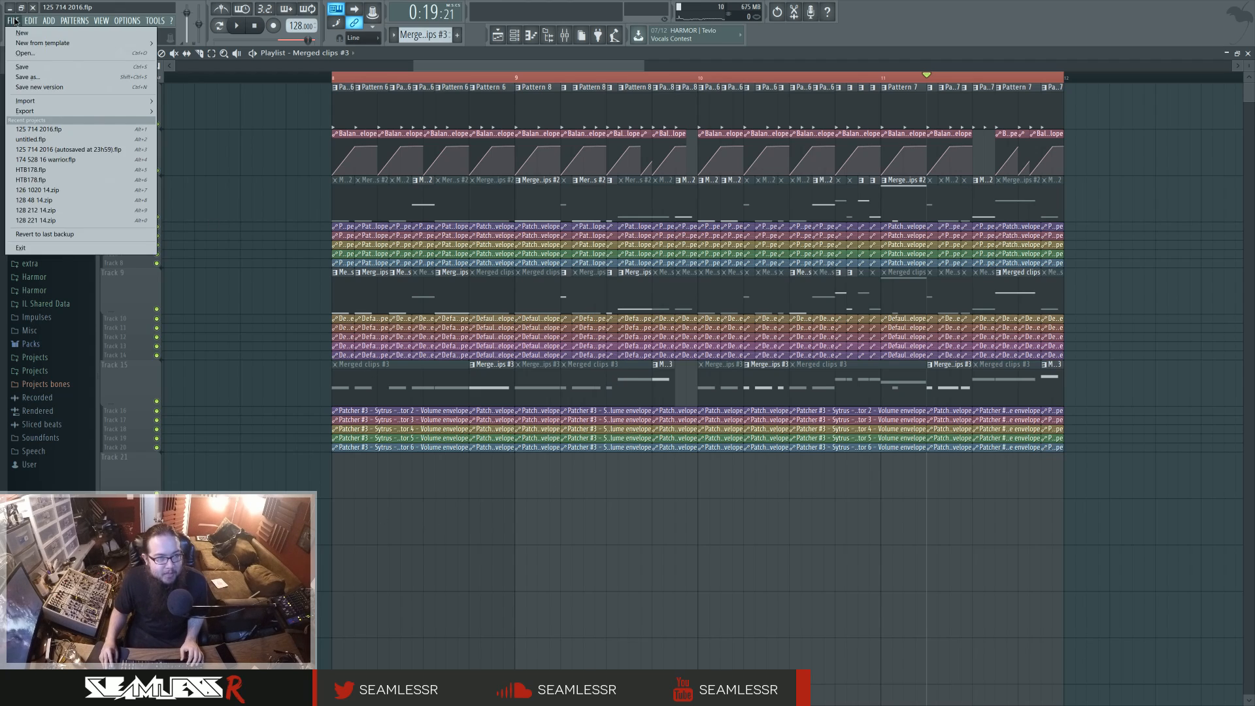
{"action": "left_click", "coordinate": [33, 67]}
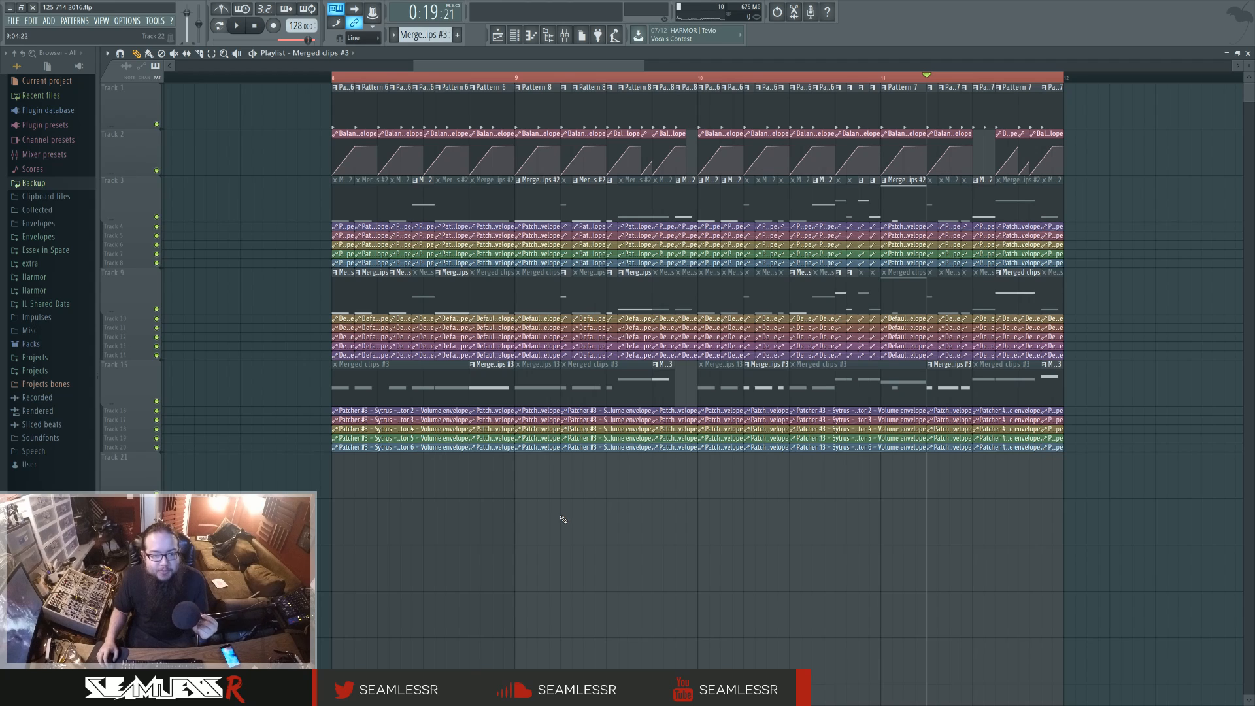
- Delete the muted Merged clips #2 segments on Track 3 in bars 8 and 9
{"action": "right_click", "coordinate": [394, 209]}
{"action": "right_click", "coordinate": [373, 211]}
{"action": "right_click", "coordinate": [347, 210]}
{"action": "right_click", "coordinate": [460, 214]}
{"action": "right_click", "coordinate": [491, 210]}
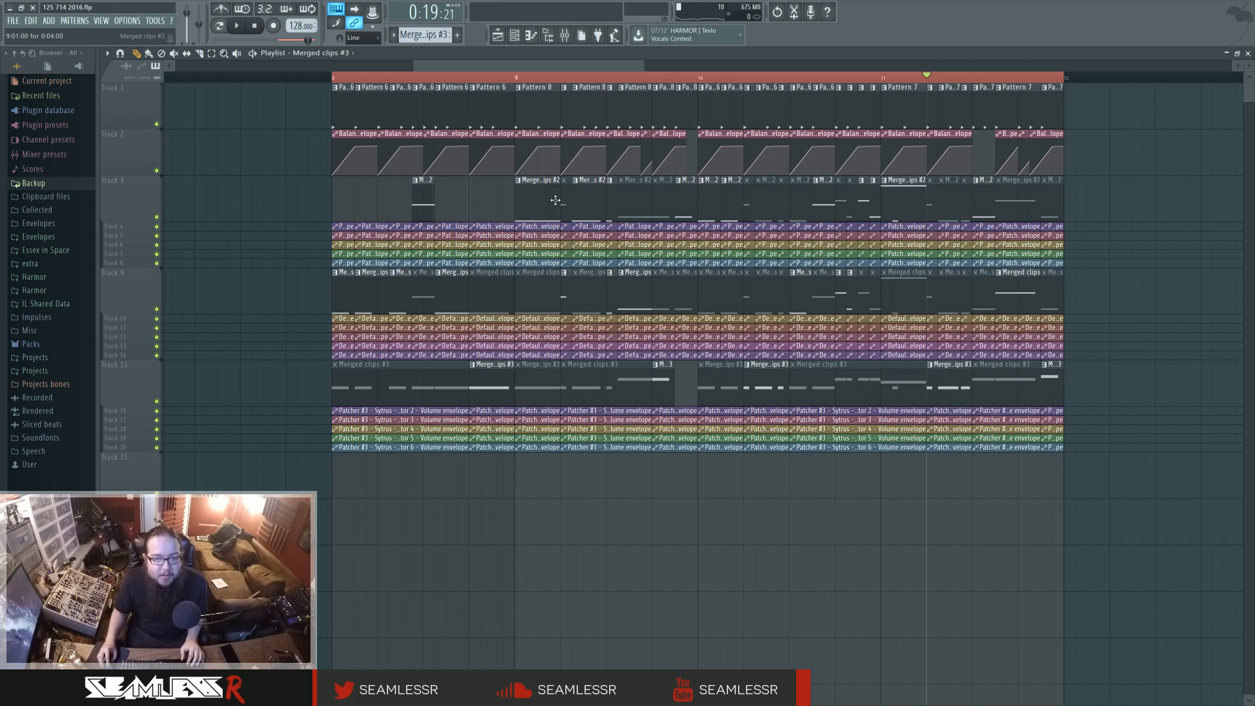
{"action": "right_click", "coordinate": [566, 201]}
{"action": "right_click", "coordinate": [612, 202]}
{"action": "right_click", "coordinate": [633, 202]}
{"action": "right_click", "coordinate": [663, 202]}
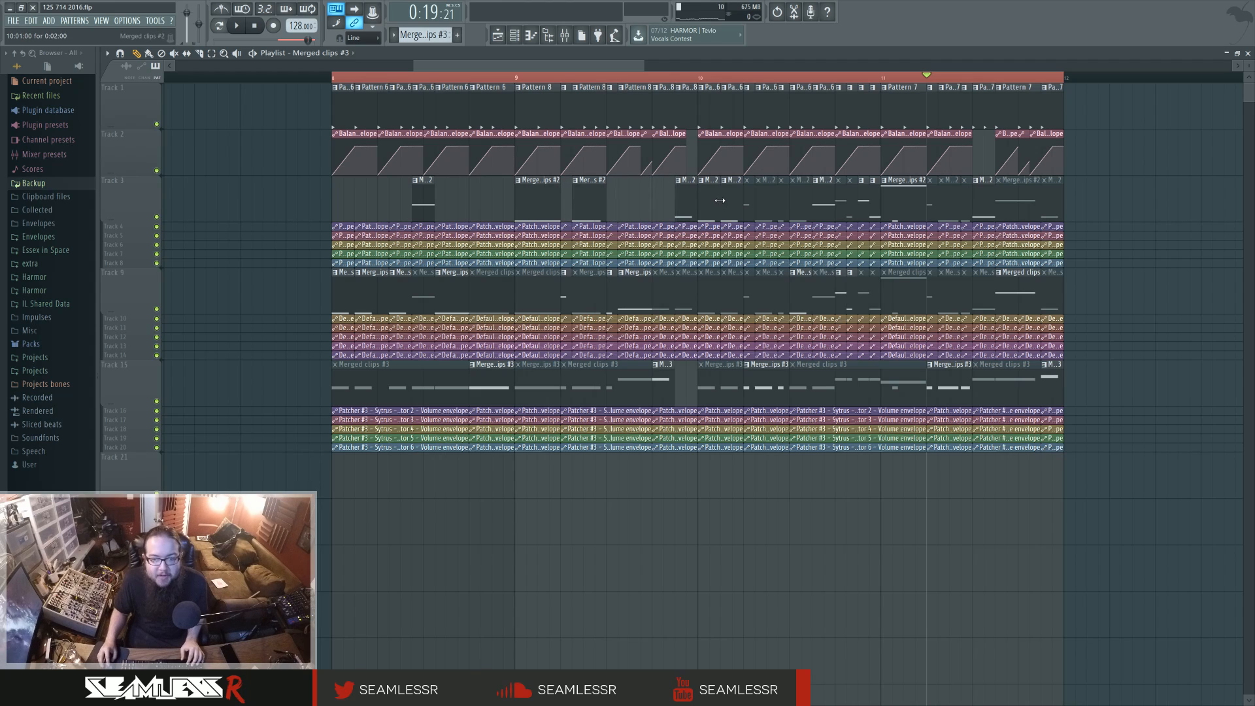
- Delete the muted Merged clips #2 segments on Track 3 in bars 10 and 11
{"action": "right_click", "coordinate": [752, 204]}
{"action": "right_click", "coordinate": [775, 203]}
{"action": "right_click", "coordinate": [801, 203]}
{"action": "right_click", "coordinate": [842, 203]}
{"action": "right_click", "coordinate": [853, 203]}
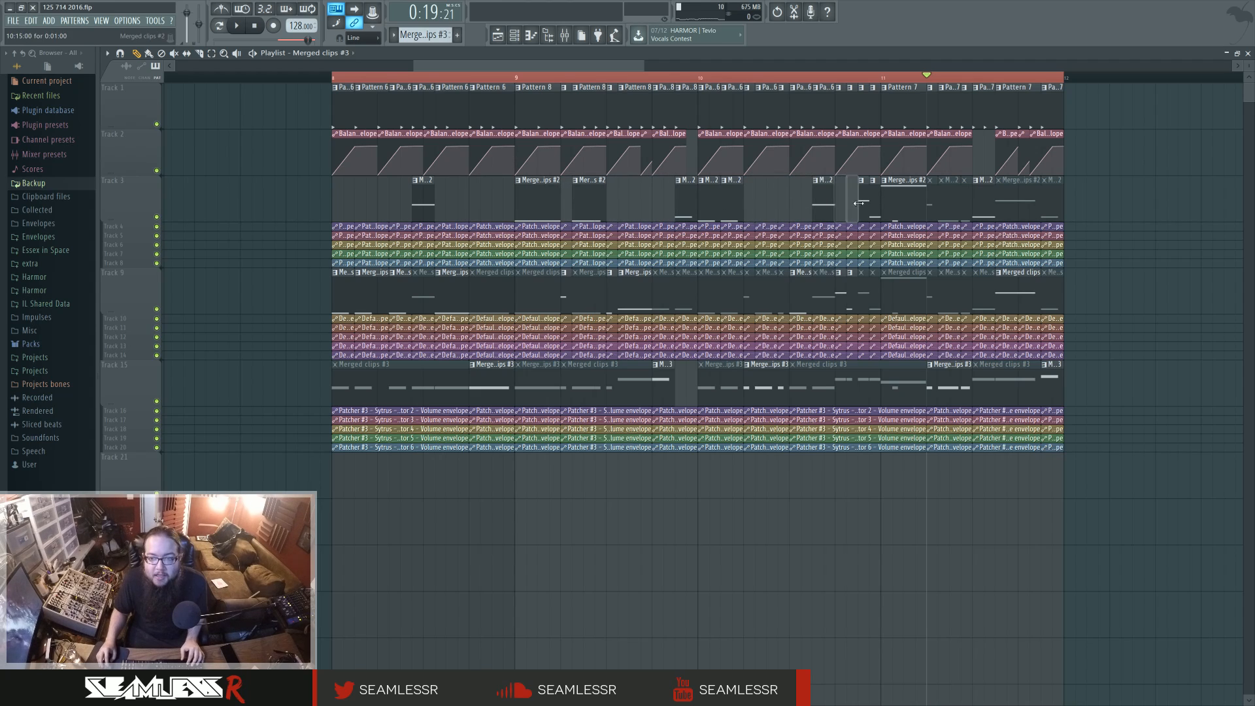
{"action": "right_click", "coordinate": [950, 203]}
{"action": "right_click", "coordinate": [1016, 204]}
{"action": "right_click", "coordinate": [1052, 203]}
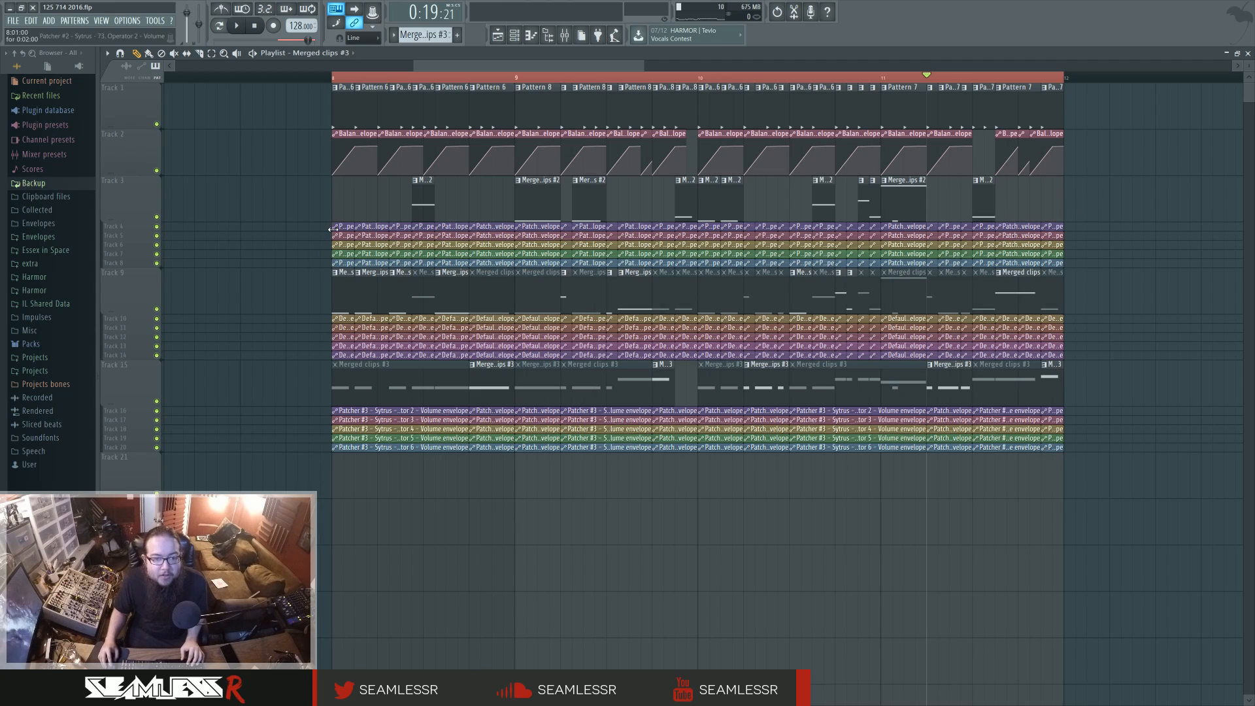
- Delete the muted Merged clips segments on Track 9 in bars 8 and 9
{"action": "right_click", "coordinate": [426, 295]}
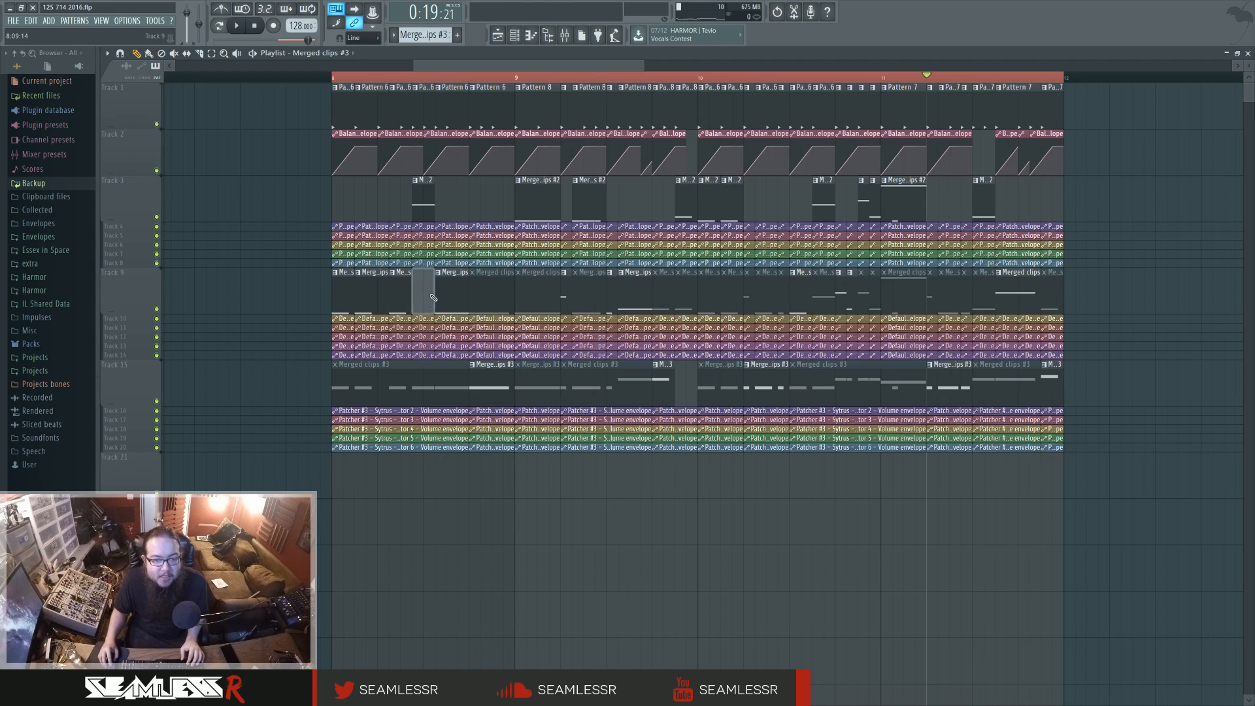
{"action": "right_click", "coordinate": [490, 293]}
{"action": "right_click", "coordinate": [536, 292]}
{"action": "right_click", "coordinate": [589, 292]}
{"action": "right_click", "coordinate": [667, 291]}
{"action": "right_click", "coordinate": [686, 290]}
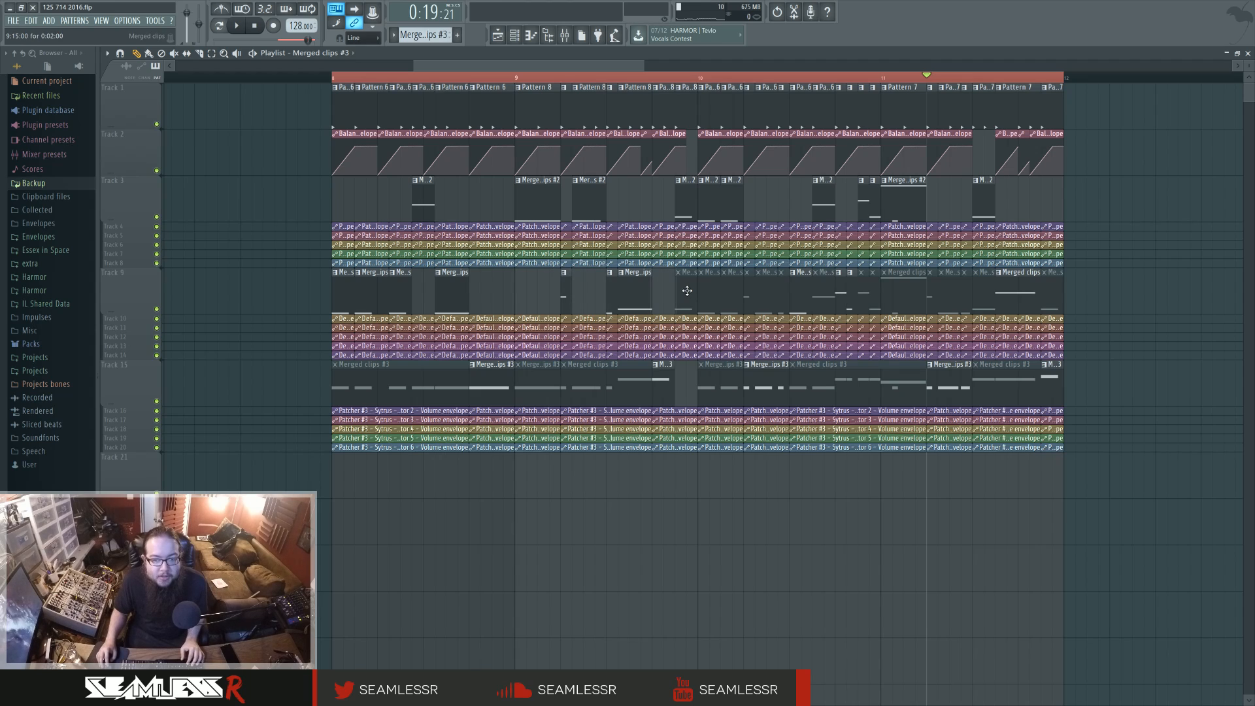
- Delete the muted Merged clips segments on Track 9 in bars 10 and 11
{"action": "right_click", "coordinate": [712, 291]}
{"action": "right_click", "coordinate": [732, 291]}
{"action": "right_click", "coordinate": [758, 290]}
{"action": "right_click", "coordinate": [772, 290]}
{"action": "right_click", "coordinate": [821, 291]}
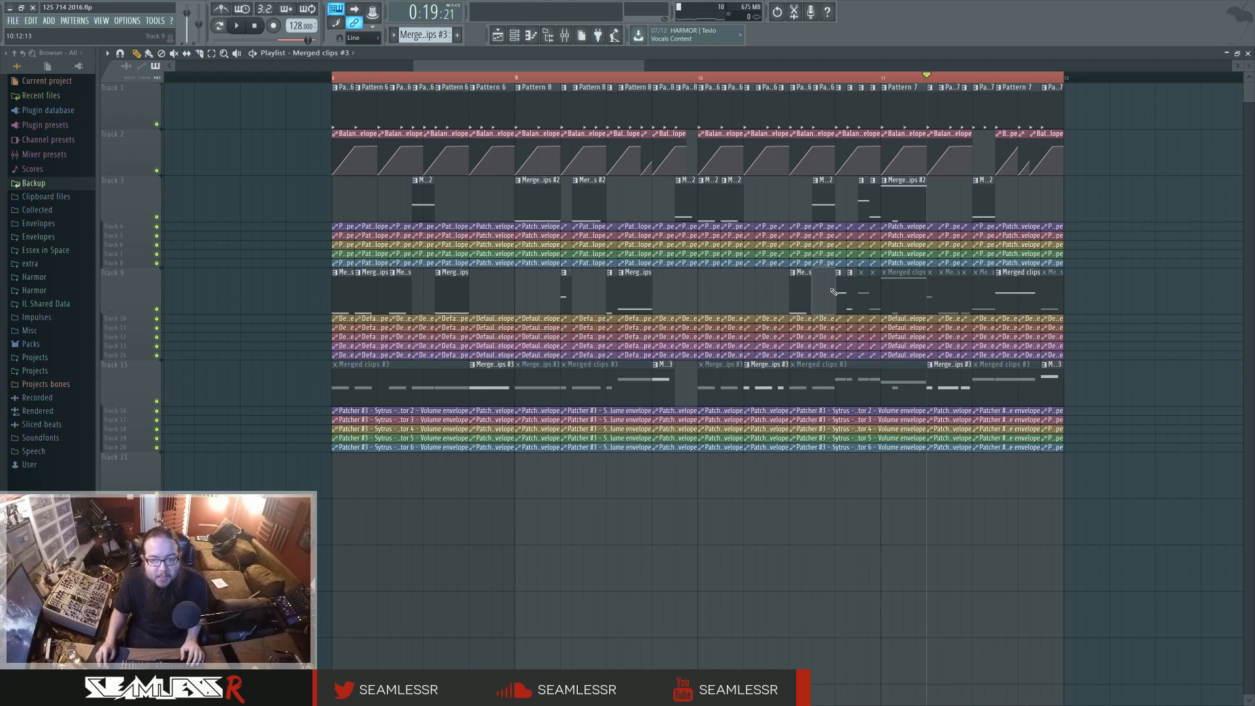
{"action": "right_click", "coordinate": [863, 290]}
{"action": "right_click", "coordinate": [874, 291]}
{"action": "right_click", "coordinate": [890, 295]}
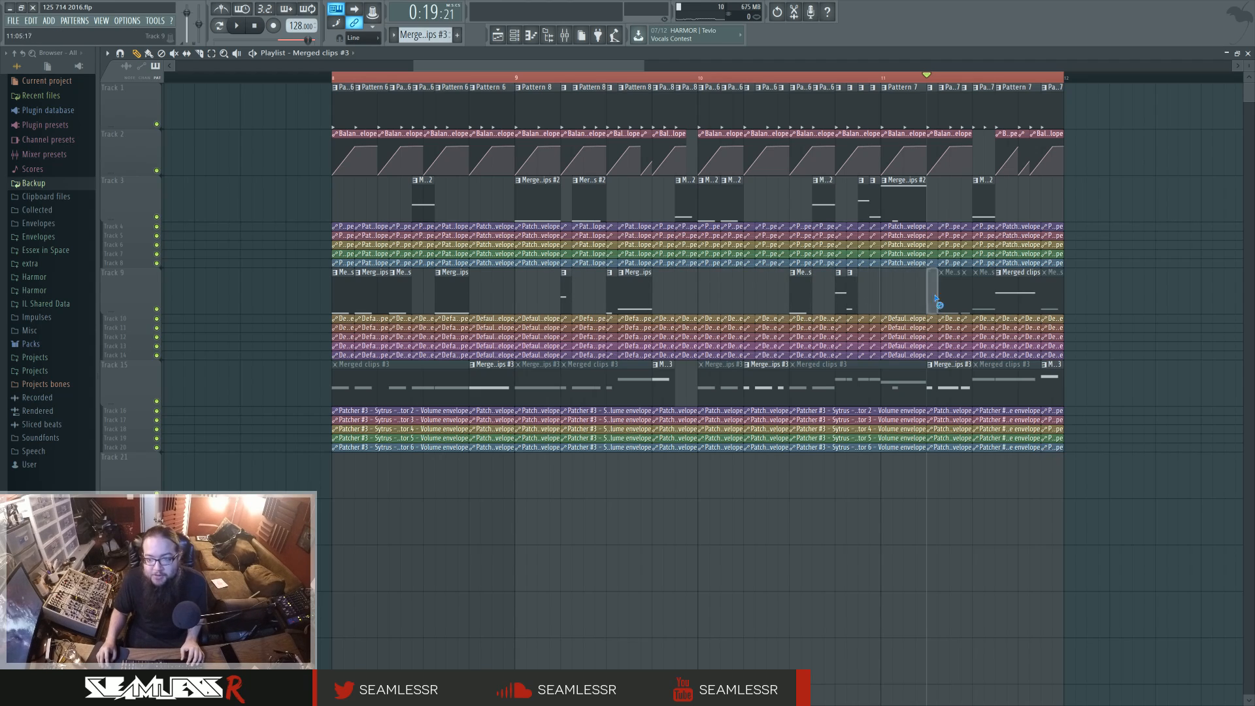
{"action": "right_click", "coordinate": [945, 293]}
{"action": "right_click", "coordinate": [981, 292]}
{"action": "right_click", "coordinate": [1049, 292]}
- Delete all muted Merged clips #3 segments on Track 15 across bars 8 to 11
{"action": "right_click", "coordinate": [1011, 378]}
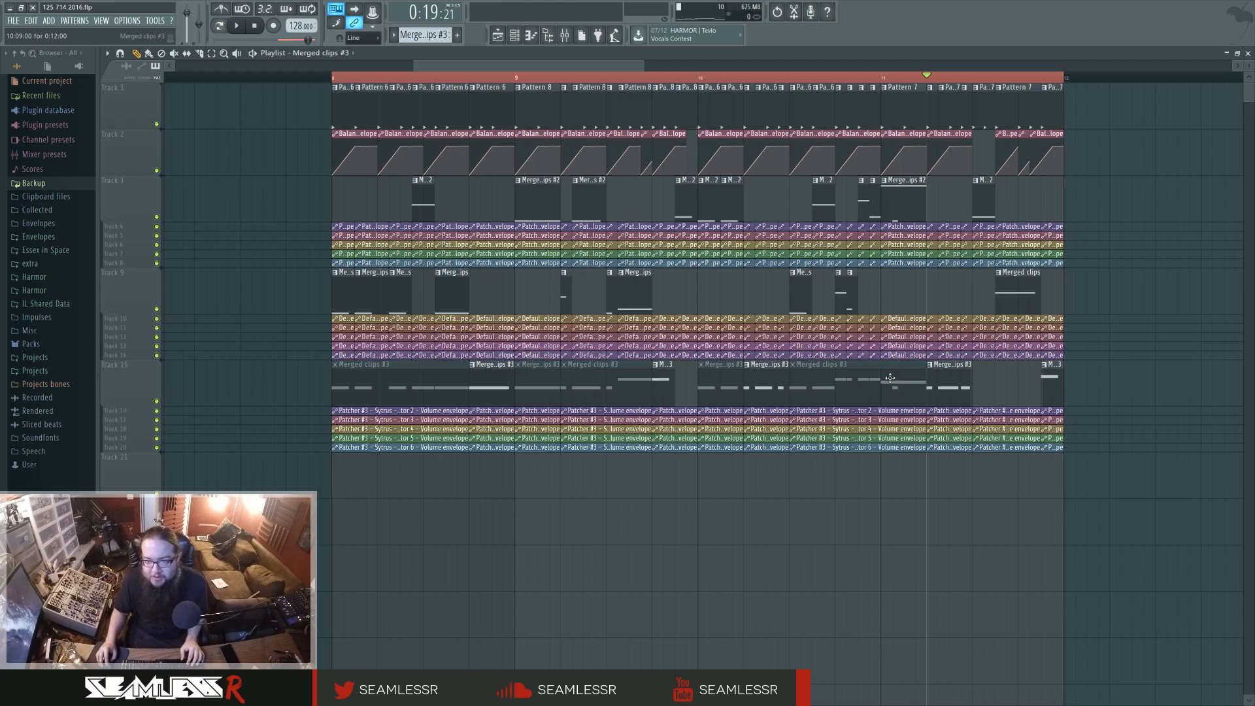
{"action": "right_click", "coordinate": [856, 381]}
{"action": "right_click", "coordinate": [719, 383]}
{"action": "right_click", "coordinate": [605, 384]}
{"action": "right_click", "coordinate": [530, 386]}
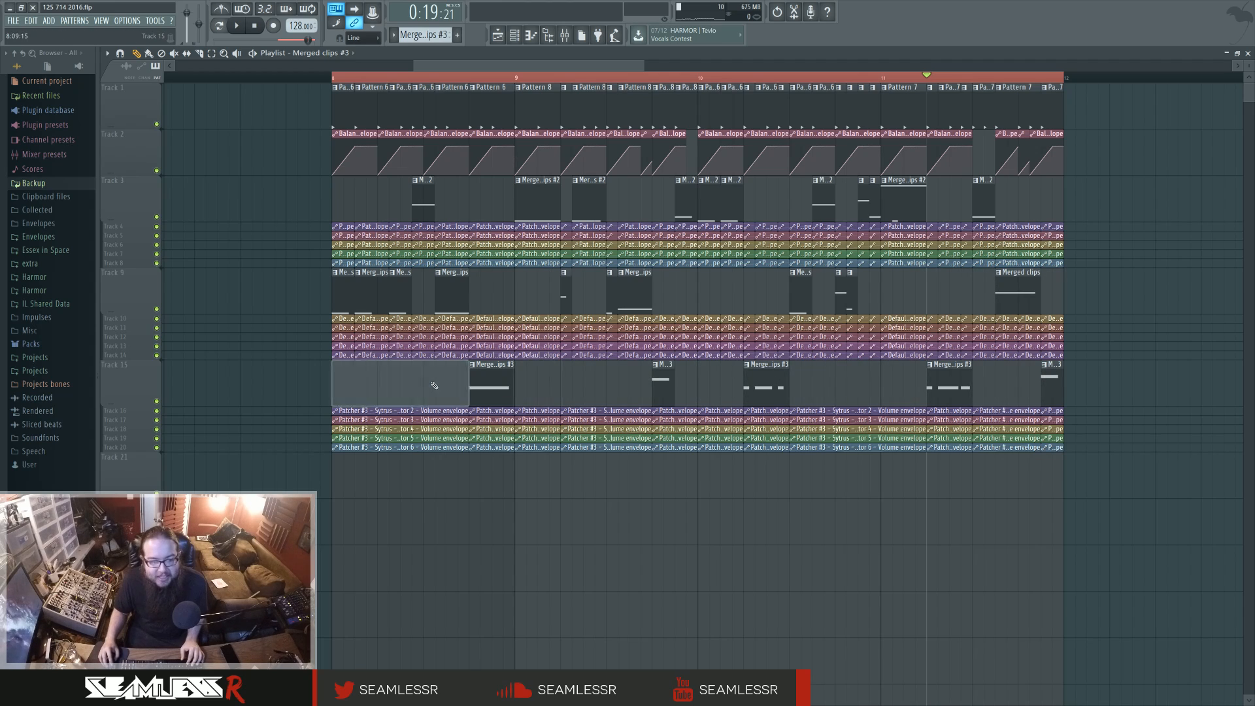
{"action": "right_click", "coordinate": [414, 391]}
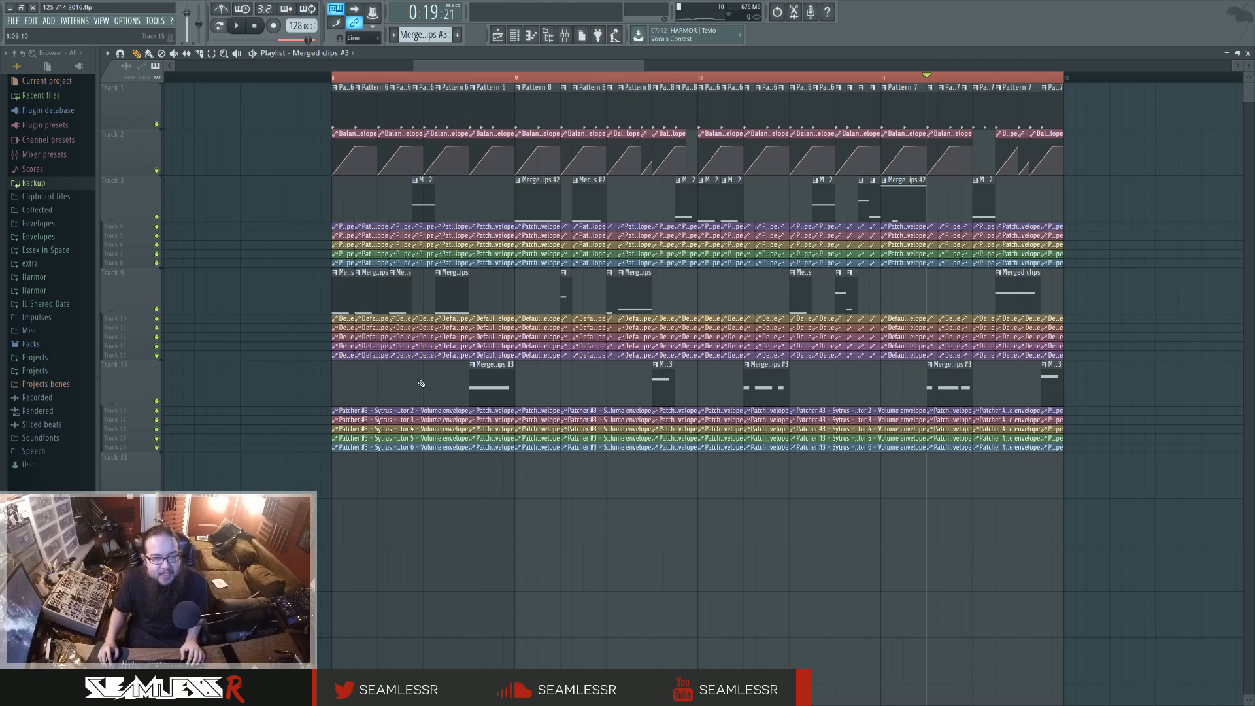
- Delete the Patcher #2 automation slices that have no Merged clips #2 segment above them in bars 8 and 9
{"action": "right_click", "coordinate": [400, 226]}
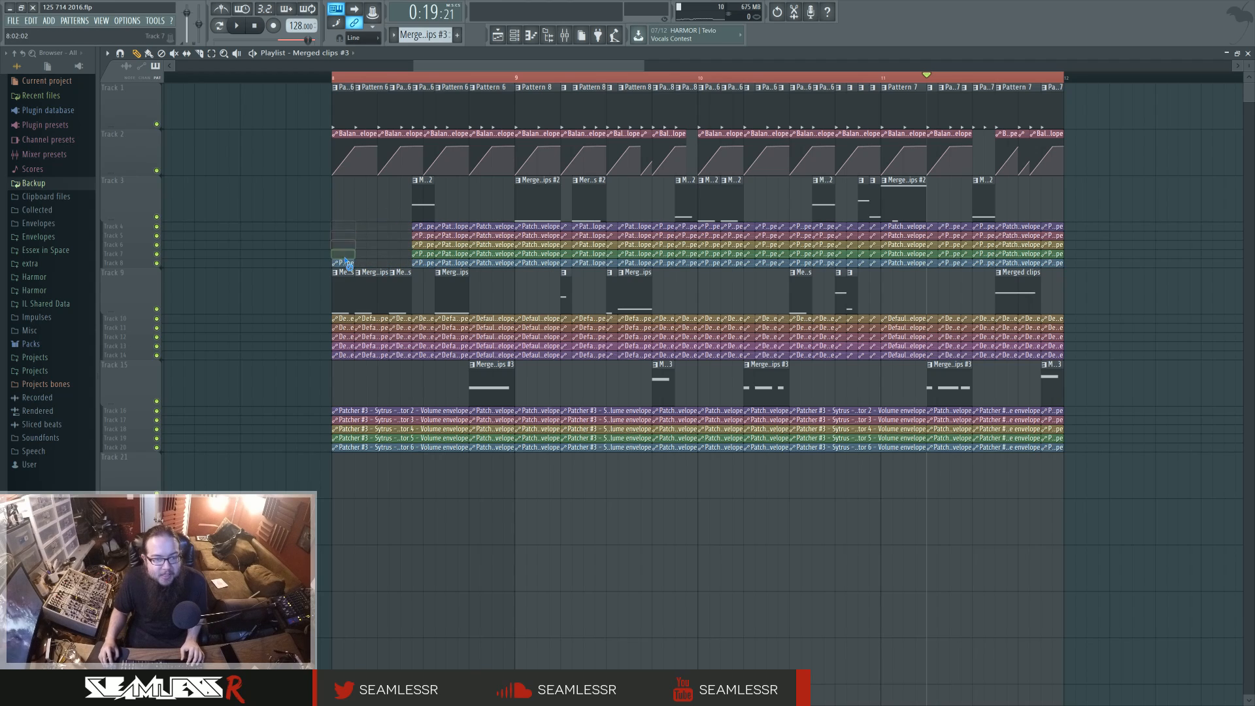
{"action": "right_click", "coordinate": [453, 226]}
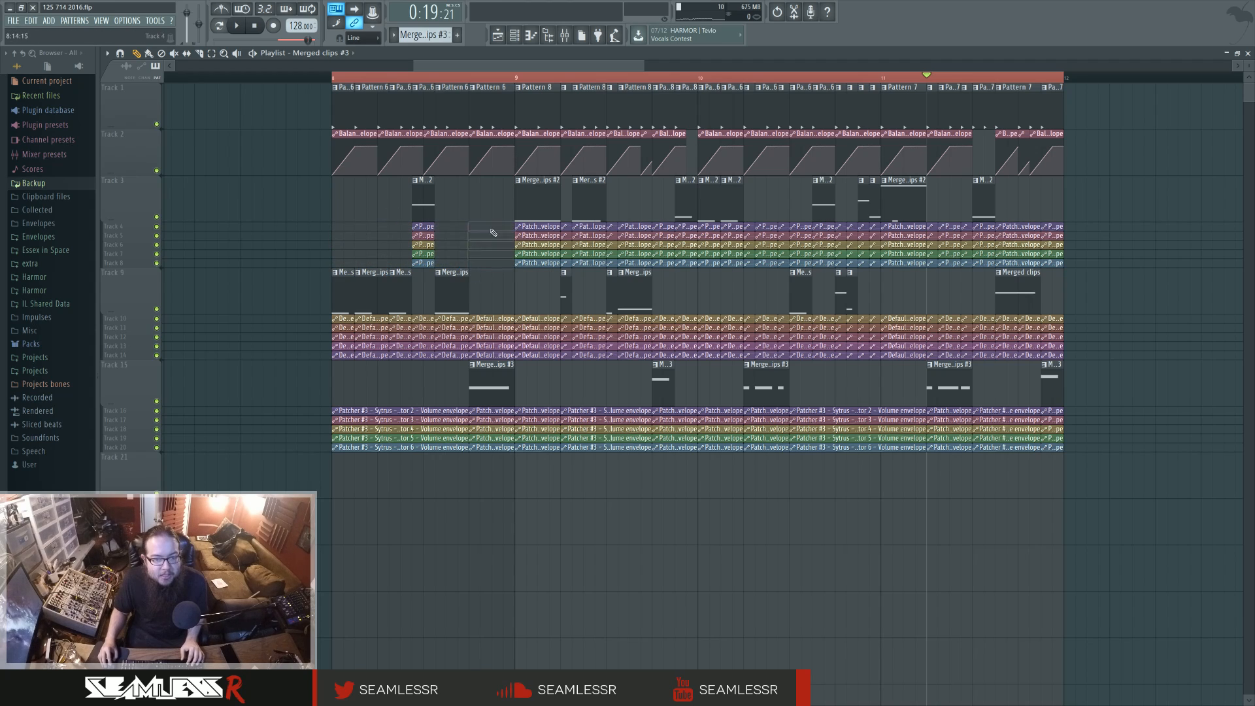
{"action": "right_click", "coordinate": [567, 227]}
{"action": "right_click", "coordinate": [615, 253]}
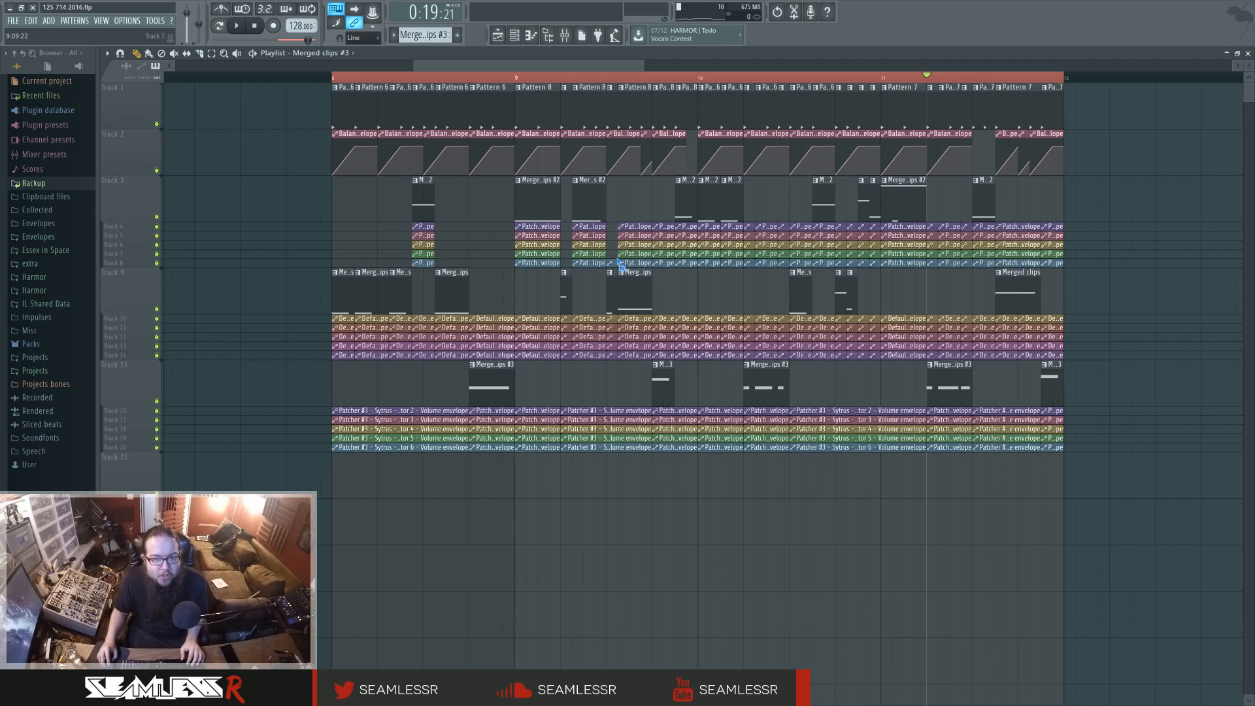
{"action": "right_click", "coordinate": [634, 235]}
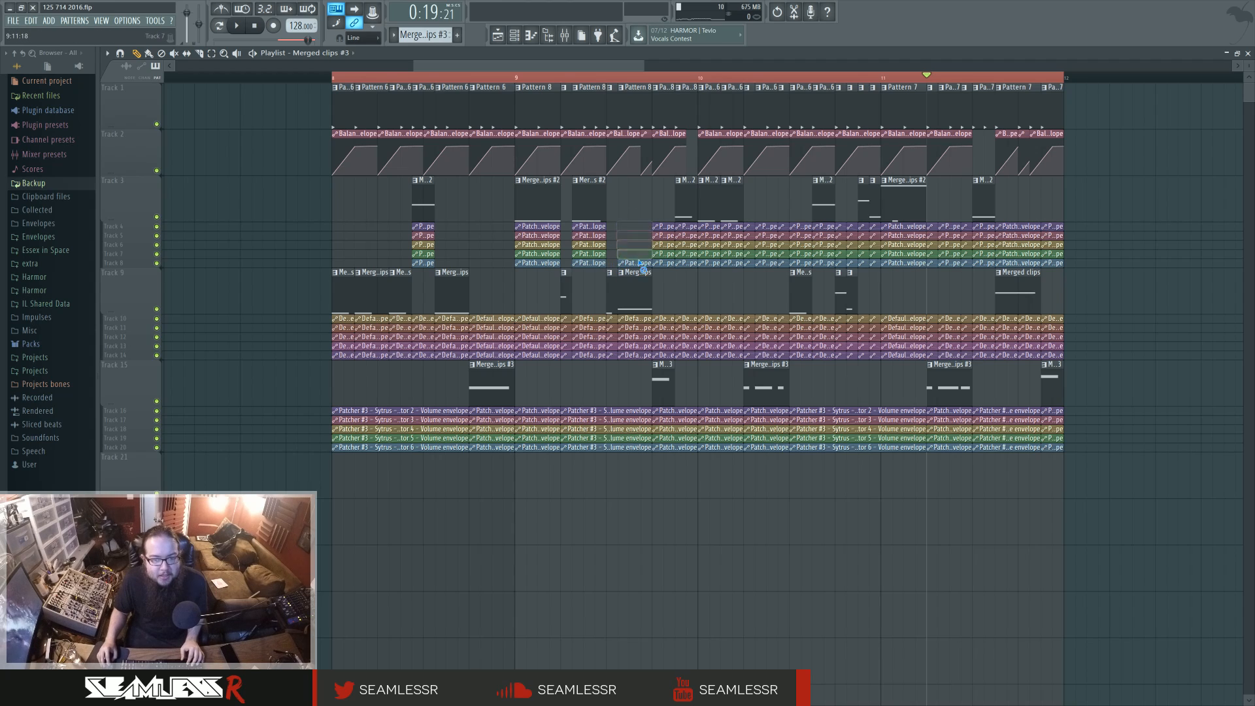
{"action": "right_click", "coordinate": [664, 242]}
{"action": "right_click", "coordinate": [706, 242]}
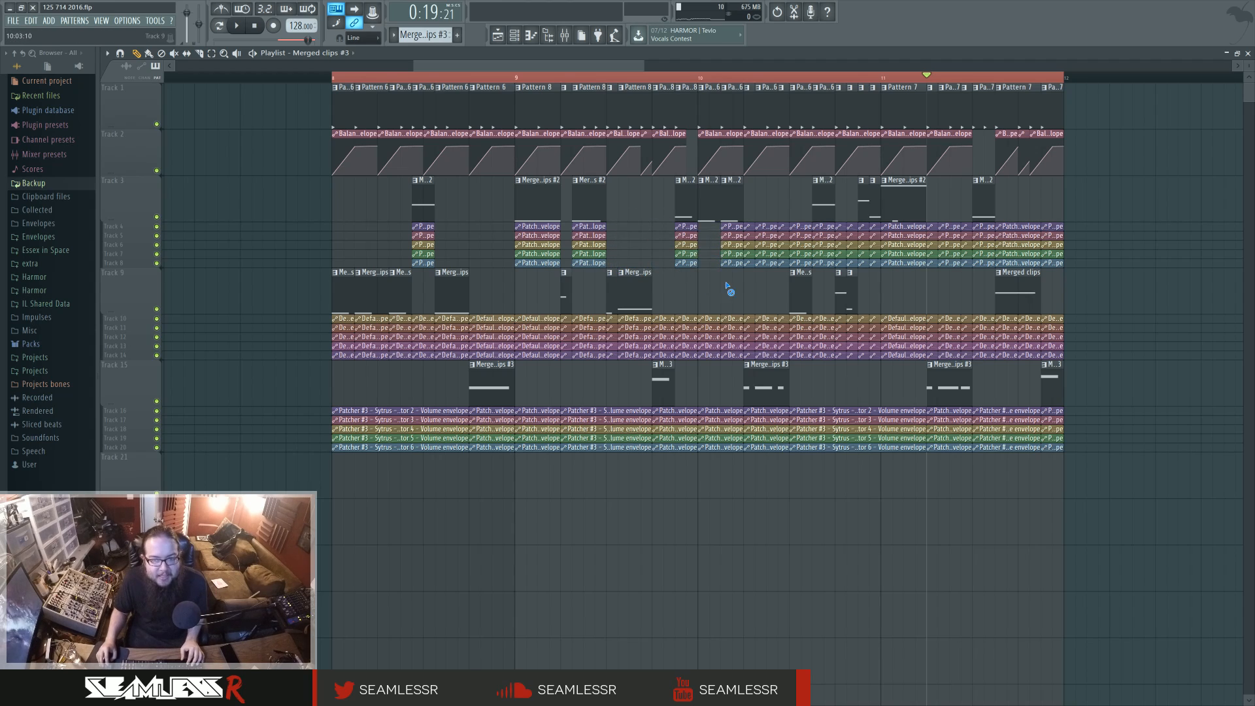
{"action": "key", "text": "ctrl+z"}
- Delete the Patcher #2 automation slices beneath the gaps between Merged clips #2 segments in bar 10
{"action": "right_click", "coordinate": [750, 242]}
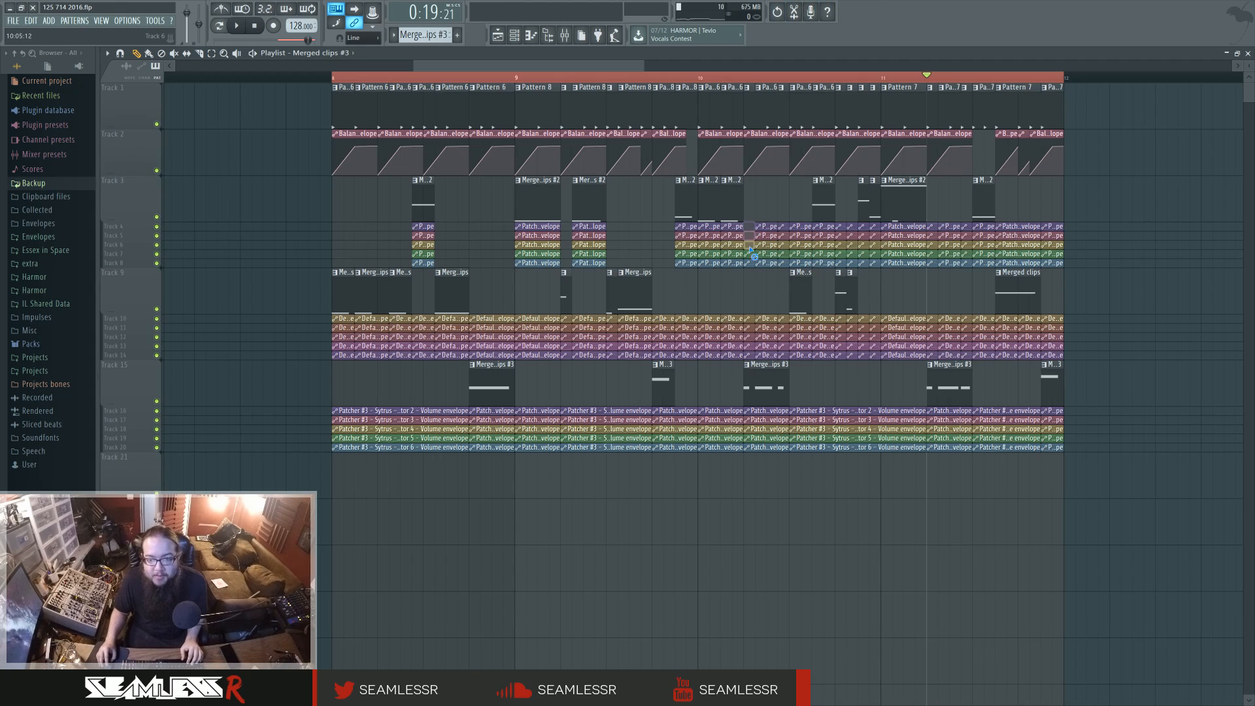
{"action": "right_click", "coordinate": [775, 227]}
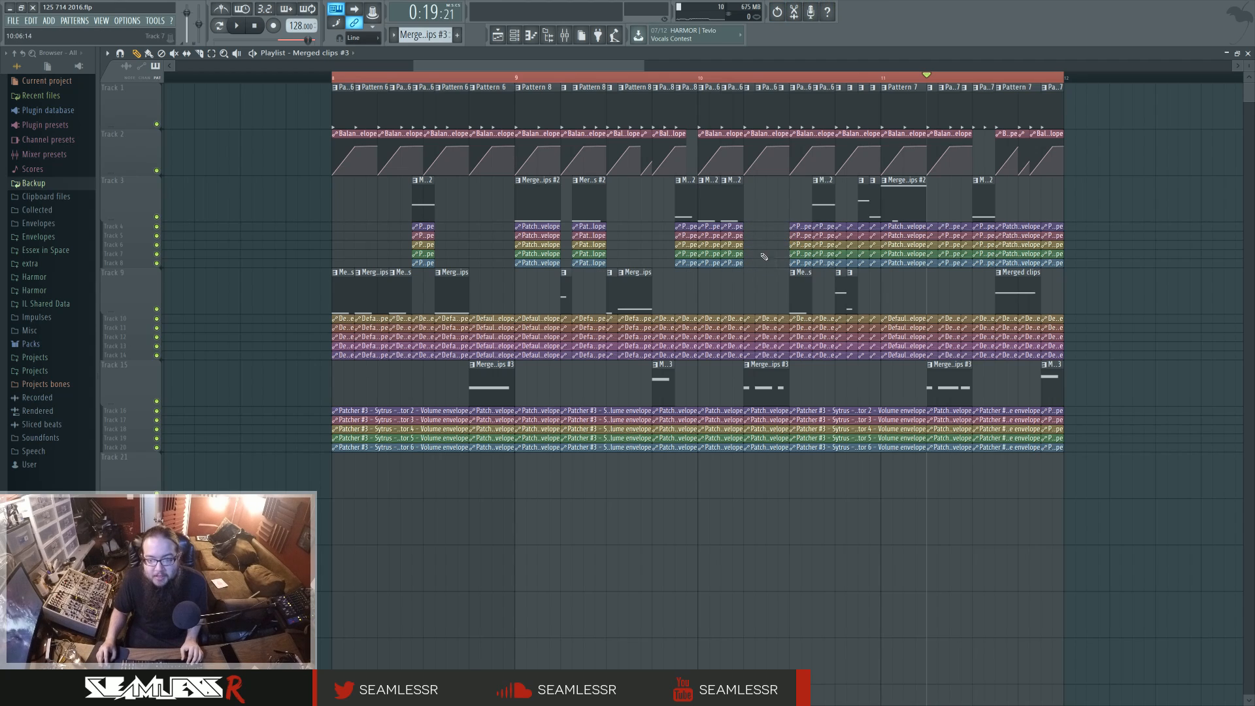
{"action": "right_click", "coordinate": [798, 226]}
{"action": "key", "text": "ctrl+z"}
{"action": "right_click", "coordinate": [800, 226]}
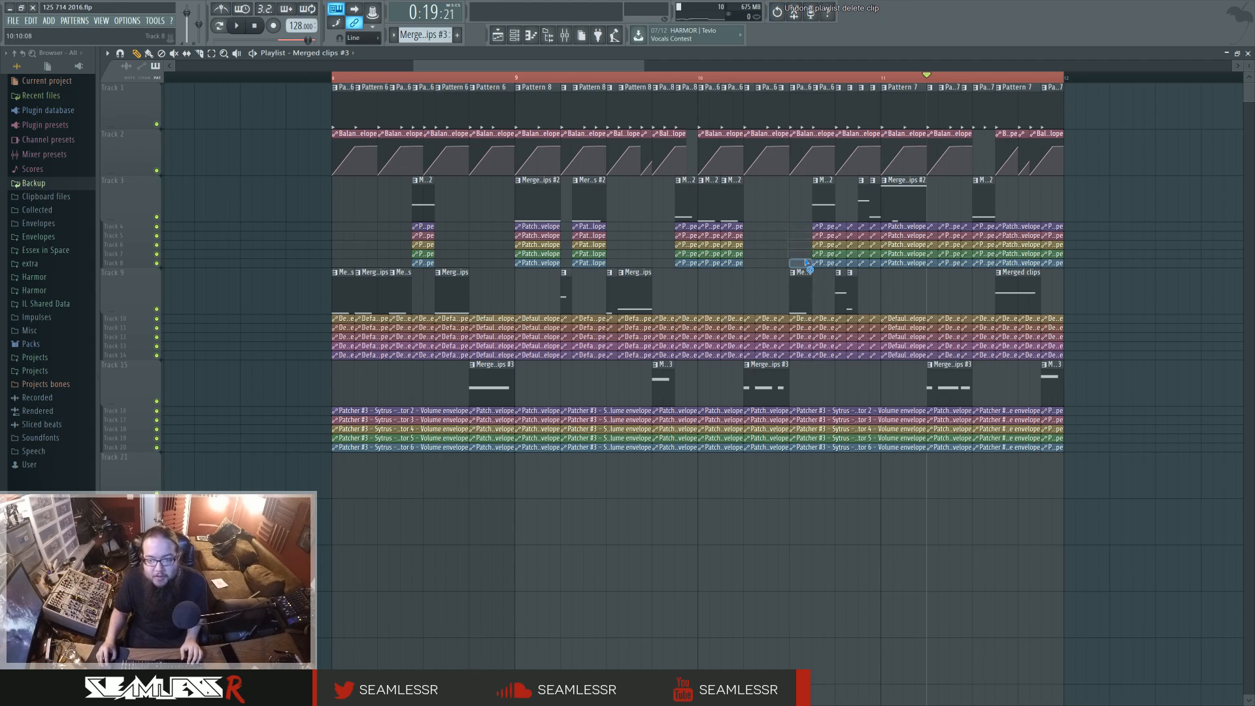
{"action": "right_click", "coordinate": [848, 262]}
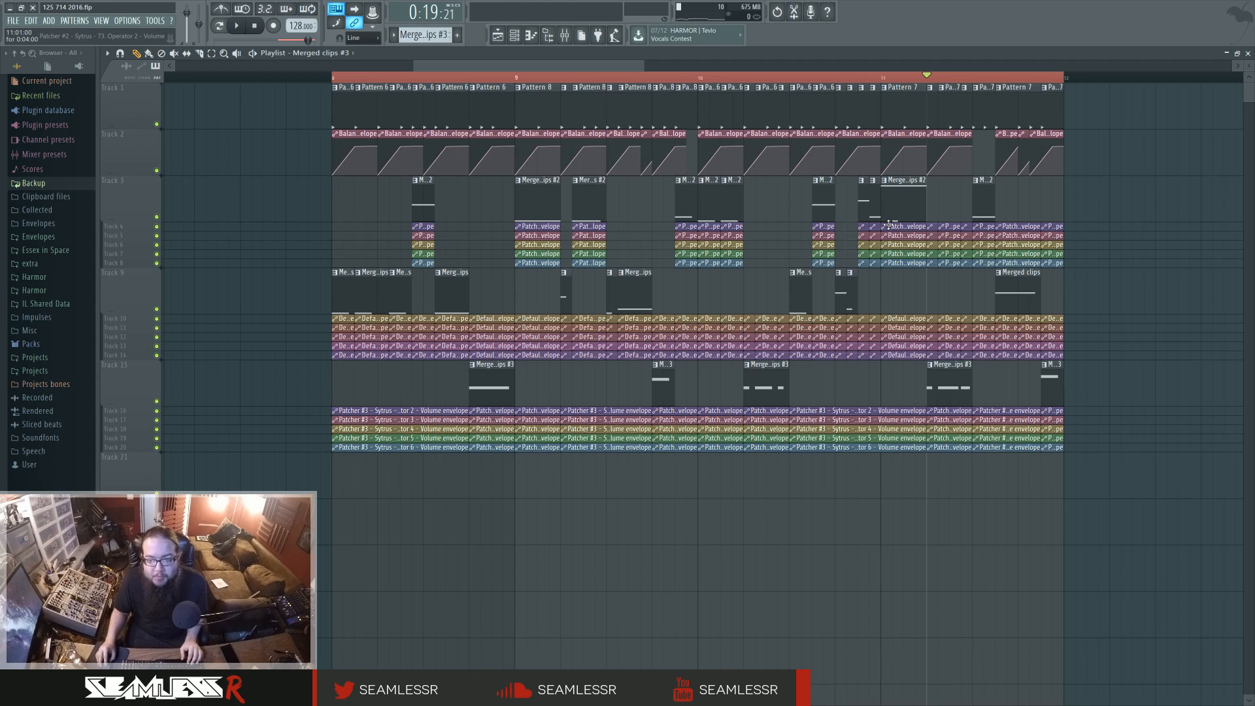
- Delete the Patcher #2 automation slices on Tracks 4 to 8 that have no Merged clips #2 segment above them in bar 11
{"action": "right_click", "coordinate": [933, 227]}
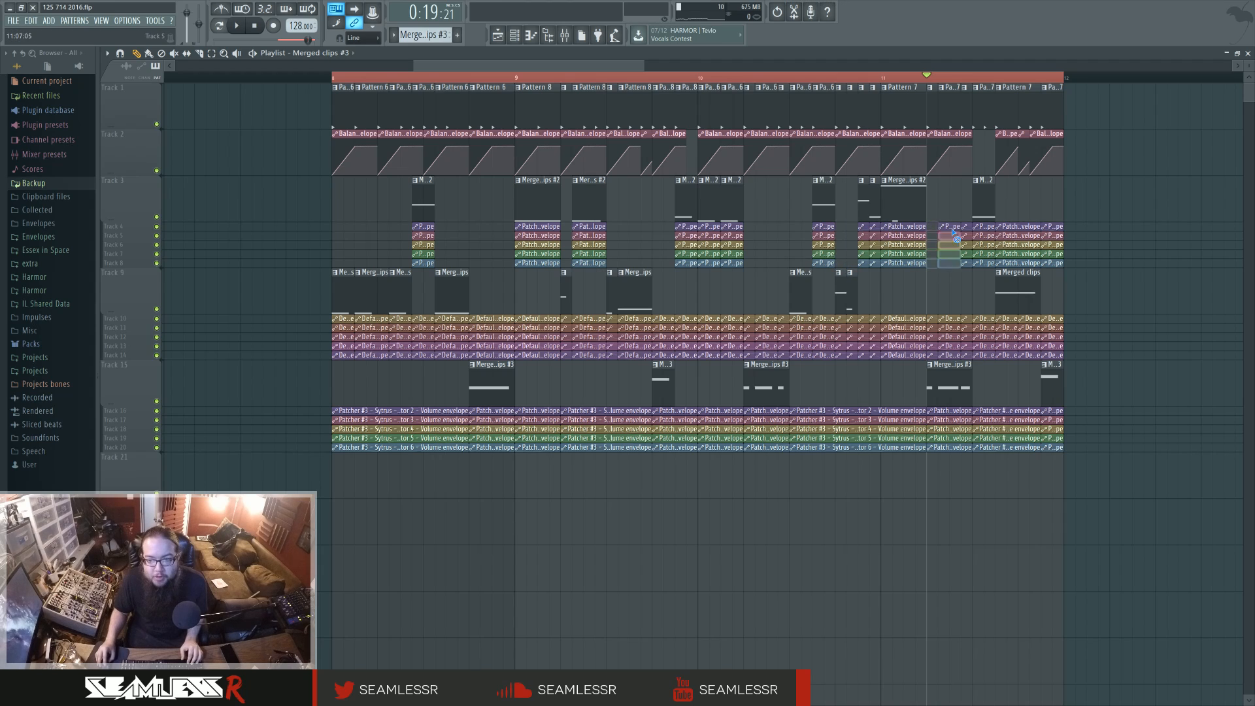
{"action": "right_click", "coordinate": [1023, 226]}
{"action": "right_click", "coordinate": [1029, 261]}
{"action": "right_click", "coordinate": [1052, 227]}
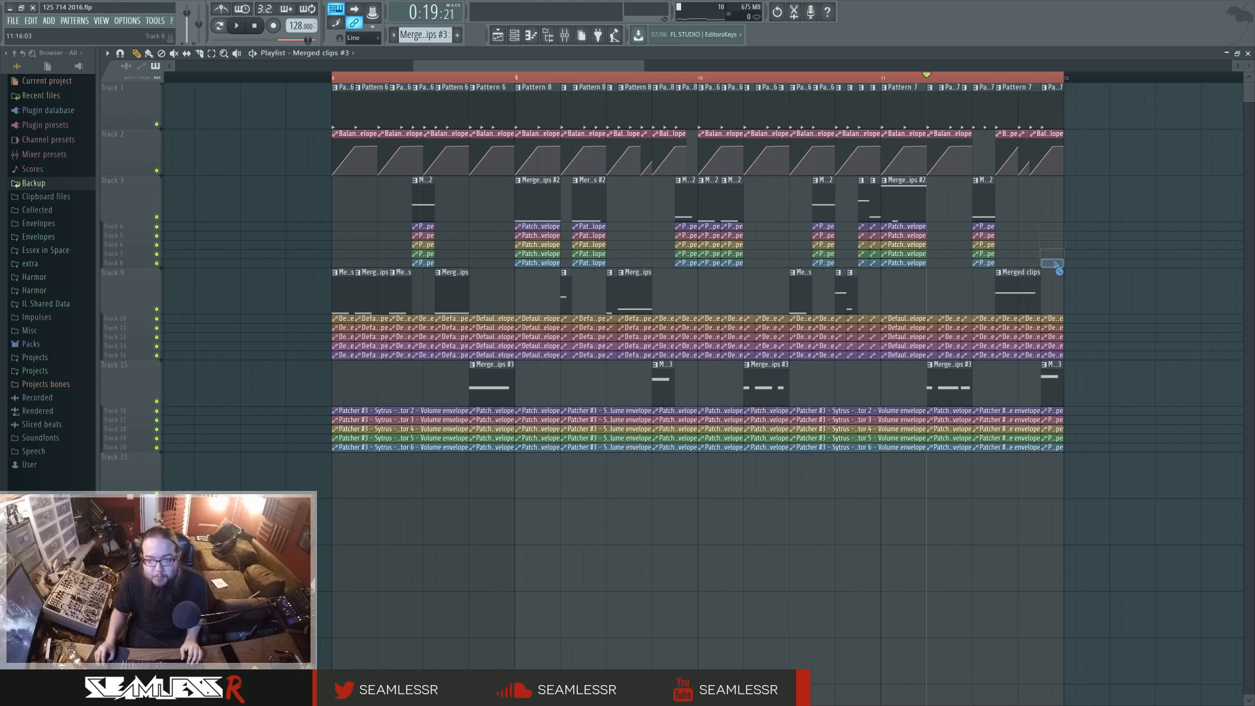
- Delete the Default operator volume slices on Tracks 10 to 14 beneath the Track 9 gaps in bar 8 and the first part of bar 9
{"action": "right_click", "coordinate": [418, 318]}
{"action": "right_click", "coordinate": [492, 319]}
{"action": "right_click", "coordinate": [537, 318]}
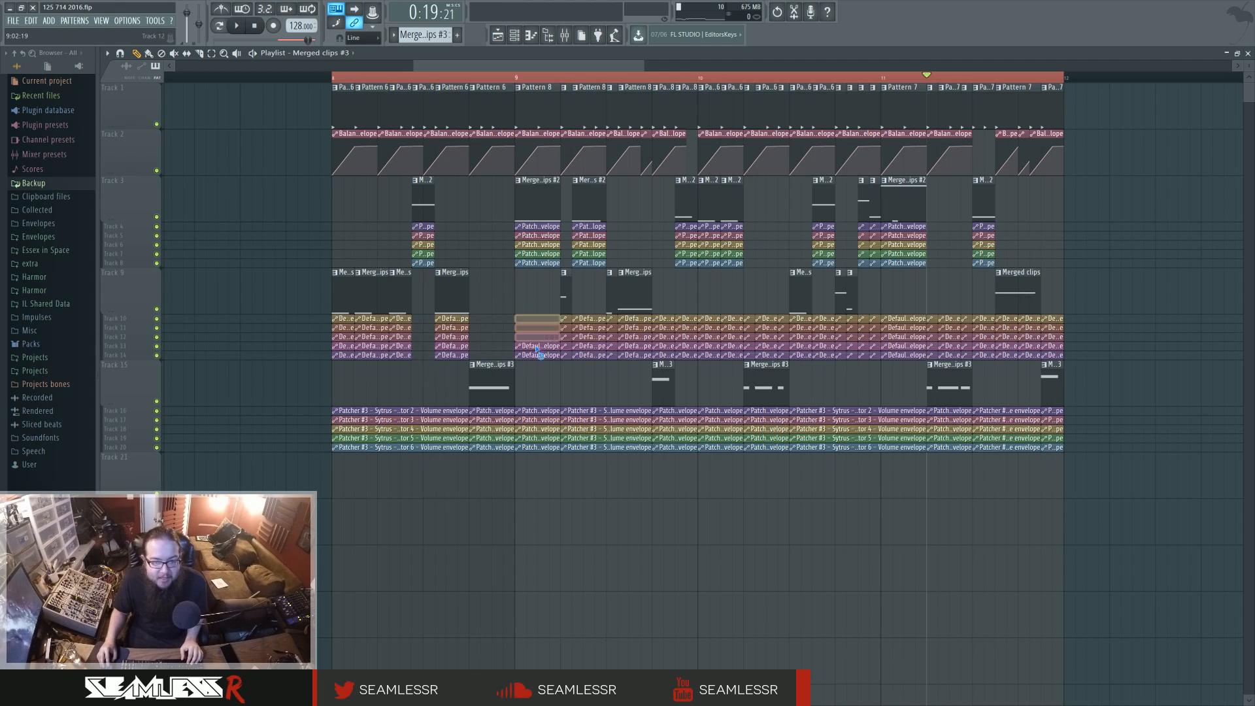
{"action": "right_click", "coordinate": [590, 318]}
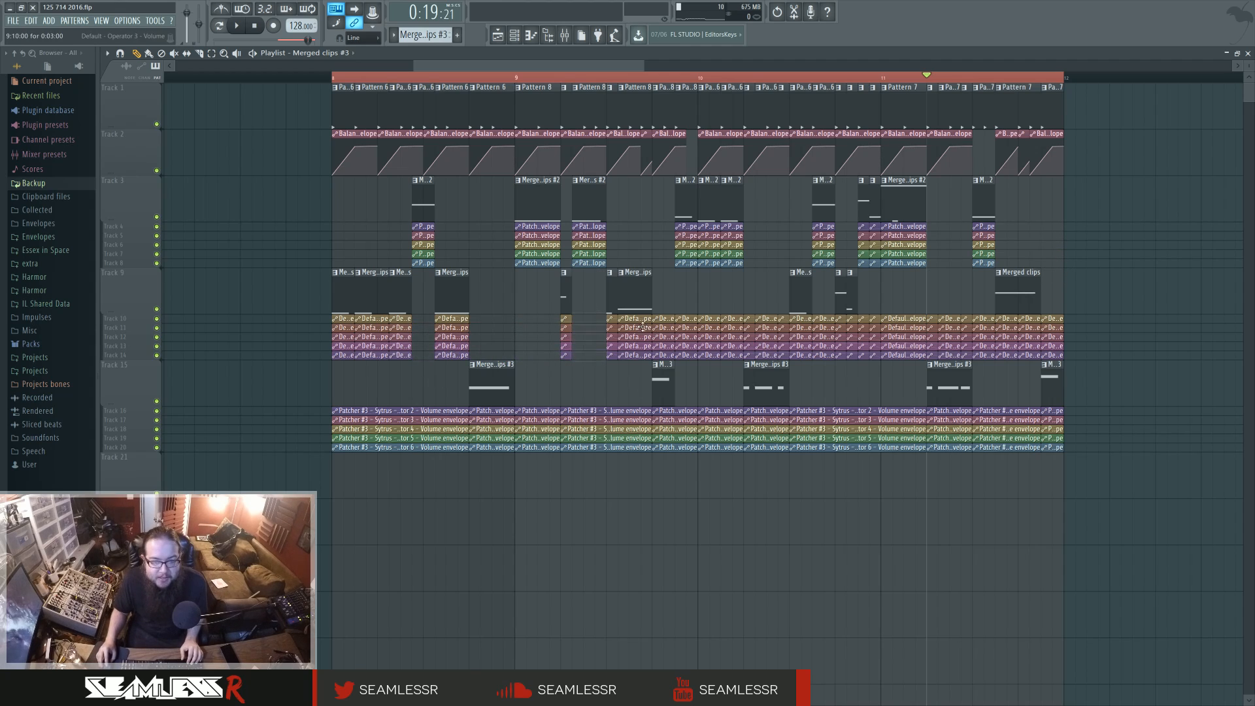
- Delete the Default operator volume slices on Tracks 10 to 14 wherever Tracks 9 and 15 are both empty, from late bar 9 through bar 11
{"action": "right_click", "coordinate": [687, 327]}
{"action": "right_click", "coordinate": [709, 327]}
{"action": "right_click", "coordinate": [732, 327]}
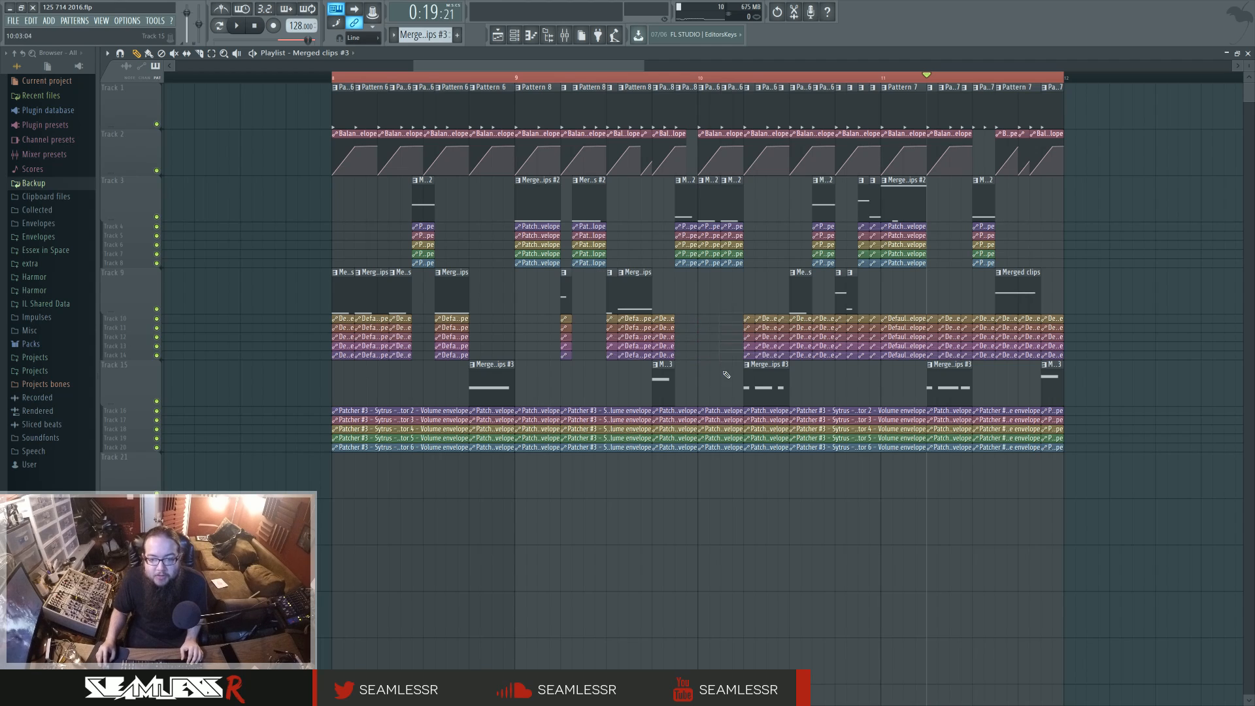
{"action": "right_click", "coordinate": [827, 318]}
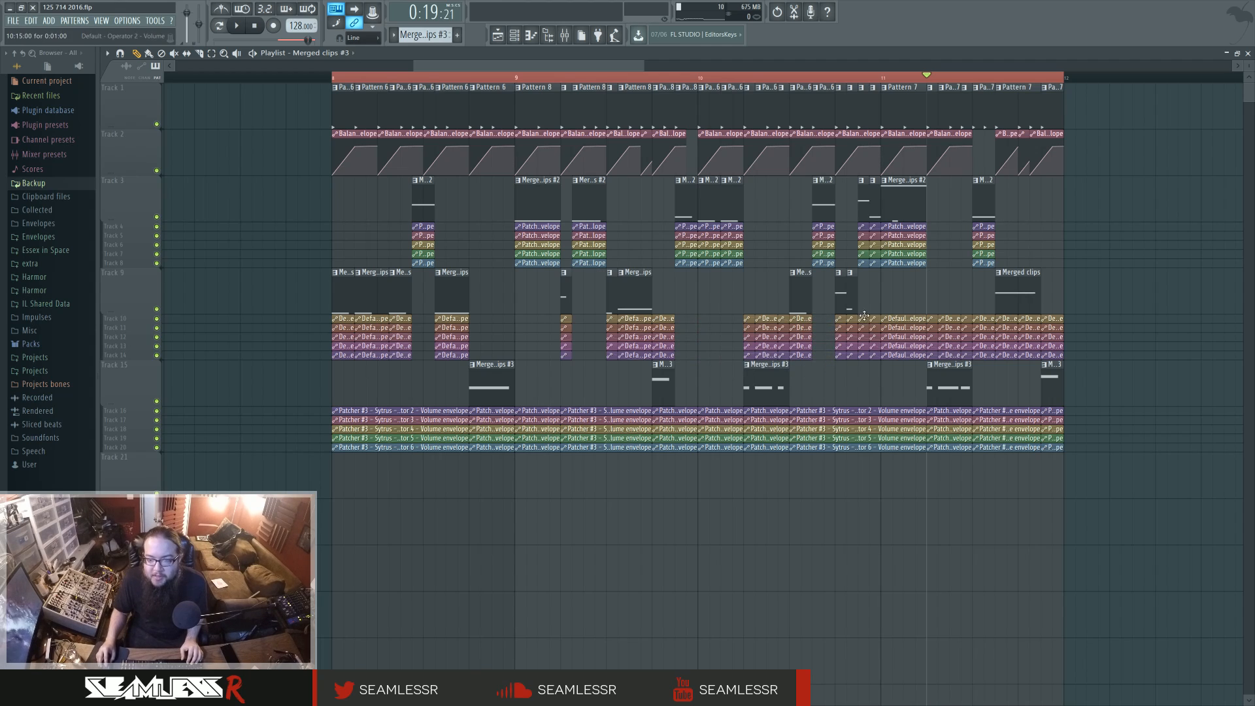
{"action": "right_click", "coordinate": [865, 318]}
{"action": "right_click", "coordinate": [875, 327]}
{"action": "right_click", "coordinate": [899, 333]}
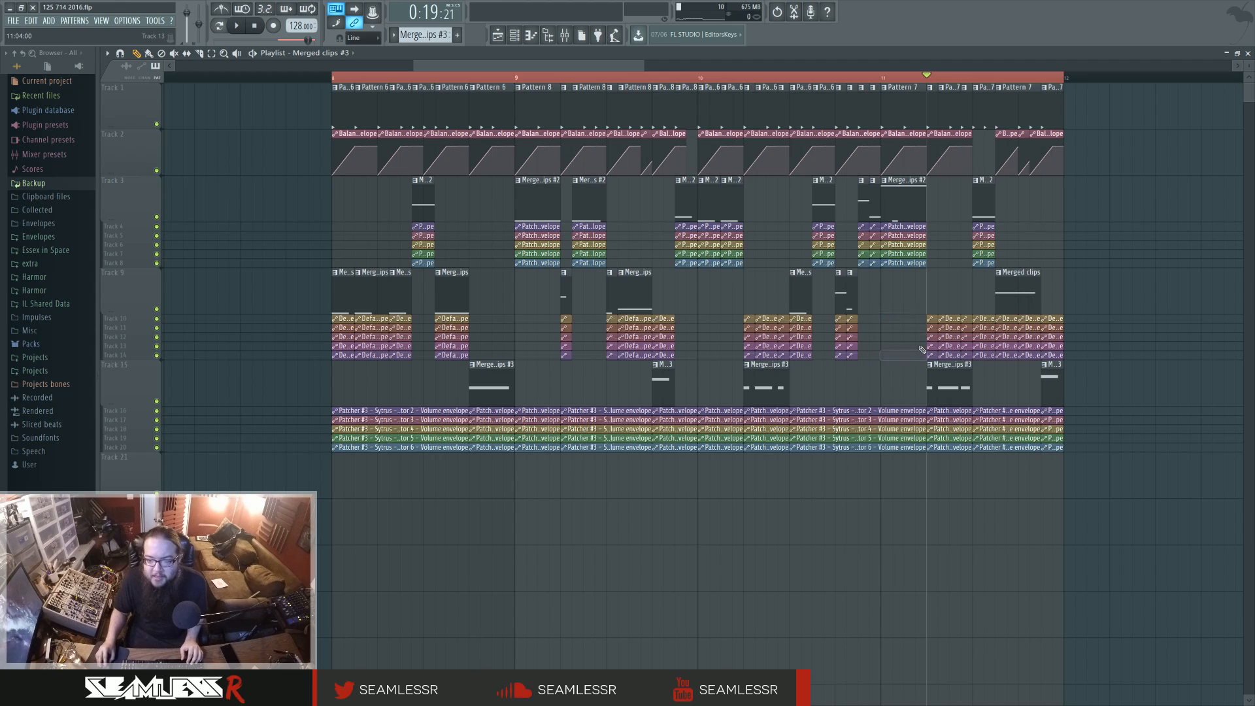
{"action": "right_click", "coordinate": [986, 327]}
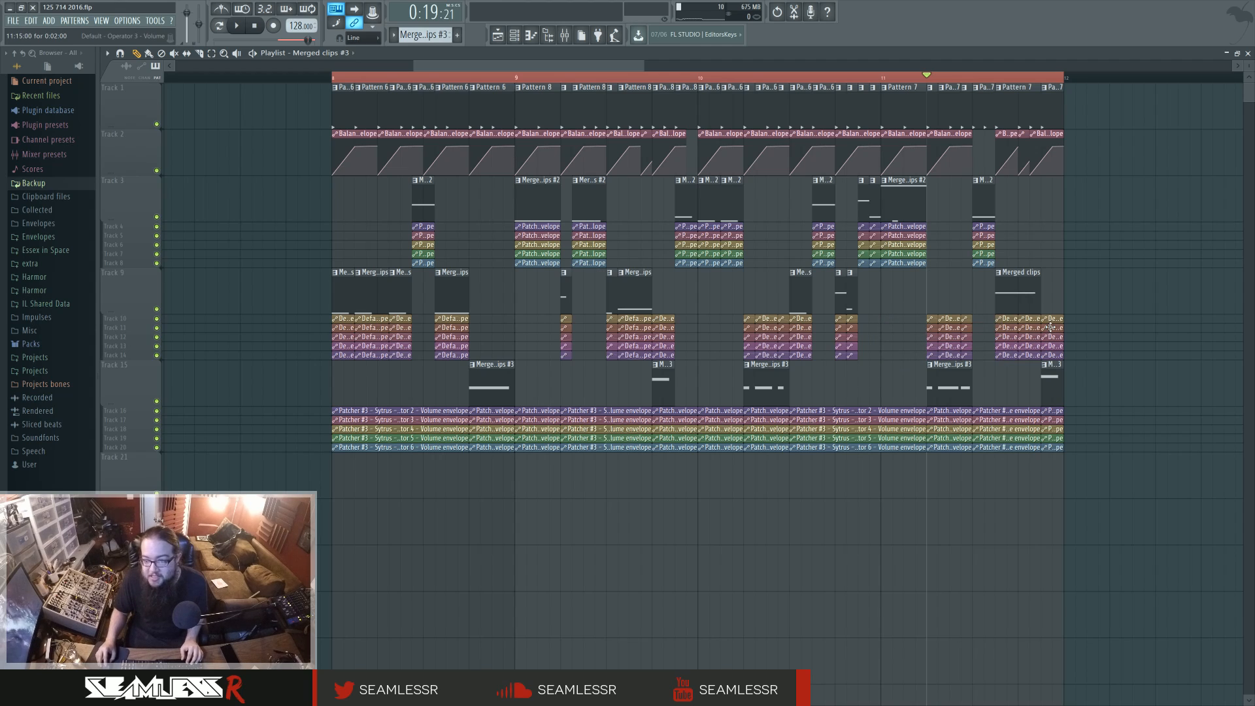
- Delete the Patcher #3 Sytrus volume slices on Tracks 16 to 20 that precede the first Merged clips #3 segment in bar 8
{"action": "right_click", "coordinate": [418, 416]}
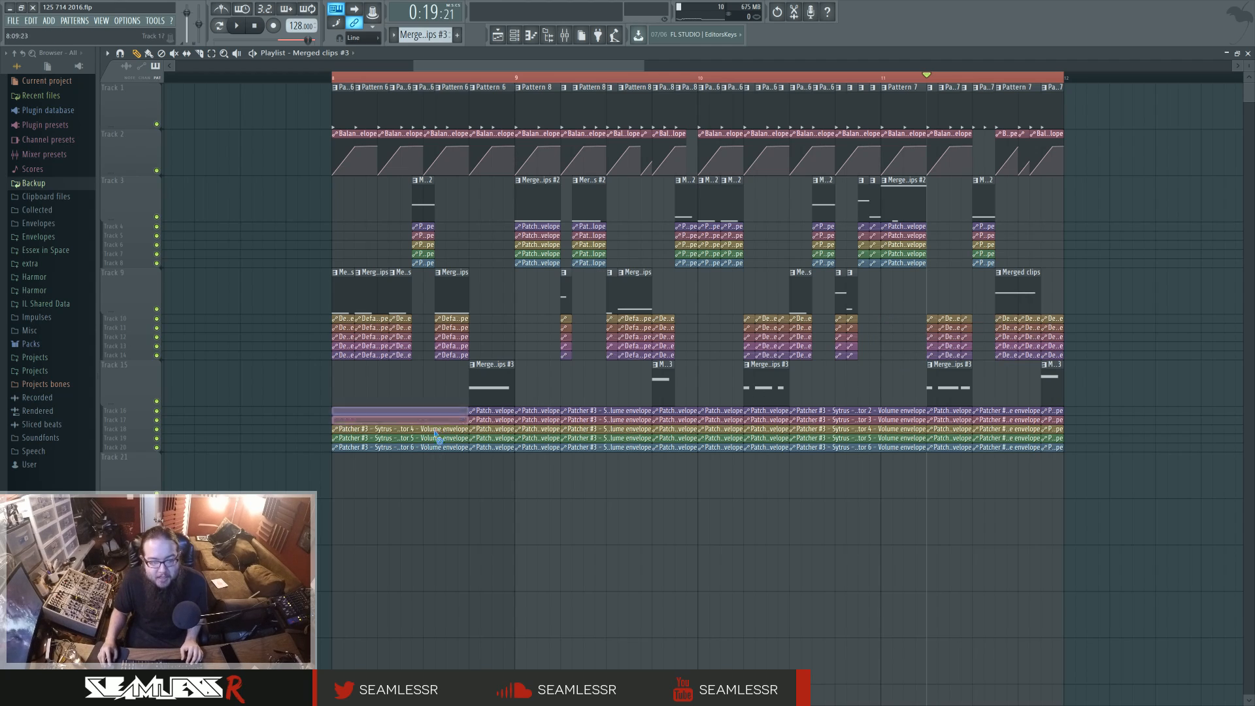
- Delete the Patcher #3 Sytrus volume envelope clips on Tracks 16 to 20 wherever Track 15 has no pattern clip
{"action": "right_click", "coordinate": [439, 441]}
{"action": "right_click", "coordinate": [553, 444]}
{"action": "right_click", "coordinate": [601, 428]}
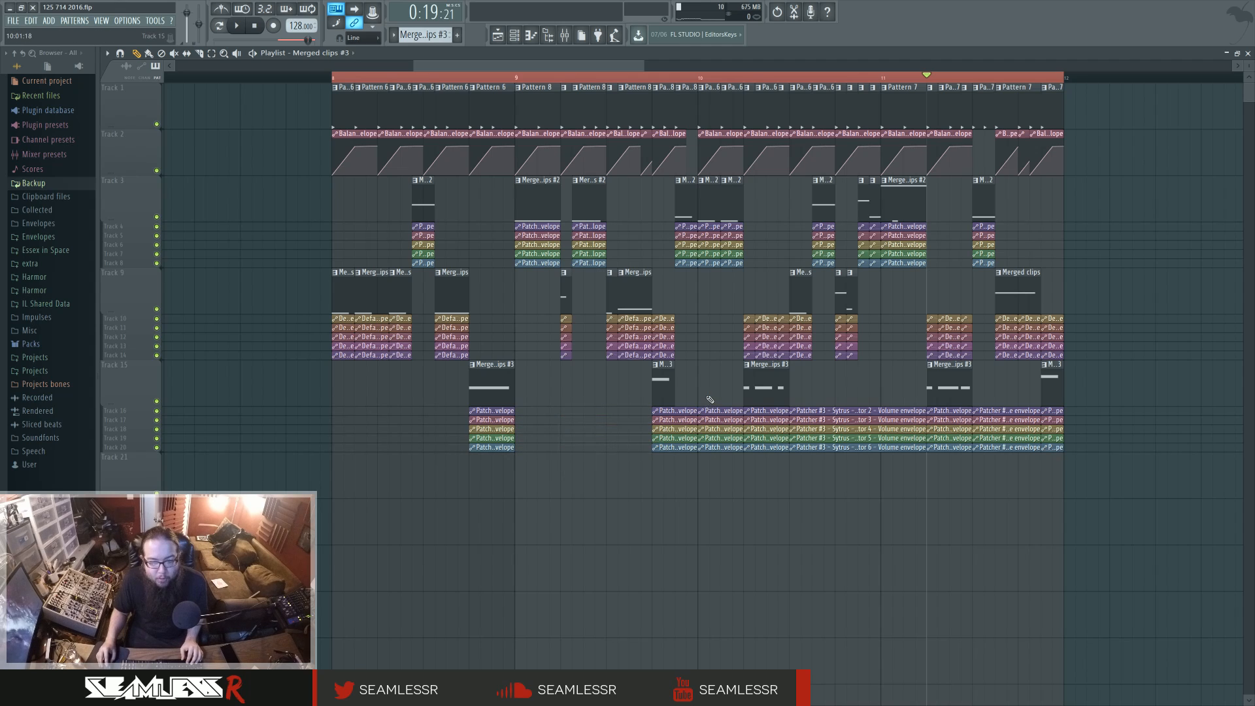
{"action": "right_click", "coordinate": [716, 425]}
{"action": "mouse_move", "coordinate": [693, 451]}
{"action": "left_mouse_down"}
{"action": "mouse_move", "coordinate": [692, 406]}
{"action": "mouse_move", "coordinate": [675, 410]}
{"action": "left_mouse_up"}
{"action": "right_click", "coordinate": [817, 429]}
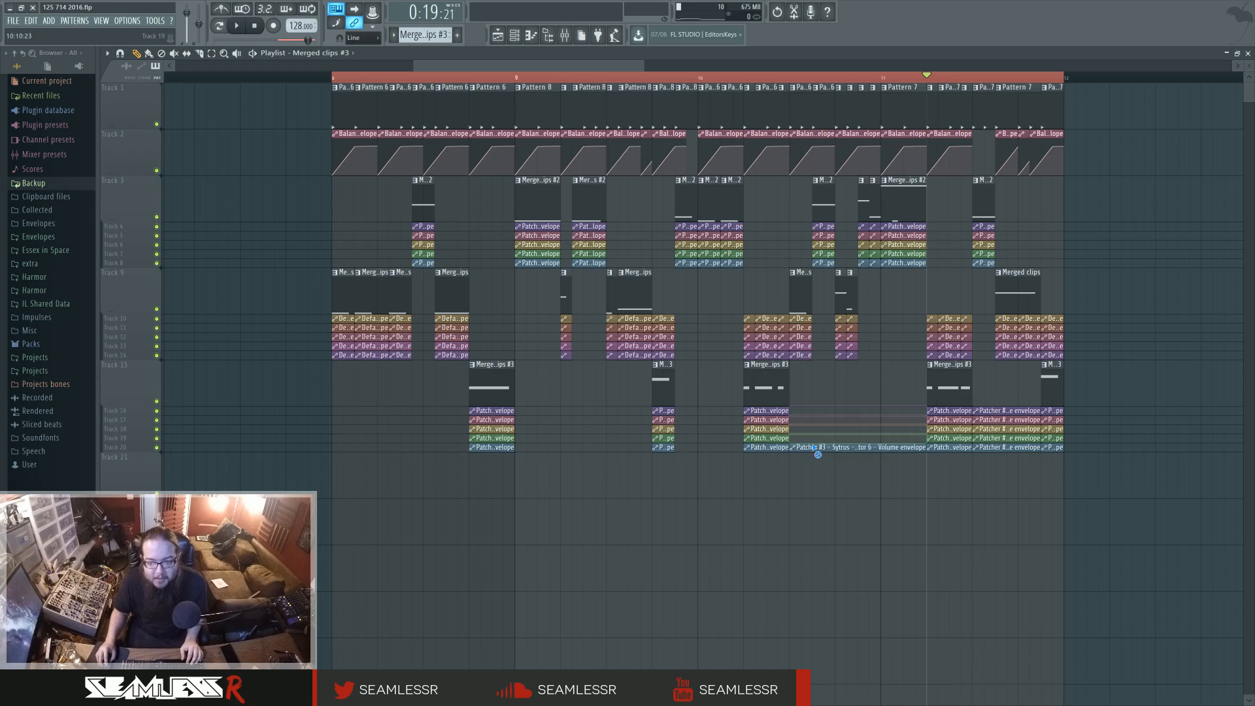
{"action": "right_click", "coordinate": [1007, 428]}
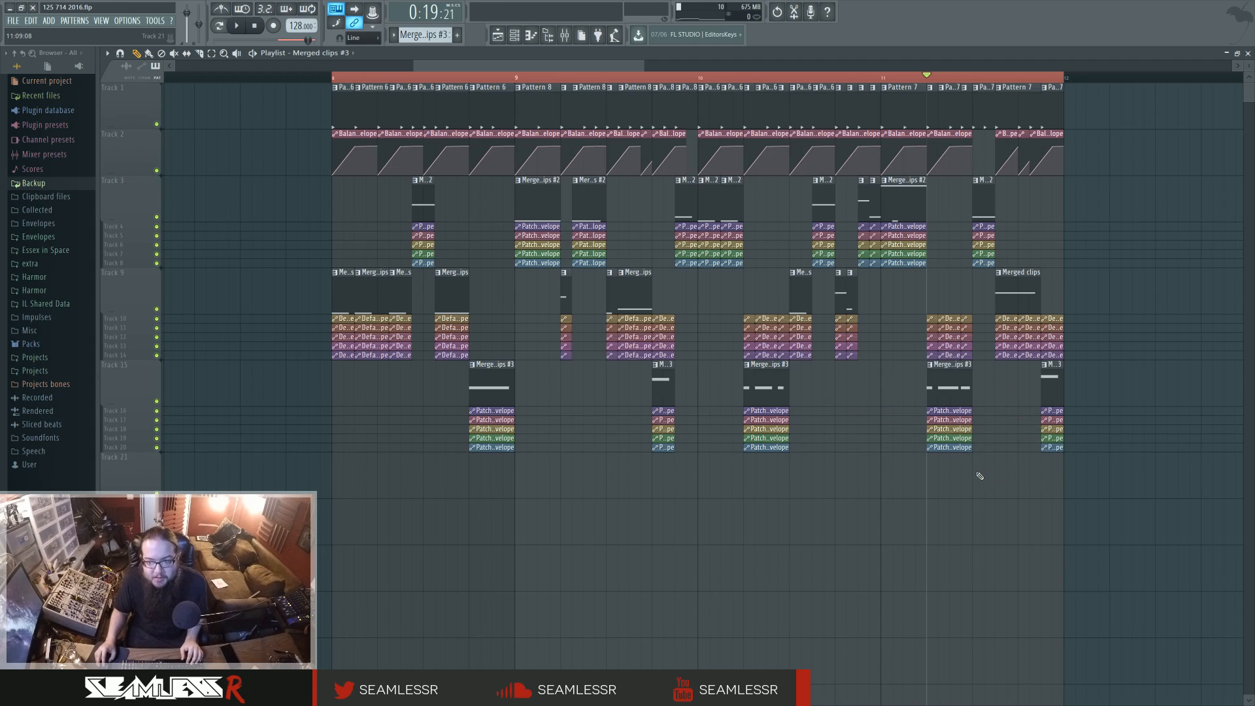
- Delete the surplus automation clips on Tracks 10 to 14 wherever Track 9 above them has no pattern clip
{"action": "right_click", "coordinate": [1055, 320]}
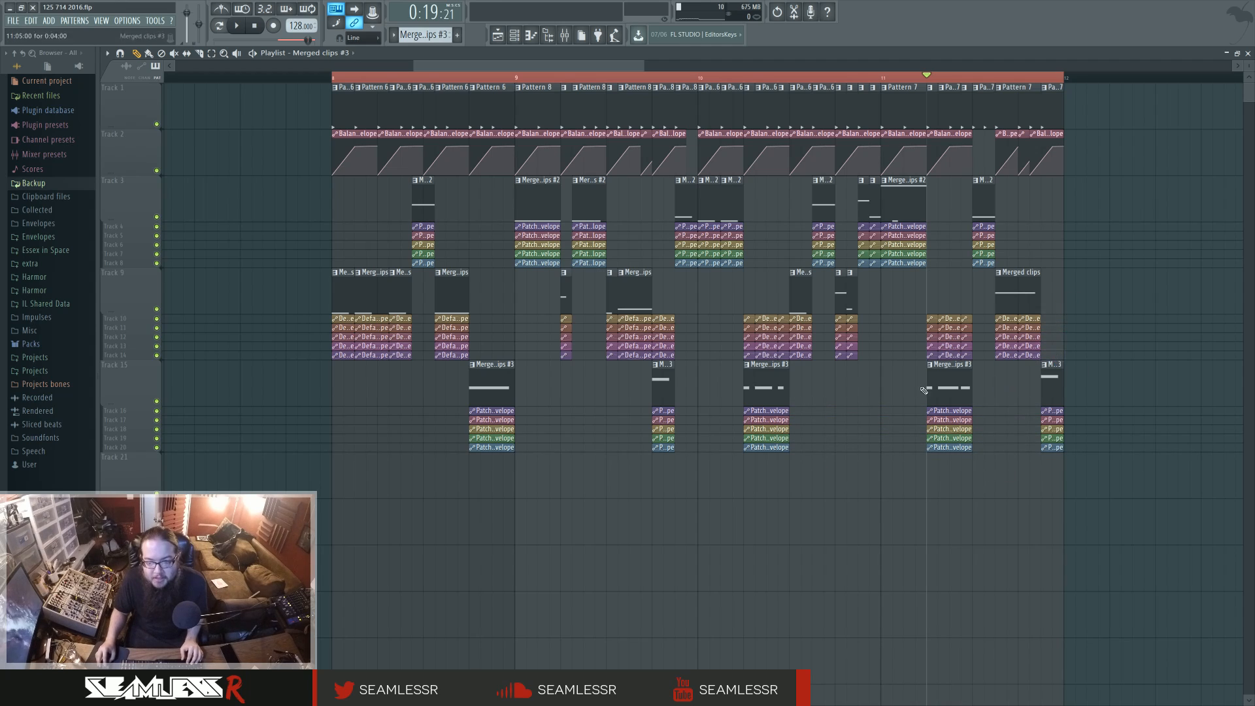
{"action": "right_click", "coordinate": [759, 328]}
{"action": "right_click", "coordinate": [766, 343]}
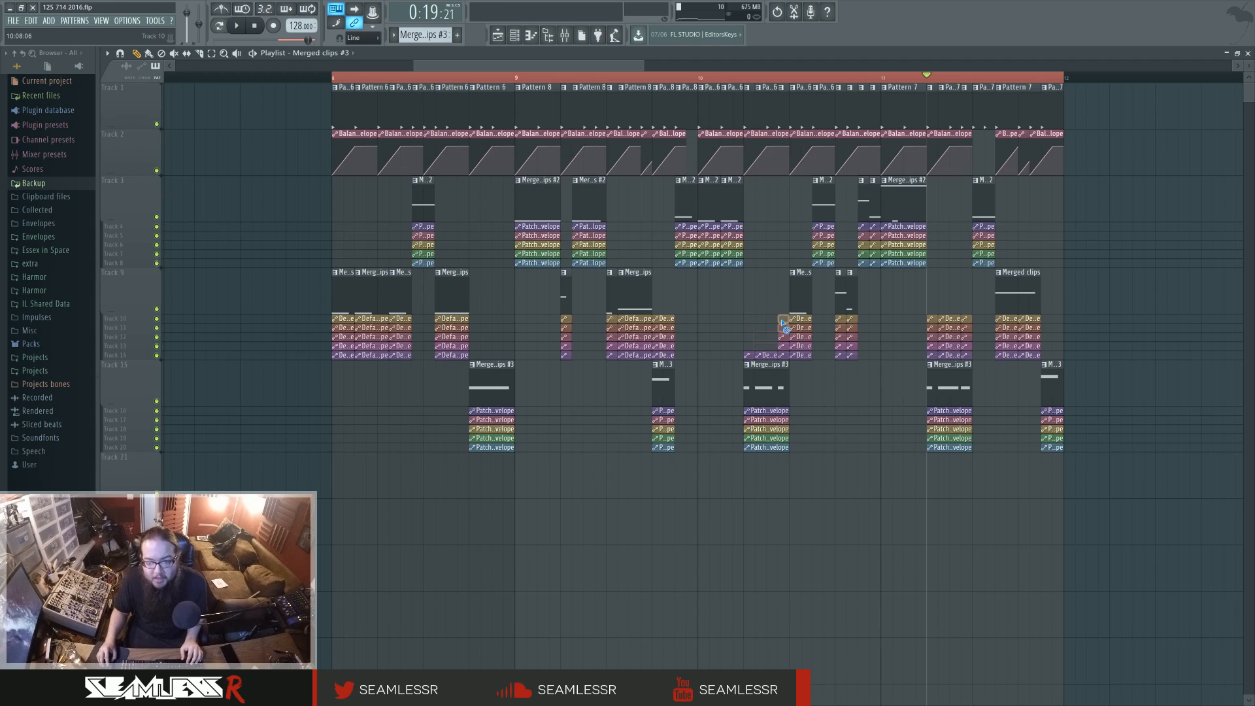
{"action": "right_click", "coordinate": [765, 357]}
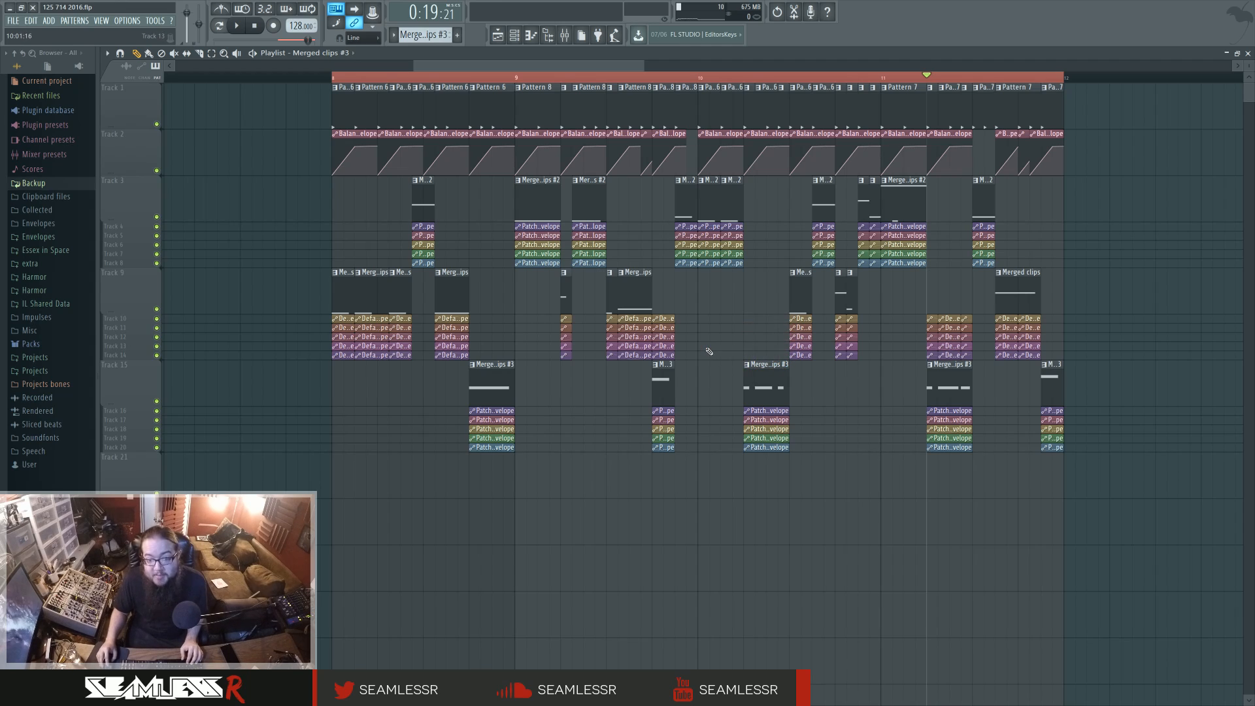
{"action": "right_click", "coordinate": [935, 320]}
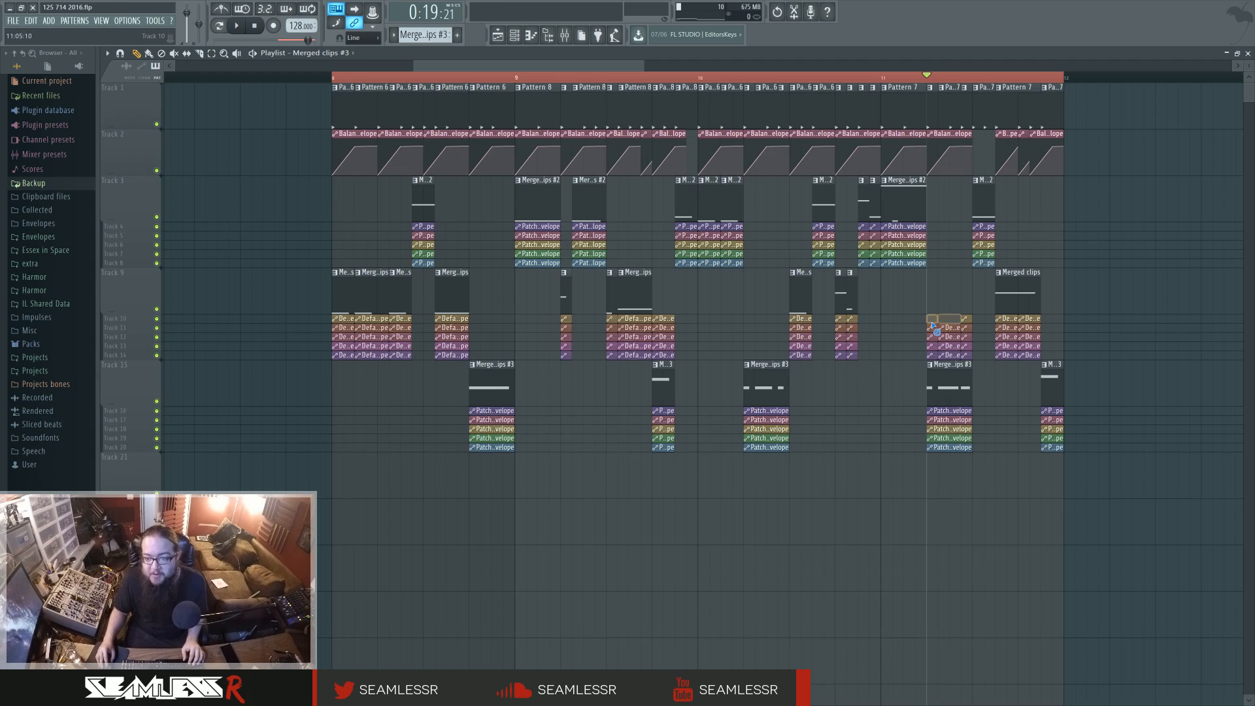
{"action": "right_click", "coordinate": [948, 327]}
{"action": "right_click", "coordinate": [950, 346]}
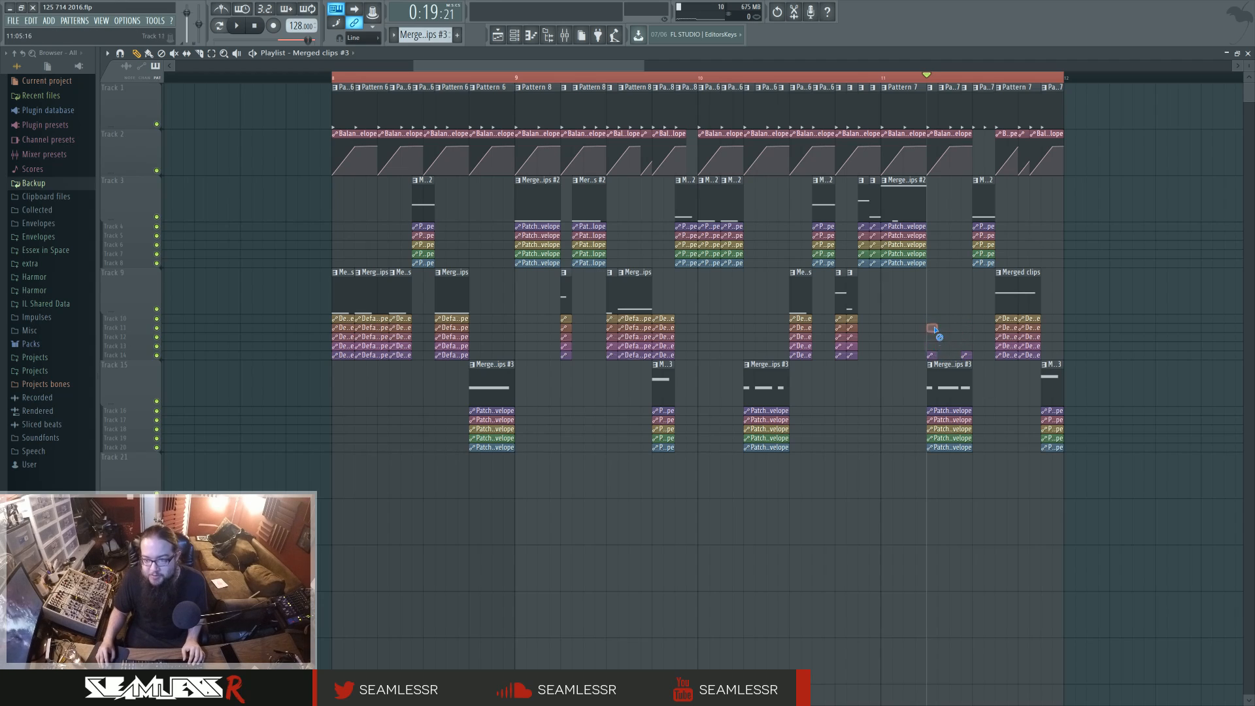
{"action": "right_click", "coordinate": [670, 320]}
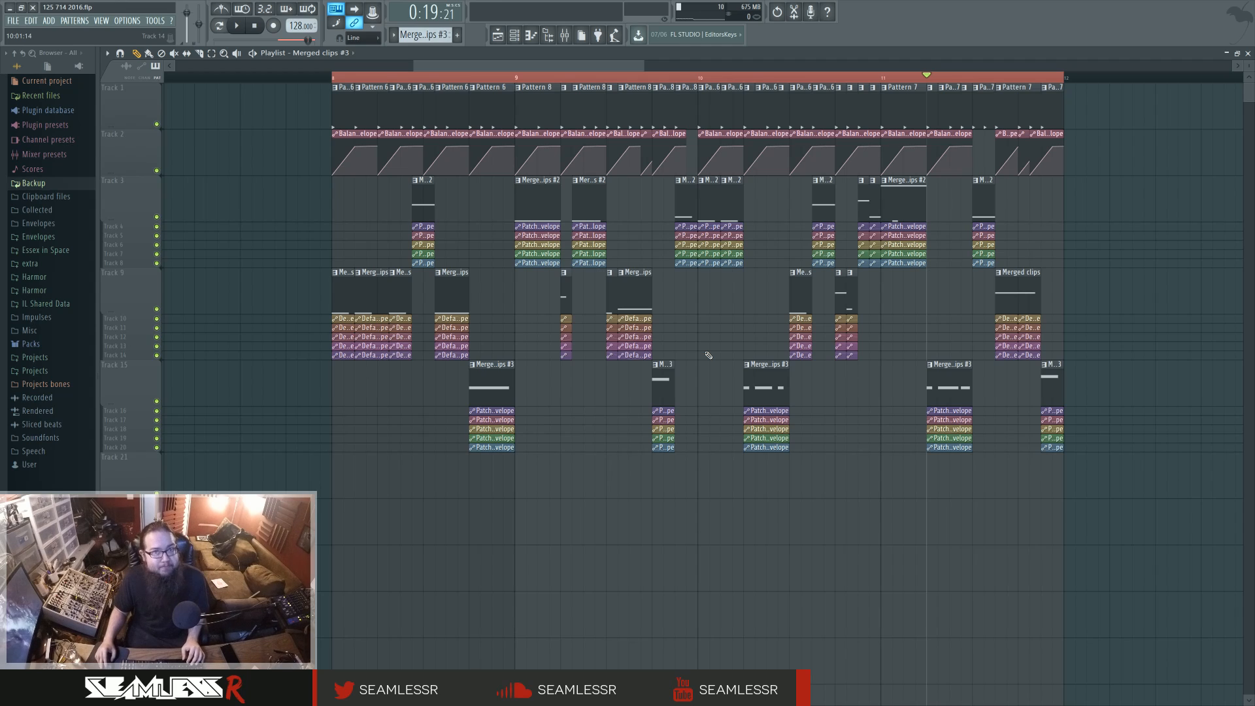
- Play back the selected playlist section from its start to listen to the cleaned-up arrangement
{"action": "key", "text": "space"}
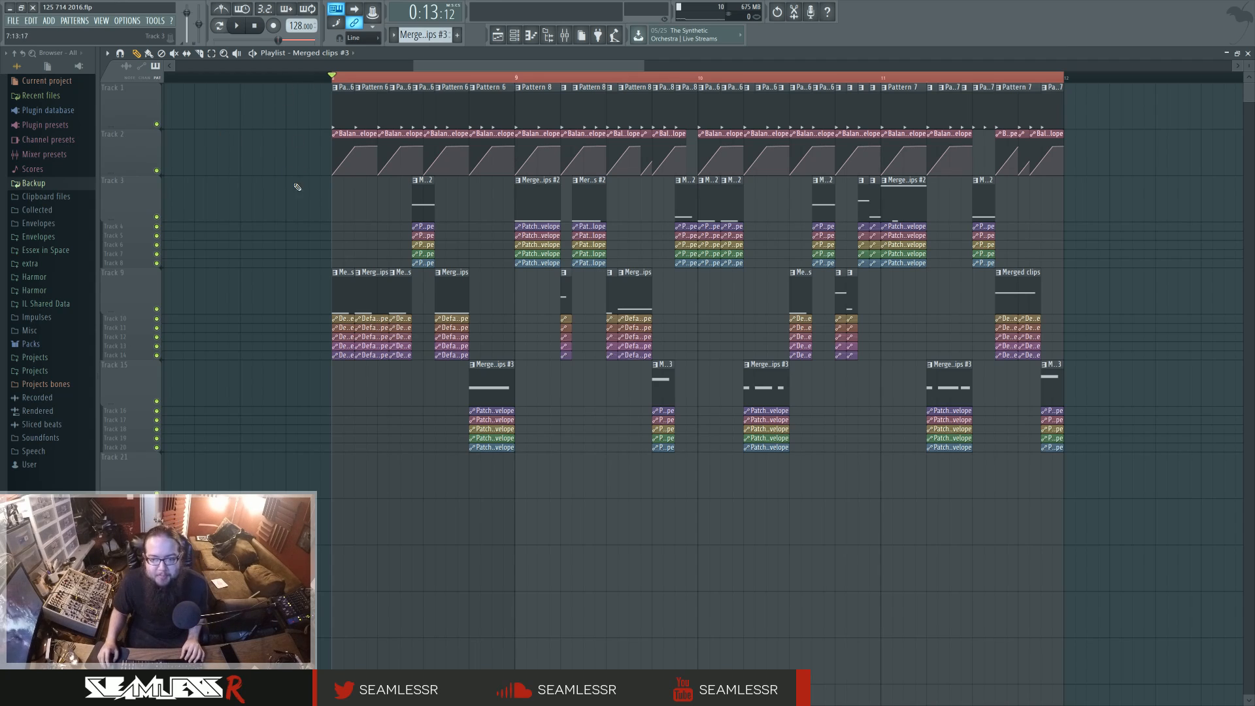
{"action": "mouse_move", "coordinate": [281, 189]}
{"action": "left_mouse_down"}
{"action": "mouse_move", "coordinate": [308, 196]}
{"action": "mouse_move", "coordinate": [289, 195]}
{"action": "left_mouse_up"}
{"action": "key", "text": "space"}
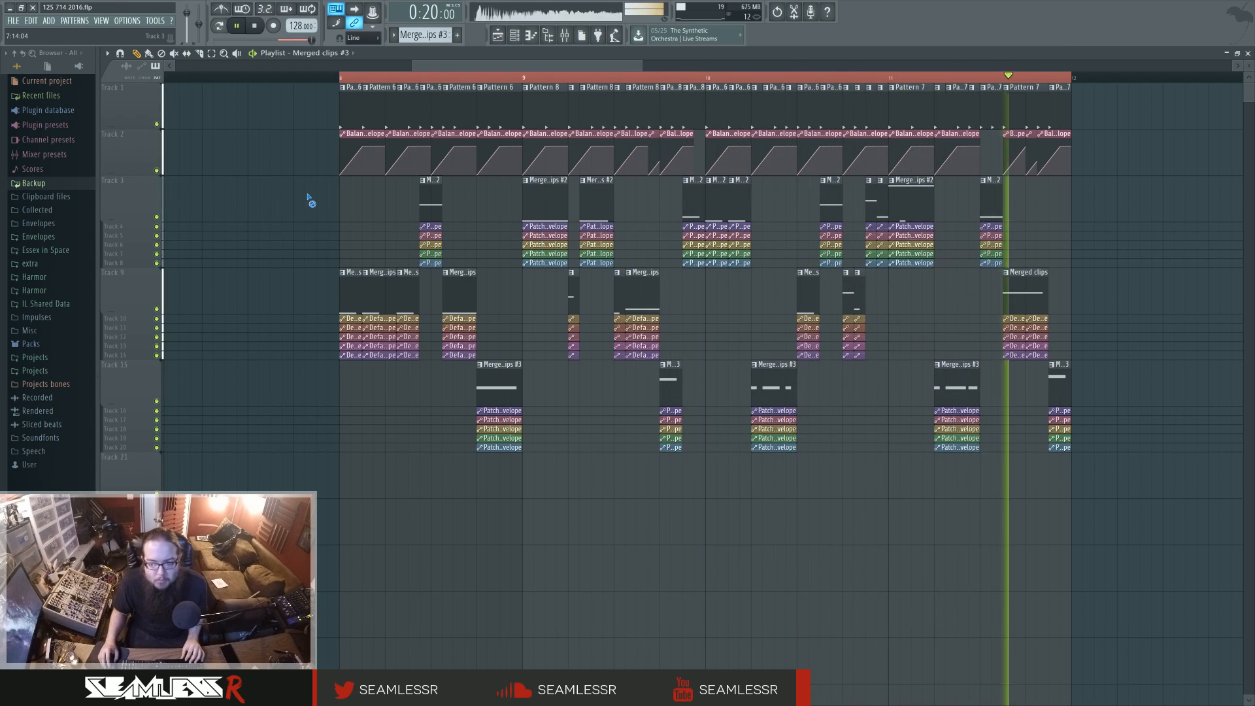
{"action": "key", "text": "space"}
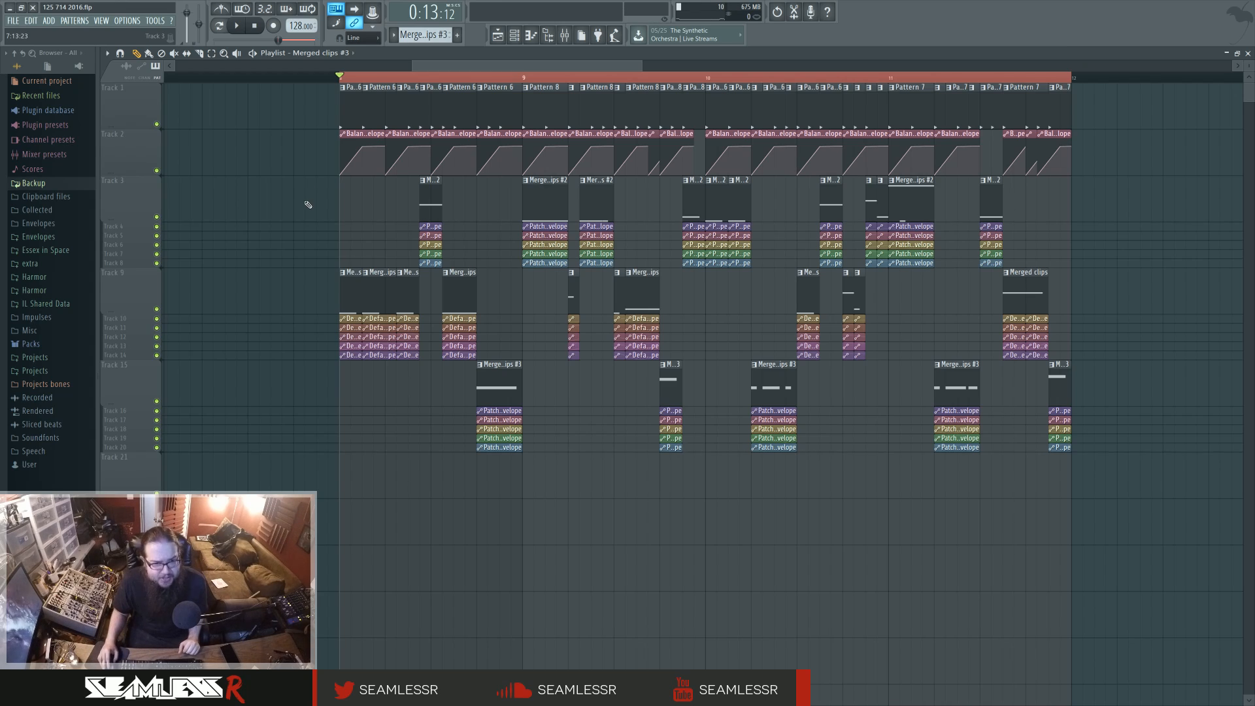
- Examine the first Patcher channel's plugin map from the channel rack, then close it
{"action": "left_click", "coordinate": [515, 36]}
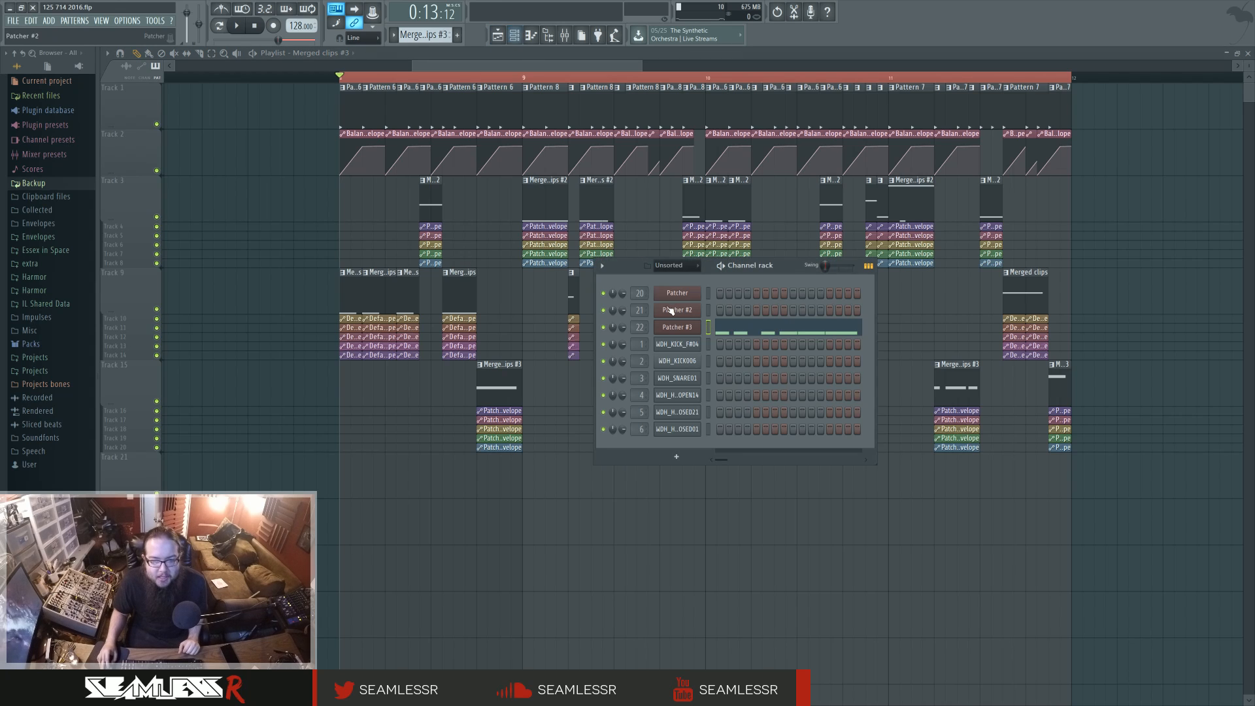
{"action": "left_click", "coordinate": [671, 298]}
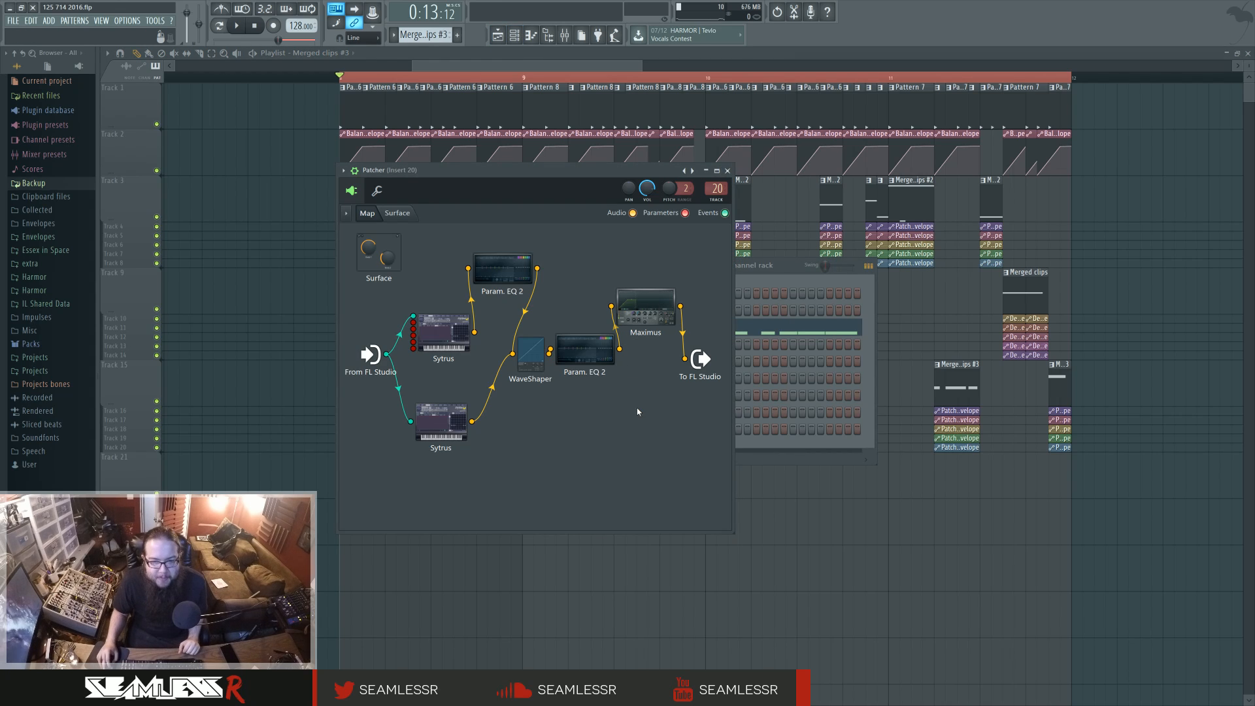
{"action": "left_click_drag", "start_coordinate": [649, 173], "coordinate": [680, 303]}
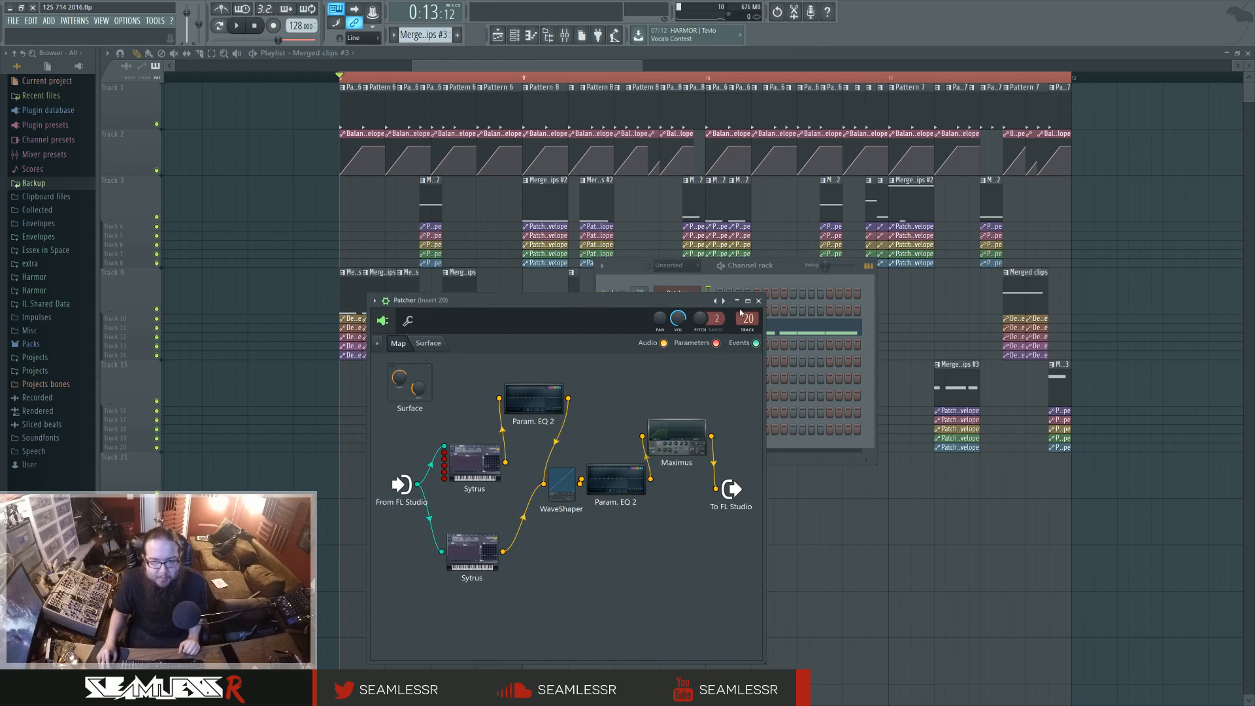
{"action": "left_click", "coordinate": [758, 301]}
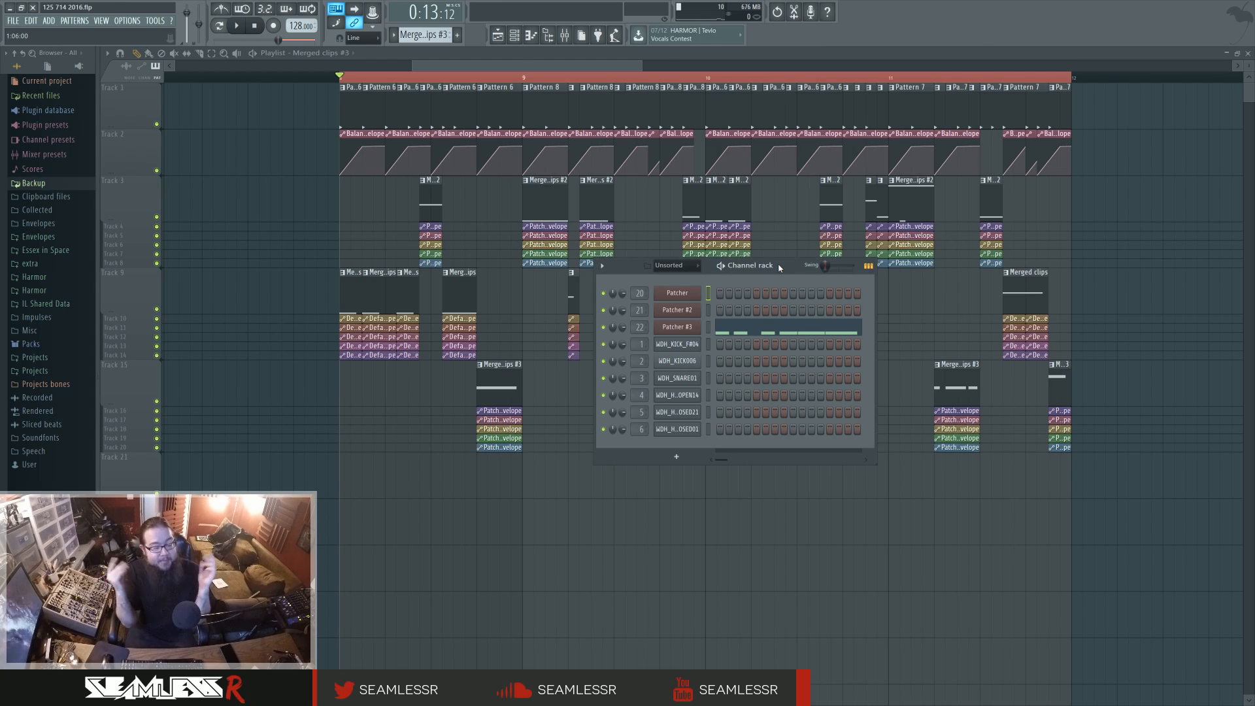
{"action": "key", "text": "F6"}
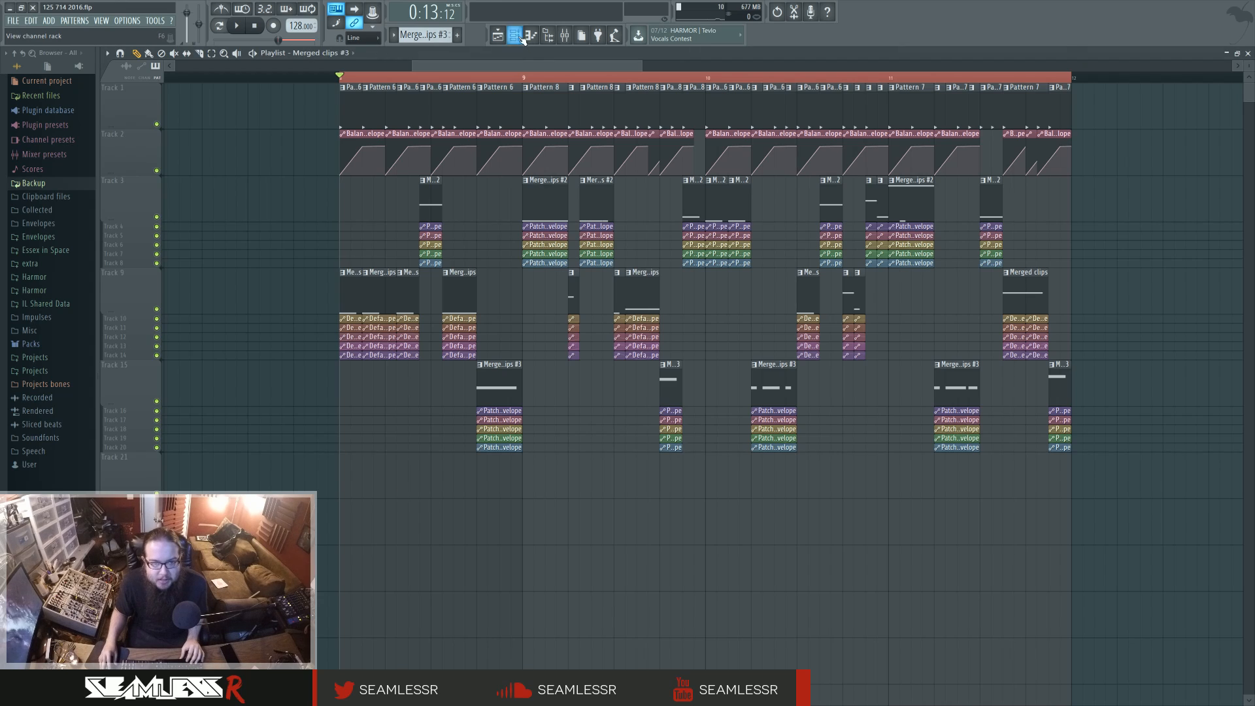
{"action": "left_click", "coordinate": [522, 37]}
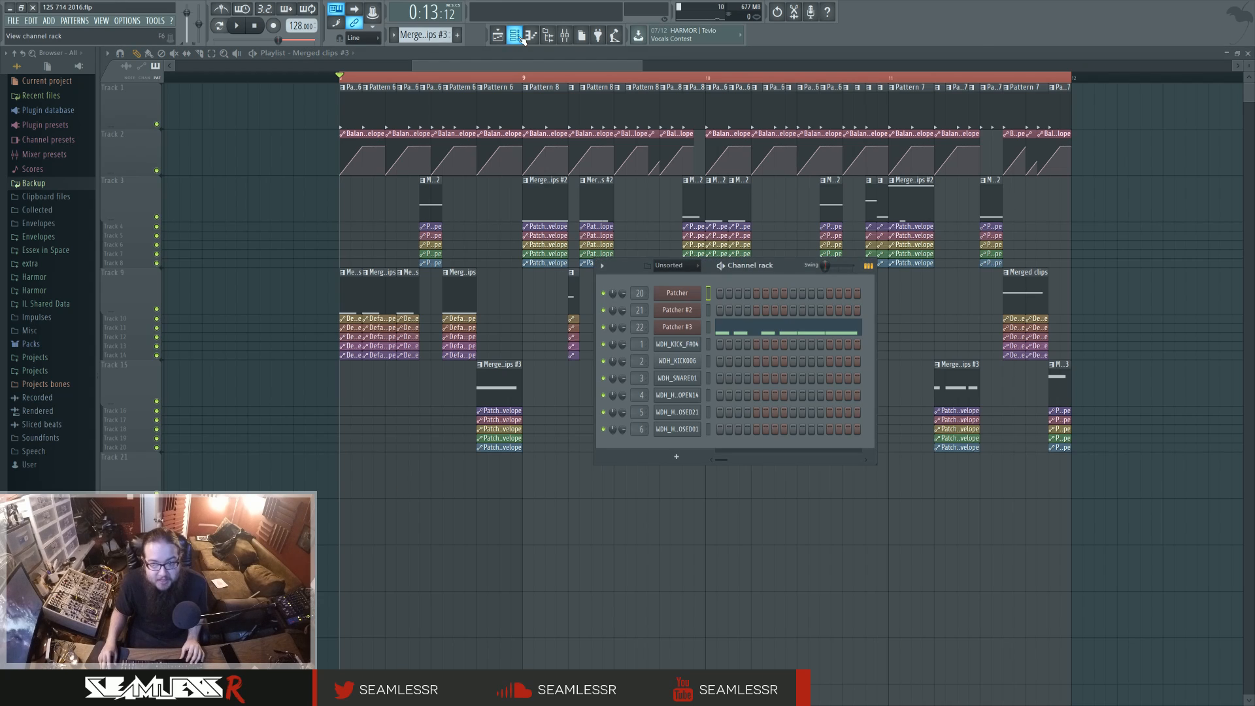
{"action": "left_click", "coordinate": [521, 38]}
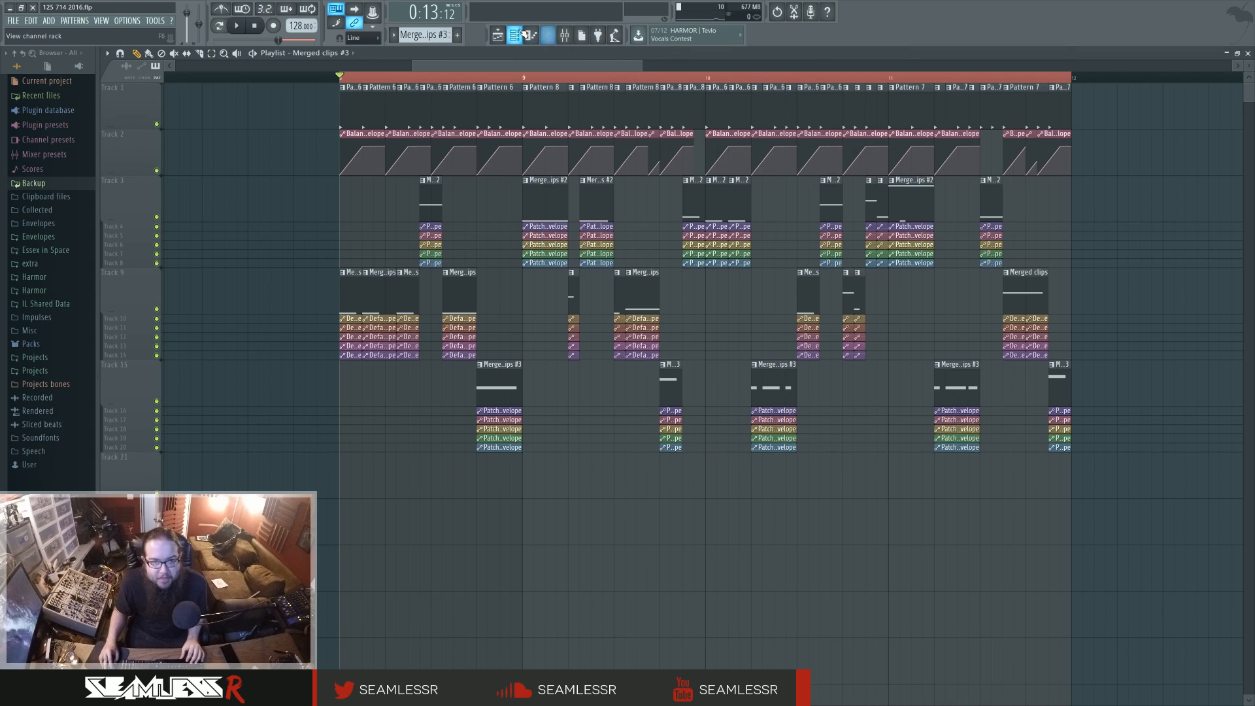
- Add a new Patcher instrument channel to the channel rack from the plugin picker
{"action": "left_click", "coordinate": [521, 36]}
{"action": "key", "text": "alt+p"}
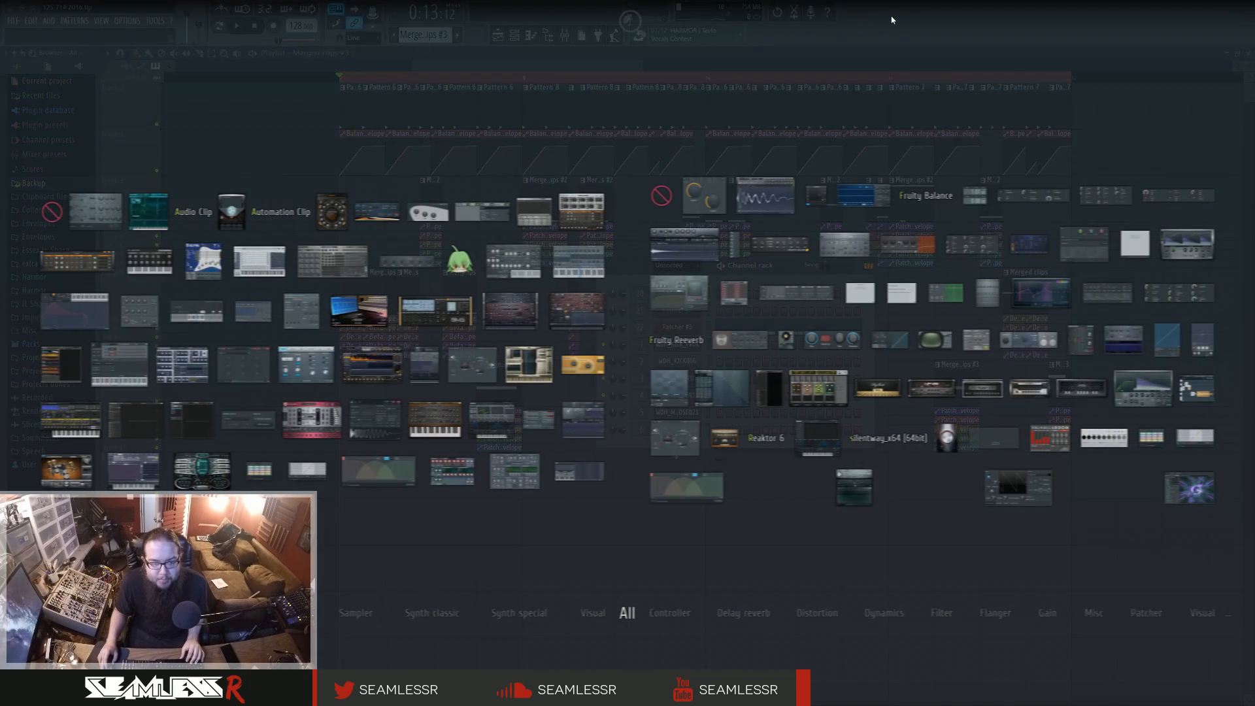
{"action": "left_click_drag", "start_coordinate": [573, 371], "coordinate": [706, 456]}
- Assign the new Patcher channel to mixer insert 23 and route that insert only to insert 19
{"action": "key", "text": "F9"}
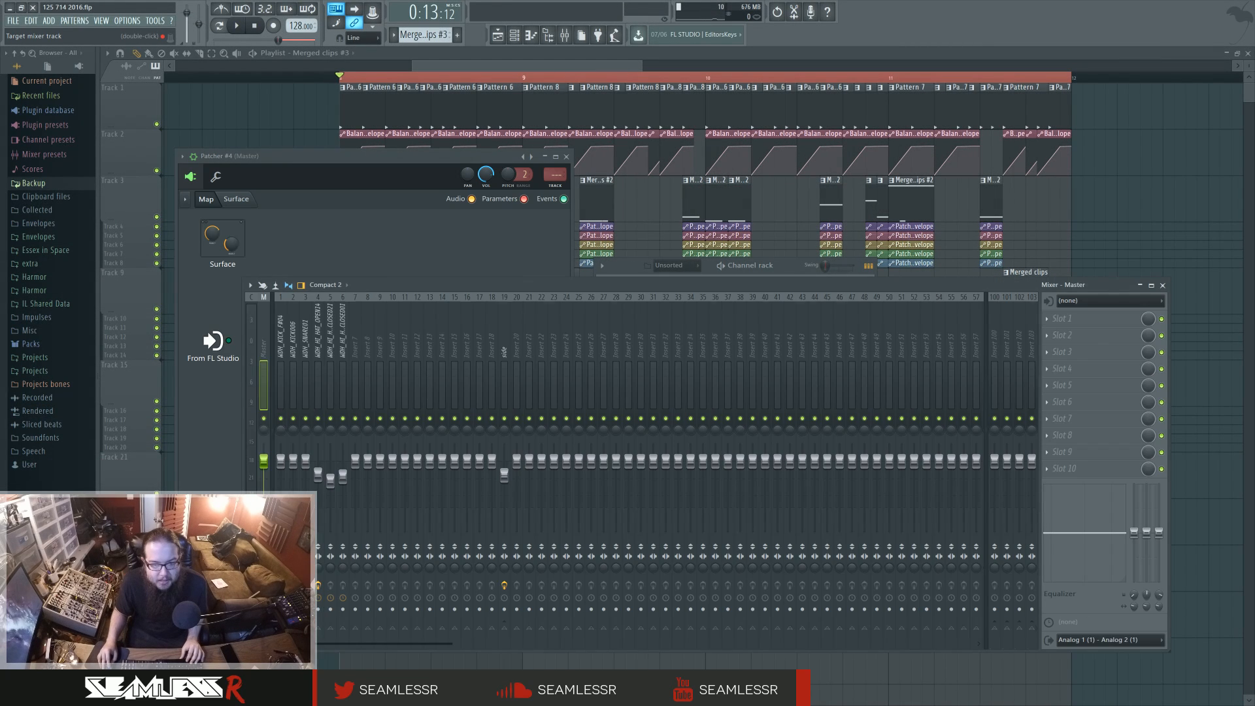
{"action": "key", "text": "Right"}
{"action": "key", "text": "Right"}
{"action": "key", "text": "Right"}
{"action": "key", "text": "Right"}
{"action": "key", "text": "Right"}
{"action": "key", "text": "Right"}
{"action": "key", "text": "Right"}
{"action": "key", "text": "Right"}
{"action": "key", "text": "Right"}
{"action": "key", "text": "Right"}
{"action": "key", "text": "Right"}
{"action": "key", "text": "Right"}
{"action": "key", "text": "Right"}
{"action": "key", "text": "Right"}
{"action": "key", "text": "Right"}
{"action": "key", "text": "Right"}
{"action": "key", "text": "Right"}
{"action": "key", "text": "Right"}
{"action": "key", "text": "Right"}
{"action": "key", "text": "Right"}
{"action": "key", "text": "ctrl+l"}
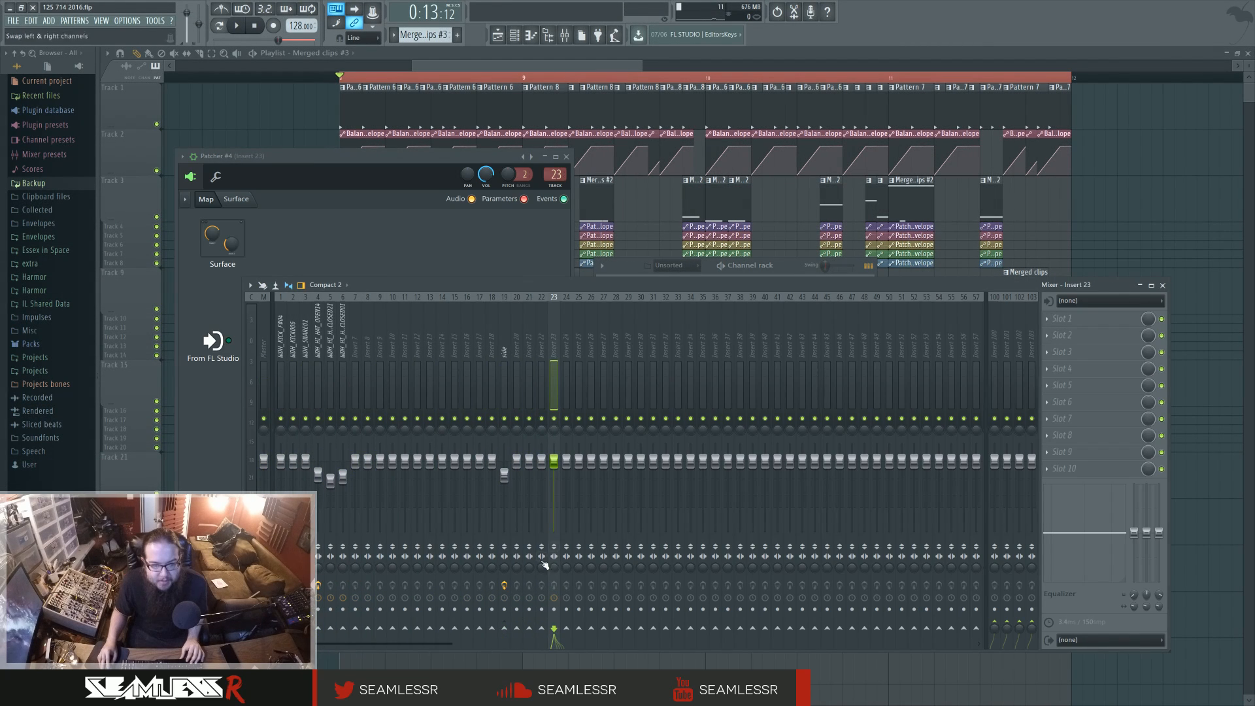
{"action": "right_click", "coordinate": [508, 630]}
{"action": "left_click", "coordinate": [521, 648]}
- Close the mixer and add Harmor to the Patcher #4 map, wired between From FL Studio and To FL Studio
{"action": "key", "text": "space"}
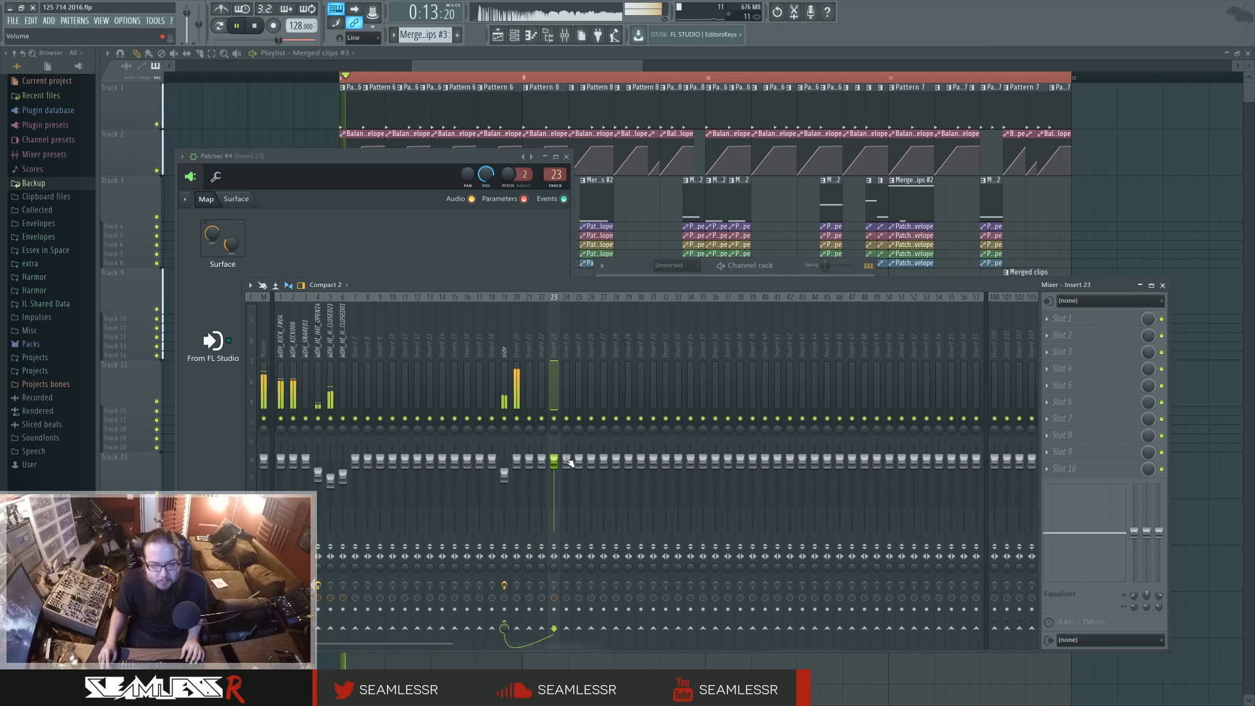
{"action": "left_click_drag", "start_coordinate": [487, 157], "coordinate": [515, 165]}
{"action": "key", "text": "F9"}
{"action": "key", "text": "F9"}
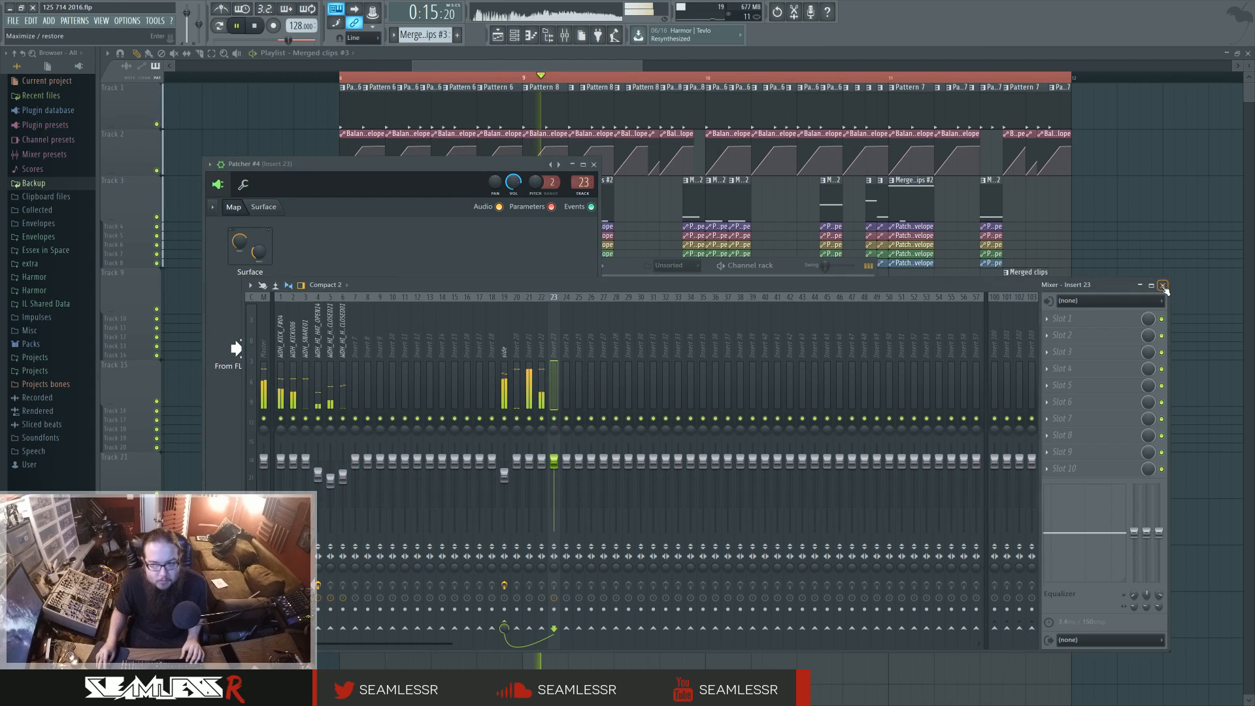
{"action": "left_click_drag", "start_coordinate": [430, 172], "coordinate": [543, 455]}
{"action": "key", "text": "F8"}
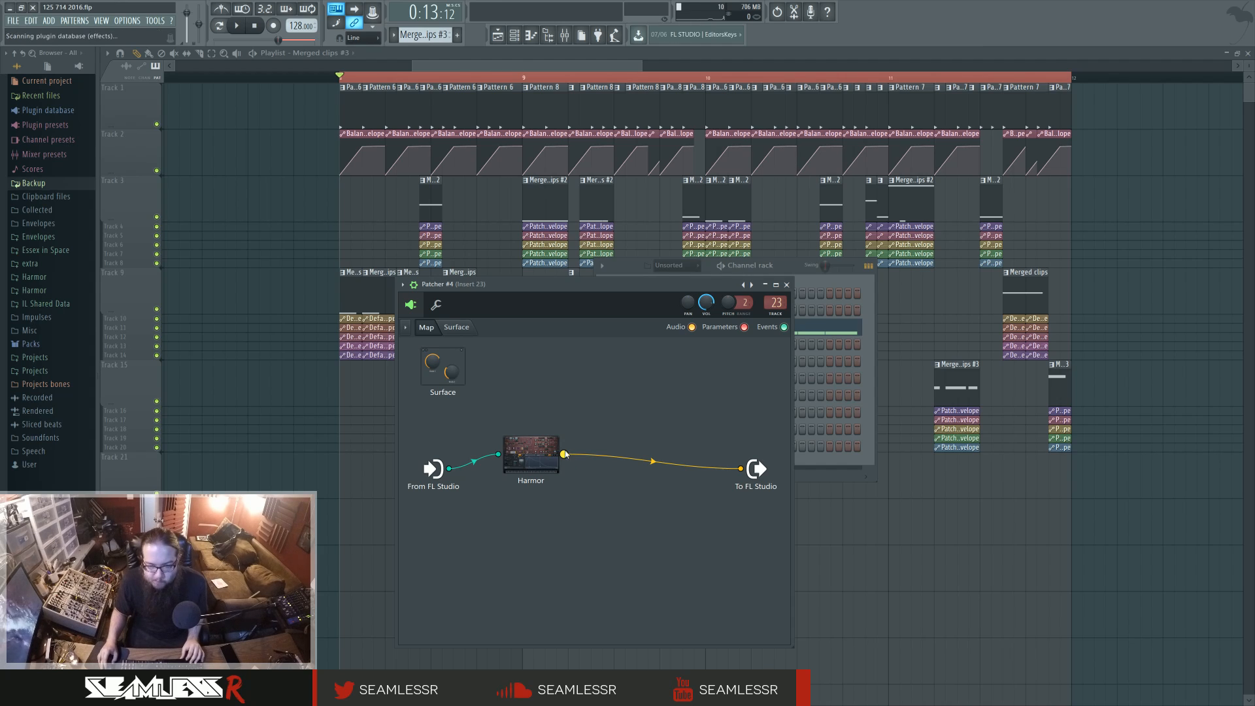
{"action": "key", "text": "F8"}
{"action": "key", "text": "F8"}
- Open Harmor from the Patcher #4 map, show its spectral display and bring up the image section
{"action": "double_click", "coordinate": [533, 454]}
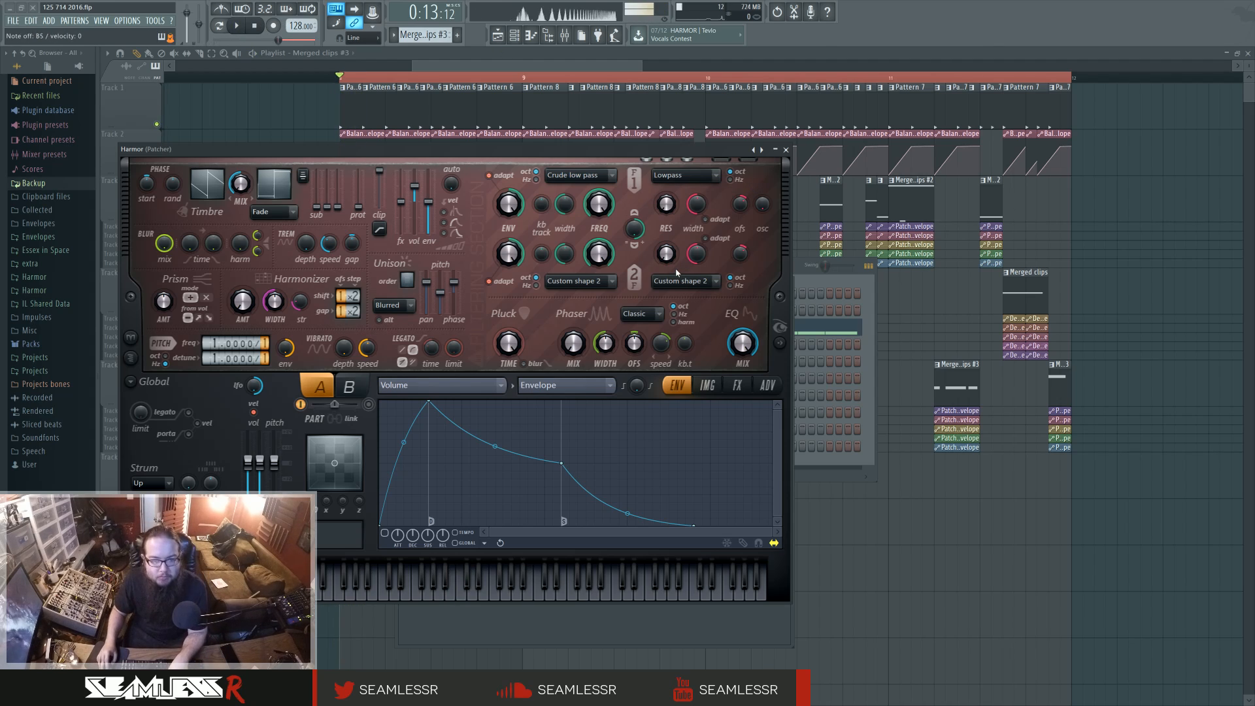
{"action": "left_click", "coordinate": [780, 342]}
{"action": "left_click", "coordinate": [767, 386]}
{"action": "left_click_drag", "start_coordinate": [502, 425], "coordinate": [502, 451]}
{"action": "left_click", "coordinate": [677, 386]}
{"action": "left_click", "coordinate": [708, 385]}
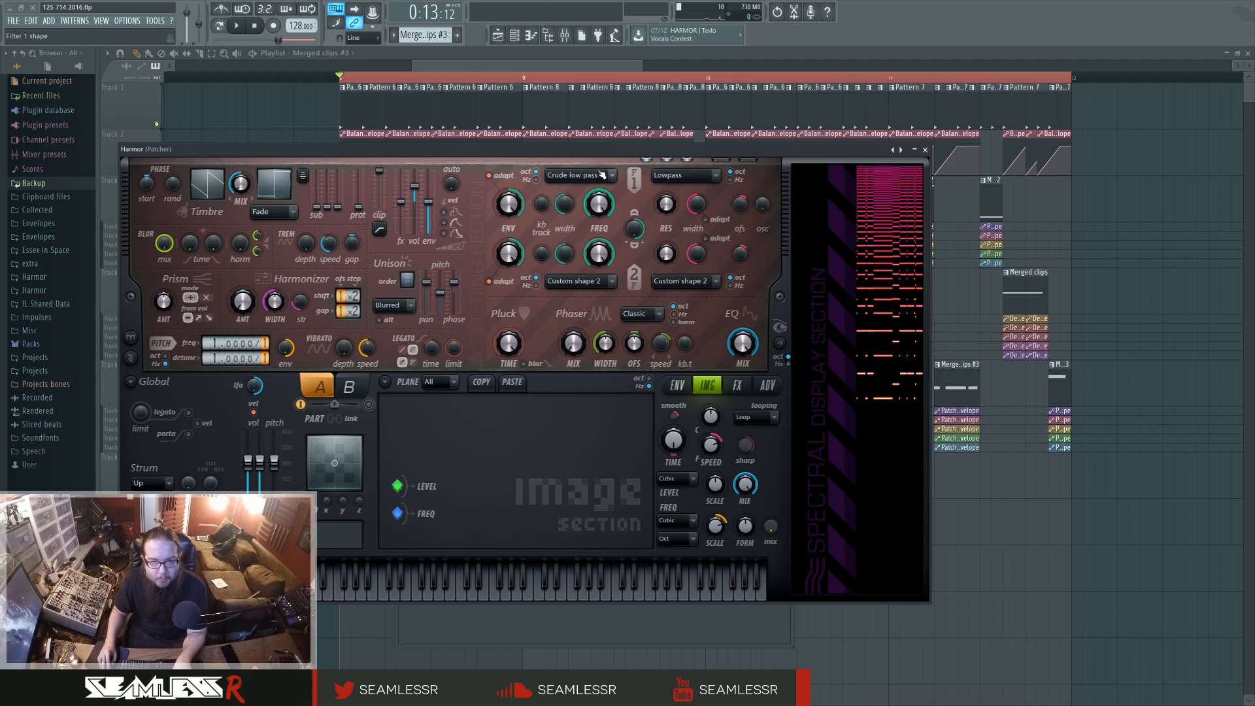
- Set Harmor's filter 1 to Classic band pass and enable the envelope for the filter 1 frequency
{"action": "left_click", "coordinate": [599, 180]}
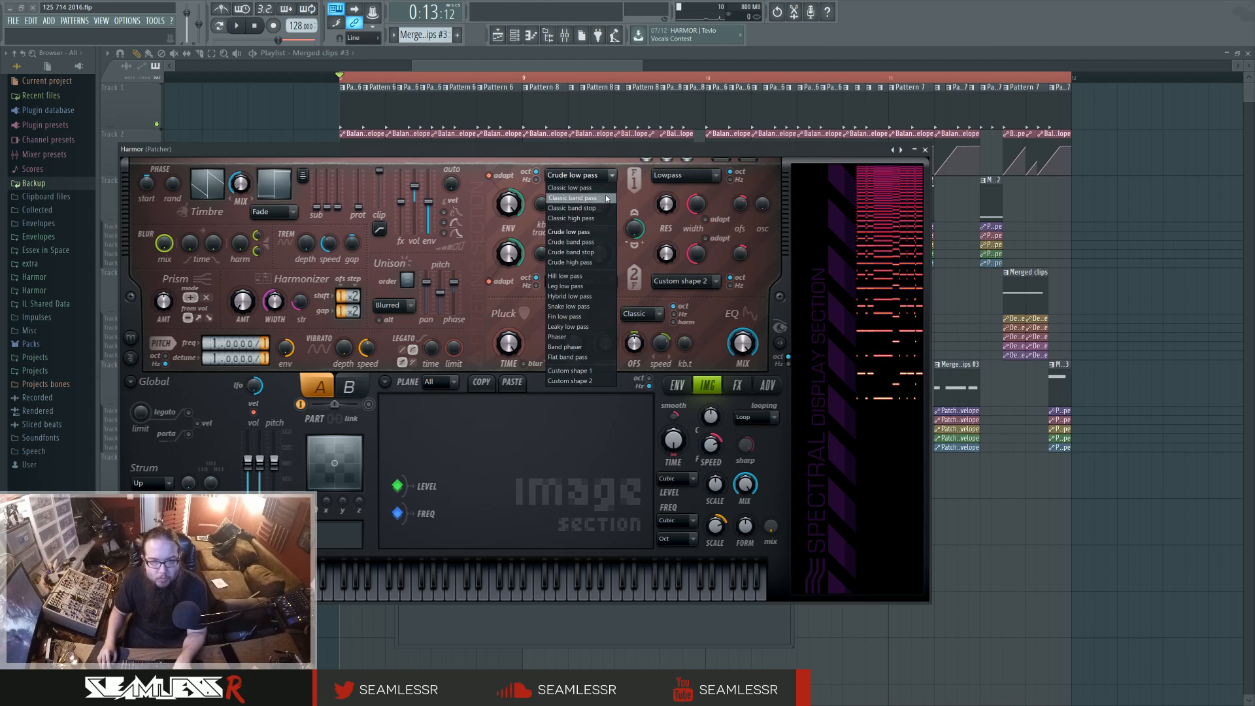
{"action": "left_click", "coordinate": [606, 198]}
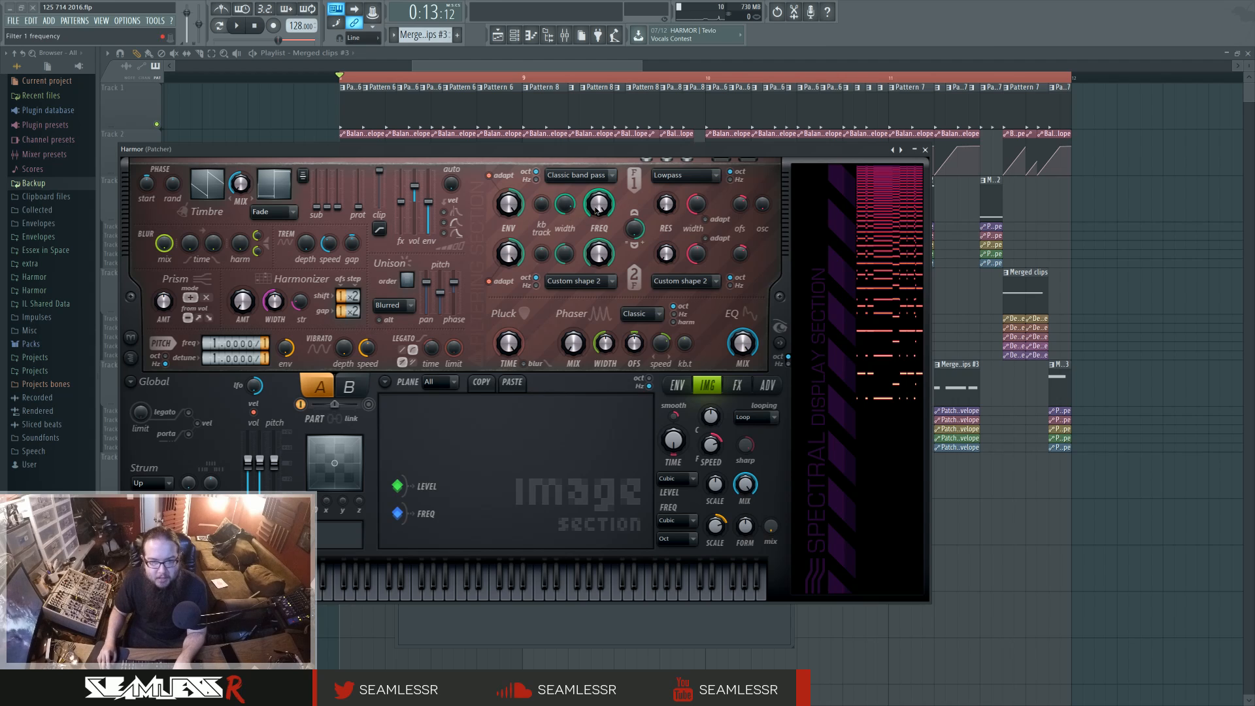
{"action": "right_click", "coordinate": [606, 215]}
{"action": "right_click", "coordinate": [598, 210]}
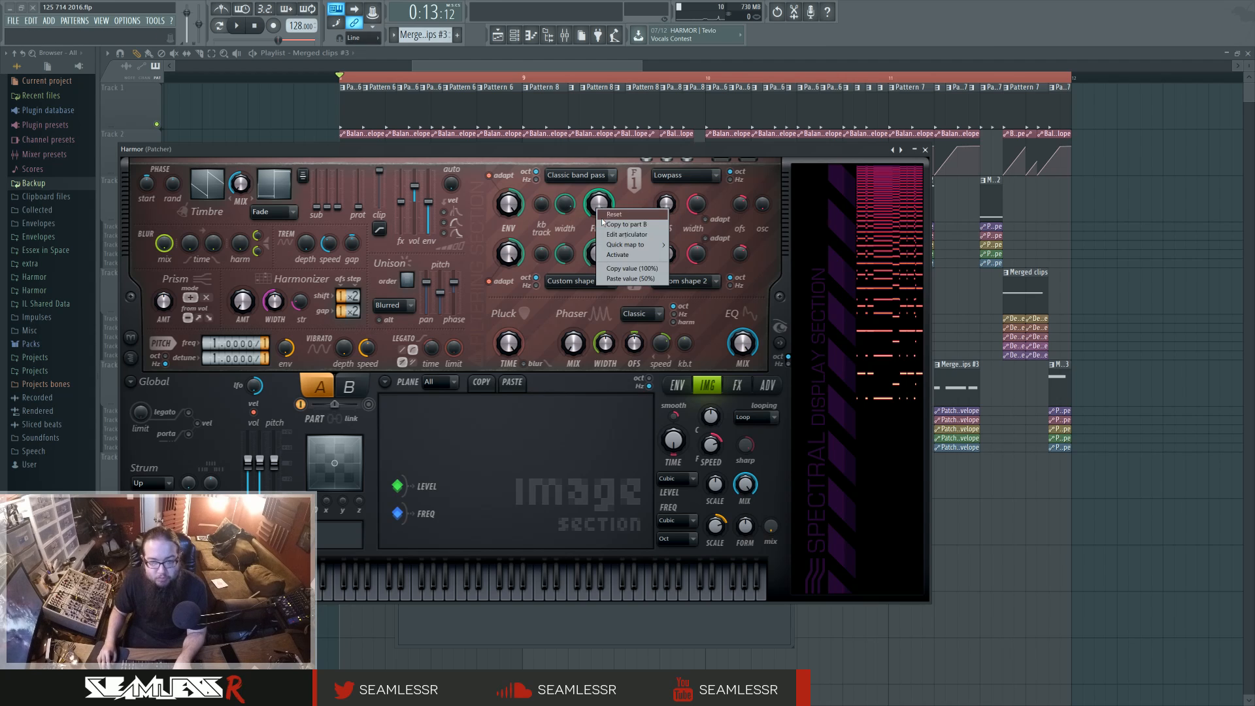
{"action": "left_click", "coordinate": [627, 235]}
{"action": "left_click", "coordinate": [385, 533]}
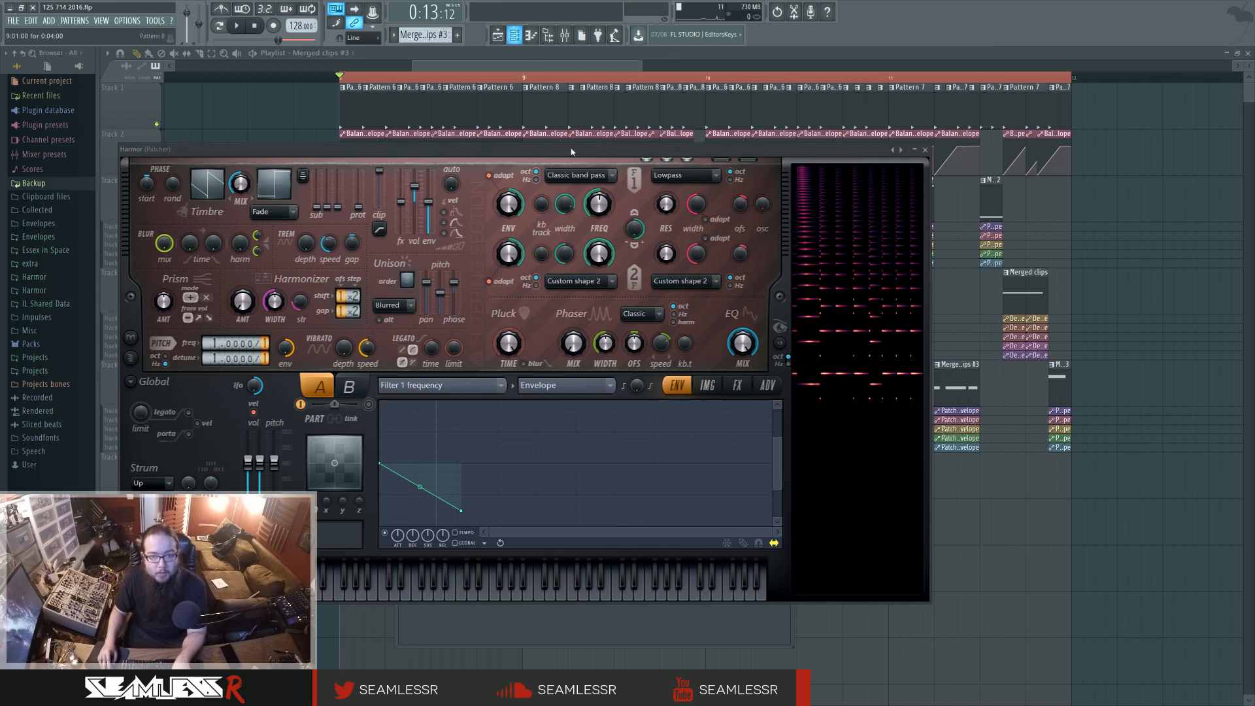
- Change Harmor's filter 1 shape to Classic low pass, then close the Harmor and Patcher #4 windows
{"action": "left_click", "coordinate": [579, 175]}
{"action": "left_click", "coordinate": [596, 192]}
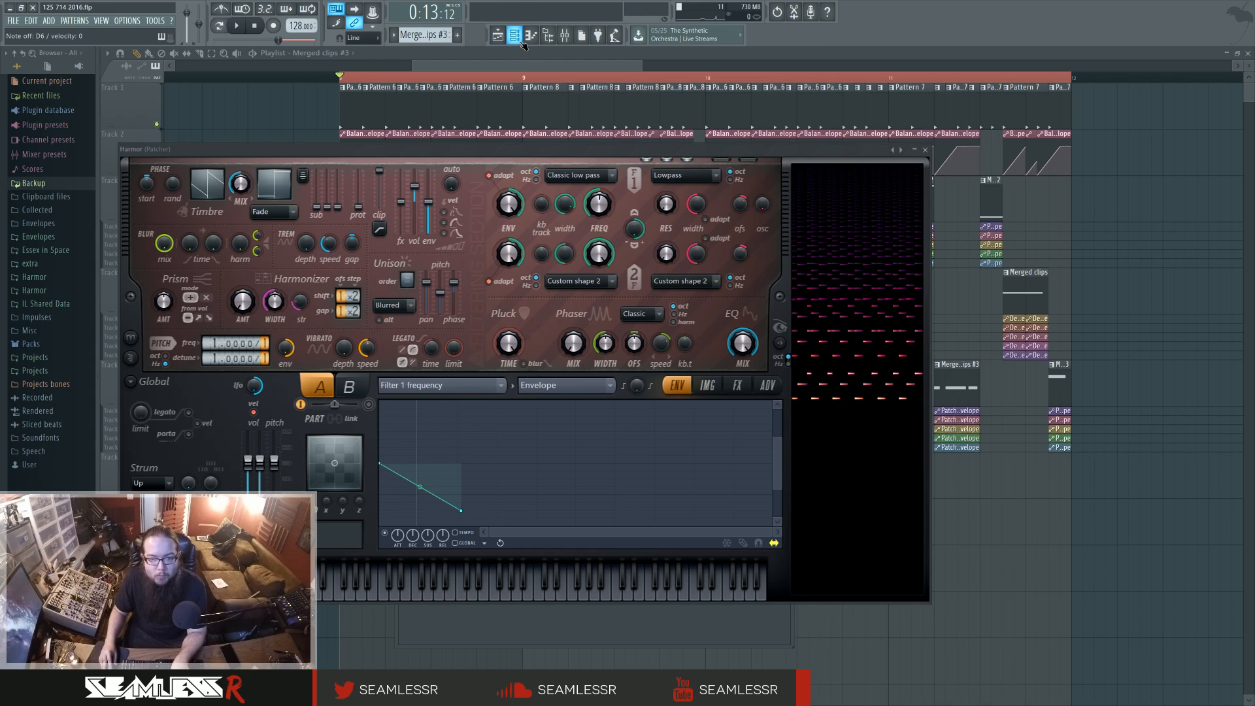
{"action": "left_click", "coordinate": [925, 149]}
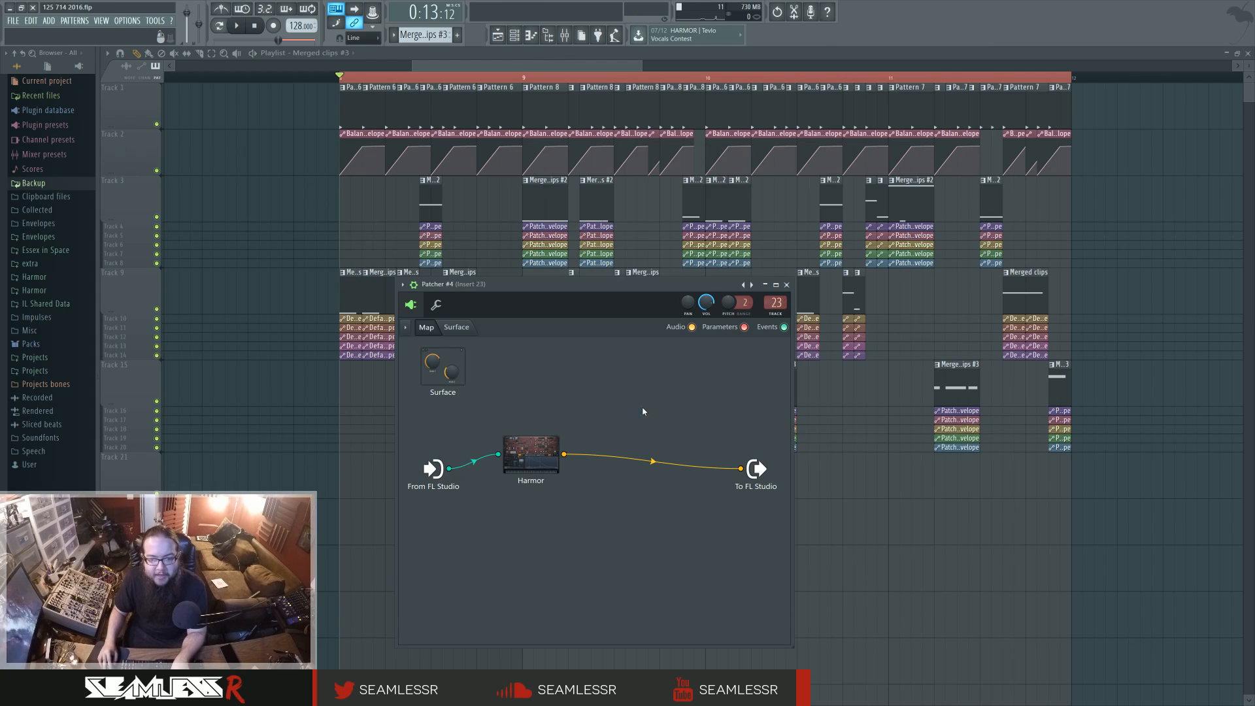
{"action": "left_click", "coordinate": [787, 285]}
- Show the channel rack and select the empty Pattern 9
{"action": "key", "text": "F6"}
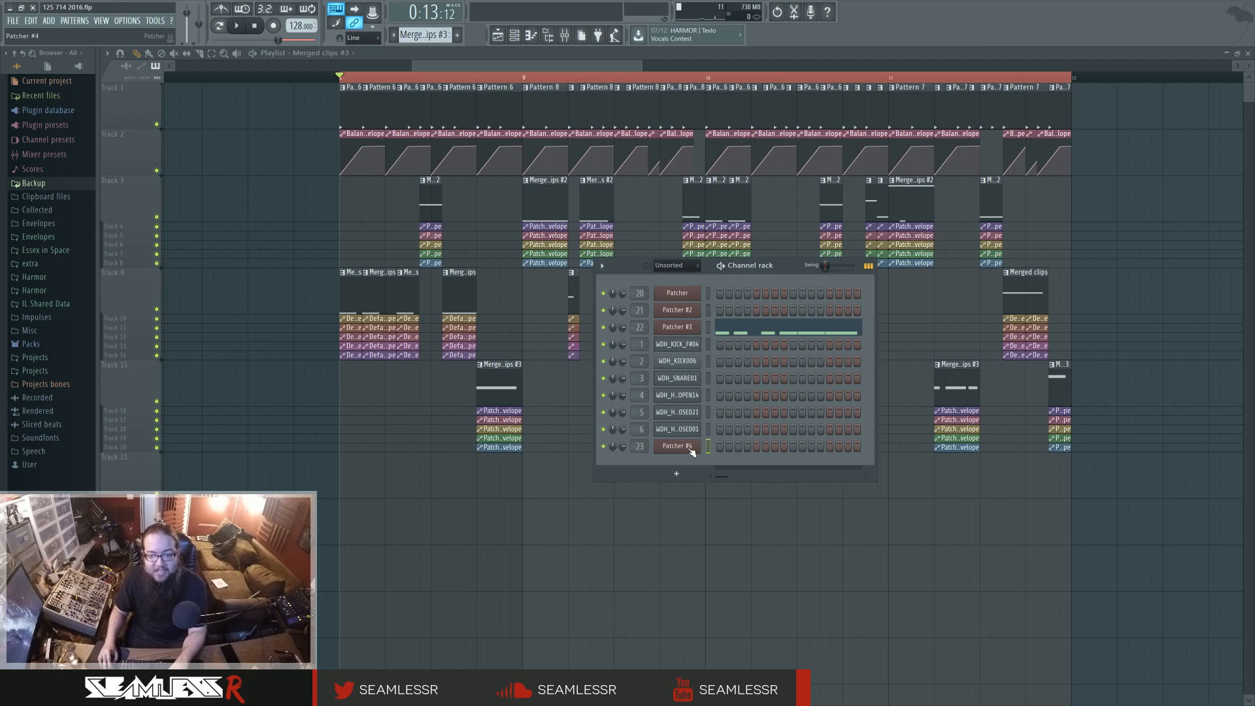
{"action": "left_click", "coordinate": [424, 35]}
{"action": "left_click", "coordinate": [555, 62]}
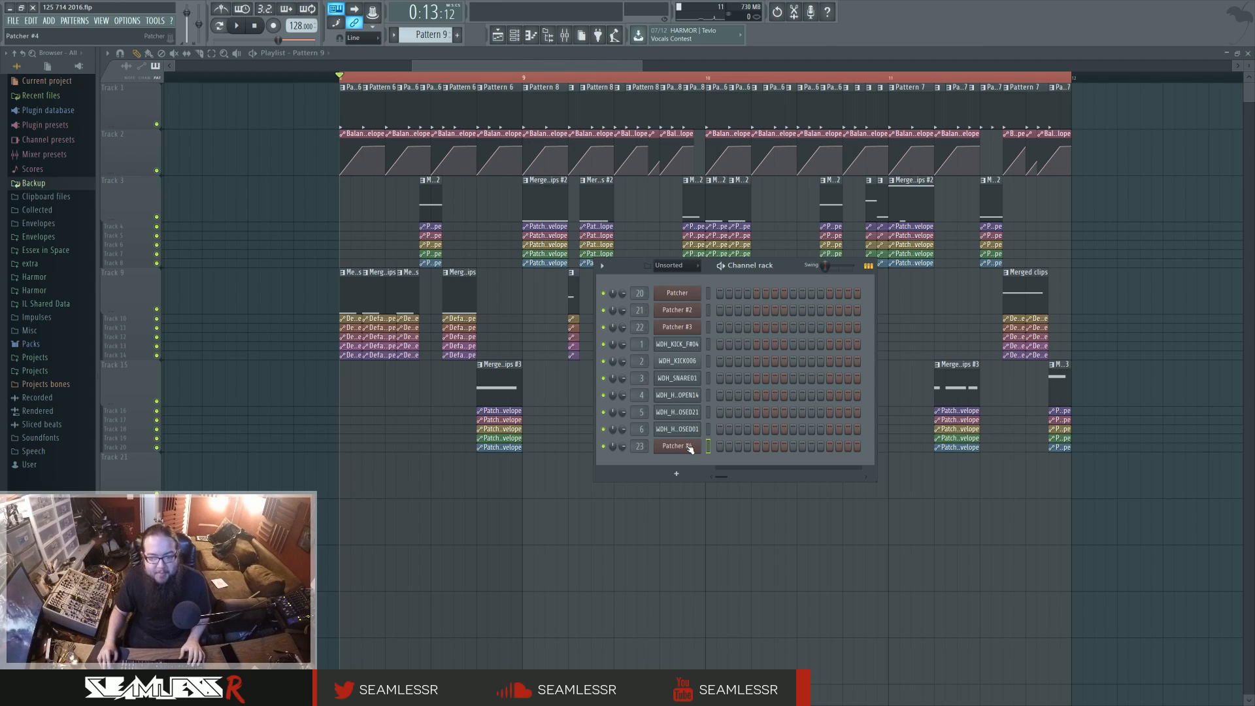
- Open Patcher #4's piano roll in Pattern 9 and place the first three two-step F#4 notes in bar 1
{"action": "right_click", "coordinate": [699, 443]}
{"action": "left_click", "coordinate": [732, 447]}
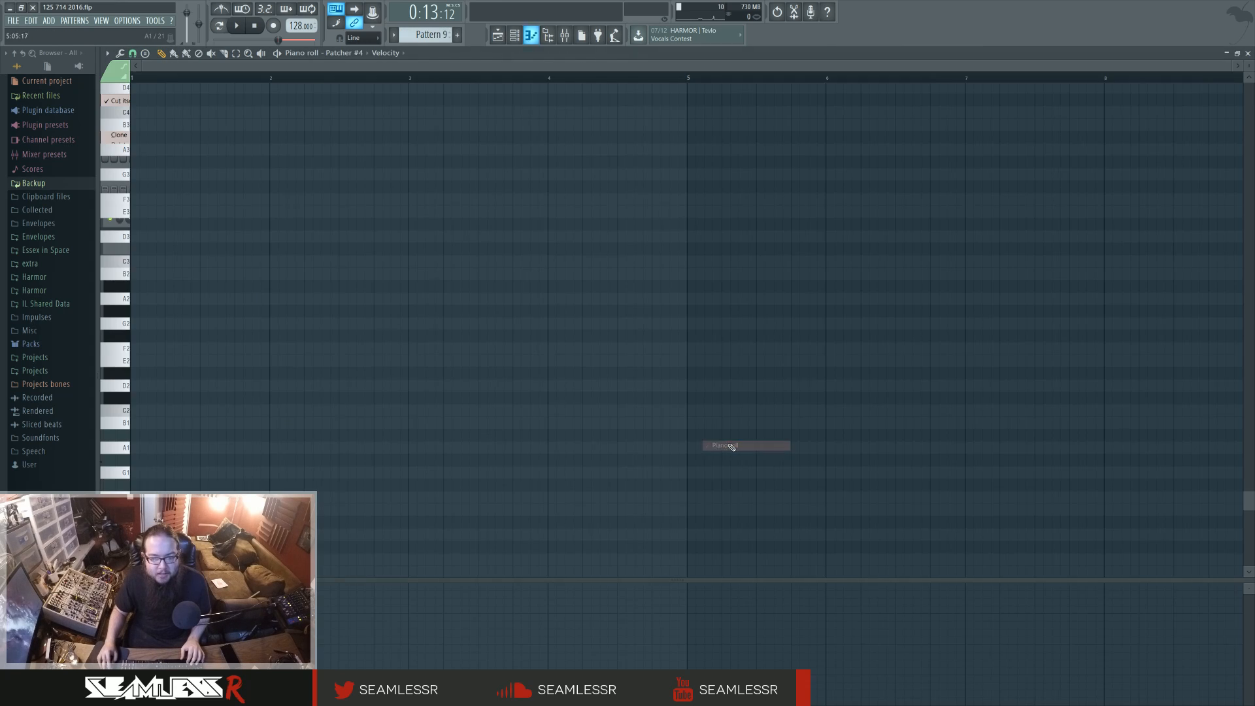
{"action": "scroll", "coordinate": [149, 348], "scroll_direction": "up", "scroll_amount": 8}
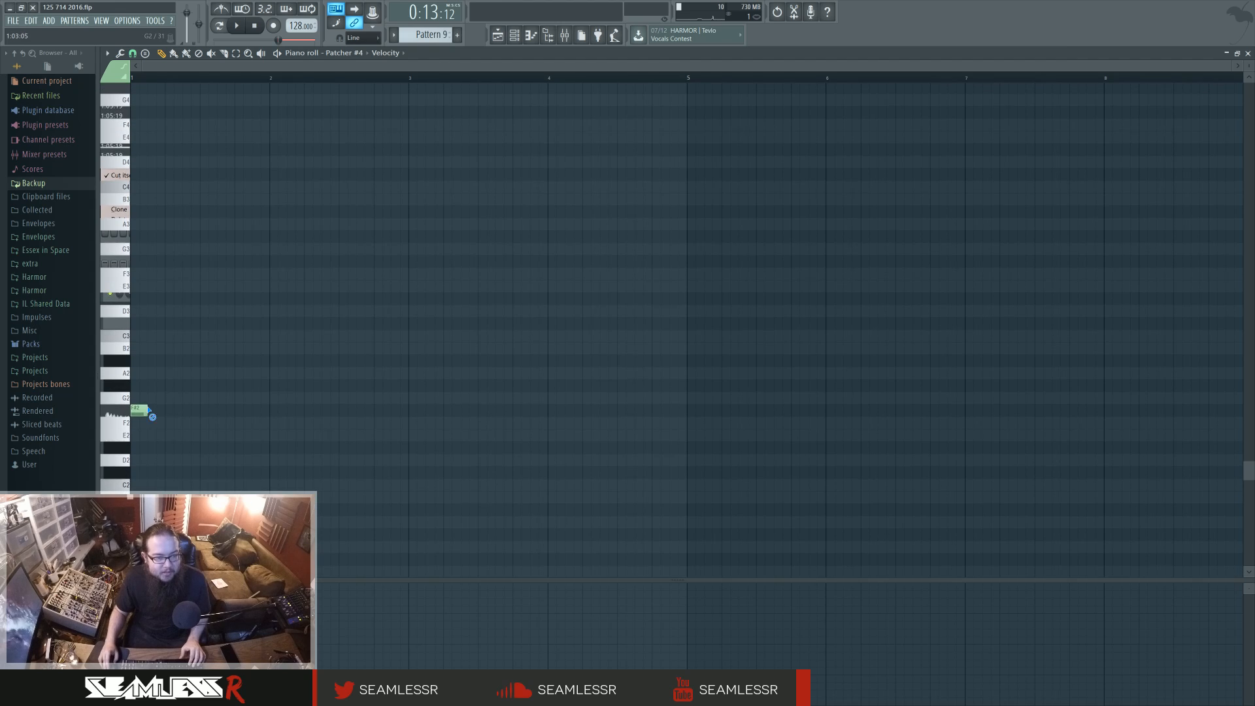
{"action": "left_click", "coordinate": [138, 398]}
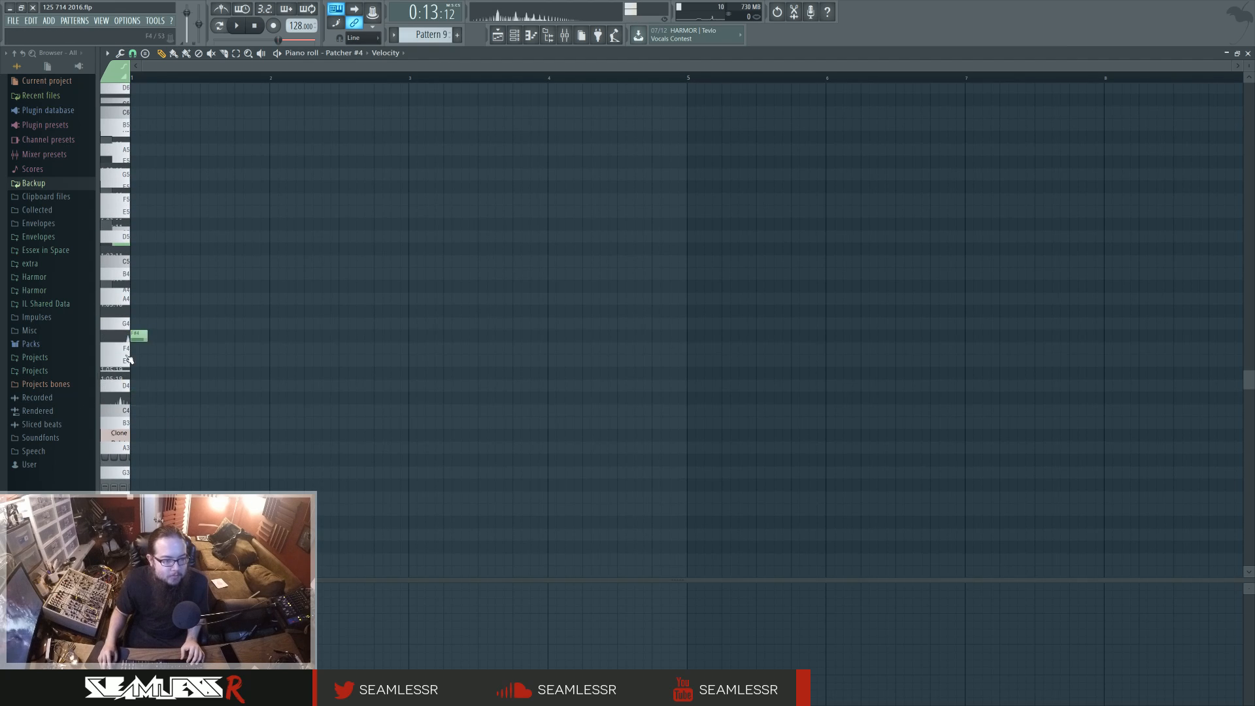
{"action": "scroll", "coordinate": [164, 392], "scroll_direction": "up", "scroll_amount": 4}
{"action": "scroll", "coordinate": [809, 455], "scroll_direction": "up", "scroll_amount": 3}
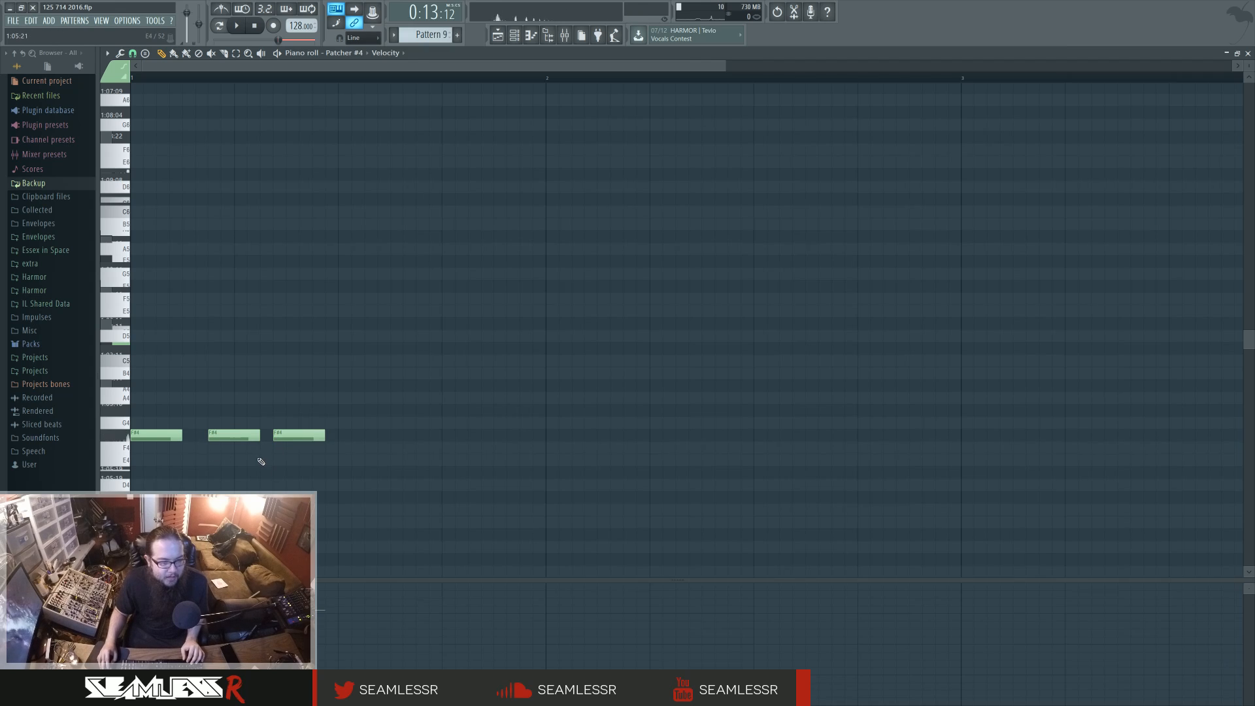
- Continue the F#4 rhythm with two-step notes on steps 11 and 14 of bar 1 and the start of bar 2
{"action": "left_click", "coordinate": [235, 27]}
{"action": "left_click", "coordinate": [386, 436]}
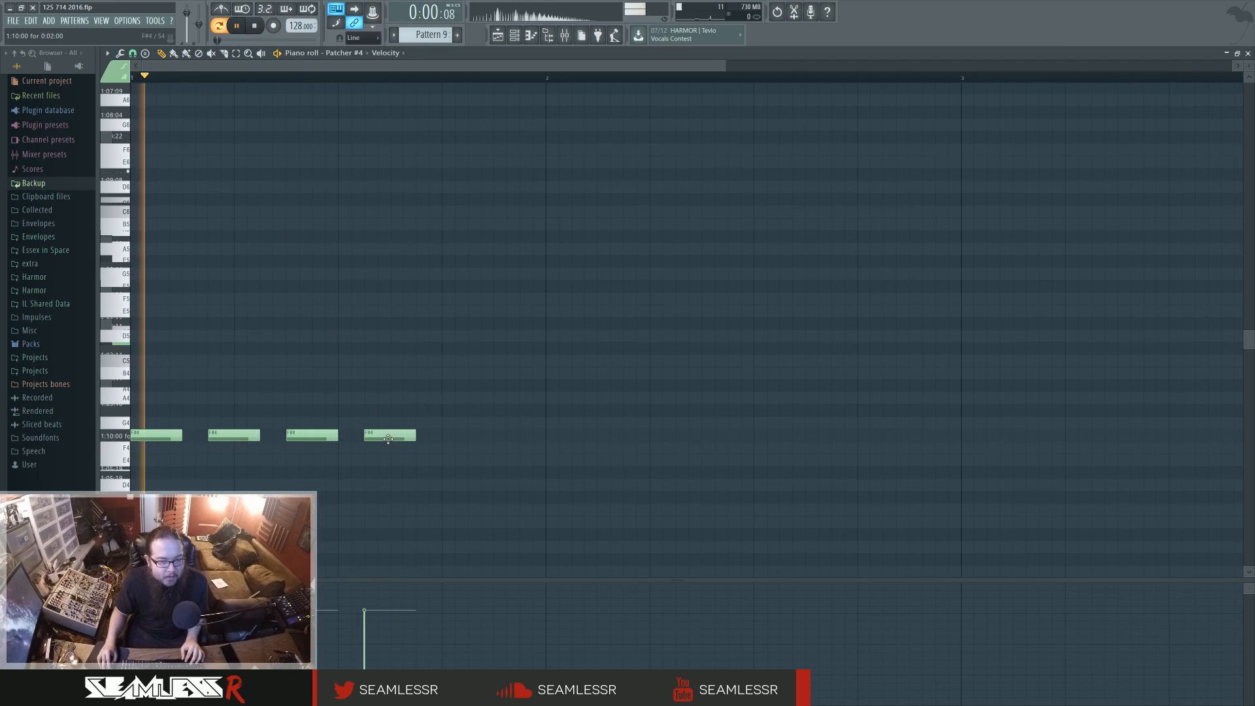
{"action": "left_click_drag", "start_coordinate": [389, 439], "coordinate": [414, 439]}
{"action": "left_click", "coordinate": [484, 436]}
{"action": "key", "text": "space"}
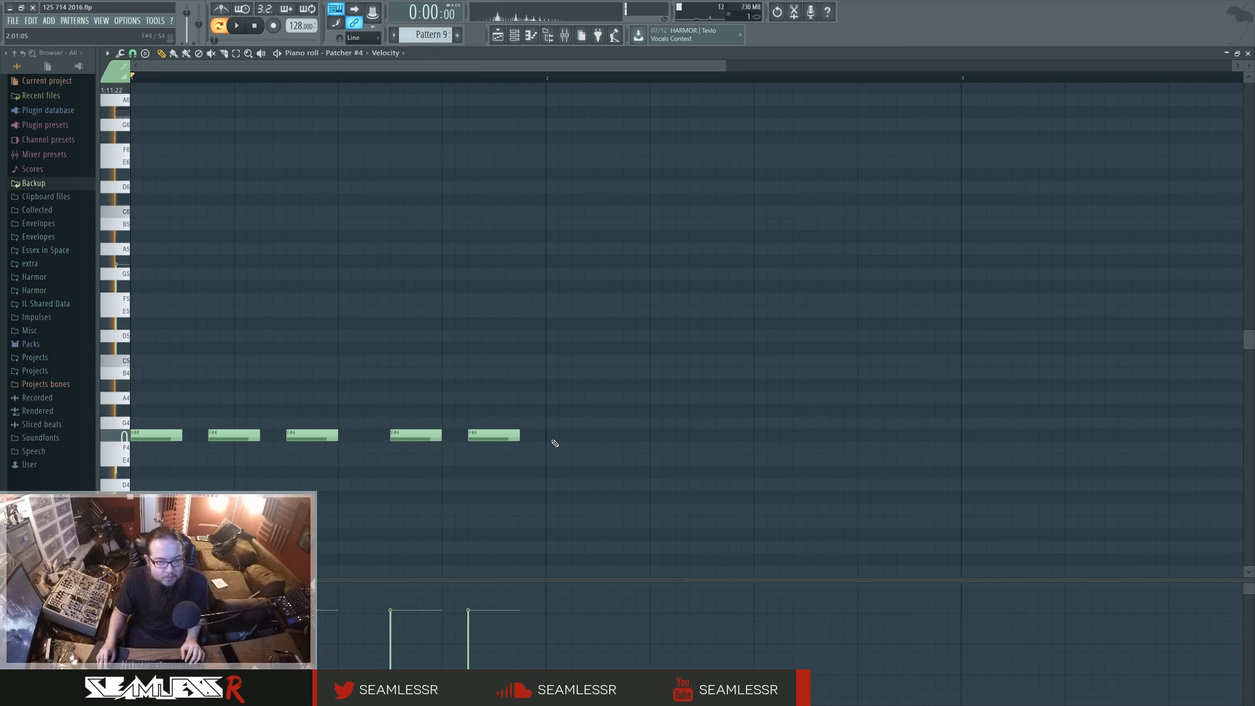
{"action": "left_click", "coordinate": [555, 436]}
{"action": "key", "text": "space"}
- Add three two-step F#4 notes on steps 5, 8 and 11 of bar 2 and play the pattern
{"action": "scroll", "coordinate": [559, 457], "scroll_direction": "down", "scroll_amount": 1}
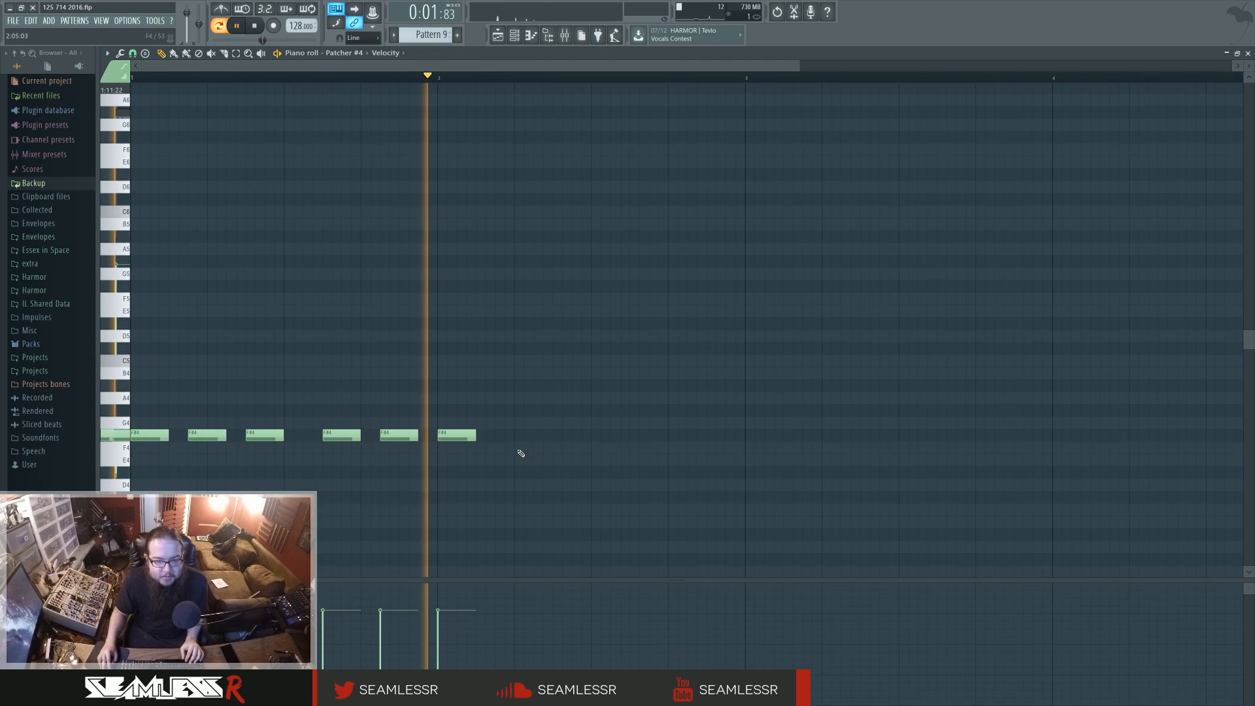
{"action": "left_click", "coordinate": [523, 436]}
{"action": "left_click", "coordinate": [579, 436]}
{"action": "left_click", "coordinate": [637, 436]}
{"action": "key", "text": "space"}
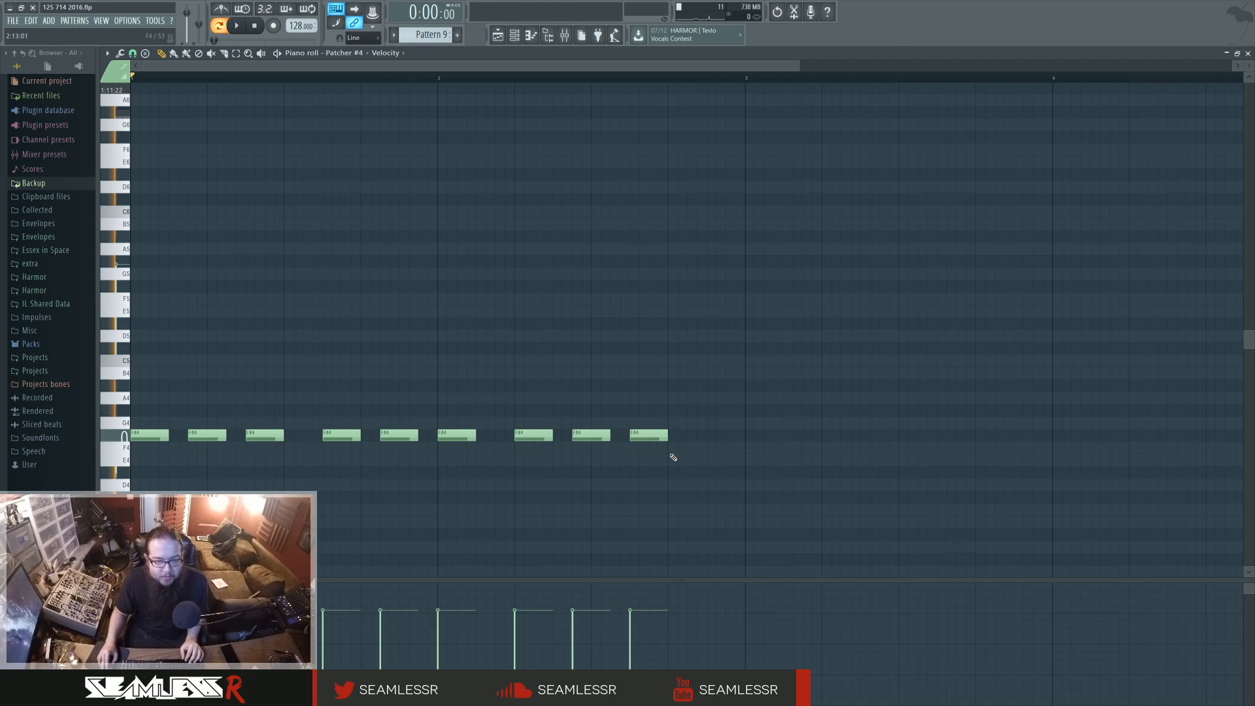
{"action": "scroll", "coordinate": [674, 457], "scroll_direction": "down", "scroll_amount": 1}
{"action": "key", "text": "space"}
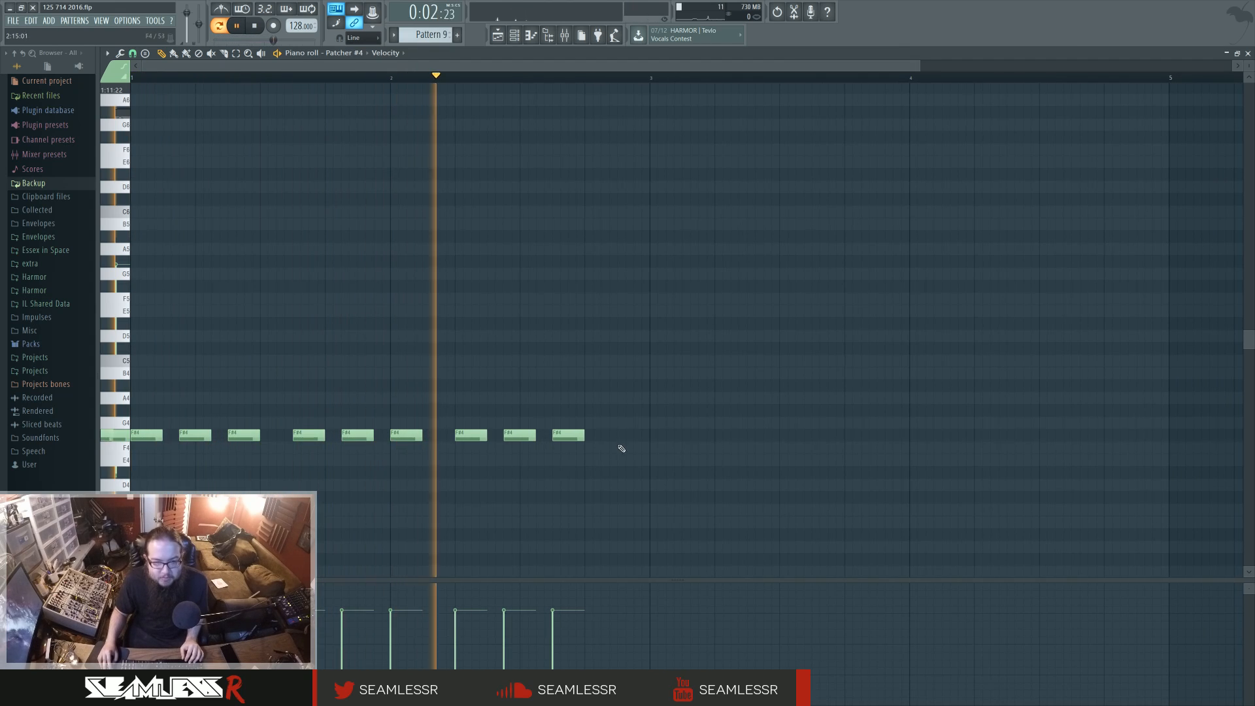
- Turn on the metronome and add a final F#4 note on step 14 of bar 2 while the pattern plays
{"action": "key", "text": "space"}
{"action": "key", "text": "ctrl+m"}
{"action": "key", "text": "space"}
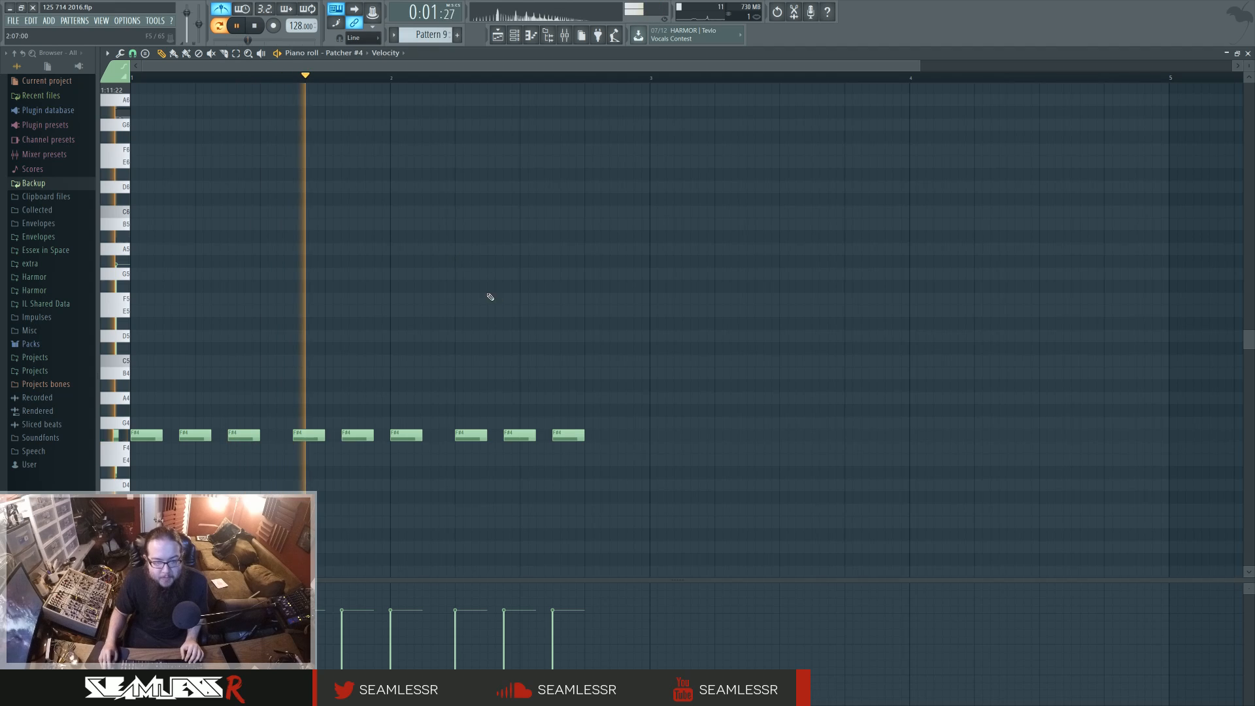
{"action": "left_click", "coordinate": [607, 437]}
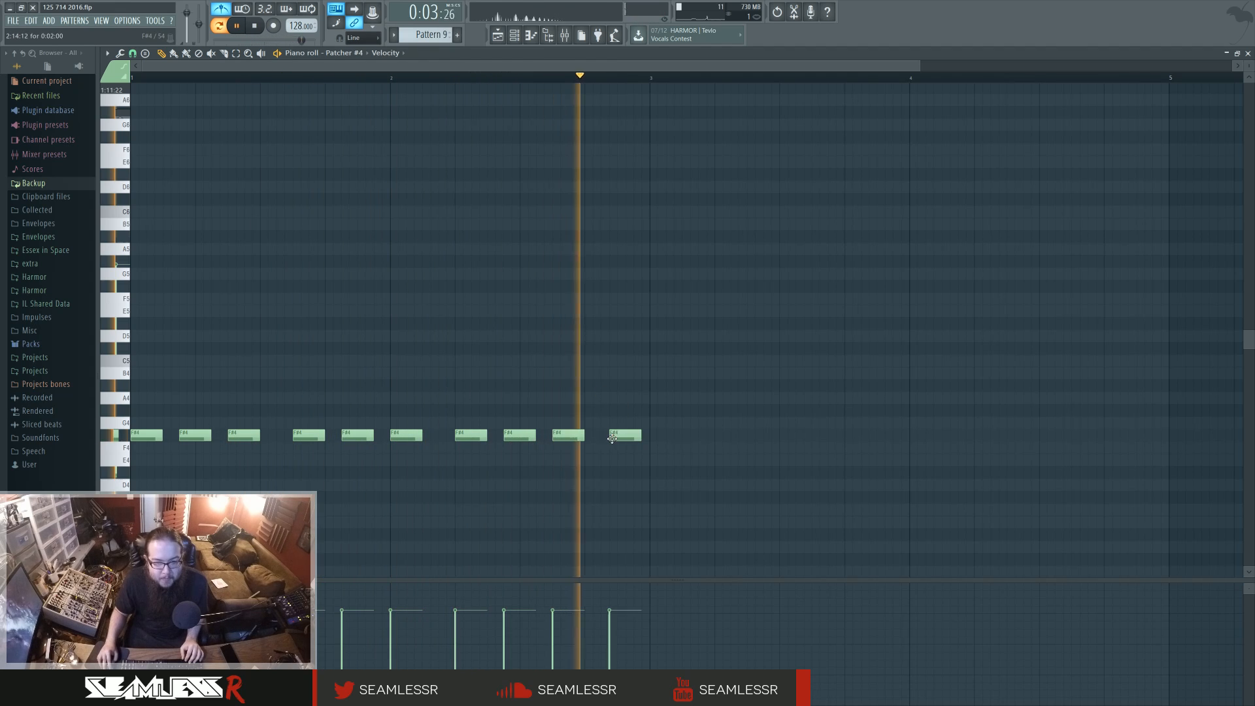
{"action": "right_click", "coordinate": [615, 436]}
{"action": "left_click", "coordinate": [603, 437]}
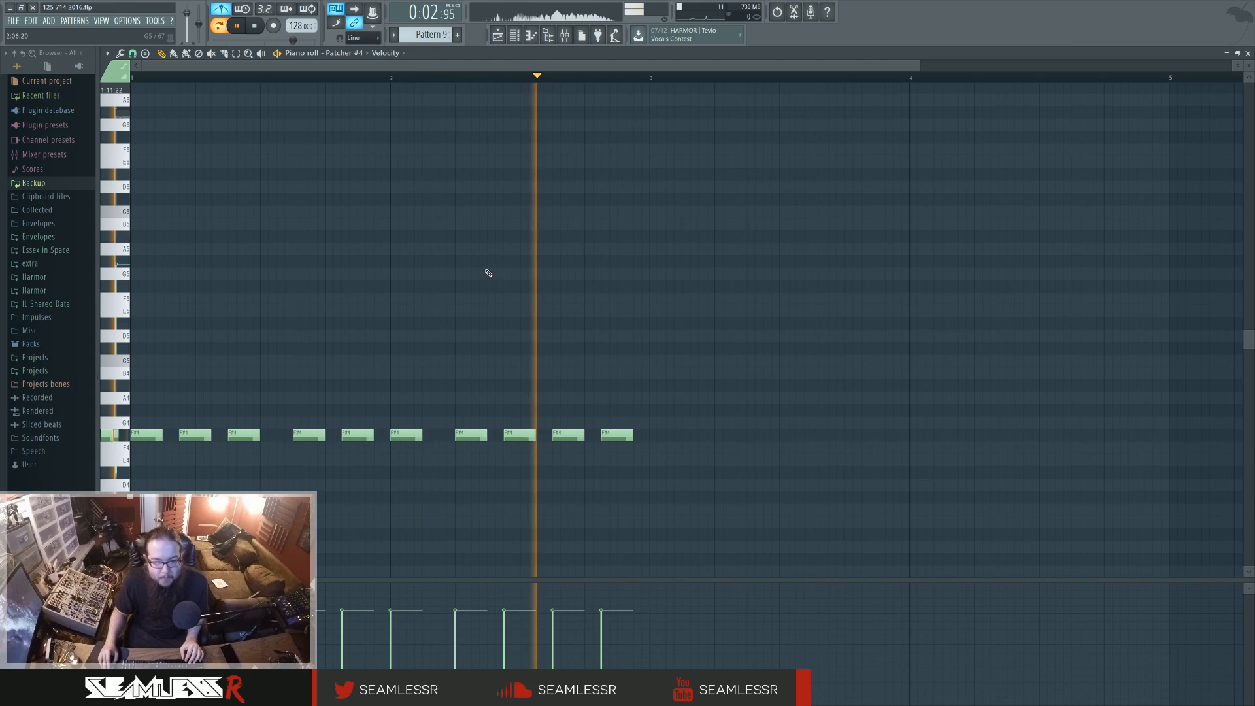
{"action": "key", "text": "space"}
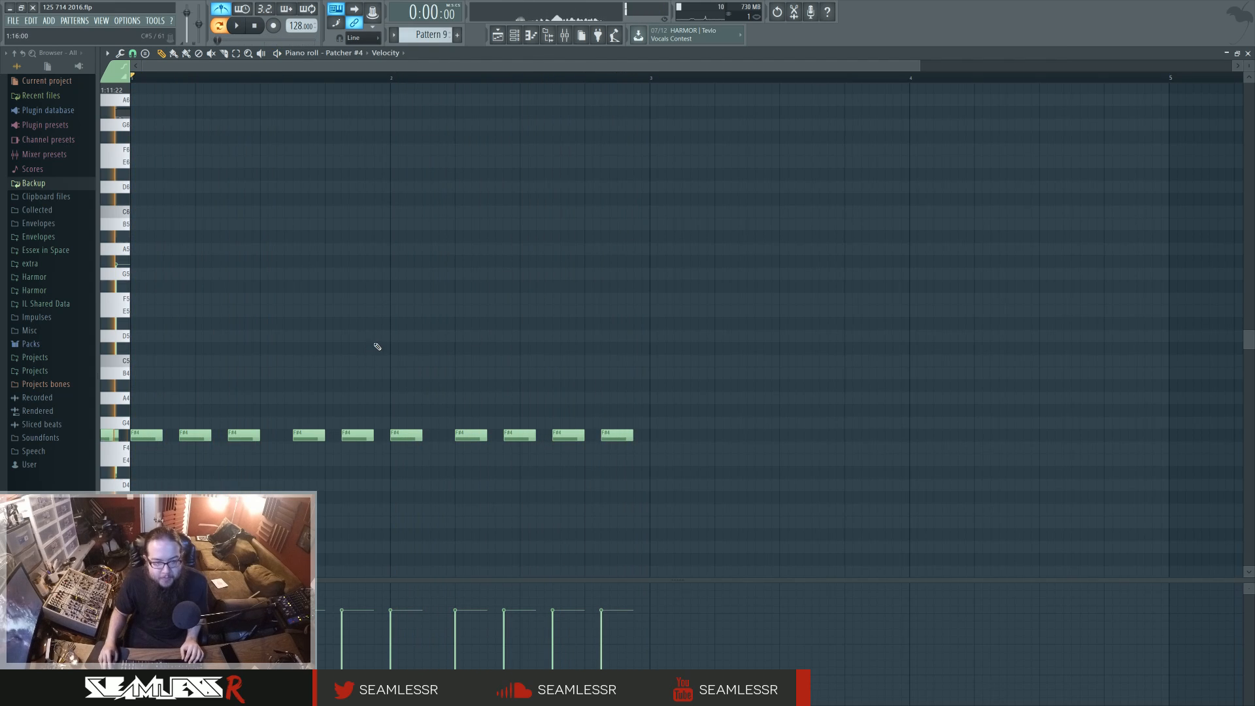
- Duplicate the F#4 rhythm up to A4 and C#5 to form chords, then play the pattern with nothing selected
{"action": "key", "text": "ctrl+a"}
{"action": "mouse_move", "coordinate": [183, 435]}
{"action": "left_mouse_down"}
{"action": "mouse_move", "coordinate": [196, 428]}
{"action": "mouse_move", "coordinate": [164, 410]}
{"action": "mouse_move", "coordinate": [165, 392]}
{"action": "mouse_move", "coordinate": [203, 400]}
{"action": "mouse_move", "coordinate": [187, 391]}
{"action": "mouse_move", "coordinate": [181, 351]}
{"action": "left_mouse_up"}
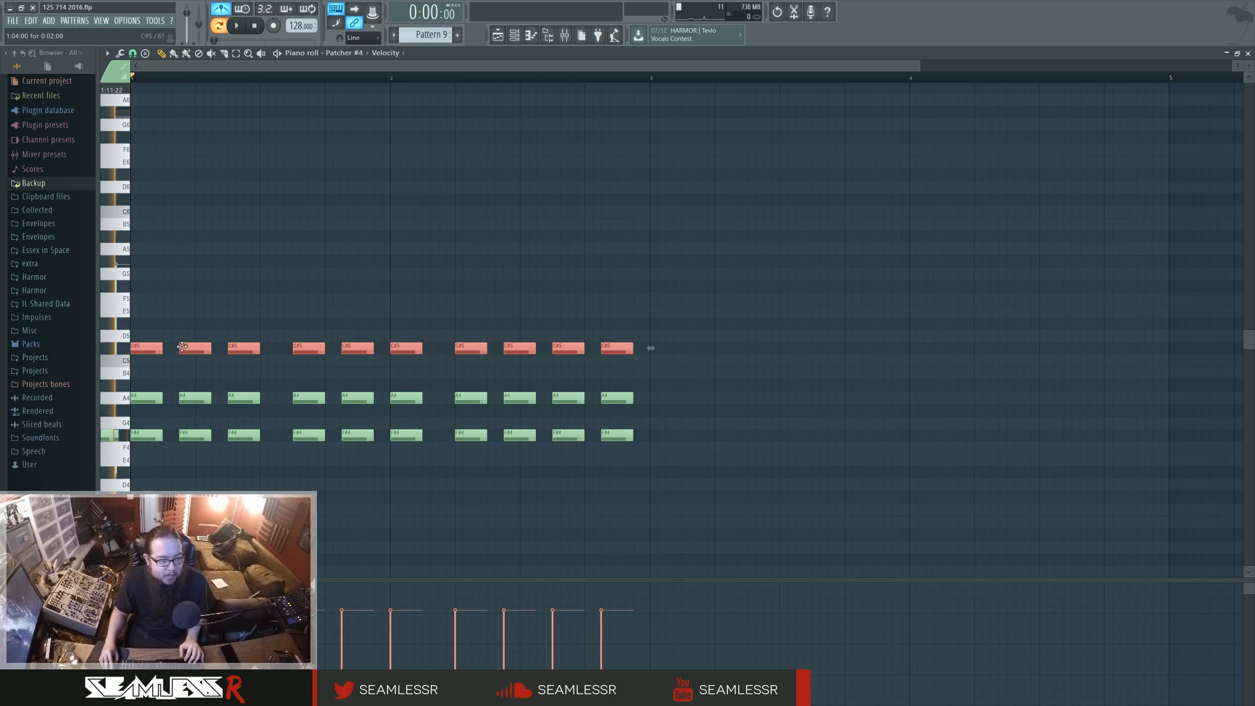
{"action": "key", "text": "space"}
{"action": "left_click", "coordinate": [504, 118], "text": "ctrl"}
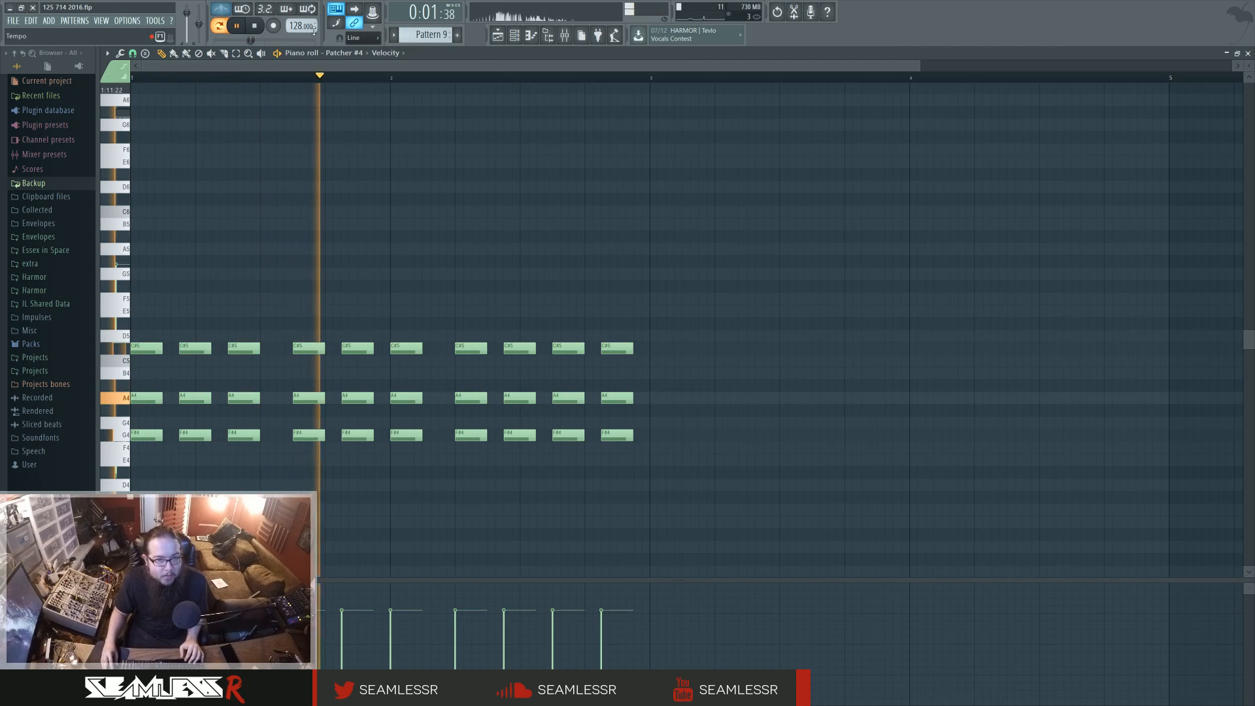
- Open Harmor from Patcher #4 to check its filter 1 frequency envelope, then close it
{"action": "left_click", "coordinate": [515, 36]}
{"action": "left_click", "coordinate": [680, 447]}
{"action": "left_click", "coordinate": [523, 448]}
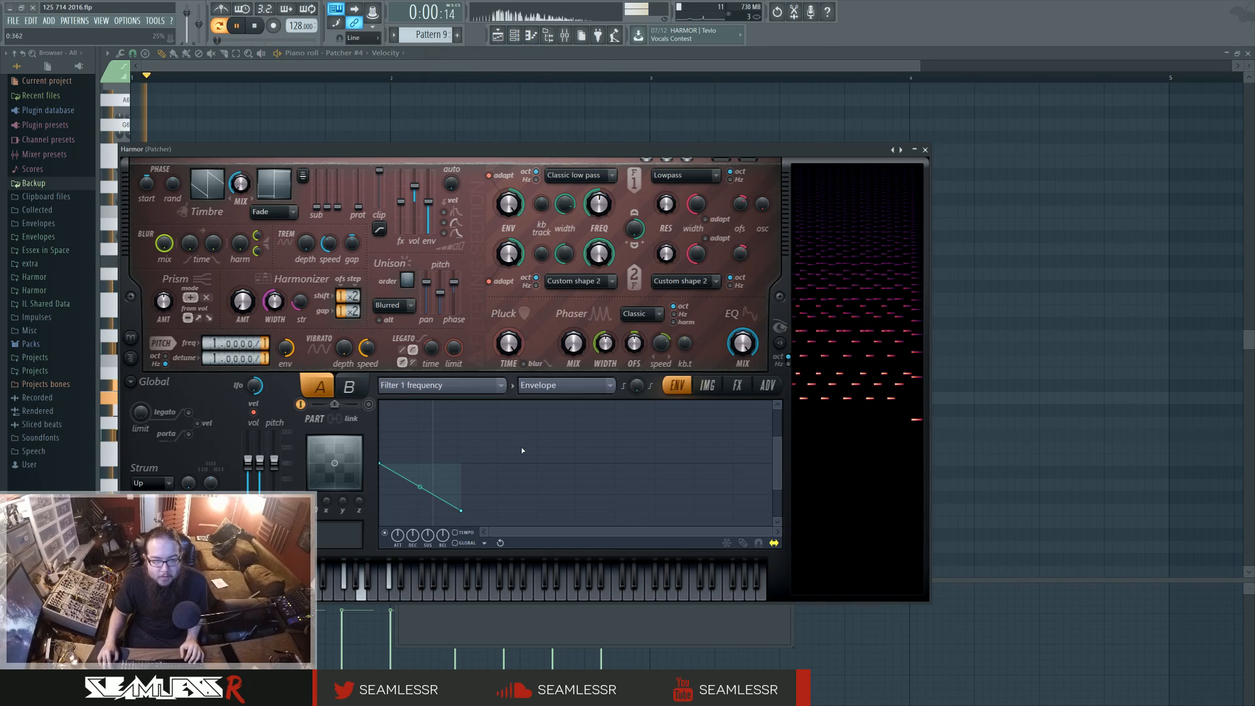
{"action": "left_click", "coordinate": [925, 150]}
- Transpose the last two chords of bar 2 up one semitone to G4, A#4 and D5, then clear the selection
{"action": "left_click_drag", "start_coordinate": [546, 307], "coordinate": [760, 493]}
{"action": "left_click_drag", "start_coordinate": [574, 435], "coordinate": [573, 423]}
{"action": "key", "text": "ctrl+d"}
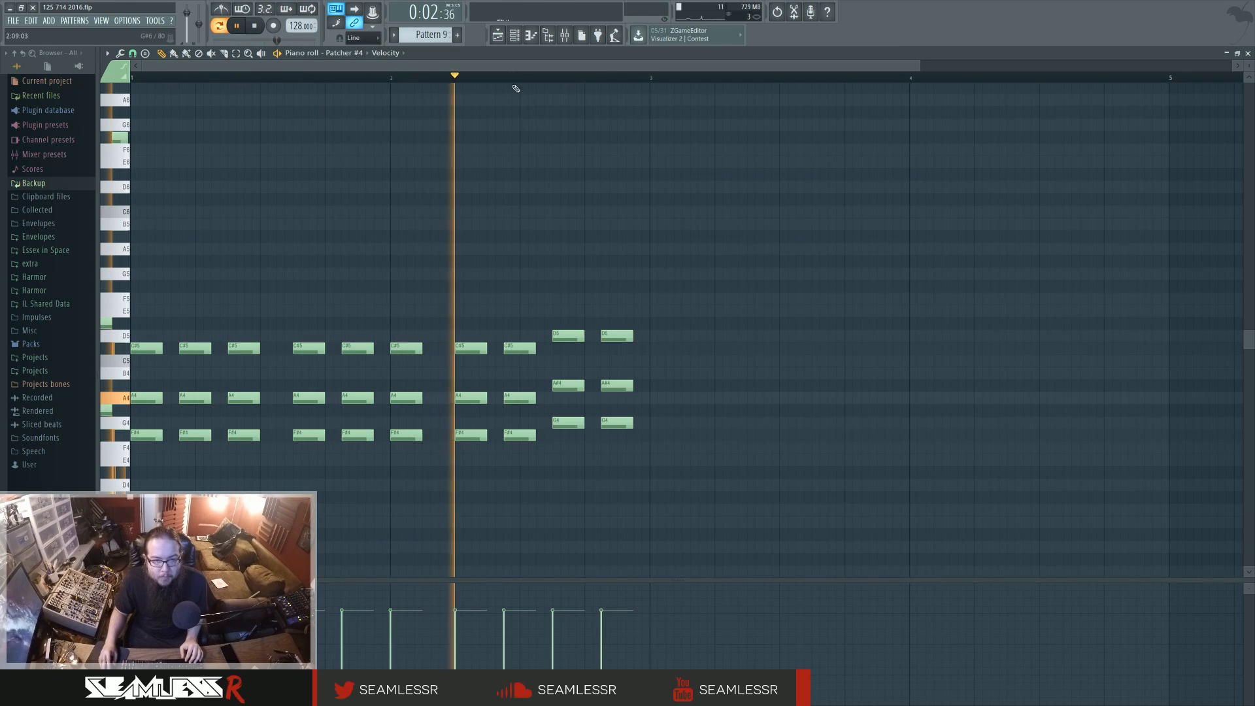
- Open Harmor inside Patcher #4 again and enable the reverb in its effects section
{"action": "left_click", "coordinate": [515, 35]}
{"action": "left_click", "coordinate": [684, 446]}
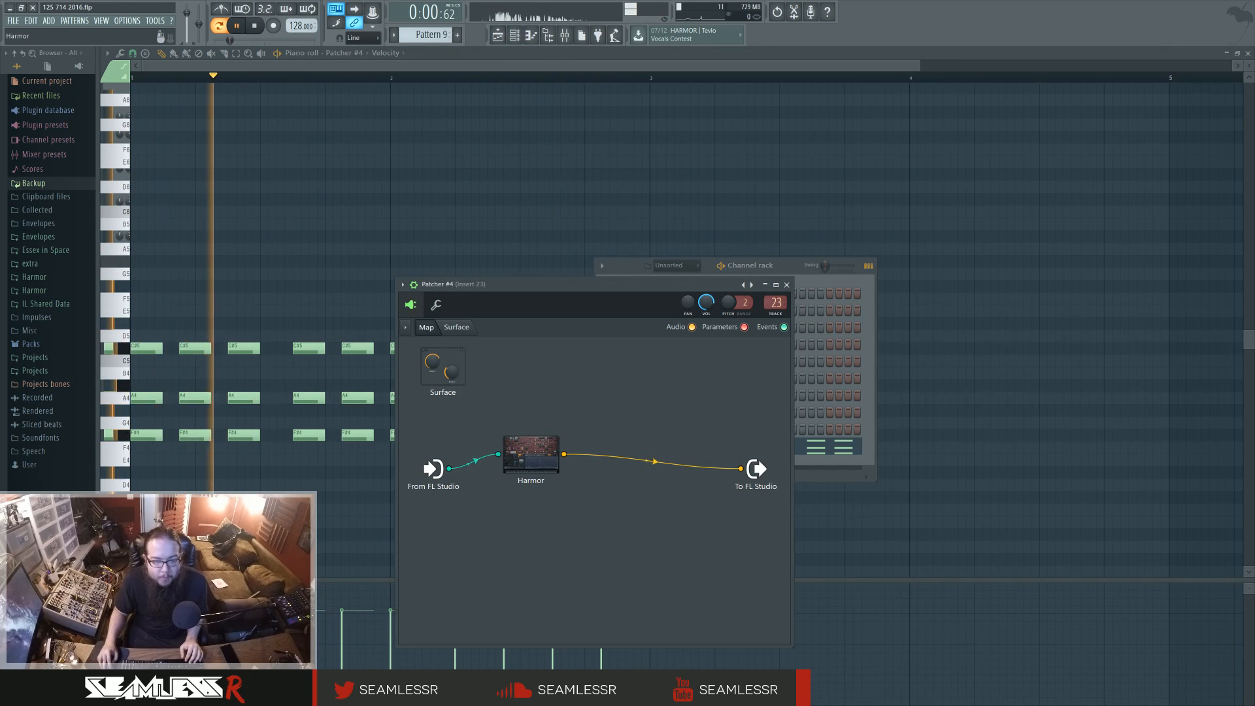
{"action": "double_click", "coordinate": [531, 454]}
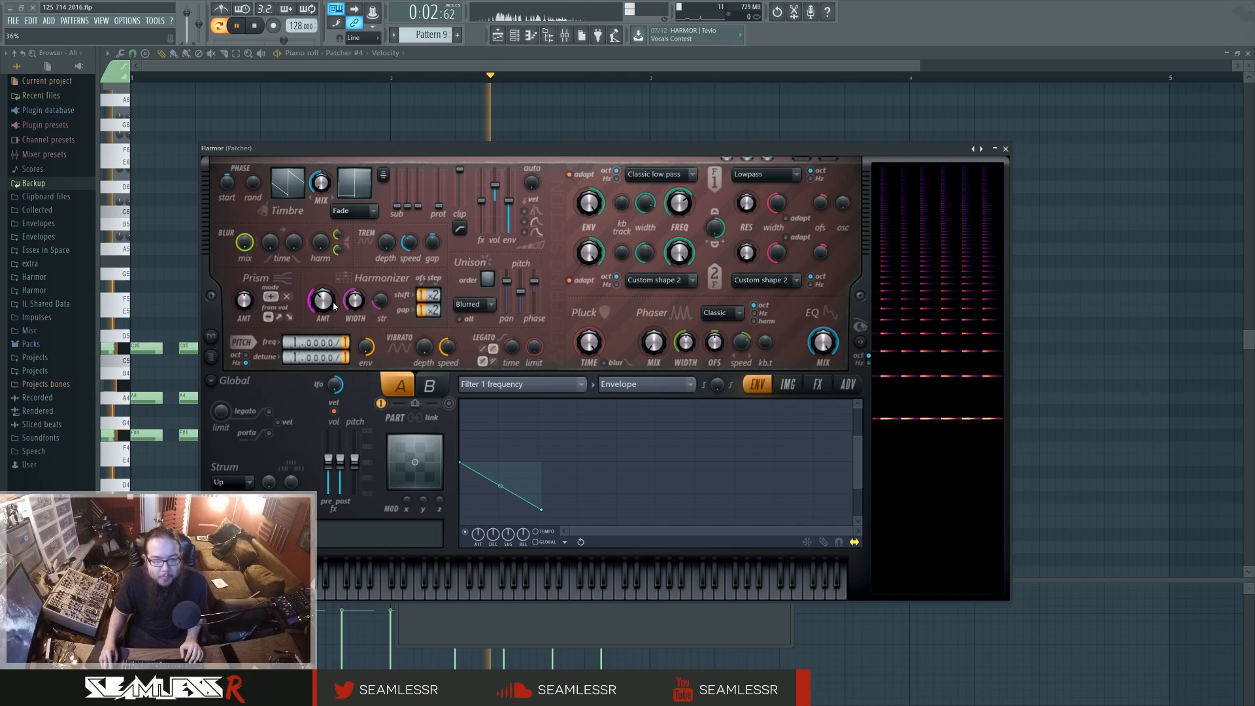
{"action": "left_click", "coordinate": [848, 384]}
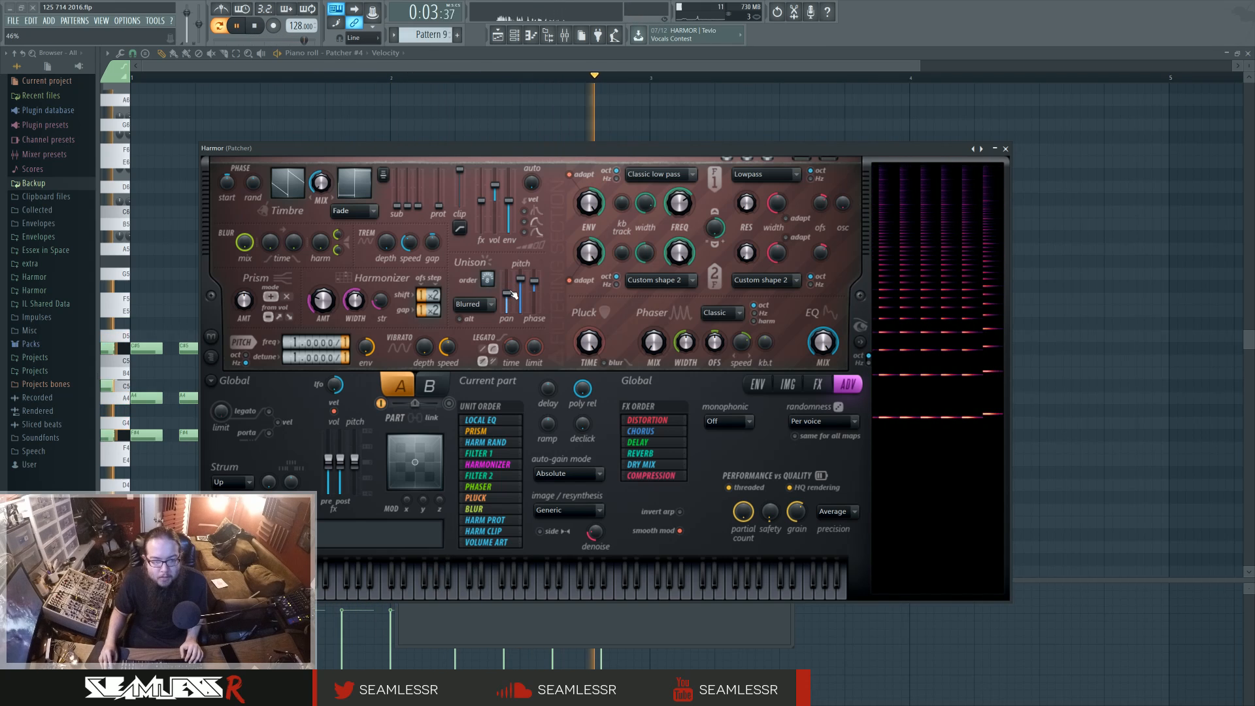
{"action": "left_click", "coordinate": [818, 384]}
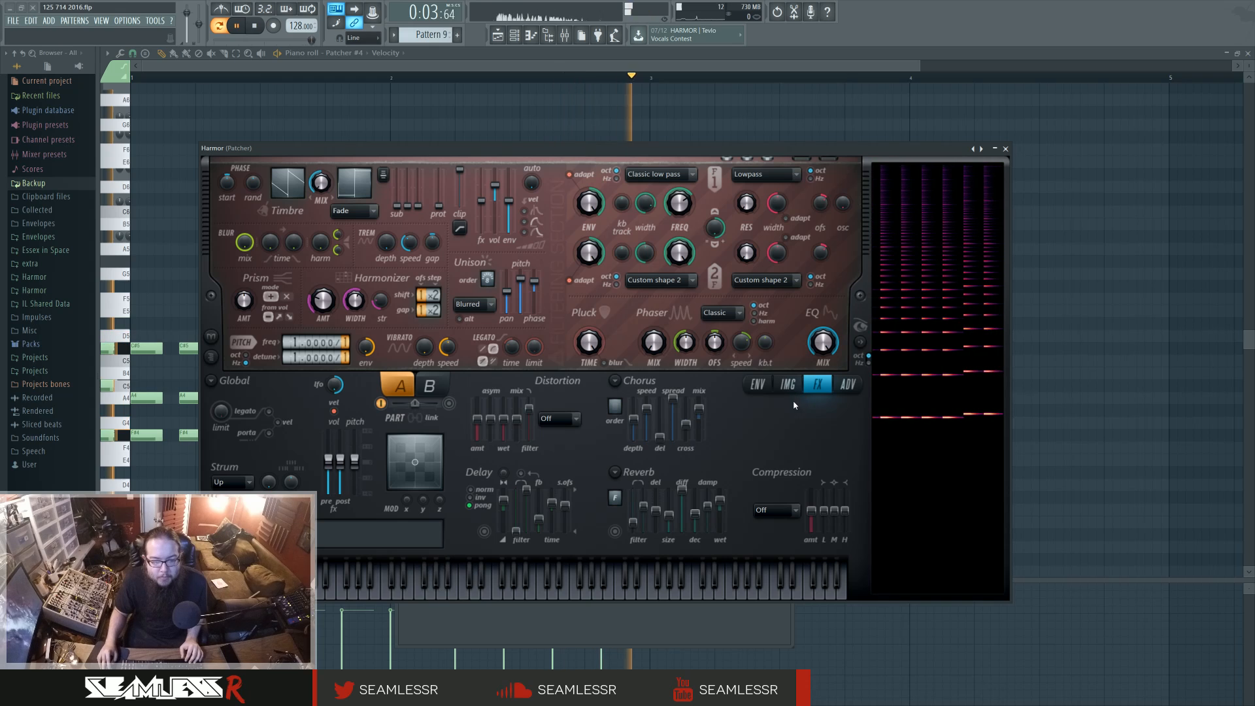
{"action": "left_click", "coordinate": [615, 532]}
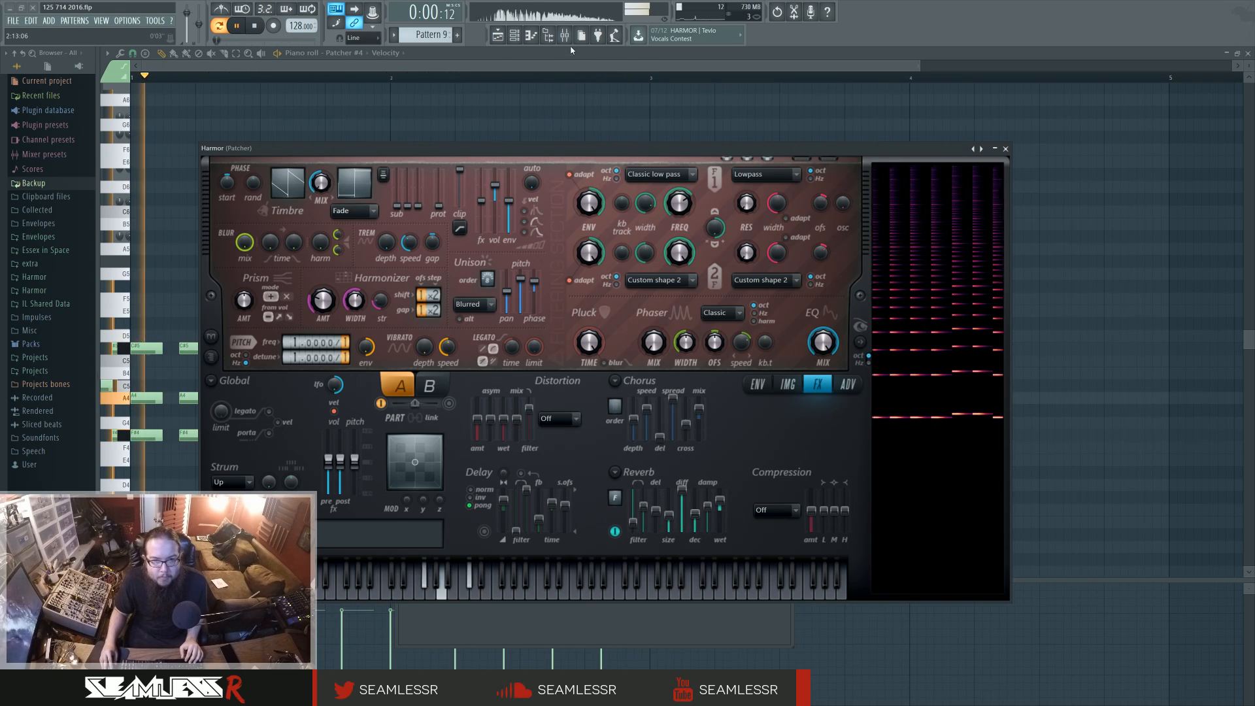
- Close Harmor, reopen the Patcher #4 map and insert Maximus between Harmor and the output to FL Studio
{"action": "key", "text": "F9"}
{"action": "left_click", "coordinate": [1007, 150]}
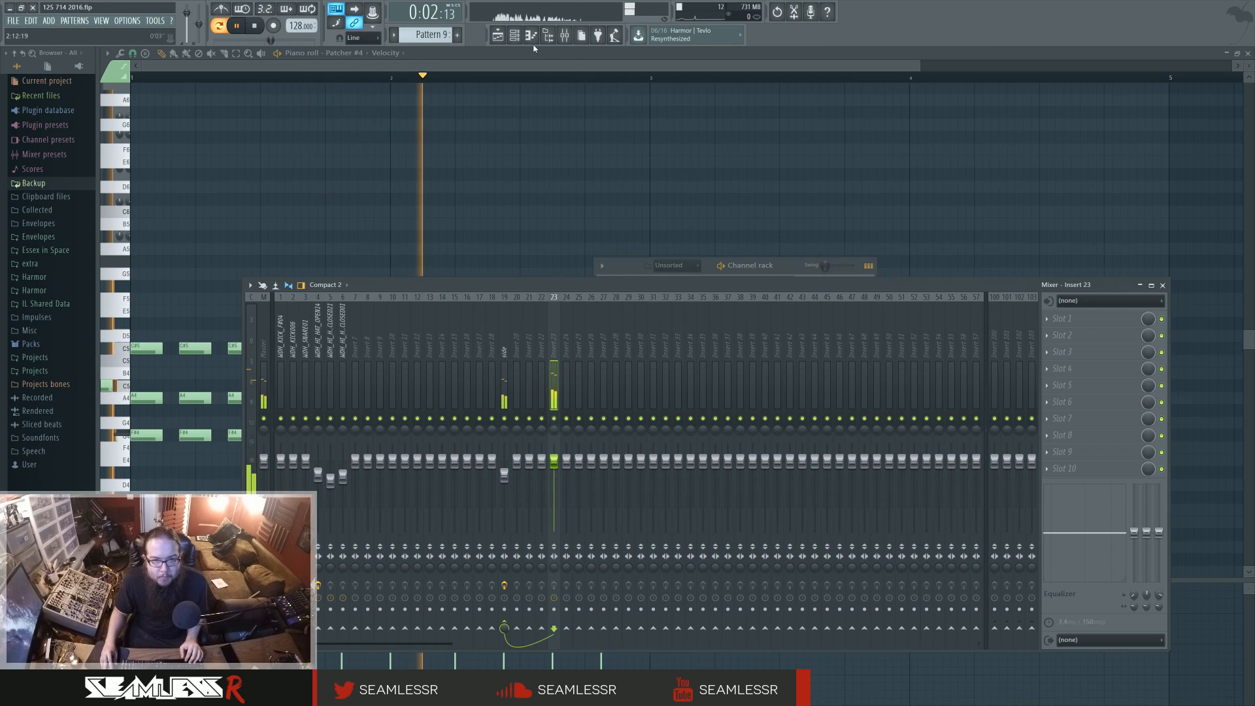
{"action": "key", "text": "F6"}
{"action": "left_click", "coordinate": [676, 446]}
{"action": "key", "text": "F8"}
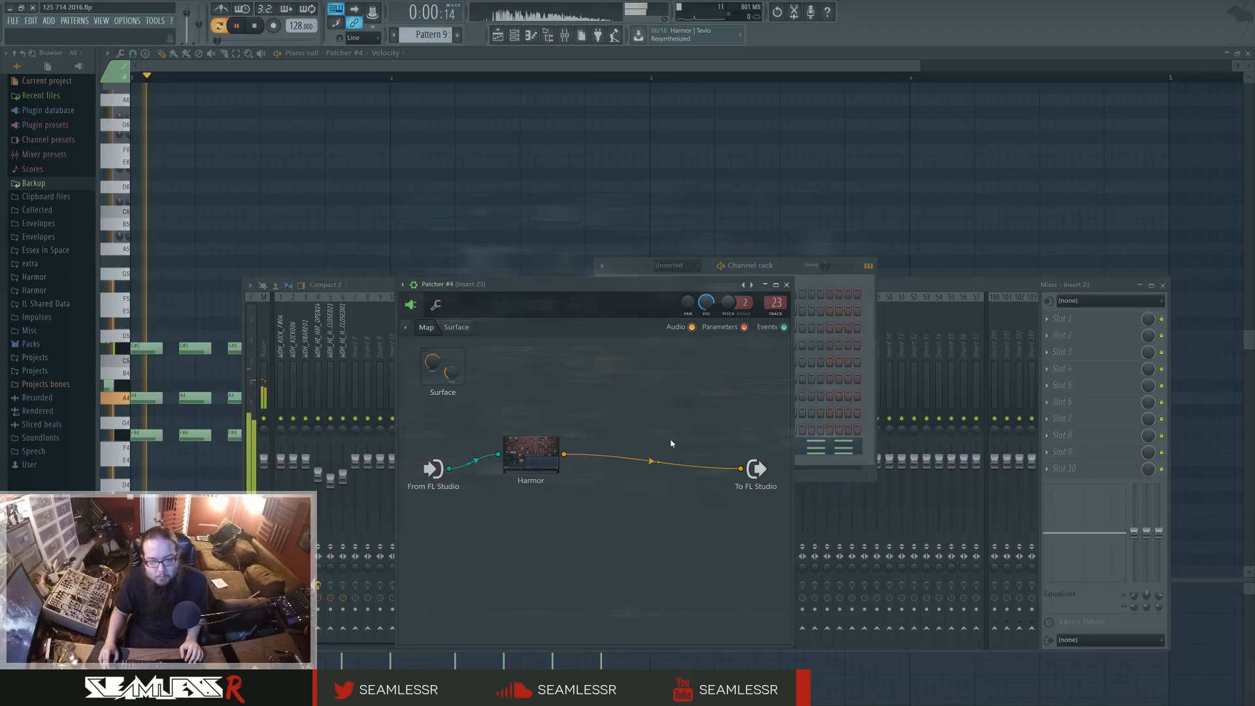
{"action": "left_click_drag", "start_coordinate": [1136, 399], "coordinate": [588, 458]}
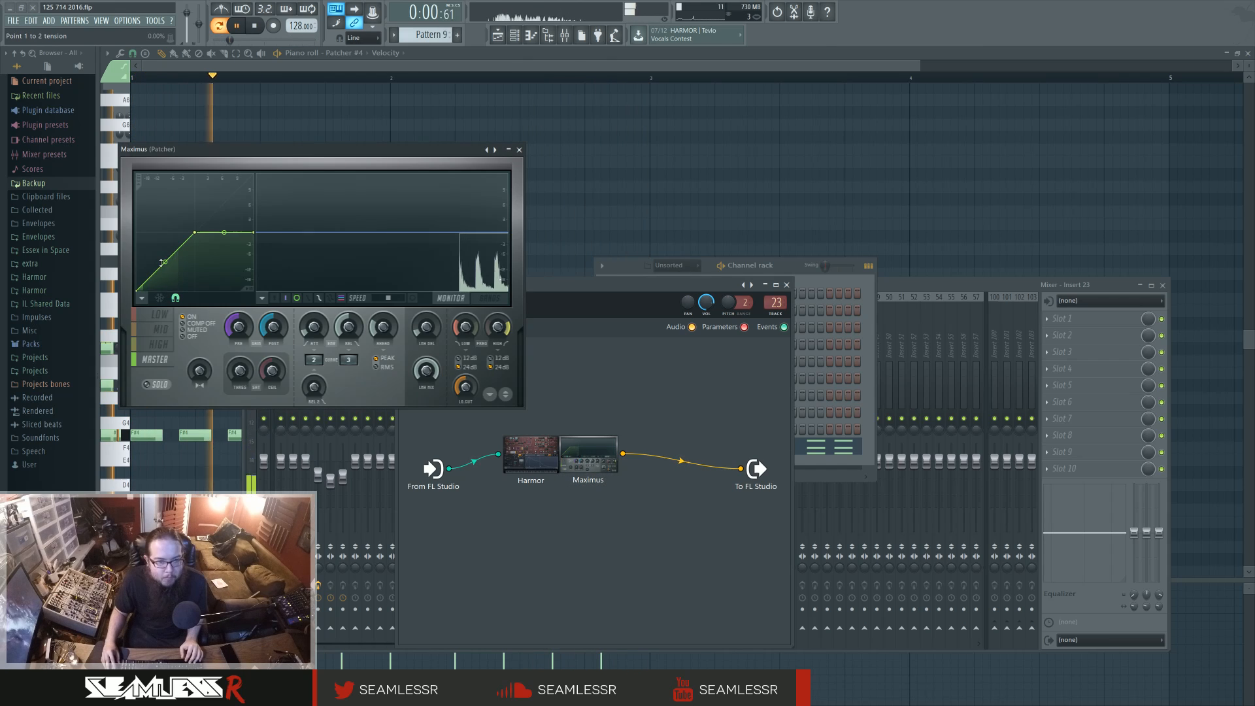
- Bend Maximus's master curve into a steep early rise and set the master release time to about 230 ms
{"action": "left_click_drag", "start_coordinate": [305, 151], "coordinate": [466, 216]}
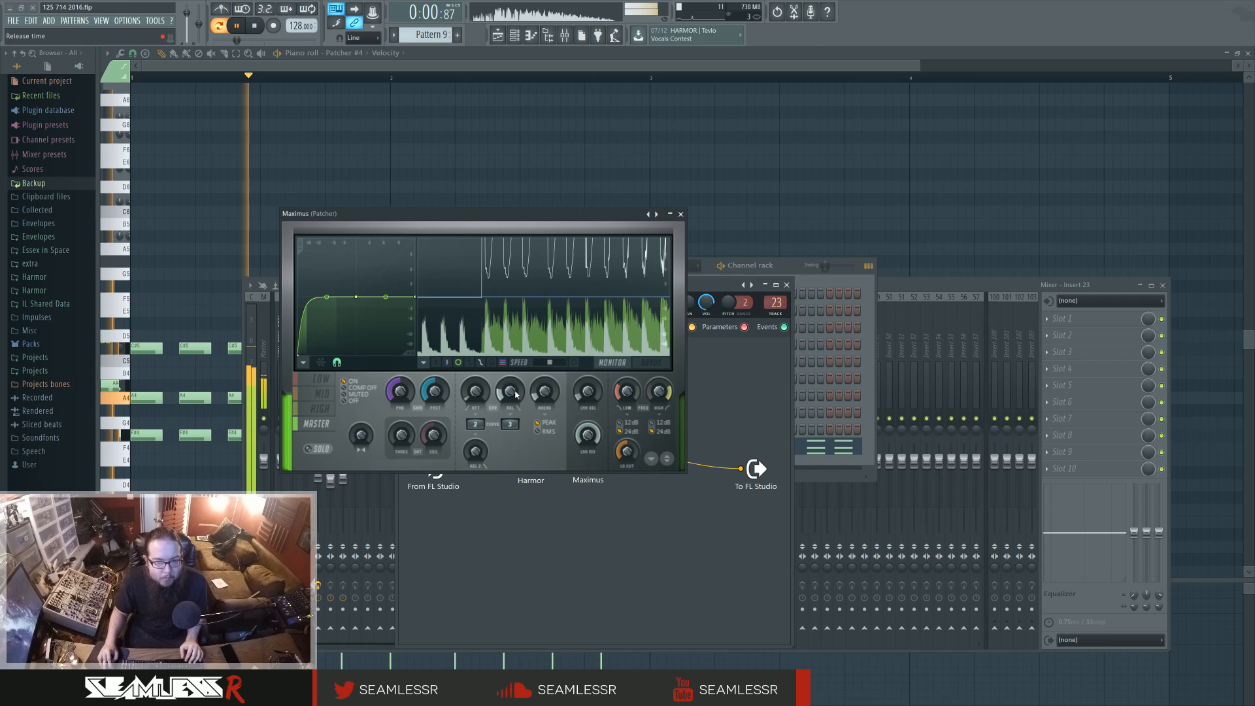
{"action": "left_click_drag", "start_coordinate": [513, 391], "coordinate": [512, 356]}
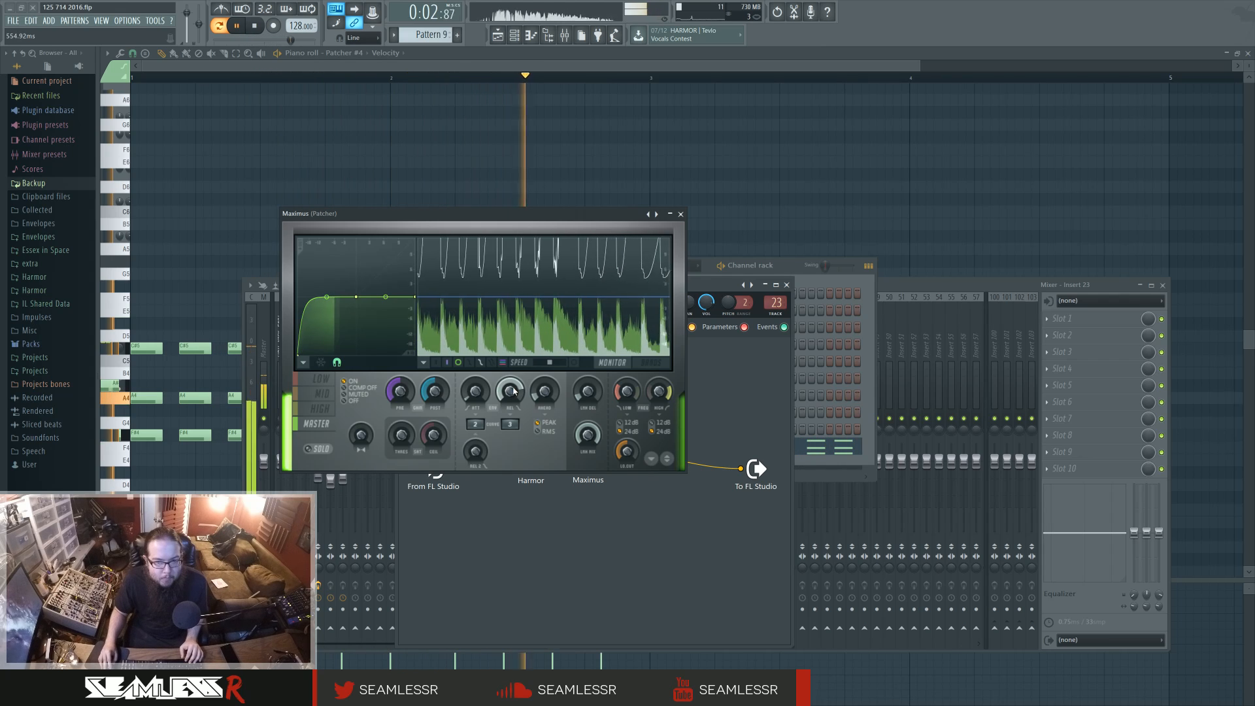
{"action": "left_click_drag", "start_coordinate": [545, 391], "coordinate": [509, 400]}
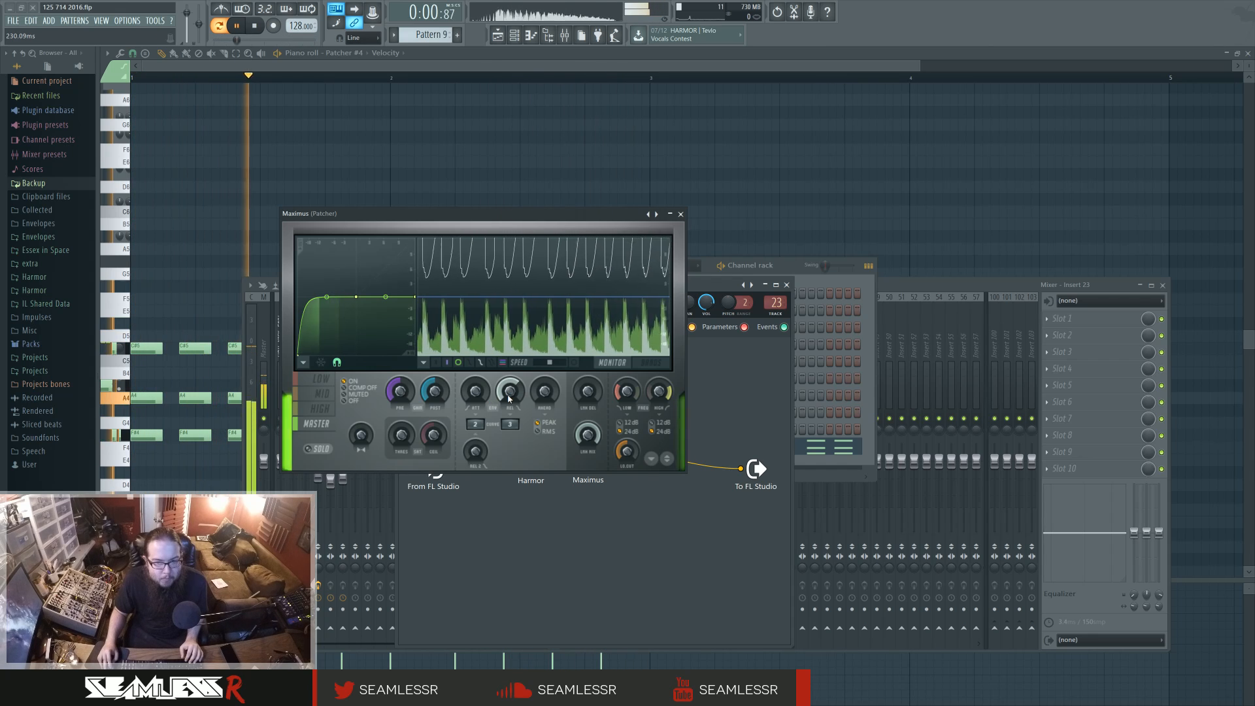
{"action": "left_click", "coordinate": [681, 214]}
- Make room before Maximus in the map, insert a Param. EQ 2 between Harmor and Maximus, and open it
{"action": "left_click_drag", "start_coordinate": [584, 464], "coordinate": [629, 463]}
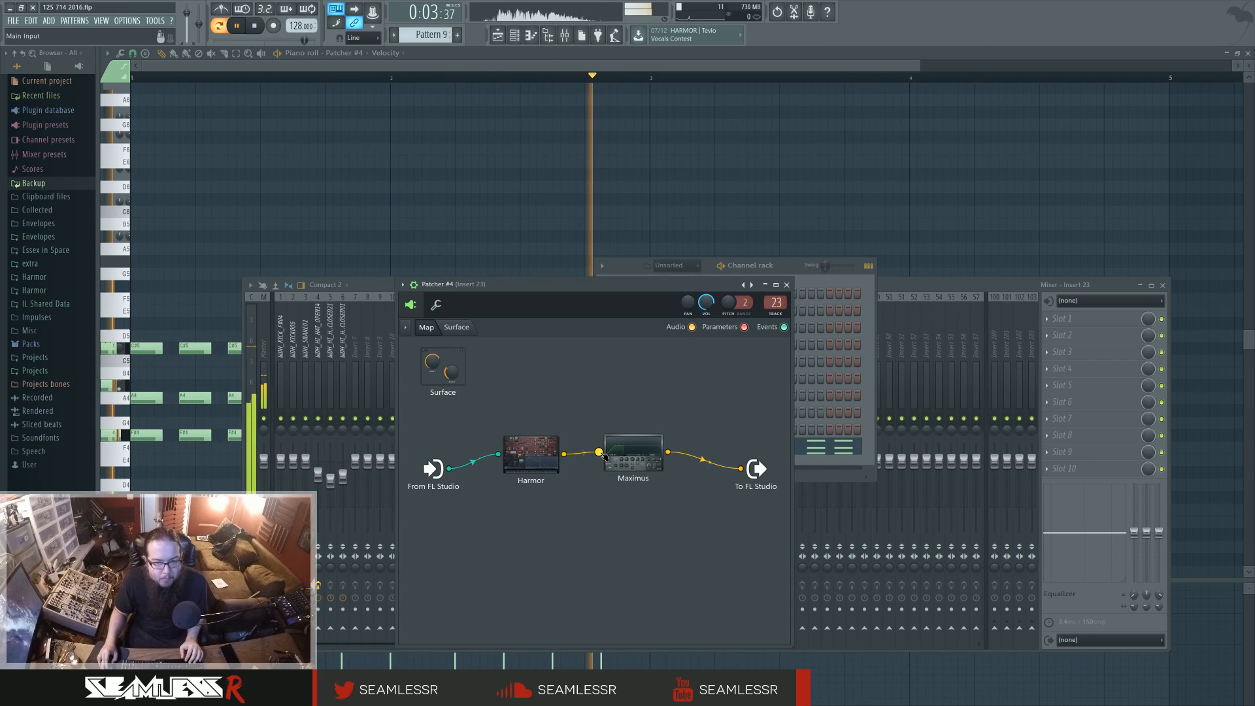
{"action": "key", "text": "F8"}
{"action": "left_click_drag", "start_coordinate": [1054, 295], "coordinate": [601, 501]}
{"action": "left_click_drag", "start_coordinate": [641, 512], "coordinate": [586, 385]}
{"action": "double_click", "coordinate": [586, 385]}
- Shape the EQ with a low-end cut, a band 3 dip near 208 Hz, a slight band 5 dip and small band 4 and 7 boosts
{"action": "left_click_drag", "start_coordinate": [297, 254], "coordinate": [290, 262]}
{"action": "mouse_move", "coordinate": [266, 254]}
{"action": "left_mouse_down"}
{"action": "mouse_move", "coordinate": [263, 271]}
{"action": "mouse_move", "coordinate": [262, 251]}
{"action": "left_mouse_up"}
{"action": "left_click_drag", "start_coordinate": [238, 254], "coordinate": [224, 270]}
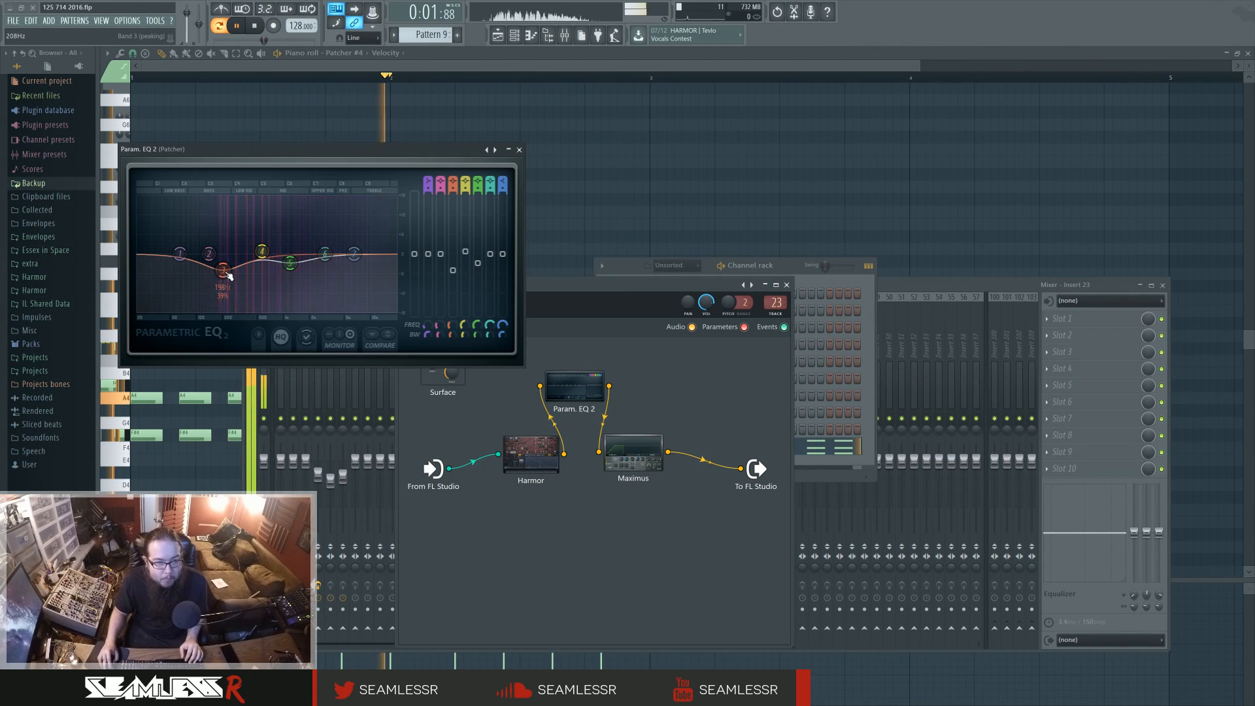
{"action": "left_click_drag", "start_coordinate": [354, 253], "coordinate": [355, 247]}
{"action": "left_click_drag", "start_coordinate": [179, 253], "coordinate": [189, 294]}
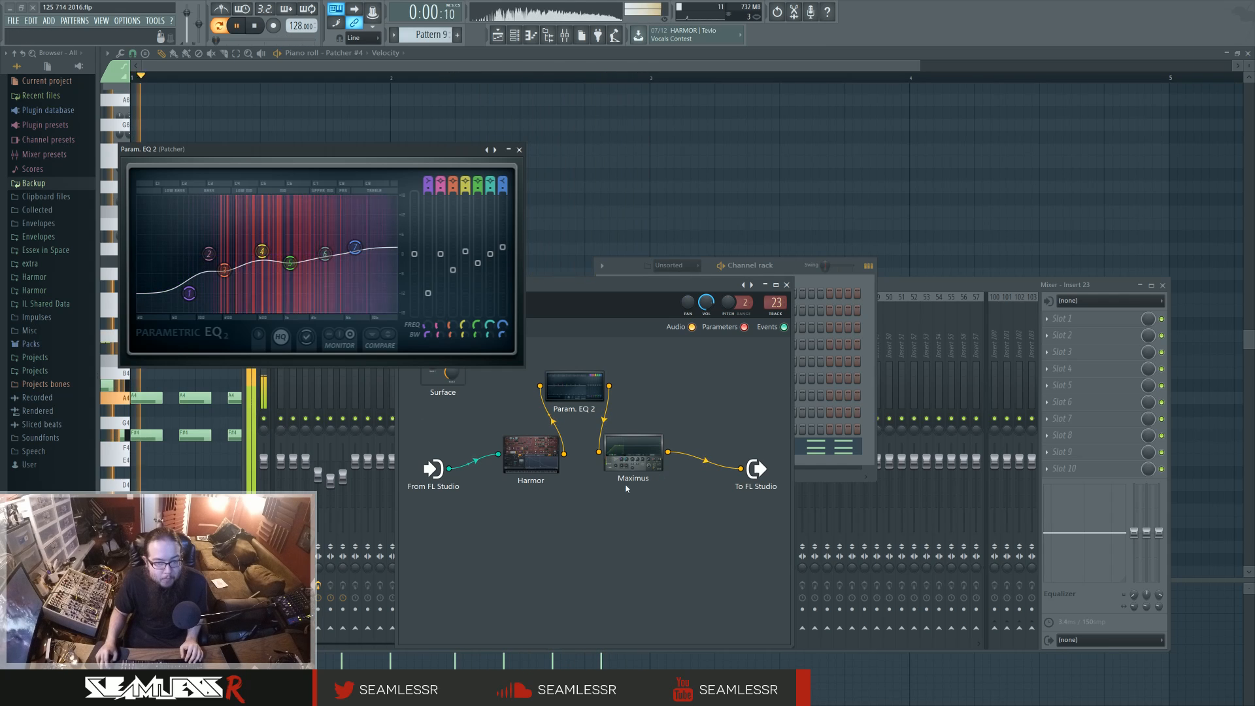
- Reopen Harmor, adjust the reverb wet level, enable the delay and adjust the delay's feedback level
{"action": "double_click", "coordinate": [556, 459]}
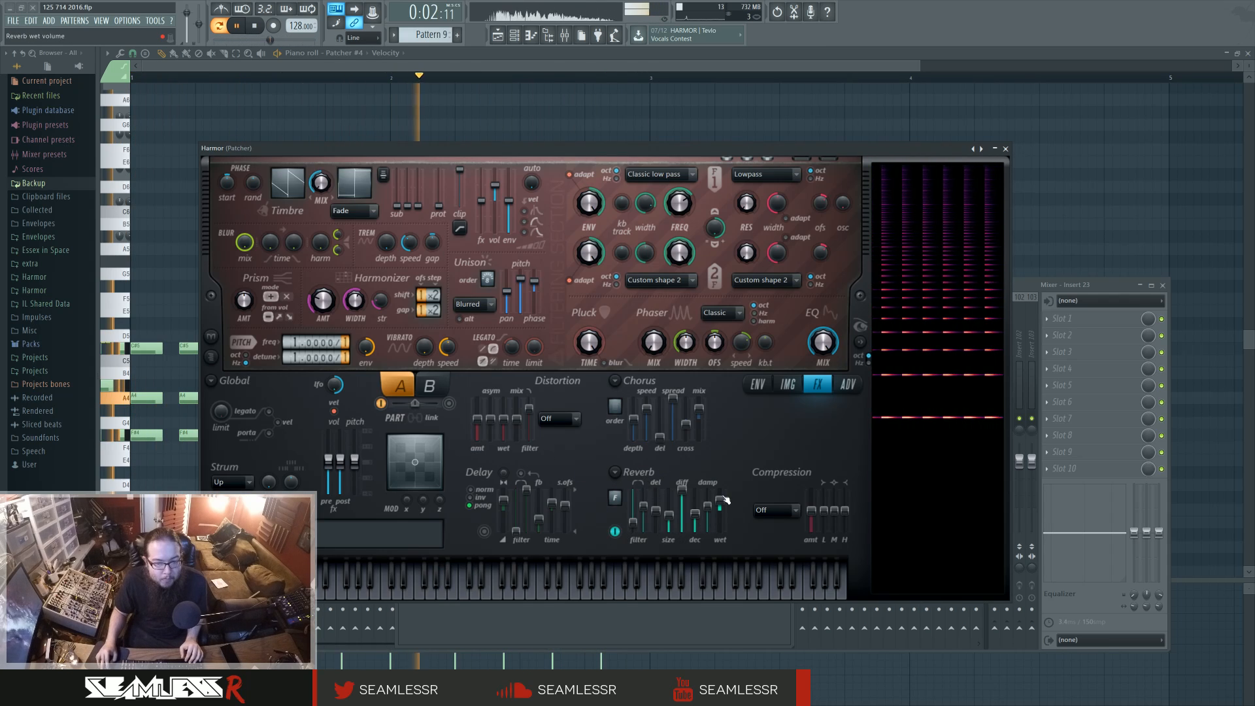
{"action": "left_click_drag", "start_coordinate": [720, 501], "coordinate": [724, 507]}
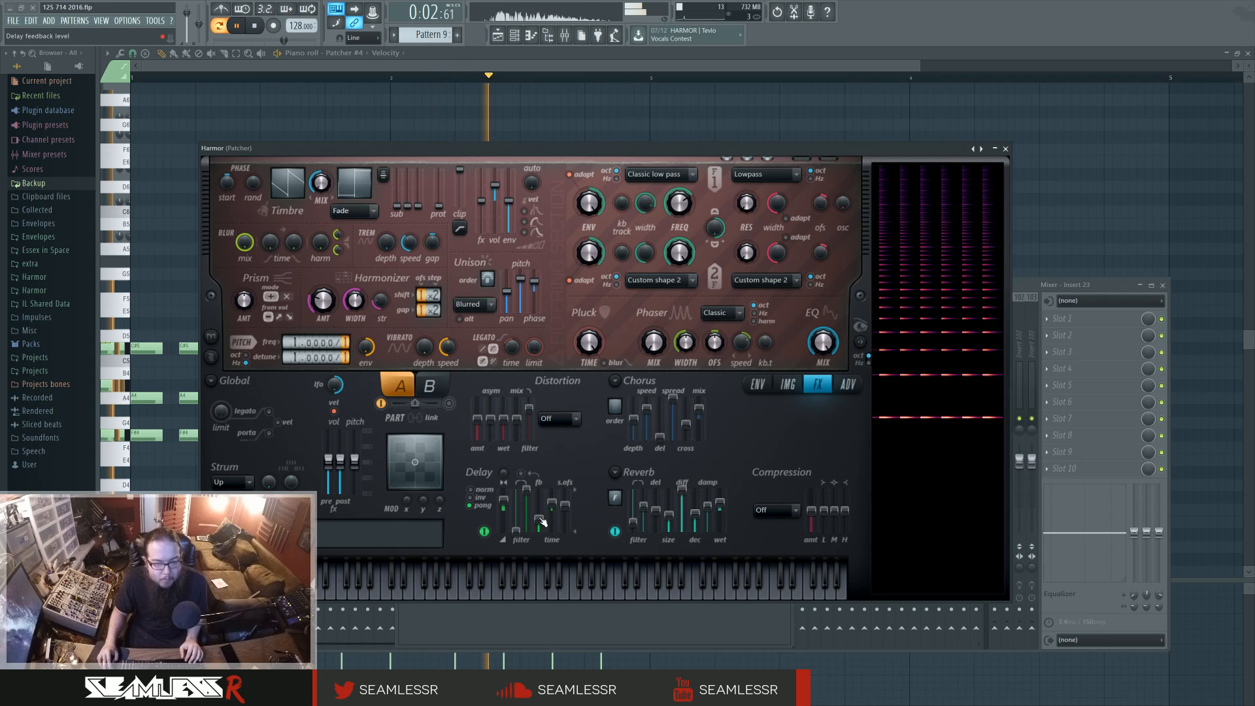
{"action": "left_click_drag", "start_coordinate": [540, 520], "coordinate": [542, 526]}
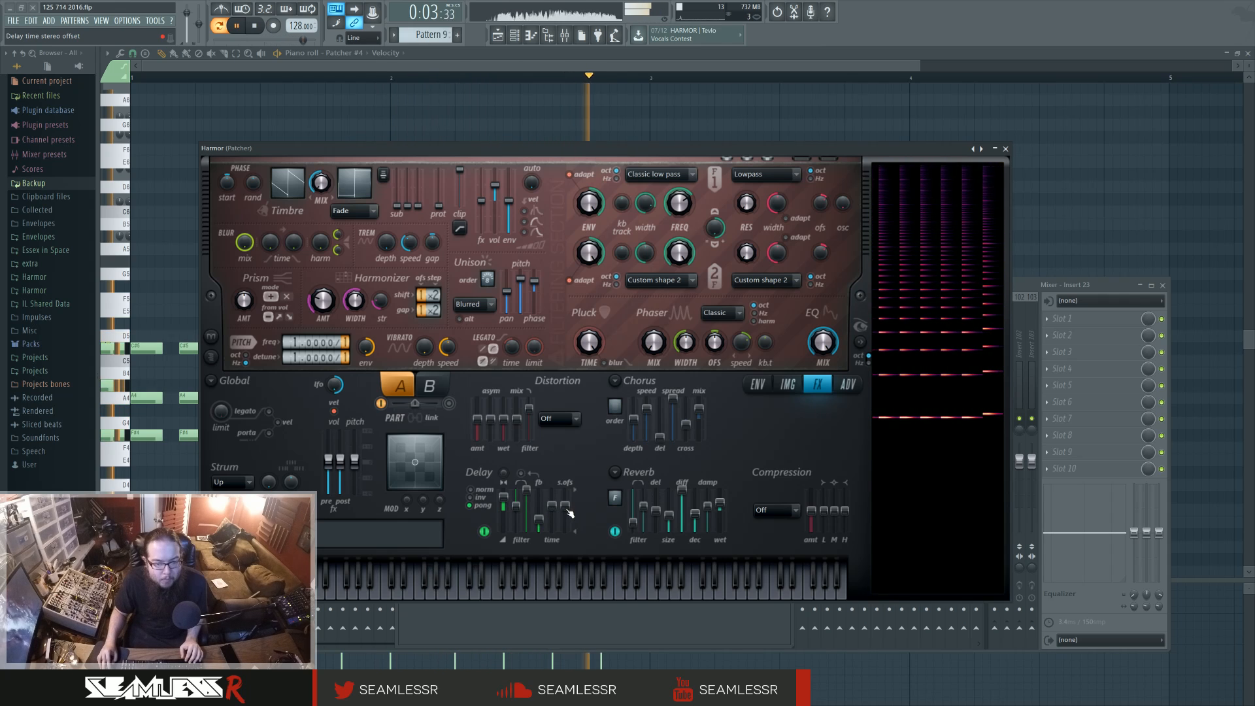
{"action": "left_click_drag", "start_coordinate": [545, 522], "coordinate": [542, 518]}
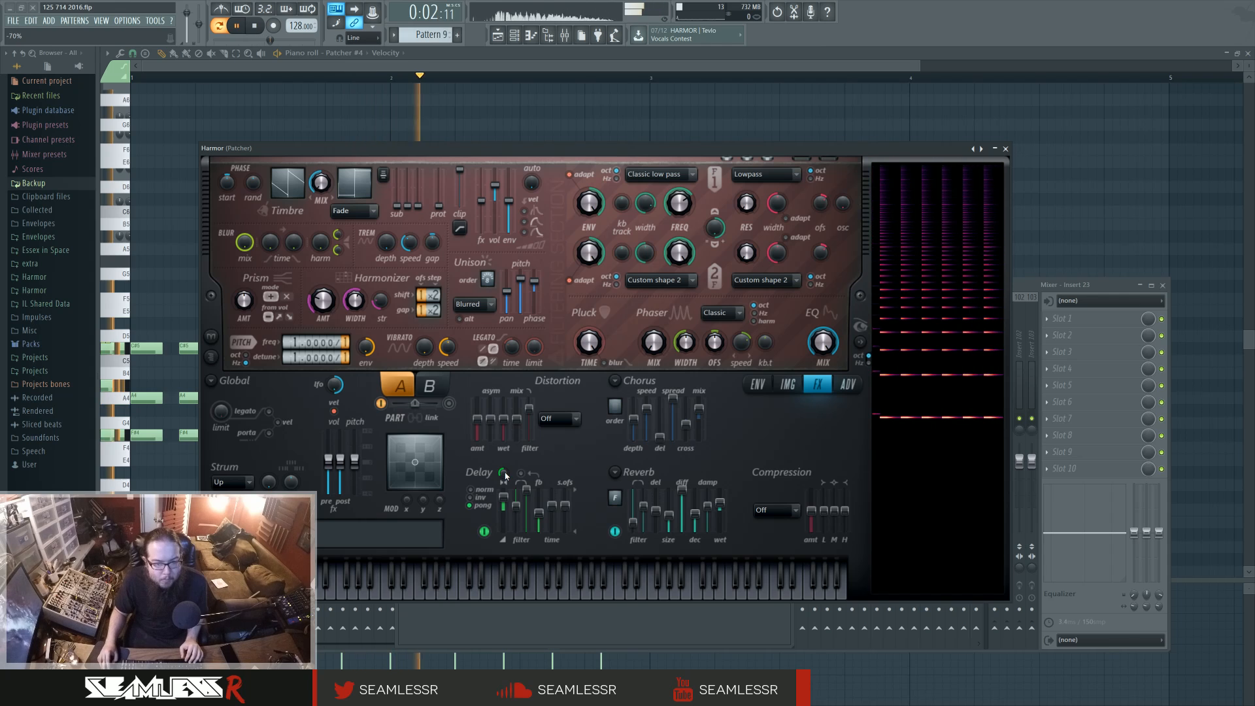
- Set the Harmor delay's stereo offset to 50% and remove the envelope from the unison pitch thickness
{"action": "left_click_drag", "start_coordinate": [567, 496], "coordinate": [567, 502]}
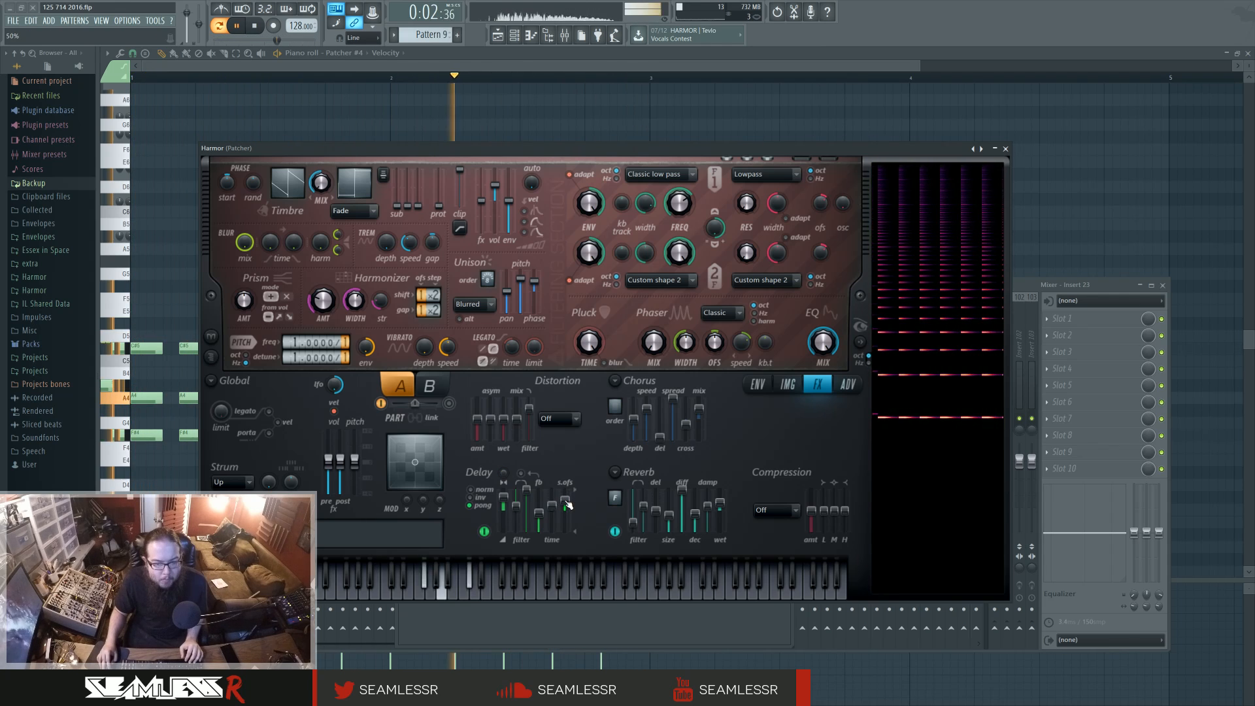
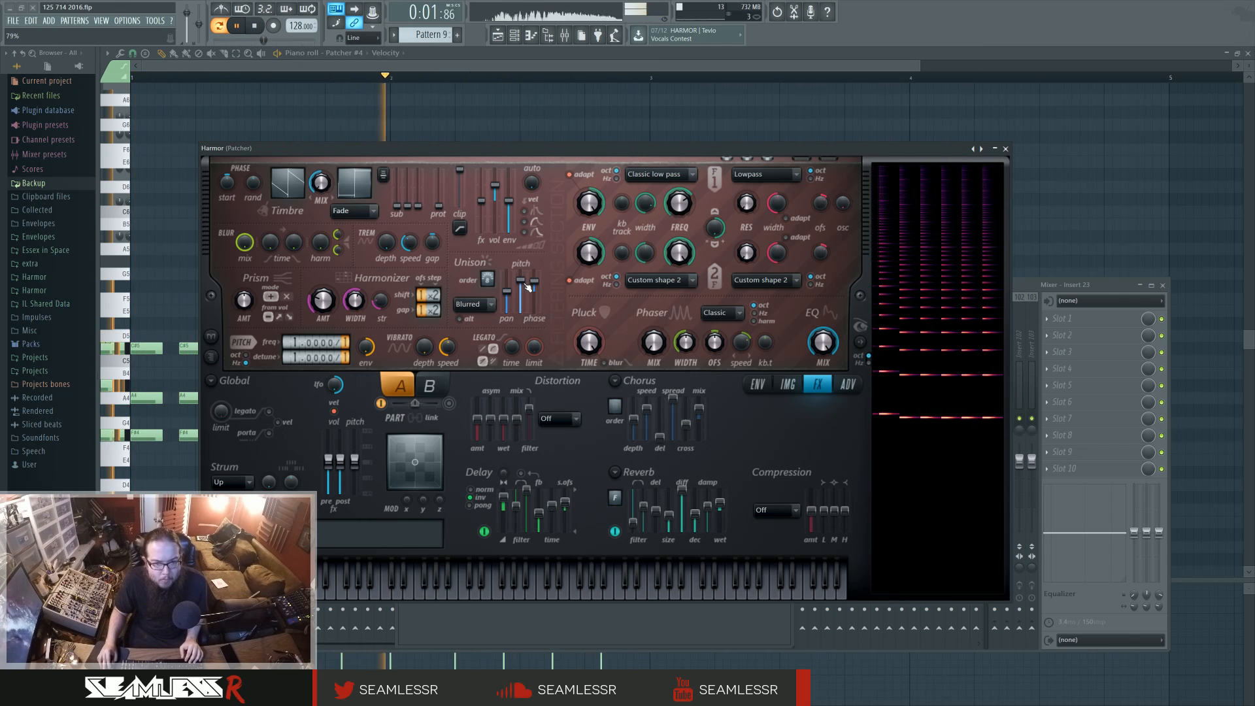
{"action": "right_click", "coordinate": [527, 286]}
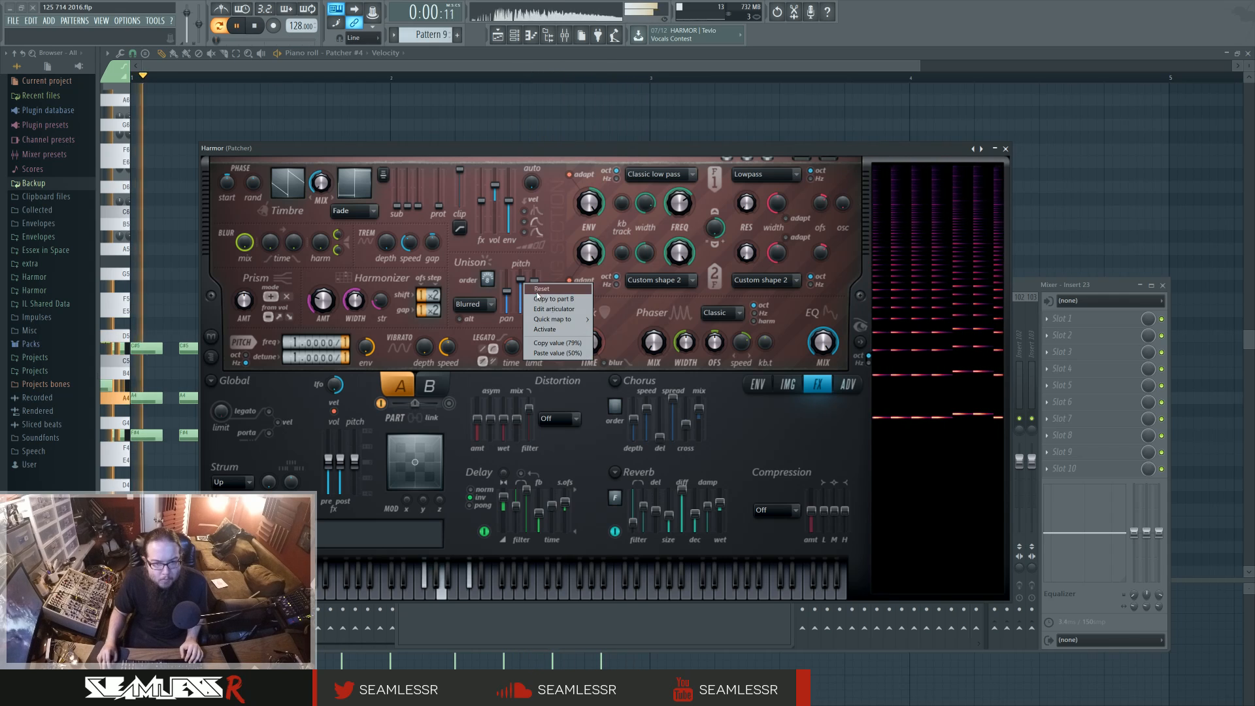
{"action": "left_click", "coordinate": [549, 289]}
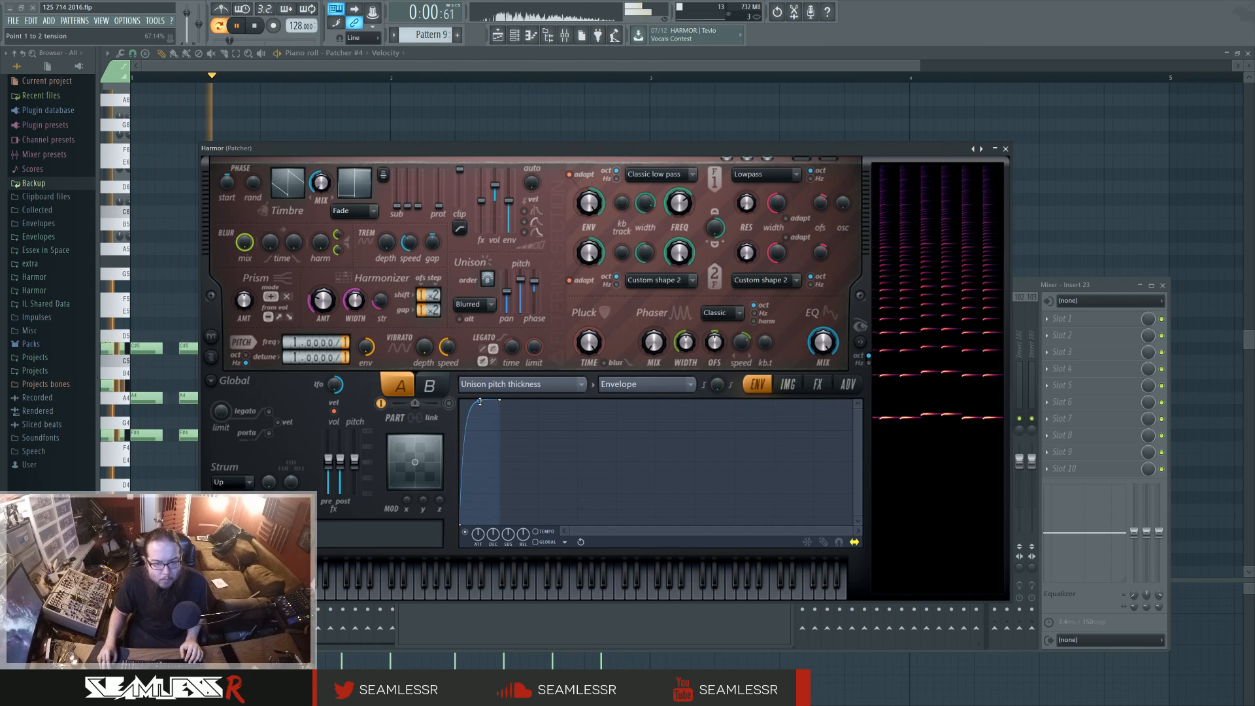
{"action": "left_click", "coordinate": [818, 386]}
{"action": "left_click", "coordinate": [769, 386]}
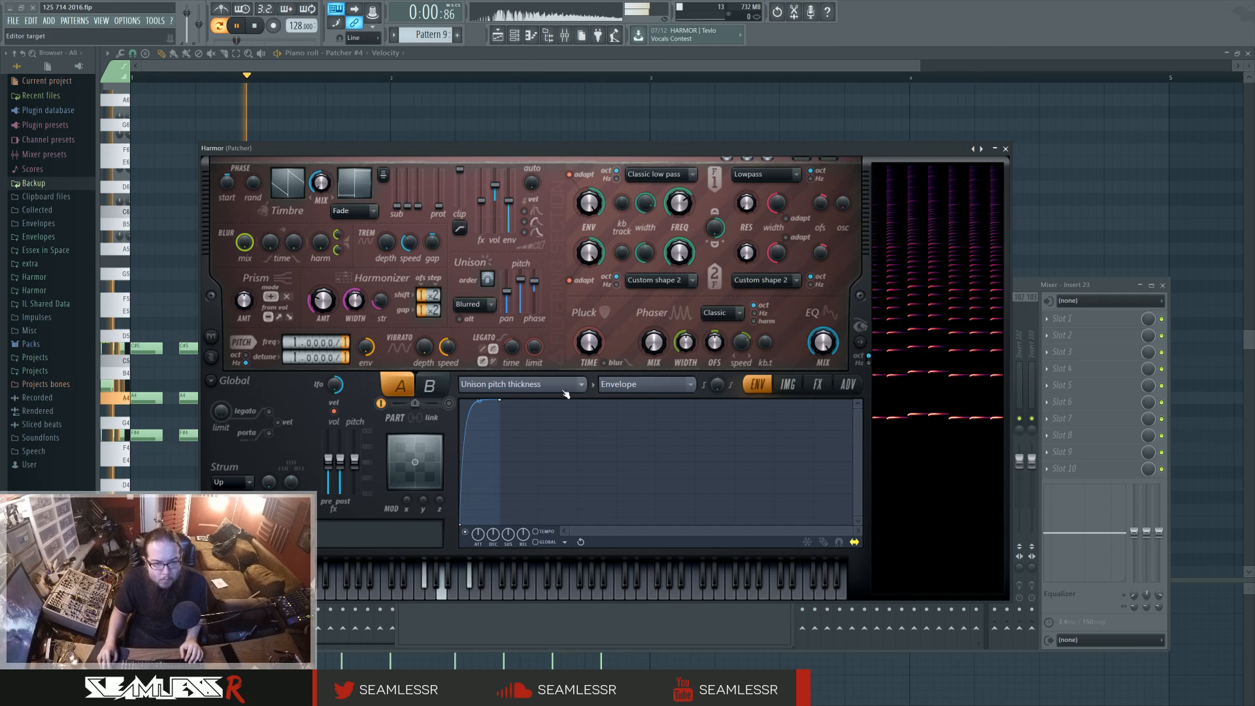
{"action": "left_click", "coordinate": [255, 26]}
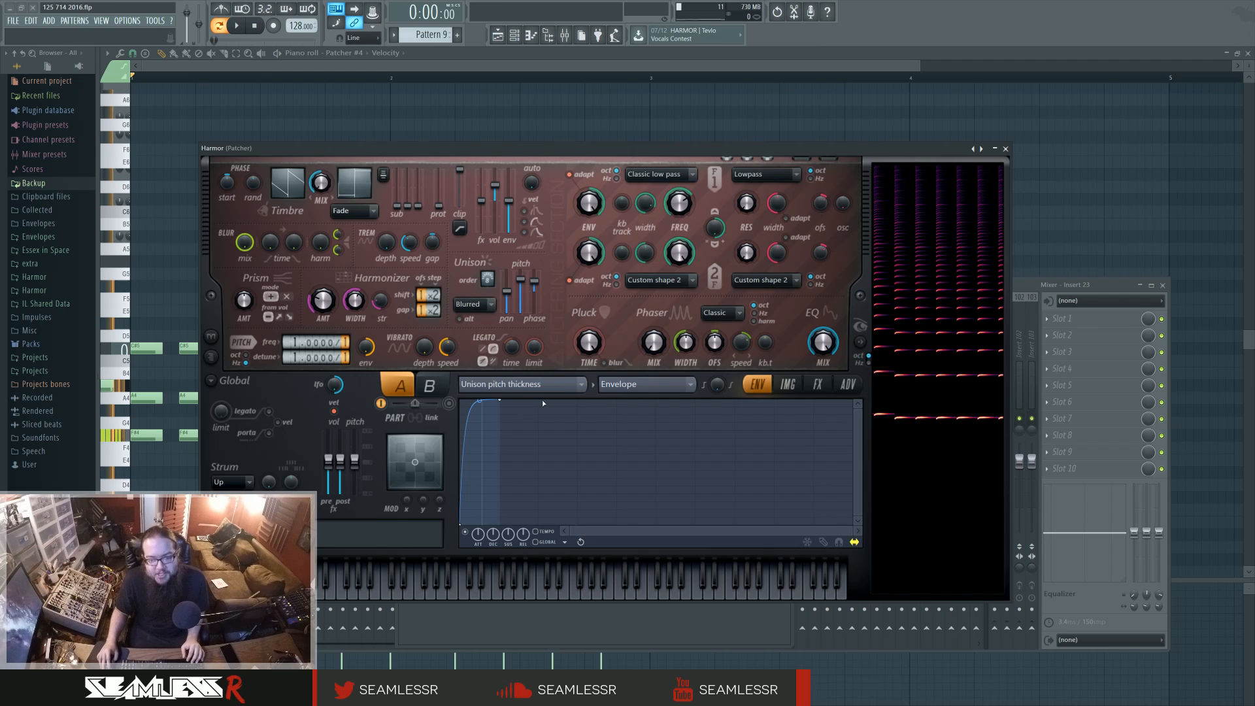
{"action": "left_click", "coordinate": [465, 531]}
{"action": "right_click", "coordinate": [500, 400]}
{"action": "left_click", "coordinate": [512, 413]}
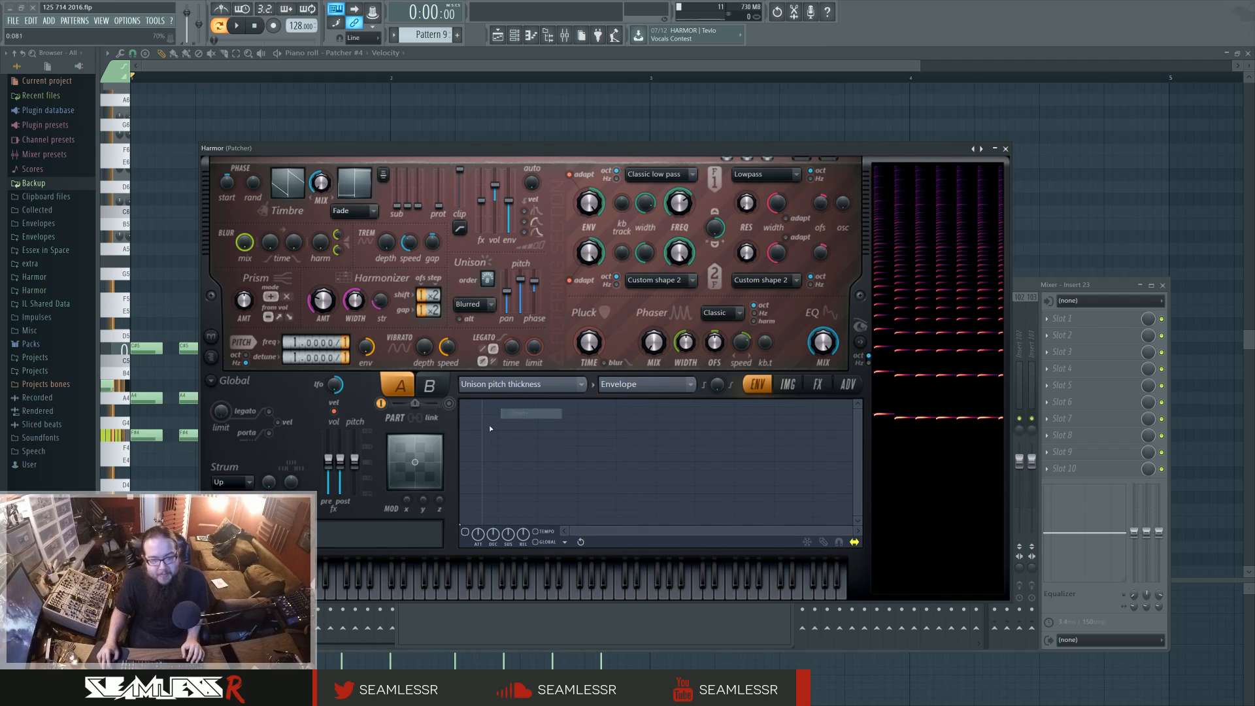
- Adjust Harmor's unison pitch and phase while listening, set the unison pan to 87% and close Harmor
{"action": "key", "text": "space"}
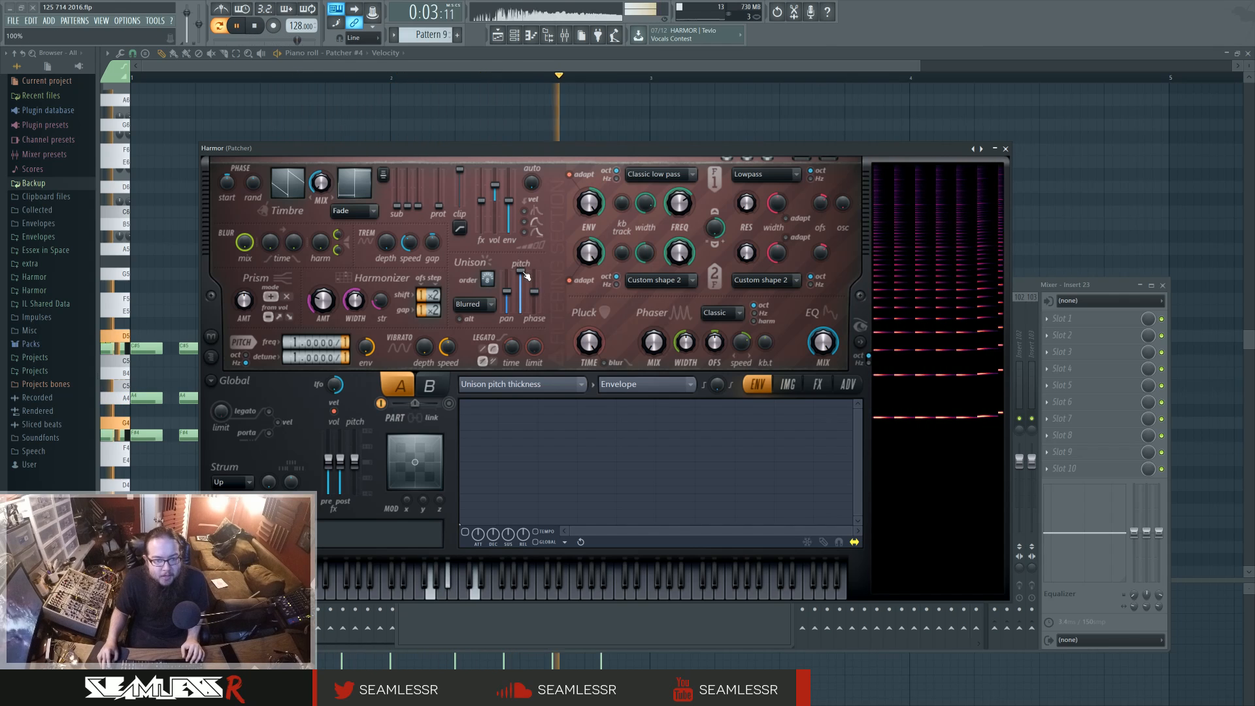
{"action": "mouse_move", "coordinate": [536, 293]}
{"action": "left_mouse_down"}
{"action": "mouse_move", "coordinate": [538, 273]}
{"action": "mouse_move", "coordinate": [535, 295]}
{"action": "left_mouse_up"}
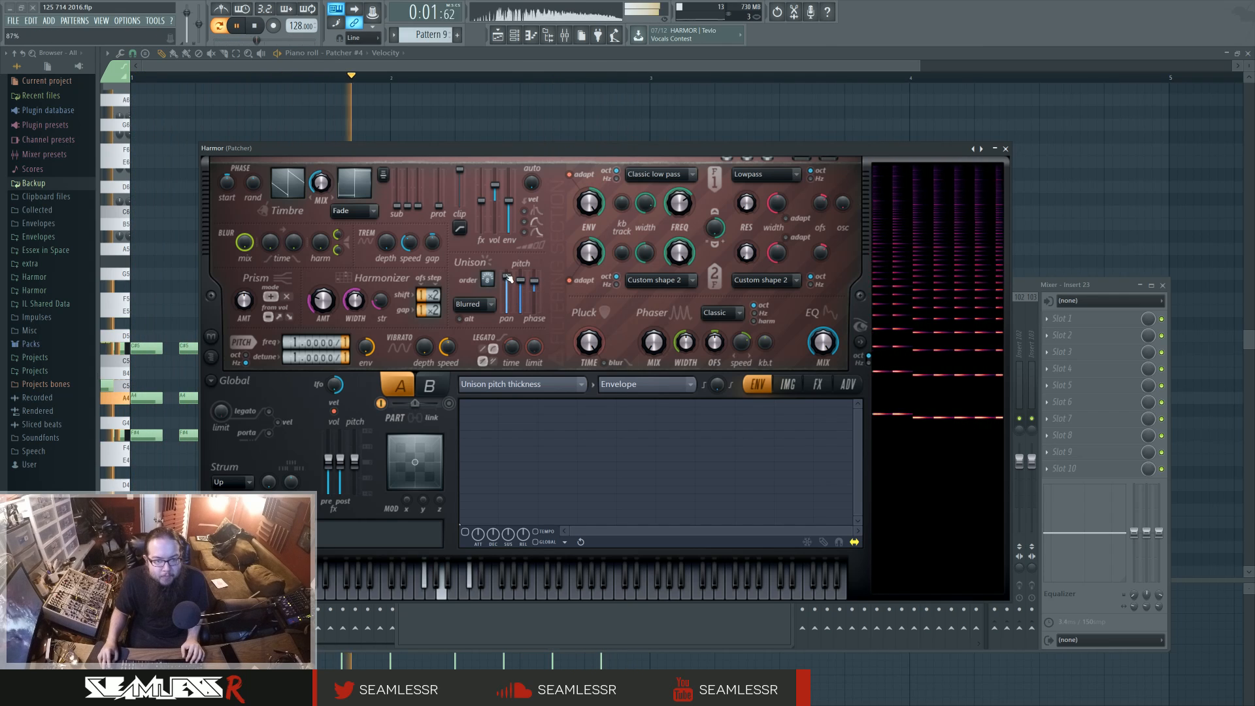
{"action": "left_click", "coordinate": [1006, 149]}
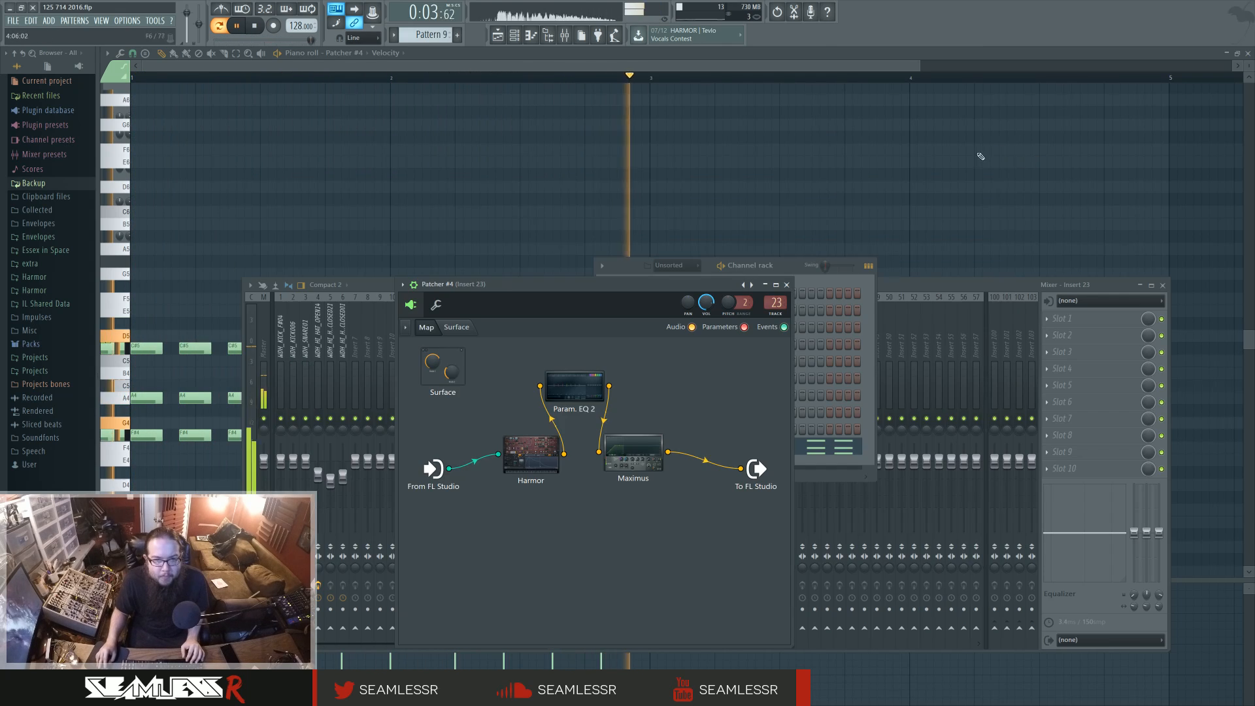
- Place two Pattern 9 clips end to end in the playlist row below Track 21 and play them in song mode
{"action": "left_click", "coordinate": [498, 35]}
{"action": "key", "text": "space"}
{"action": "left_click", "coordinate": [348, 525]}
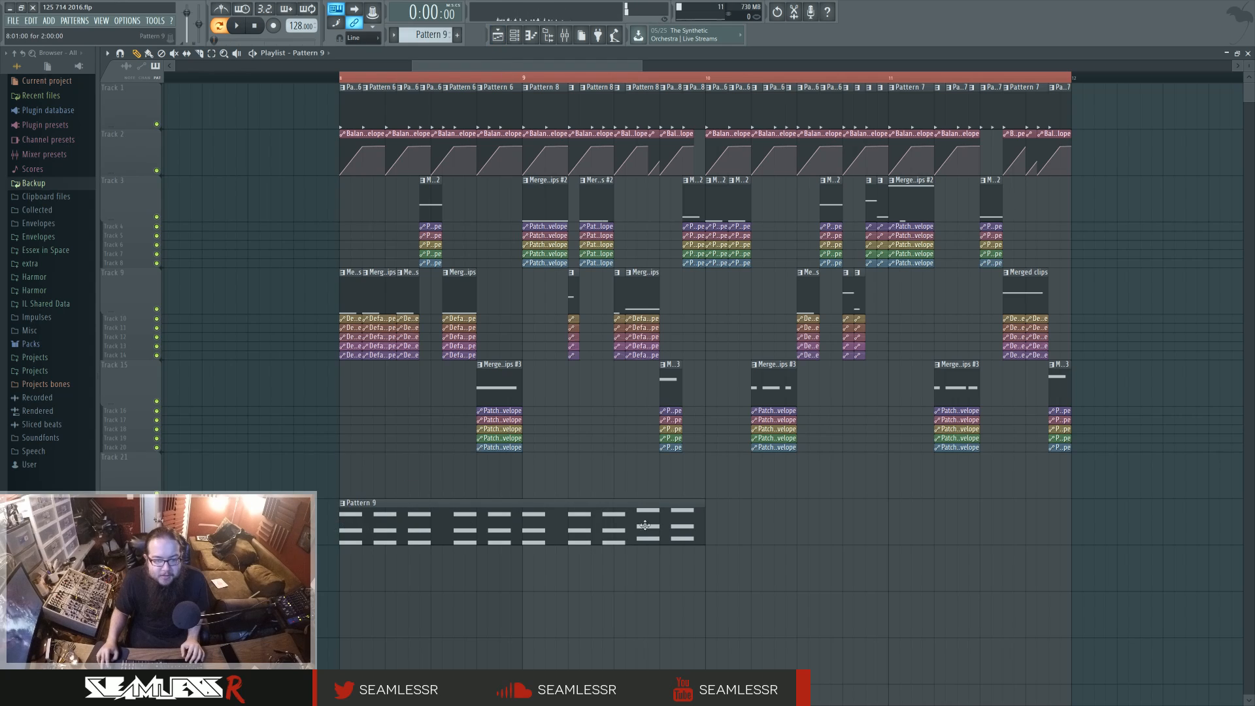
{"action": "left_click_drag", "start_coordinate": [724, 521], "coordinate": [712, 522]}
{"action": "left_click", "coordinate": [219, 26]}
{"action": "left_click", "coordinate": [237, 26]}
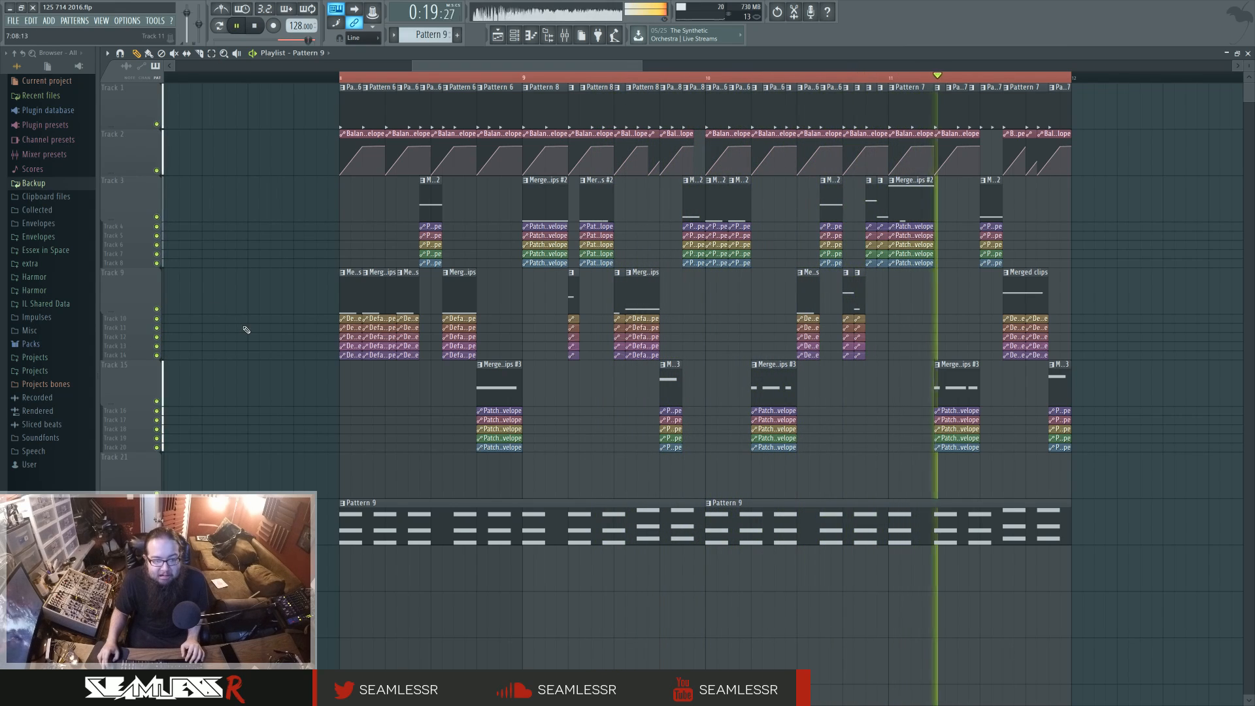
- Open Pattern 9's notes, raise the last two chords by two semitones to A4, C5 and E5, and play the result
{"action": "double_click", "coordinate": [622, 520]}
{"action": "key", "text": "space"}
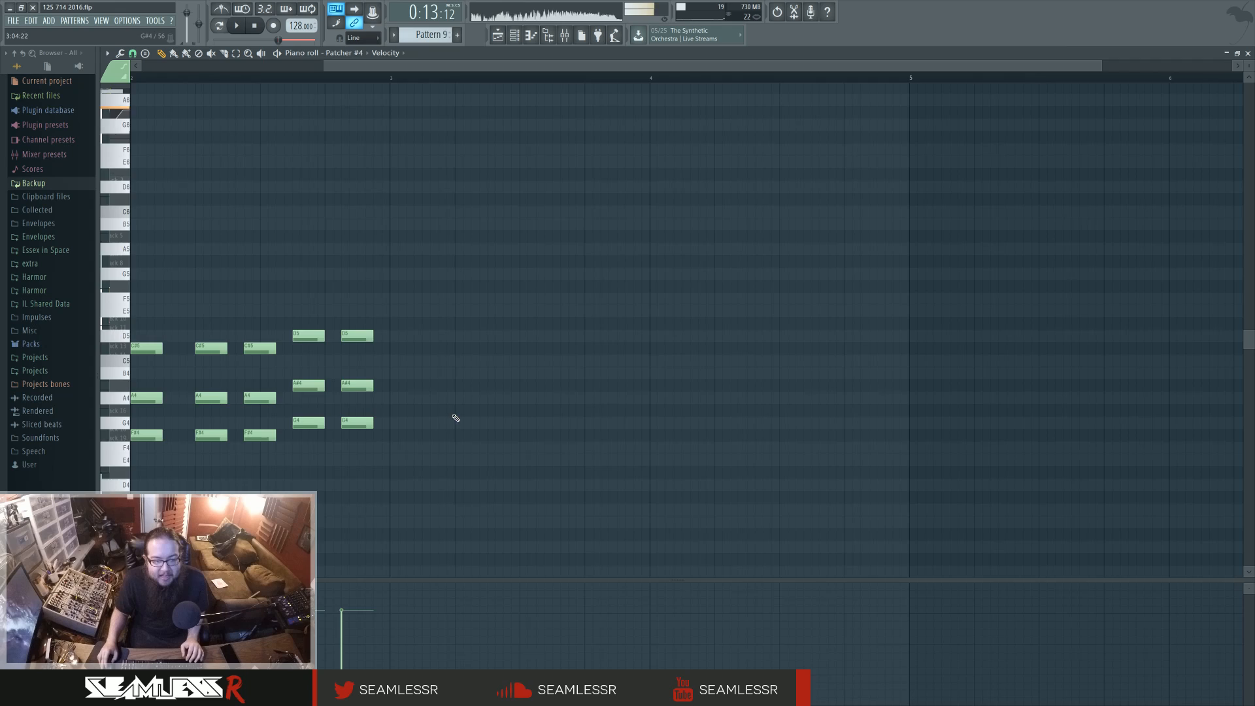
{"action": "key", "text": "shift+Up"}
{"action": "key", "text": "shift+Up"}
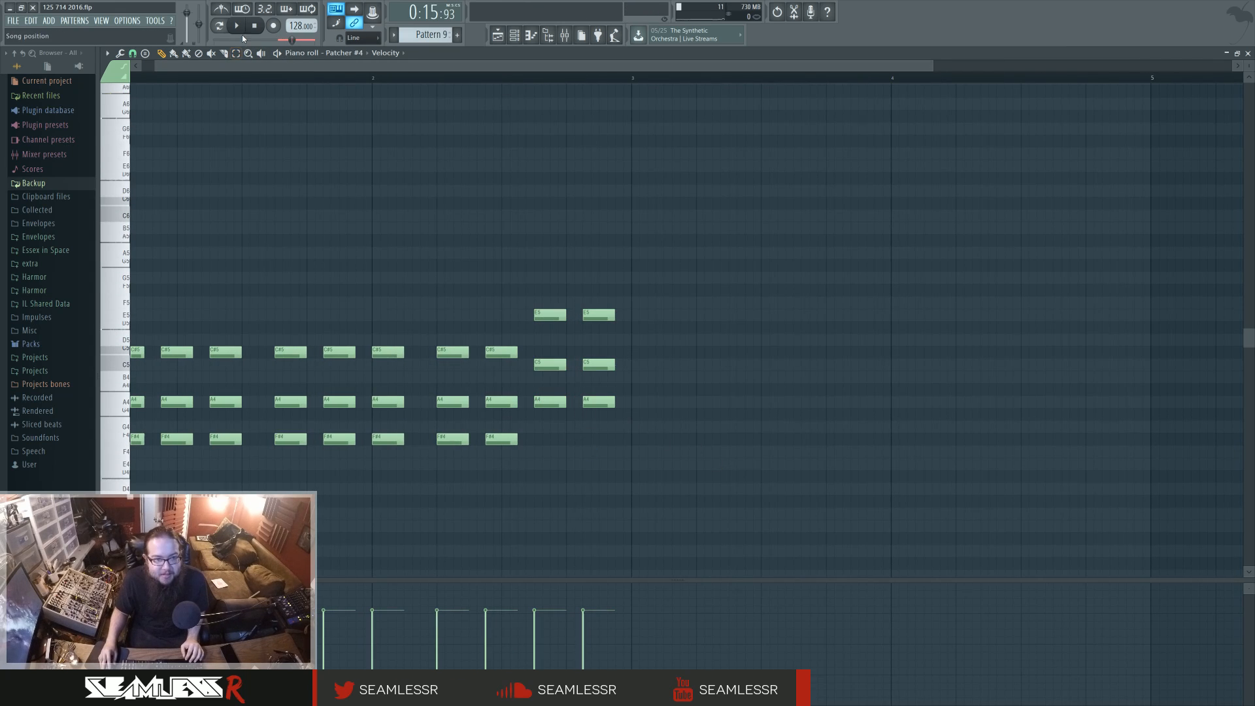
{"action": "key", "text": "space"}
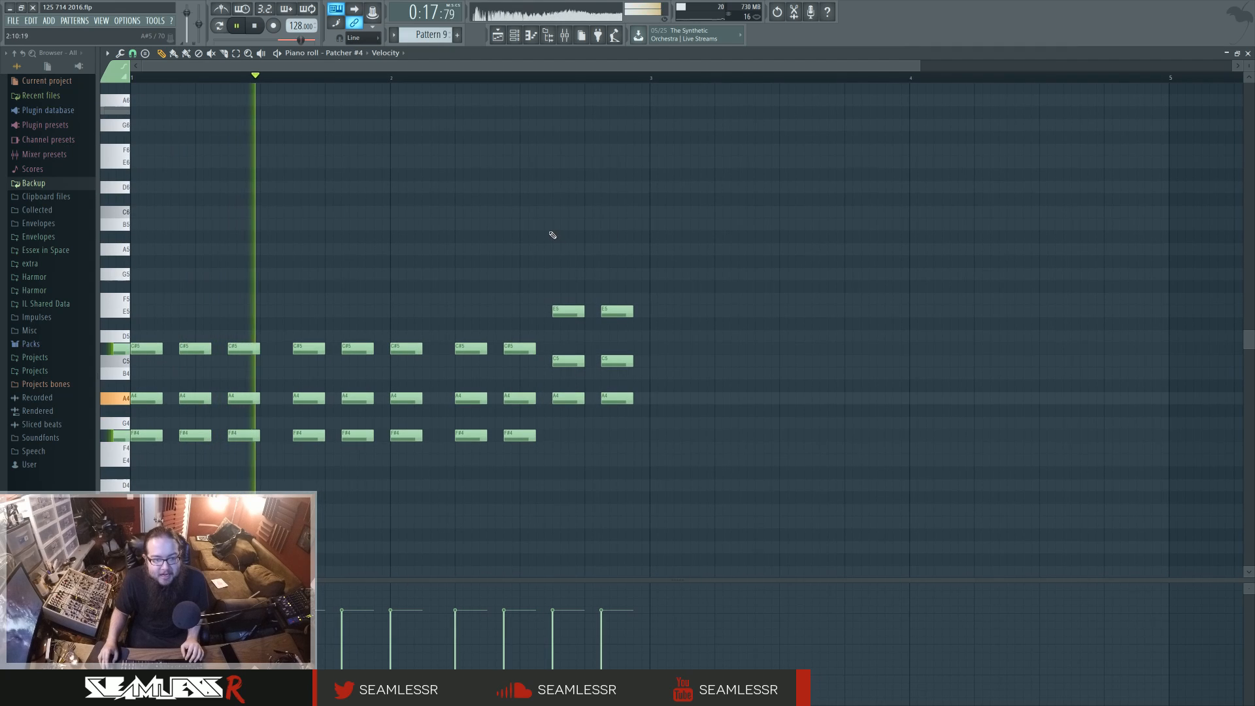
{"action": "left_click_drag", "start_coordinate": [582, 357], "coordinate": [616, 360]}
{"action": "left_click", "coordinate": [663, 330], "text": "ctrl"}
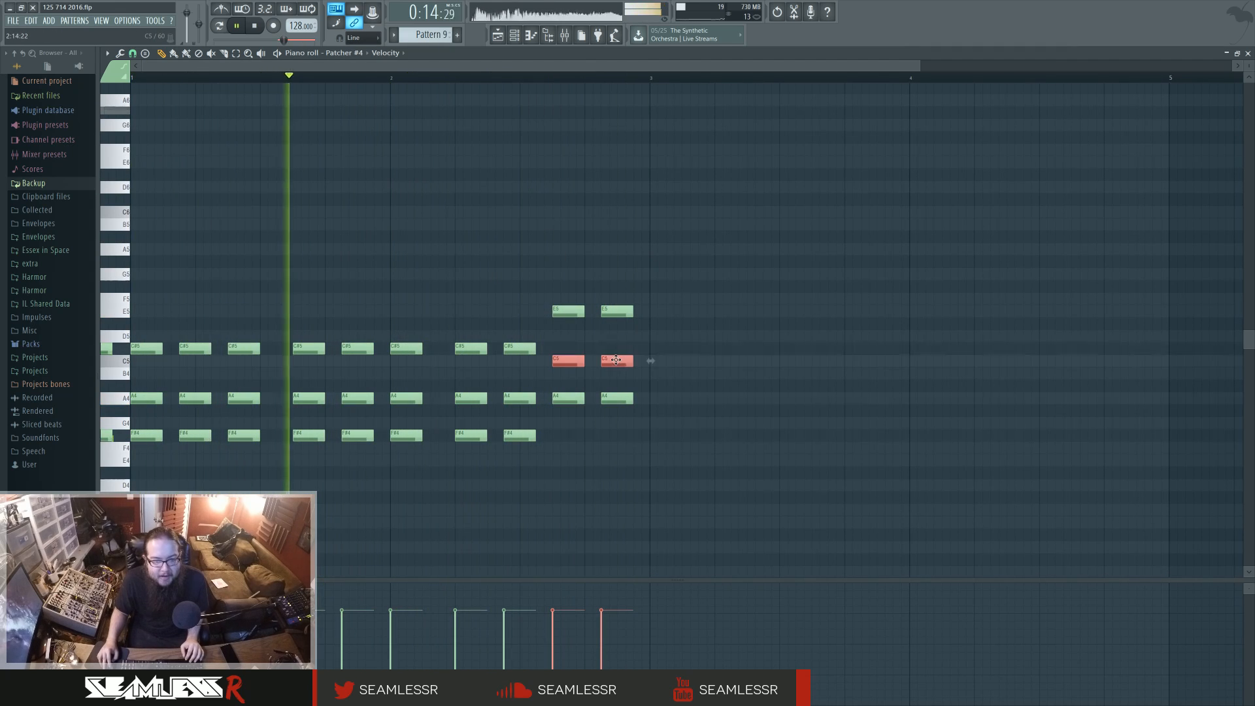
{"action": "left_click", "coordinate": [531, 245], "text": "ctrl"}
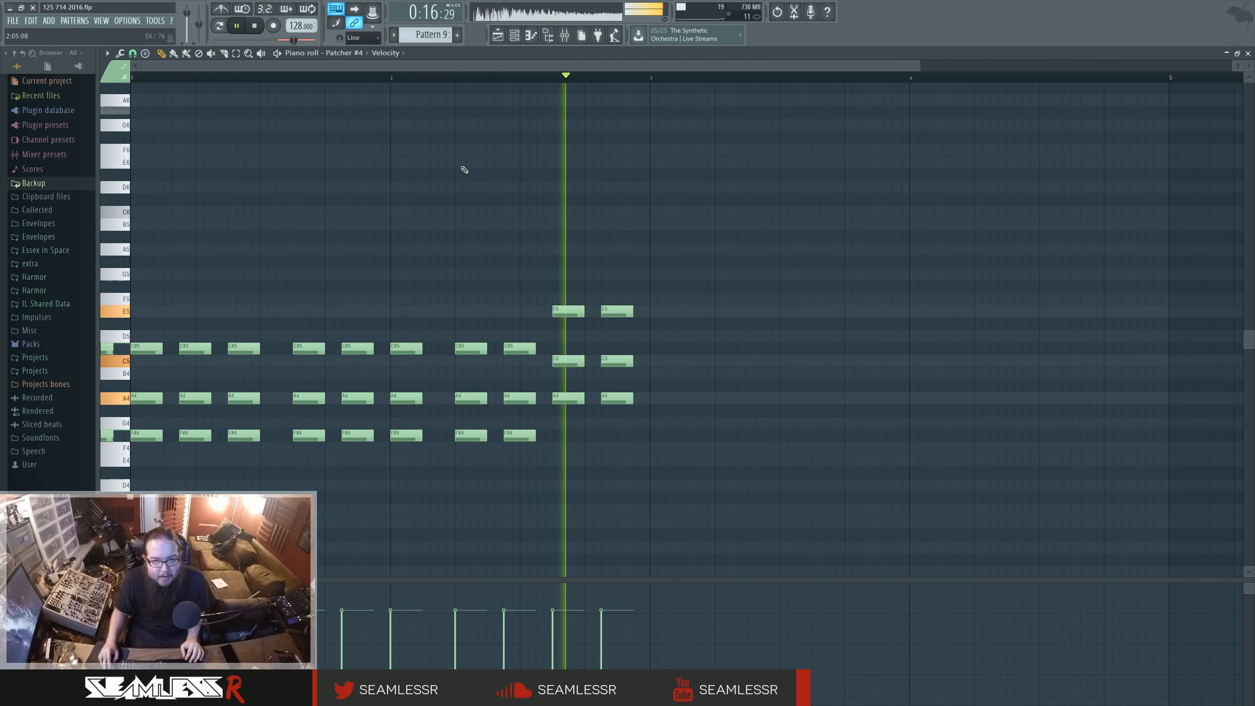
- Return to the playlist, shift the mixer aside and lower Insert 23's fader during playback
{"action": "left_click", "coordinate": [498, 35]}
{"action": "left_click", "coordinate": [565, 35]}
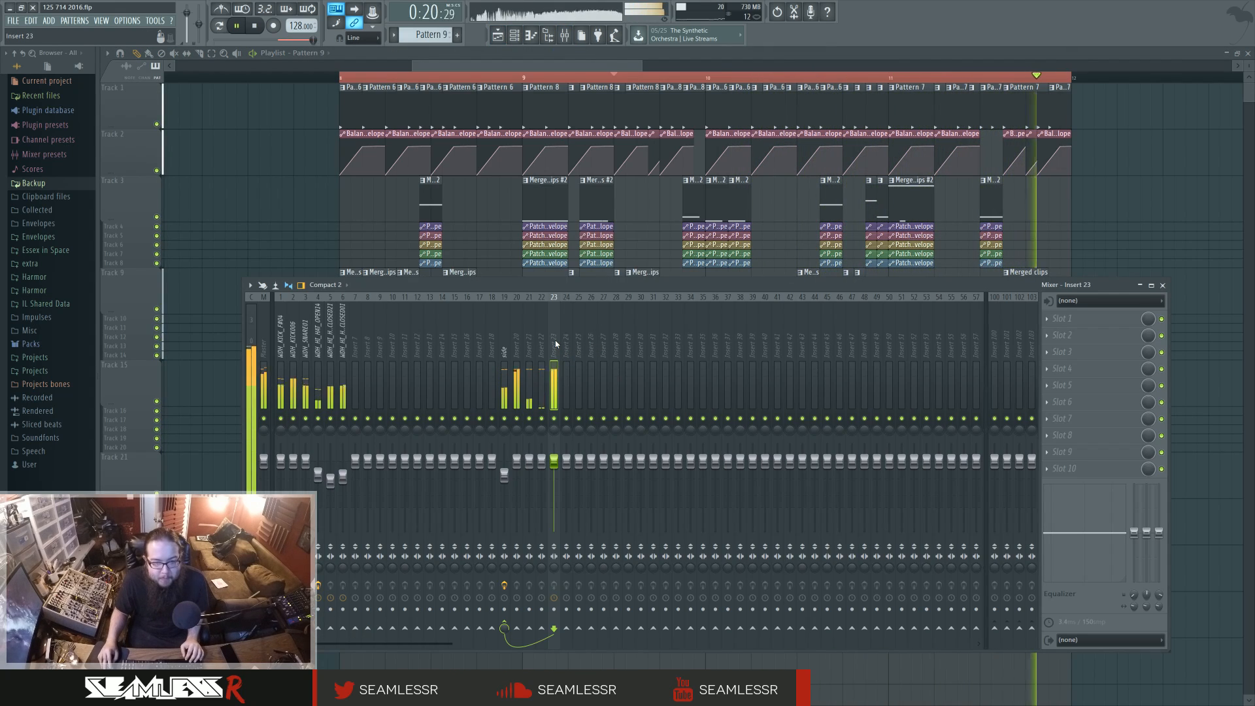
{"action": "key", "text": "space"}
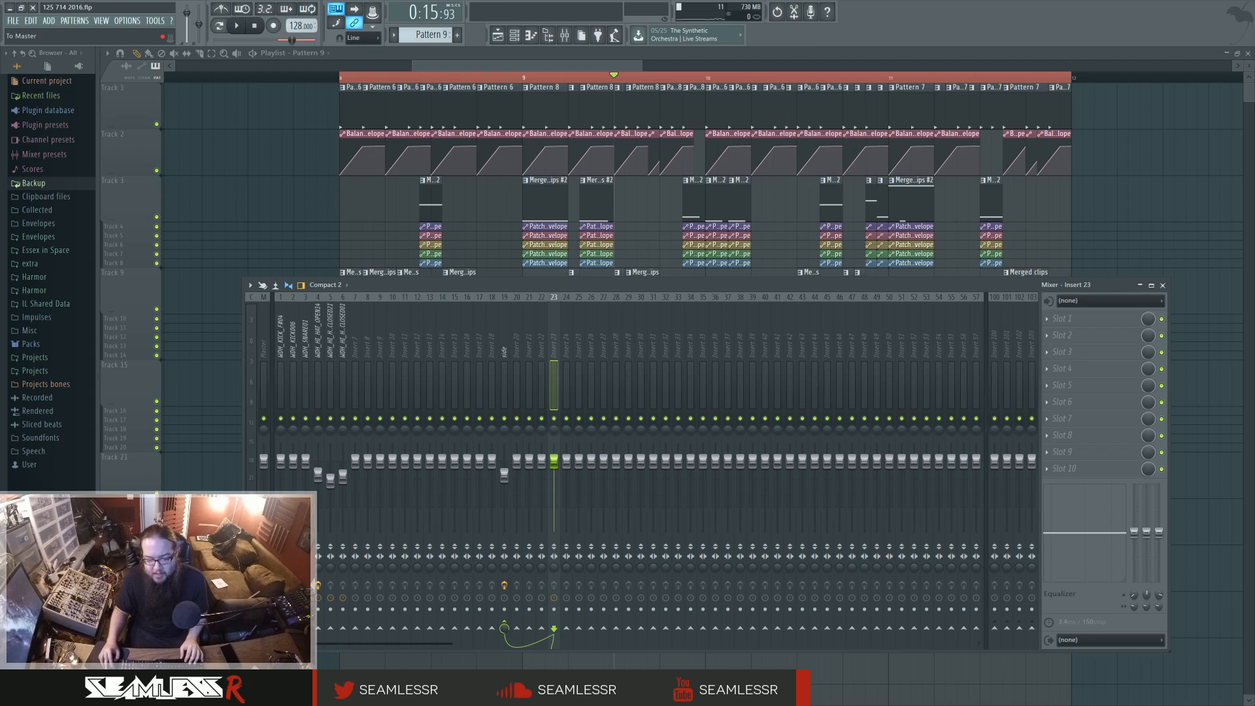
{"action": "left_click_drag", "start_coordinate": [641, 284], "coordinate": [817, 267]}
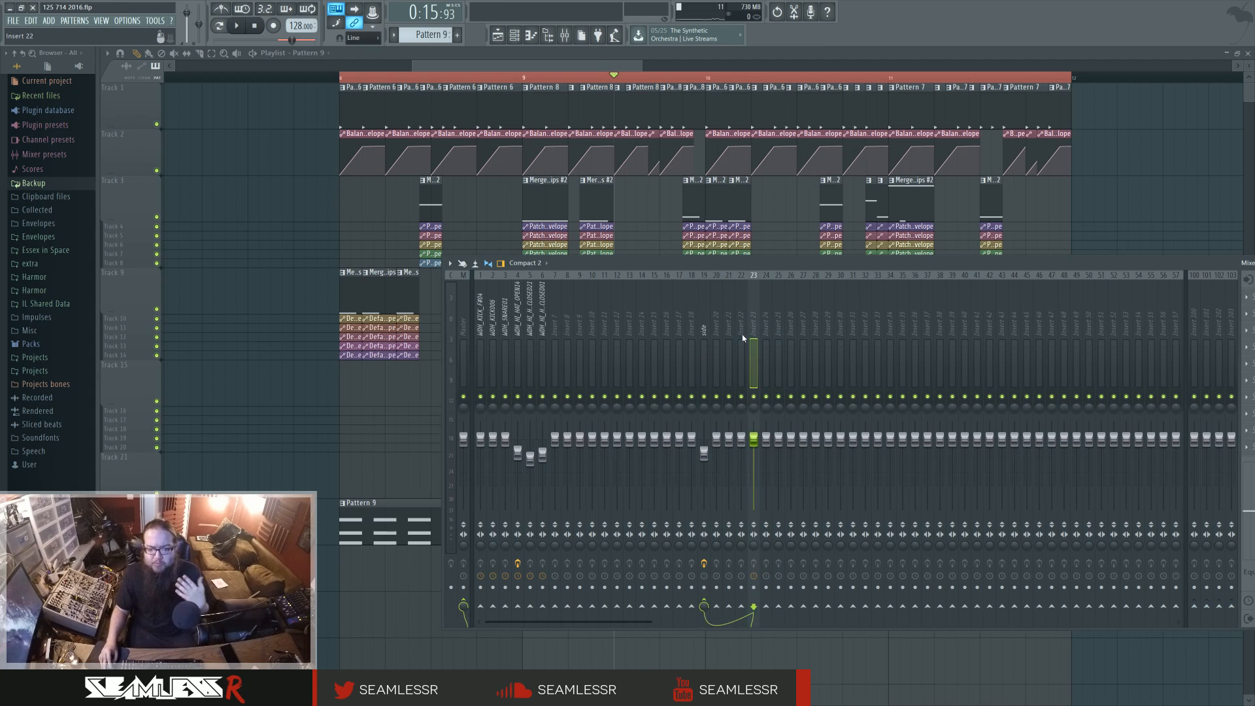
{"action": "key", "text": "space"}
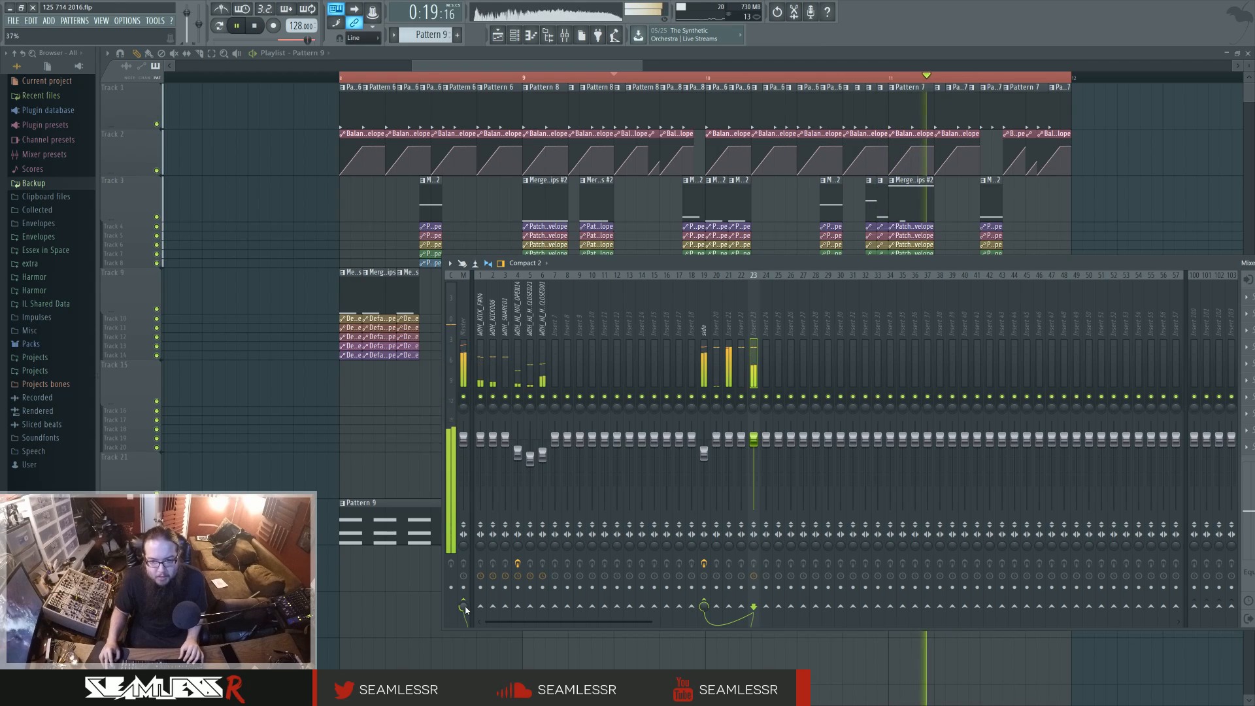
{"action": "left_click_drag", "start_coordinate": [754, 438], "coordinate": [755, 458]}
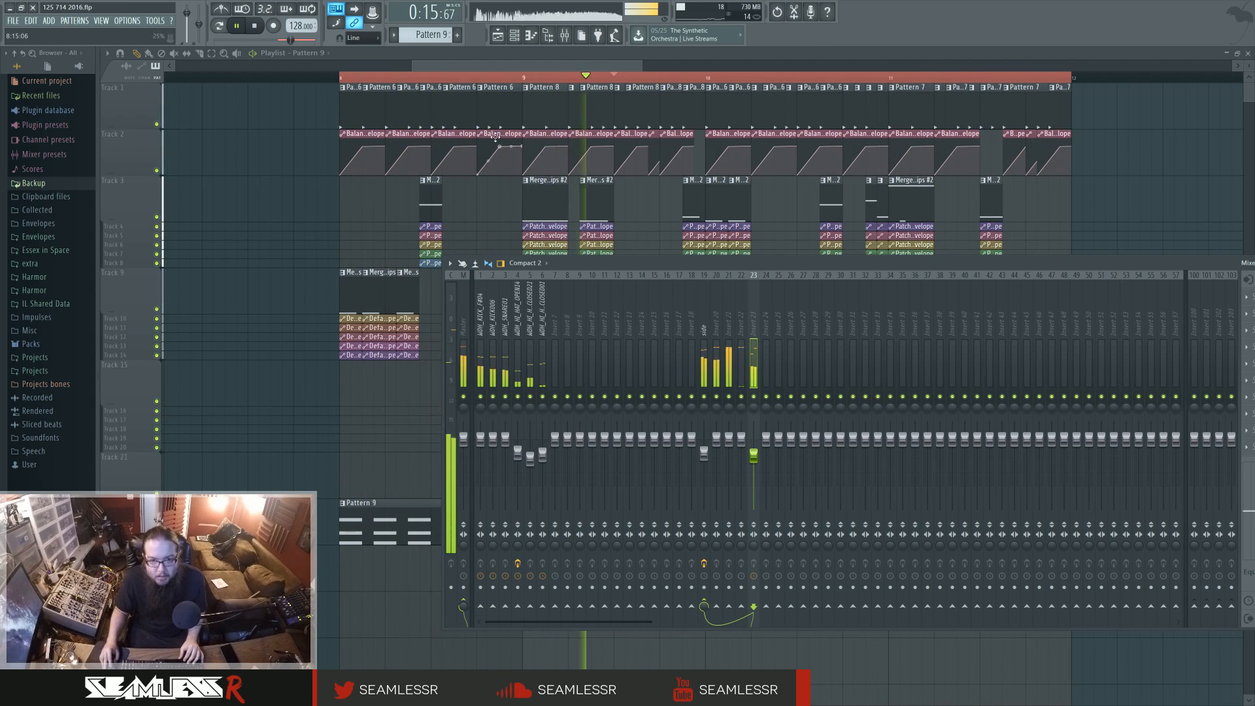
{"action": "key", "text": "space"}
- Open Harmor from the Patcher #4 channel and audition its pattern in pattern mode
{"action": "left_click", "coordinate": [516, 36]}
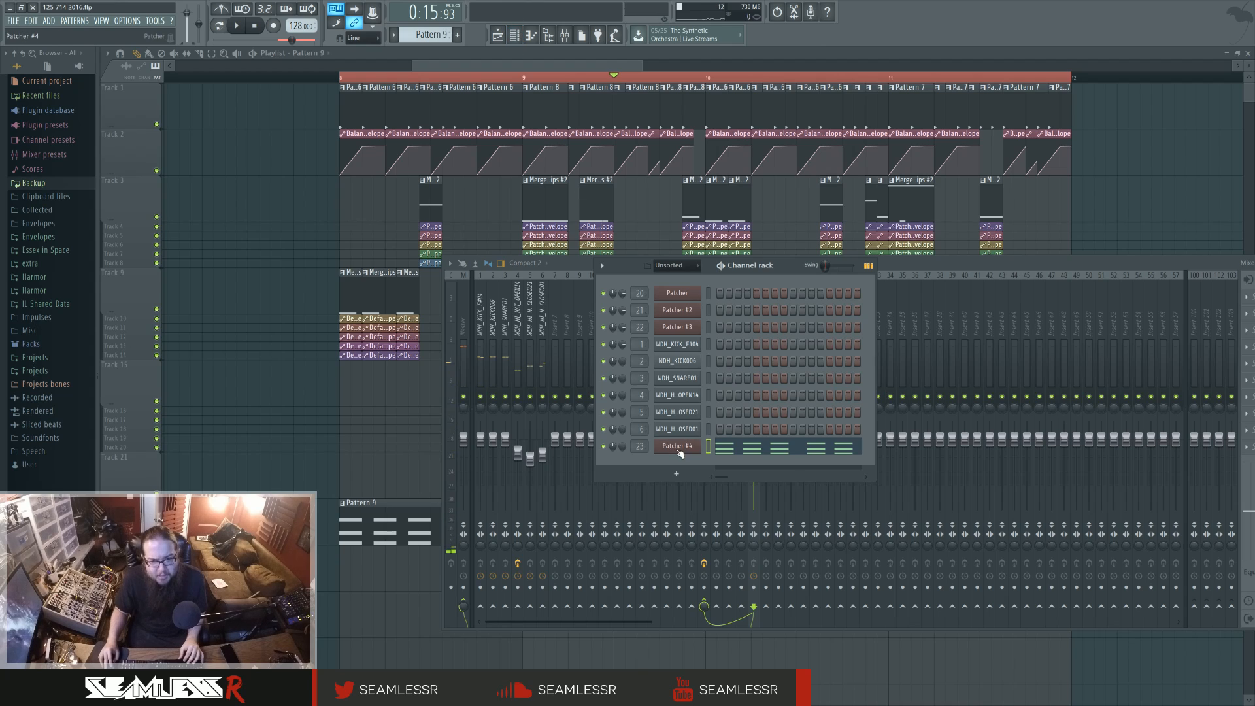
{"action": "left_click", "coordinate": [678, 448]}
{"action": "left_click", "coordinate": [542, 450]}
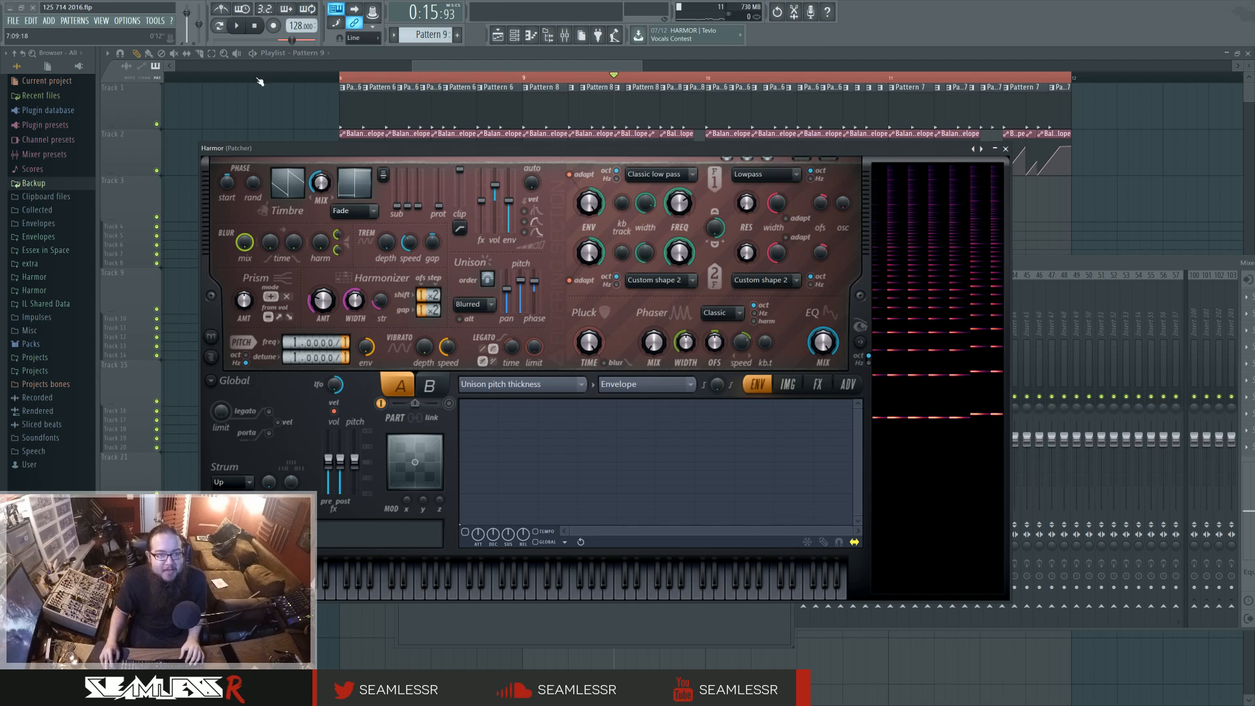
{"action": "left_click", "coordinate": [238, 29]}
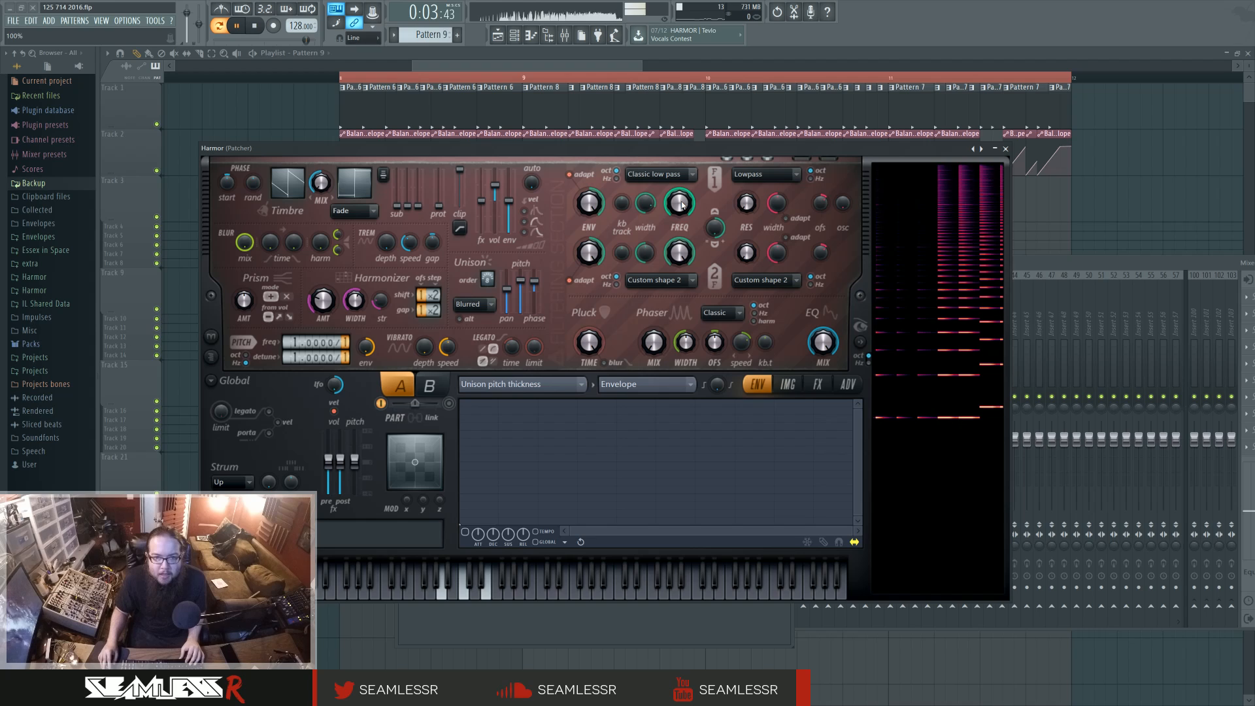
{"action": "key", "text": "space"}
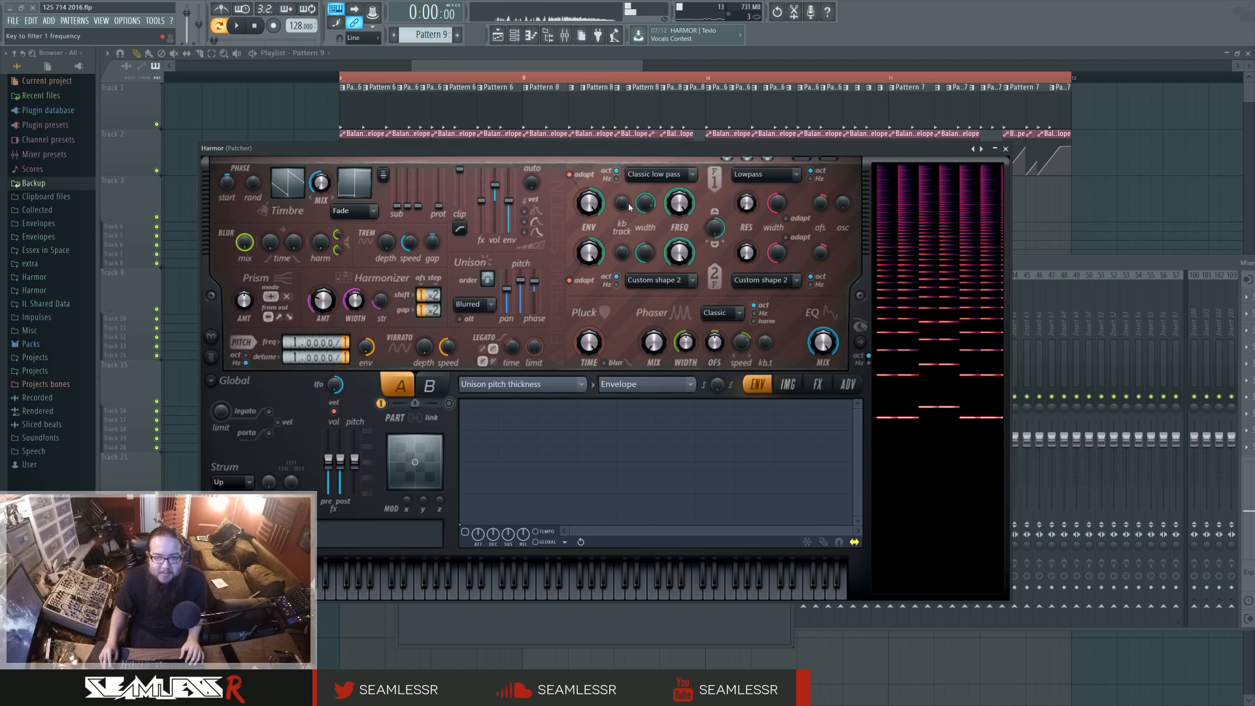
- Create an automation clip for Harmor's filter 1 frequency and close the Harmor window
{"action": "right_click", "coordinate": [680, 210]}
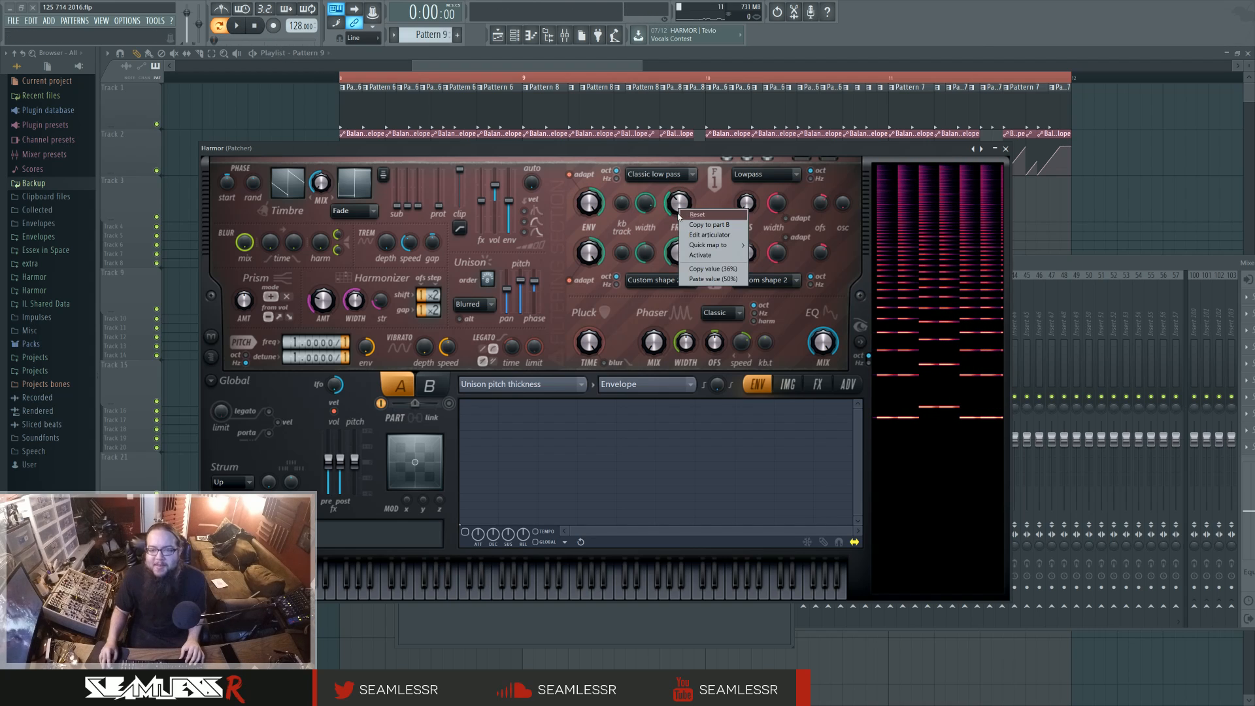
{"action": "left_click", "coordinate": [713, 258]}
{"action": "right_click", "coordinate": [674, 210]}
{"action": "left_click", "coordinate": [716, 323]}
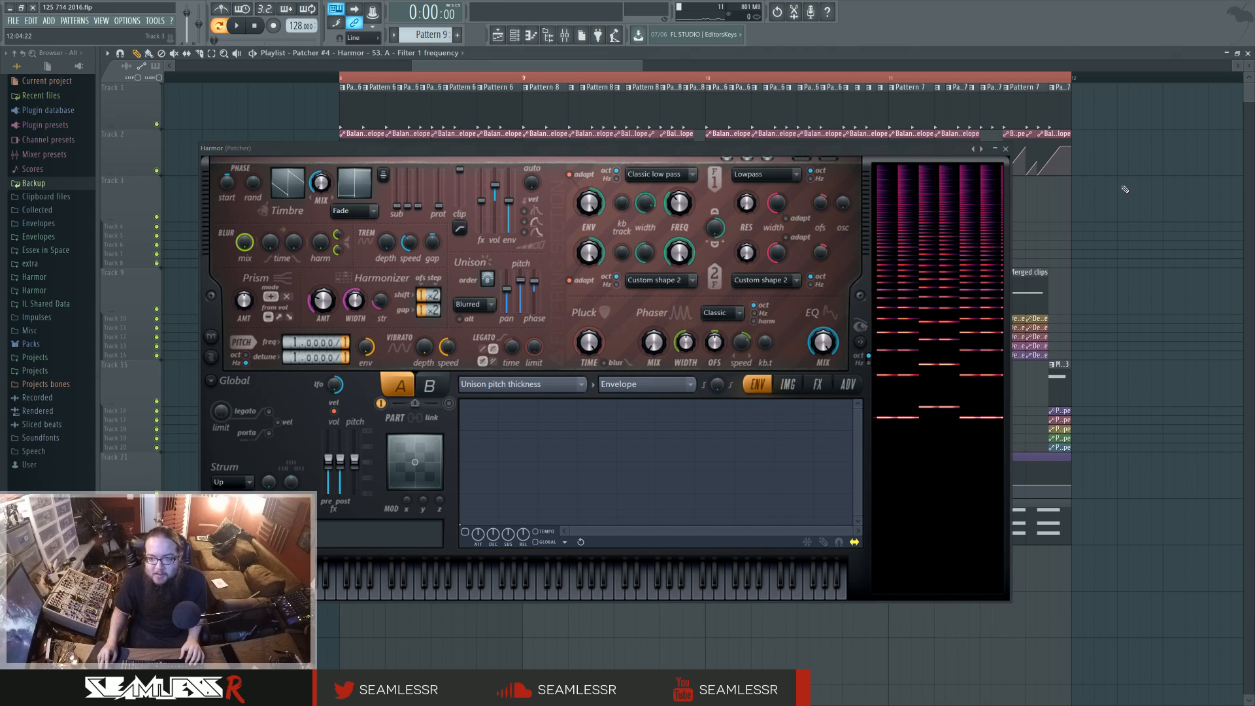
{"action": "left_click", "coordinate": [1005, 149]}
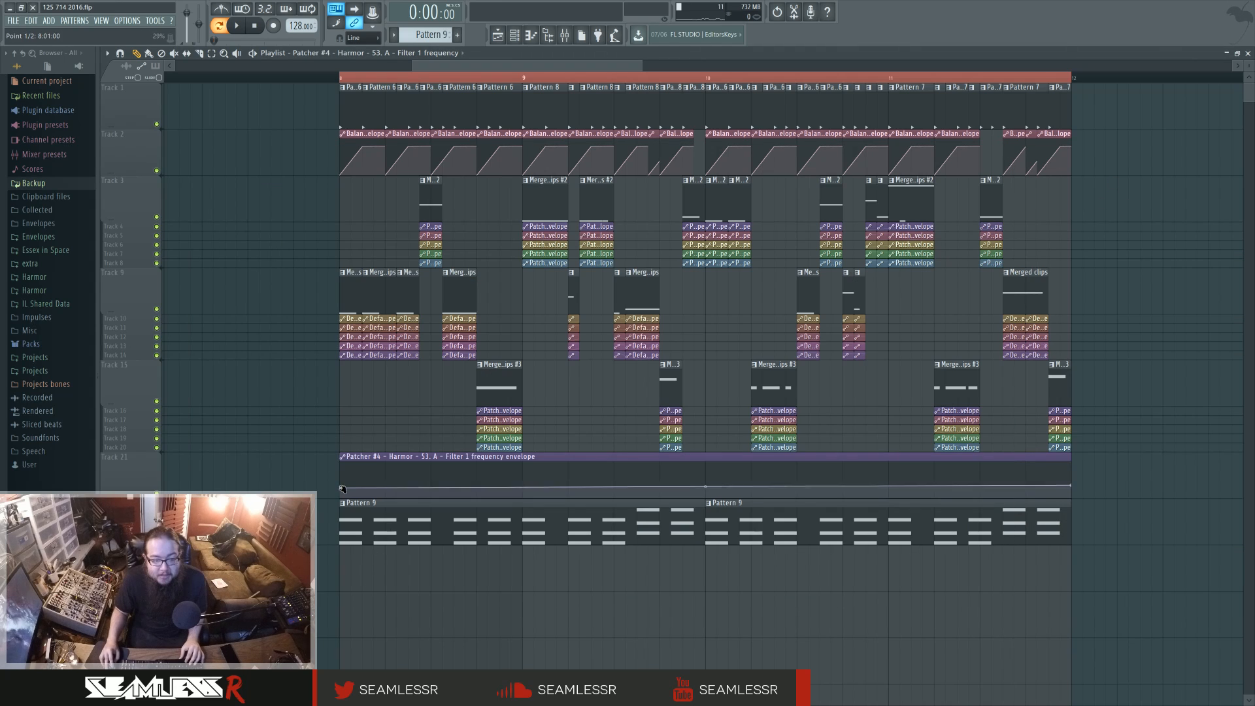
- In song mode, shape the filter frequency clip into two rising ramps with a mid-clip drop, the second higher and flattening near its end
{"action": "left_click", "coordinate": [220, 26]}
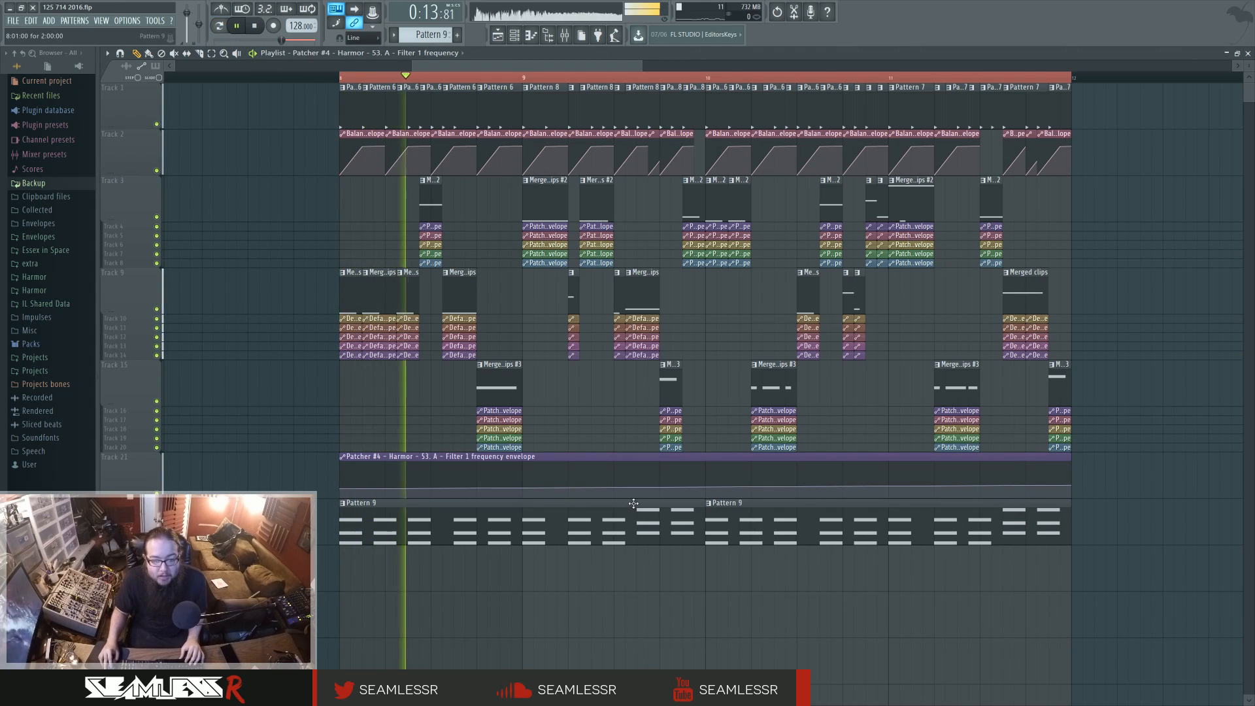
{"action": "right_click", "coordinate": [706, 487]}
{"action": "left_click_drag", "start_coordinate": [706, 486], "coordinate": [708, 462]}
{"action": "right_click", "coordinate": [713, 464]}
{"action": "mouse_move", "coordinate": [712, 463]}
{"action": "left_mouse_down"}
{"action": "mouse_move", "coordinate": [706, 489]}
{"action": "mouse_move", "coordinate": [707, 476]}
{"action": "left_mouse_up"}
{"action": "left_click_drag", "start_coordinate": [1071, 486], "coordinate": [1071, 460]}
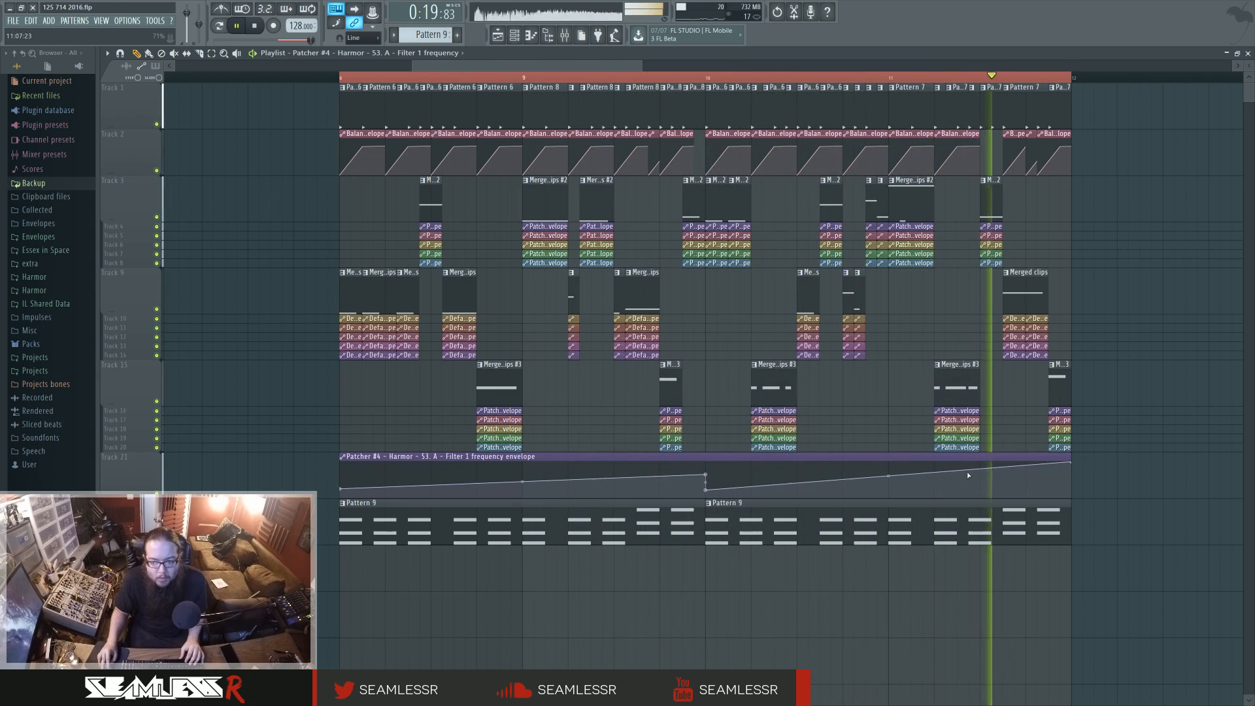
{"action": "right_click", "coordinate": [995, 467]}
{"action": "left_click_drag", "start_coordinate": [995, 467], "coordinate": [981, 455]}
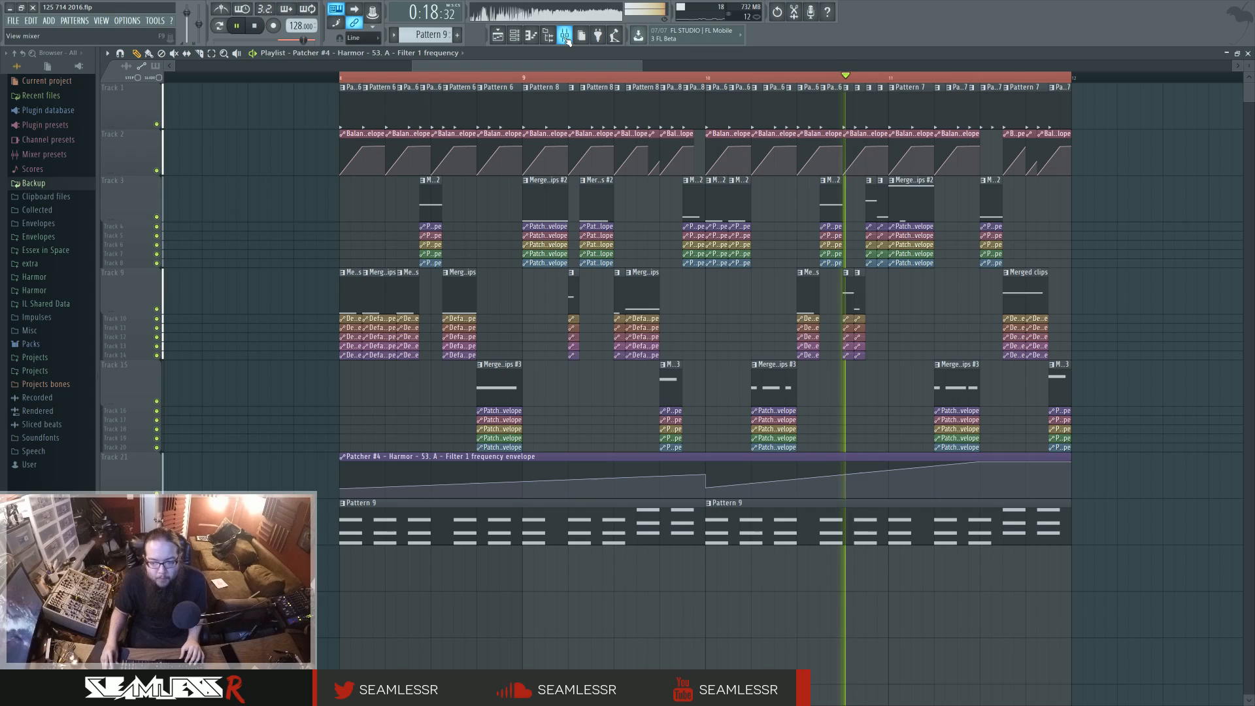
- Open the mixer, move it fully into view, solo Insert 23 and load Fruity Parametric EQ 2 in its first effect slot
{"action": "left_click", "coordinate": [565, 36]}
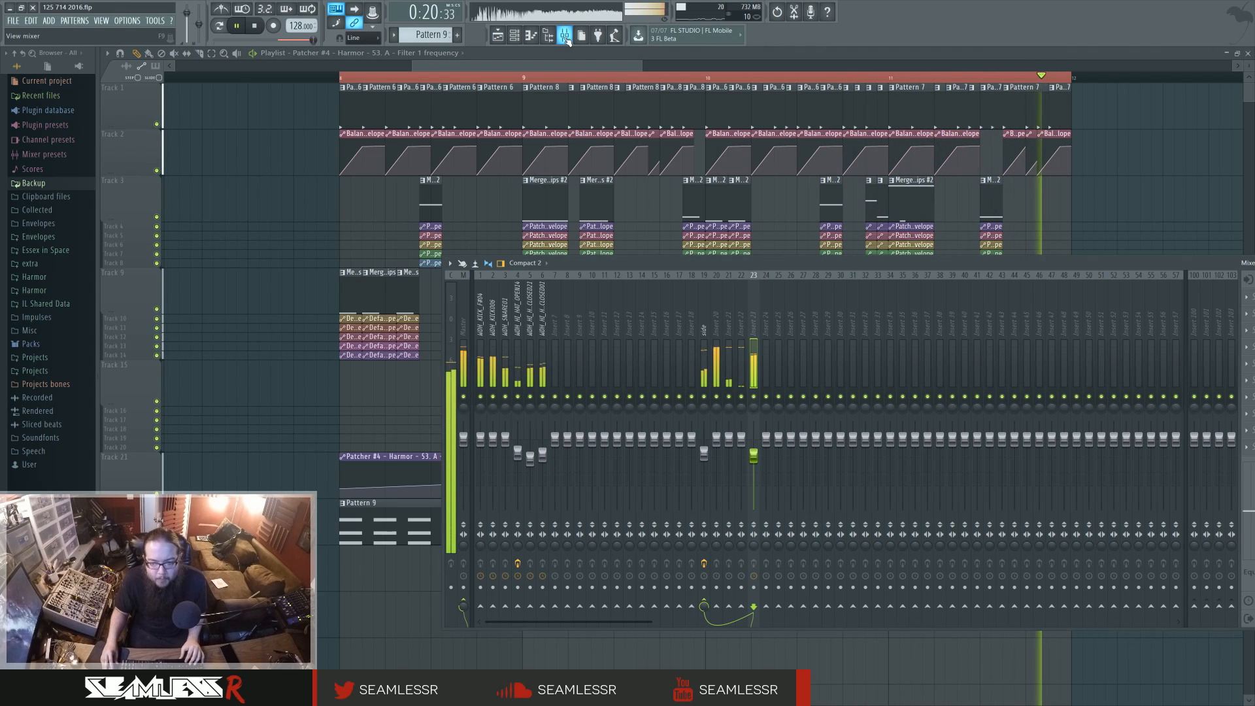
{"action": "left_click_drag", "start_coordinate": [722, 268], "coordinate": [535, 252]}
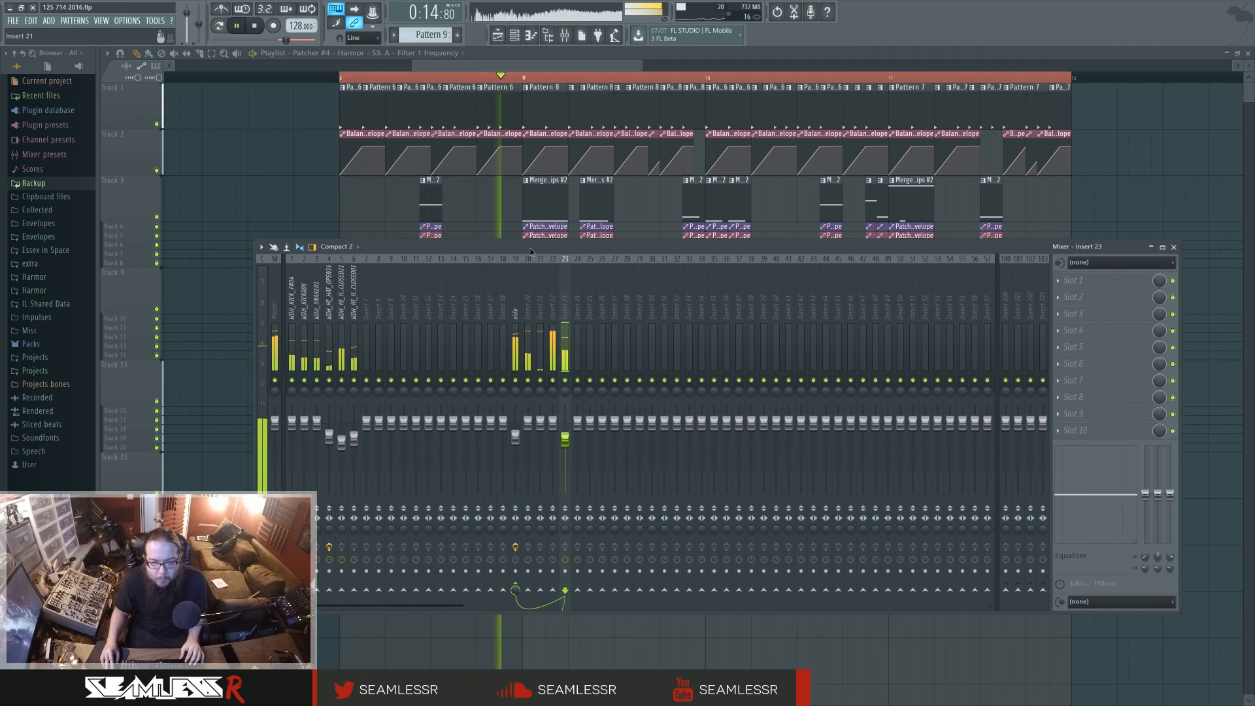
{"action": "right_click", "coordinate": [566, 381]}
{"action": "left_click", "coordinate": [1085, 280]}
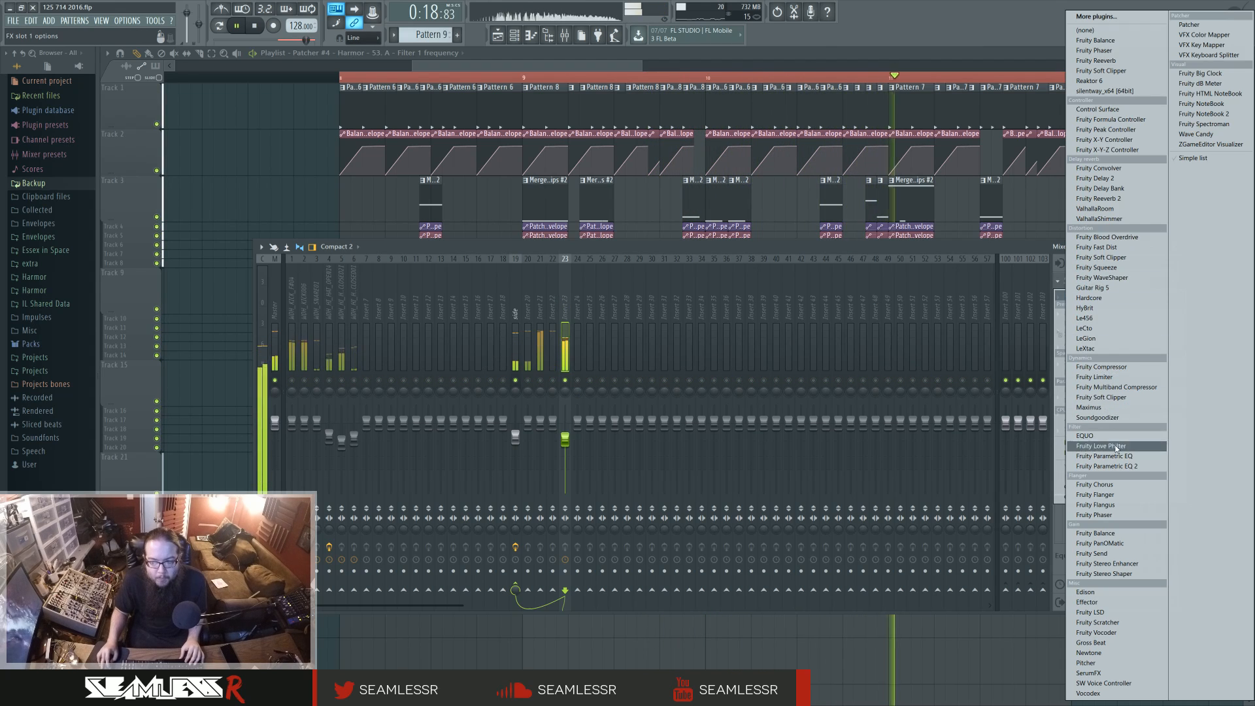
{"action": "left_click", "coordinate": [1112, 469]}
- Change band 1 of Insert 23's EQ to a high pass with Steep 4 order
{"action": "right_click", "coordinate": [164, 188]}
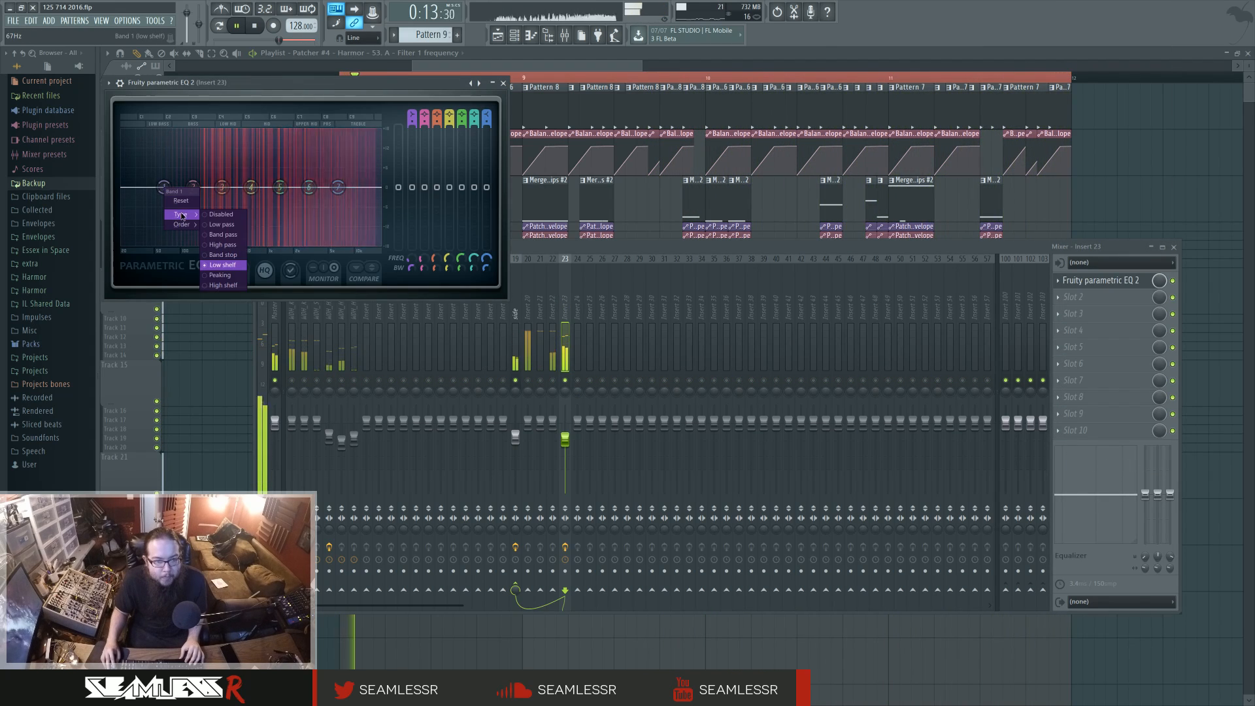
{"action": "left_click", "coordinate": [222, 243]}
{"action": "right_click", "coordinate": [164, 190]}
{"action": "mouse_move", "coordinate": [183, 217]}
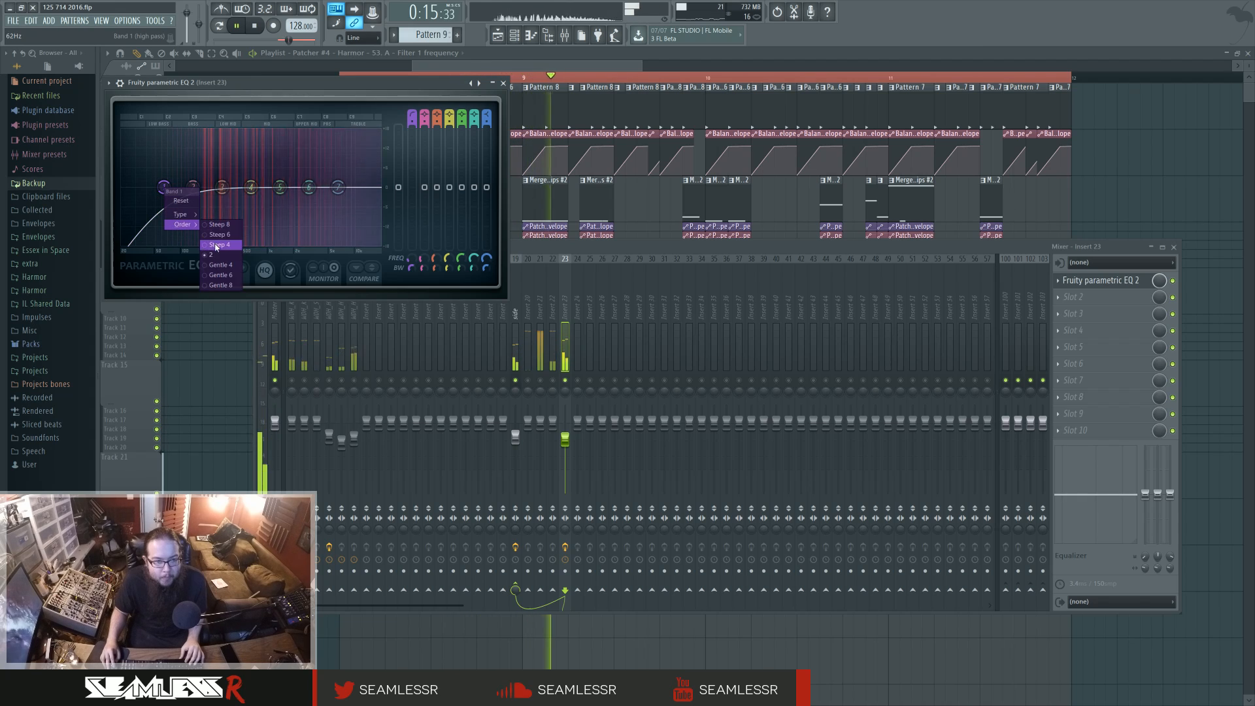
{"action": "left_click", "coordinate": [220, 245]}
- Raise the high-pass cutoff, dip band 4 slightly and boost bands 5 to 7, with band 5 about 2.4 dB near 1.1 kHz
{"action": "left_click_drag", "start_coordinate": [165, 189], "coordinate": [247, 198]}
{"action": "left_click_drag", "start_coordinate": [280, 189], "coordinate": [319, 167]}
{"action": "left_click_drag", "start_coordinate": [310, 189], "coordinate": [323, 170]}
{"action": "left_click_drag", "start_coordinate": [283, 192], "coordinate": [287, 180]}
{"action": "left_click_drag", "start_coordinate": [302, 182], "coordinate": [273, 180]}
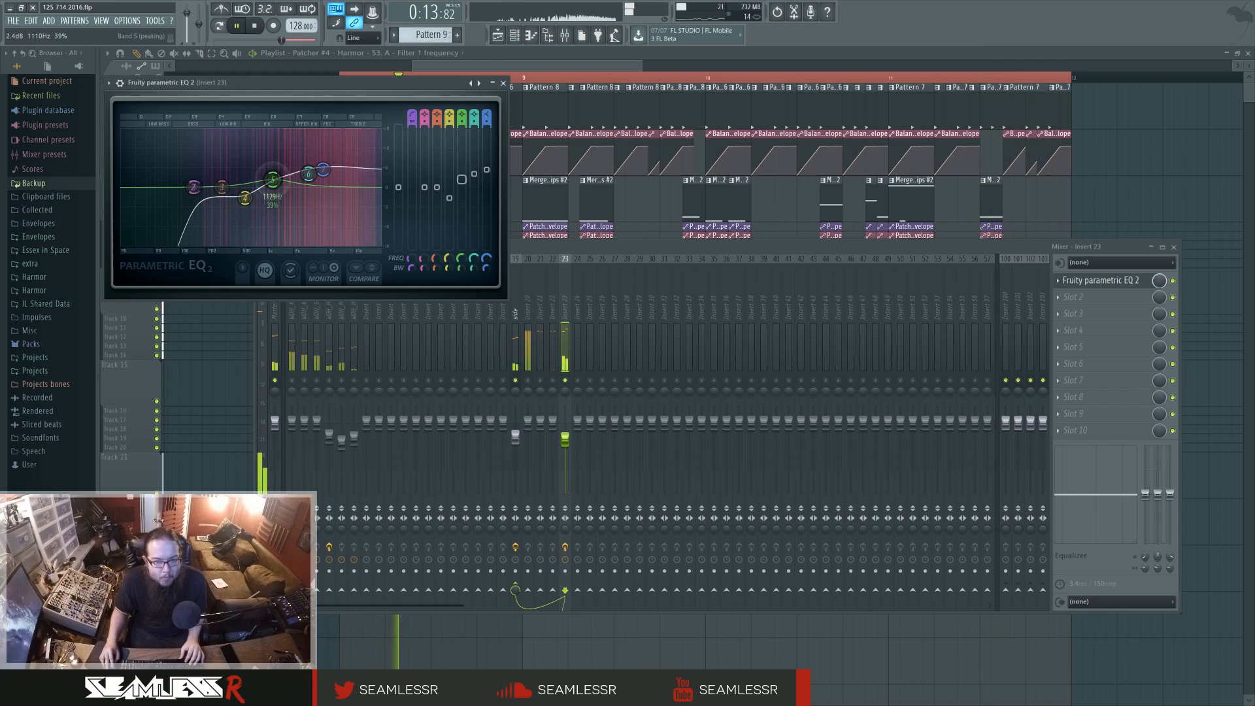
- Bring all mixer tracks back in and fine-tune Insert 23's fader against the mix
{"action": "right_click", "coordinate": [516, 381]}
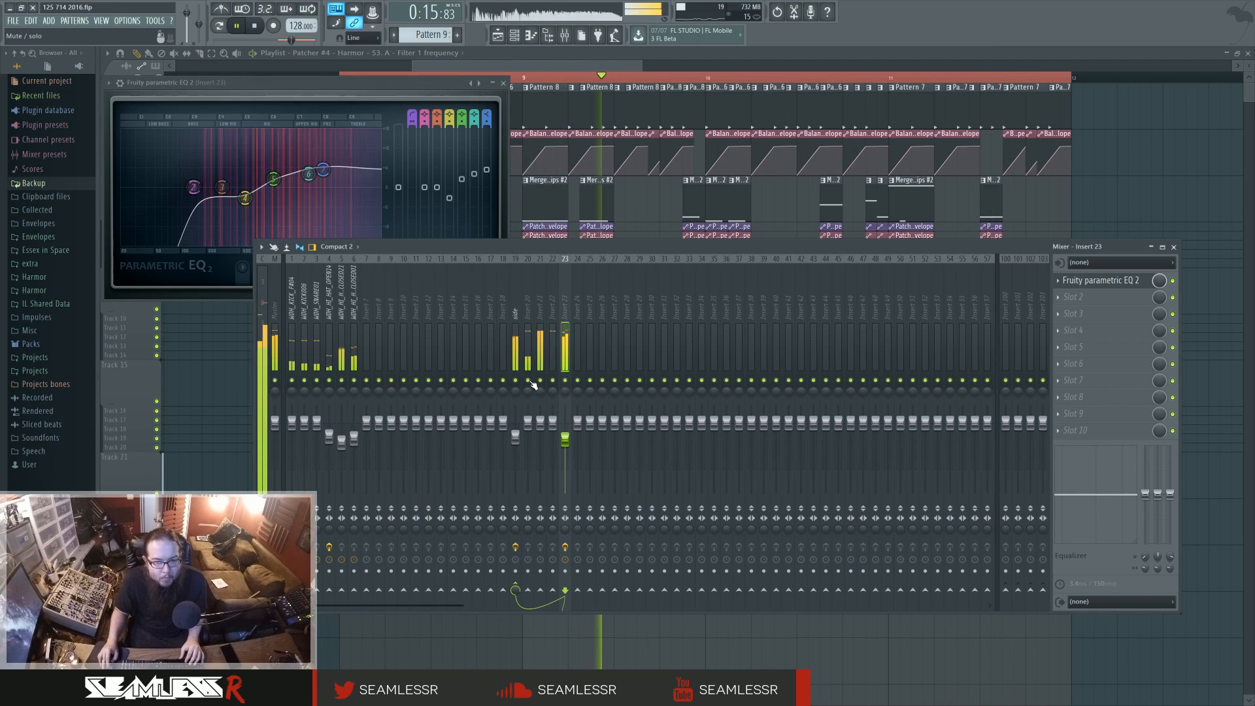
{"action": "left_click_drag", "start_coordinate": [565, 436], "coordinate": [566, 431]}
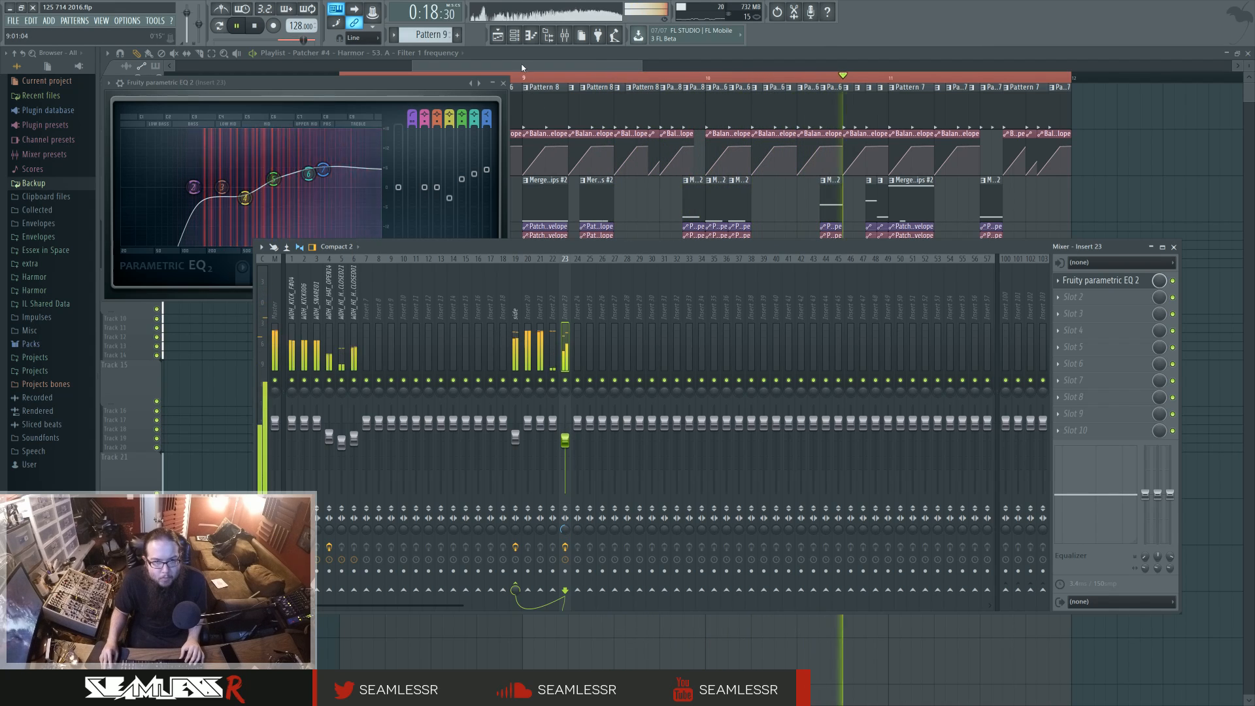
- Bring up the channel rack and open Patcher #4 to view its module map
{"action": "key", "text": "F6"}
{"action": "left_click", "coordinate": [671, 268]}
{"action": "left_click", "coordinate": [673, 302]}
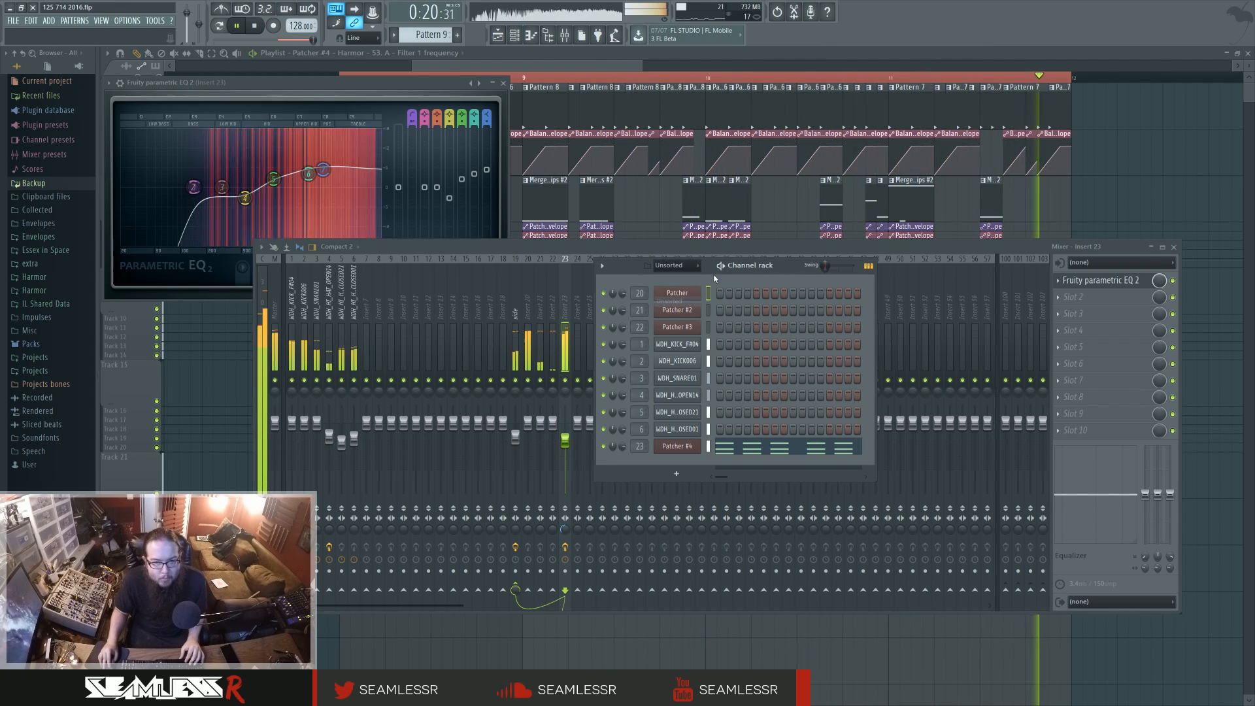
{"action": "left_click_drag", "start_coordinate": [782, 267], "coordinate": [784, 268]}
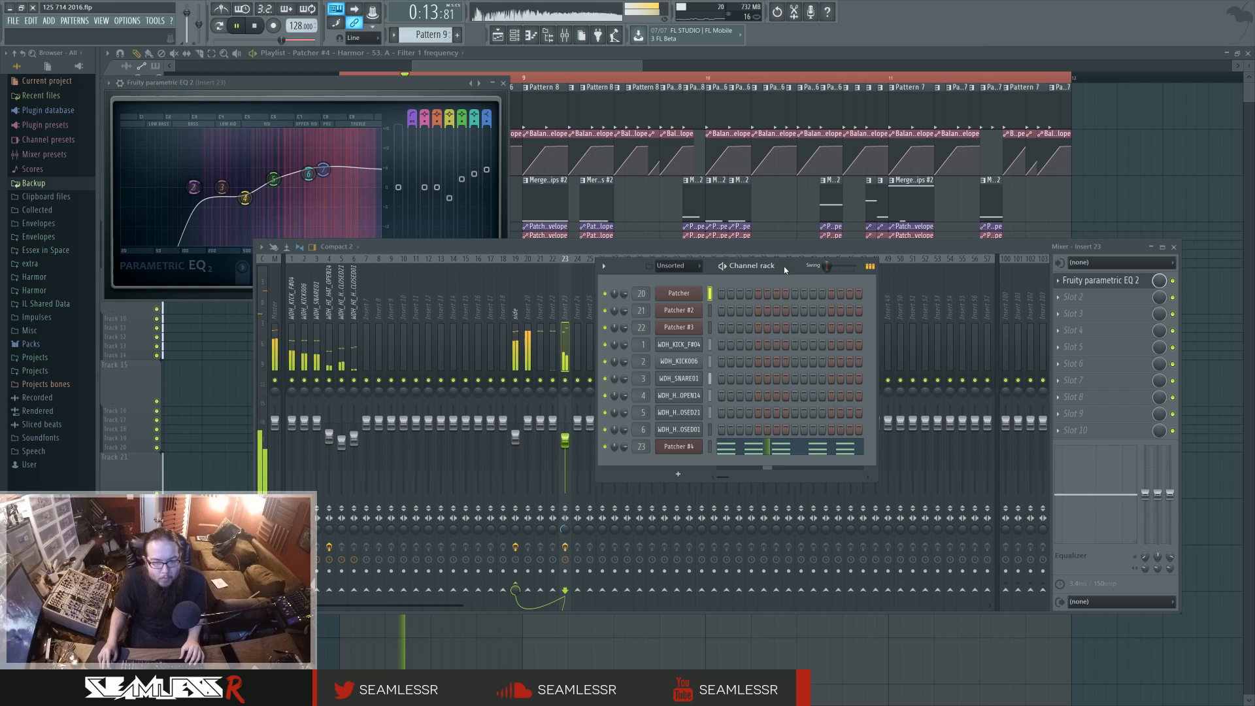
{"action": "left_click", "coordinate": [681, 452]}
{"action": "left_click_drag", "start_coordinate": [590, 283], "coordinate": [607, 298]}
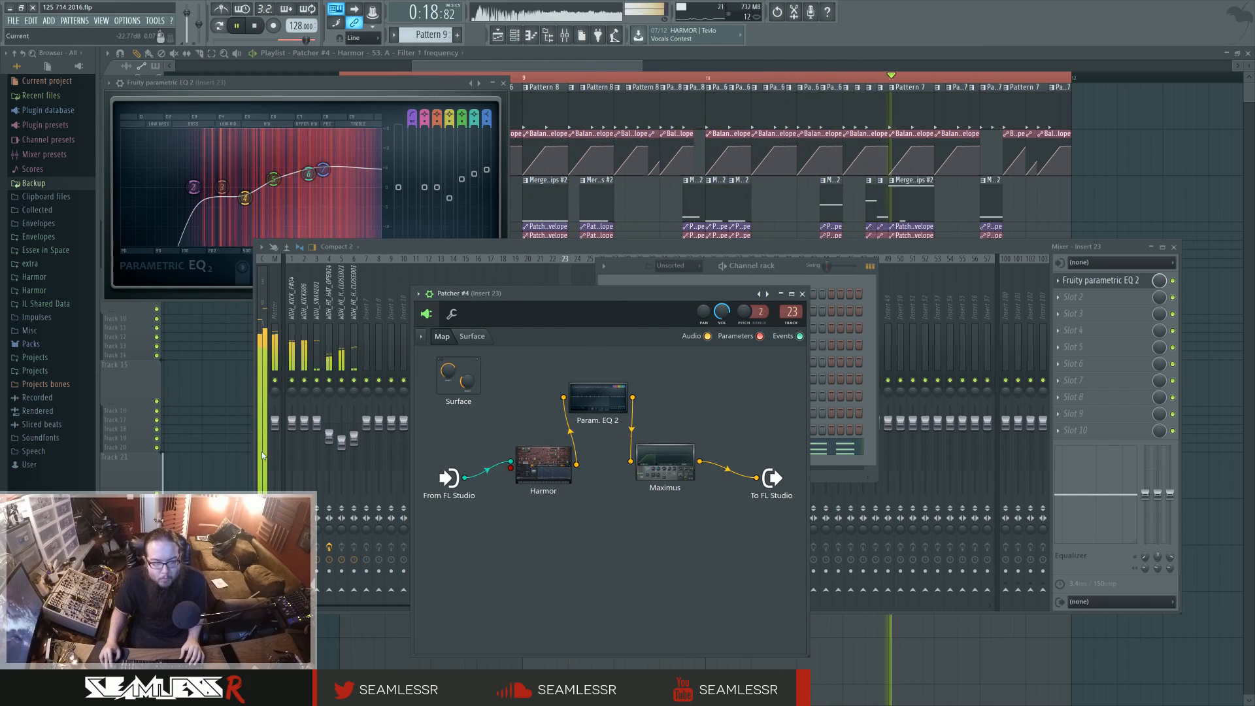
- Reshape the filter frequency clip in the playlist with a high start falling to mid-clip and a shallower, slightly delayed dip
{"action": "left_click", "coordinate": [223, 477]}
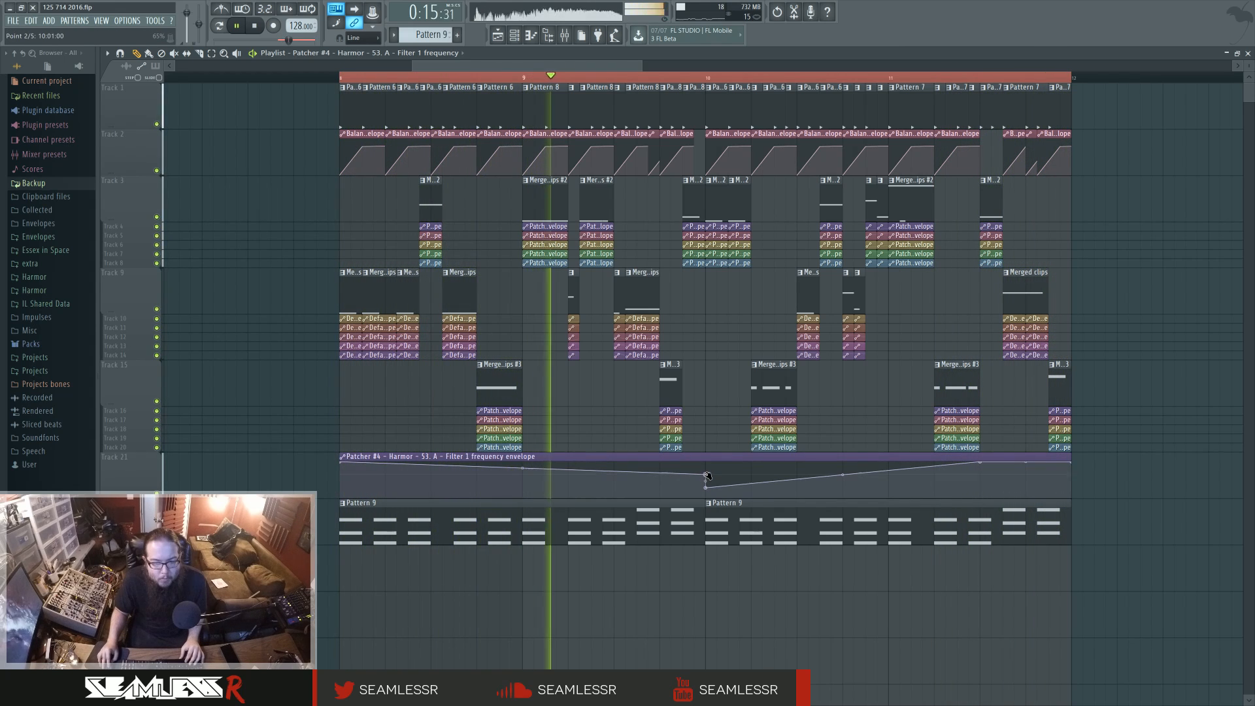
{"action": "left_click_drag", "start_coordinate": [706, 488], "coordinate": [718, 480]}
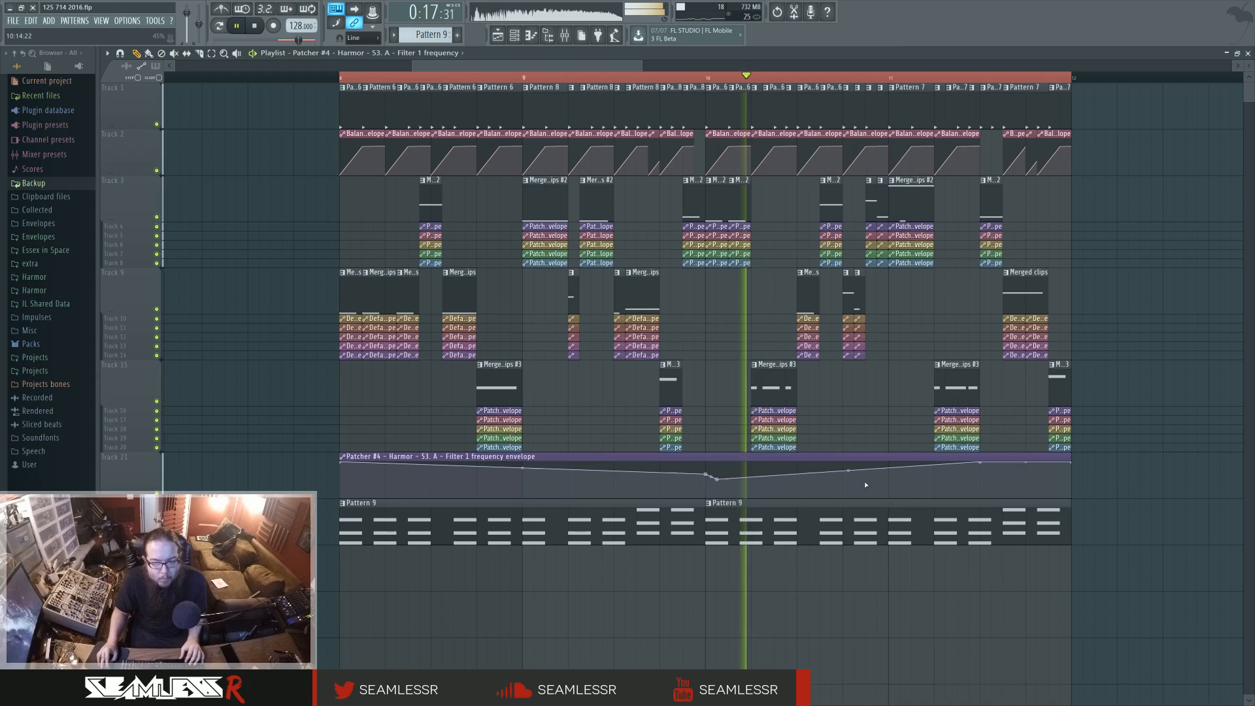
- Open Harmor from the Patcher #4 channel and switch playback to pattern mode to audition the chords
{"action": "left_click", "coordinate": [527, 43]}
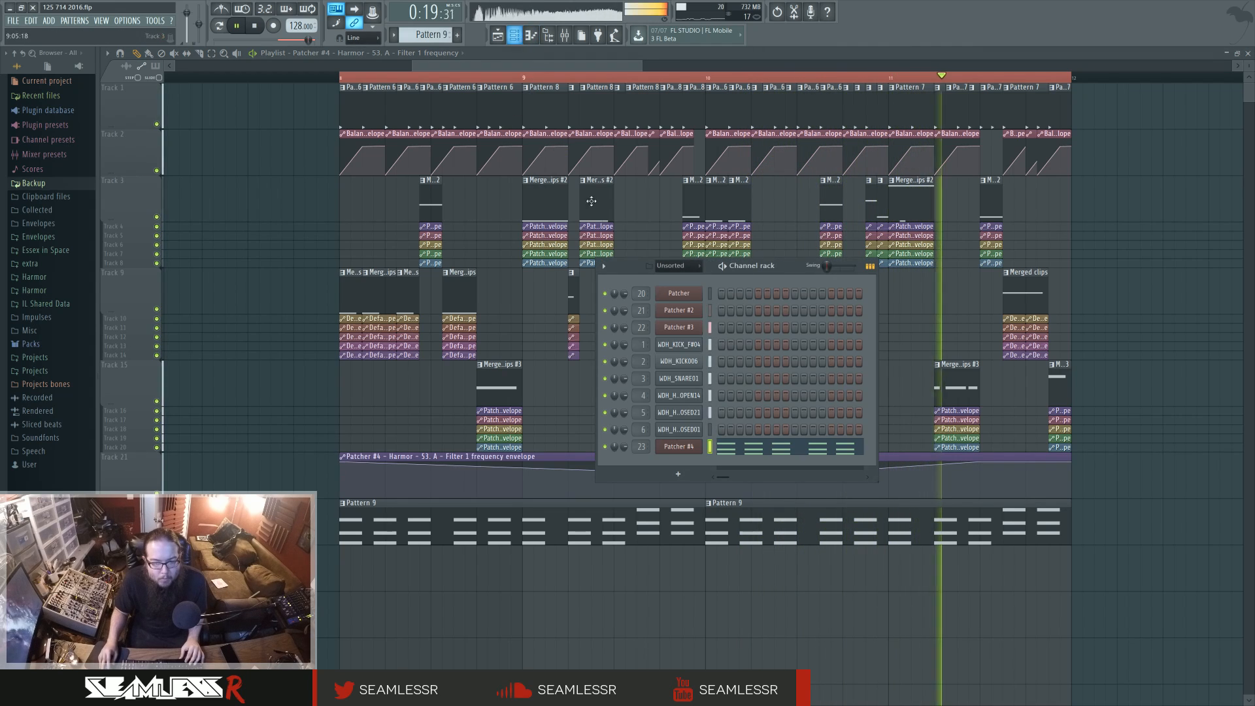
{"action": "left_click", "coordinate": [672, 443]}
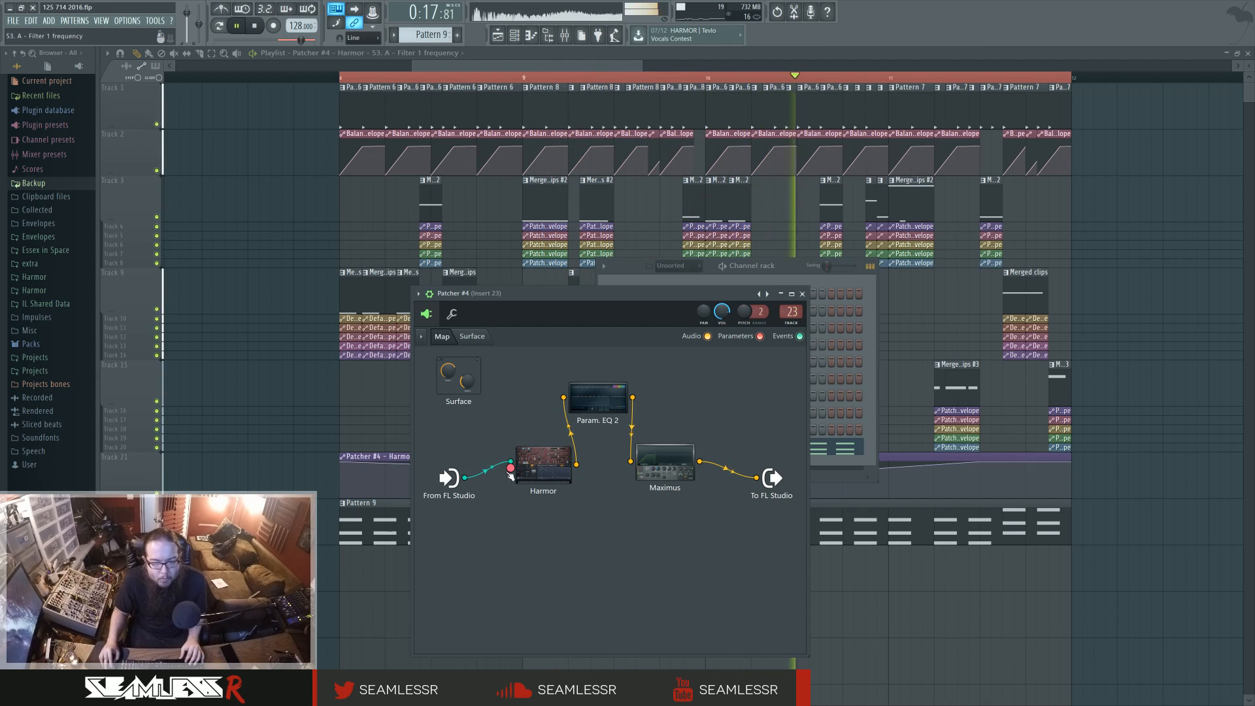
{"action": "left_click", "coordinate": [535, 457]}
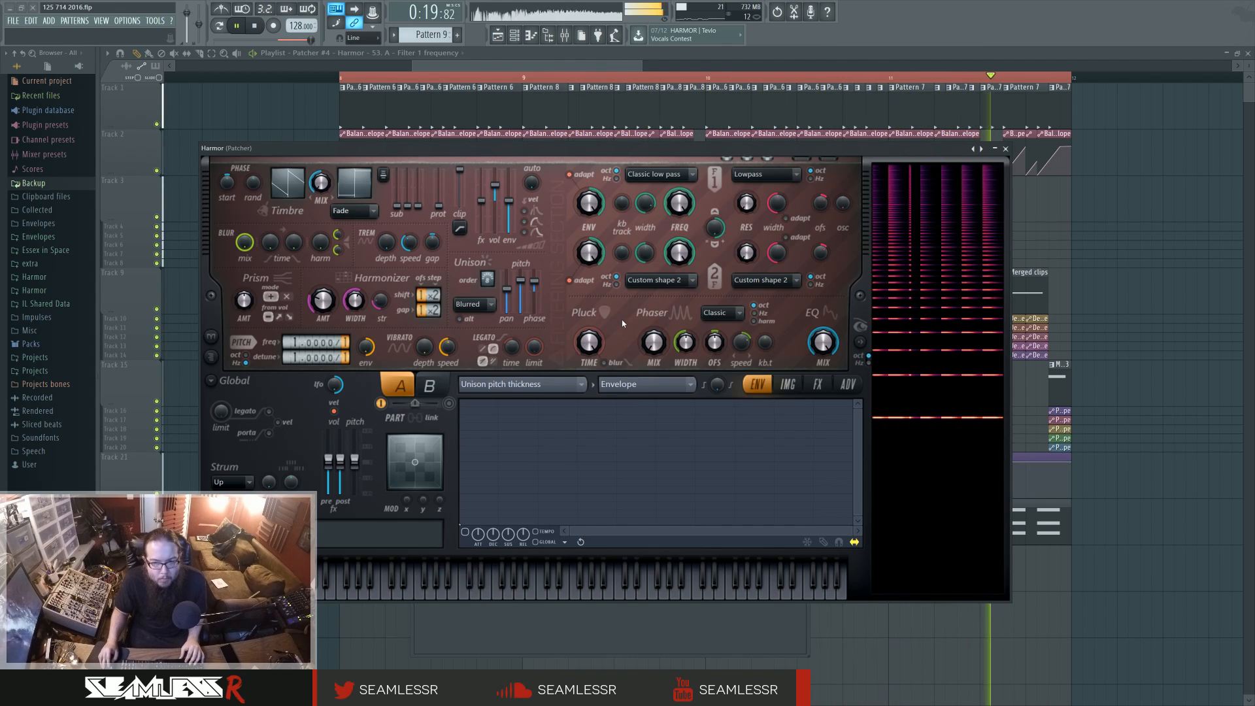
{"action": "left_click", "coordinate": [220, 26]}
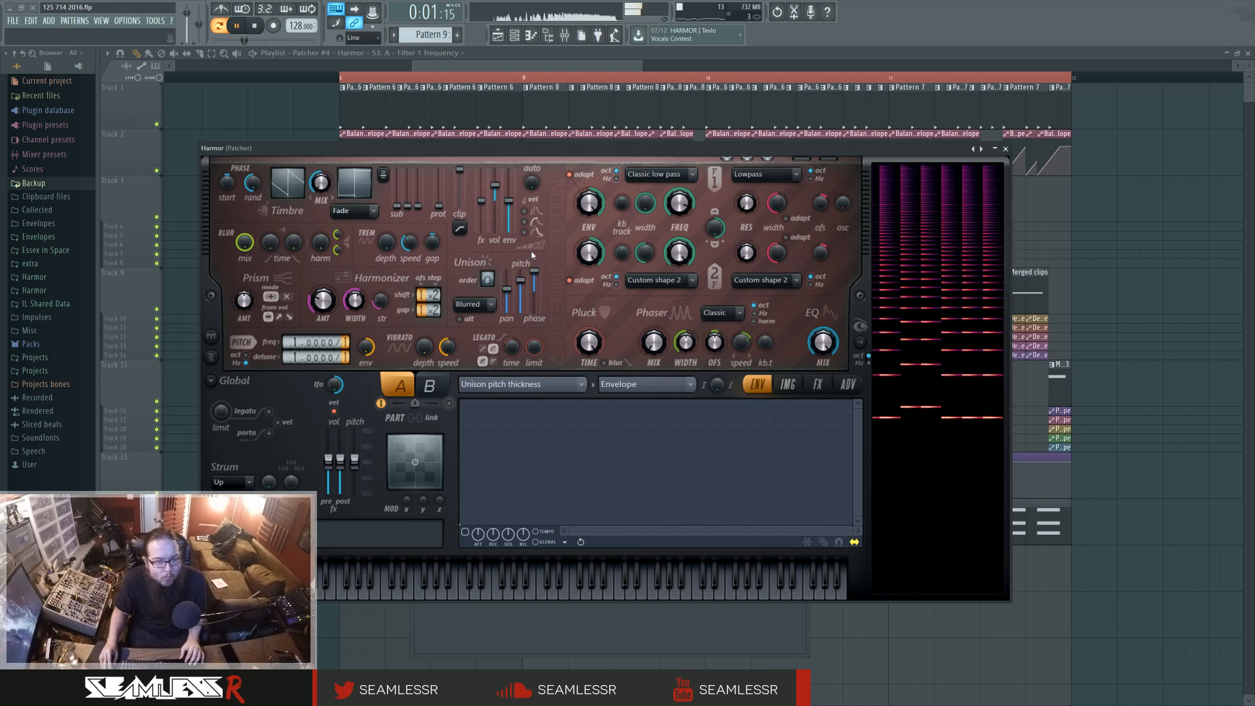
- Try Perfect precision in Harmor's advanced settings, restore Average, check the image and envelope sections, and close Harmor
{"action": "left_click", "coordinate": [848, 385]}
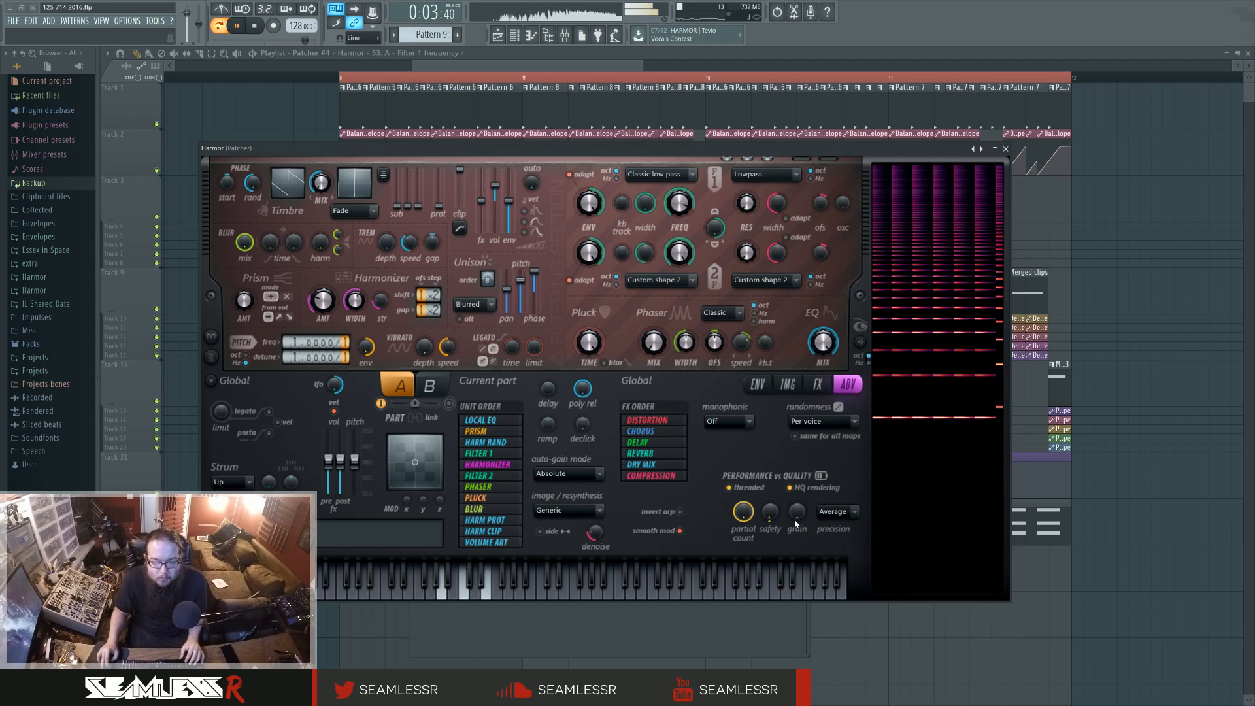
{"action": "left_click", "coordinate": [838, 542]}
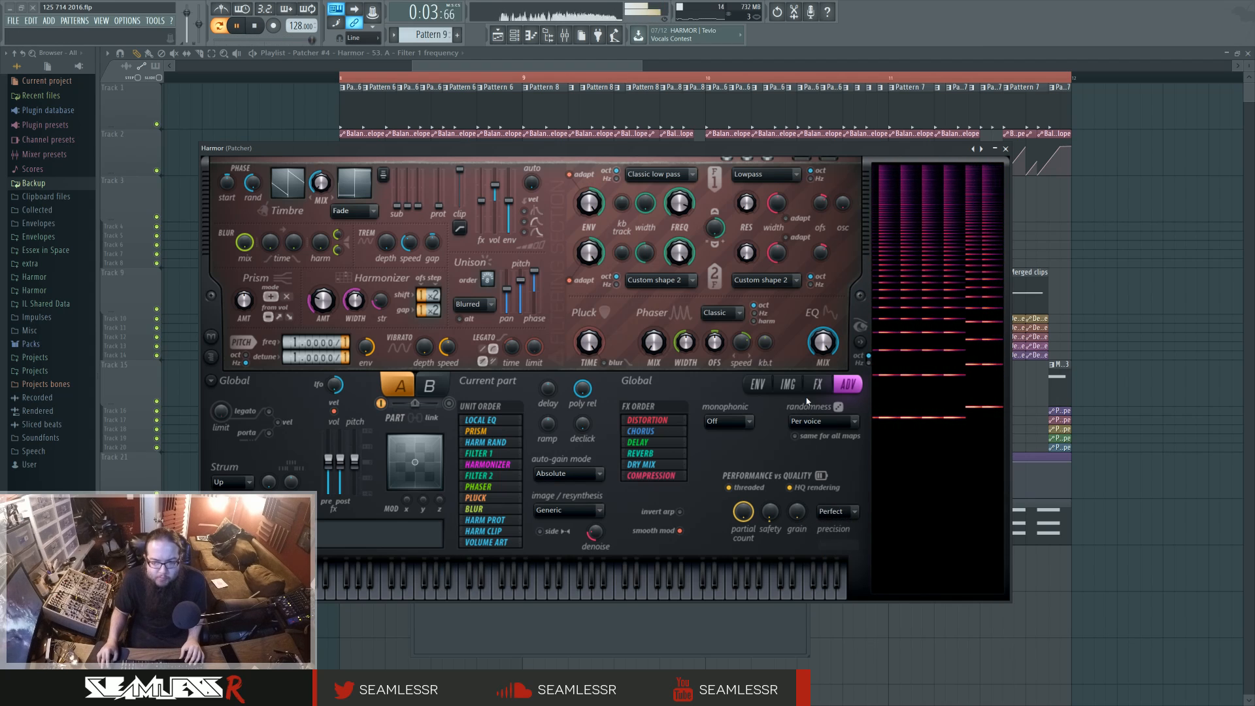
{"action": "left_click", "coordinate": [830, 516]}
{"action": "left_click", "coordinate": [829, 524]}
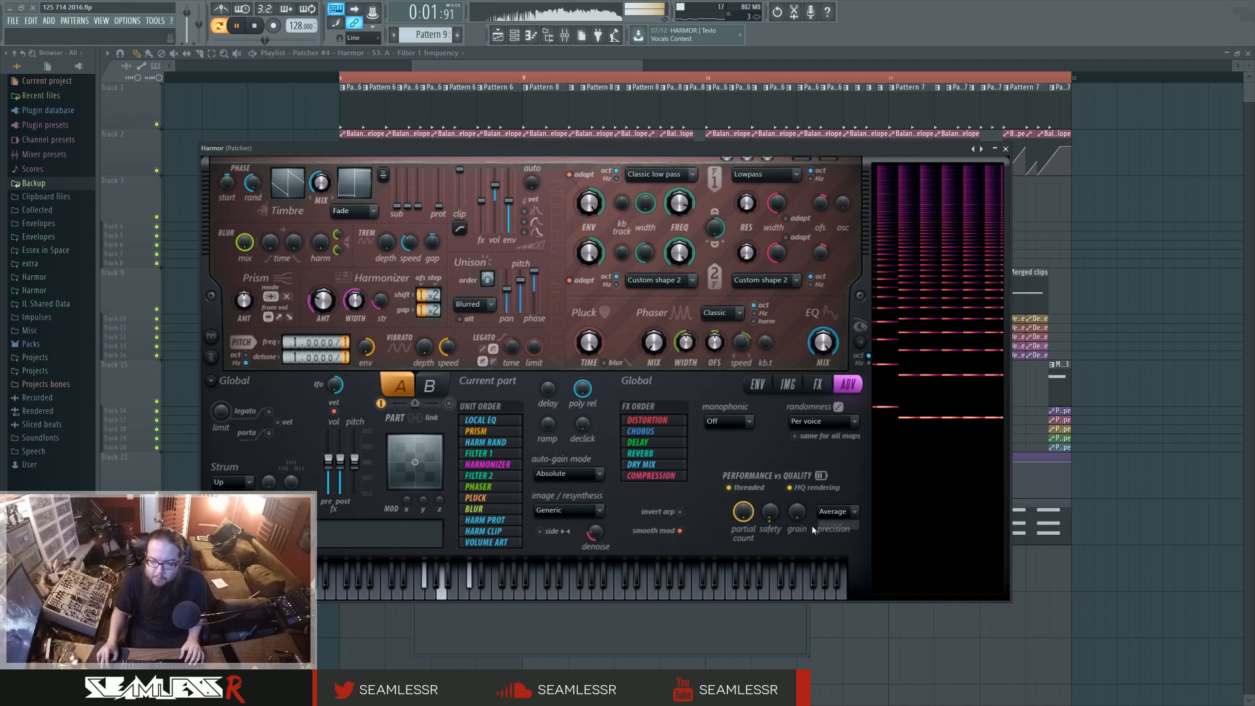
{"action": "left_click_drag", "start_coordinate": [799, 521], "coordinate": [800, 518]}
{"action": "left_click", "coordinate": [786, 385]}
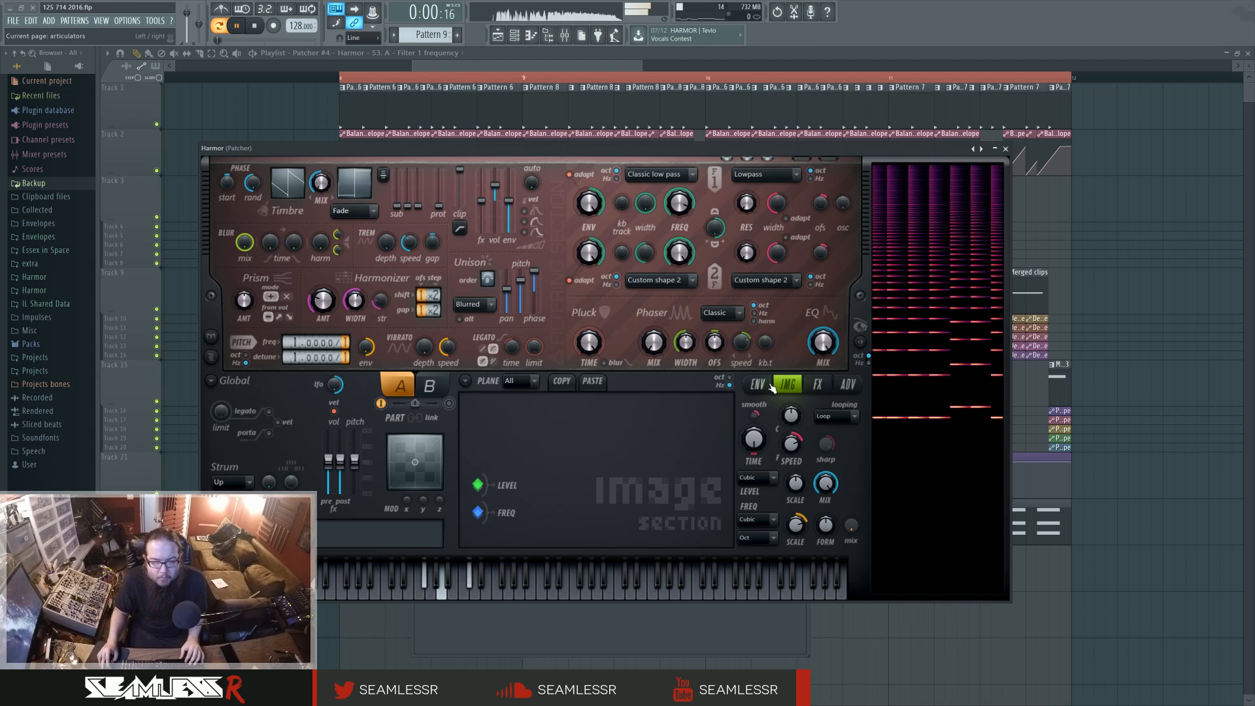
{"action": "left_click", "coordinate": [770, 385]}
{"action": "left_click", "coordinate": [1006, 149]}
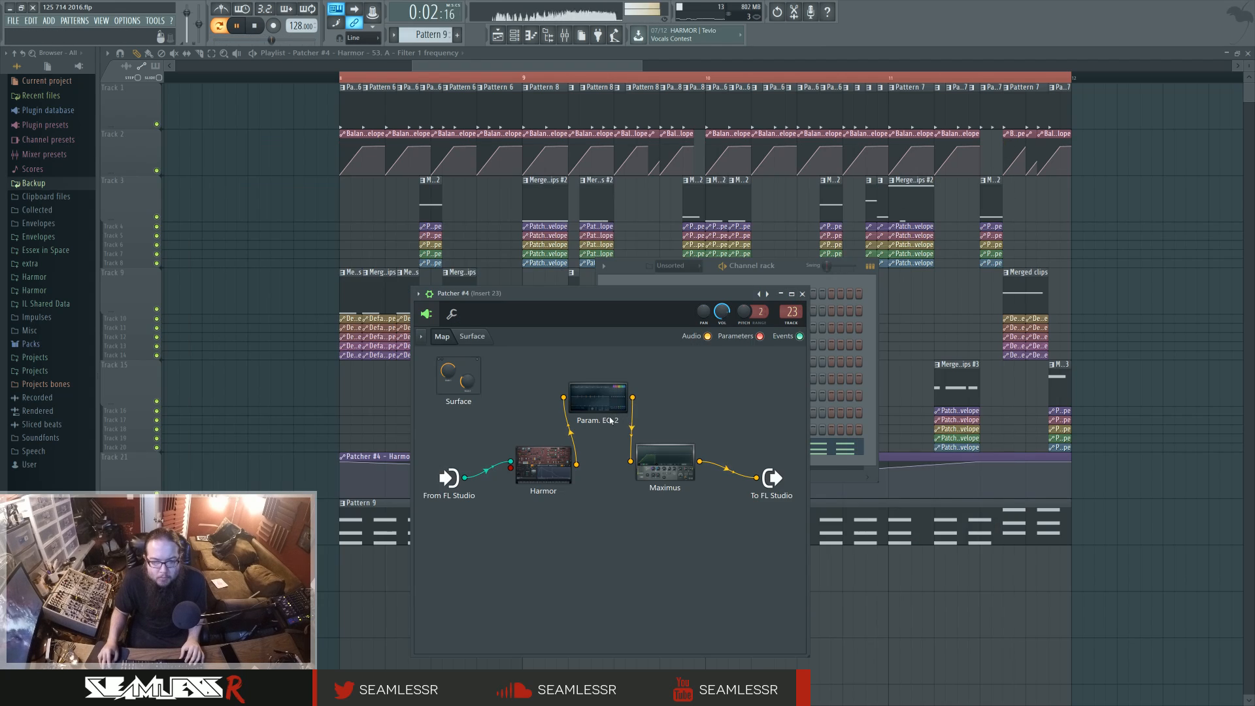
- Reopen Harmor, adjust its reverb filter and size settings, and close it
{"action": "left_click", "coordinate": [556, 456]}
{"action": "left_click", "coordinate": [817, 384]}
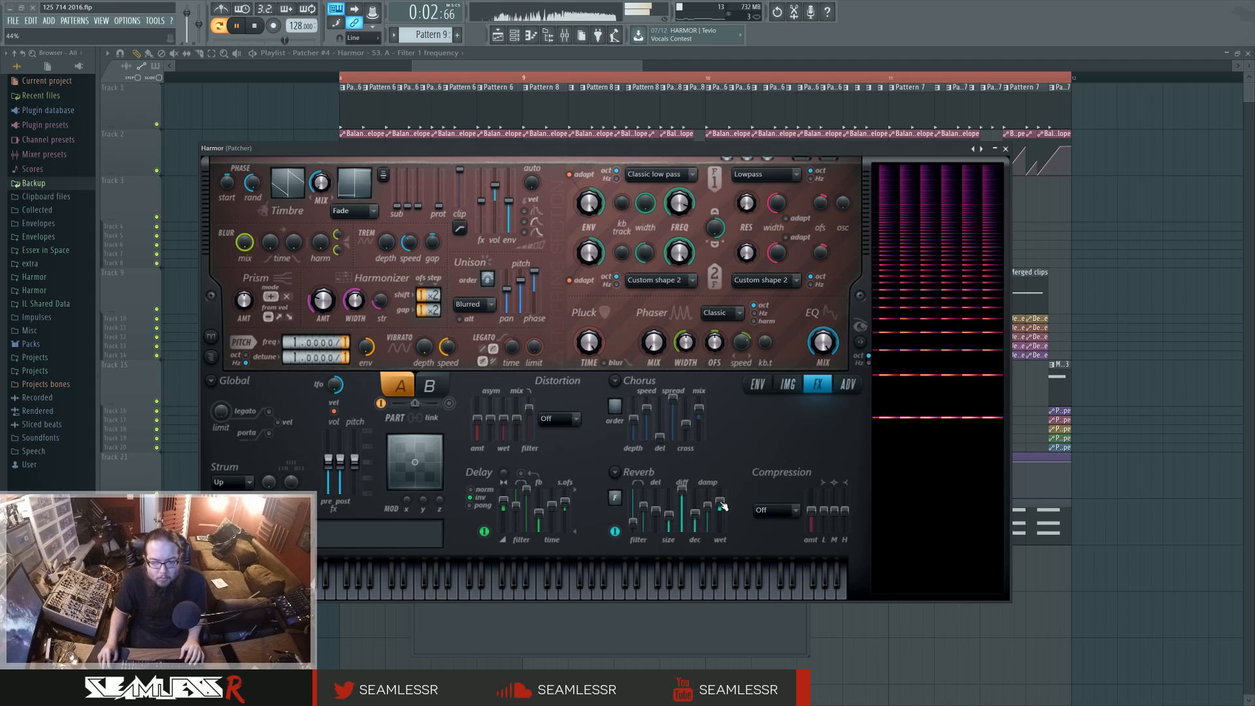
{"action": "left_click_drag", "start_coordinate": [639, 510], "coordinate": [669, 514]}
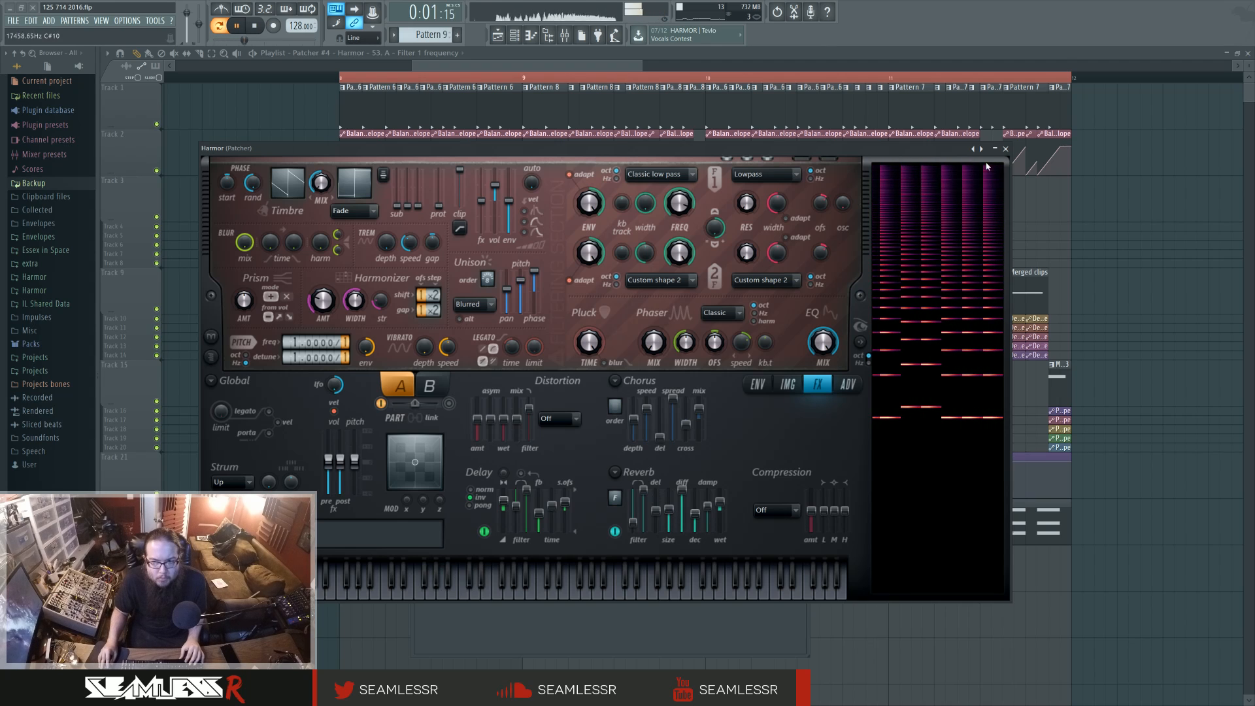
{"action": "left_click", "coordinate": [1005, 149]}
- Open Maximus in Patcher #4, adjust its master curve point and release, and close it
{"action": "left_click", "coordinate": [654, 457]}
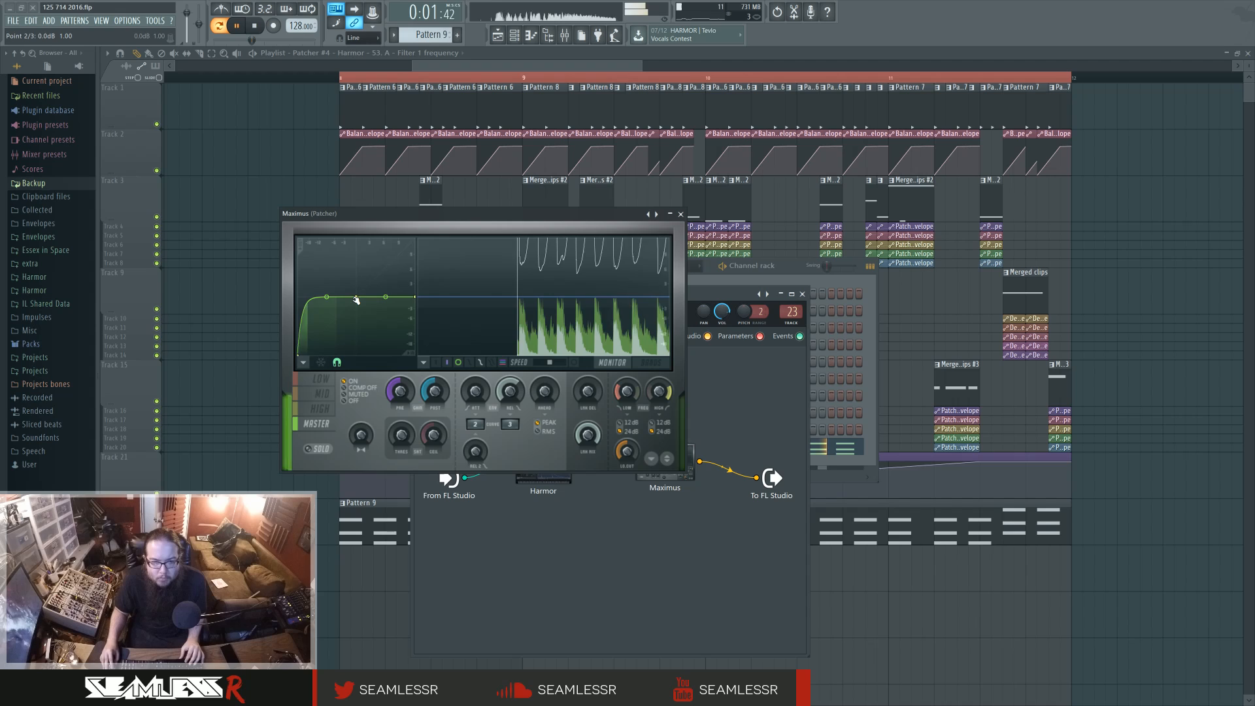
{"action": "mouse_move", "coordinate": [357, 298]}
{"action": "left_mouse_down"}
{"action": "mouse_move", "coordinate": [321, 297]}
{"action": "mouse_move", "coordinate": [351, 298]}
{"action": "left_mouse_up"}
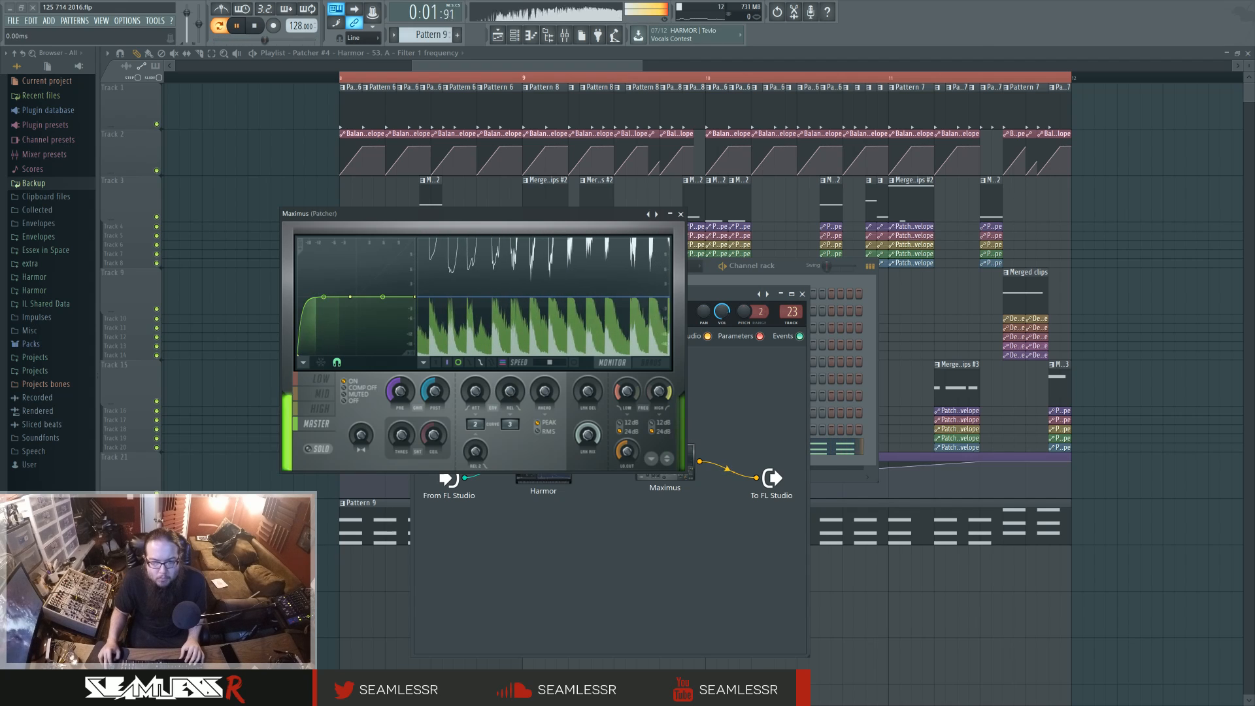
{"action": "left_click_drag", "start_coordinate": [510, 391], "coordinate": [510, 382]}
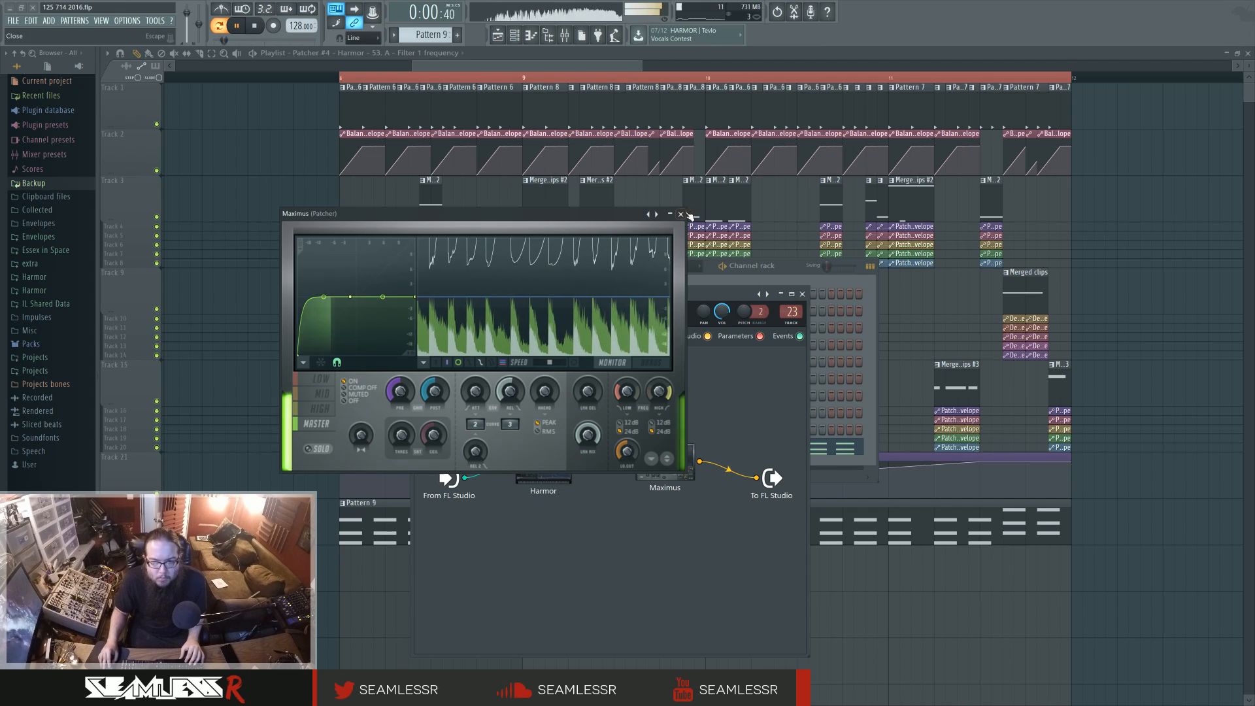
{"action": "left_click", "coordinate": [681, 214]}
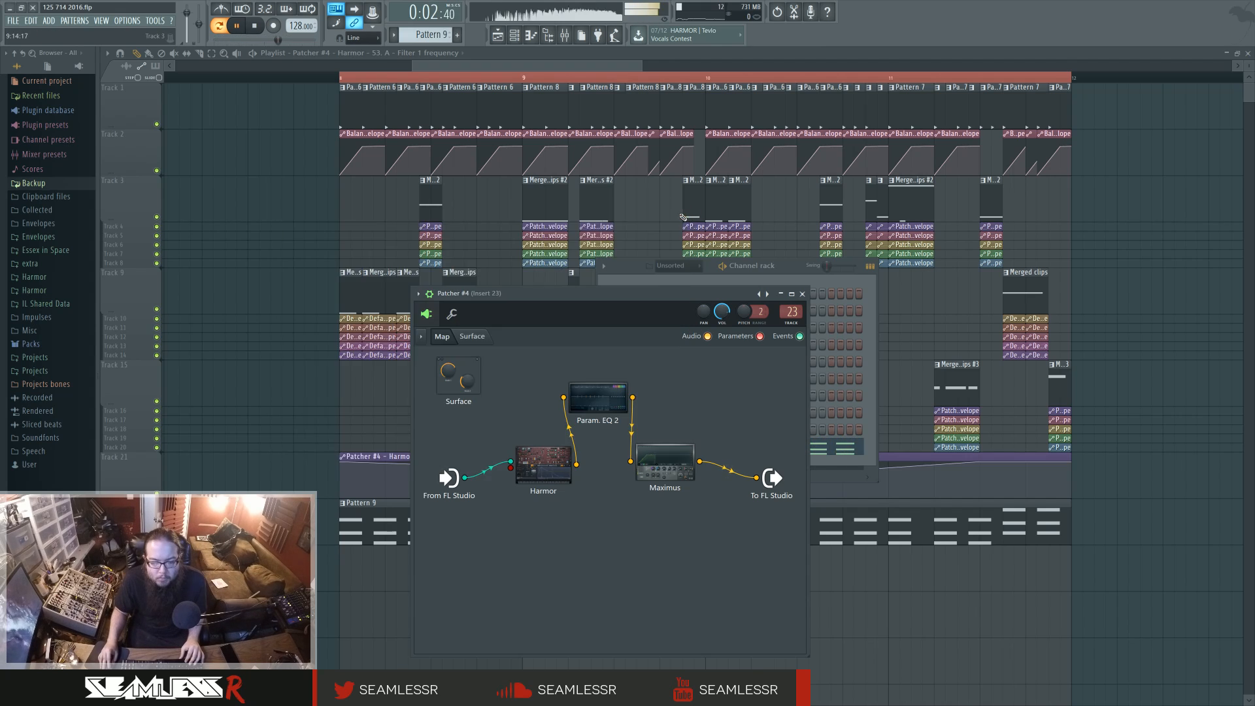
- Return to the mixer, play in song mode and lower Insert 23's fader to -7.4 dB
{"action": "left_click", "coordinate": [573, 38]}
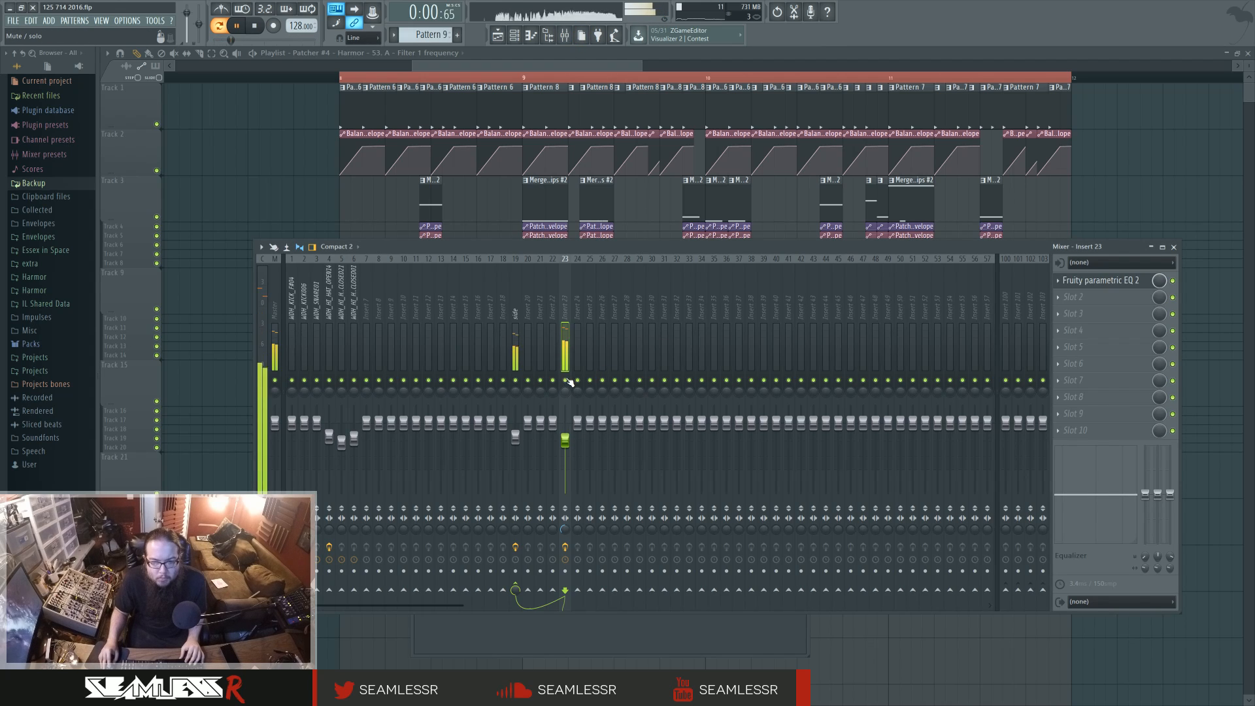
{"action": "left_click", "coordinate": [238, 27]}
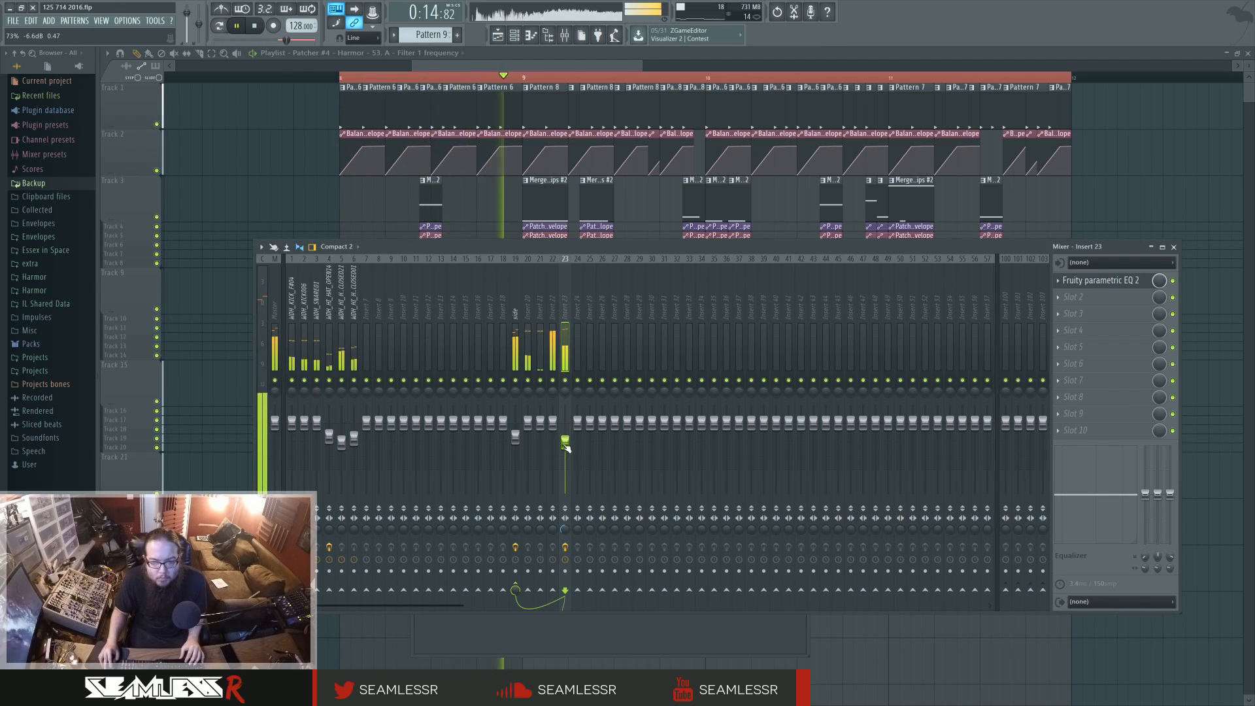
{"action": "left_click_drag", "start_coordinate": [567, 448], "coordinate": [567, 449]}
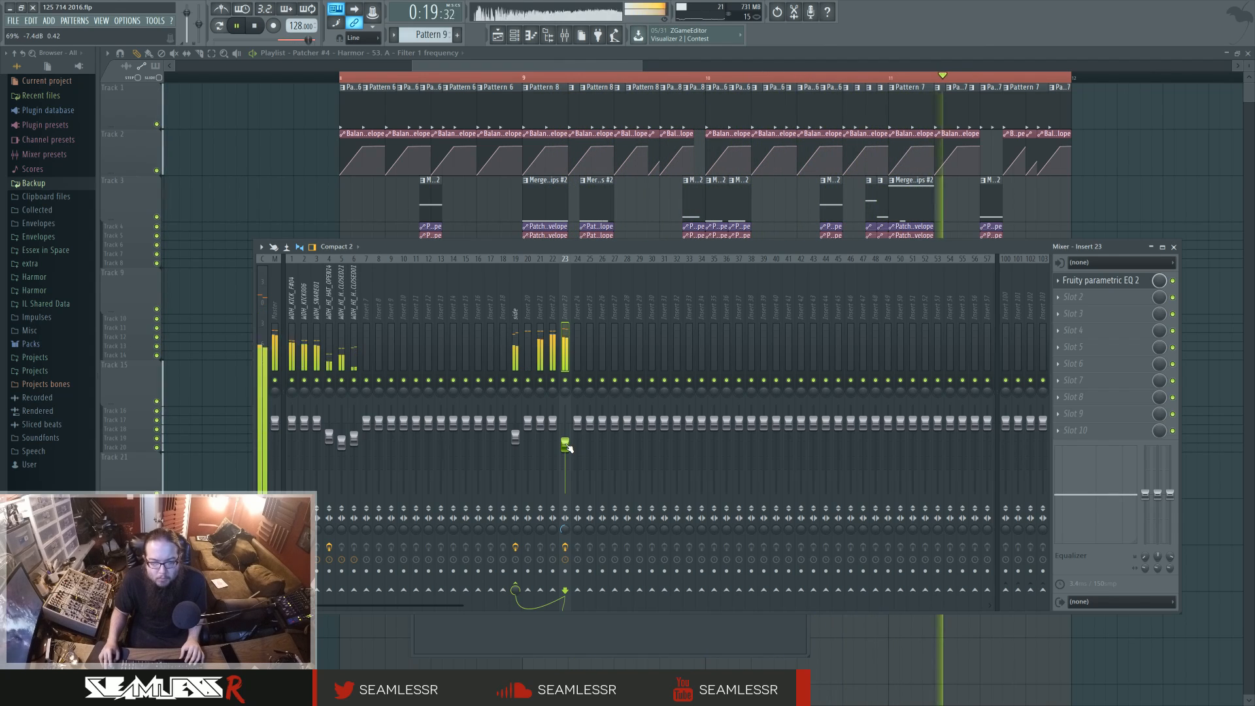
- Check the arrangement in the playlist and mixer during playback, stop playback and open the channel rack
{"action": "key", "text": "F9"}
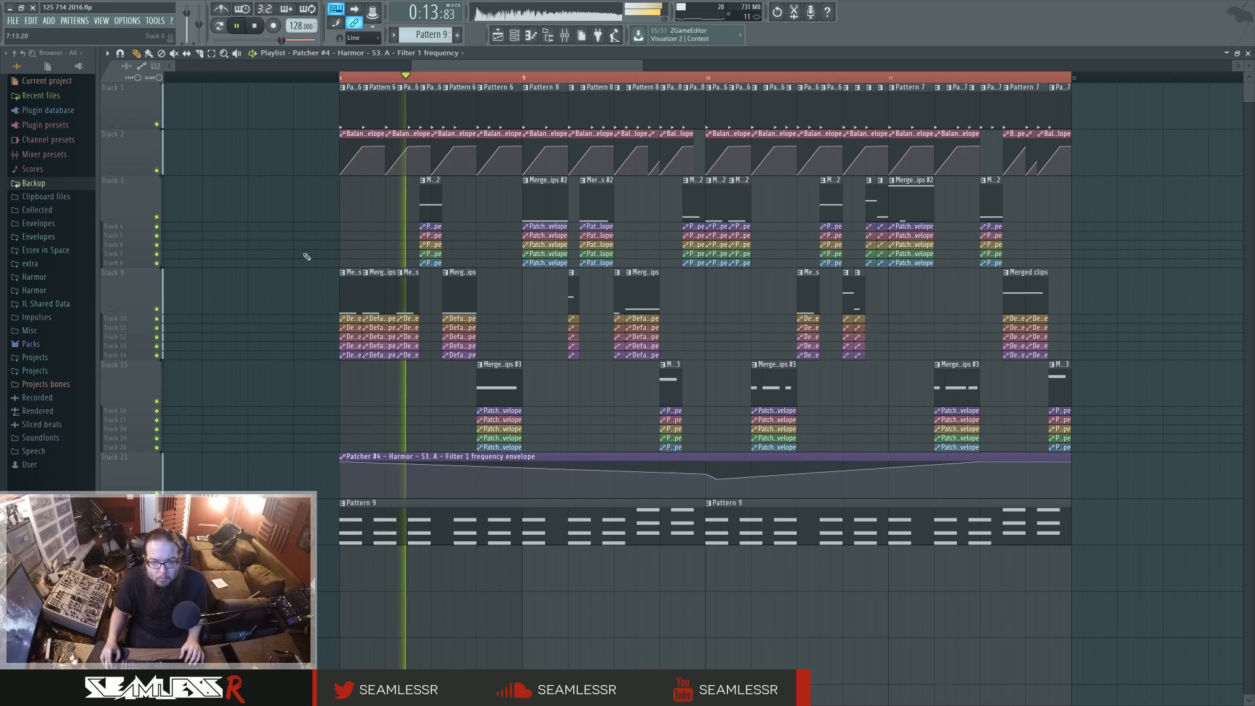
{"action": "left_click", "coordinate": [563, 35]}
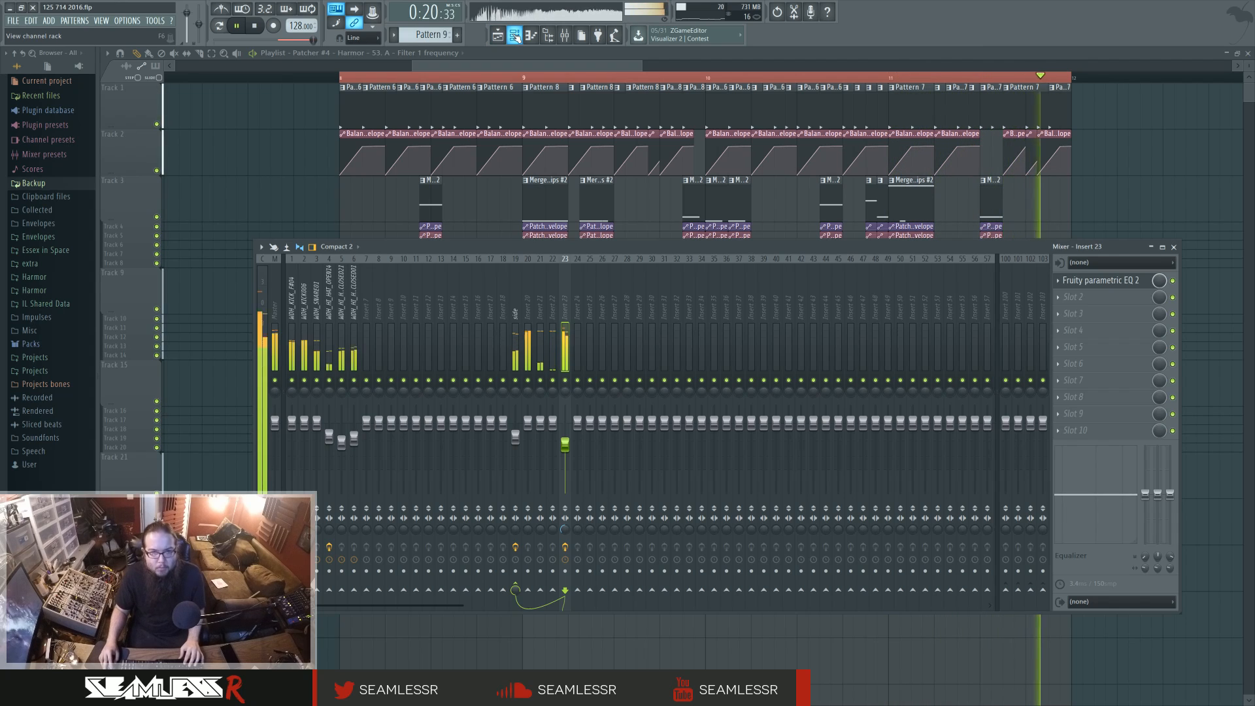
{"action": "key", "text": "space"}
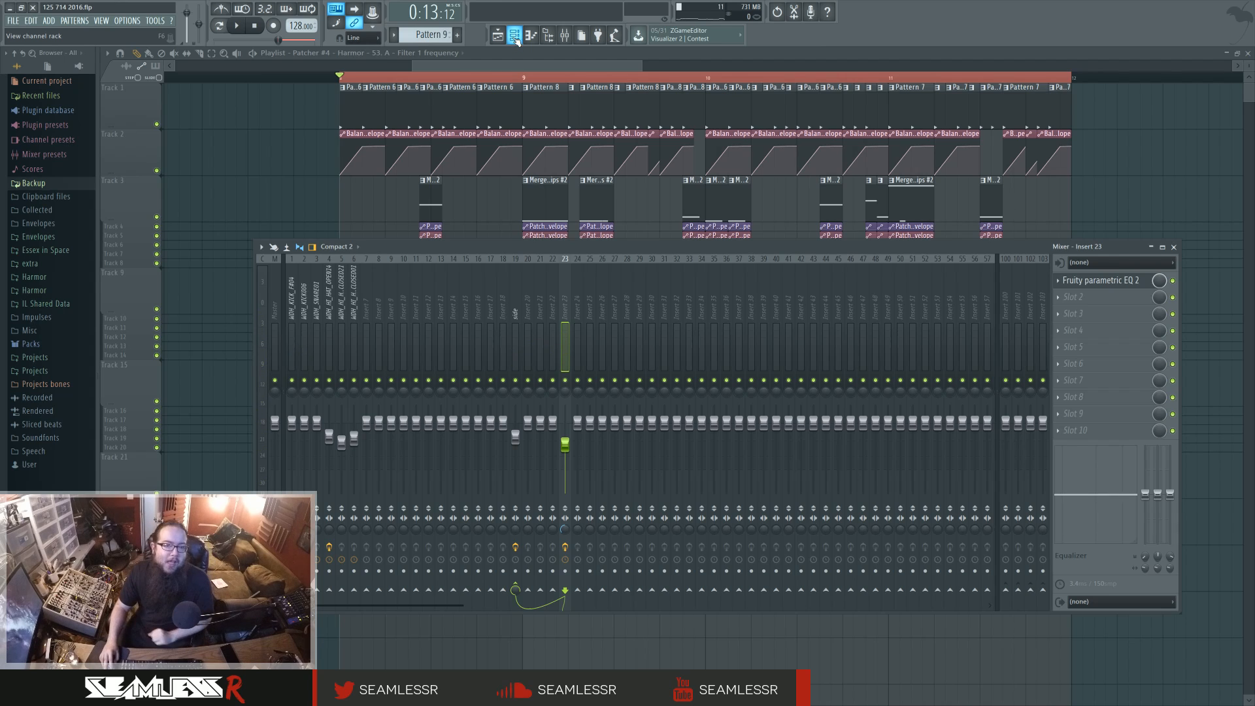
{"action": "left_click", "coordinate": [515, 38]}
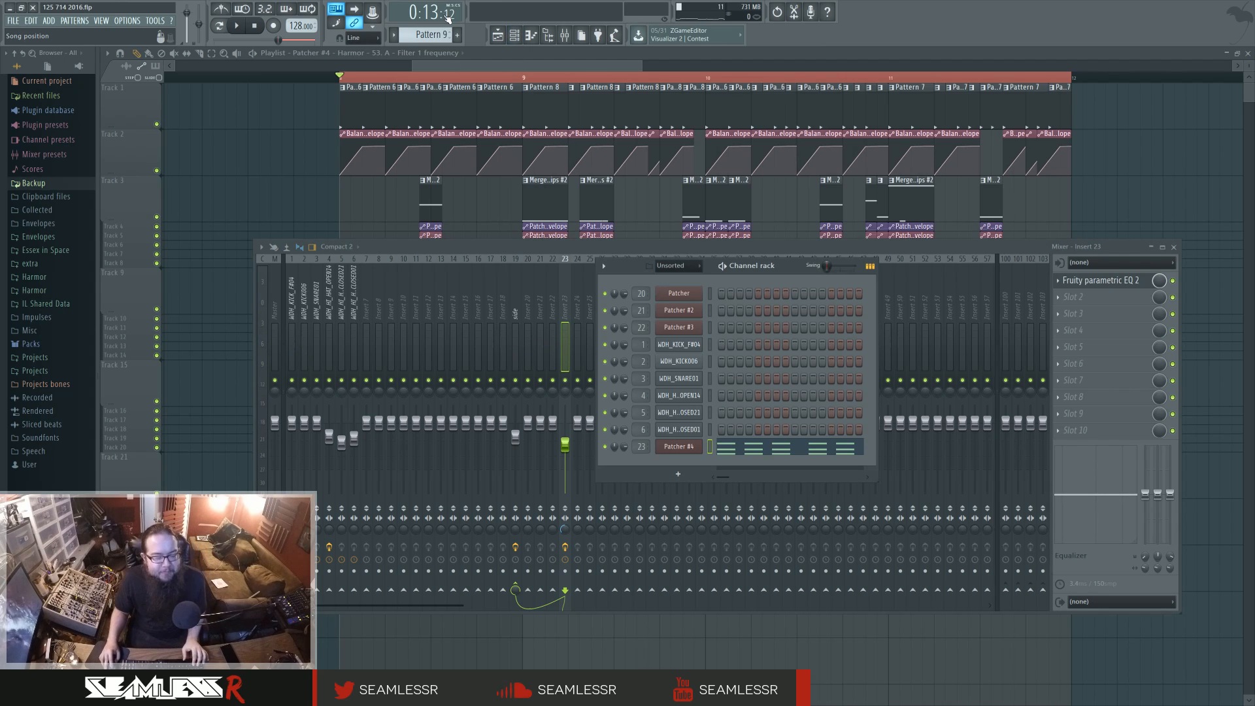
- Switch to the empty Pattern 10 and add a new Patcher channel below Patcher #4
{"action": "scroll", "coordinate": [444, 35], "scroll_direction": "up", "scroll_amount": 1}
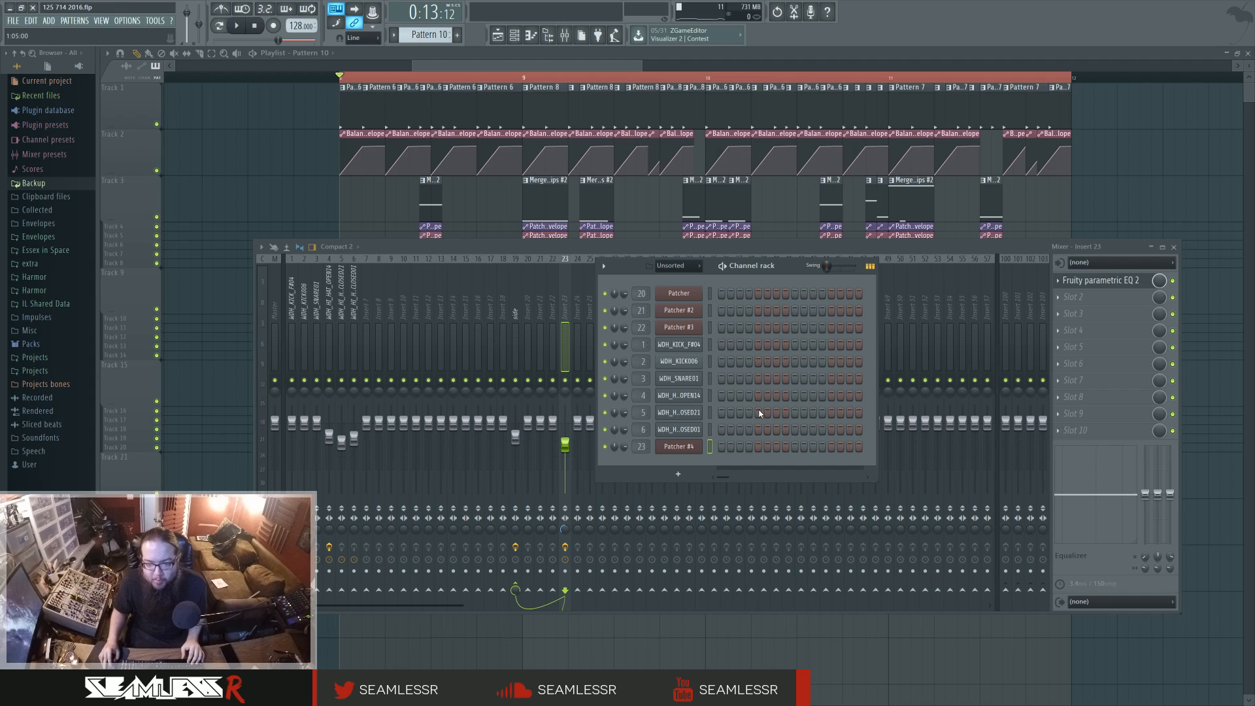
{"action": "right_click", "coordinate": [688, 448]}
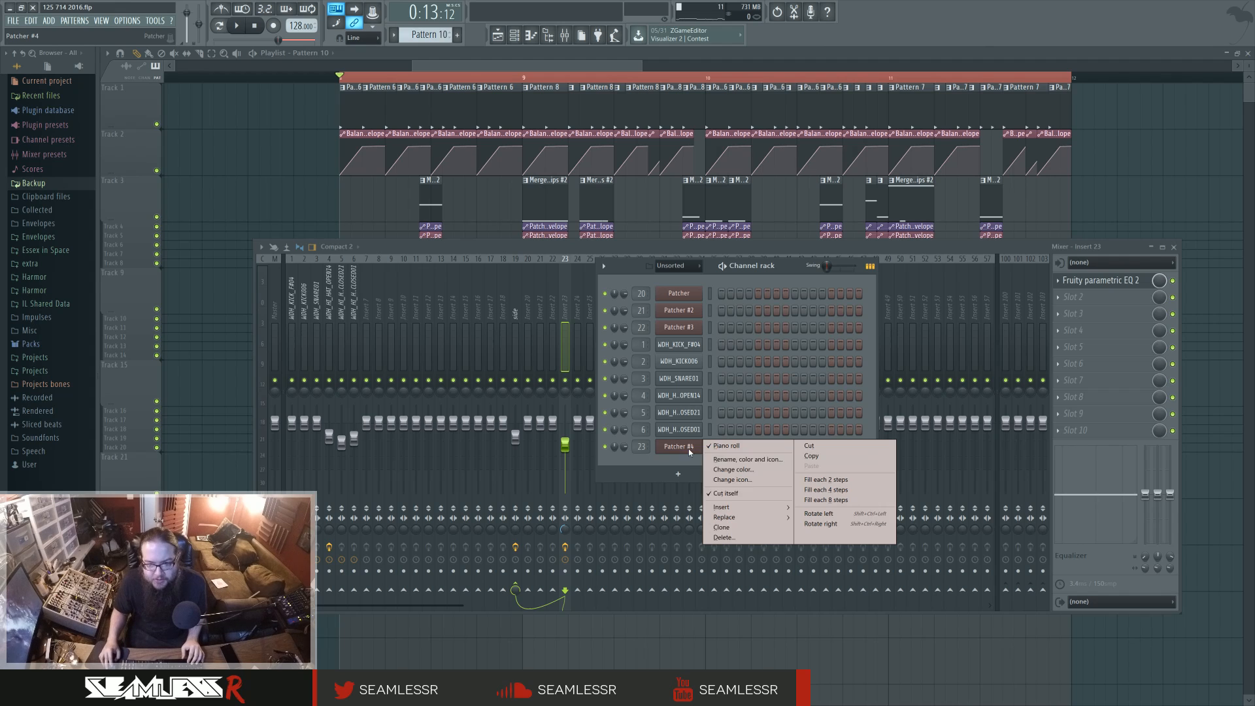
{"action": "left_click", "coordinate": [786, 272]}
{"action": "key", "text": "F8"}
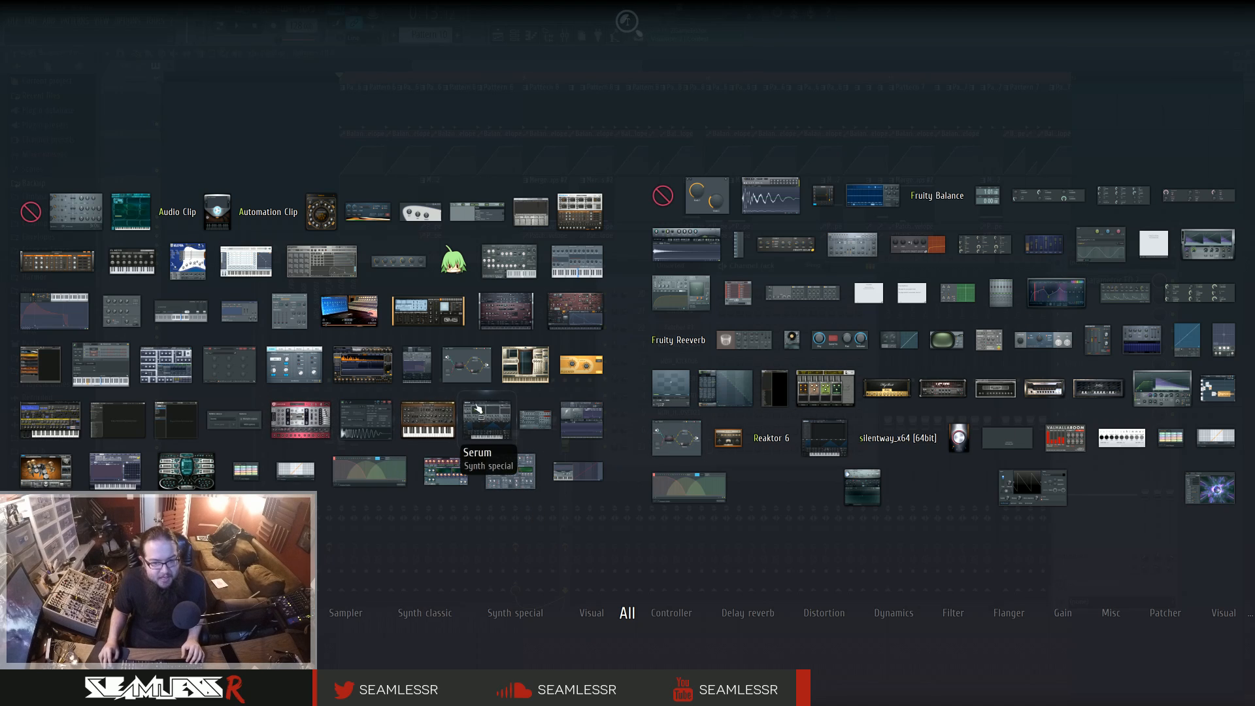
{"action": "left_click", "coordinate": [467, 365]}
- Assign Patcher #5 to mixer Insert 24 and route that insert to the bus on track 19
{"action": "left_click_drag", "start_coordinate": [642, 464], "coordinate": [642, 430]}
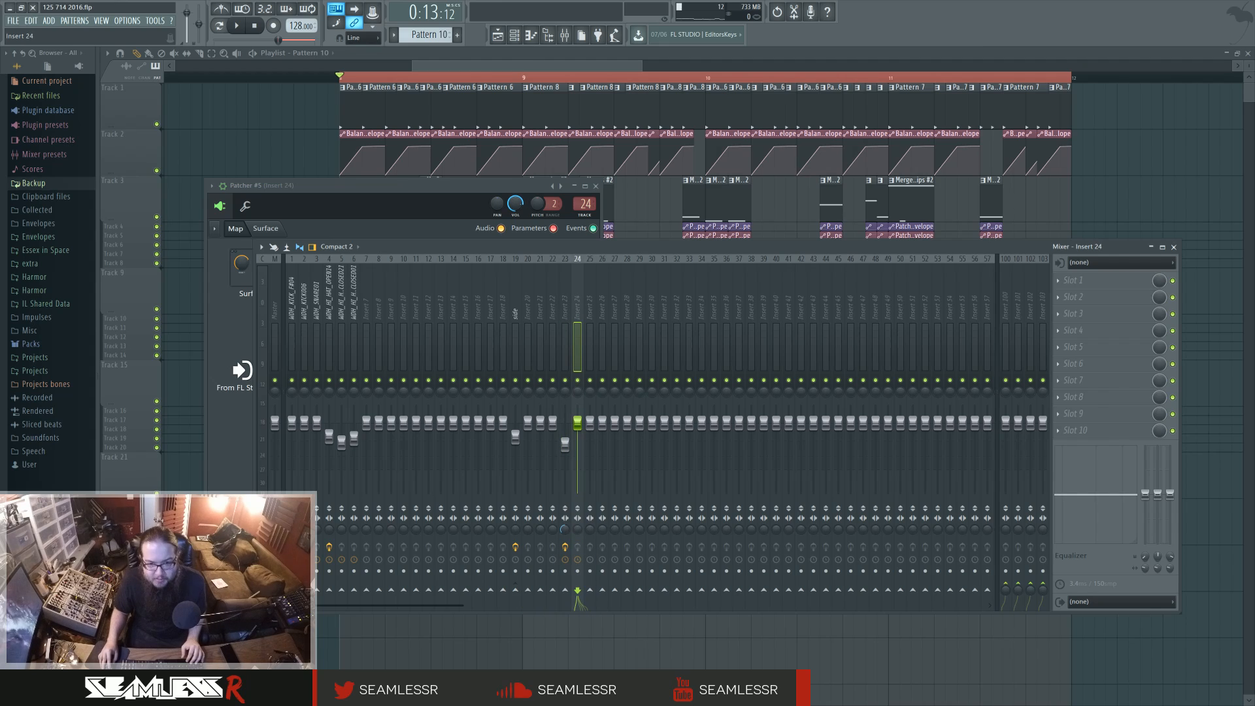
{"action": "right_click", "coordinate": [515, 590]}
{"action": "left_click", "coordinate": [513, 605]}
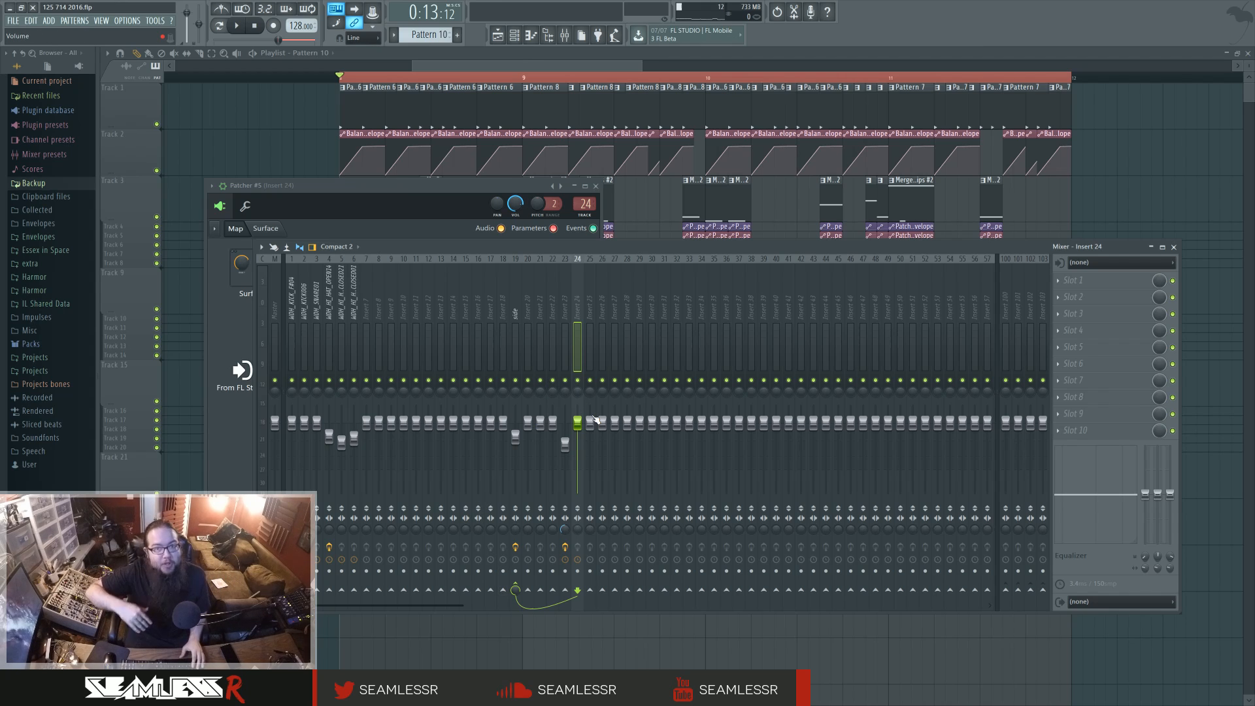
- Close the mixer and add Harmor to the Patcher #5 map between From FL Studio and To FL Studio
{"action": "left_click", "coordinate": [1175, 248]}
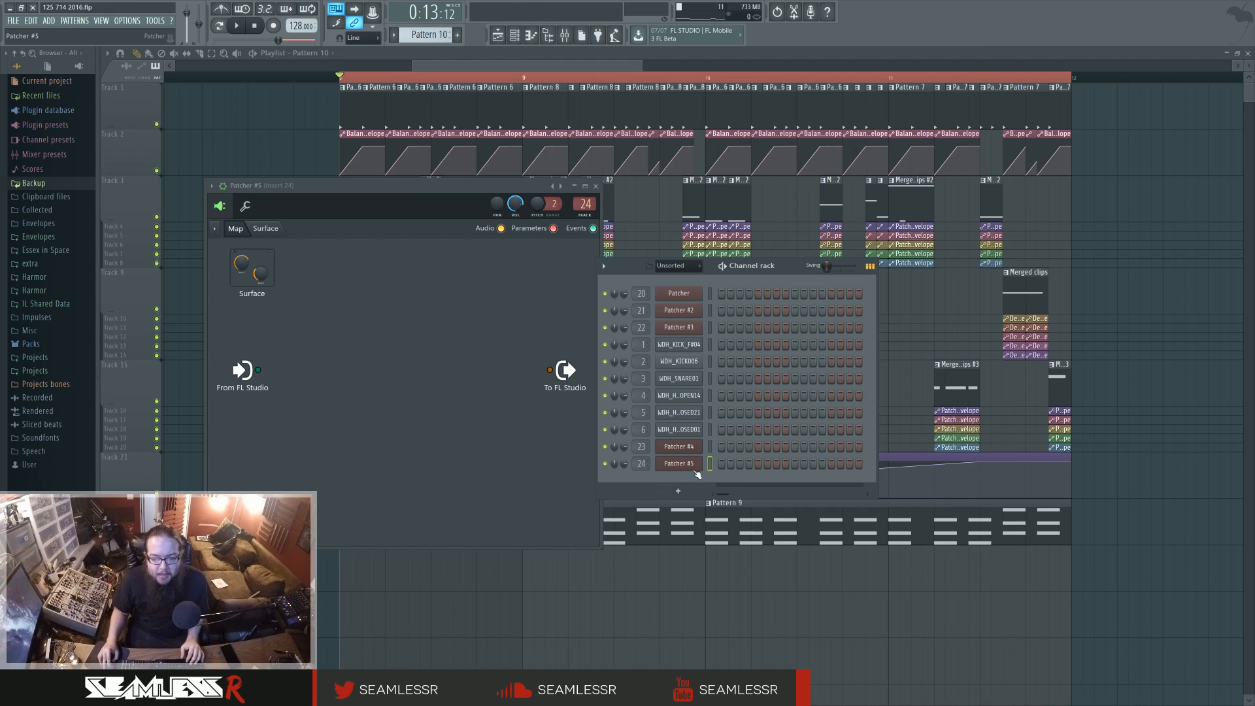
{"action": "key", "text": "F8"}
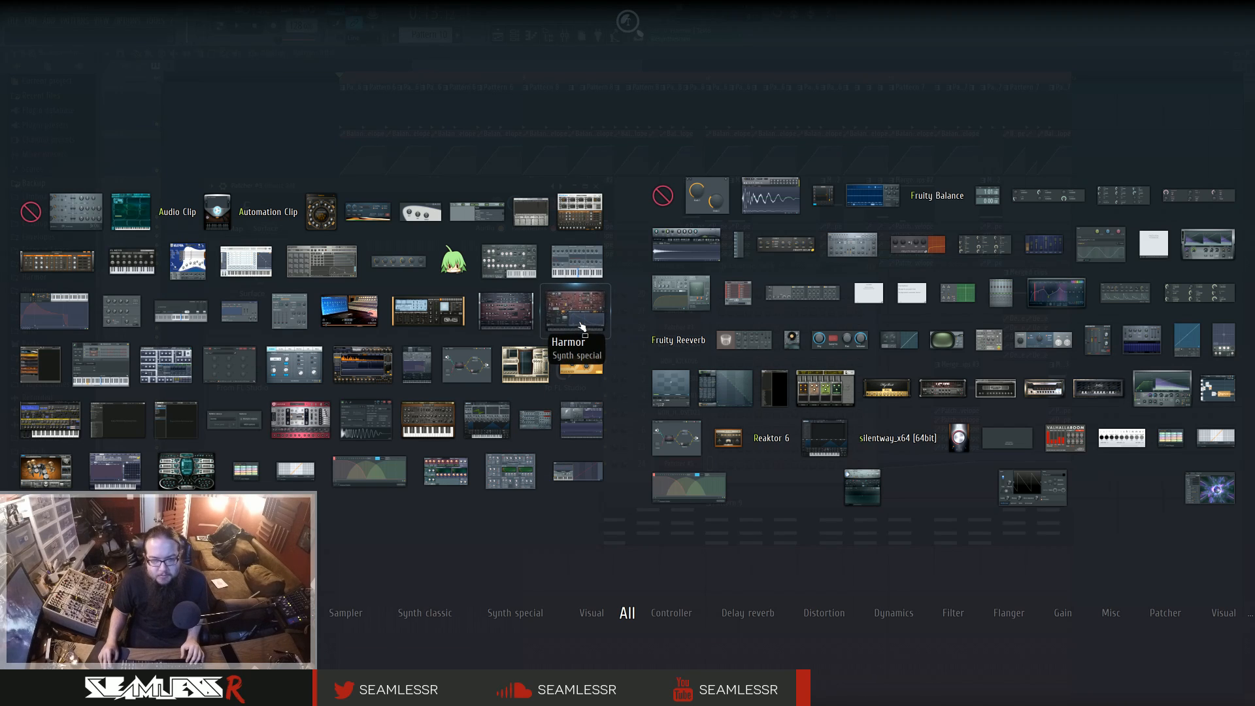
{"action": "left_click", "coordinate": [636, 327]}
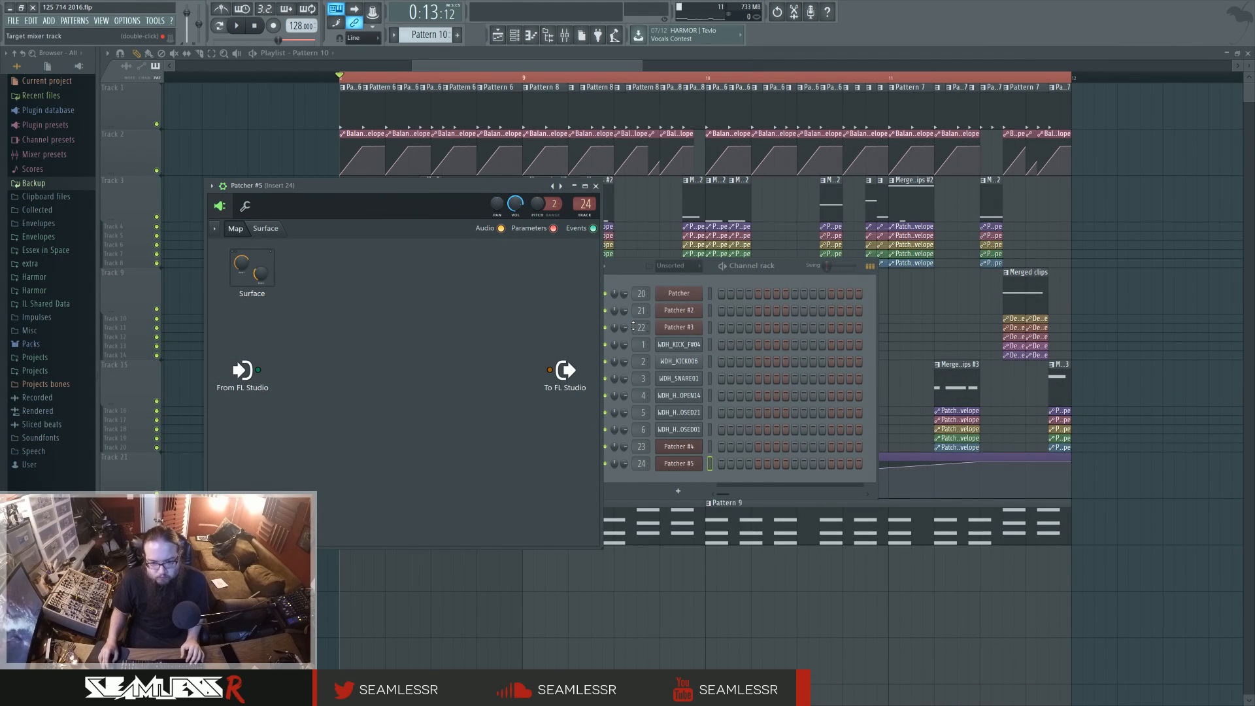
{"action": "key", "text": "F8"}
{"action": "left_click_drag", "start_coordinate": [570, 322], "coordinate": [392, 439]}
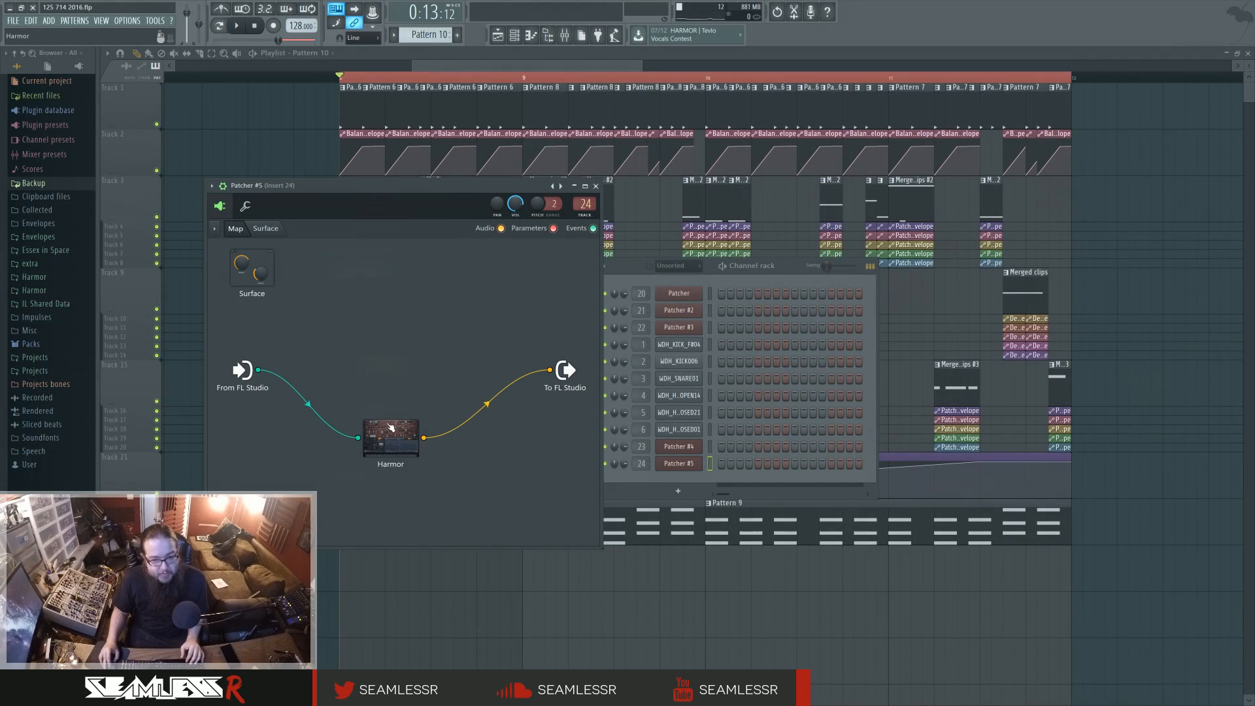
- Open Harmor in Patcher #5, show its spectral display and switch to the image section
{"action": "double_click", "coordinate": [391, 429]}
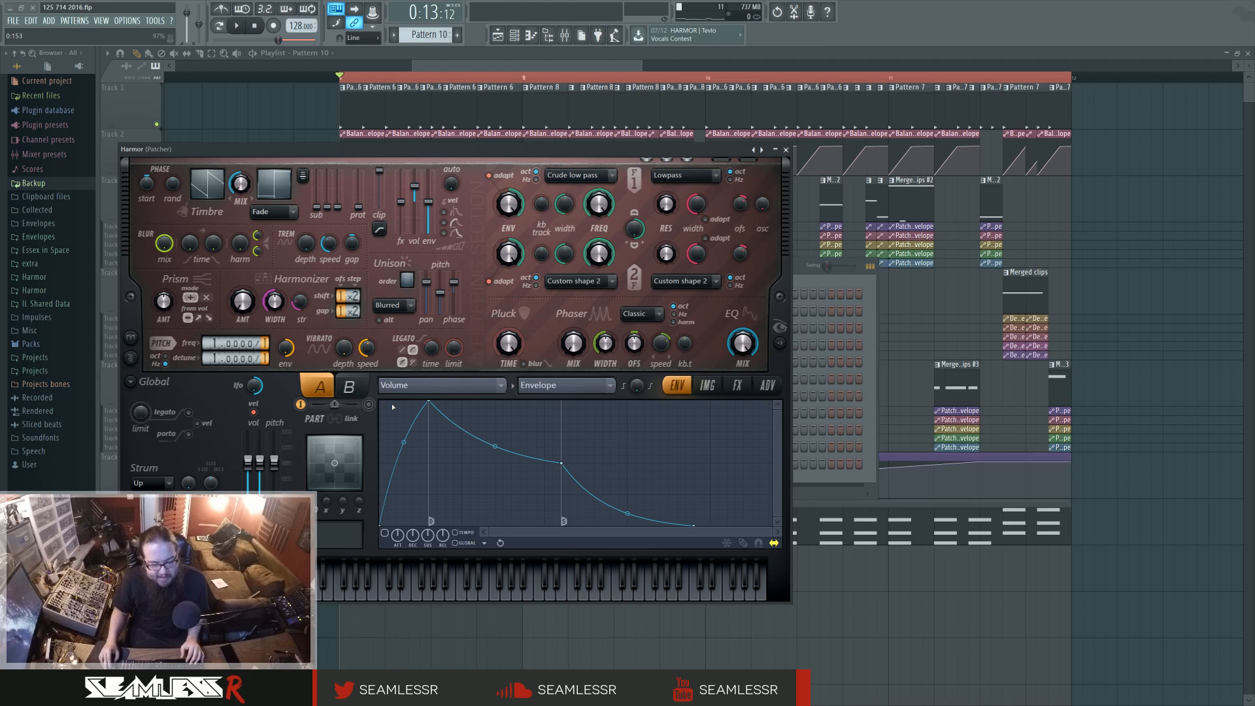
{"action": "left_click", "coordinate": [781, 344]}
{"action": "left_click", "coordinate": [746, 384]}
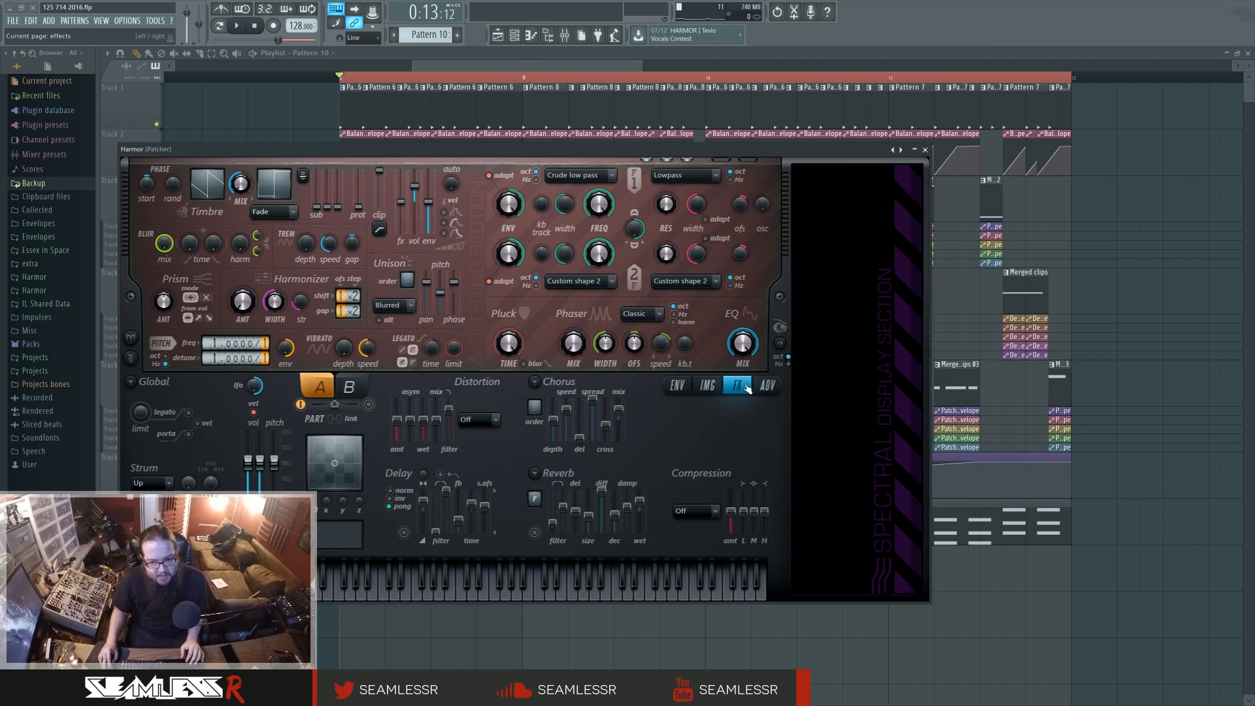
{"action": "left_click", "coordinate": [691, 388]}
{"action": "left_click", "coordinate": [702, 388]}
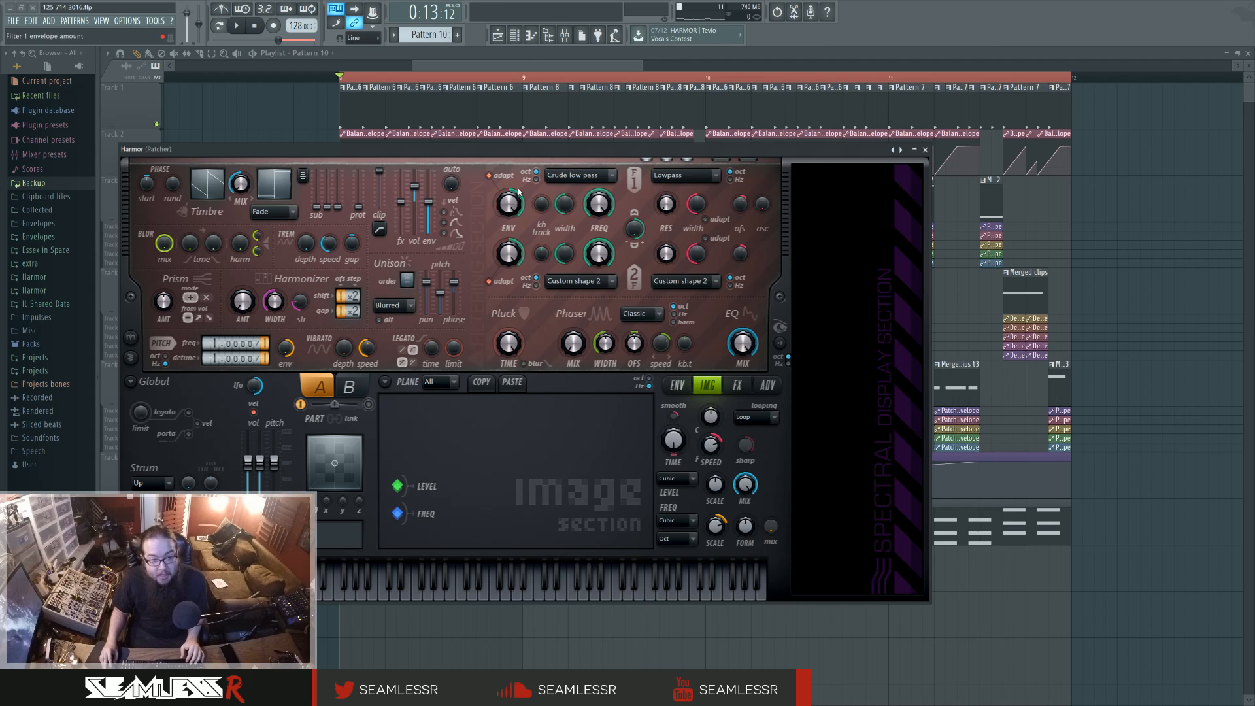
- Audition samples in the Packs Vocals folder and load the "Hey" vocal sample into Harmor's image section
{"action": "left_click_drag", "start_coordinate": [562, 149], "coordinate": [649, 155]}
{"action": "left_click", "coordinate": [57, 346]}
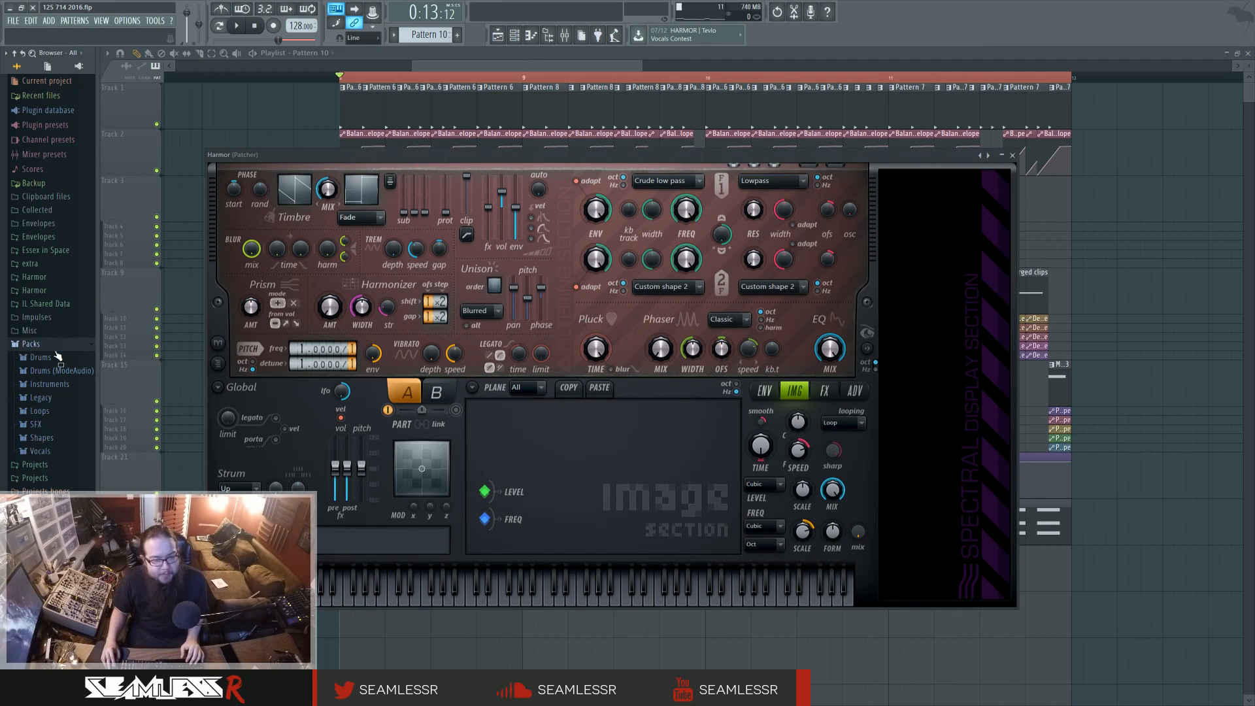
{"action": "left_click", "coordinate": [71, 447]}
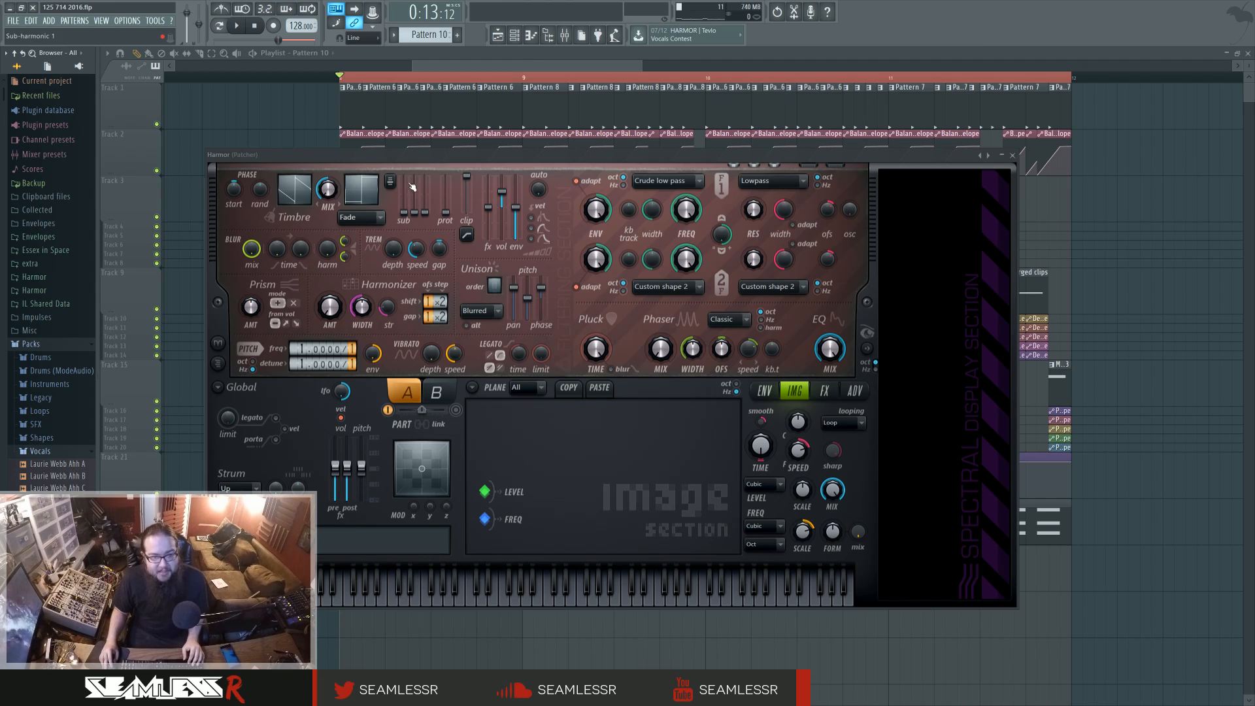
{"action": "left_click_drag", "start_coordinate": [413, 156], "coordinate": [542, 167]}
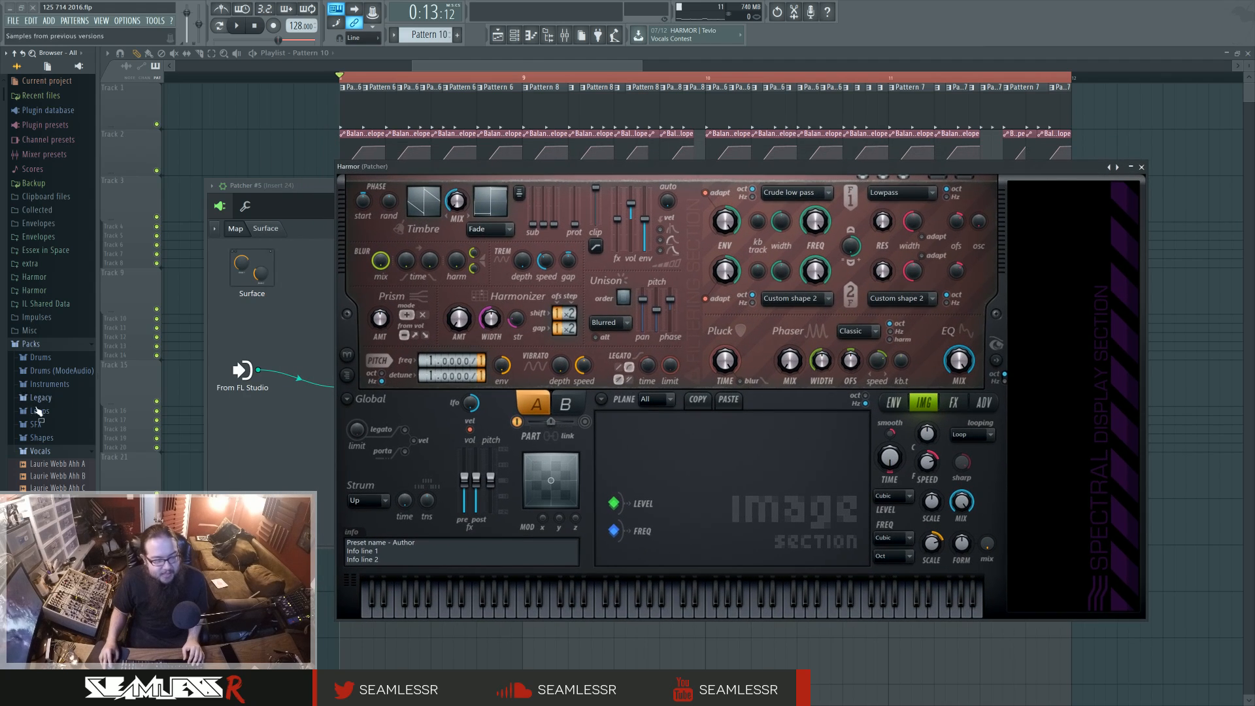
{"action": "scroll", "coordinate": [57, 455], "scroll_direction": "down", "scroll_amount": 5}
{"action": "left_click", "coordinate": [57, 270]}
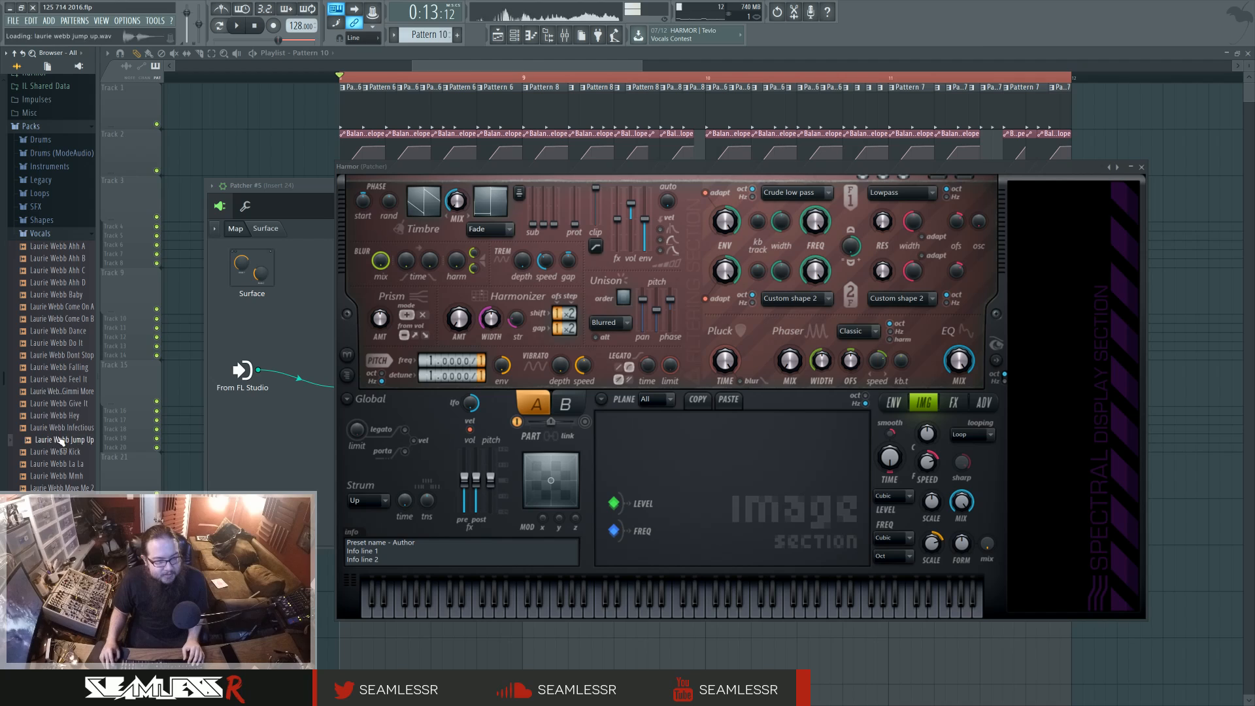
{"action": "left_click", "coordinate": [59, 417]}
{"action": "left_click", "coordinate": [59, 416]}
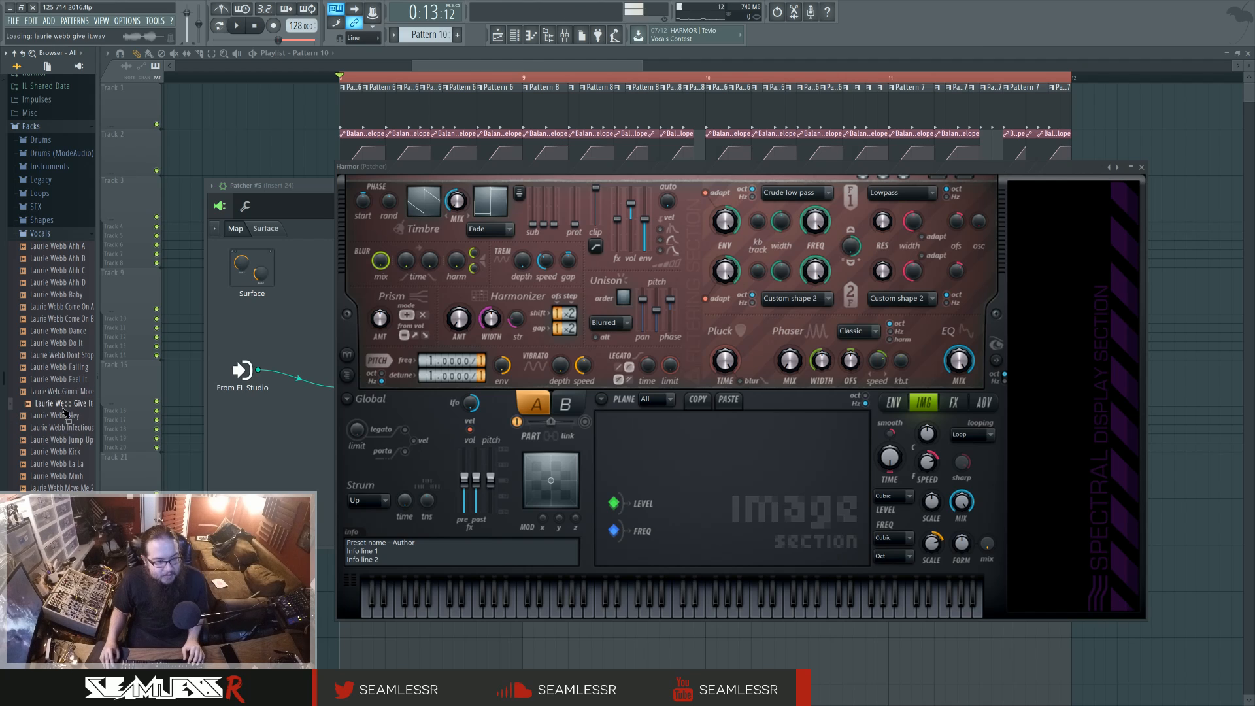
{"action": "left_click_drag", "start_coordinate": [61, 425], "coordinate": [682, 459]}
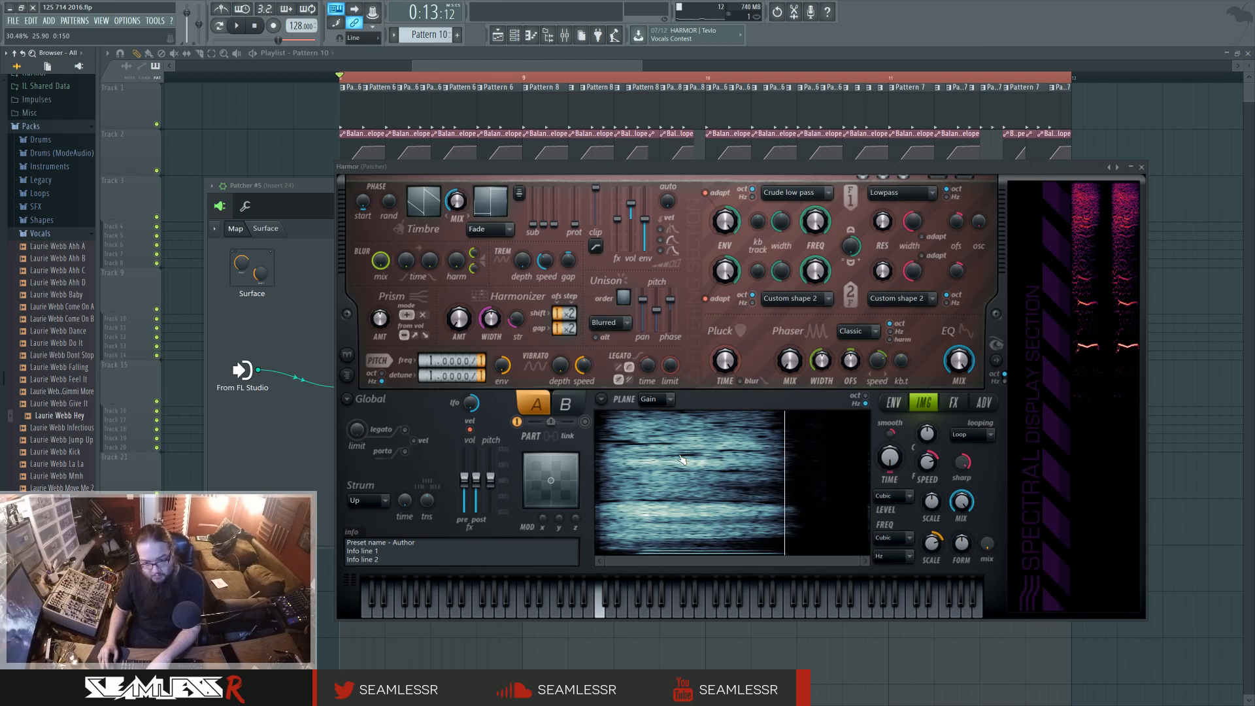
- Check Insert 24's output in the mixer with Harmor closed, and return to the Patcher #5 map
{"action": "left_click", "coordinate": [565, 36]}
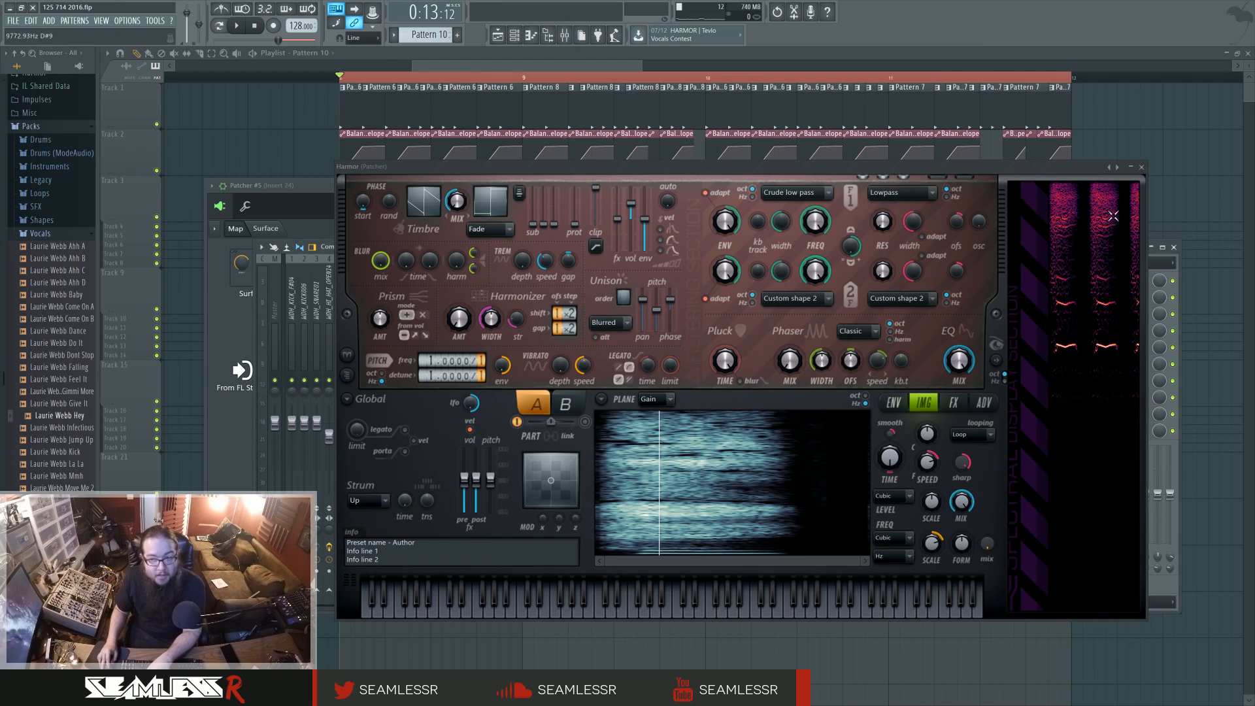
{"action": "left_click", "coordinate": [1142, 168]}
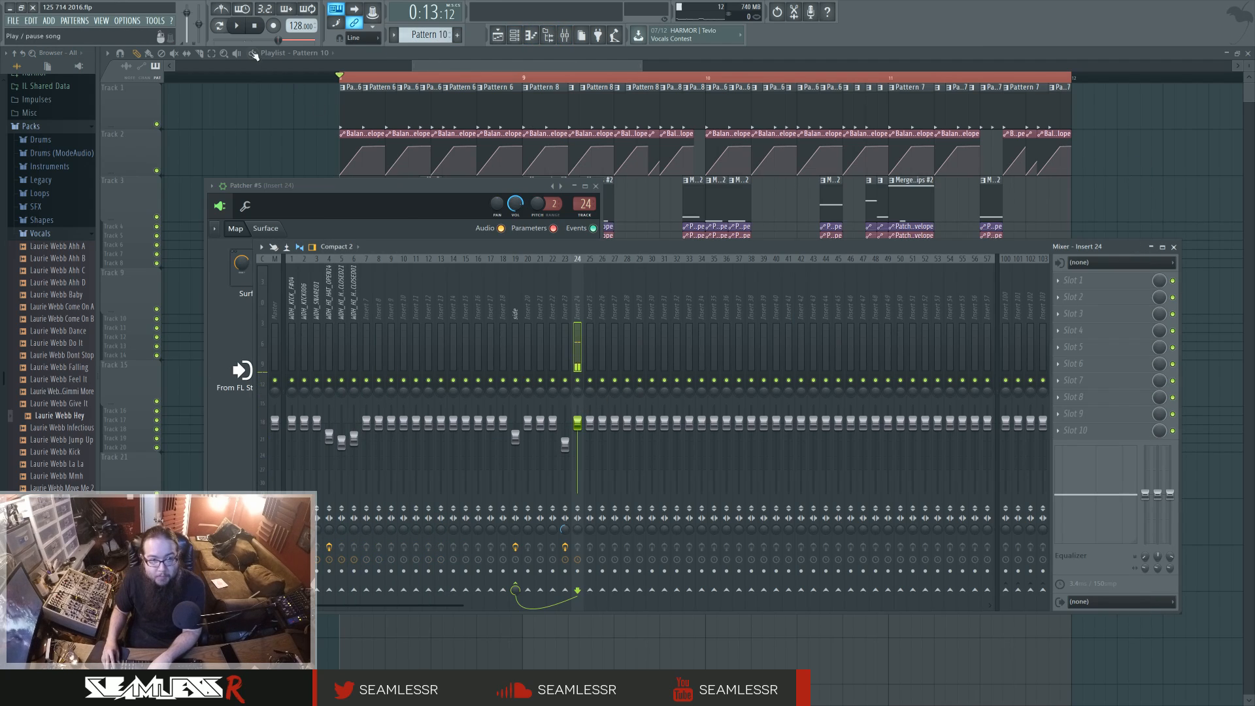
{"action": "left_click", "coordinate": [515, 36]}
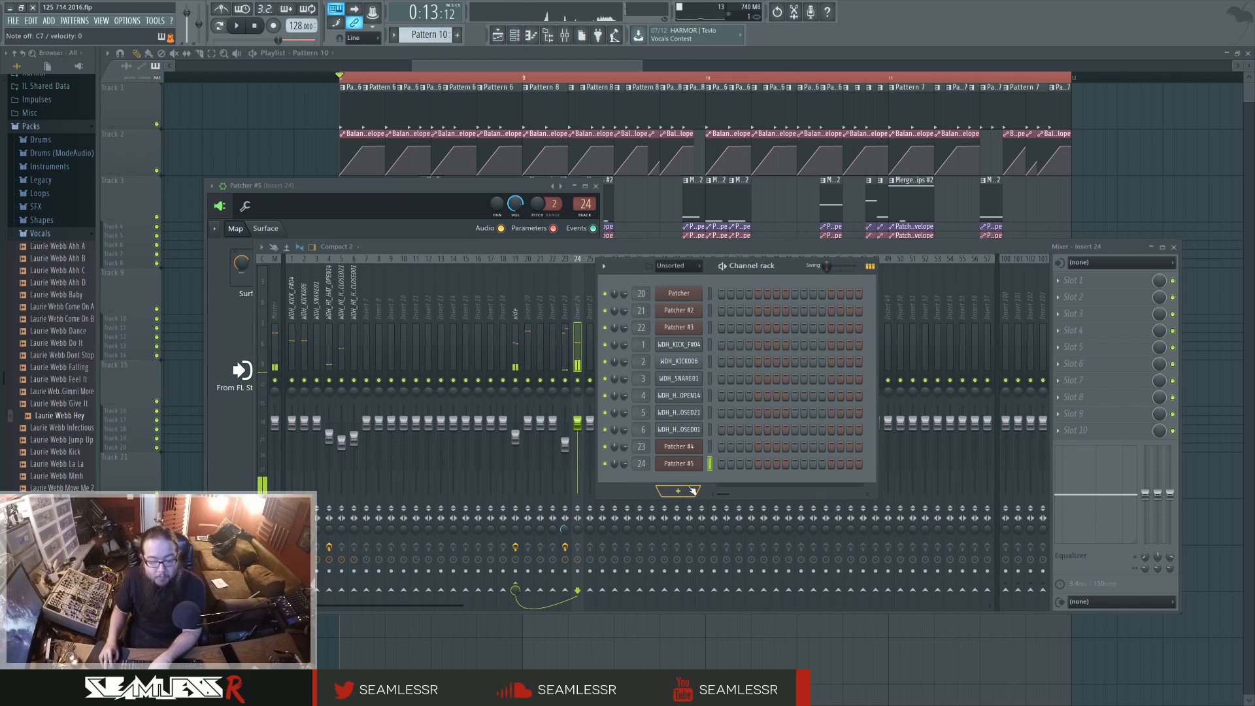
{"action": "left_click", "coordinate": [684, 466]}
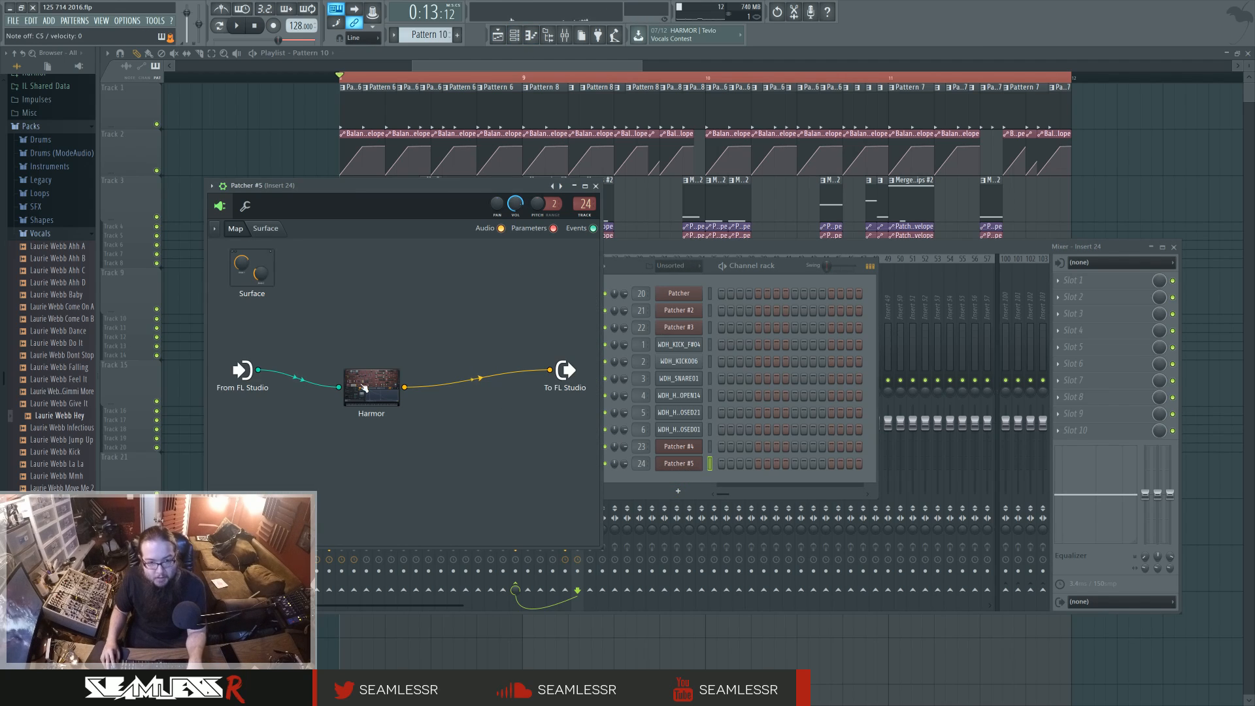
- Reopen Harmor, adjust the image speed, raise the harmonizer amount, reset its gap value and adjust its width
{"action": "double_click", "coordinate": [383, 388]}
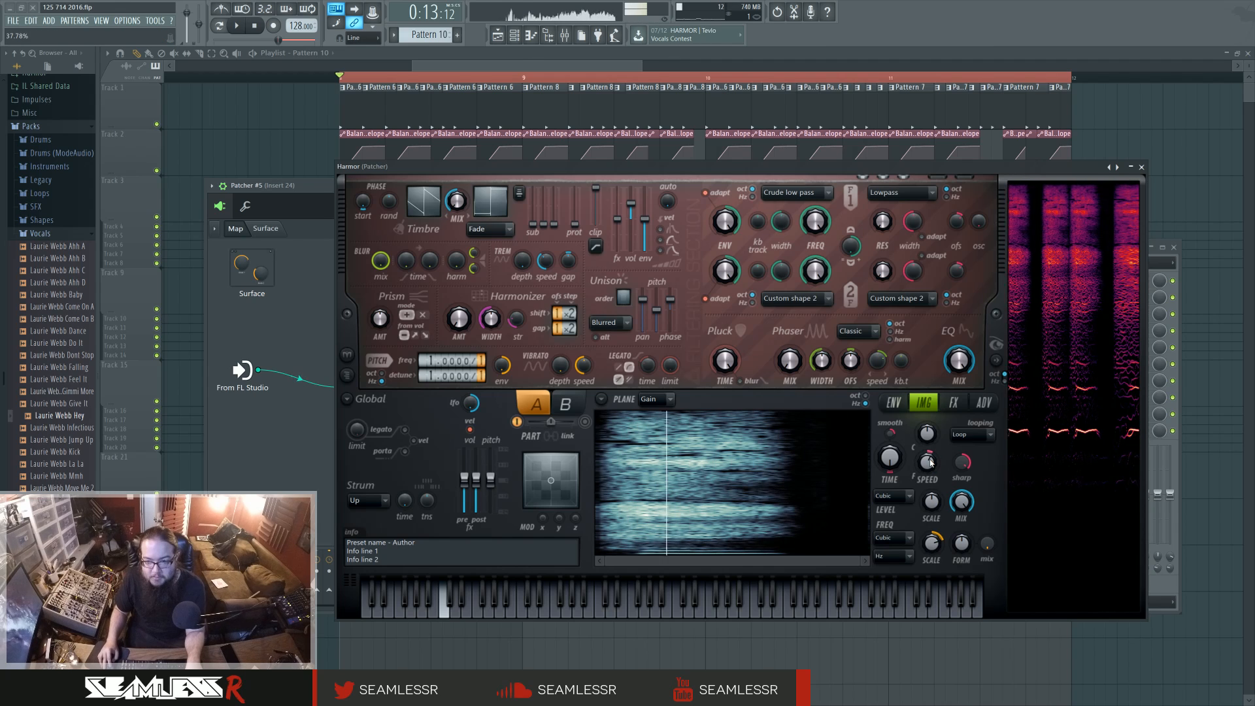
{"action": "left_click_drag", "start_coordinate": [931, 460], "coordinate": [931, 466]}
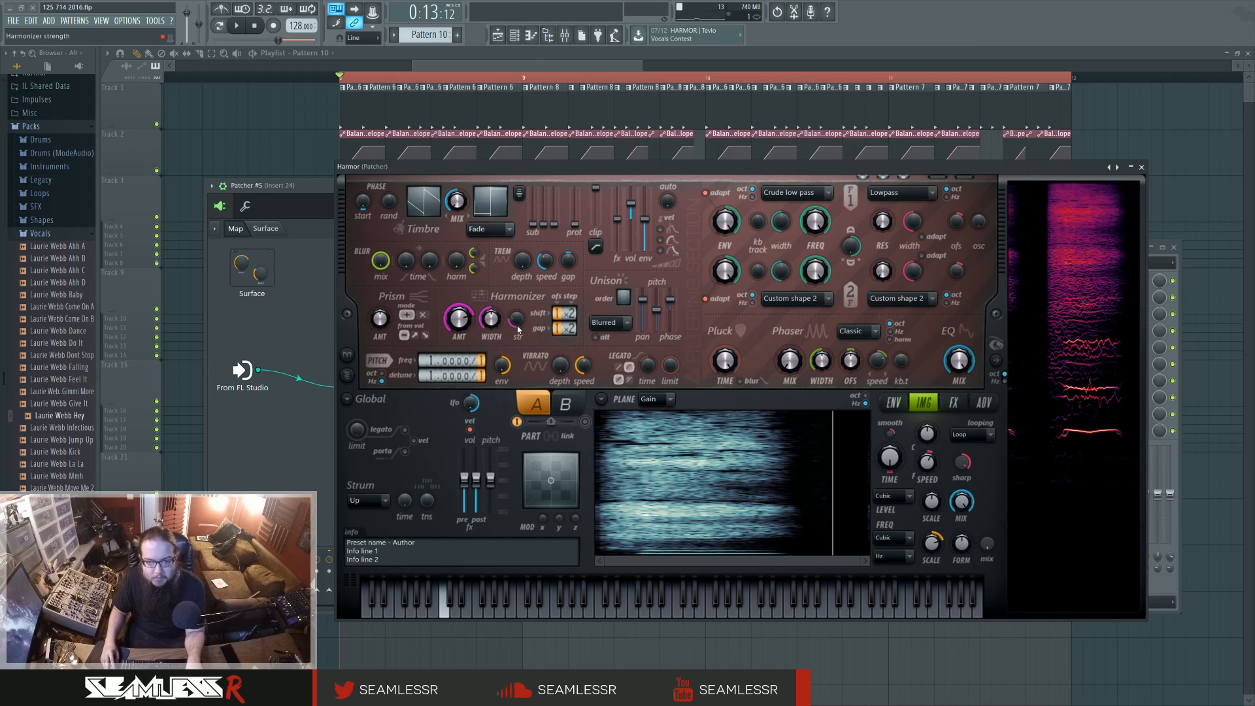
{"action": "right_click", "coordinate": [567, 328]}
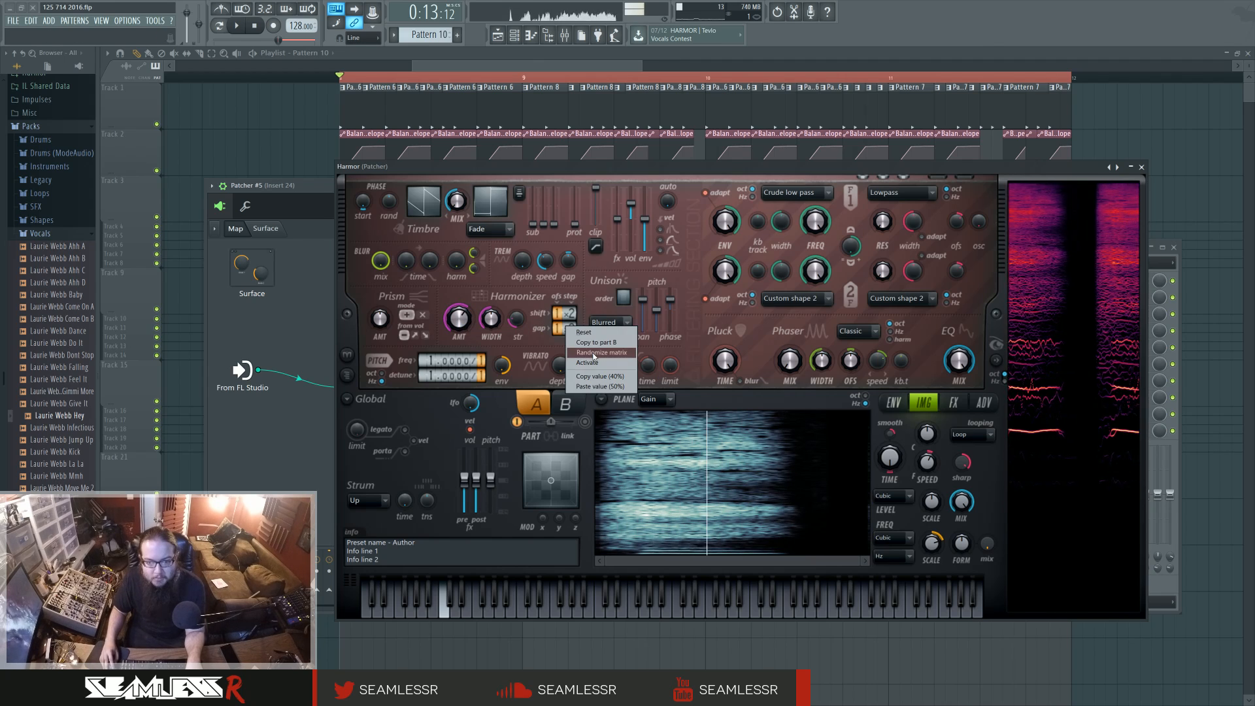
{"action": "left_click", "coordinate": [578, 333]}
{"action": "left_click_drag", "start_coordinate": [497, 319], "coordinate": [497, 328]}
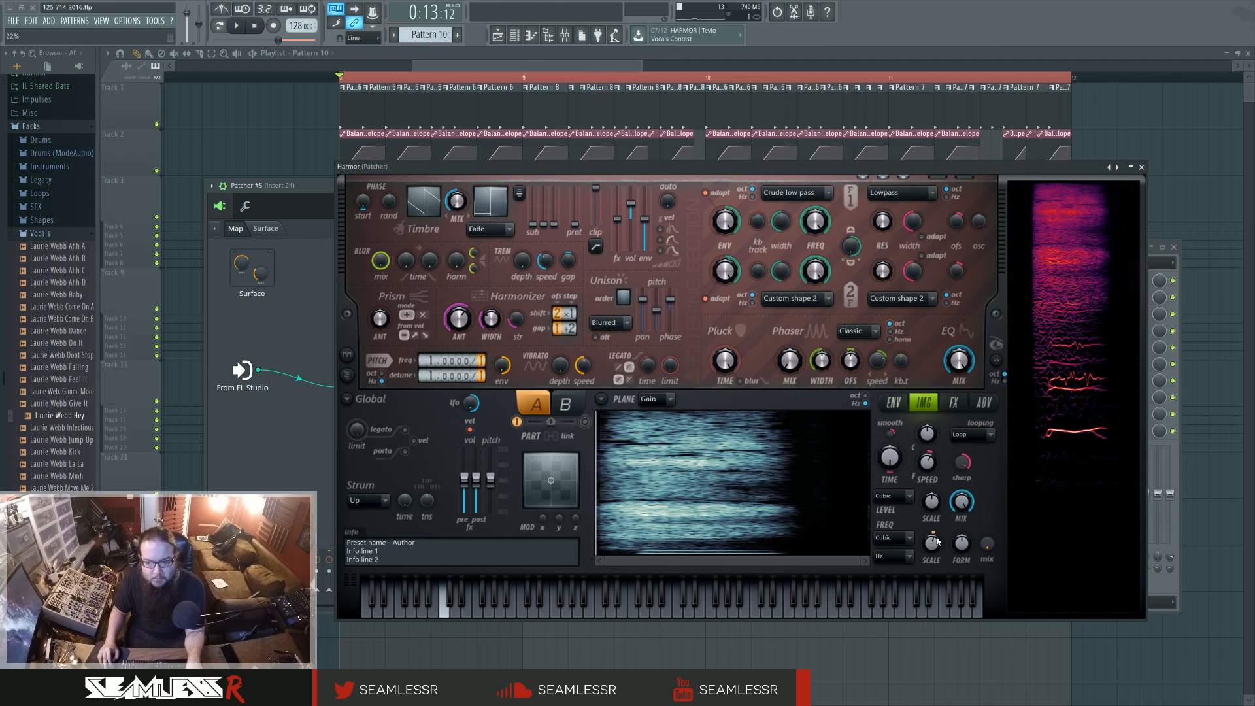
- Lower the image's frequency scale, switch on Harmor's delay and reverb, and close Harmor
{"action": "left_click_drag", "start_coordinate": [929, 550], "coordinate": [933, 553]}
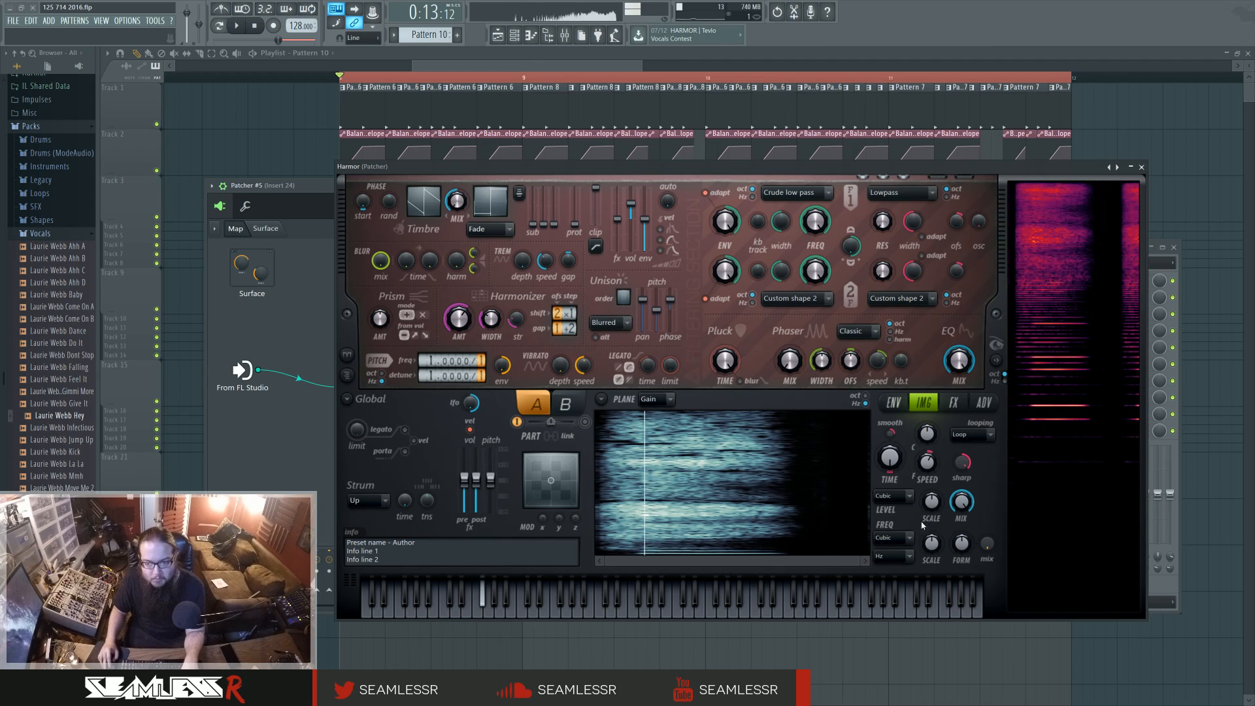
{"action": "left_click", "coordinate": [953, 402]}
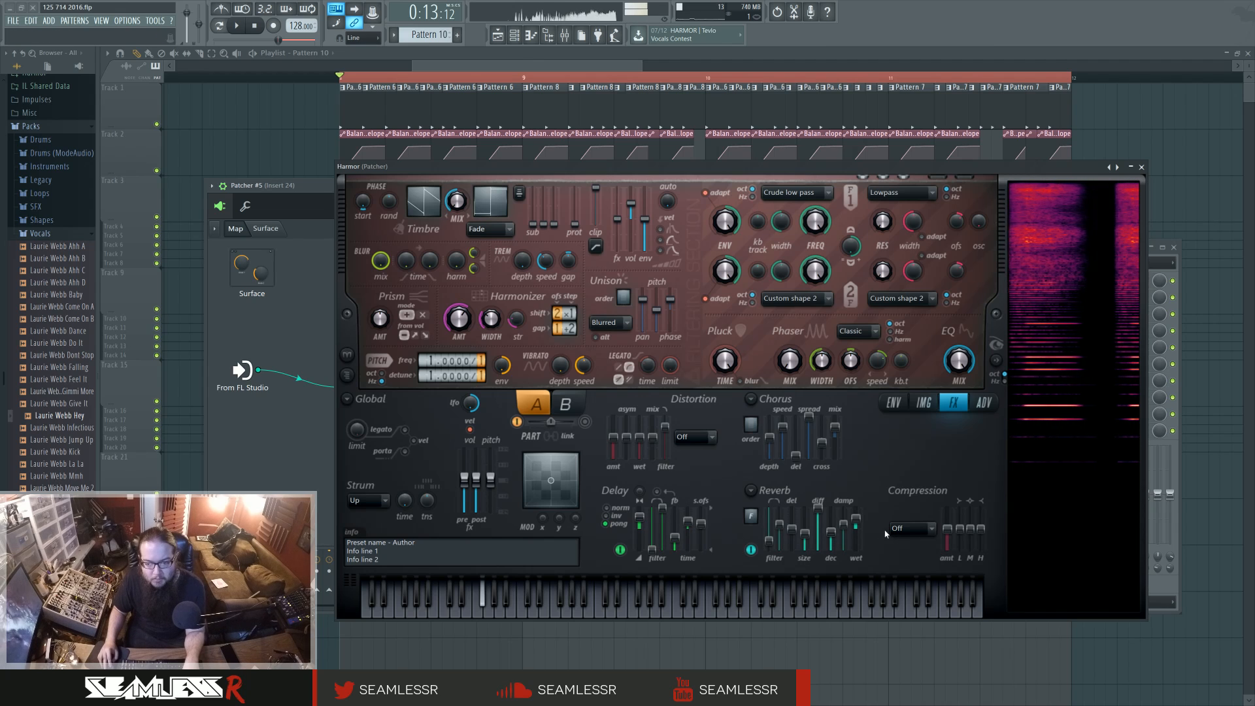
{"action": "left_click", "coordinate": [1143, 168]}
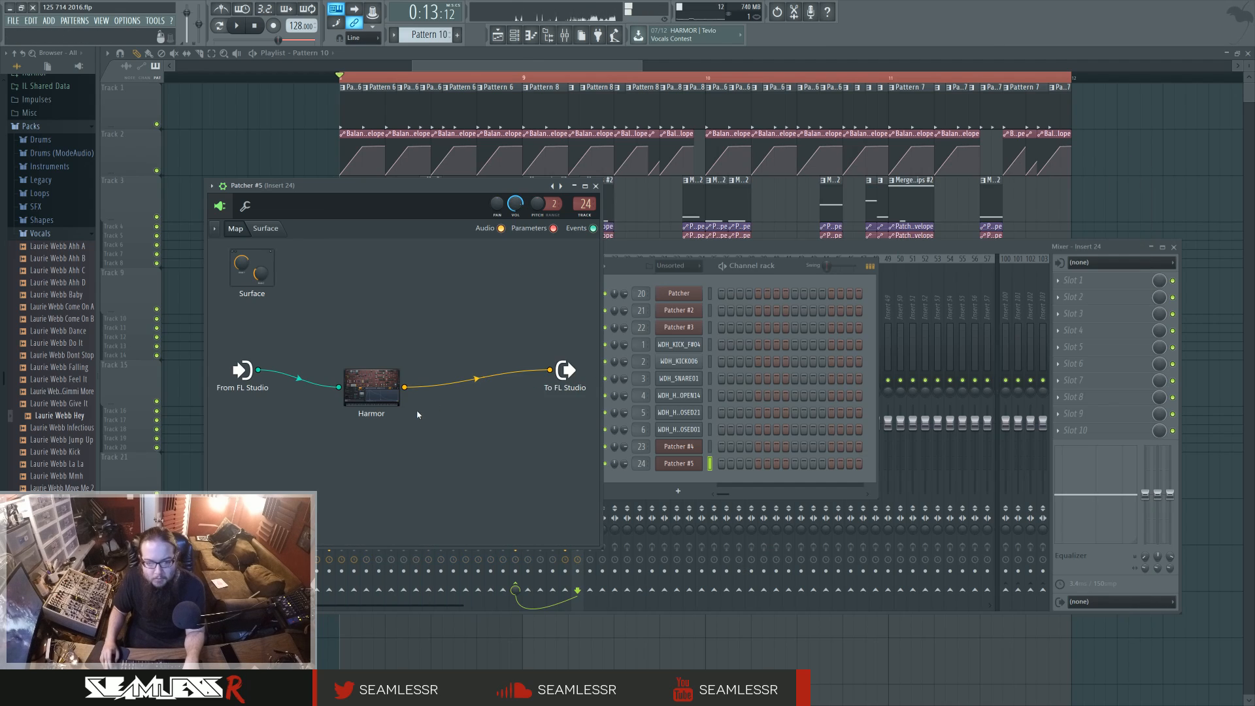
- Insert ValhallaShimmer after Harmor in the Patcher #5 map and place its open window below the nodes
{"action": "key", "text": "F8"}
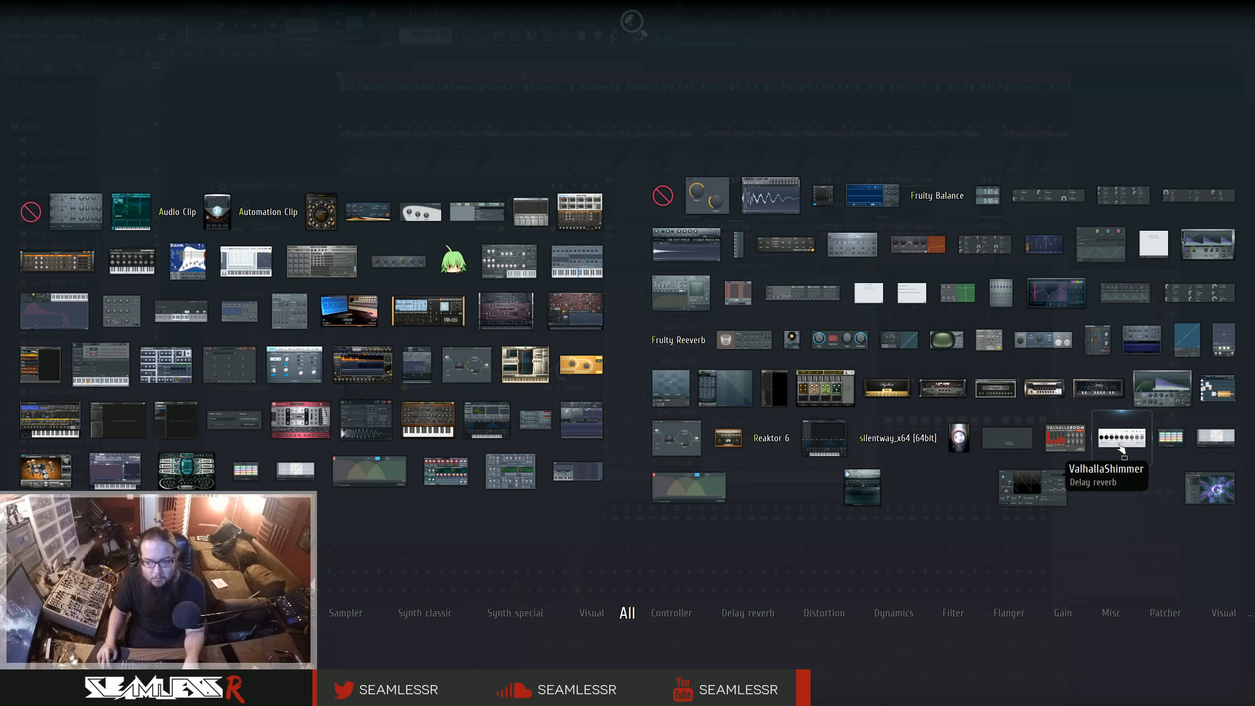
{"action": "left_click_drag", "start_coordinate": [1121, 448], "coordinate": [454, 390]}
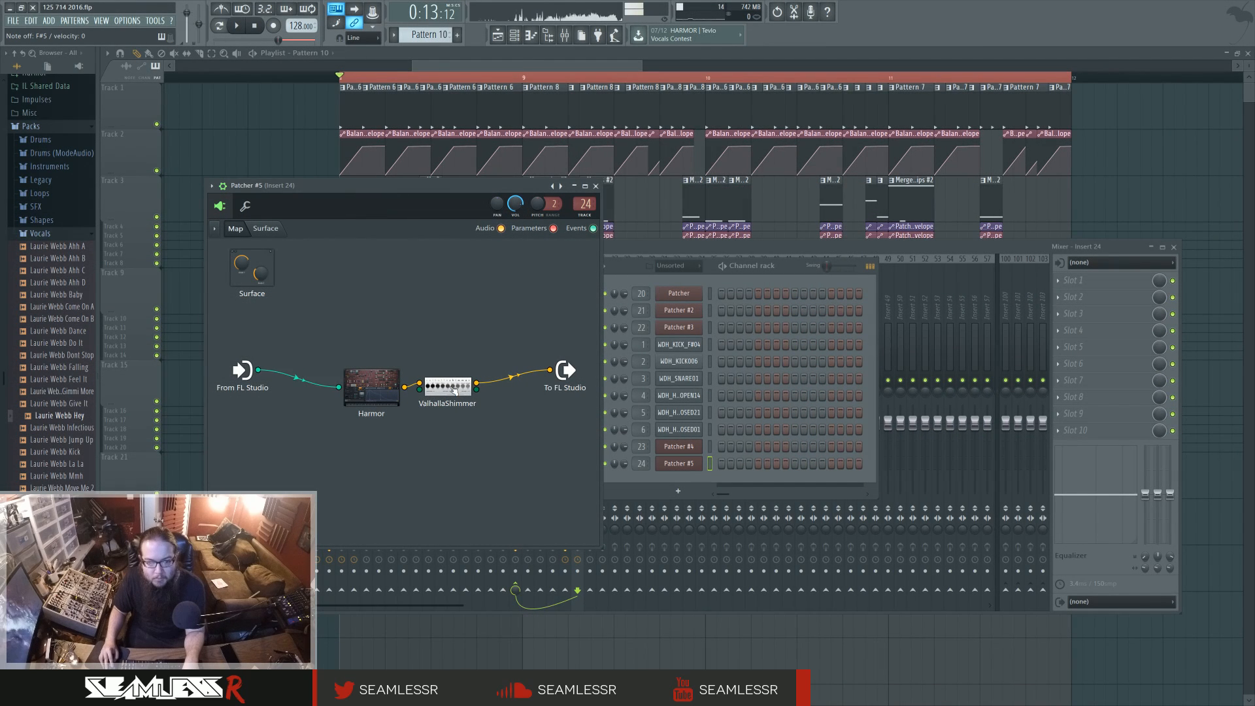
{"action": "left_click_drag", "start_coordinate": [264, 134], "coordinate": [544, 403]}
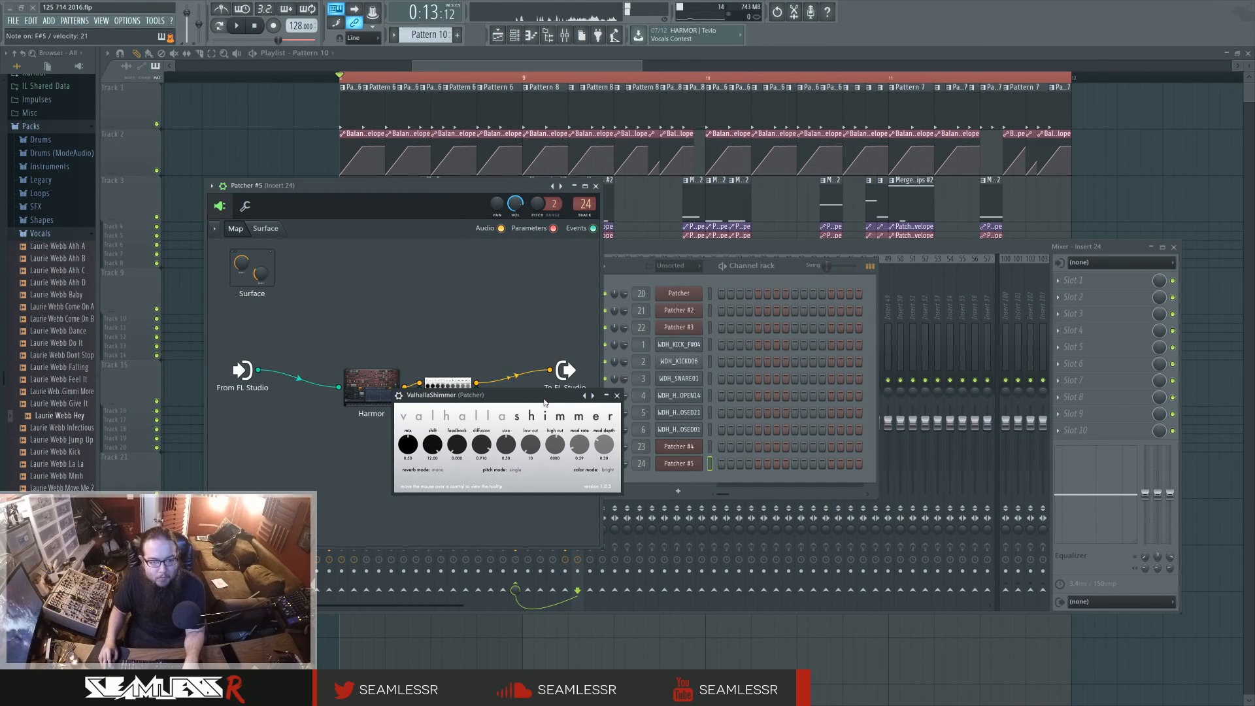
- Map Harmor's prism amount to the unison index with a full-range rising ramp, raise the unison pan, and close Harmor
{"action": "left_click", "coordinate": [380, 383]}
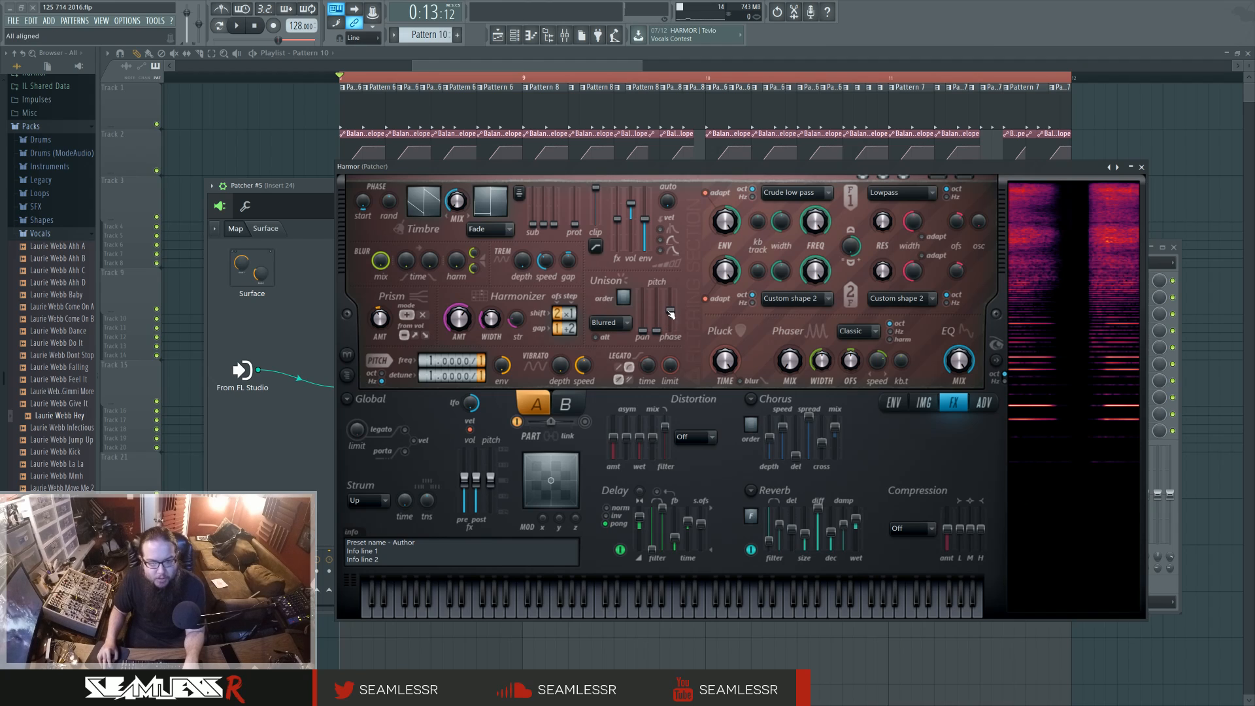
{"action": "right_click", "coordinate": [378, 317]}
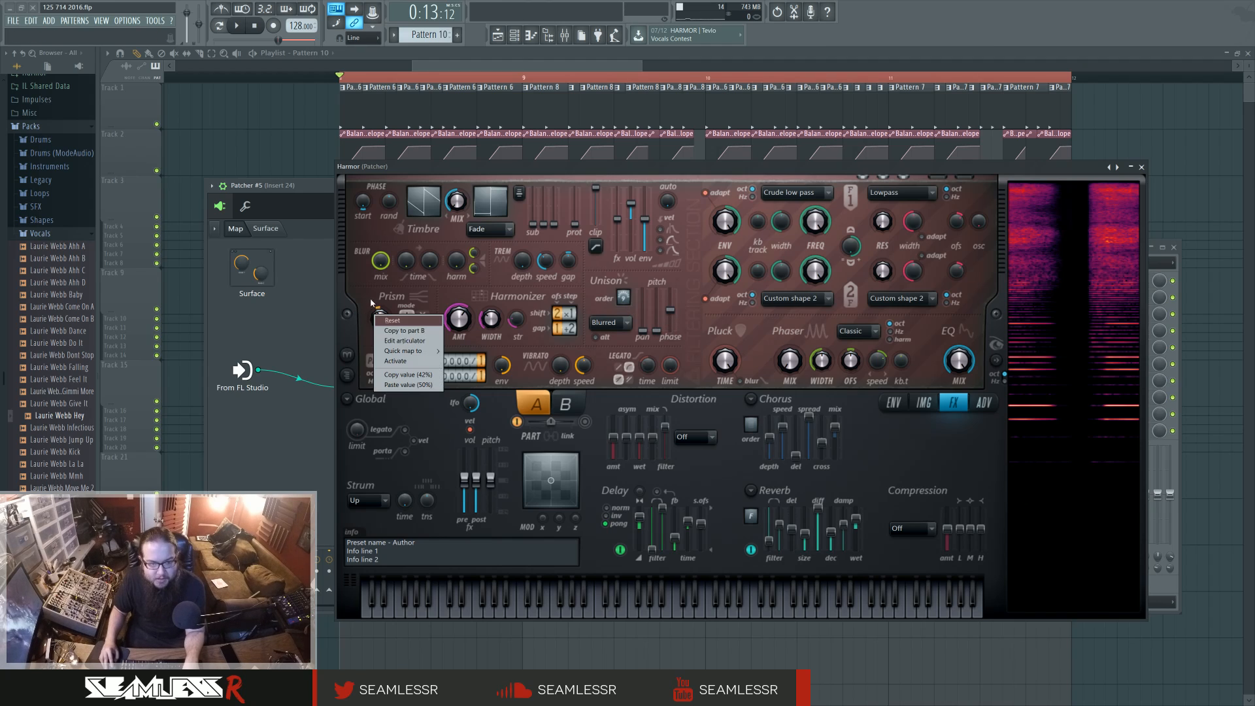
{"action": "left_click", "coordinate": [400, 321]}
{"action": "left_click", "coordinate": [813, 400]}
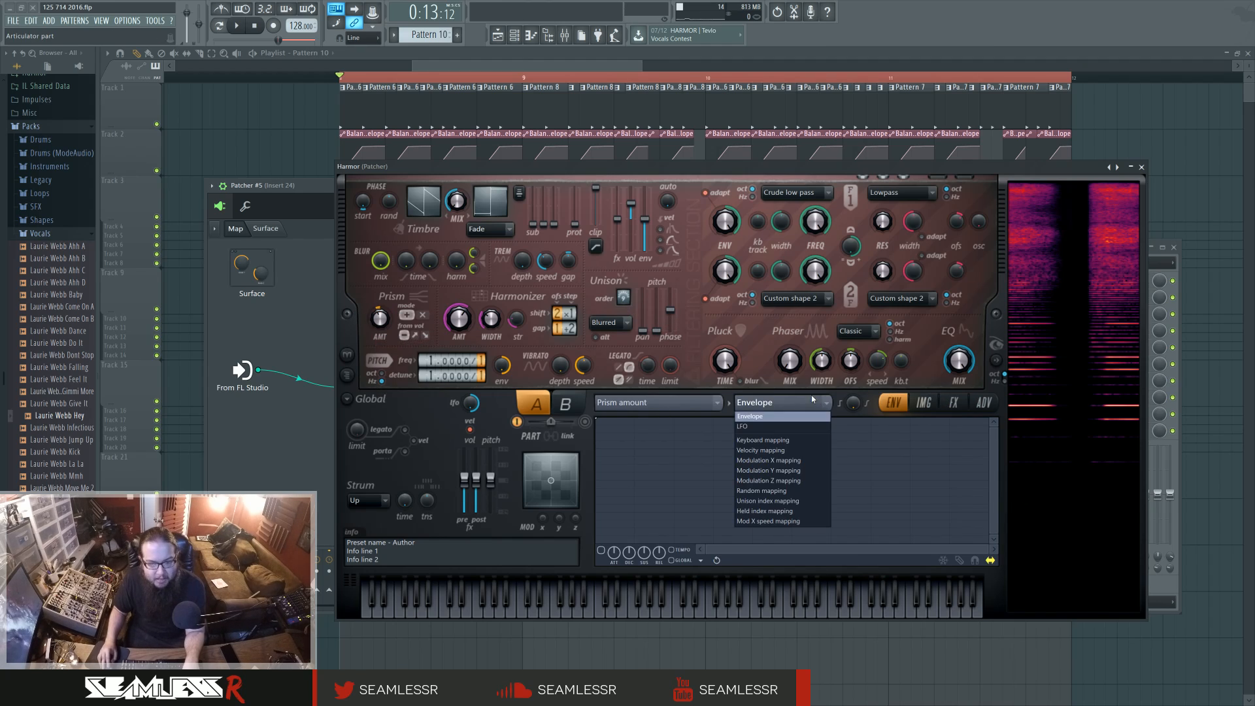
{"action": "left_click", "coordinate": [787, 502]}
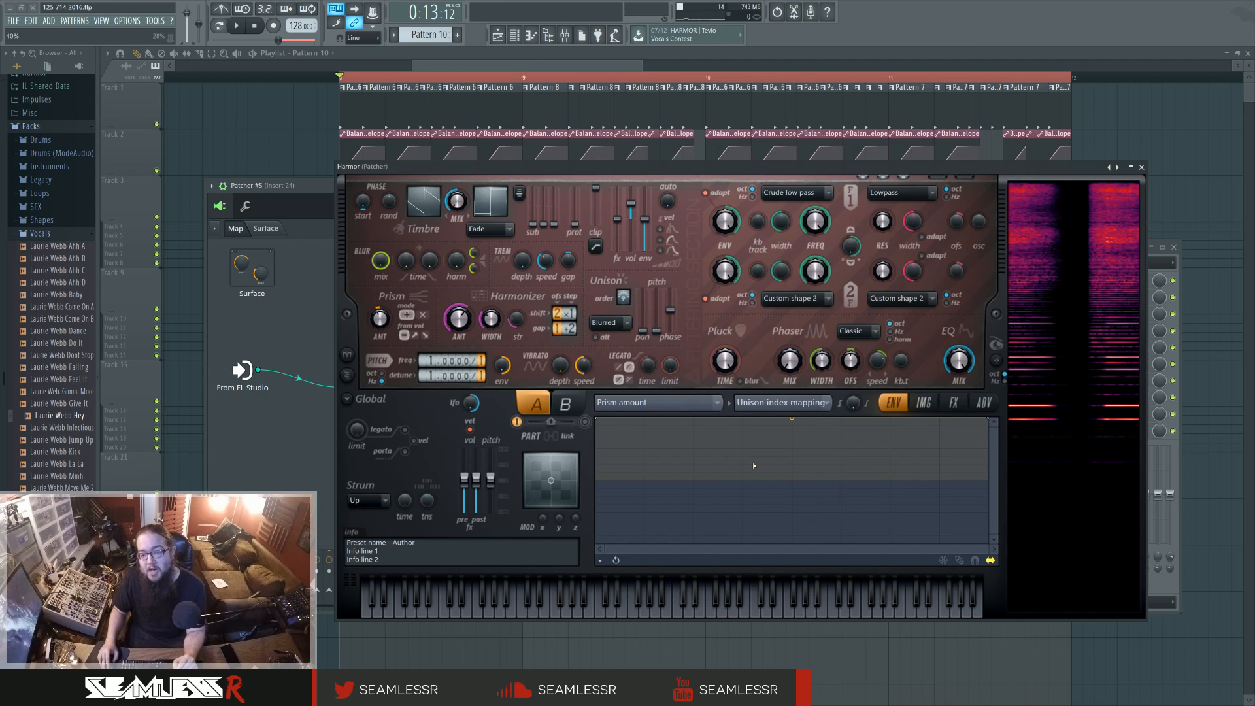
{"action": "left_click_drag", "start_coordinate": [596, 419], "coordinate": [597, 544]}
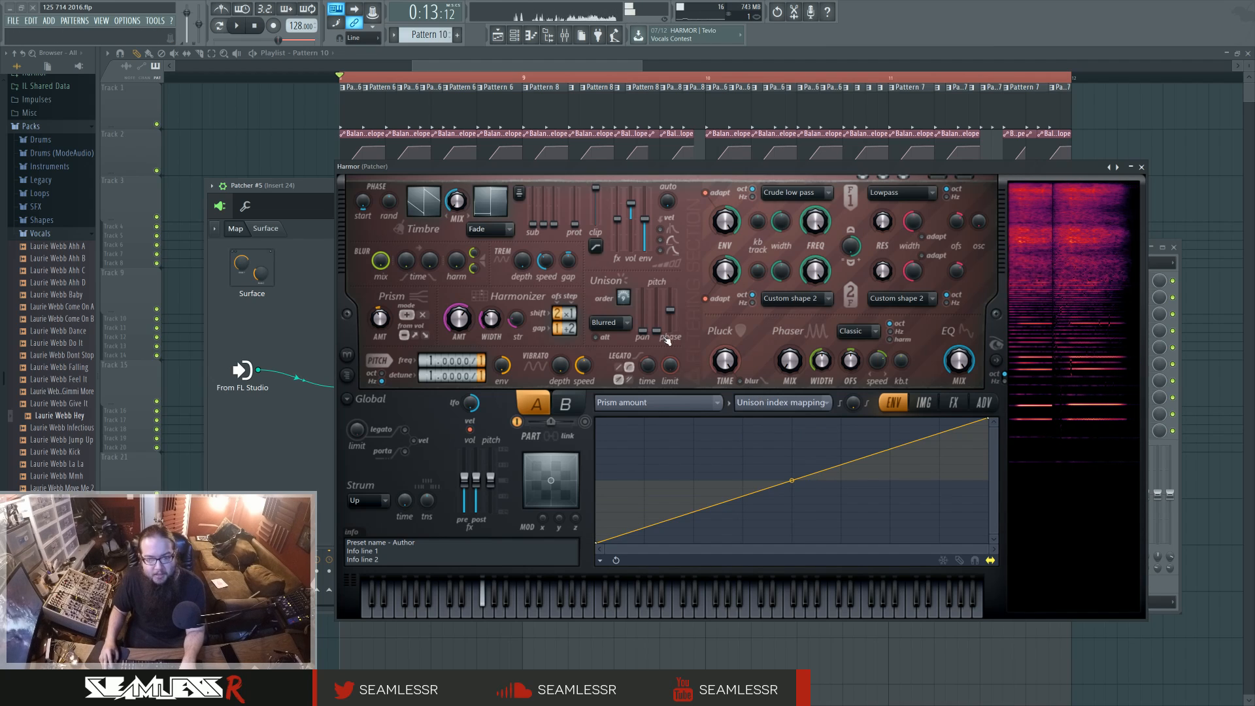
{"action": "left_click_drag", "start_coordinate": [644, 330], "coordinate": [648, 290]}
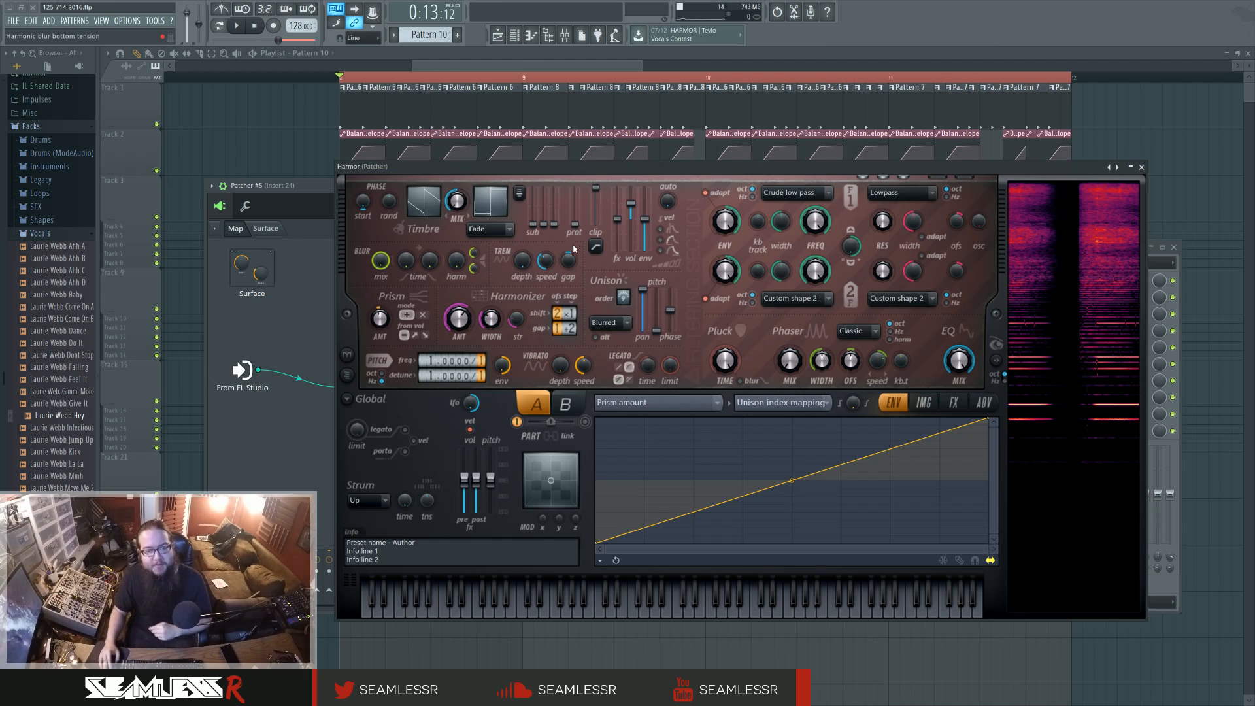
{"action": "left_click", "coordinate": [1143, 167]}
- Insert Maximus after ValhallaShimmer with a raised master curve and adjusted release, and widen the Patcher #5 window
{"action": "key", "text": "F8"}
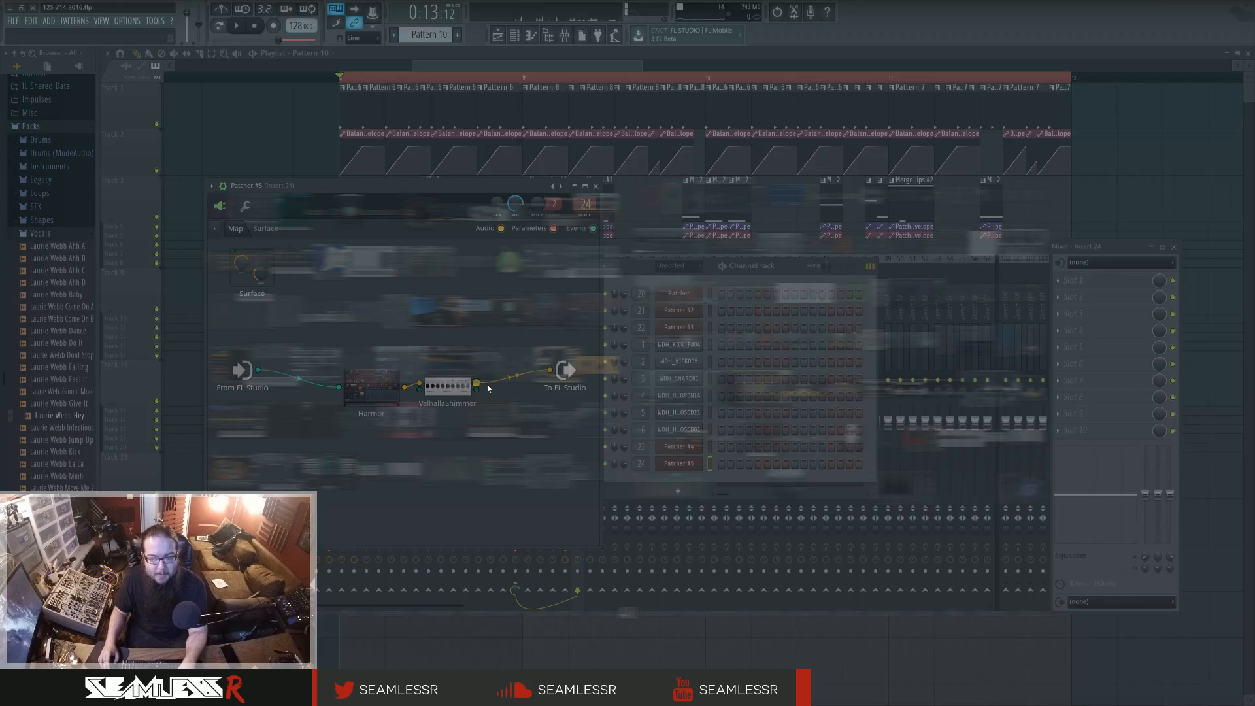
{"action": "left_click_drag", "start_coordinate": [1156, 387], "coordinate": [541, 383]}
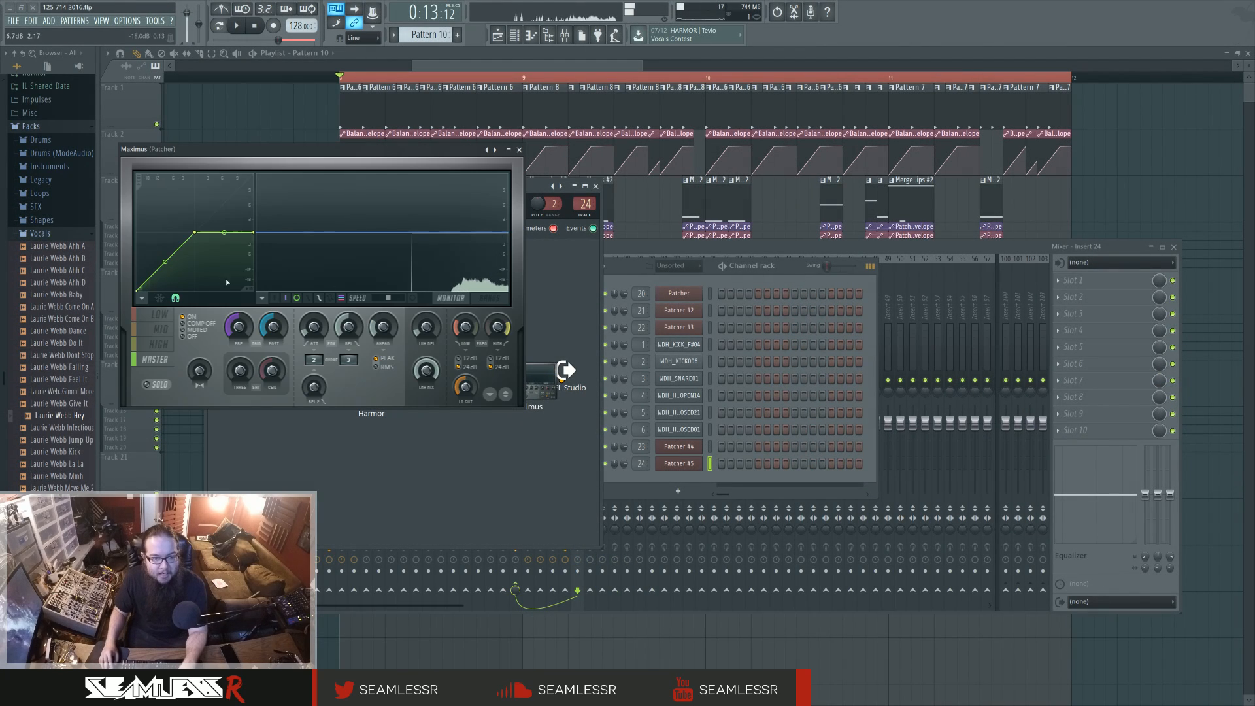
{"action": "left_click_drag", "start_coordinate": [164, 260], "coordinate": [165, 236]}
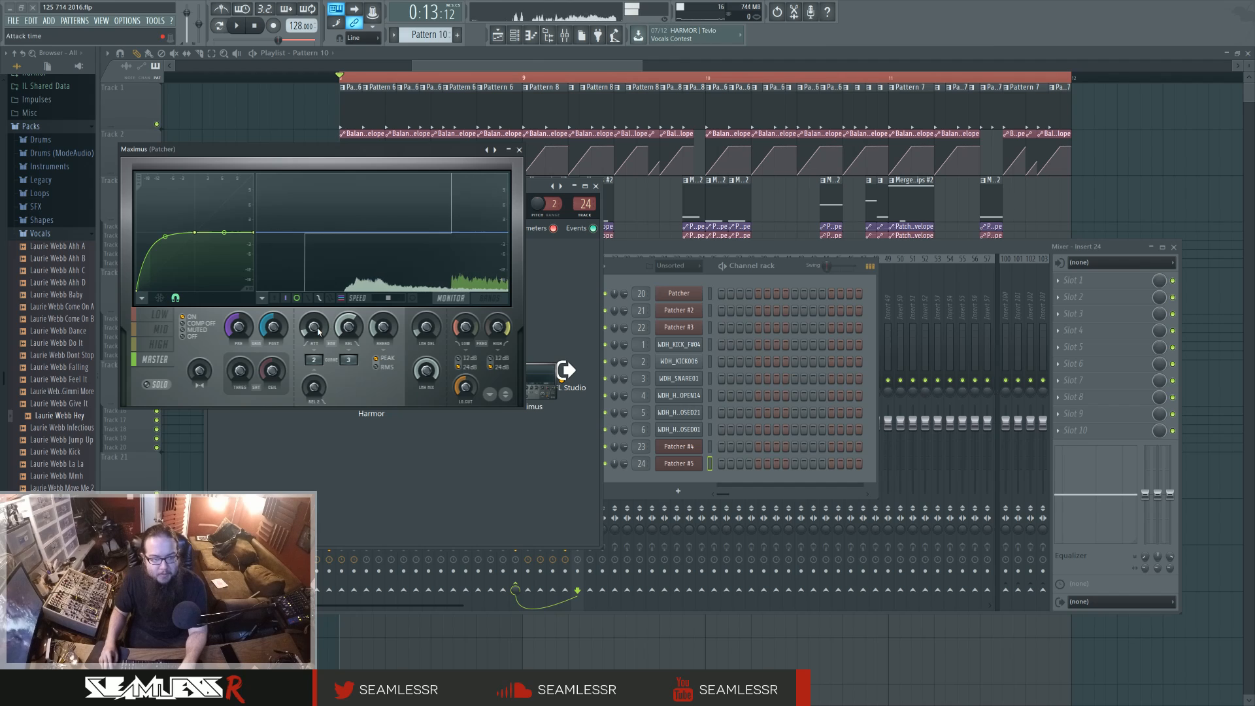
{"action": "left_click_drag", "start_coordinate": [352, 332], "coordinate": [358, 324]}
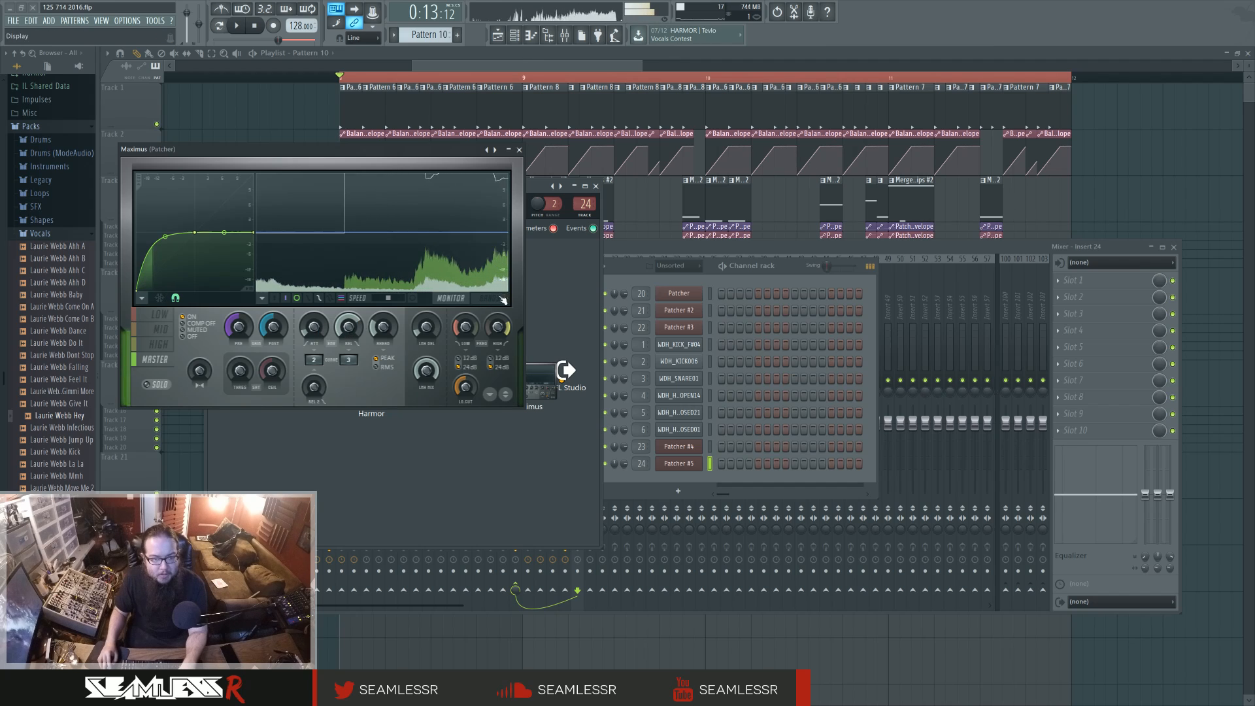
{"action": "left_click", "coordinate": [576, 431]}
{"action": "left_click_drag", "start_coordinate": [600, 548], "coordinate": [777, 557]}
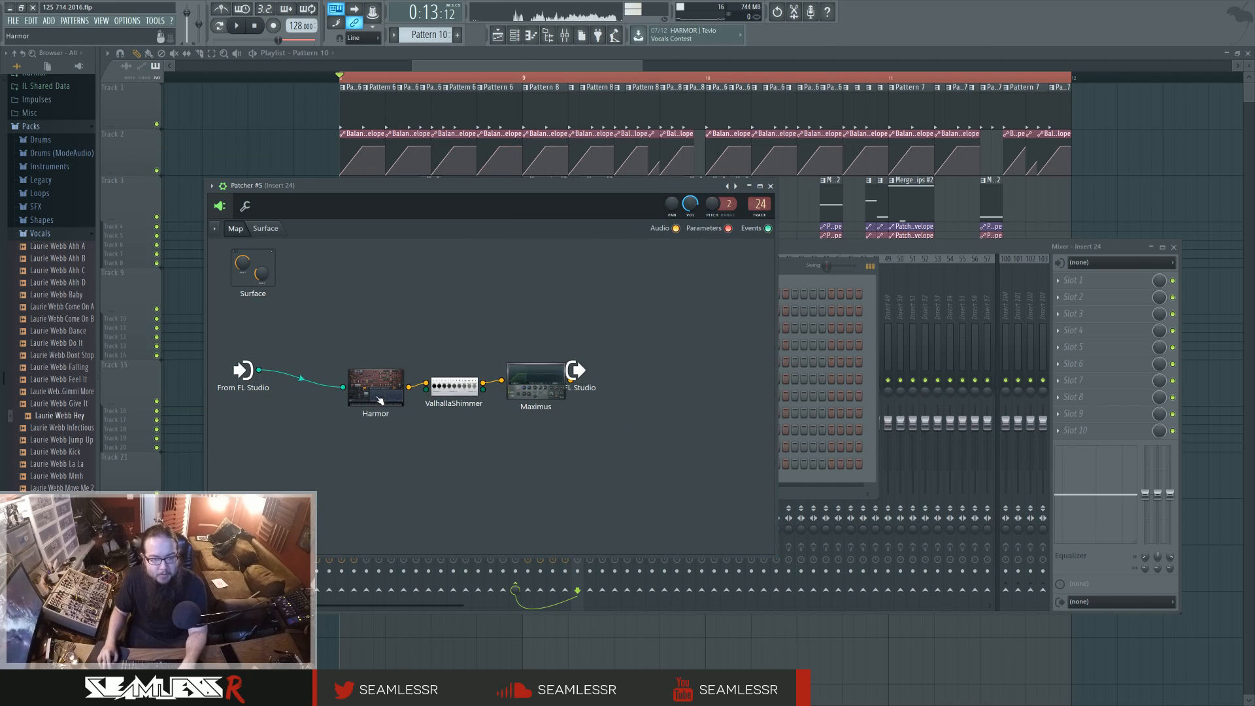
- Add and enable an envelope on Harmor's image fine speed that falls in a straight line from maximum to the middle level
{"action": "double_click", "coordinate": [371, 387]}
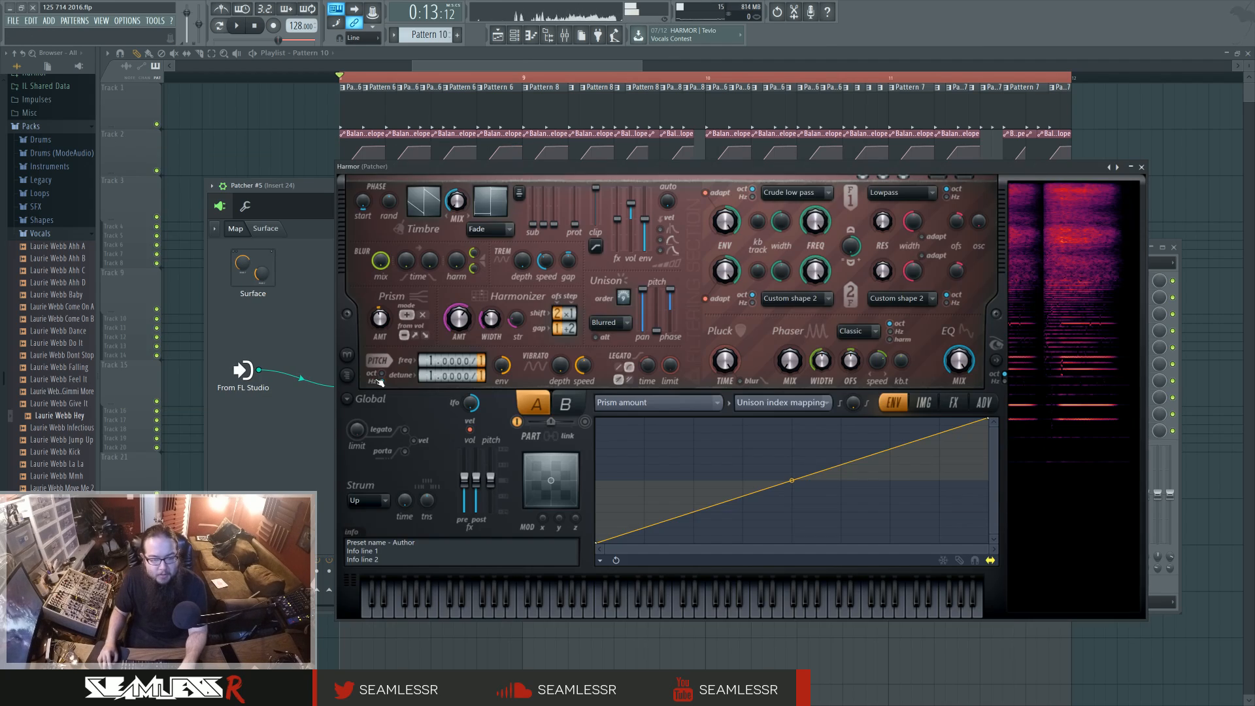
{"action": "left_click", "coordinate": [932, 408]}
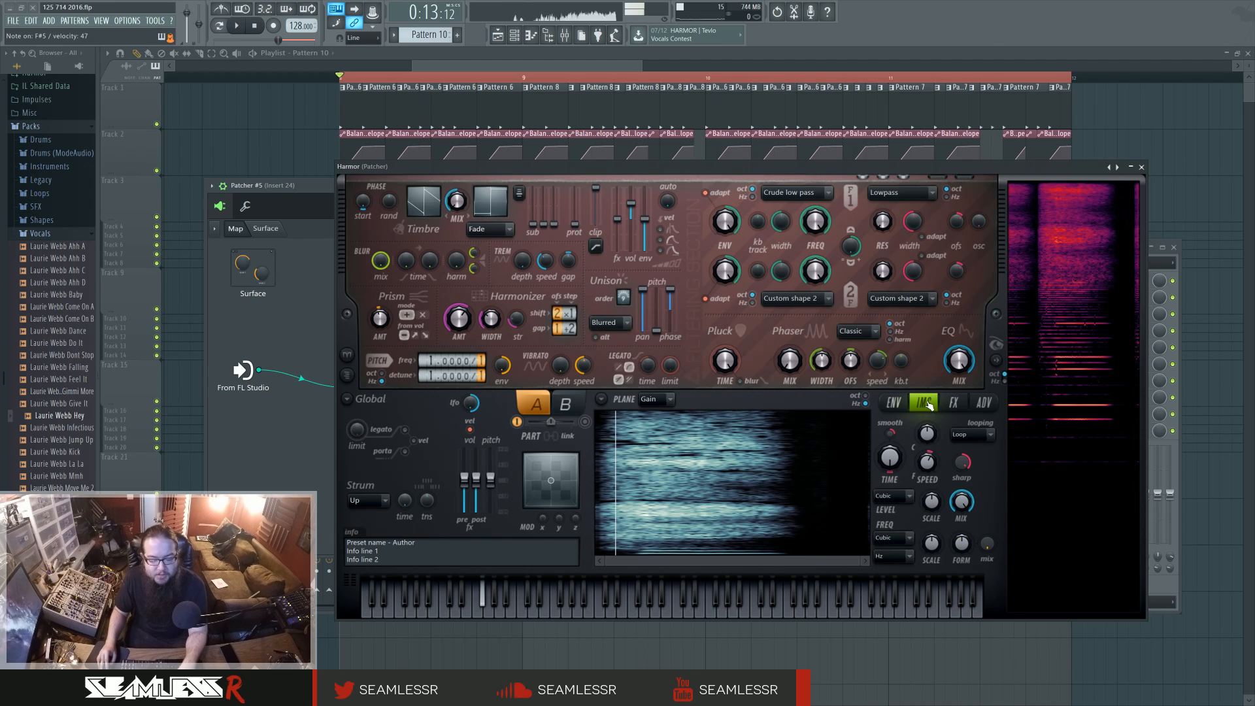
{"action": "right_click", "coordinate": [924, 467]}
{"action": "left_click", "coordinate": [963, 510]}
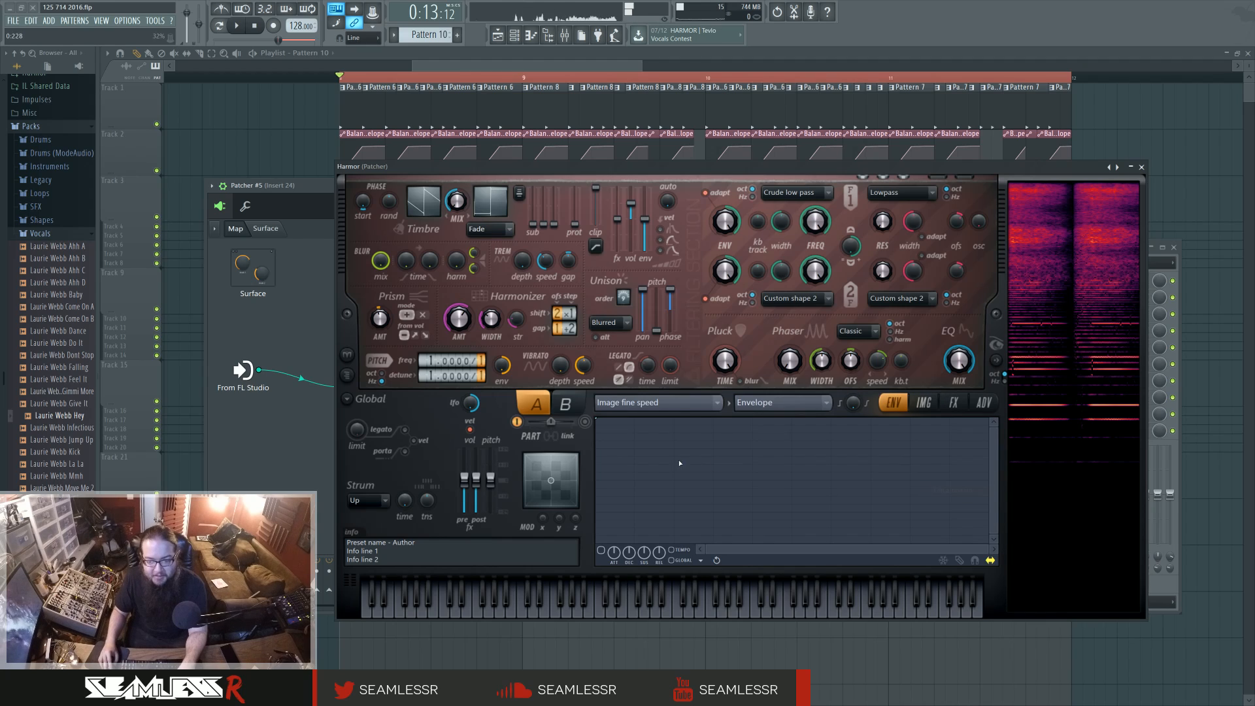
{"action": "right_click", "coordinate": [757, 479]}
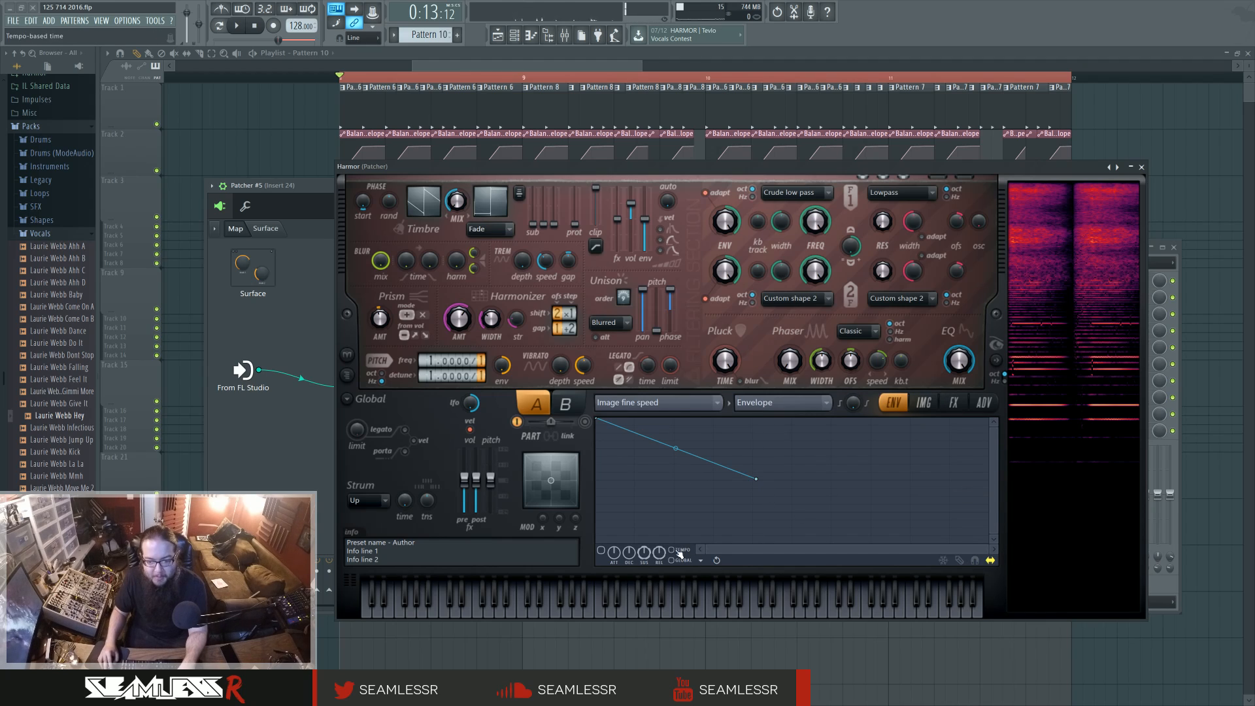
{"action": "left_click", "coordinate": [601, 550]}
{"action": "left_click_drag", "start_coordinate": [756, 480], "coordinate": [753, 481]}
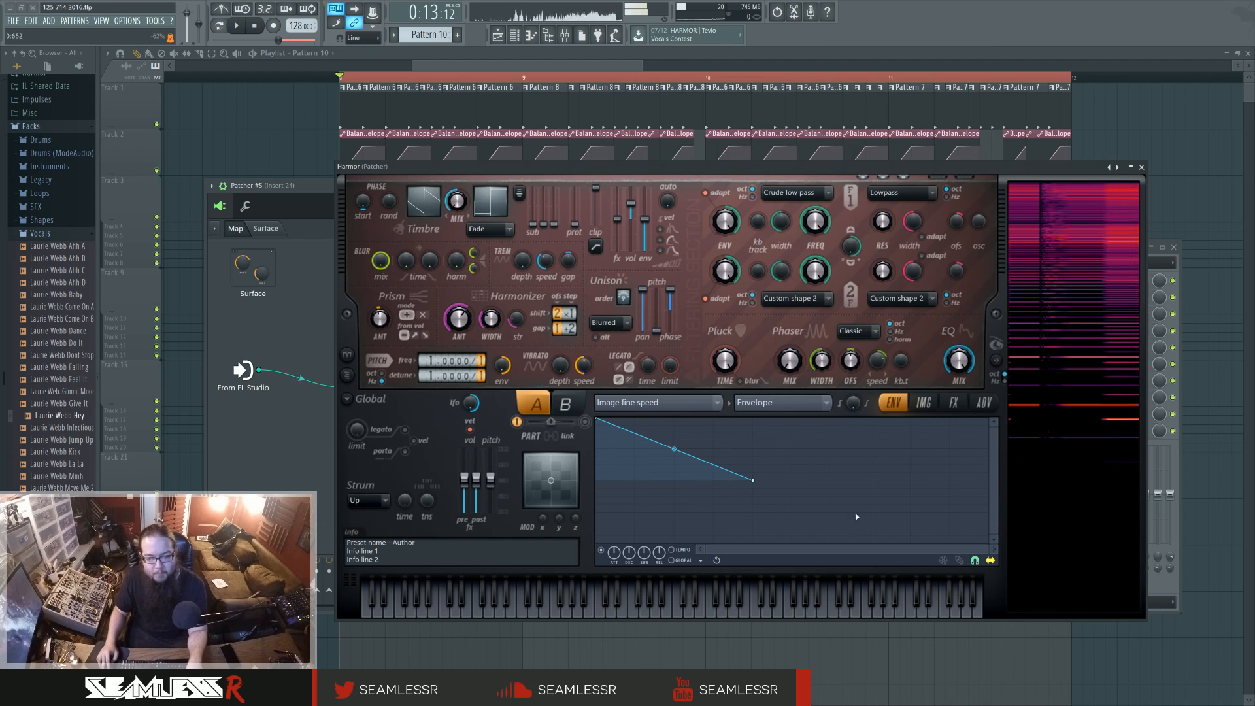
- Bend the image fine speed envelope upward and move its end point well out along the time axis for a slower fall
{"action": "left_click", "coordinate": [935, 405]}
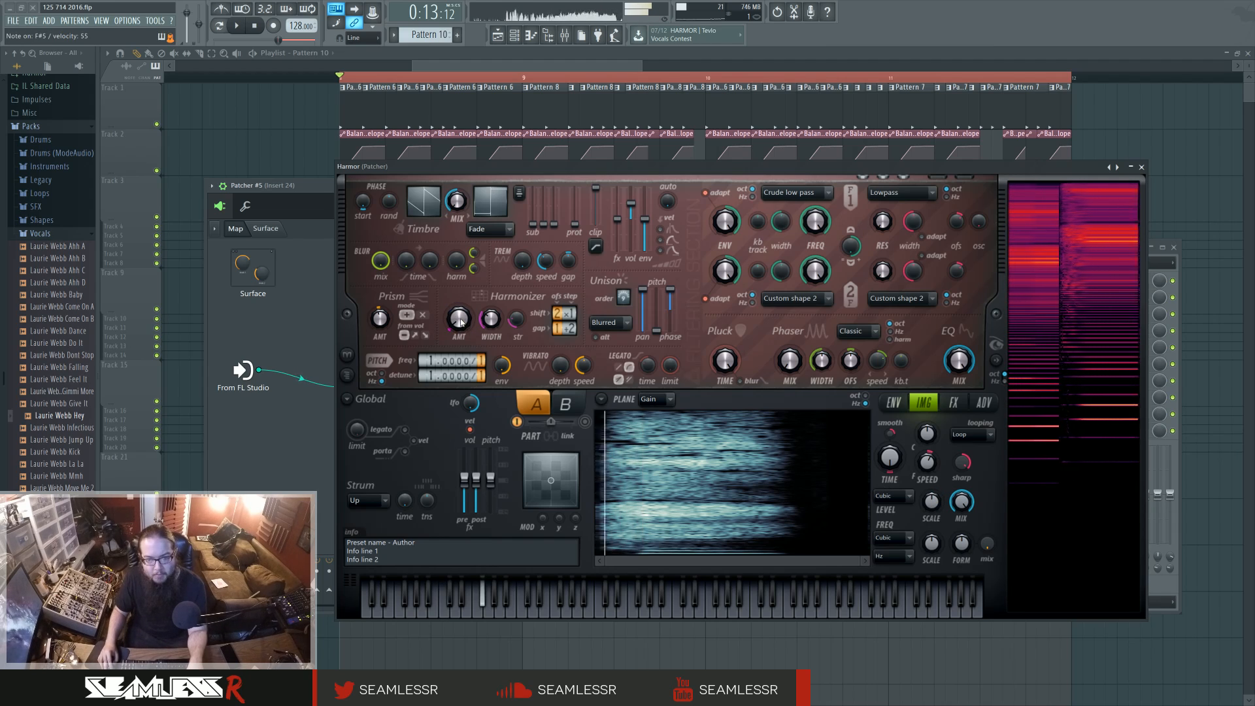
{"action": "right_click", "coordinate": [937, 465]}
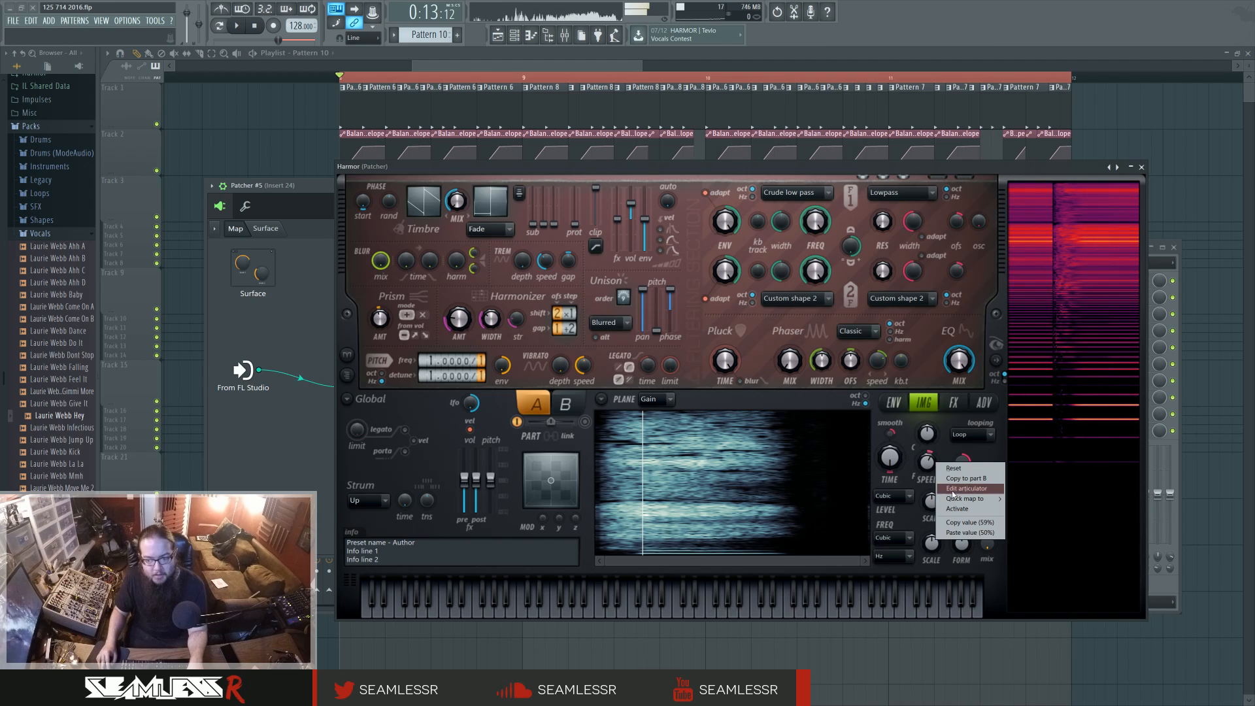
{"action": "left_click", "coordinate": [965, 491]}
{"action": "left_click_drag", "start_coordinate": [756, 479], "coordinate": [832, 479]}
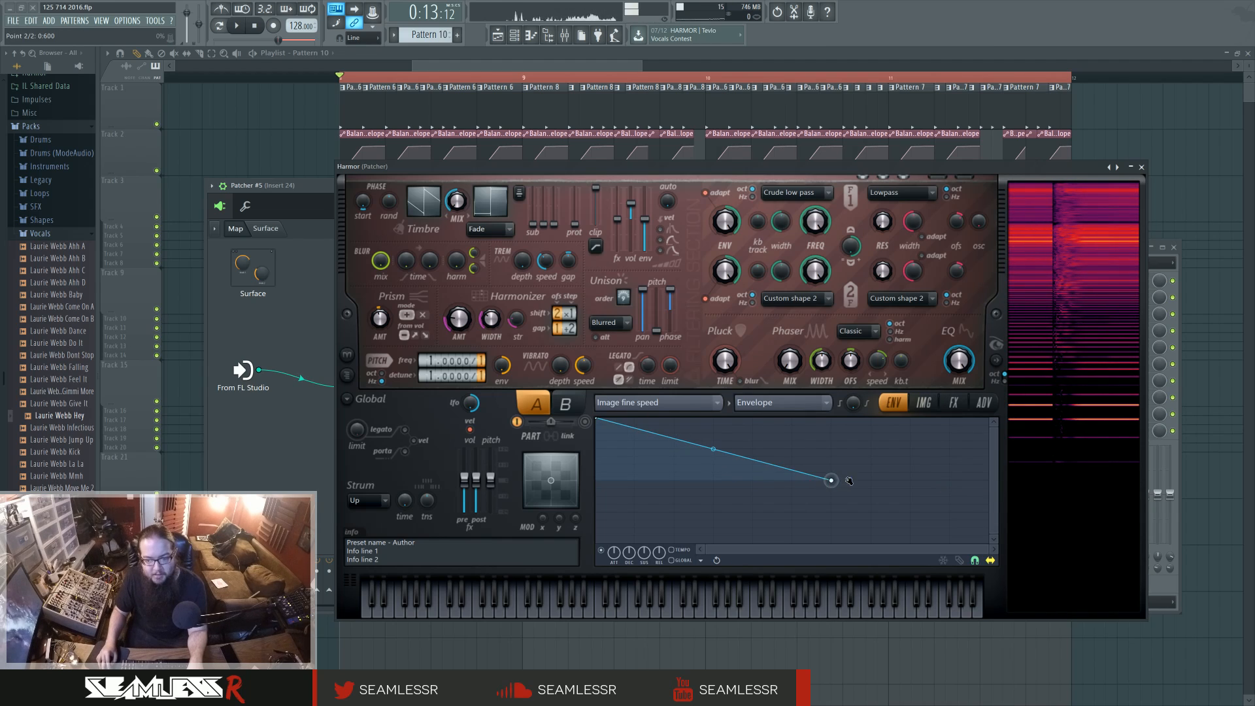
{"action": "left_click_drag", "start_coordinate": [713, 450], "coordinate": [713, 422]}
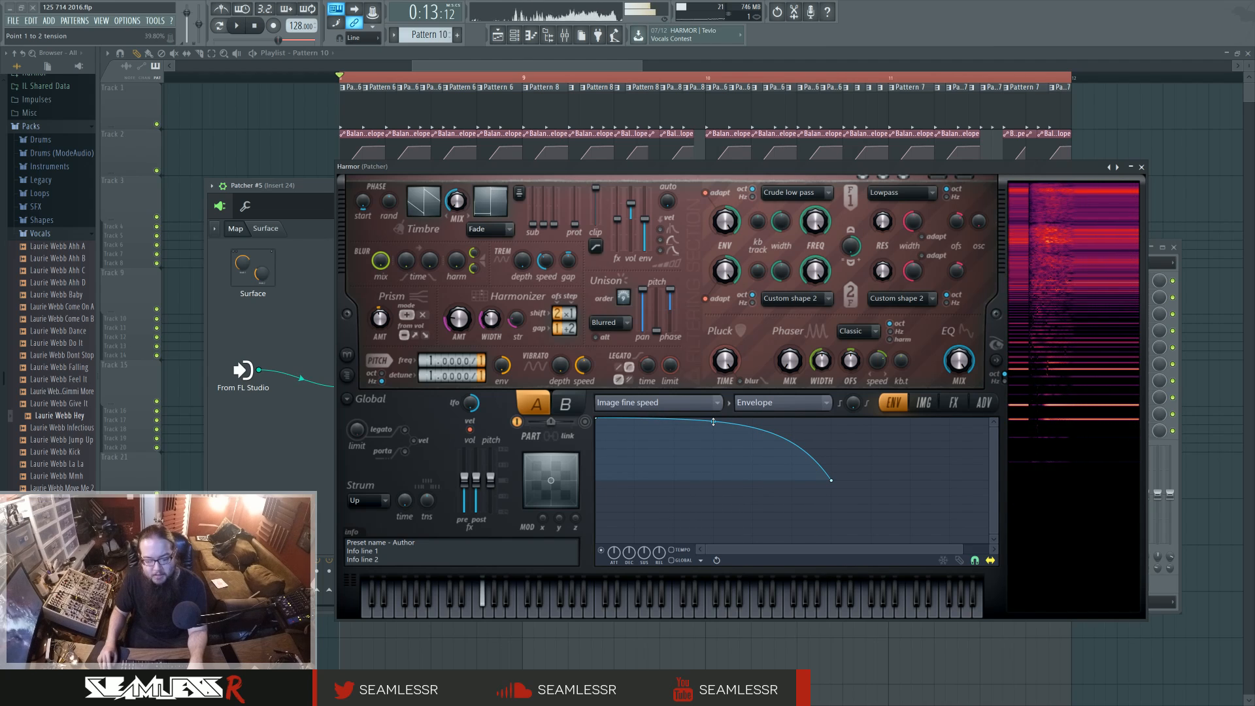
{"action": "key", "text": "q"}
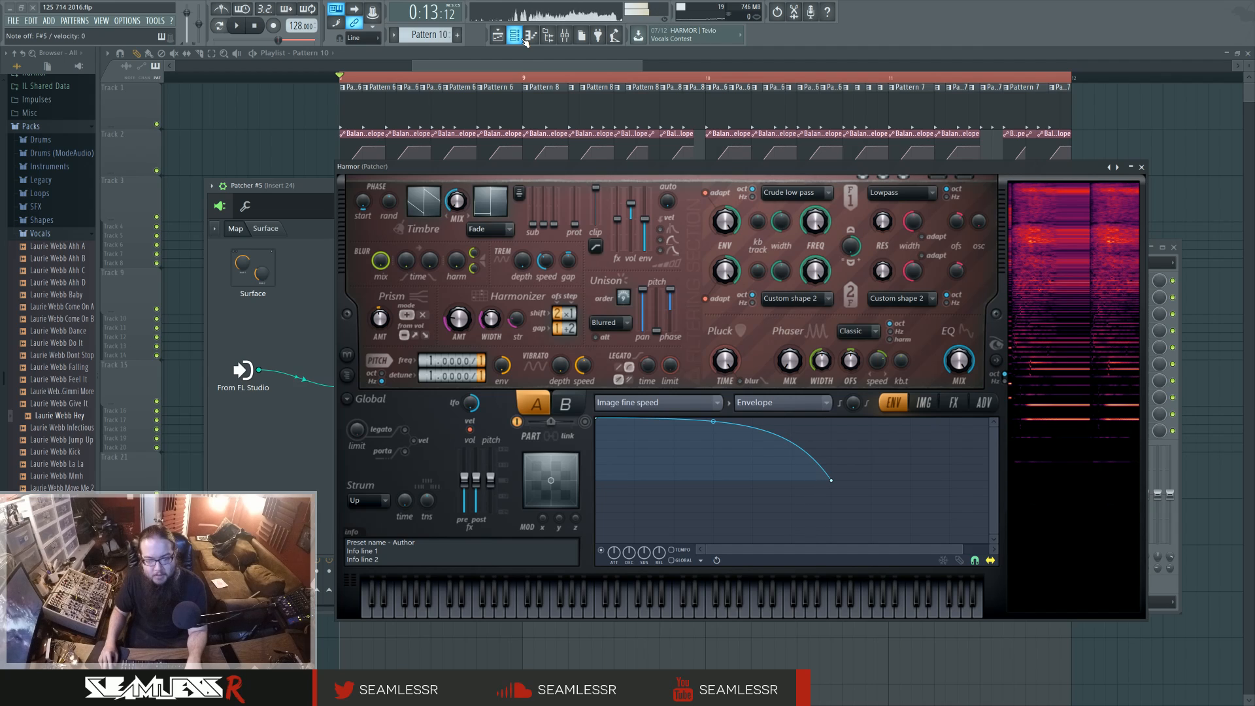
{"action": "left_click_drag", "start_coordinate": [831, 481], "coordinate": [995, 483]}
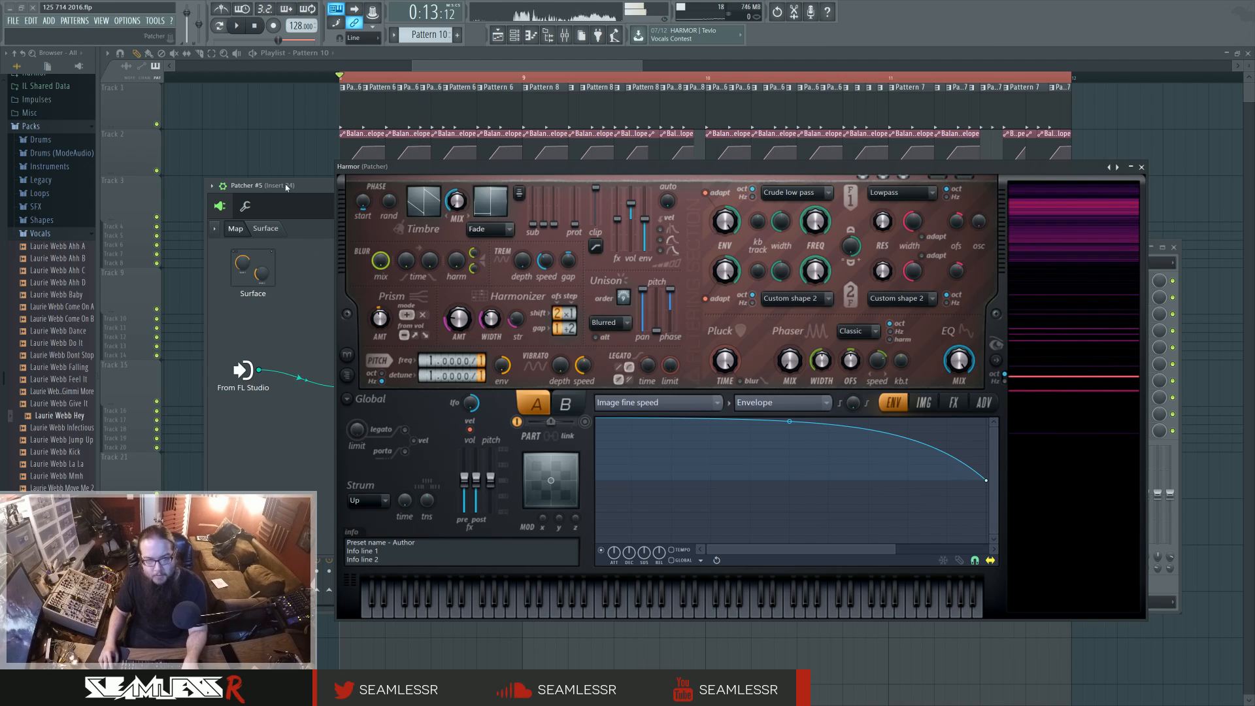
- View Harmor's effects and close it, adjust ValhallaShimmer's shift, feedback, diffusion and size, and close the Patcher #5 window
{"action": "left_click", "coordinate": [954, 402]}
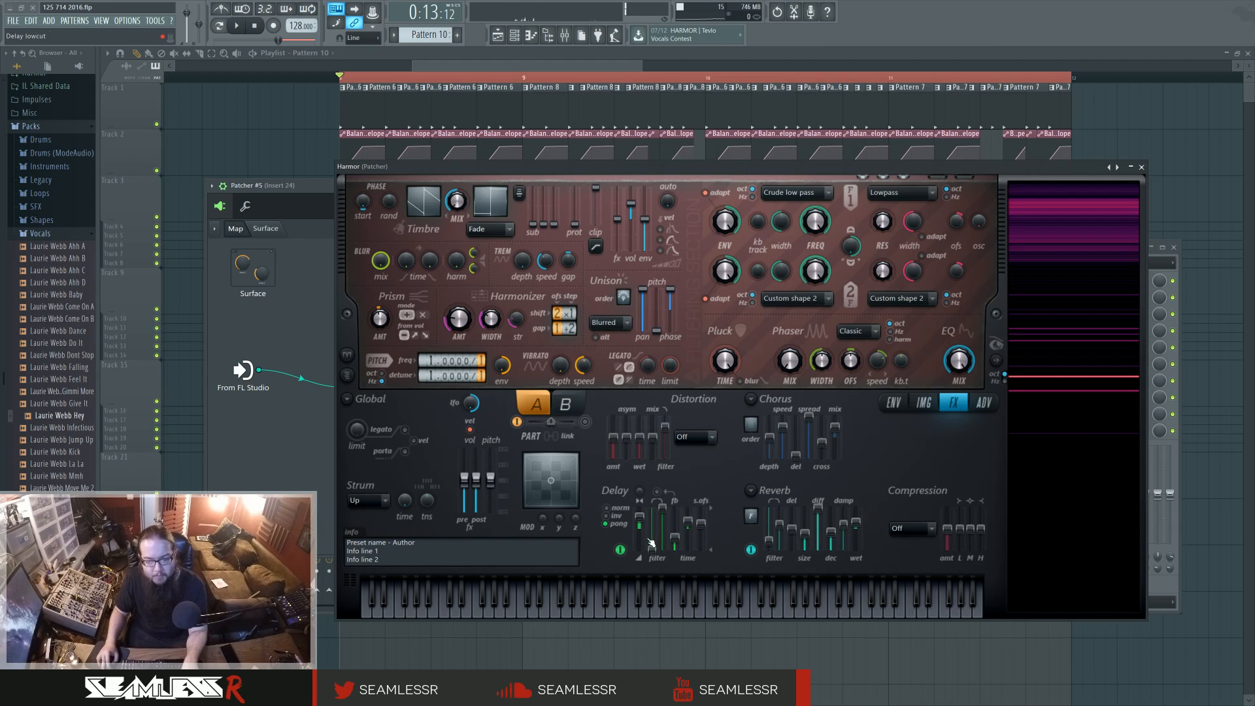
{"action": "left_click", "coordinate": [1142, 167]}
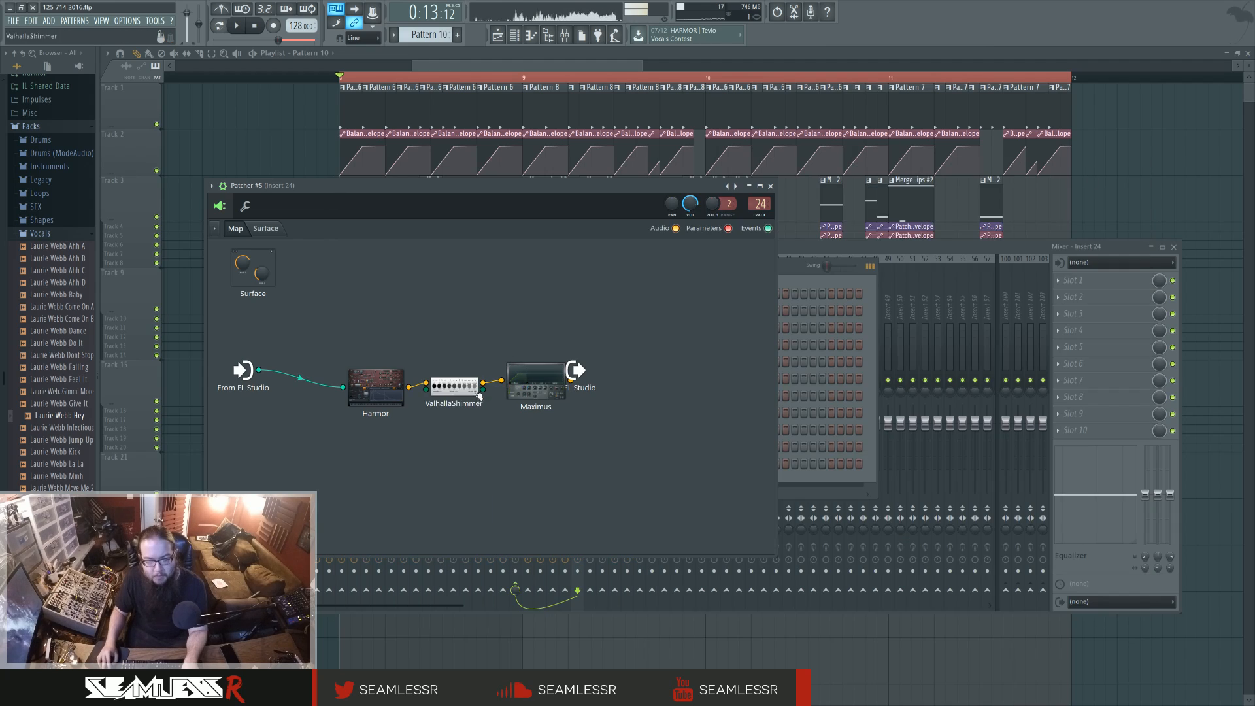
{"action": "double_click", "coordinate": [449, 395]}
{"action": "left_click_drag", "start_coordinate": [443, 451], "coordinate": [472, 417]}
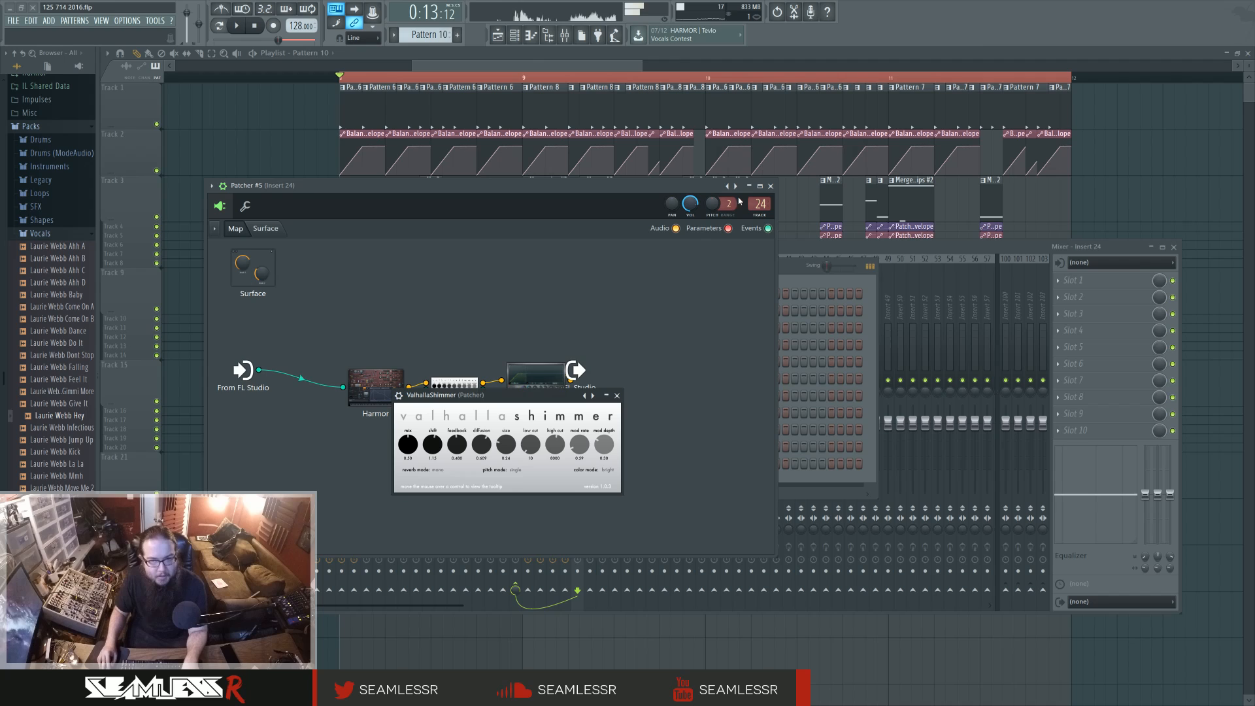
{"action": "left_click", "coordinate": [771, 187]}
- Draw a half-bar F#5 note at the start of Patcher #5's piano roll in Pattern 10
{"action": "right_click", "coordinate": [692, 465]}
{"action": "left_click", "coordinate": [725, 463]}
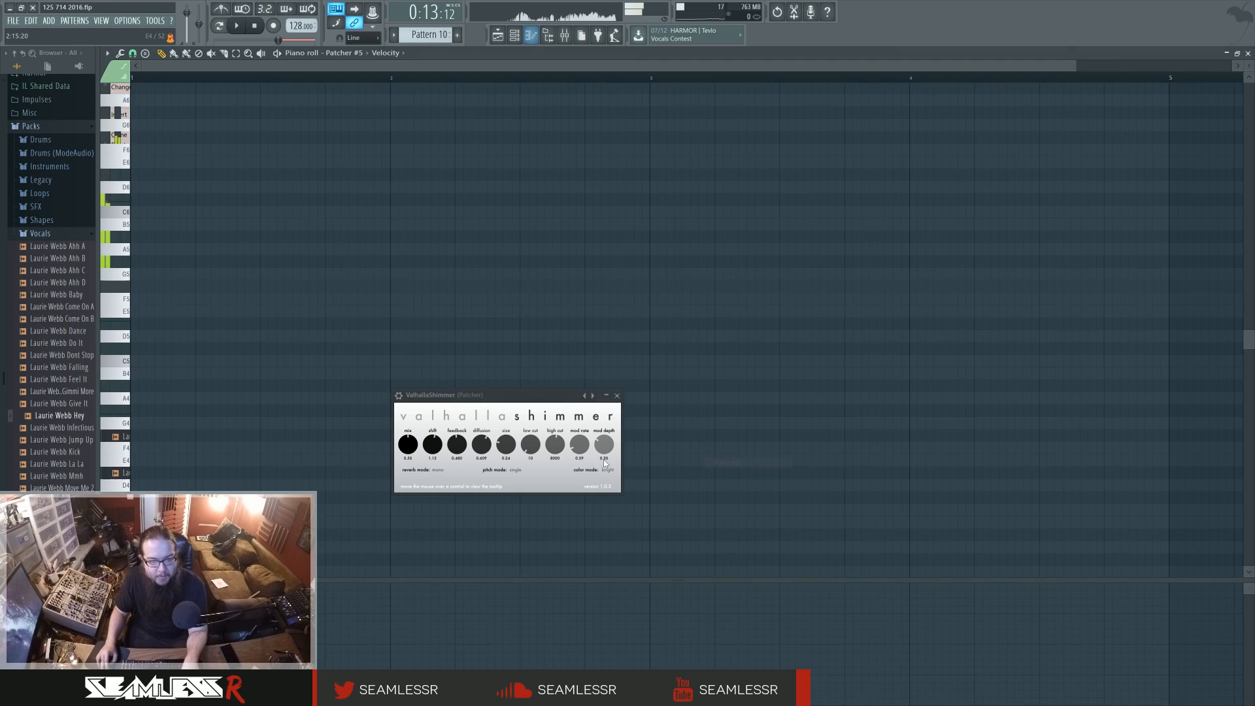
{"action": "scroll", "coordinate": [177, 323], "scroll_direction": "down", "scroll_amount": 3}
{"action": "left_click", "coordinate": [147, 249]}
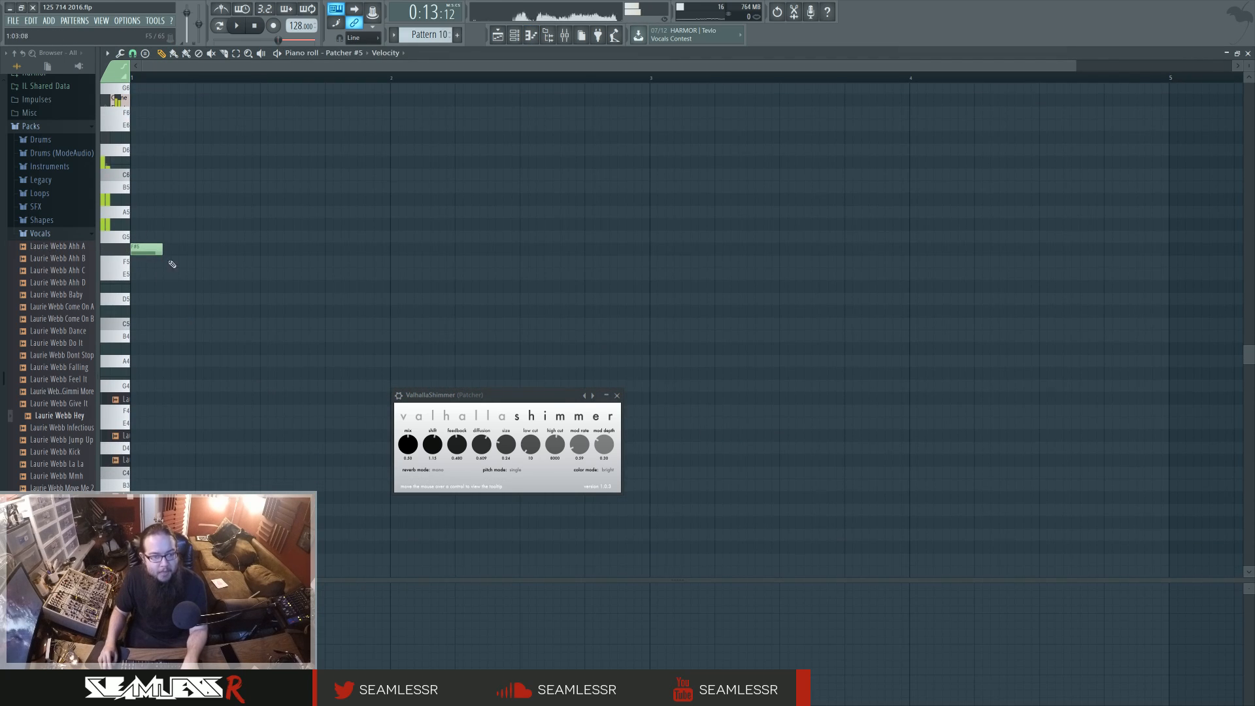
{"action": "scroll", "coordinate": [215, 325], "scroll_direction": "up", "scroll_amount": 3}
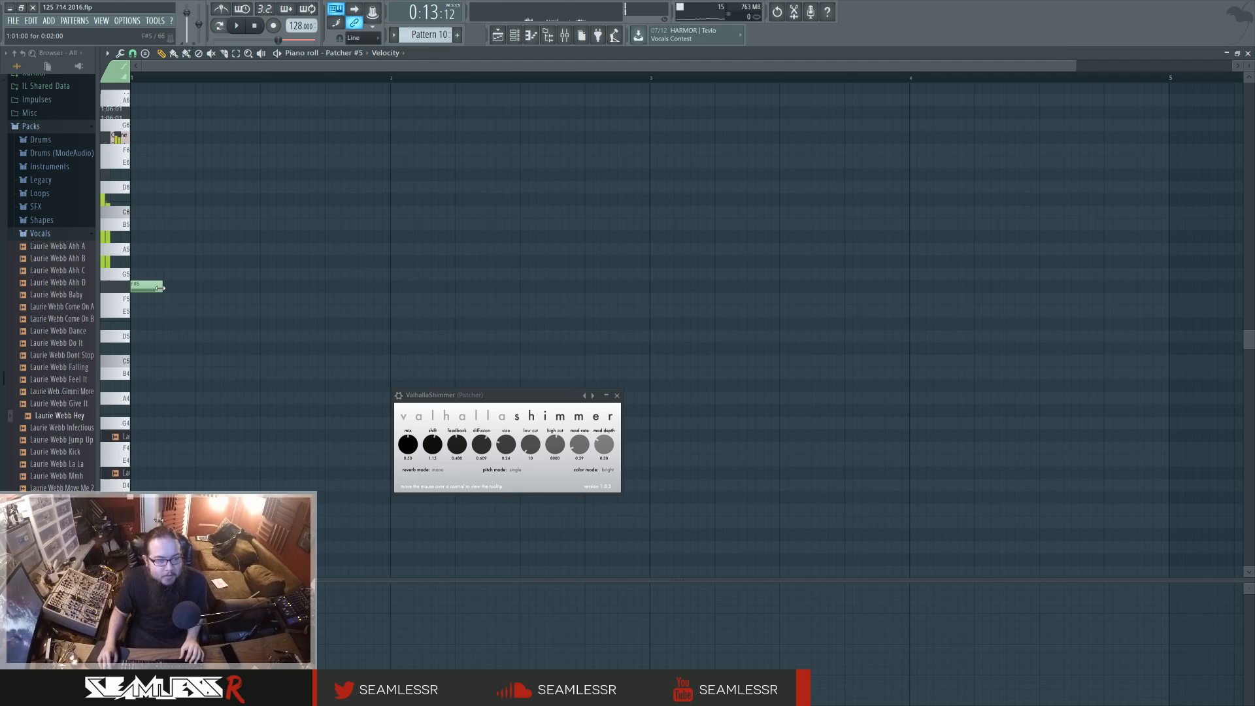
{"action": "left_click_drag", "start_coordinate": [153, 289], "coordinate": [259, 288]}
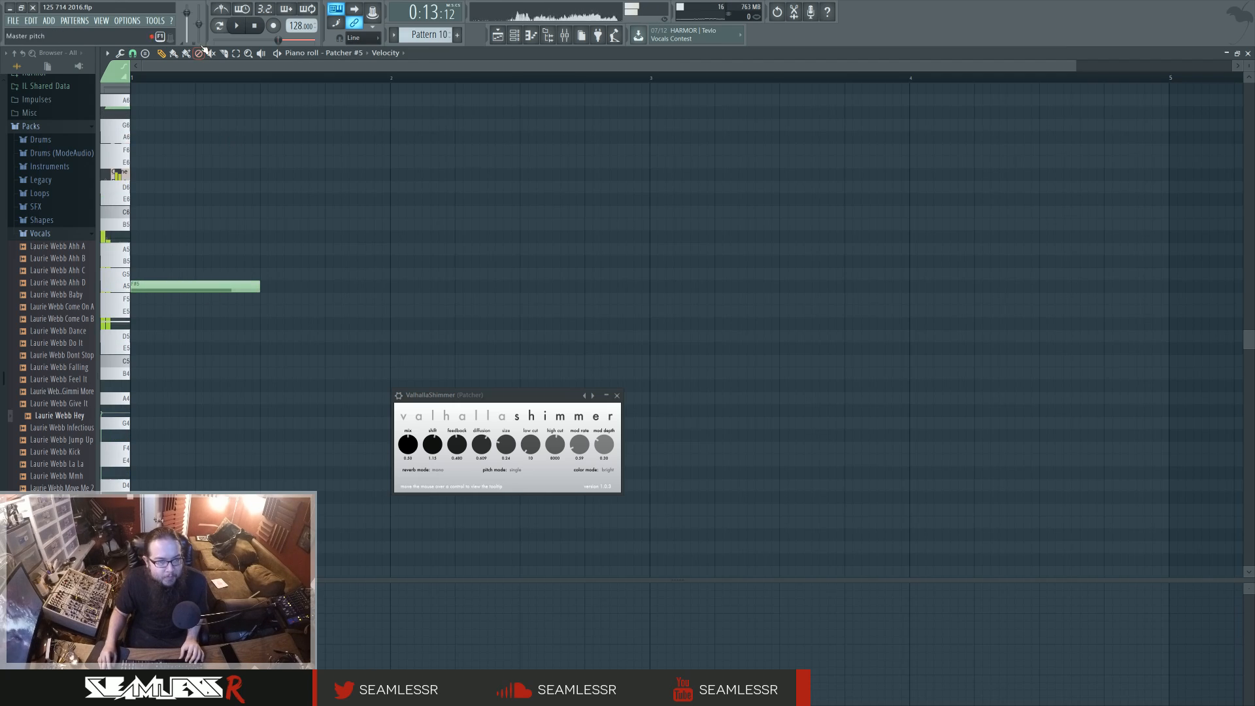
- Place a shortened Pattern 10 clip under each of the two Pattern 9 clips on the empty playlist track below them
{"action": "key", "text": "space"}
{"action": "key", "text": "F5"}
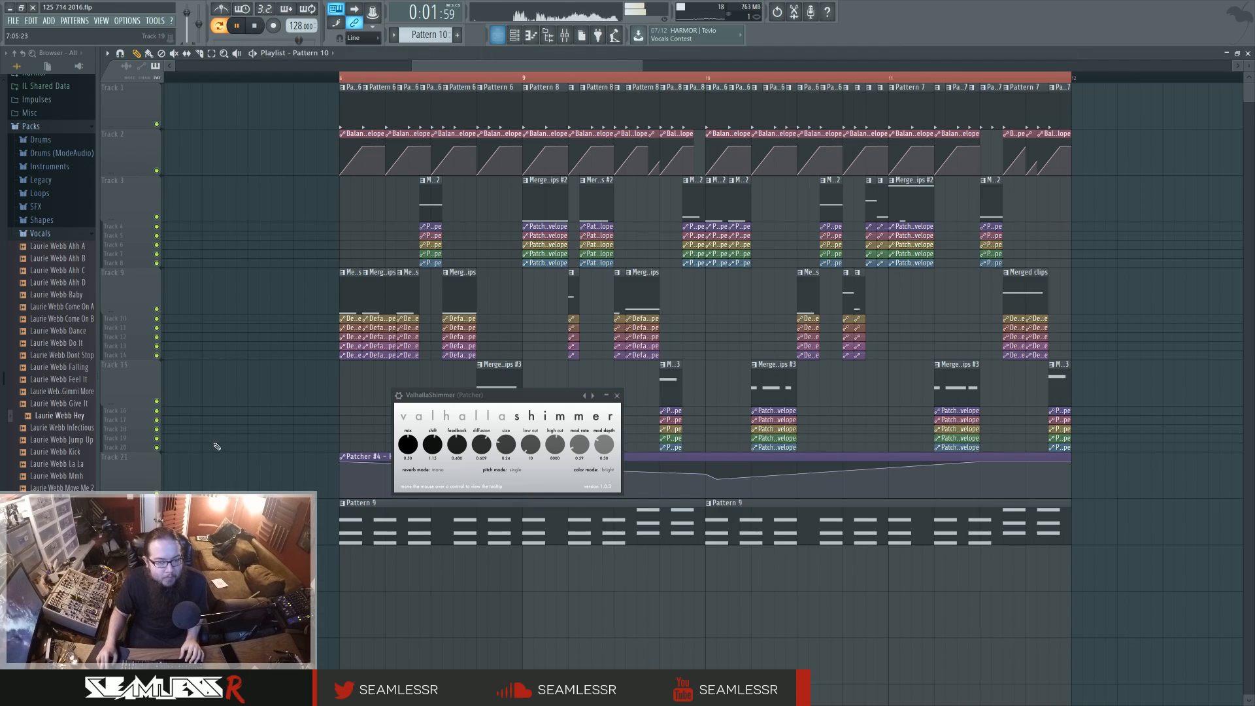
{"action": "key", "text": "space"}
{"action": "left_click", "coordinate": [390, 569]}
{"action": "left_click_drag", "start_coordinate": [575, 564], "coordinate": [477, 565]}
{"action": "left_click", "coordinate": [754, 561]}
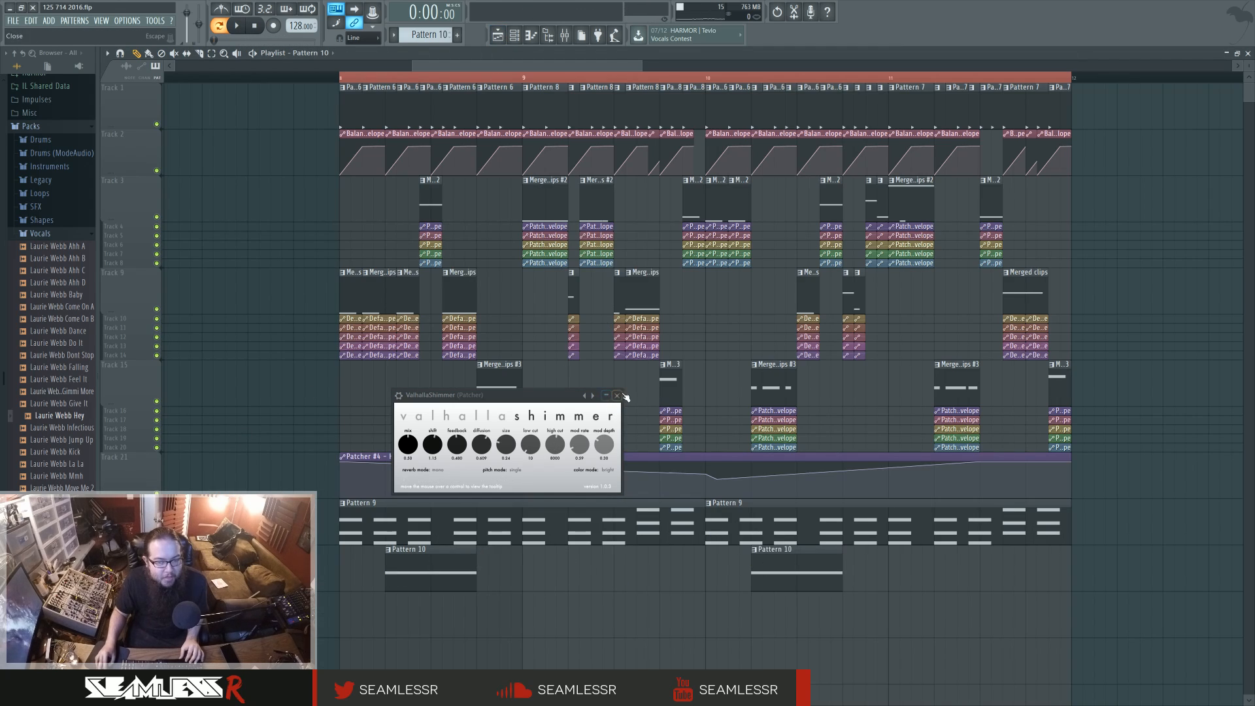
- Close ValhallaShimmer, reopen Harmor from Patcher #5, play the arrangement in song mode and check the mixer levels with Harmor closed
{"action": "left_click", "coordinate": [618, 396]}
{"action": "key", "text": "F6"}
{"action": "left_click", "coordinate": [684, 460]}
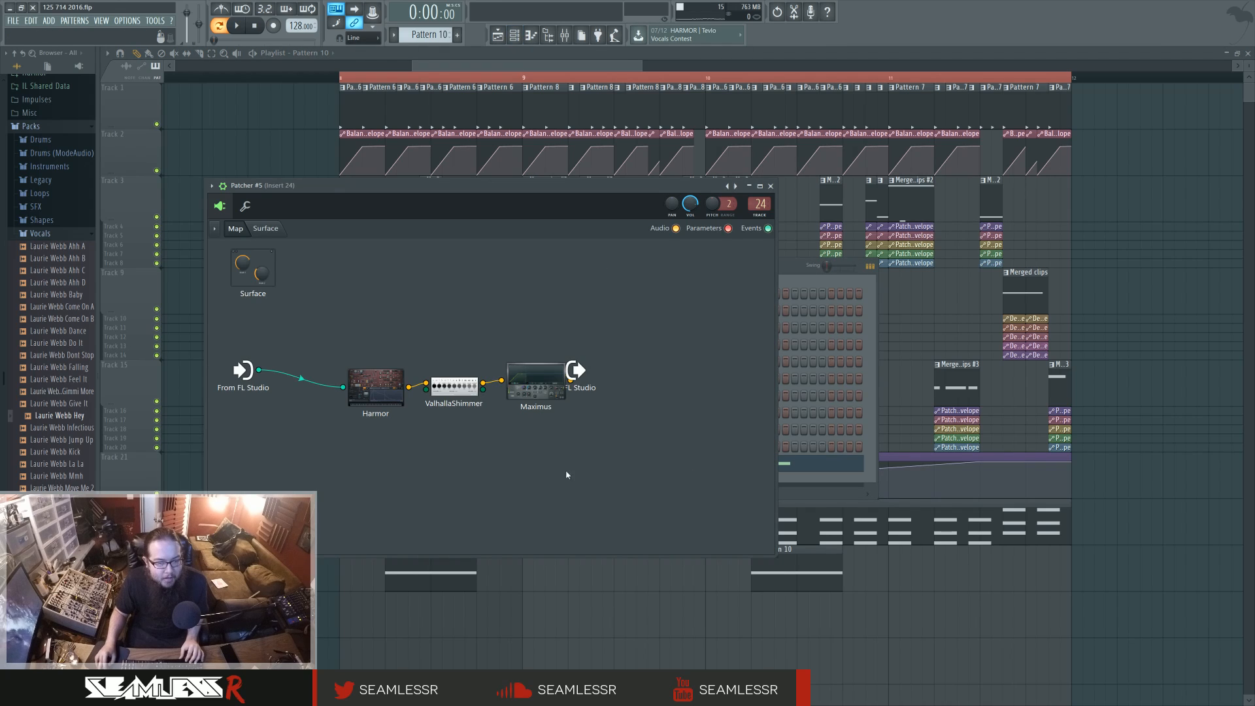
{"action": "left_click", "coordinate": [383, 378]}
{"action": "left_click", "coordinate": [243, 70]}
{"action": "key", "text": "space"}
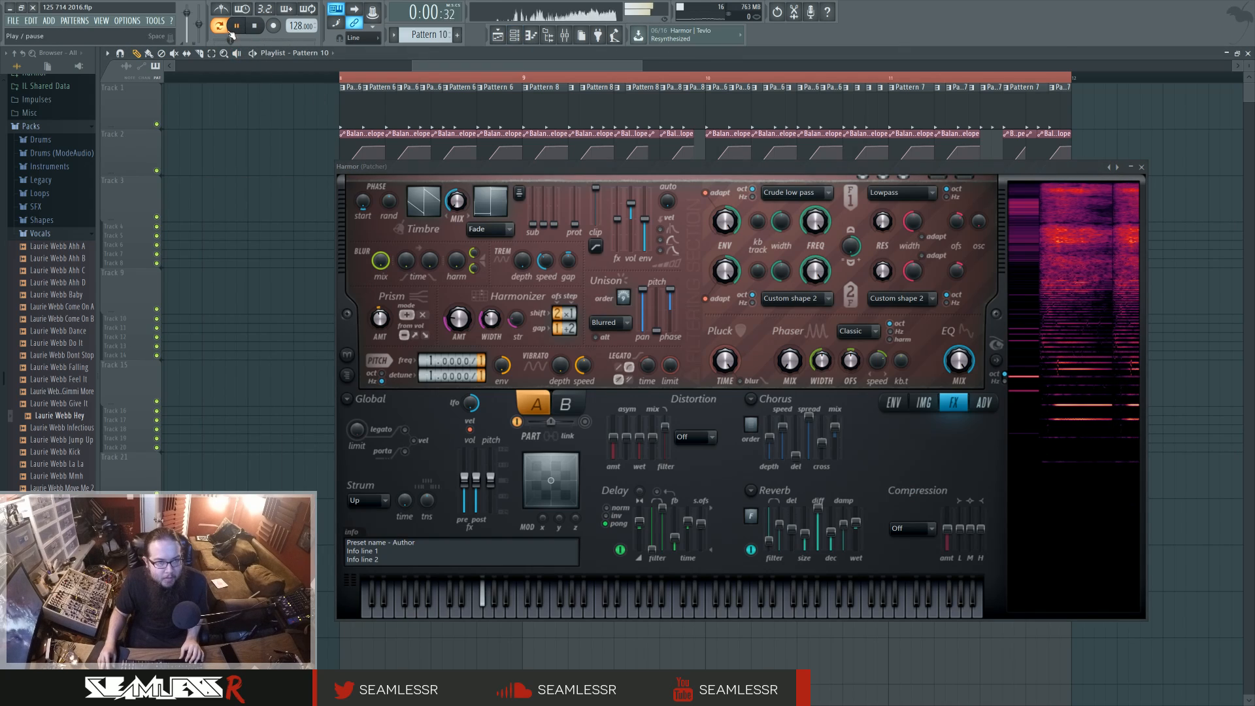
{"action": "left_click", "coordinate": [220, 26]}
{"action": "left_click", "coordinate": [565, 36]}
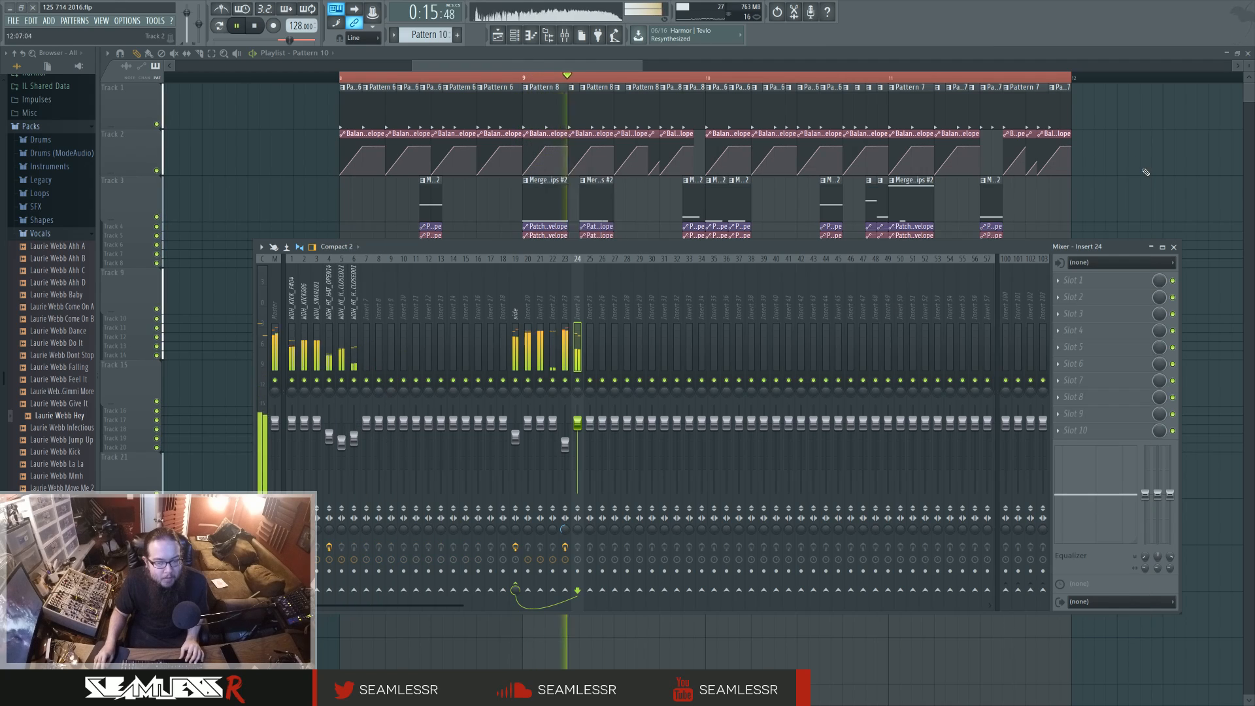
{"action": "left_click", "coordinate": [1142, 168]}
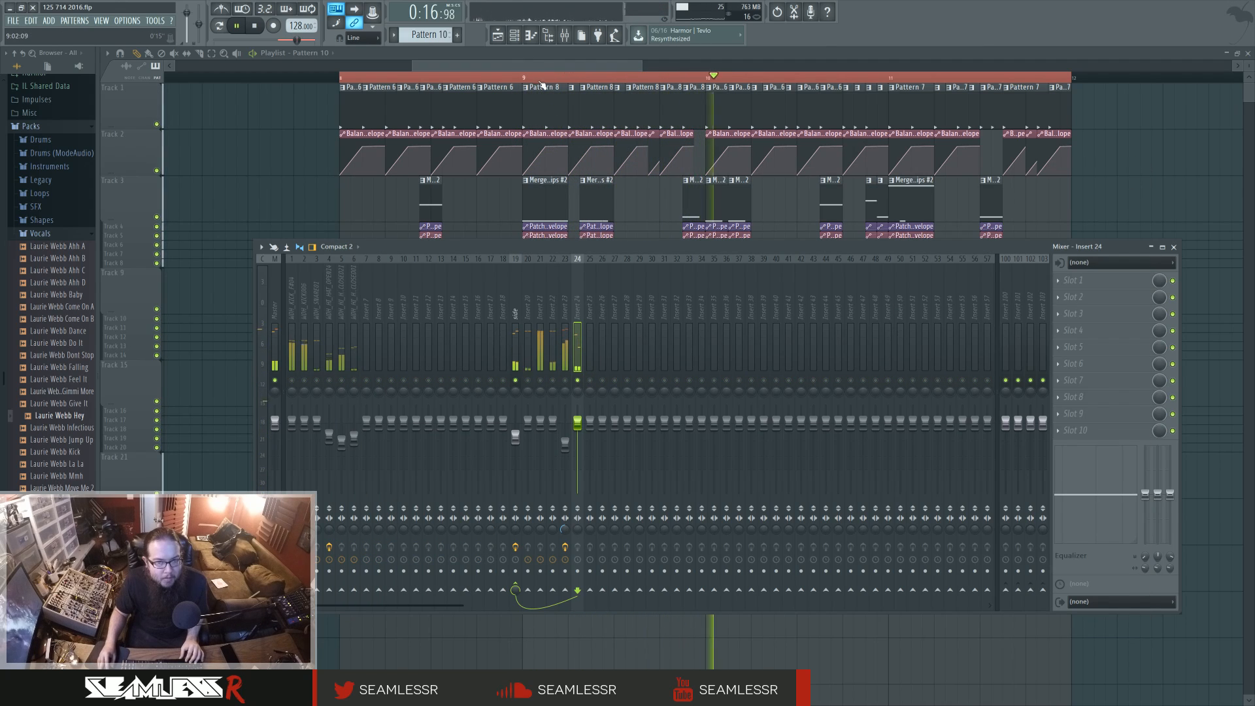
- Review Patcher #5's effect chain and its Harmor settings while the arrangement plays, and stop playback and close Harmor
{"action": "key", "text": "F6"}
{"action": "left_click", "coordinate": [677, 463]}
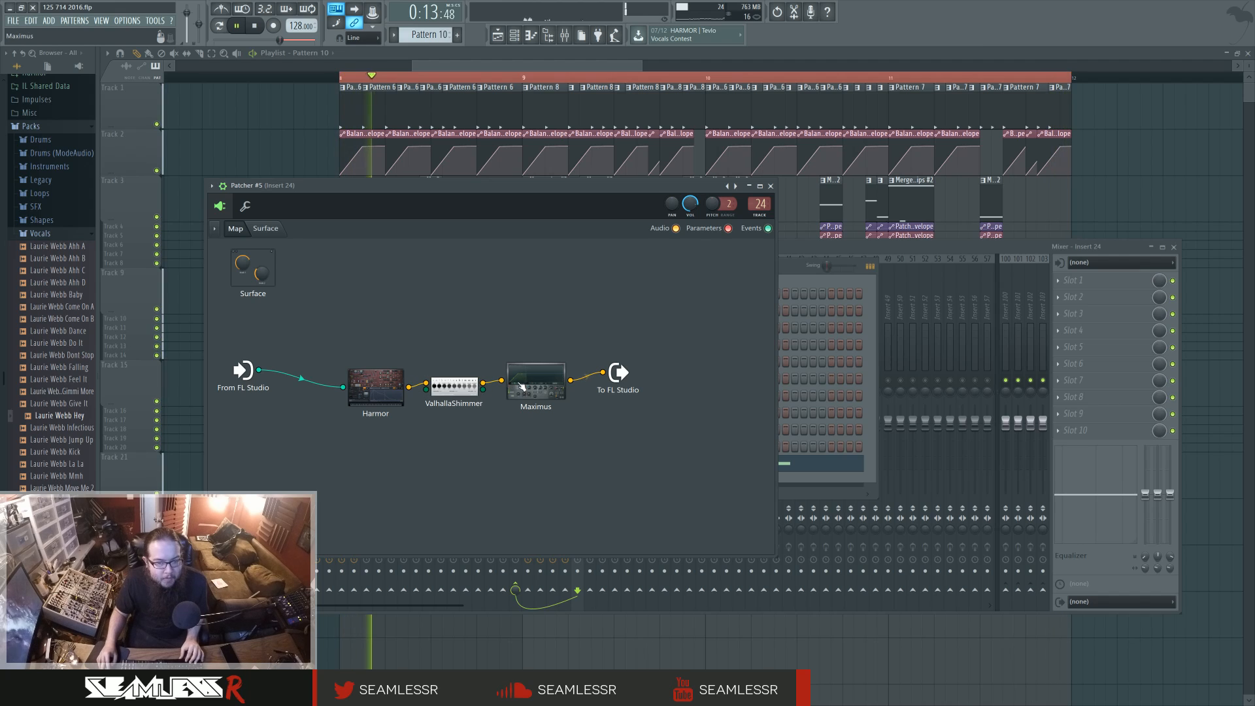
{"action": "key", "text": "F8"}
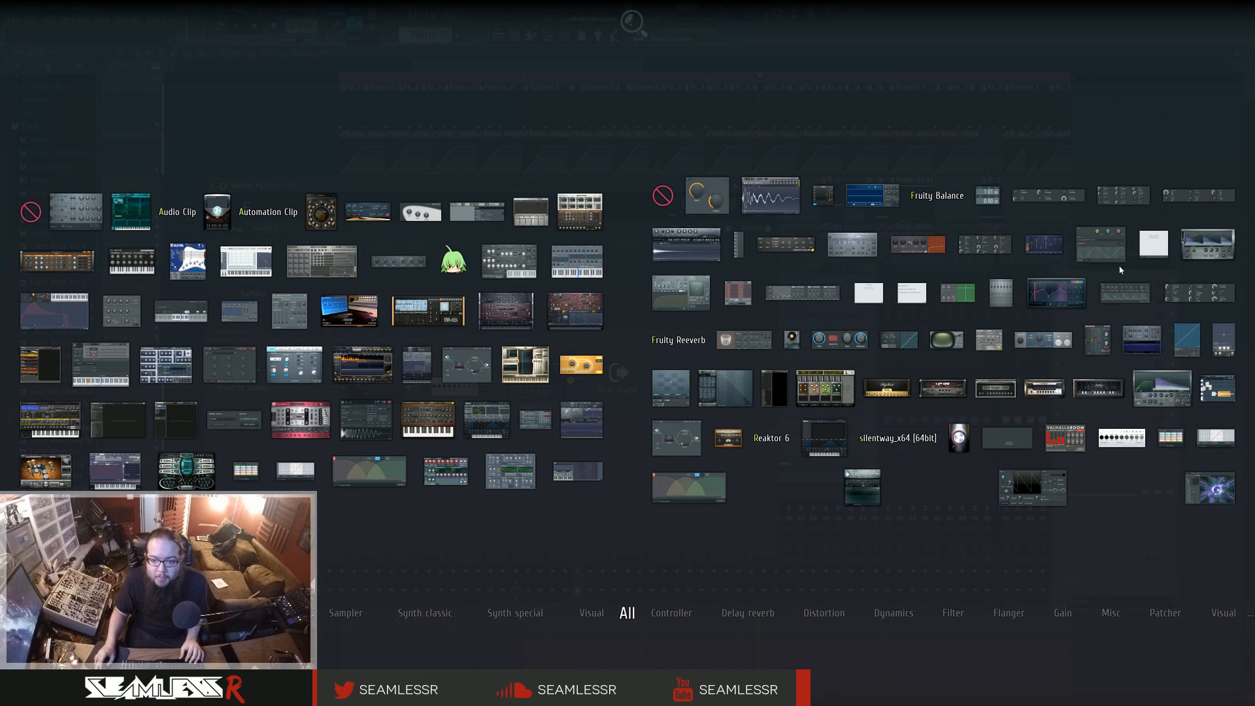
{"action": "left_click", "coordinate": [611, 135]}
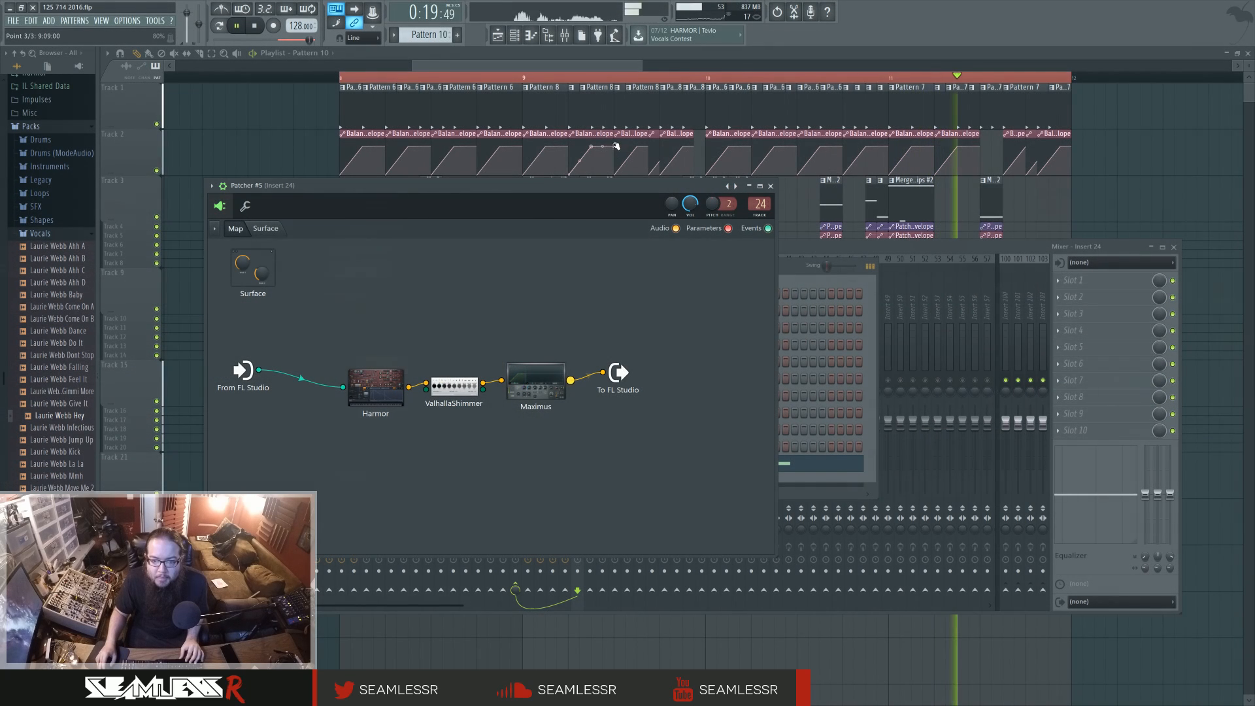
{"action": "double_click", "coordinate": [391, 382]}
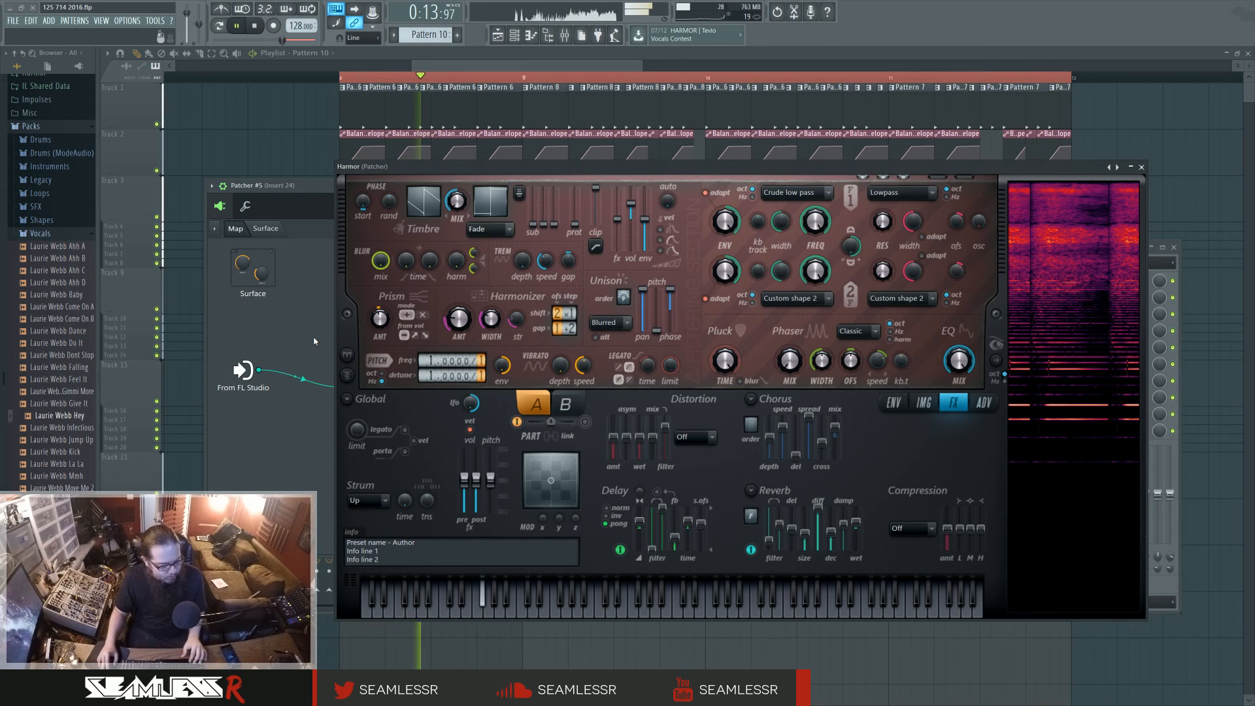
{"action": "left_click", "coordinate": [254, 25]}
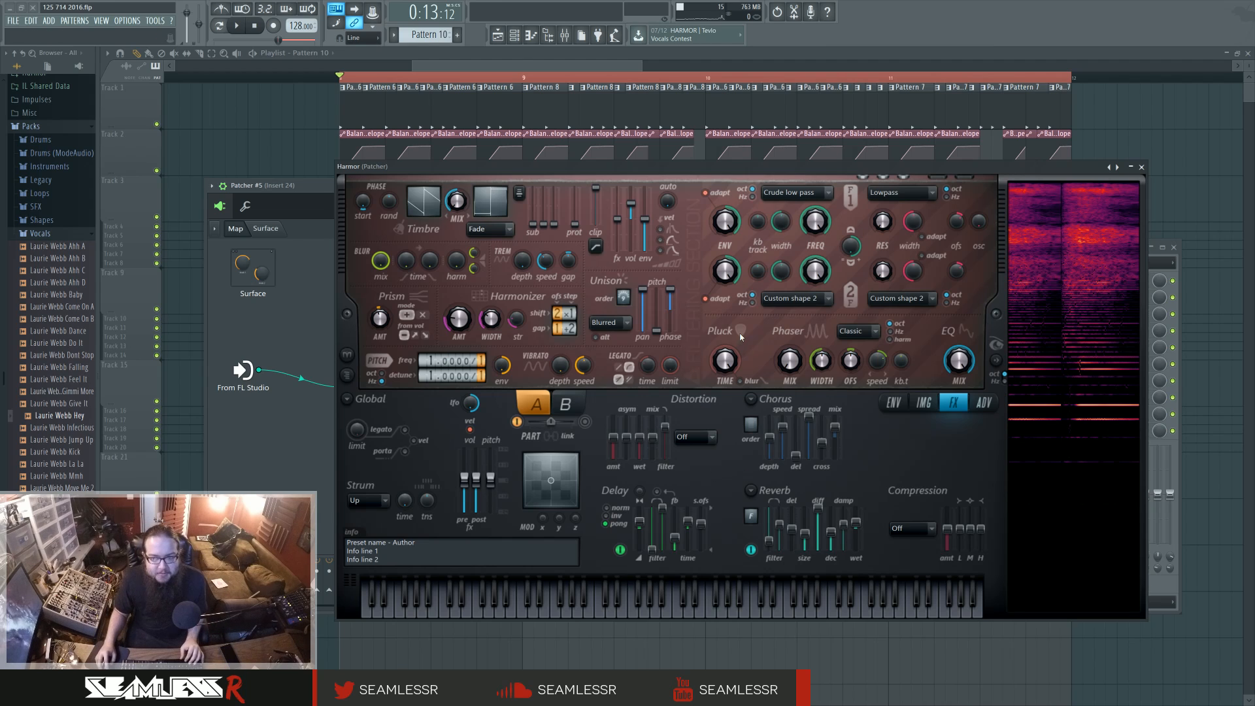
{"action": "left_click", "coordinate": [1141, 167]}
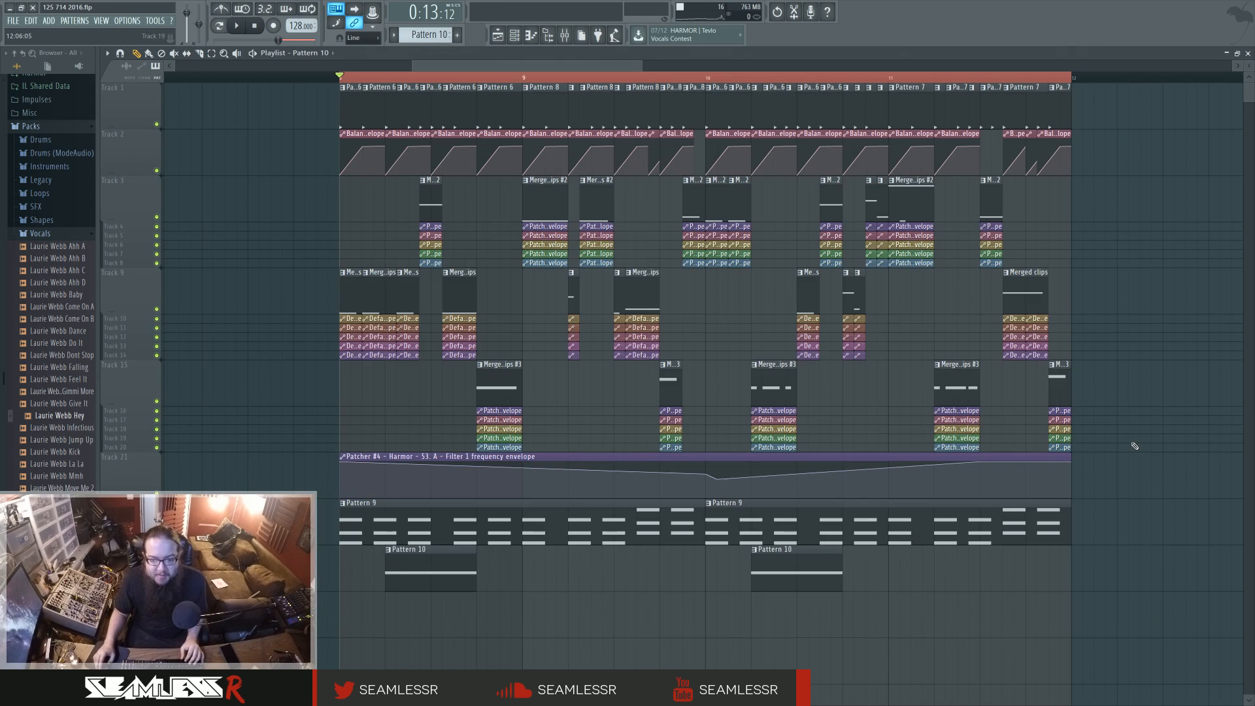
- Play the arrangement and lower mixer insert 24's fader to about 80% (-4.8 dB)
{"action": "key", "text": "F9"}
{"action": "right_click", "coordinate": [579, 381]}
{"action": "key", "text": "space"}
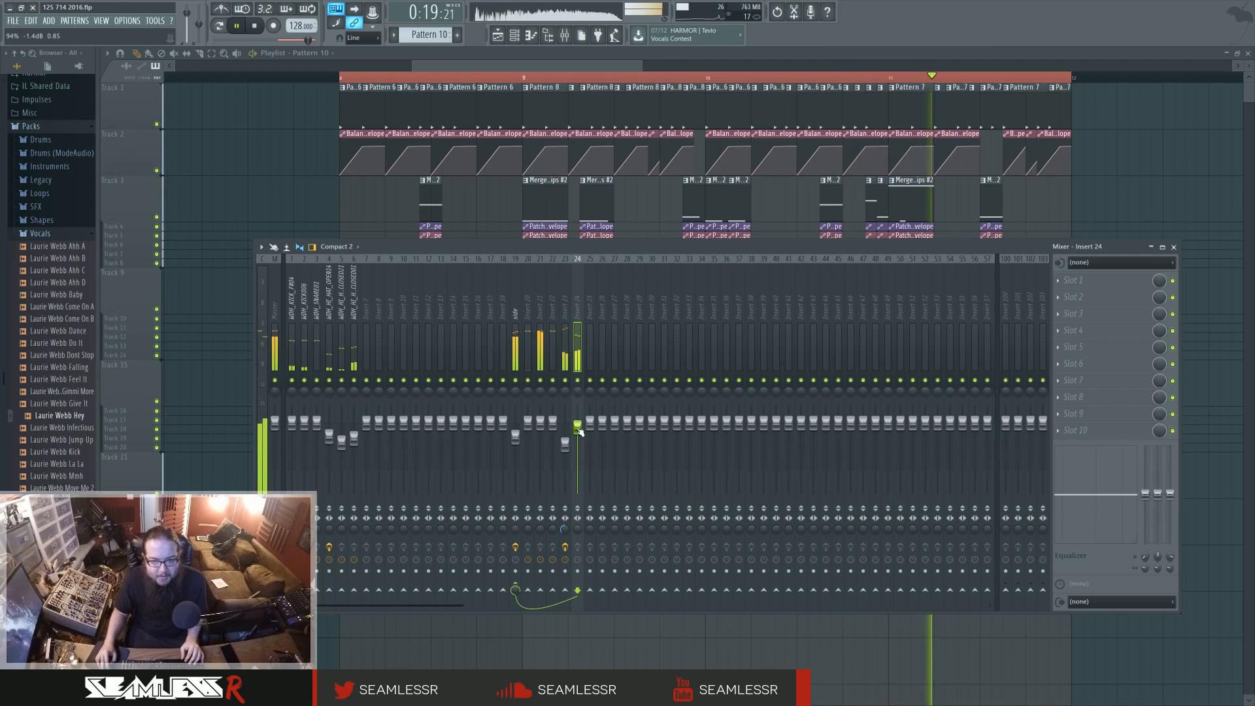
{"action": "left_click_drag", "start_coordinate": [579, 426], "coordinate": [580, 441]}
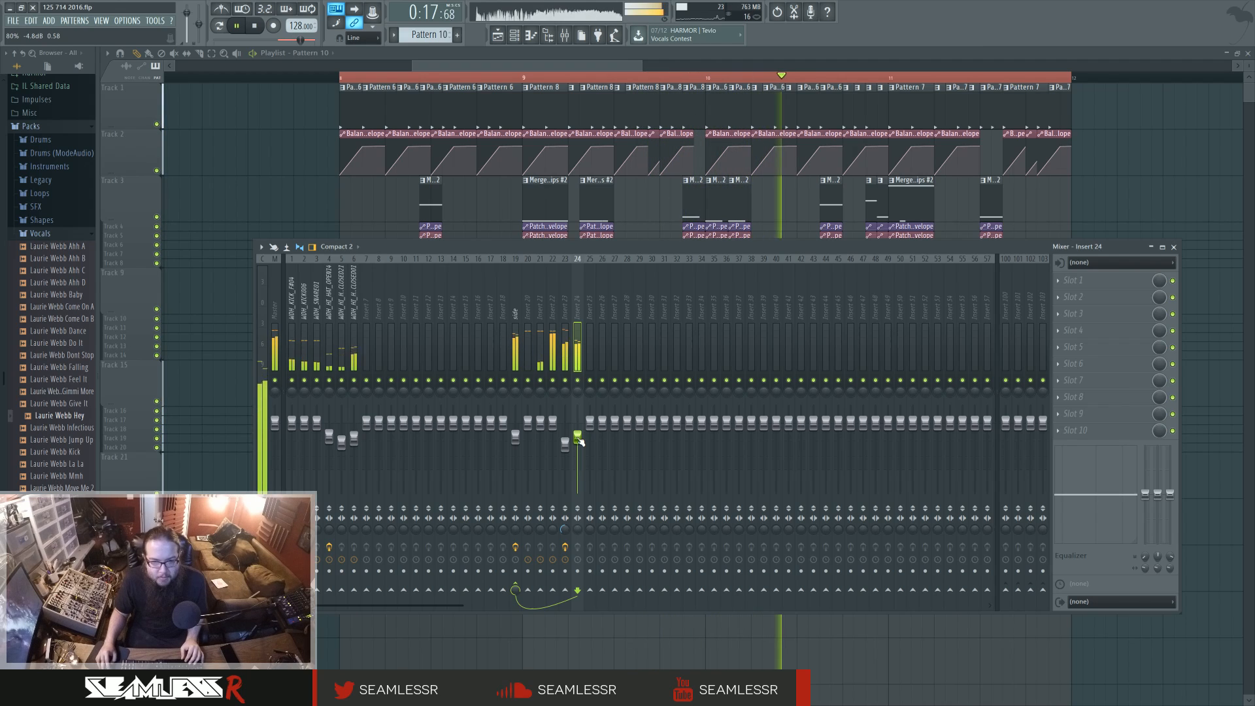
- Collapse the Packs folder in the browser and stop the arrangement's playback
{"action": "left_click", "coordinate": [35, 125]}
{"action": "right_click", "coordinate": [291, 186]}
{"action": "key", "text": "space"}
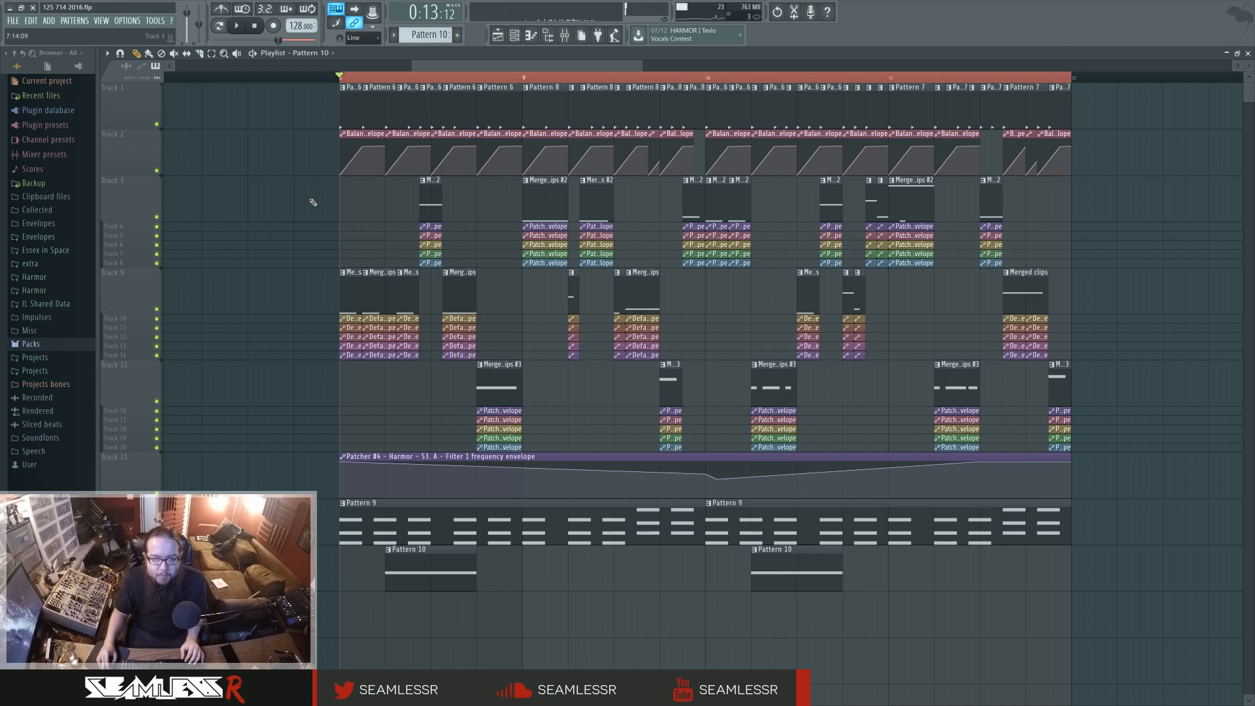